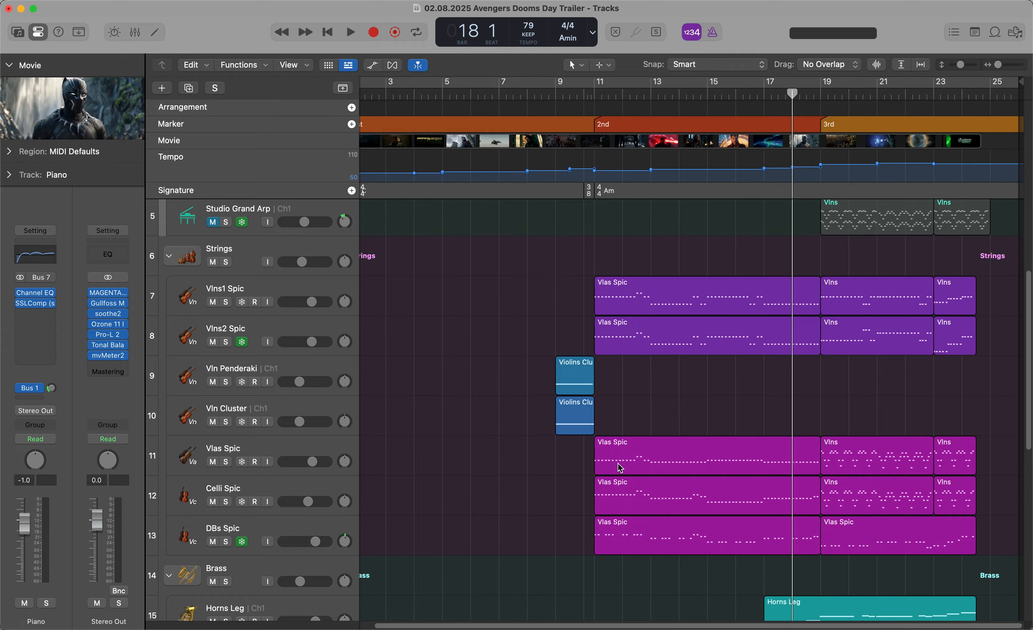
# Move the playhead to the start of the 2nd and 3rd markers and look over the strings, brass and percussion tracks
pyautogui.click(594, 97)
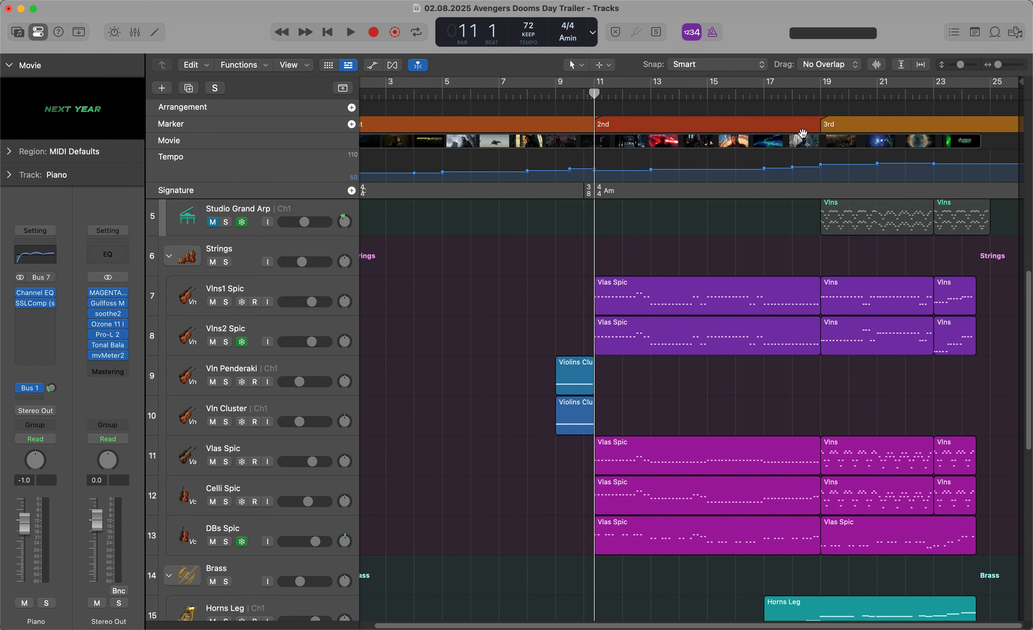
pyautogui.click(825, 144)
pyautogui.scroll(-2, 874, 409)
pyautogui.scroll(-5, 874, 408)
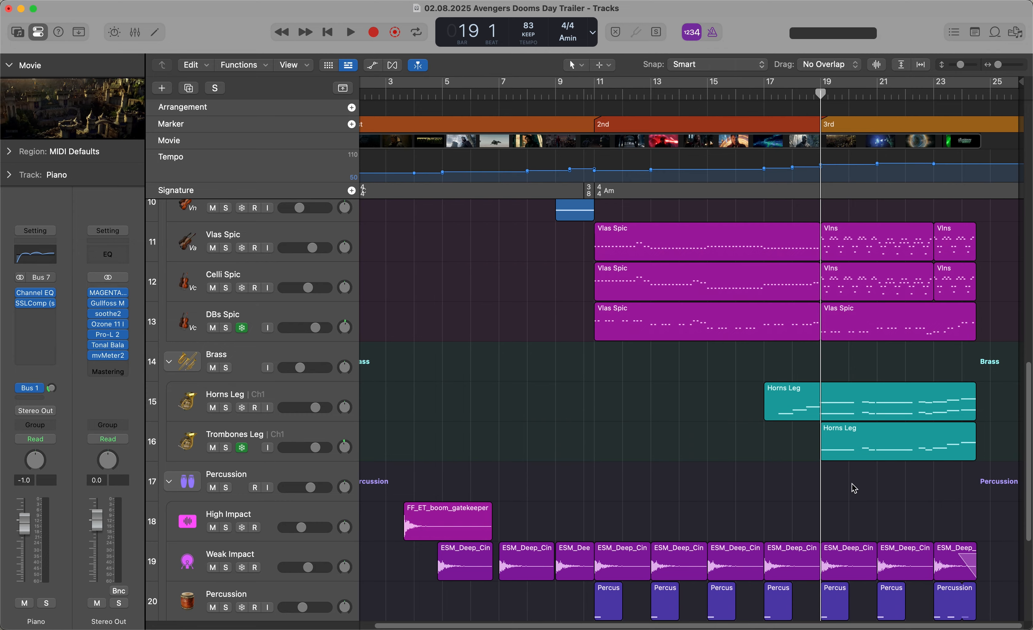
pyautogui.scroll(15, 854, 488)
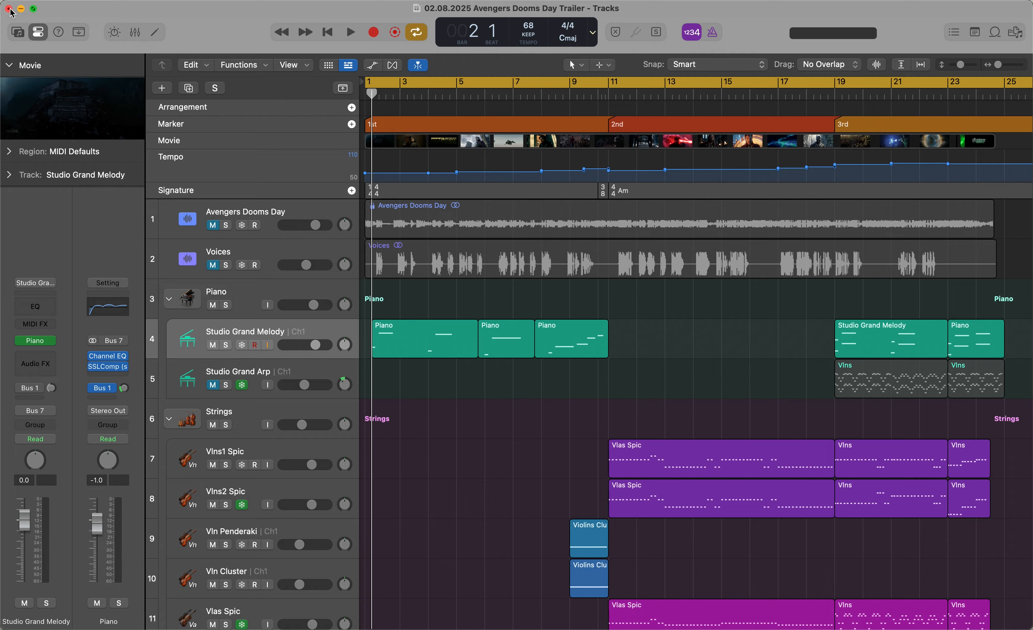
# Solo the Studio Grand Melody track and play the 1st section from bar 1 into bar 11
pyautogui.press('space')
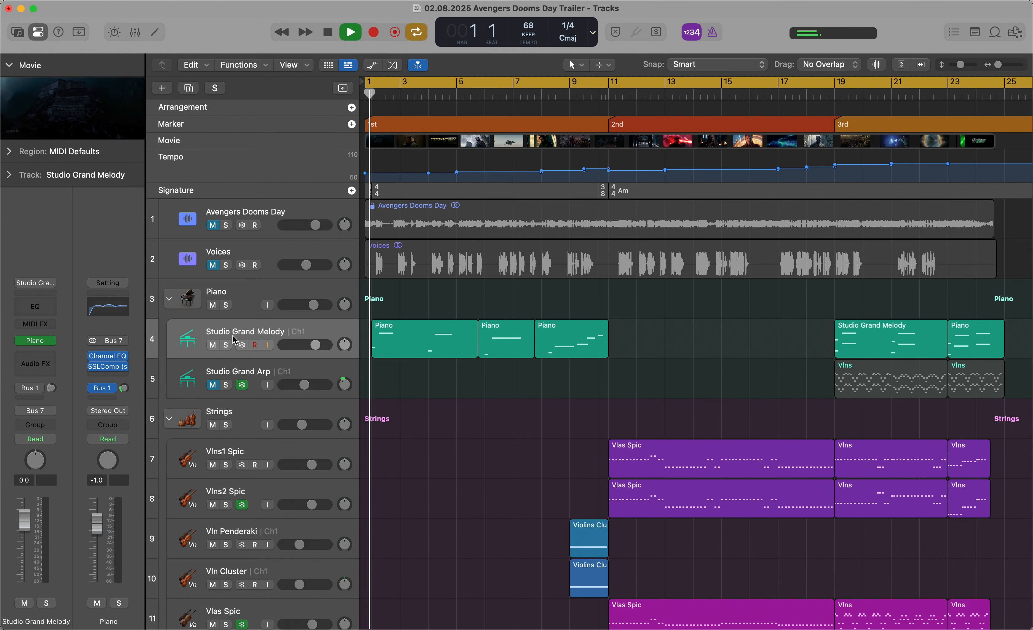
pyautogui.click(229, 344)
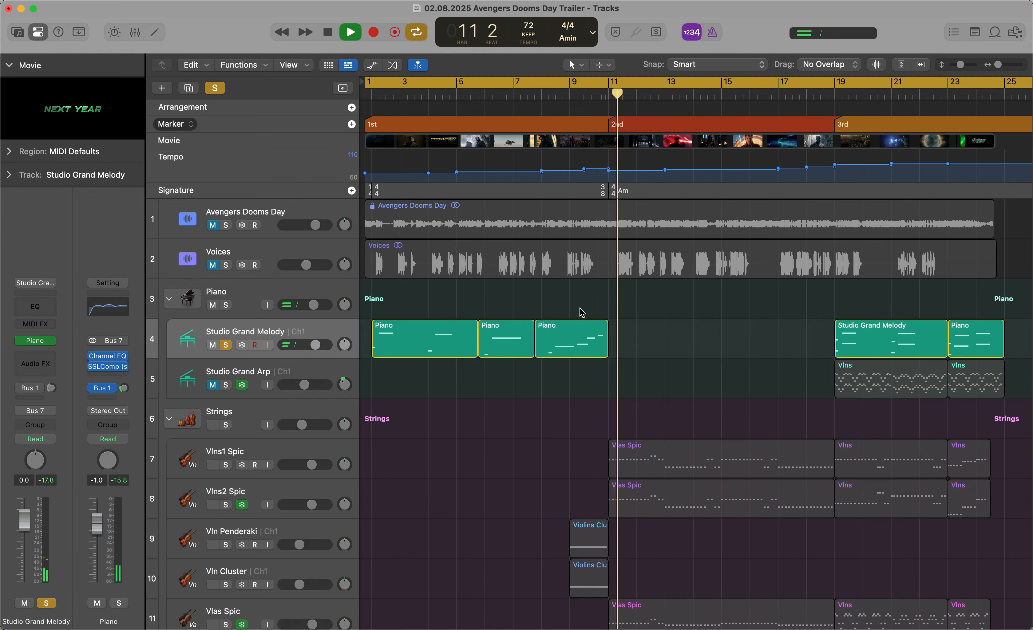
pyautogui.press('space')
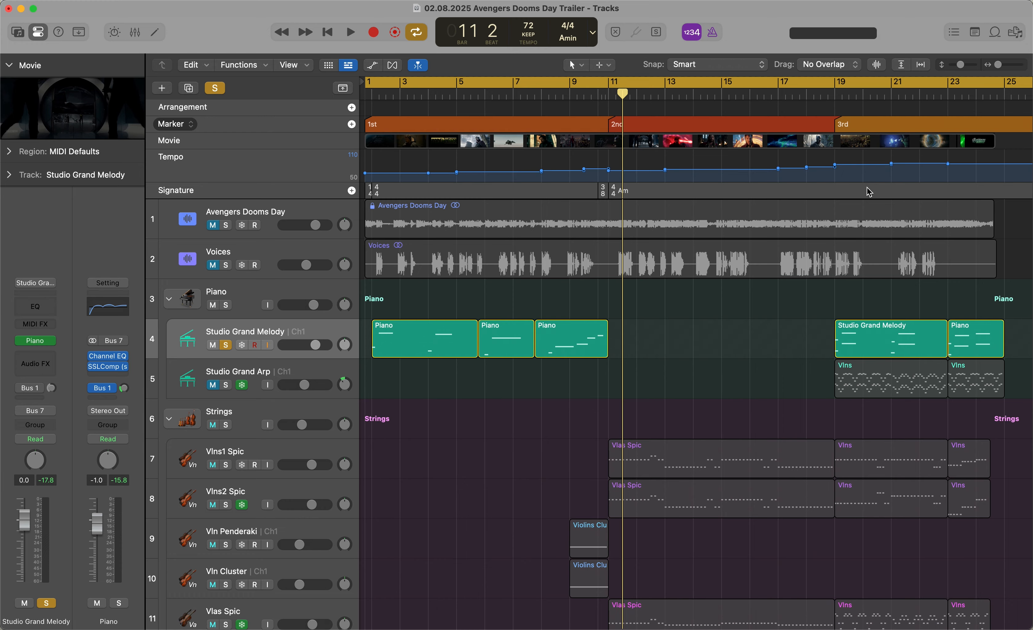
# Play the soloed piano melody from bar 19, at the 3rd marker, to the end of the trailer
pyautogui.click(834, 97)
pyautogui.press('space')
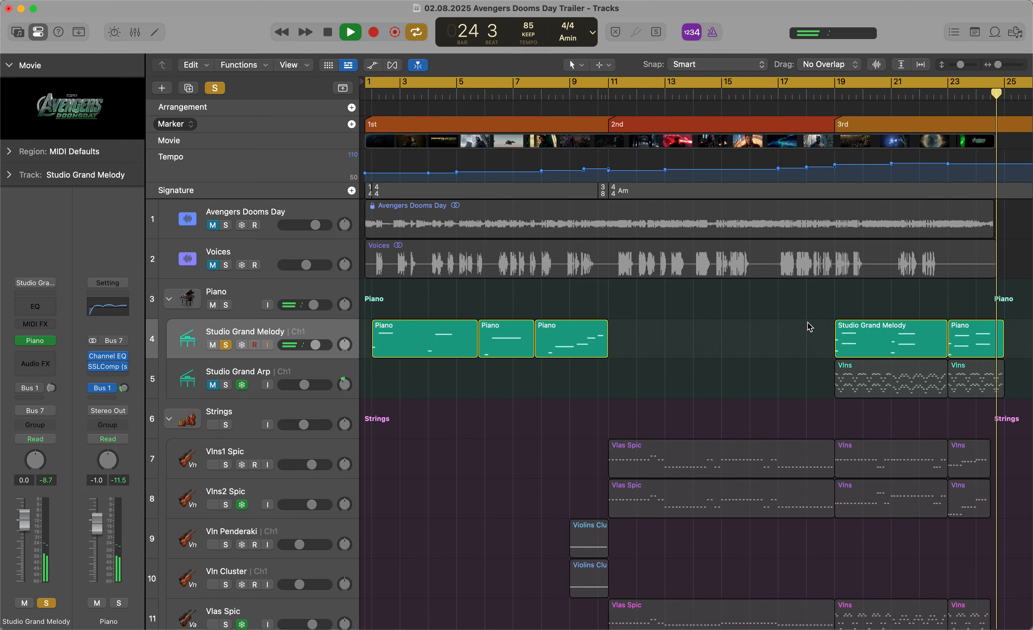
pyautogui.press('space')
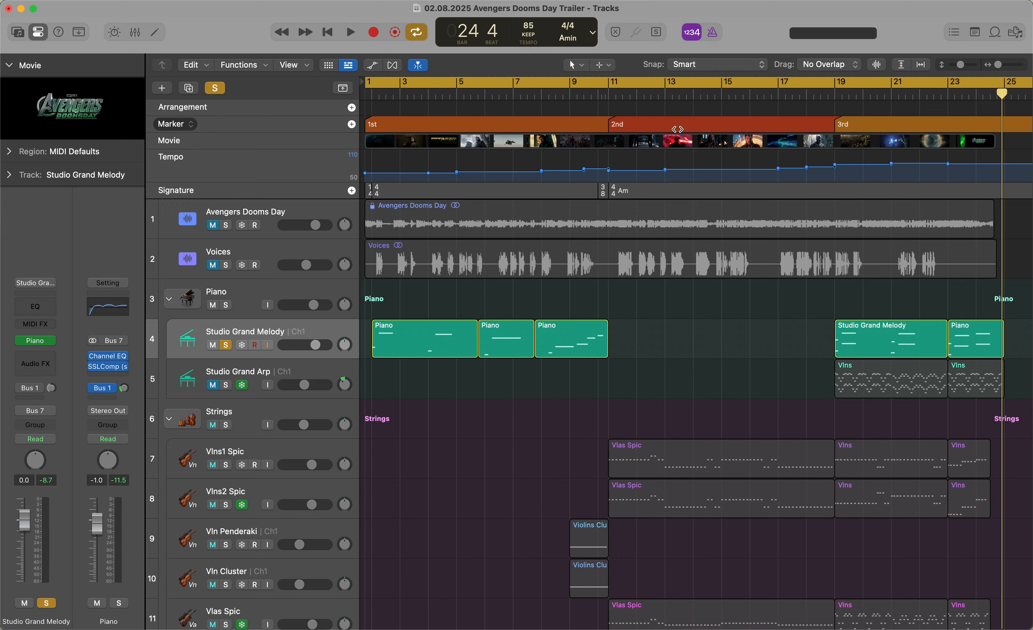
# Select the piano melody region ending at the 2nd marker and play it from bar 9 into bar 11
pyautogui.click(600, 351)
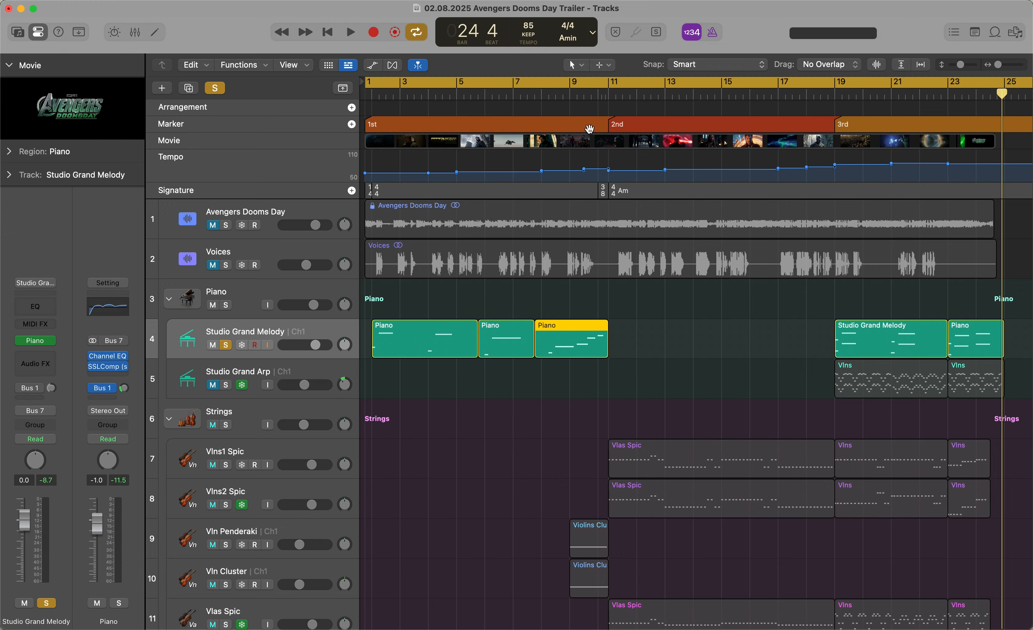
pyautogui.click(573, 100)
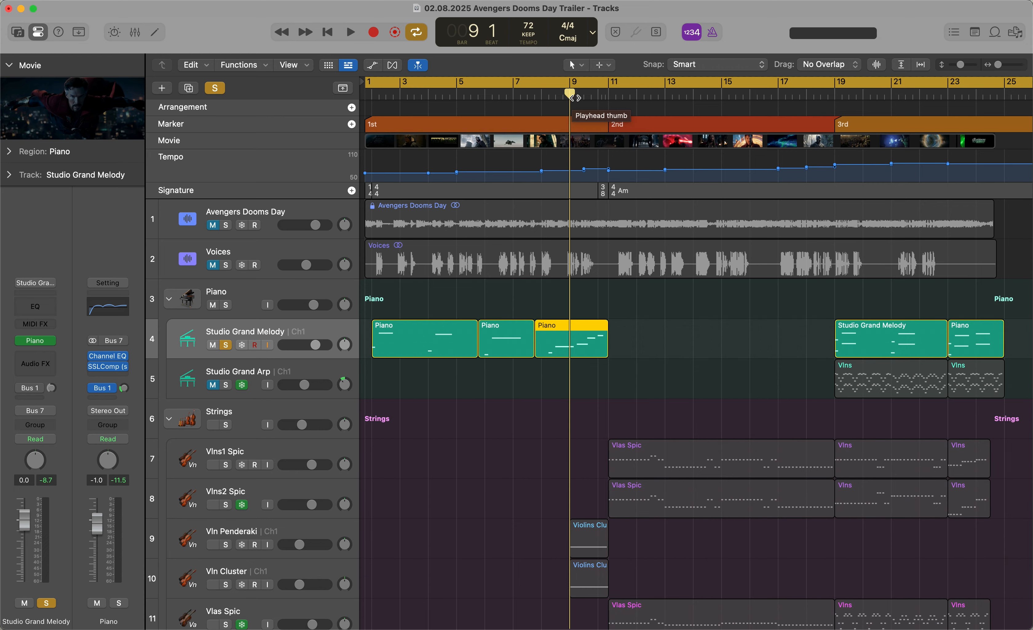
pyautogui.moveTo(575, 97); pyautogui.dragTo(578, 97)
pyautogui.press('space')
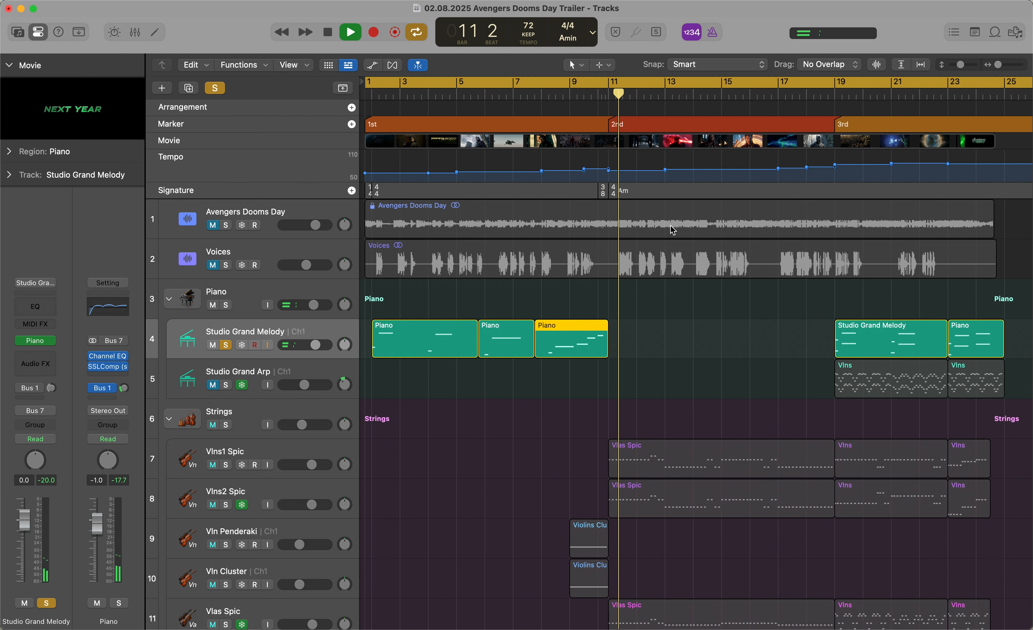
pyautogui.press('space')
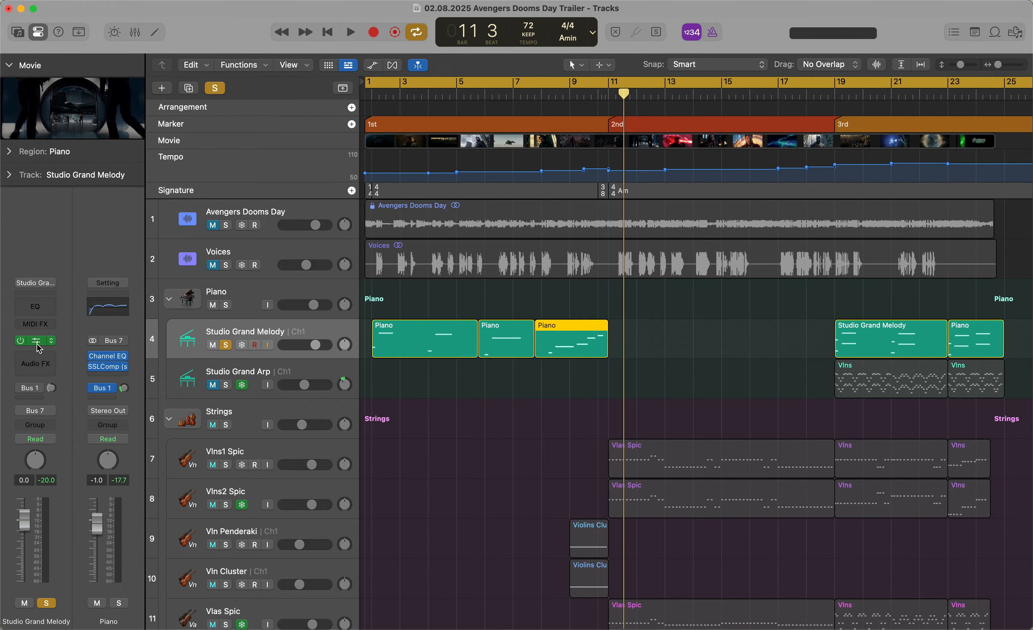
# View the Studio Piano instrument on the Studio Grand Melody track, close it and clear the track's solo
pyautogui.click(49, 343)
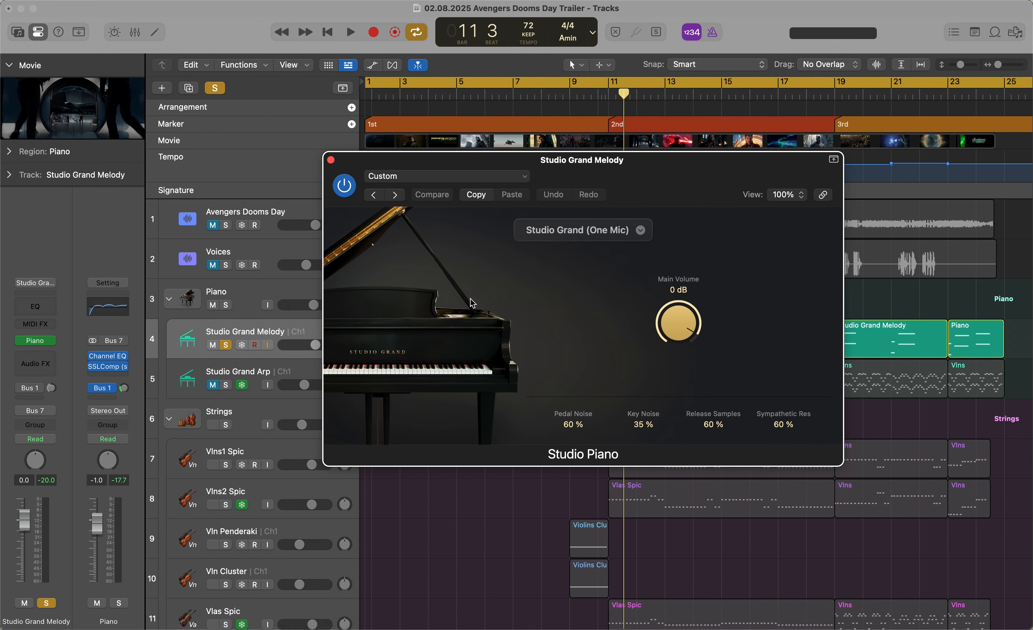
pyautogui.click(329, 160)
pyautogui.scroll(-3, 464, 337)
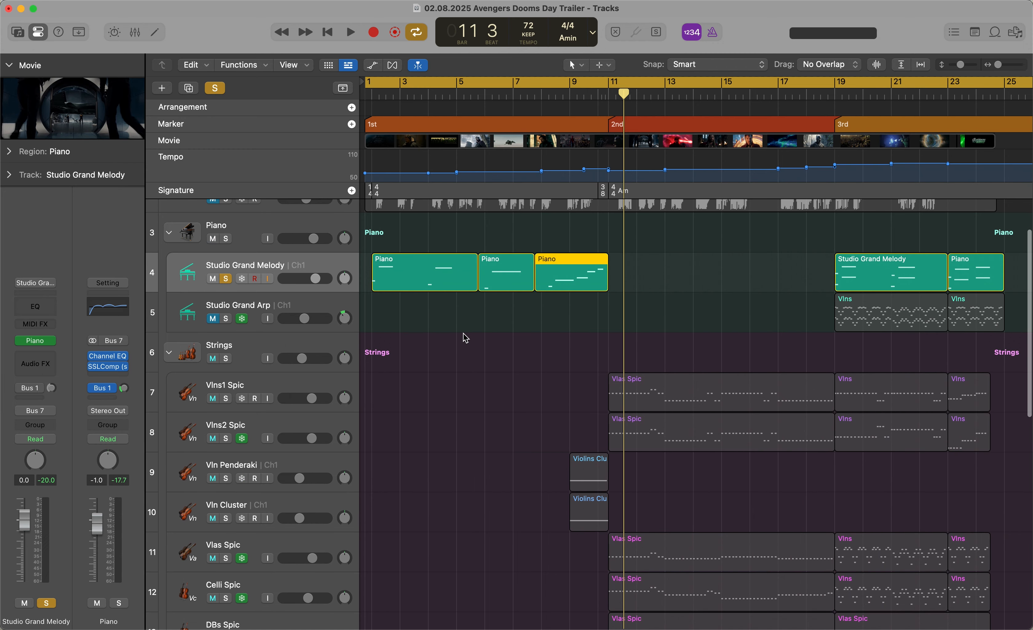
pyautogui.hotkey('ctrl', 's')
# Solo the Omni Pad track and move the playhead to bar 1
pyautogui.scroll(-10, 396, 362)
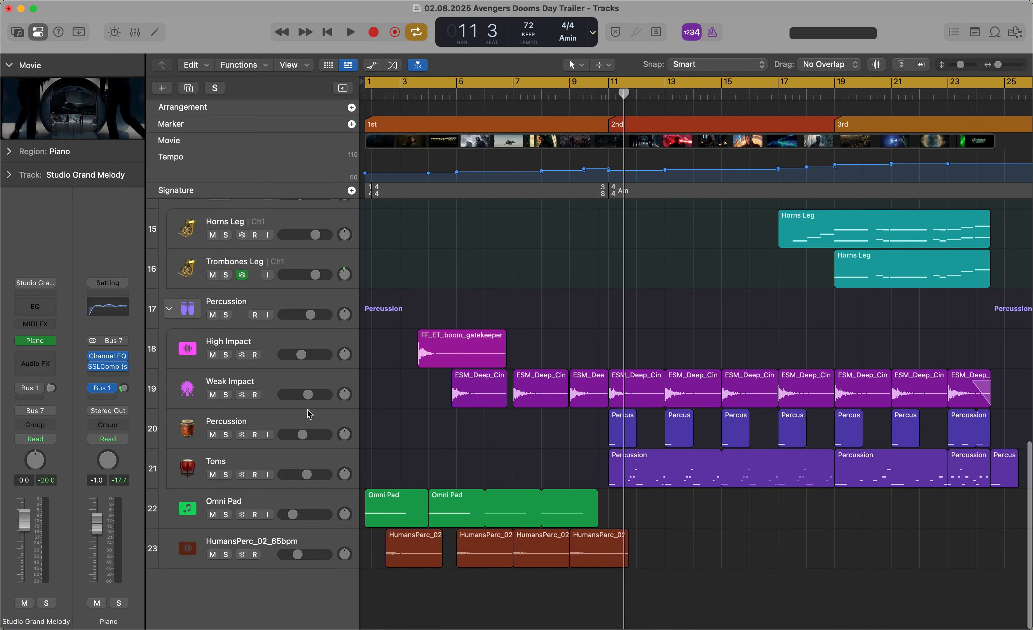
pyautogui.click(228, 514)
pyautogui.click(284, 505)
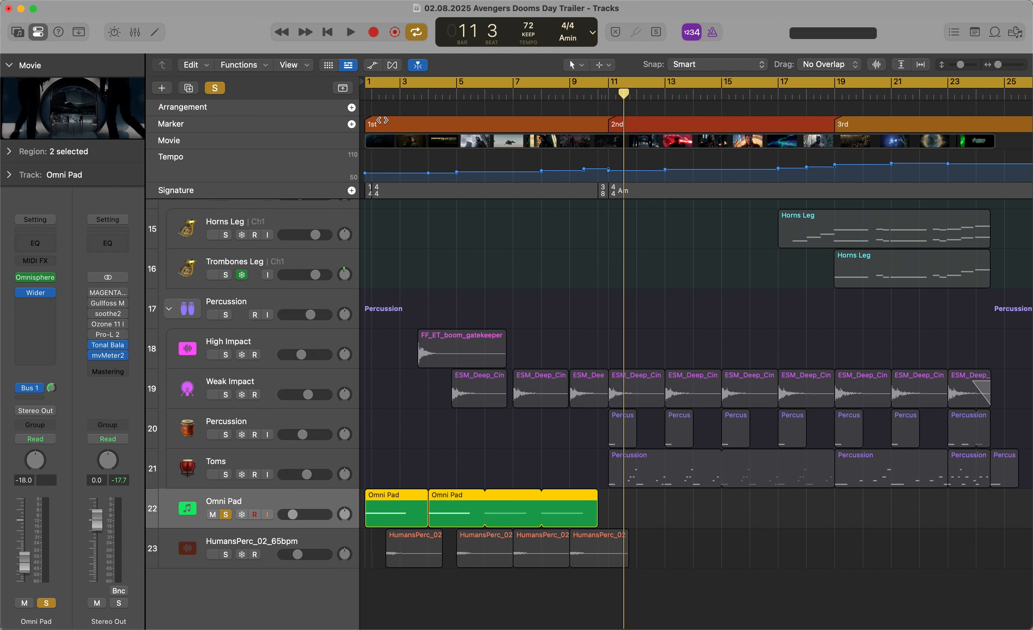
pyautogui.click(365, 93)
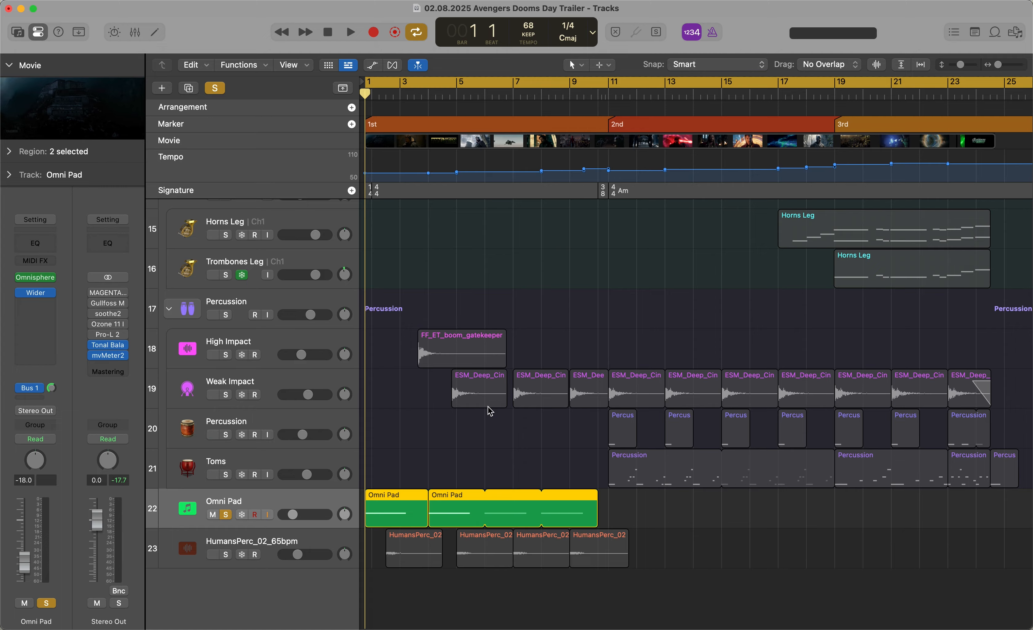
# Open the Omni Pad track's Omnisphere instrument and examine layers A and B of the Earthquake Cymbalswell patch
pyautogui.moveTo(38, 281)
pyautogui.press('v')
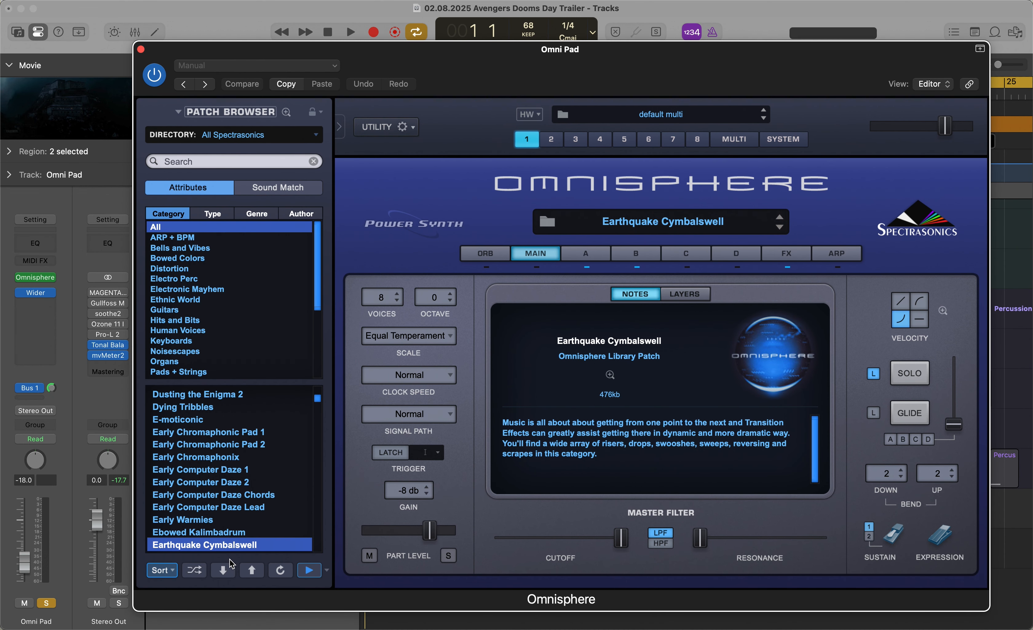
pyautogui.click(585, 252)
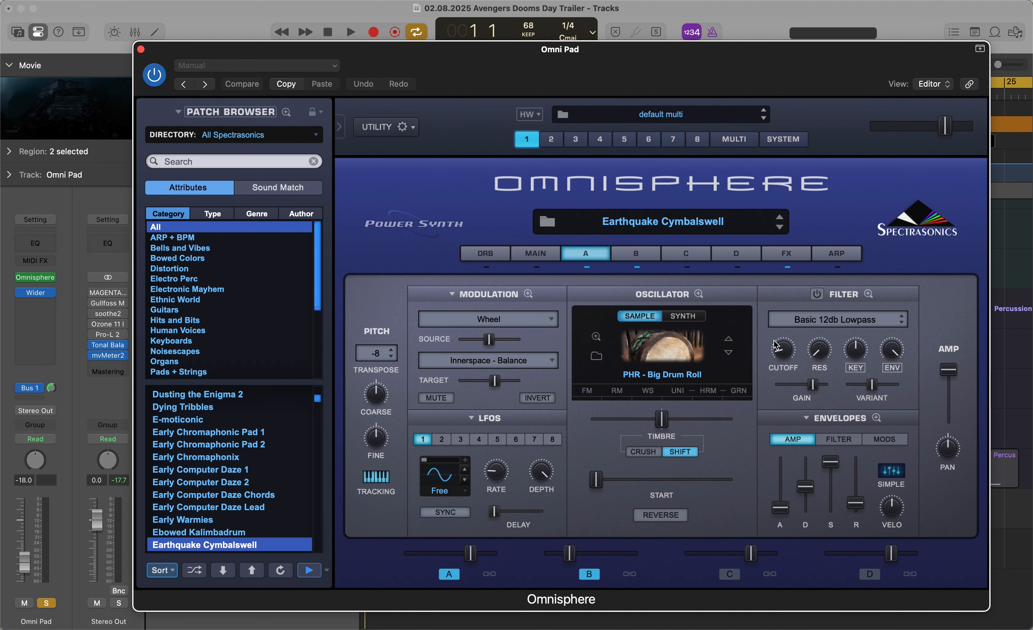
pyautogui.click(634, 254)
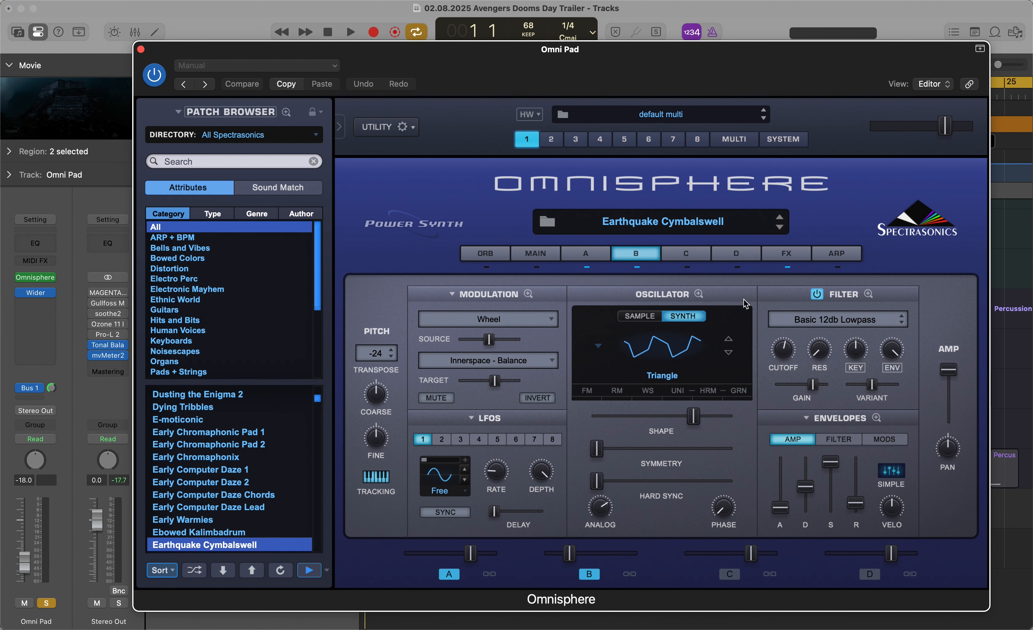
pyautogui.click(587, 256)
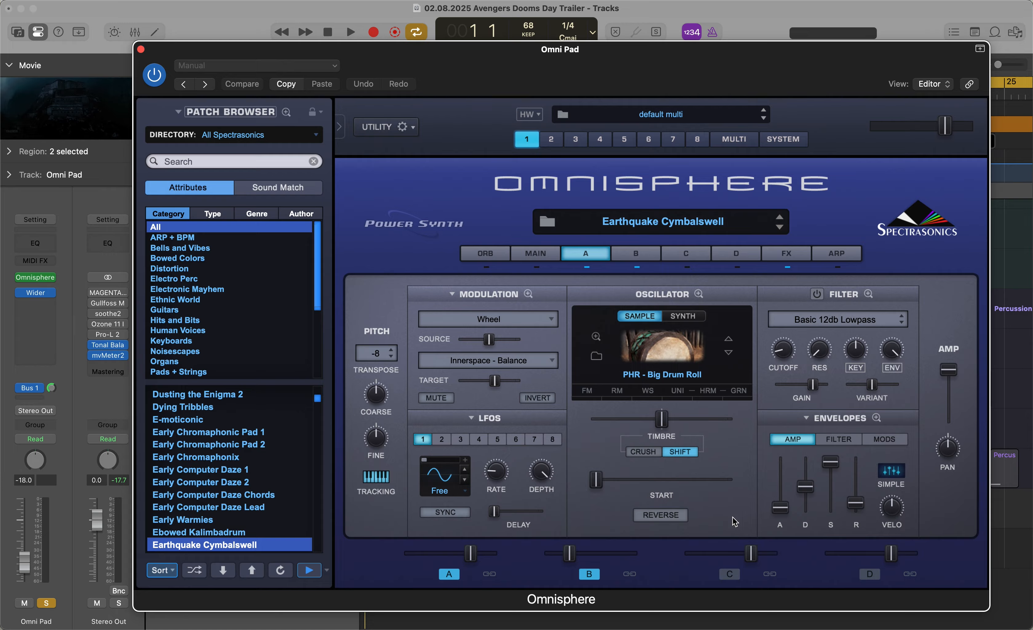
# Switch off layer B of the Earthquake Cymbalswell patch and play the Omni Pad with only layer A
pyautogui.click(622, 258)
pyautogui.click(590, 577)
pyautogui.press('space')
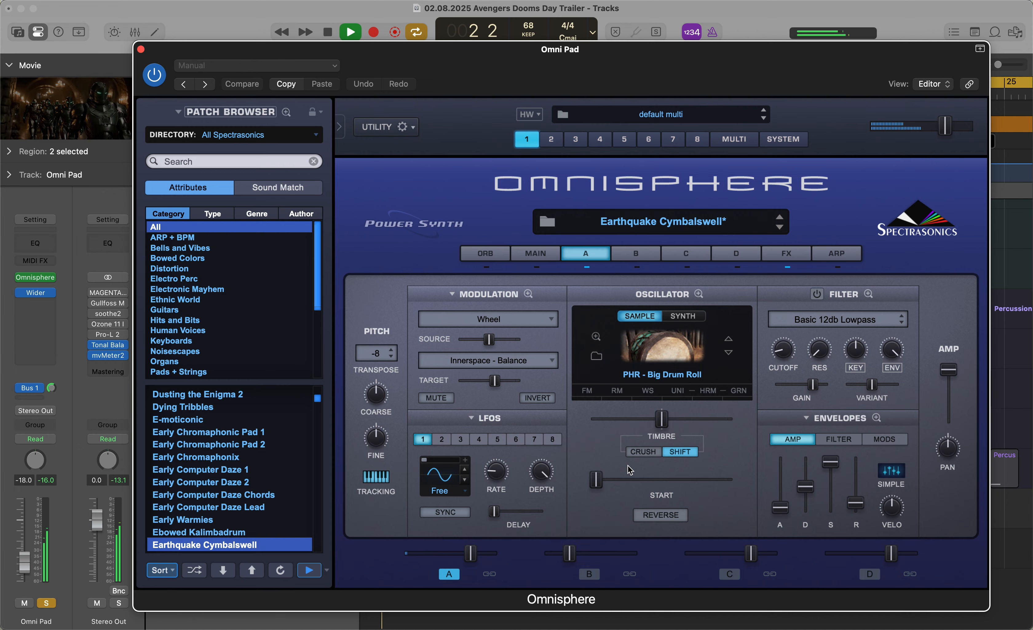
pyautogui.press('space')
# Switch layer B on and layer A off, play the pad with only layer B, and return the playhead to the start
pyautogui.click(582, 577)
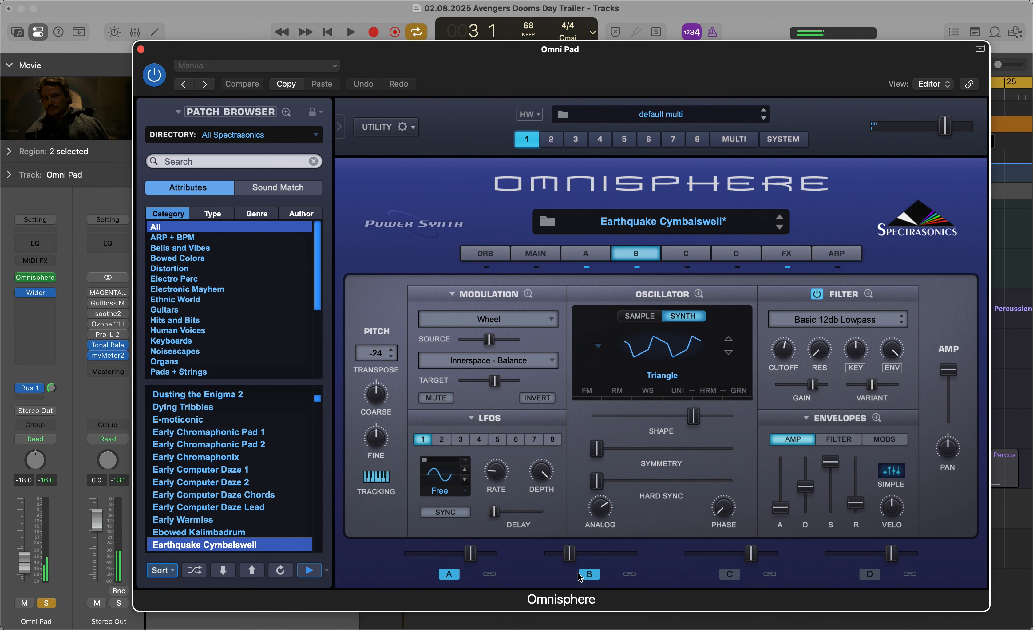
pyautogui.click(443, 578)
pyautogui.press('space')
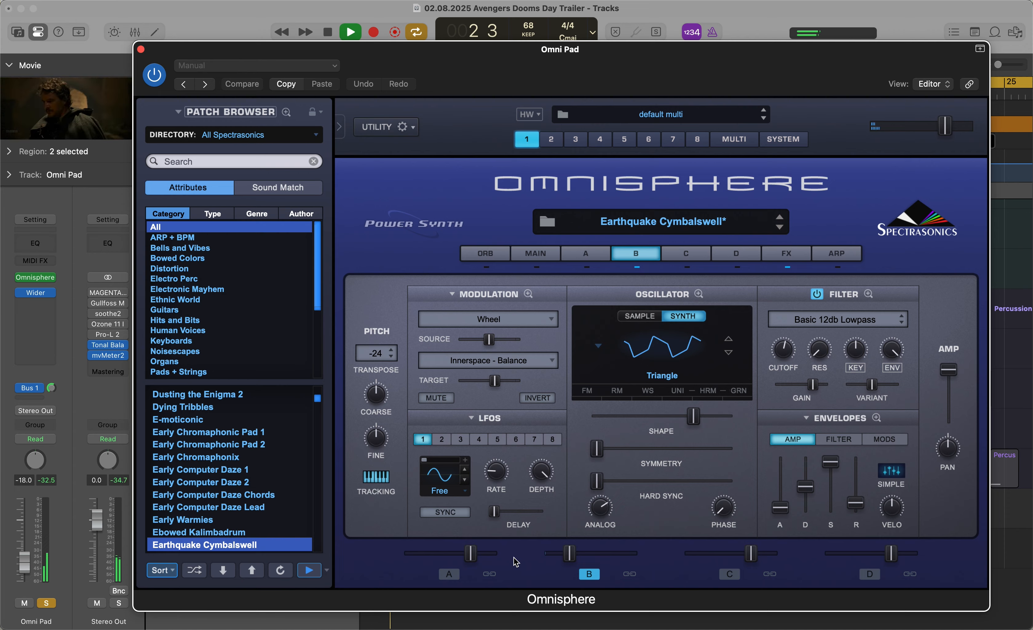
pyautogui.press('space')
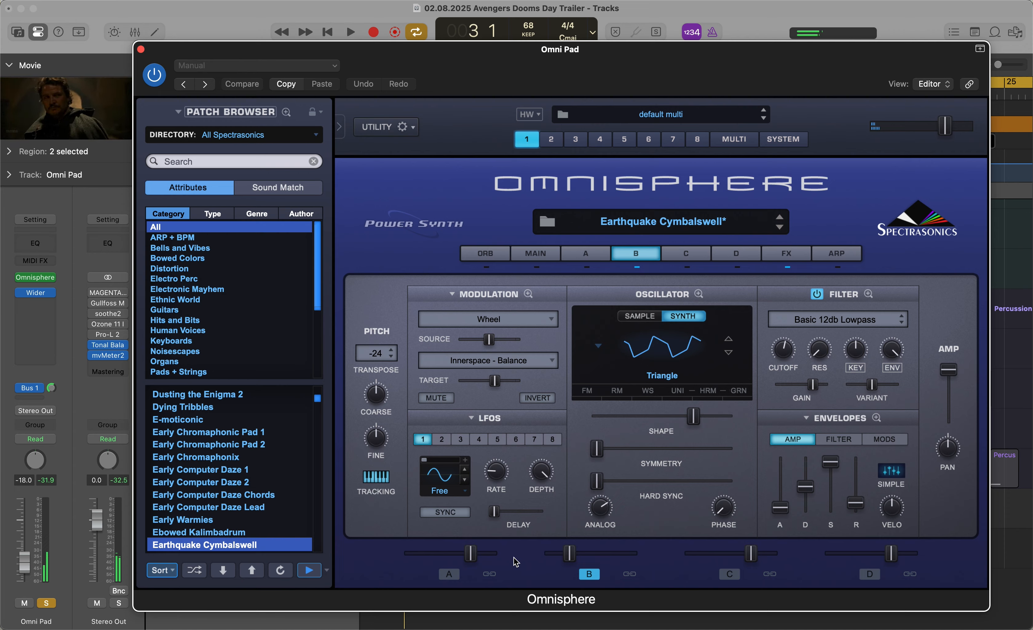
pyautogui.press('Return')
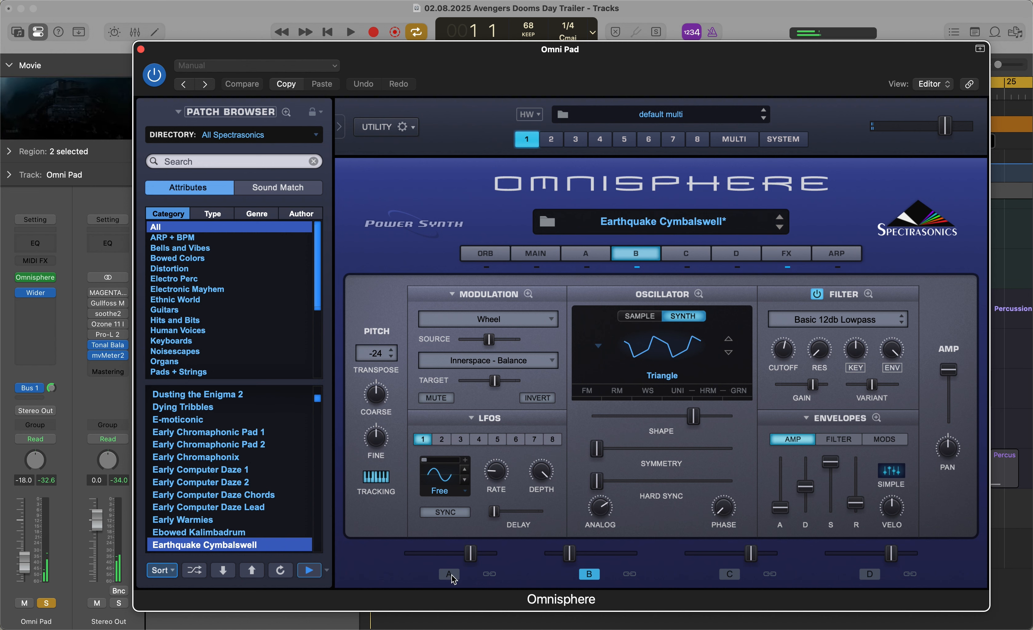
# Switch layer A back on, play the pad with both layers, and close the Omnisphere window
pyautogui.click(450, 575)
pyautogui.press('space')
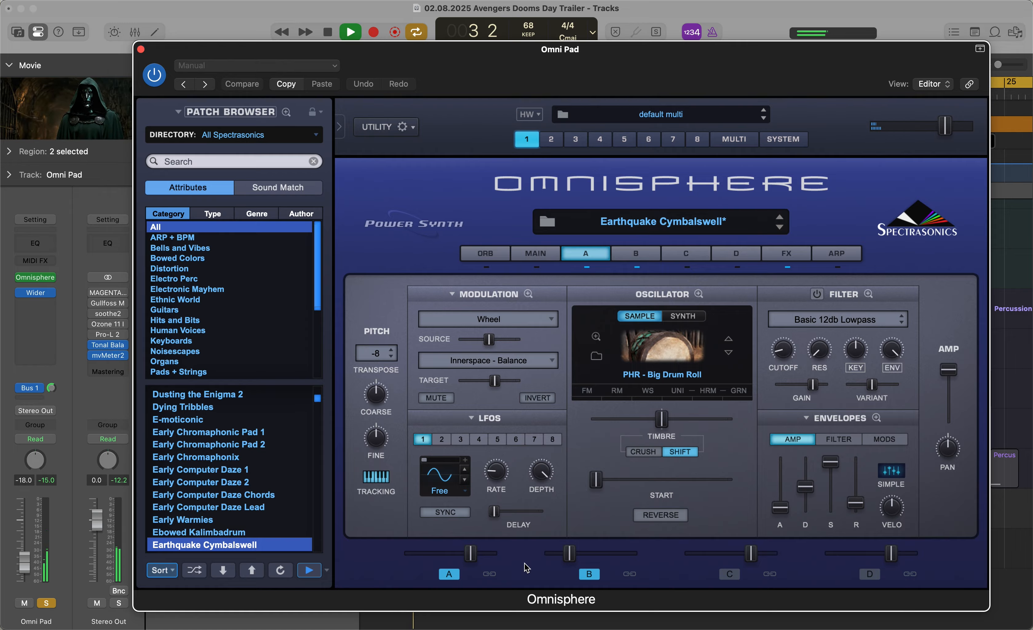
pyautogui.press('space')
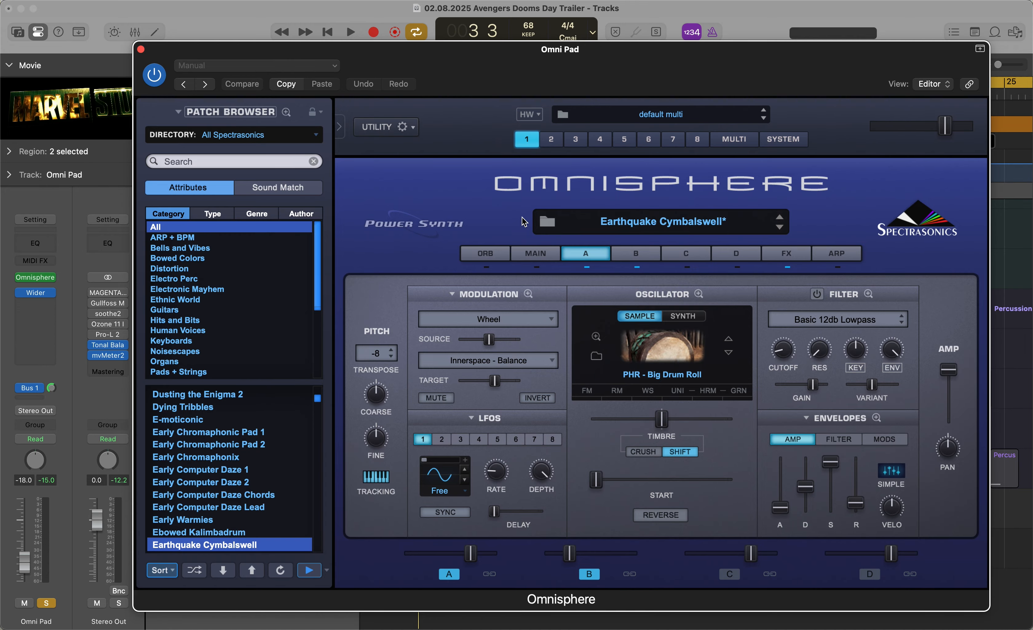
pyautogui.click(141, 49)
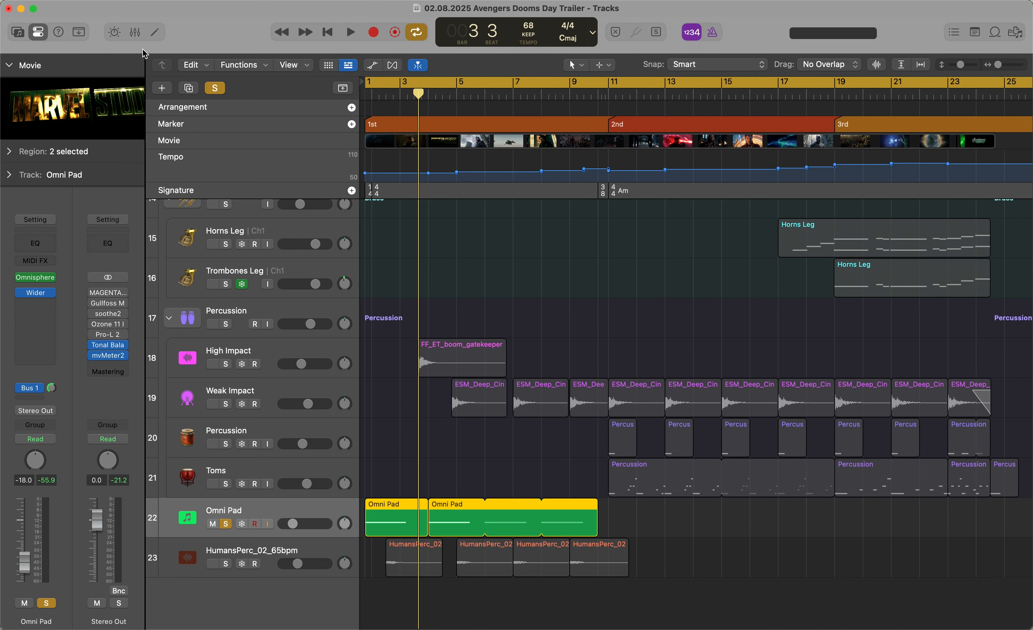
# Move the HumansPerc_02_65bpm track above the Omni Pad track
pyautogui.scroll(3, 505, 345)
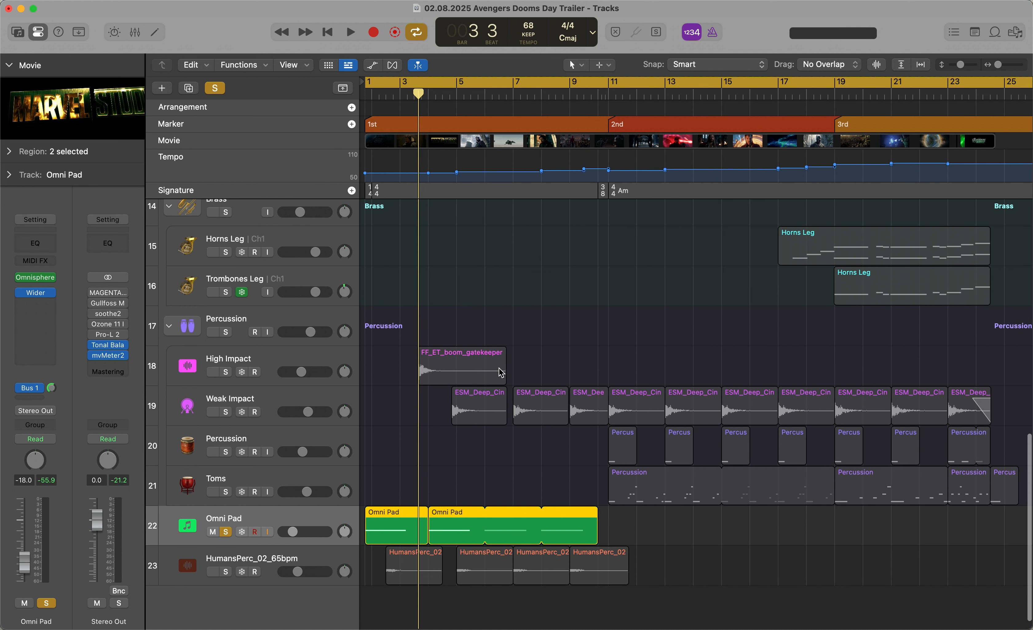
pyautogui.scroll(-2, 501, 395)
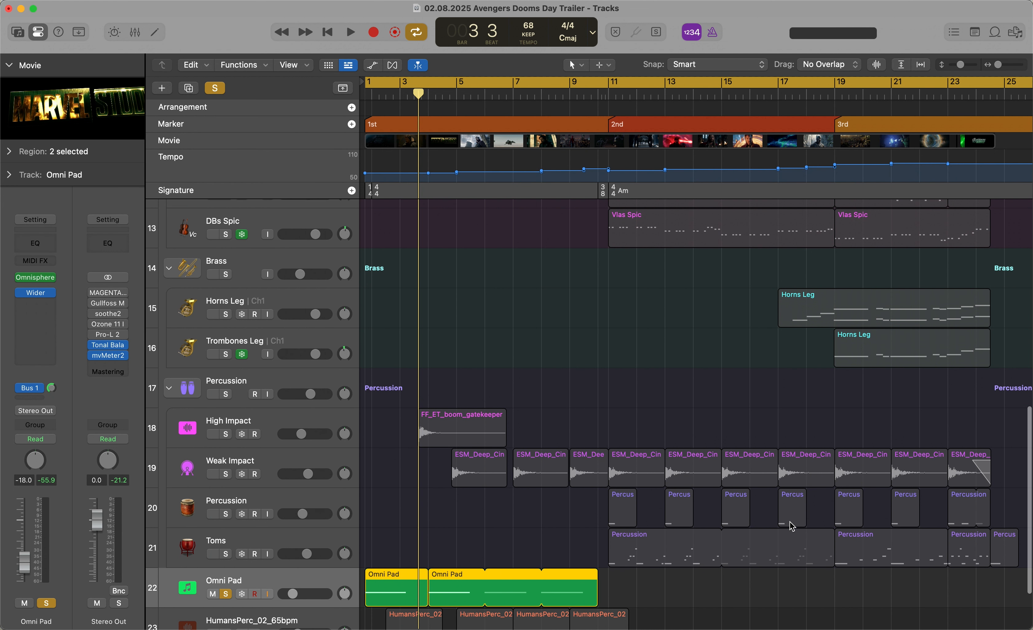
pyautogui.scroll(-1, 426, 492)
pyautogui.moveTo(314, 606); pyautogui.dragTo(311, 558)
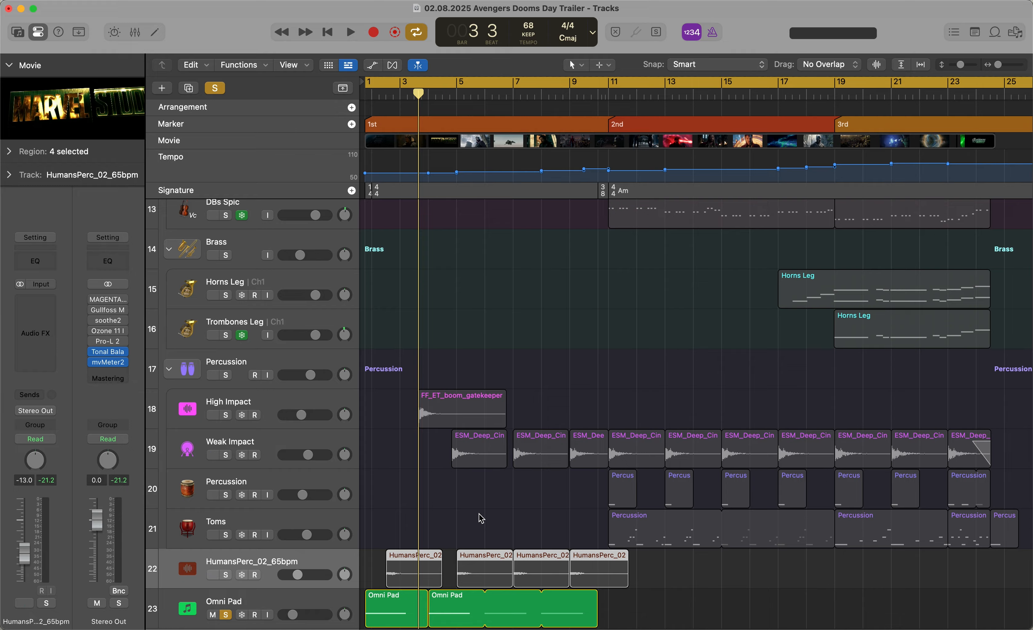
# Solo the HumansPerc_02_65bpm track in place of Omni Pad and play from bar 1
pyautogui.click(227, 575)
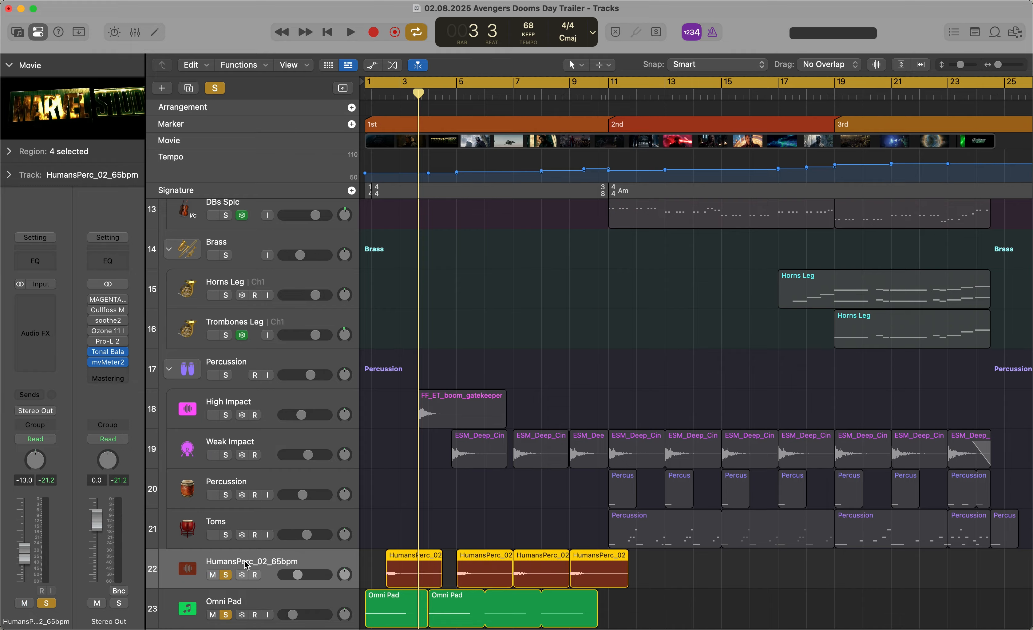
pyautogui.press('Return')
pyautogui.press('space')
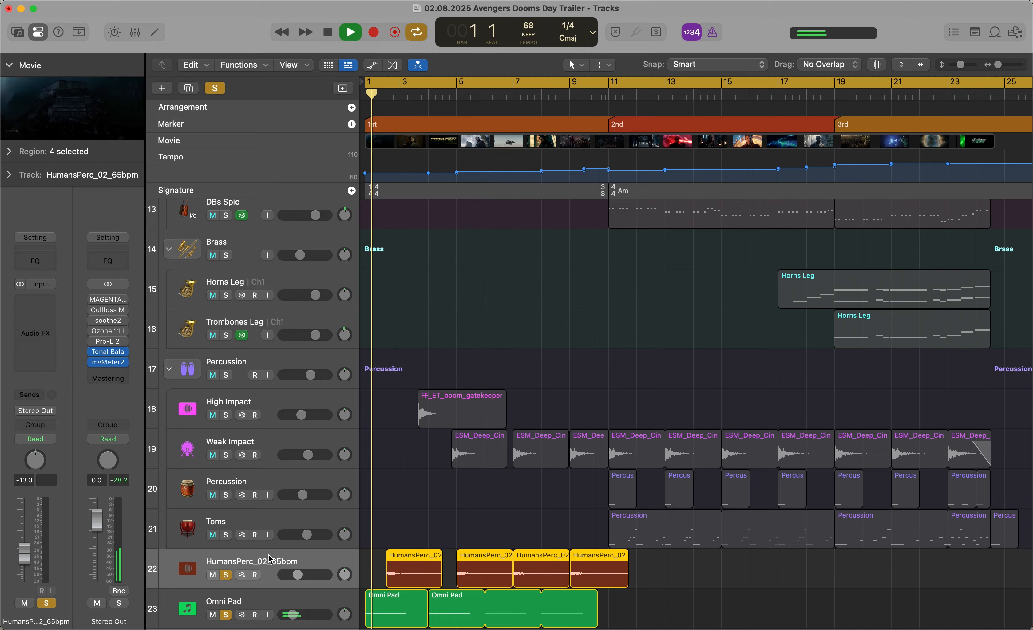
pyautogui.click(226, 615)
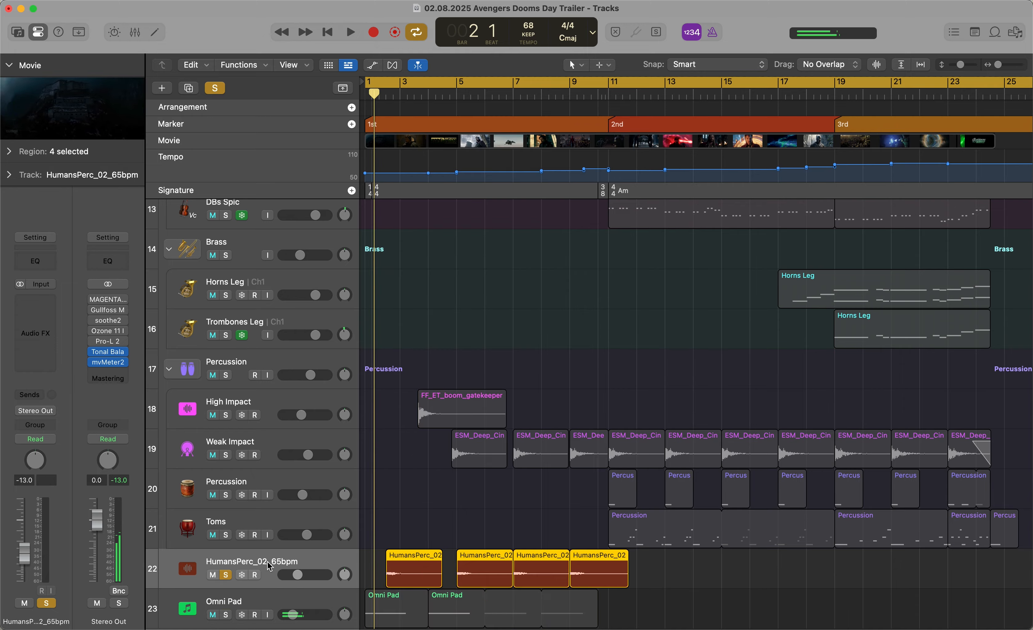
# Turn off cycle mode and audition the soloed HumansPerc_02_65bpm track, skipping ahead to bars 6 and 8 during playback
pyautogui.press('c')
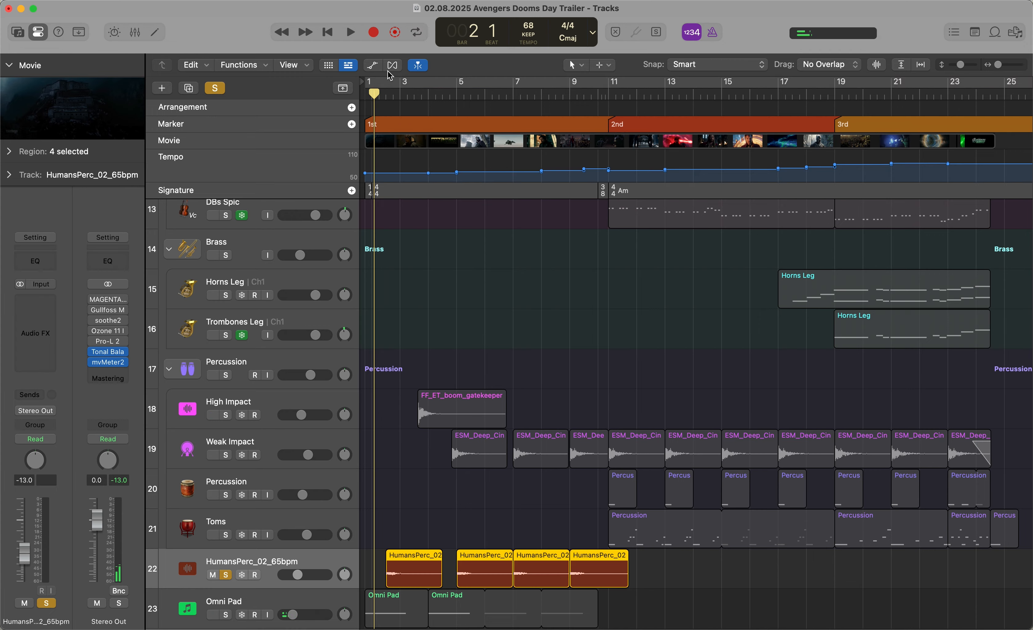
pyautogui.press('space')
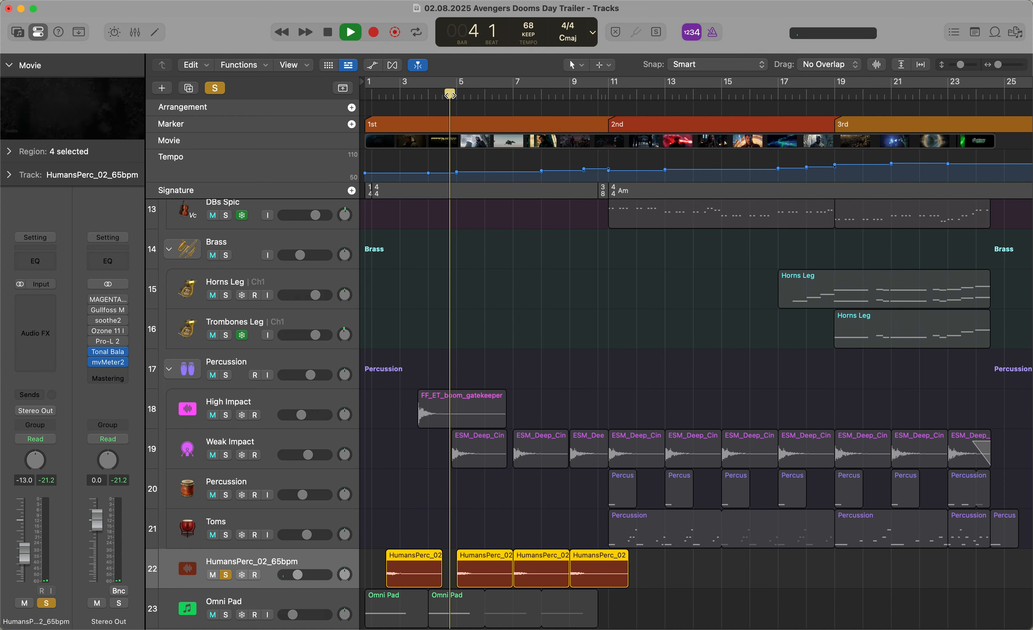
pyautogui.click(495, 95)
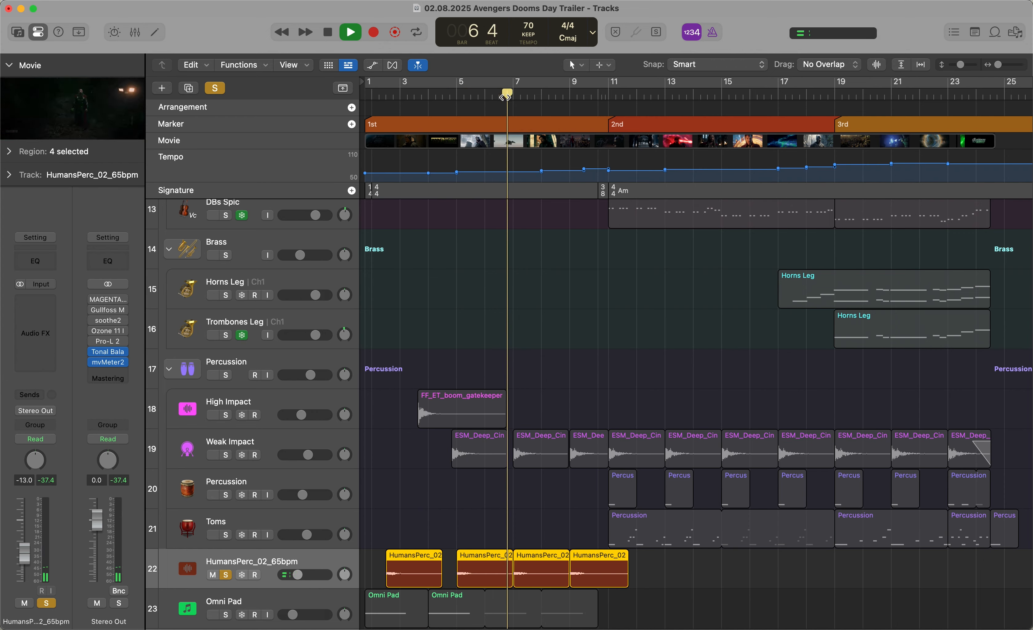
pyautogui.click(562, 96)
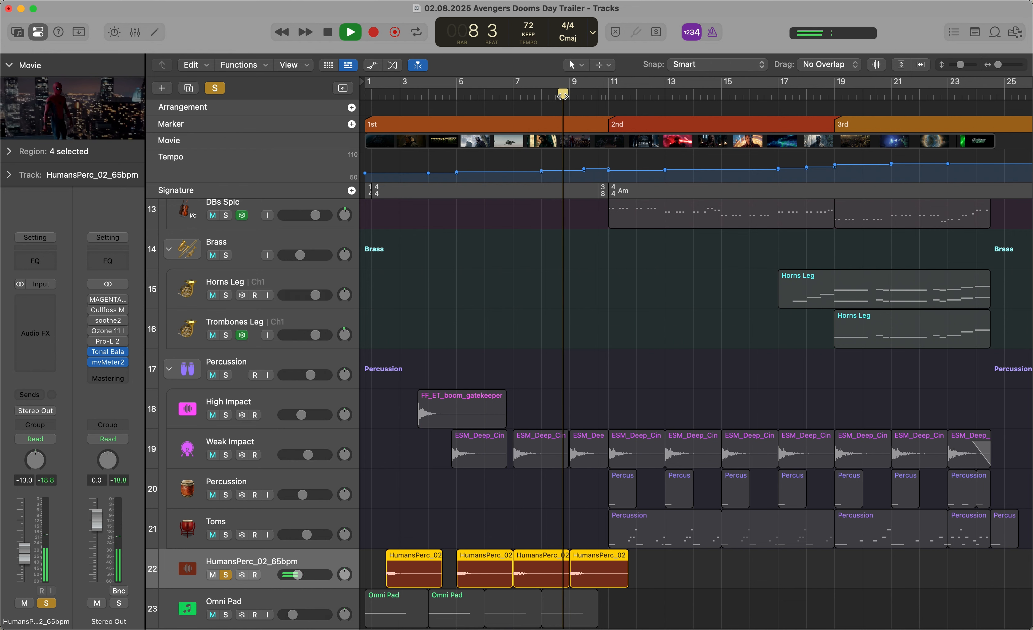
pyautogui.press('space')
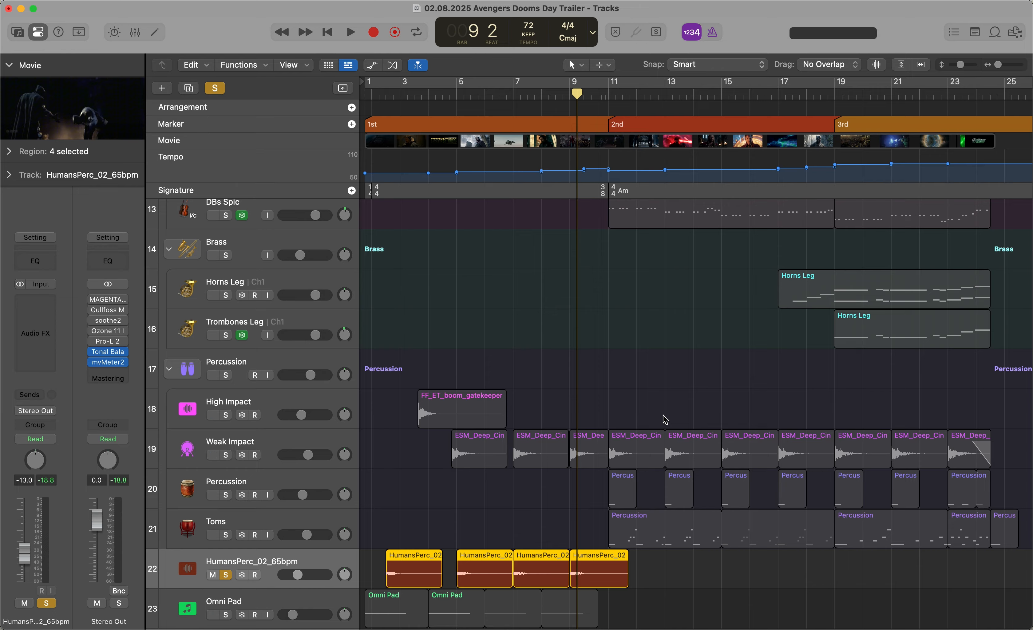
# Solo the High Impact track in place of HumansPerc_02_65bpm and play its boom region from just before its start
pyautogui.click(226, 417)
pyautogui.click(226, 576)
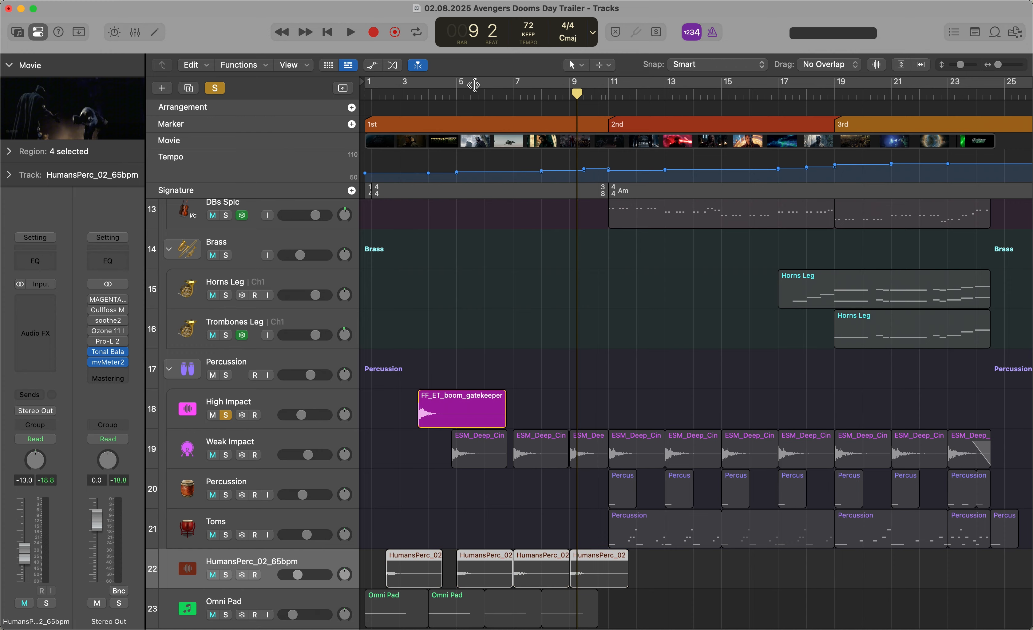
pyautogui.doubleClick(416, 94)
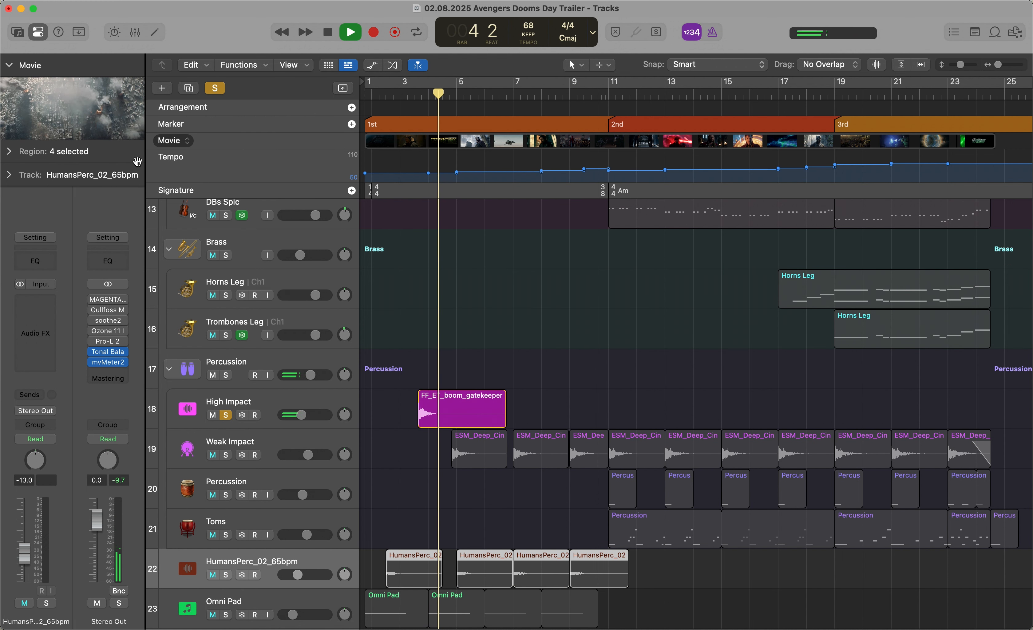
pyautogui.press('space')
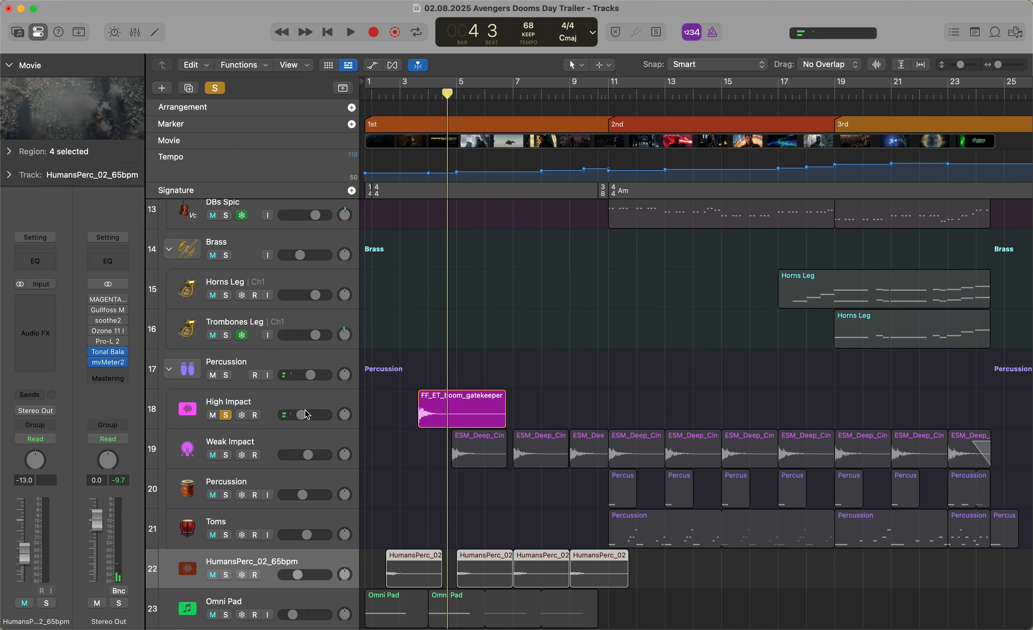
# Solo the Weak Impact track in place of High Impact and play its first impacts
pyautogui.click(229, 453)
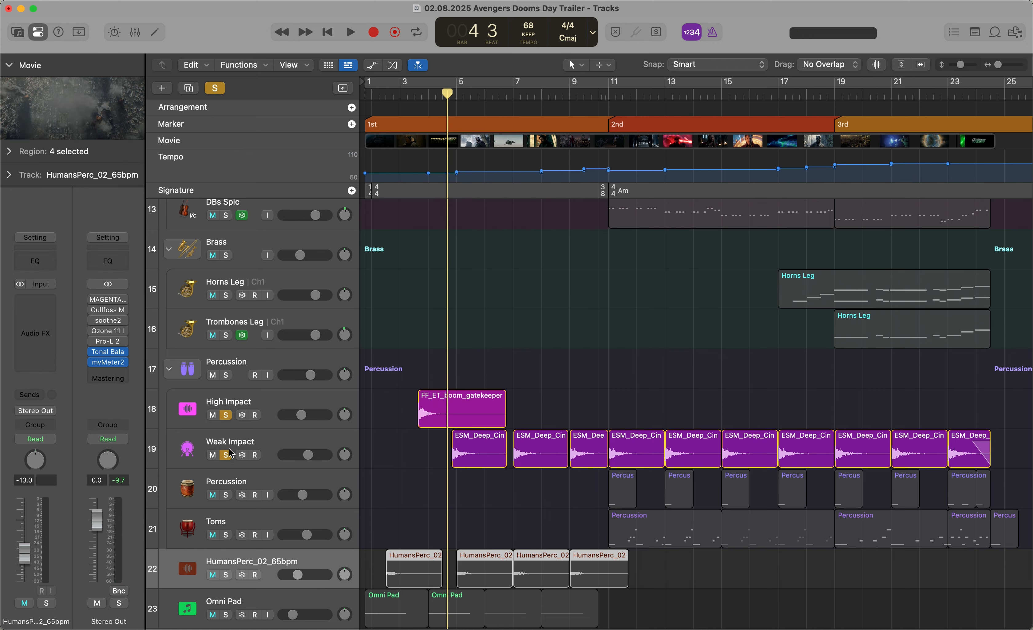
pyautogui.click(227, 418)
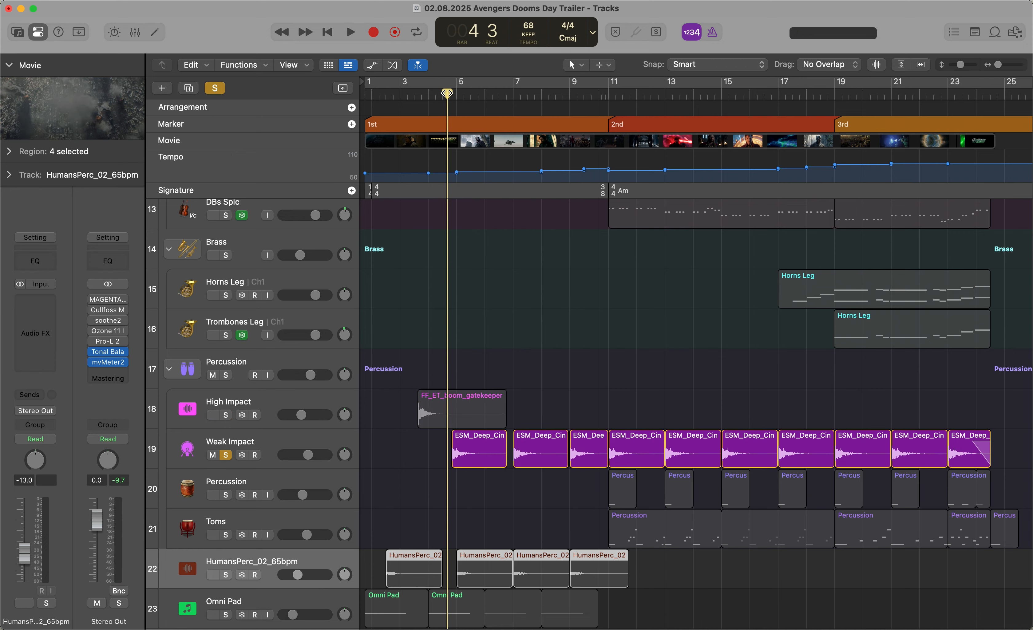
pyautogui.press('space')
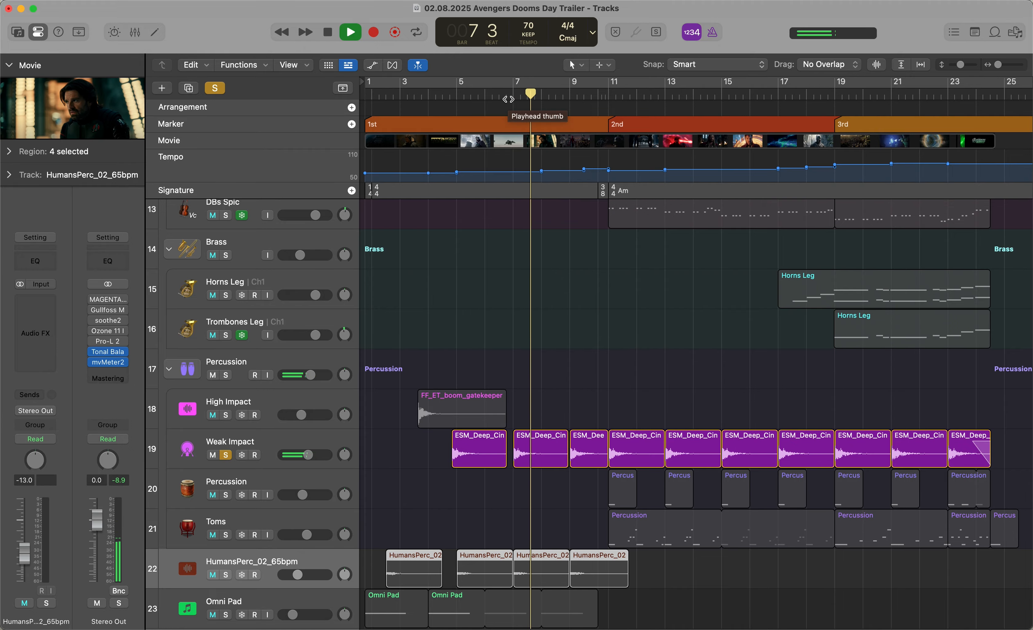
pyautogui.press('space')
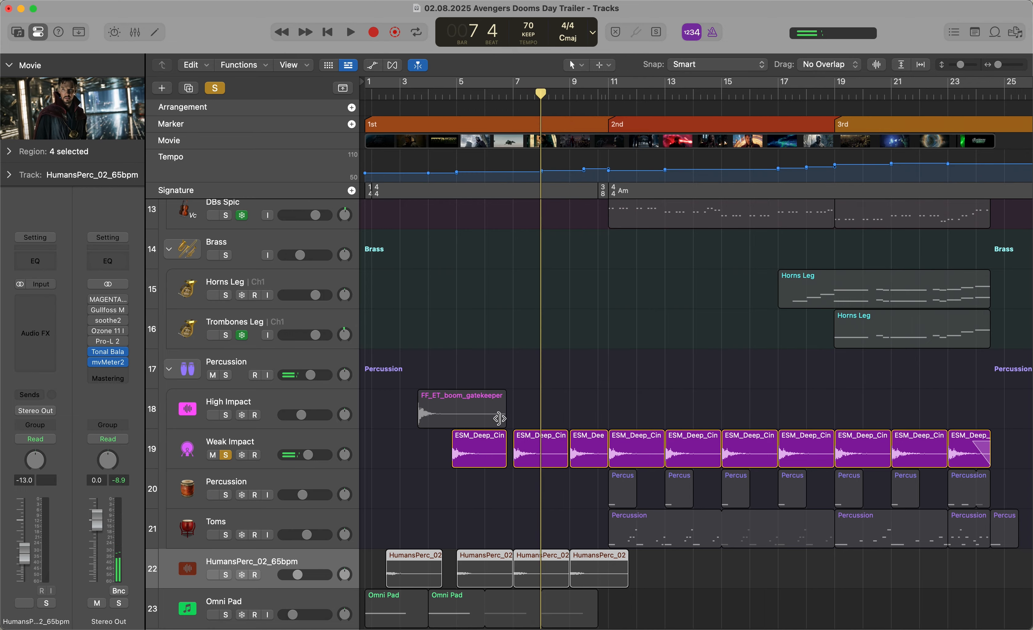
# Replace the Weak Impact solo with a solo on the whole Percussion stack, with the playhead at bar 11
pyautogui.click(226, 456)
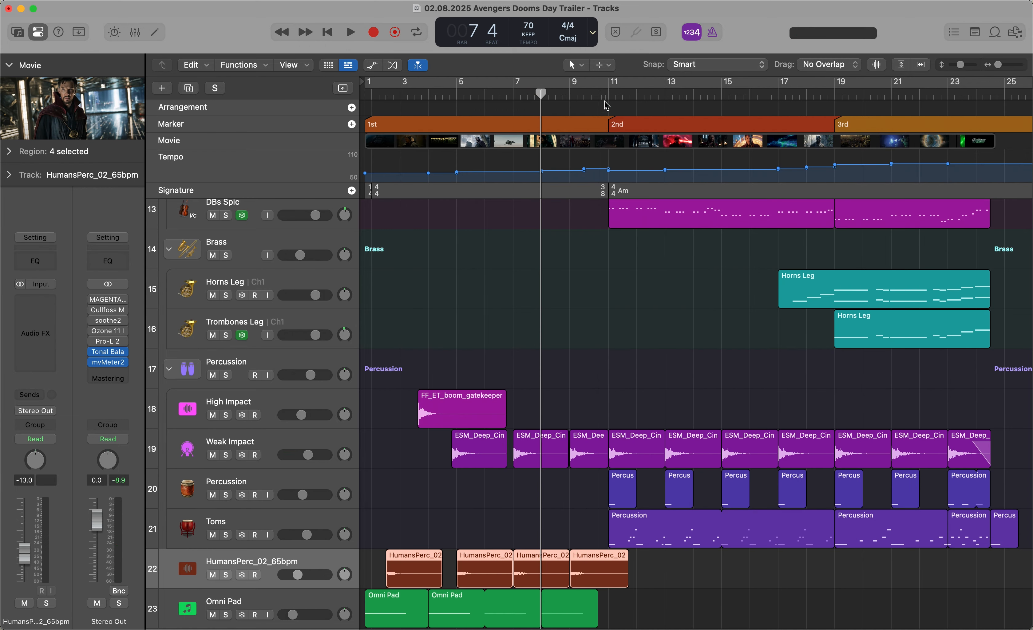
pyautogui.click(609, 93)
pyautogui.click(227, 375)
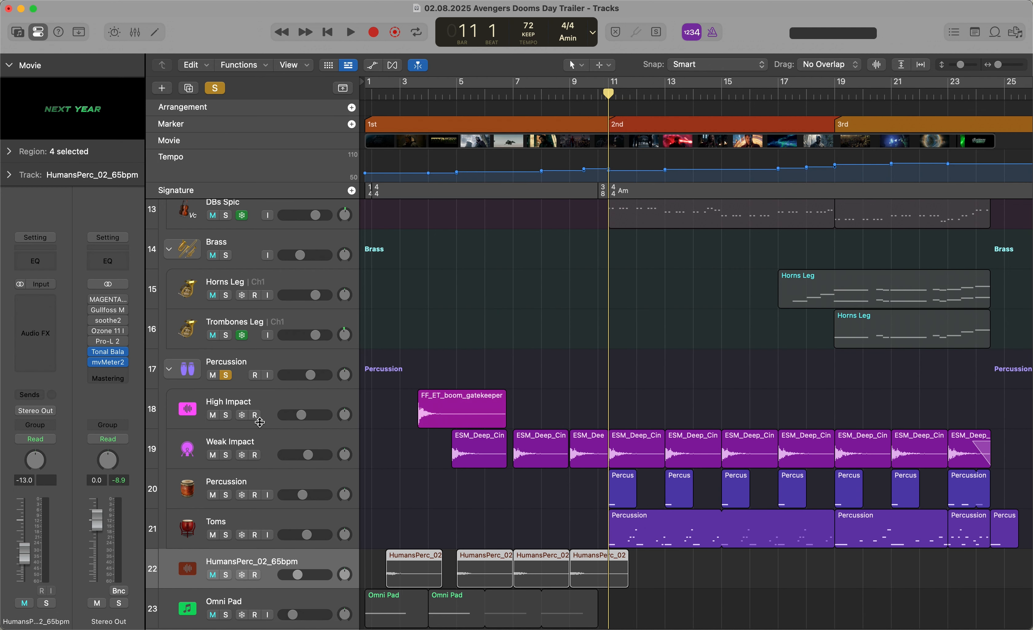
# Inspect the Low Hits and Epic Toms patches in the Percussion track's Kontakt 7 instrument, then close its window
pyautogui.click(270, 487)
pyautogui.click(42, 333)
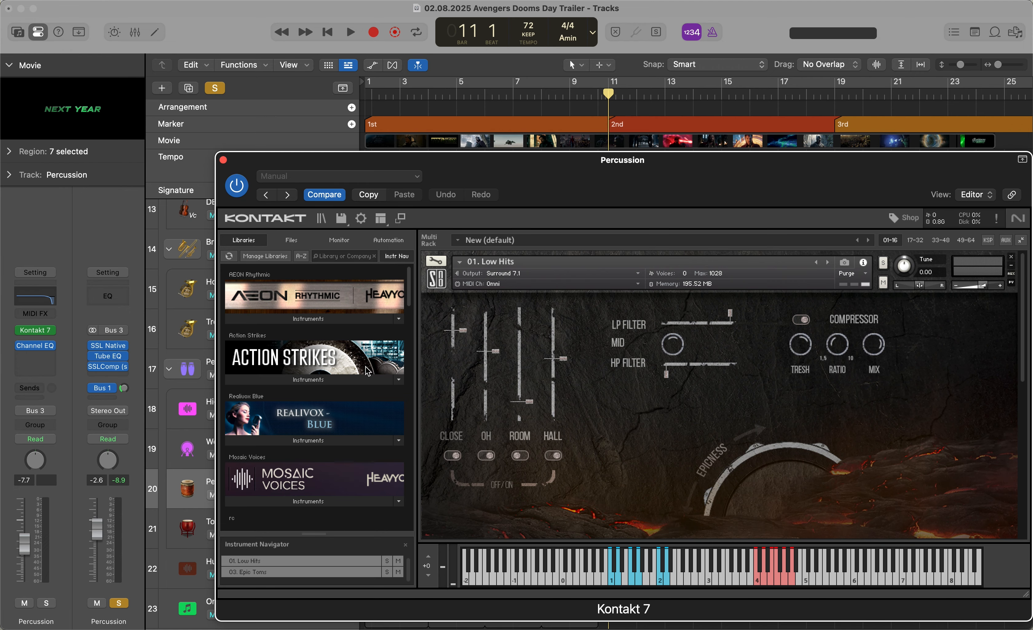
pyautogui.scroll(-10, 637, 390)
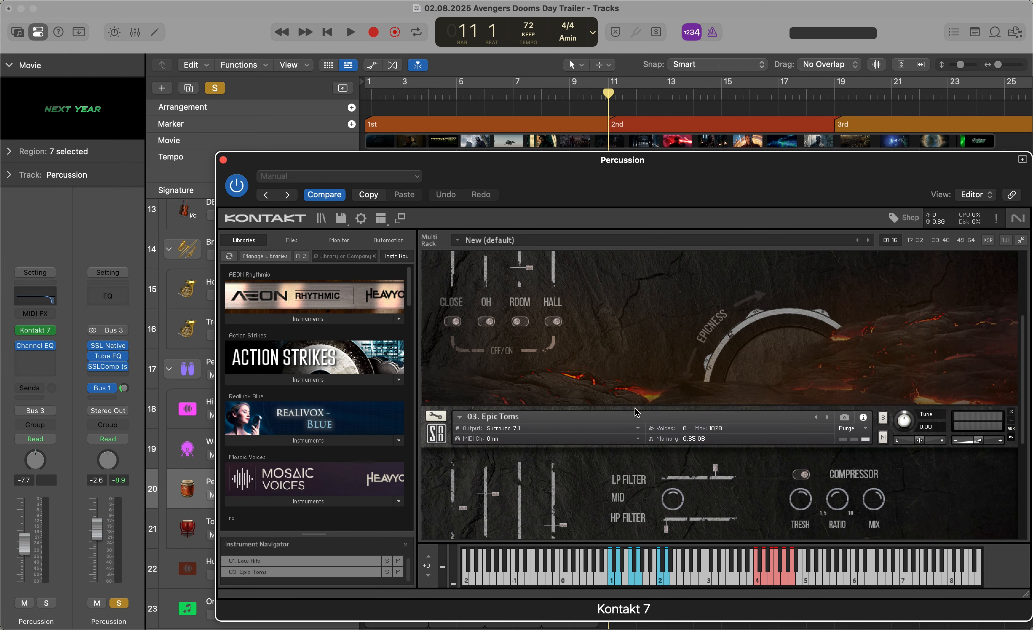
pyautogui.click(223, 160)
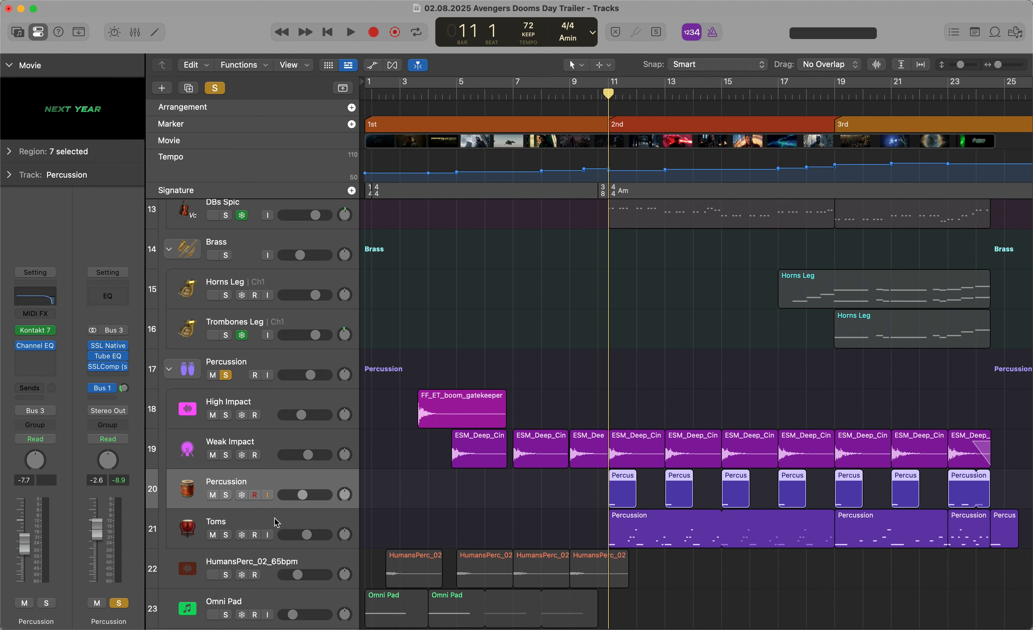
# View the Toms track's Hammers instrument with its 4 Player articulation and close its window
pyautogui.press('Down')
pyautogui.press('v')
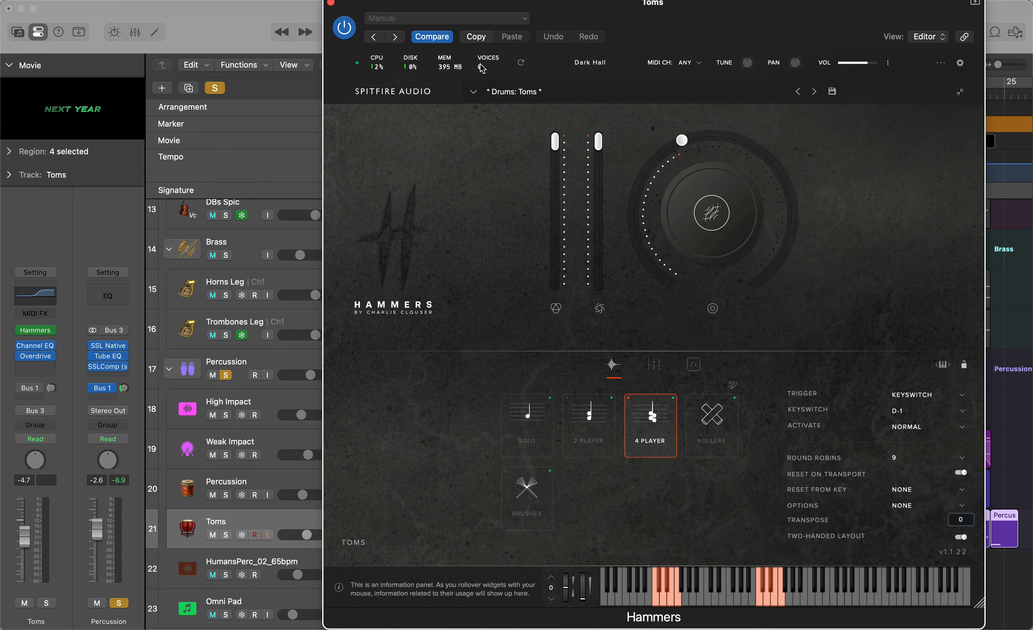
pyautogui.click(331, 3)
# Solo the individual Percussion track inside the stack and play it from bar 11
pyautogui.click(259, 484)
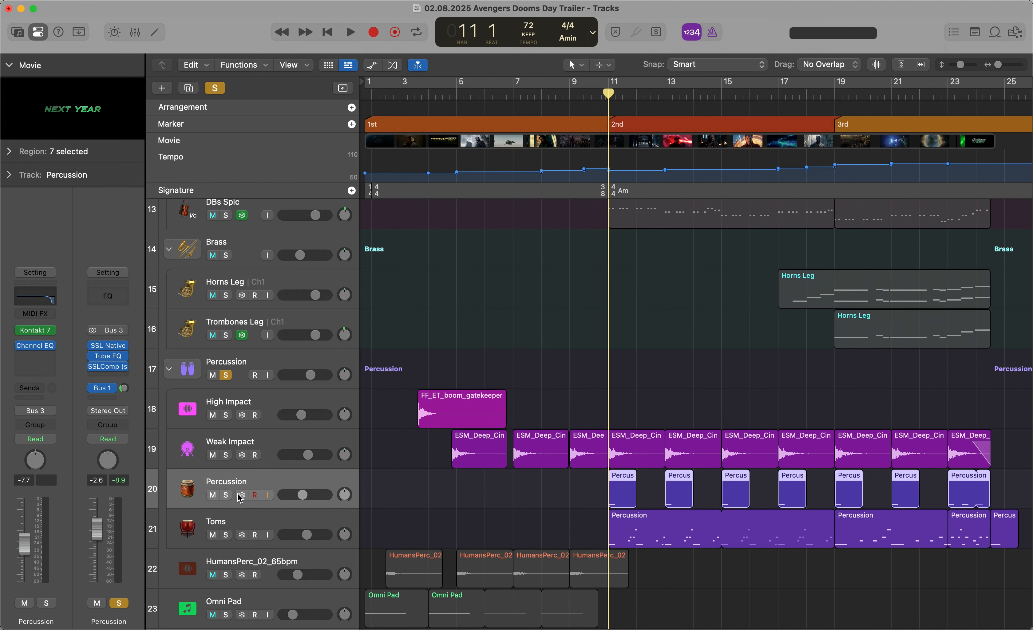
pyautogui.click(228, 496)
pyautogui.press('space')
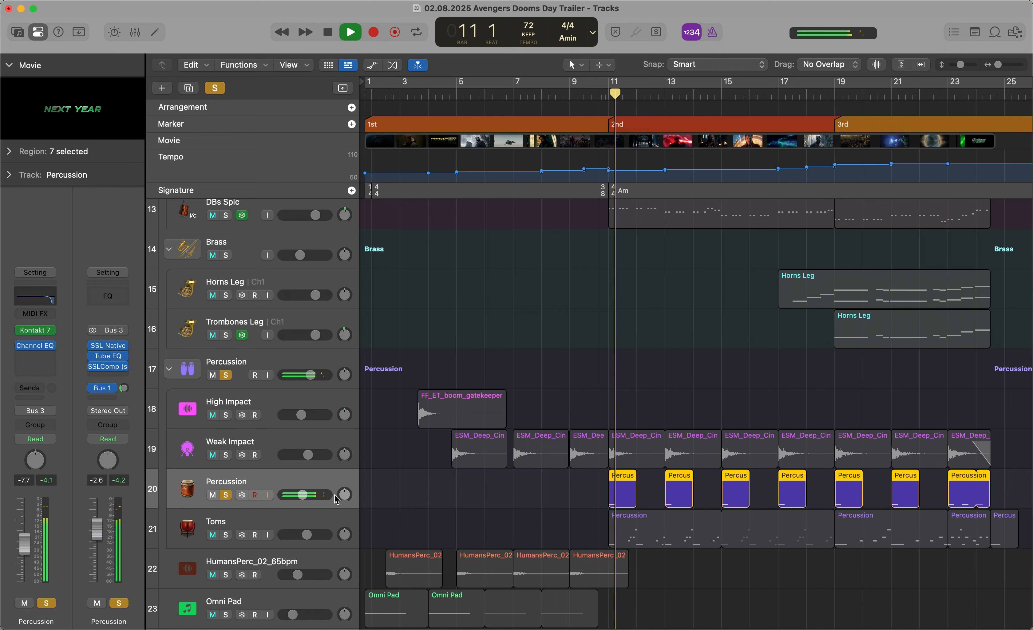
pyautogui.press('space')
# Solo the Toms track in place of the individual Percussion track and play a short passage from bar 11
pyautogui.click(226, 535)
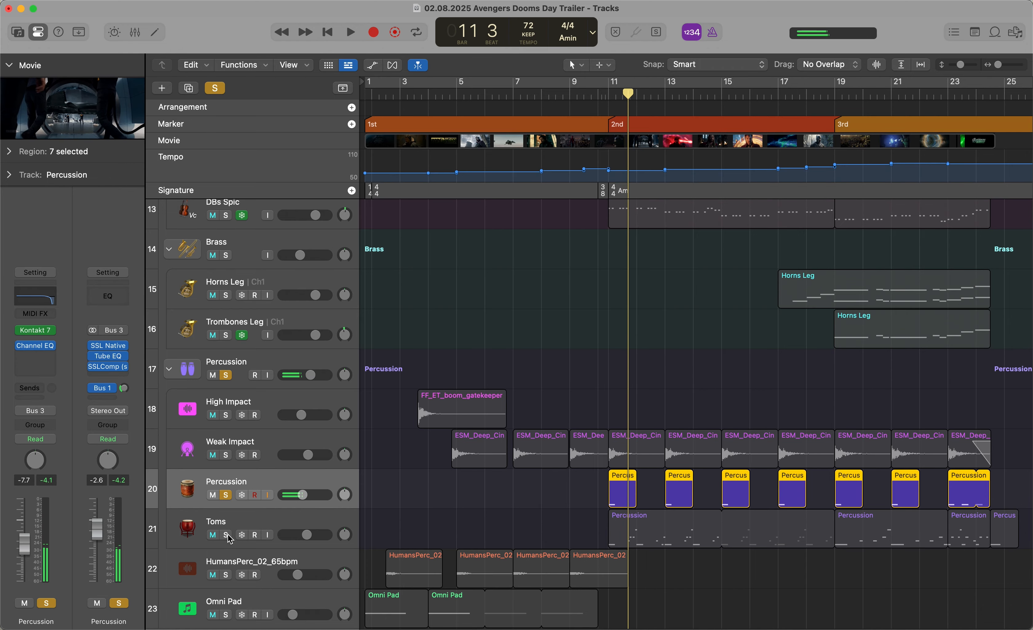
pyautogui.click(227, 496)
pyautogui.press('space')
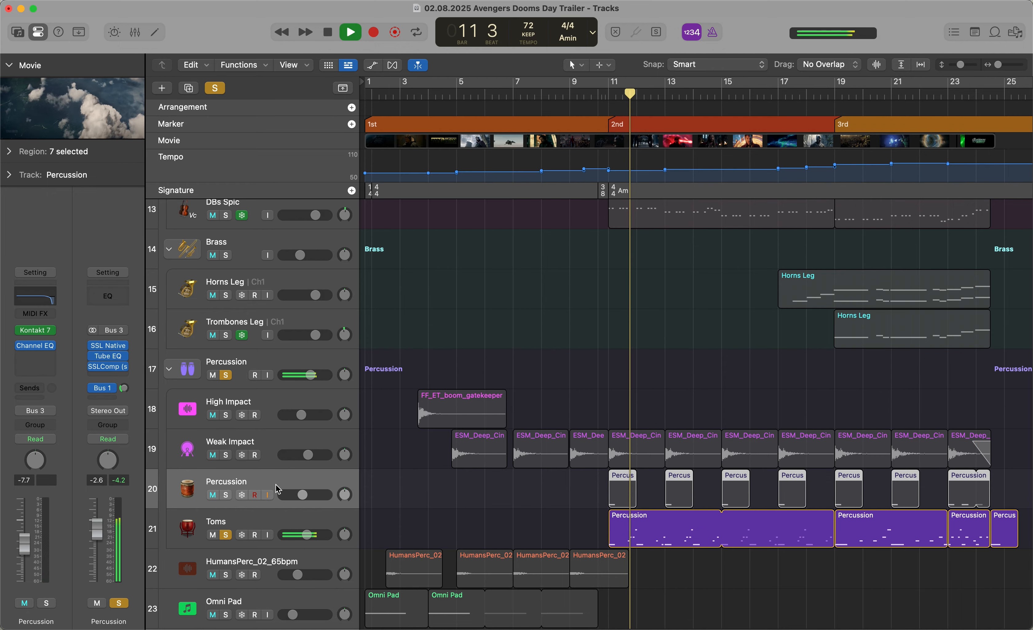
pyautogui.press('space')
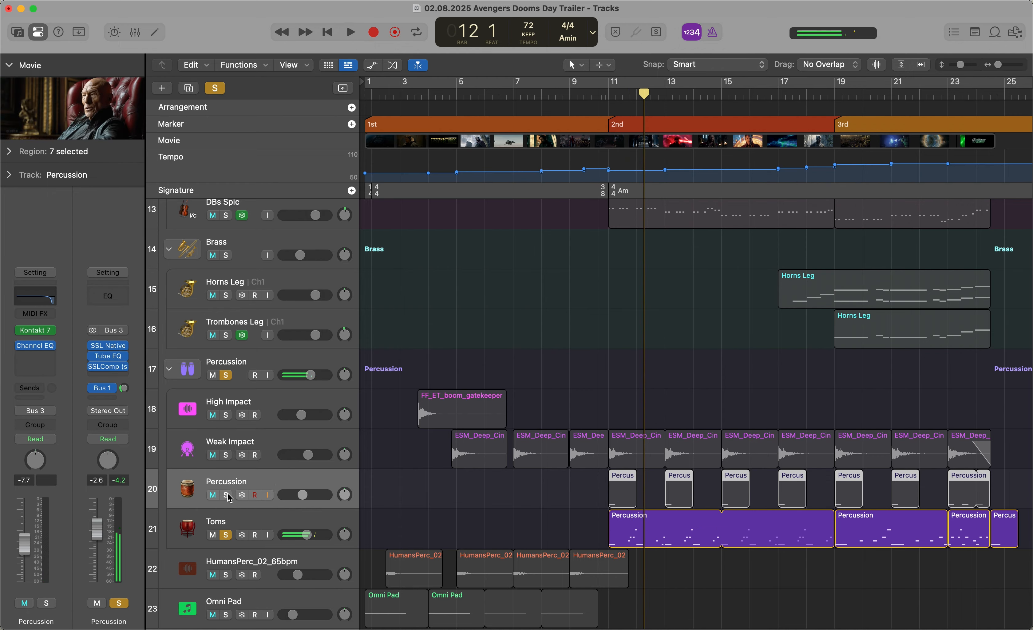
# Add the Percussion and Weak Impact tracks to the Toms solo and play all three together from bar 12
pyautogui.click(226, 495)
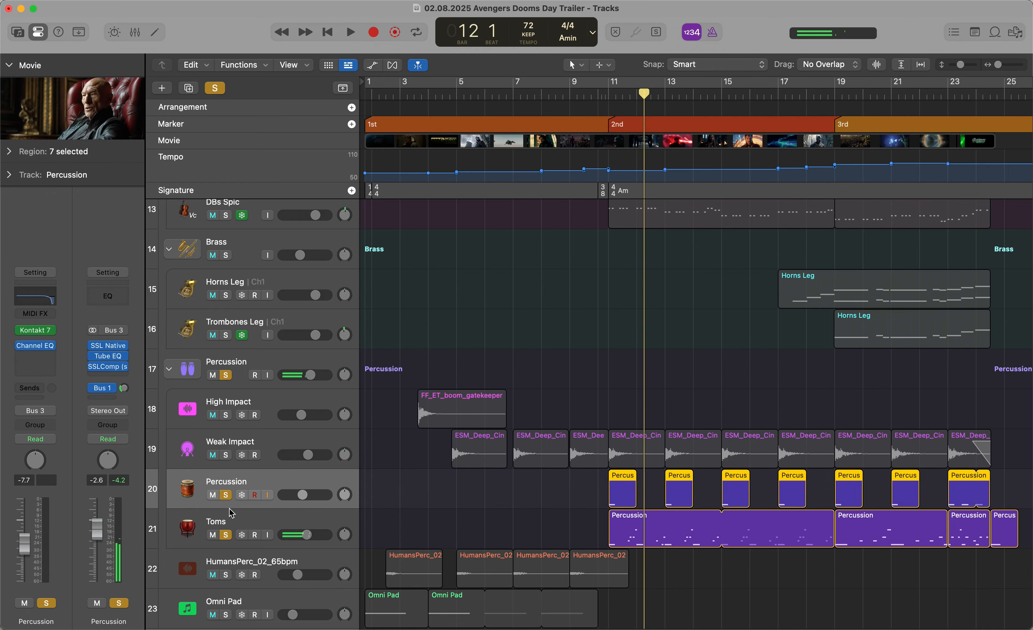
pyautogui.click(226, 455)
pyautogui.press('space')
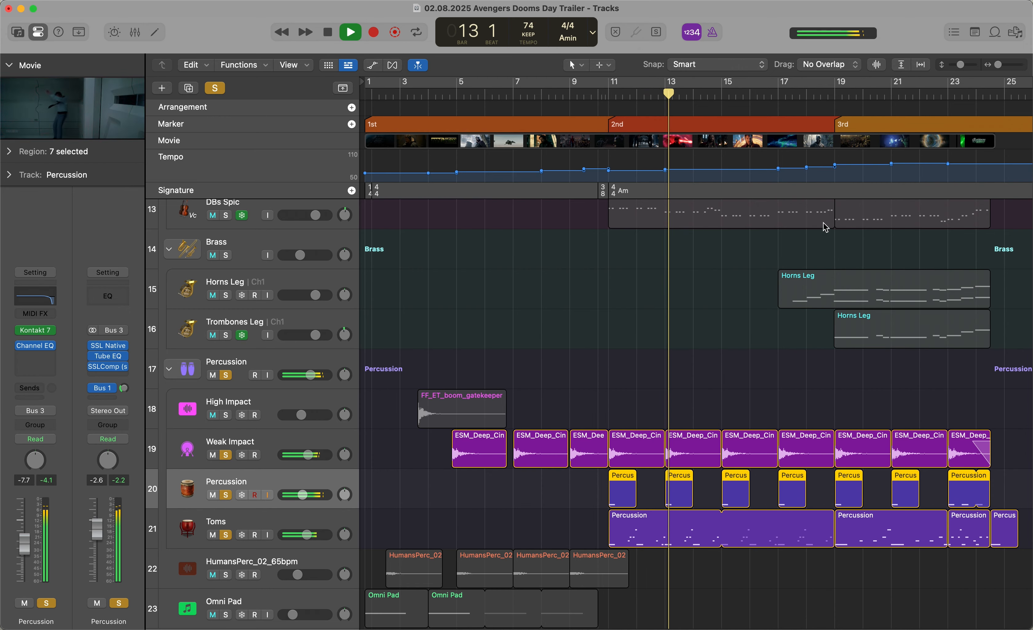
pyautogui.press('space')
# Locate the percussion section starts at bars 19 and 23, then play the three soloed tracks from bar 11
pyautogui.click(836, 99)
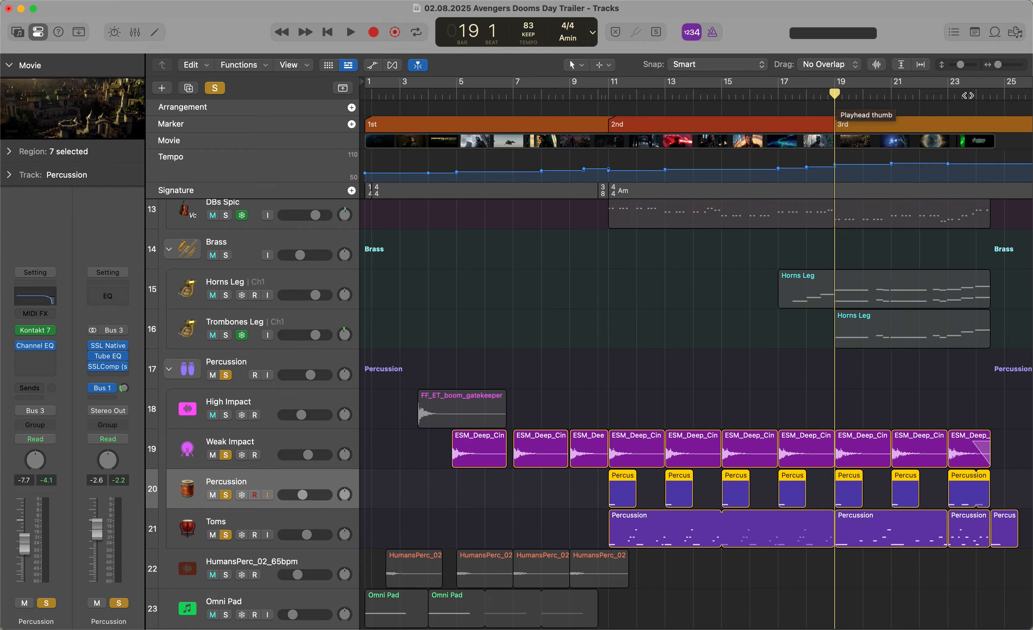
pyautogui.click(949, 97)
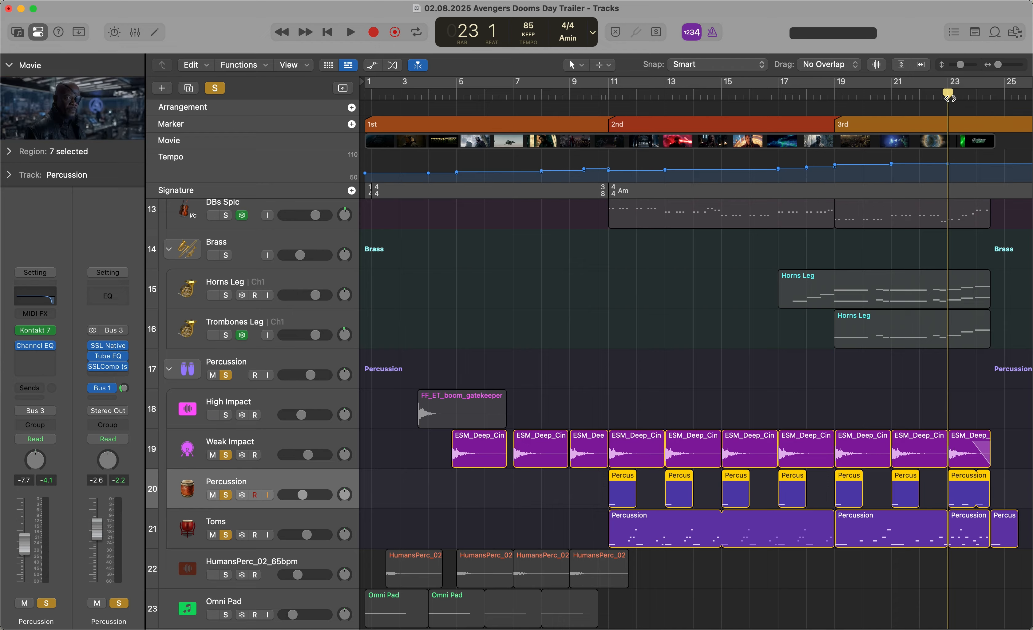
pyautogui.click(837, 95)
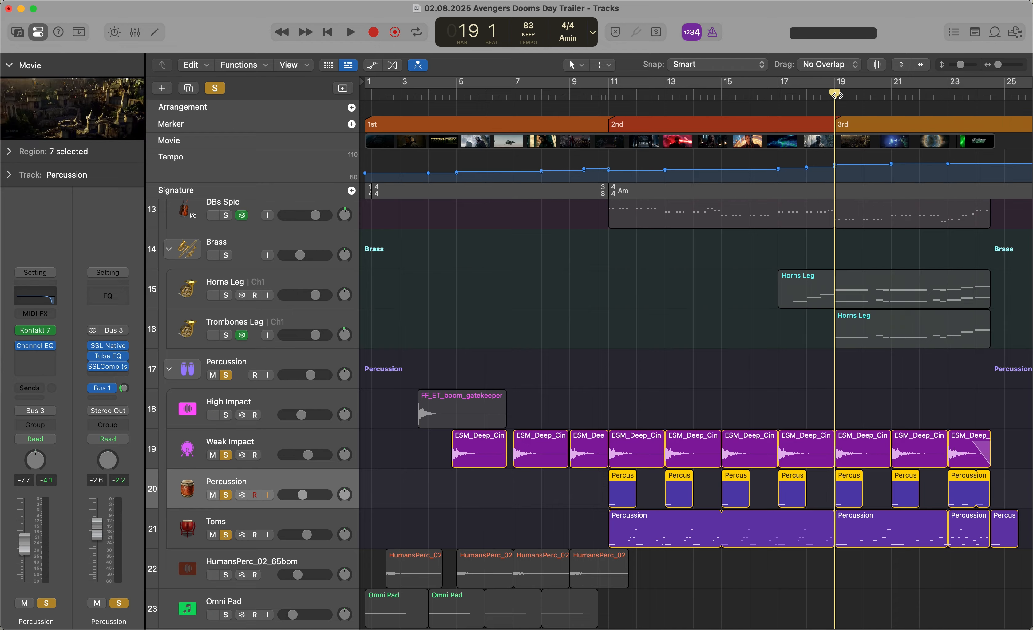
pyautogui.click(615, 96)
pyautogui.press('space')
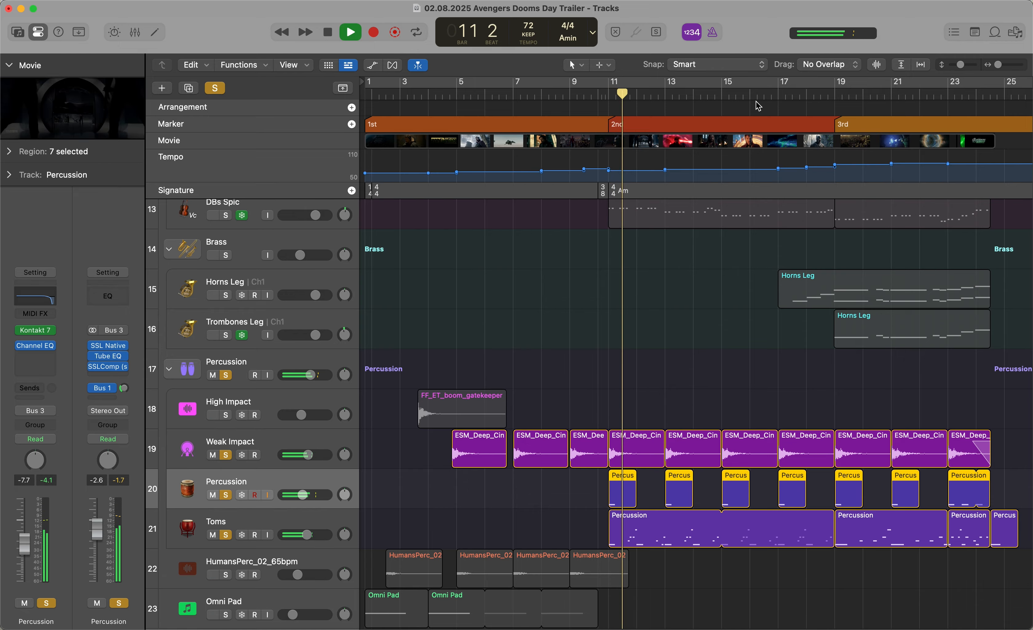
pyautogui.press('space')
# Play the three soloed percussion tracks from the 3rd marker at bar 19
pyautogui.click(836, 97)
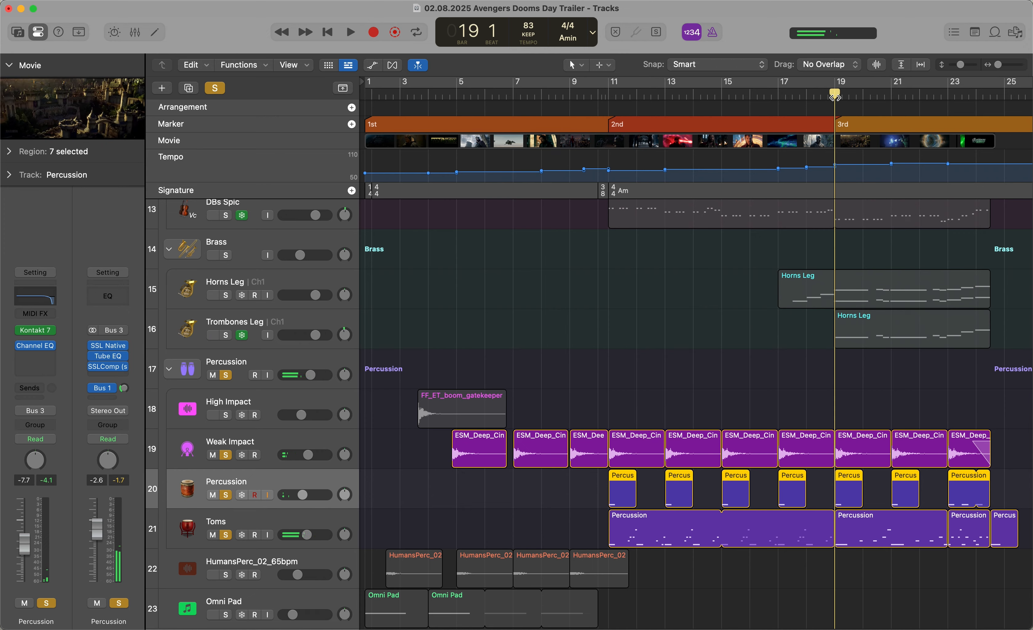
pyautogui.press('space')
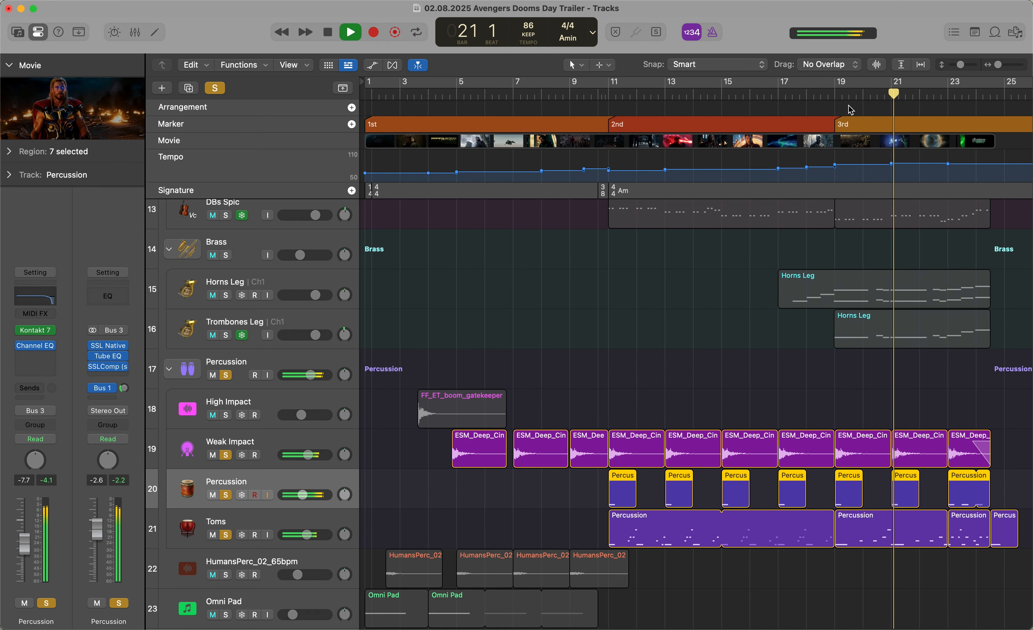
pyautogui.press('space')
# Play the soloed percussion ending from bar 23, then bring the piano and string tracks into view
pyautogui.click(948, 96)
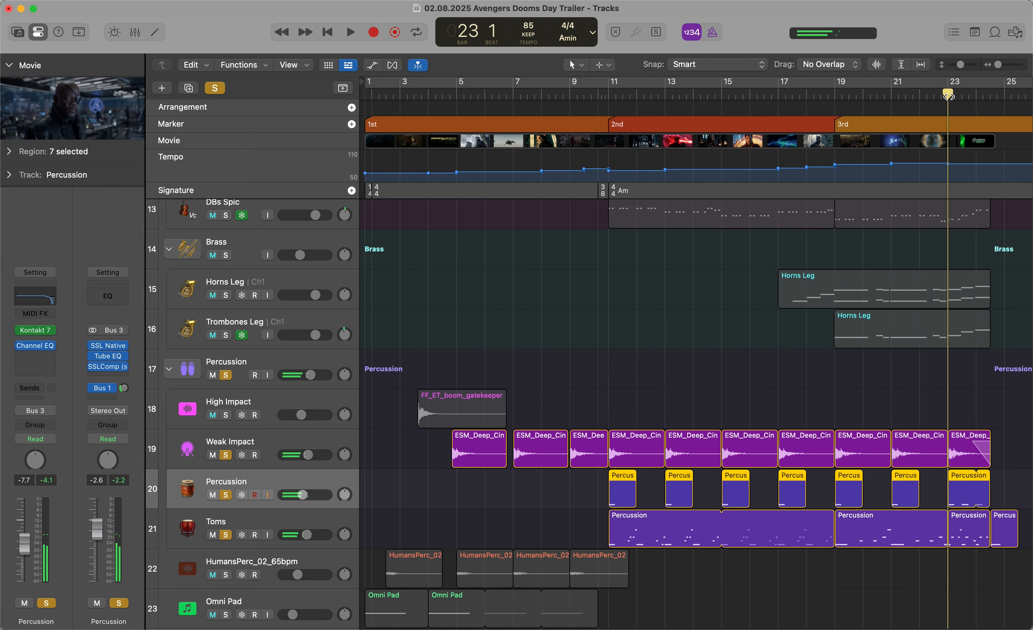
pyautogui.press('space')
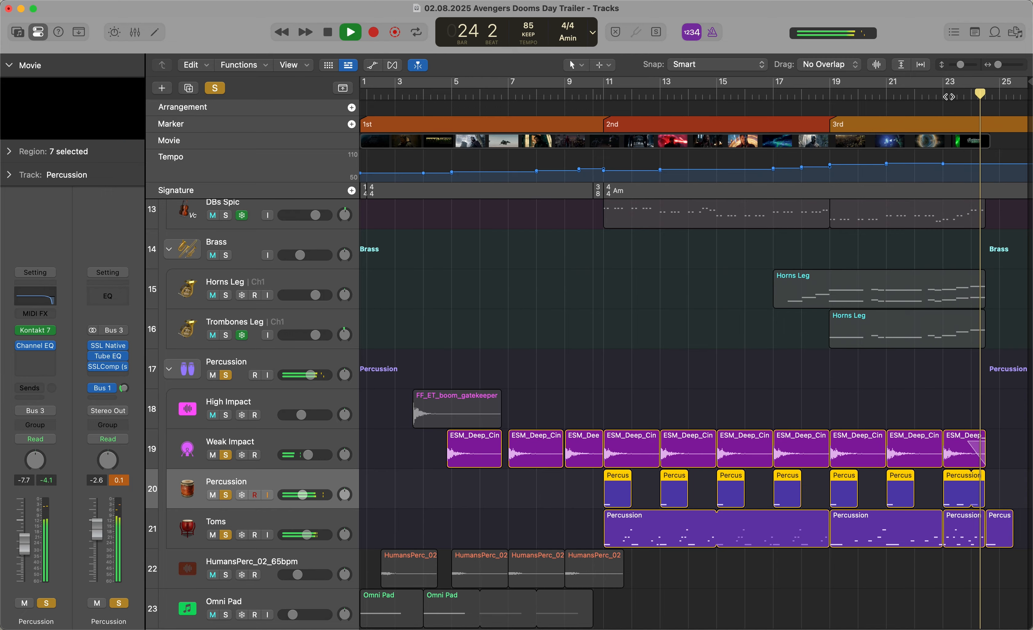
pyautogui.press('space')
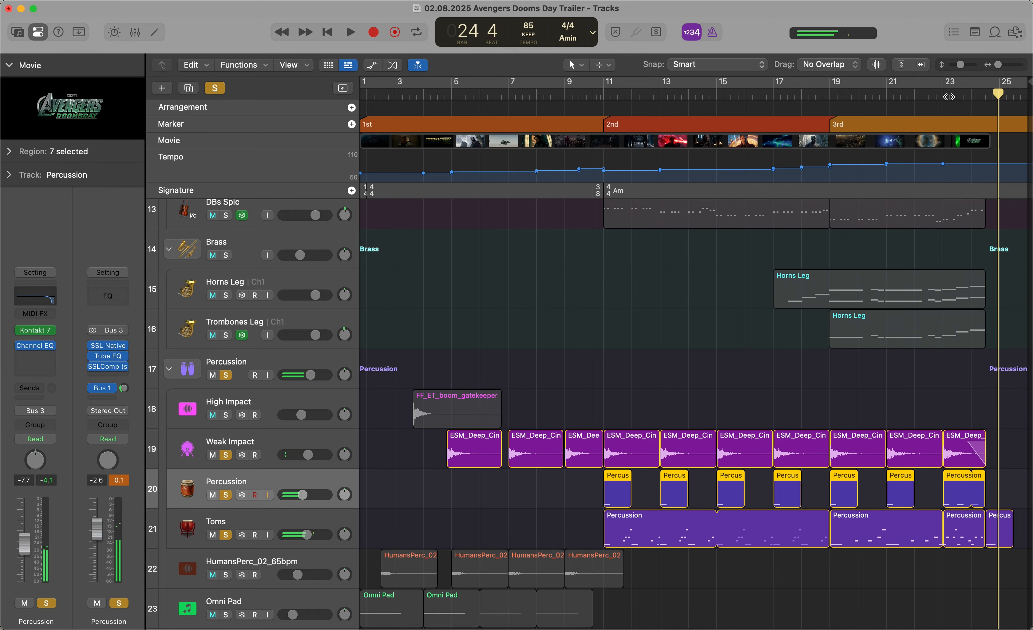
pyautogui.scroll(10, 679, 412)
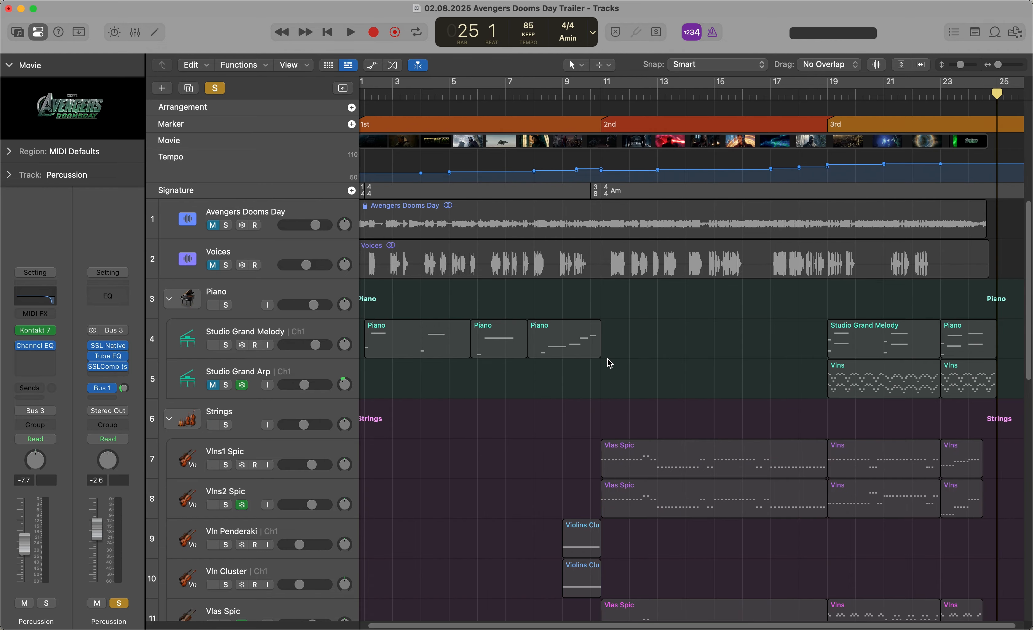
# Solo the Vln Penderaki track, play its cluster from bar 9, and add Vln Cluster to the solo
pyautogui.scroll(-5, 610, 364)
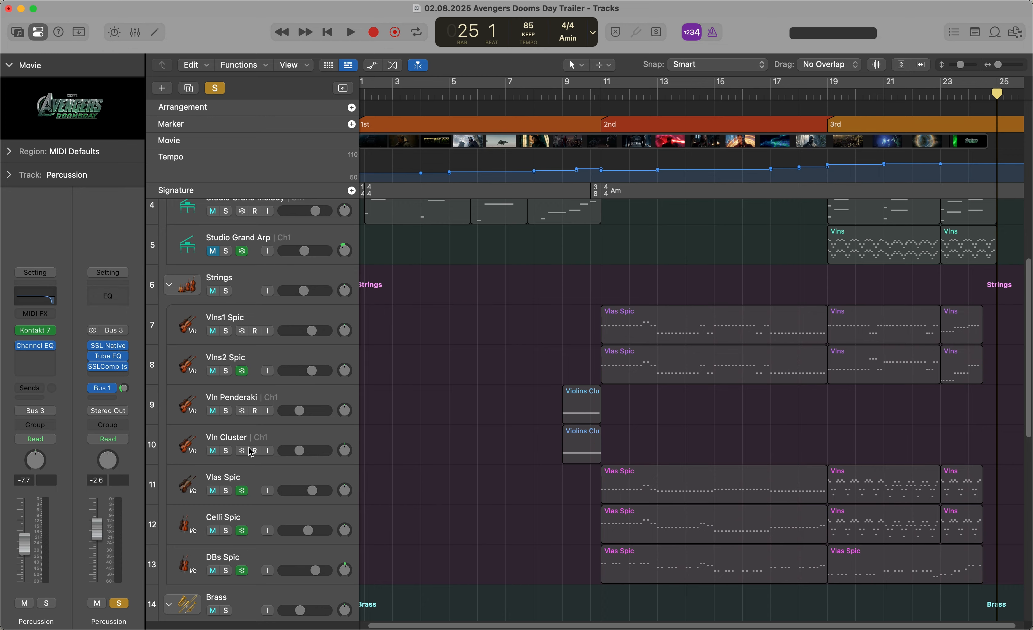
pyautogui.click(227, 411)
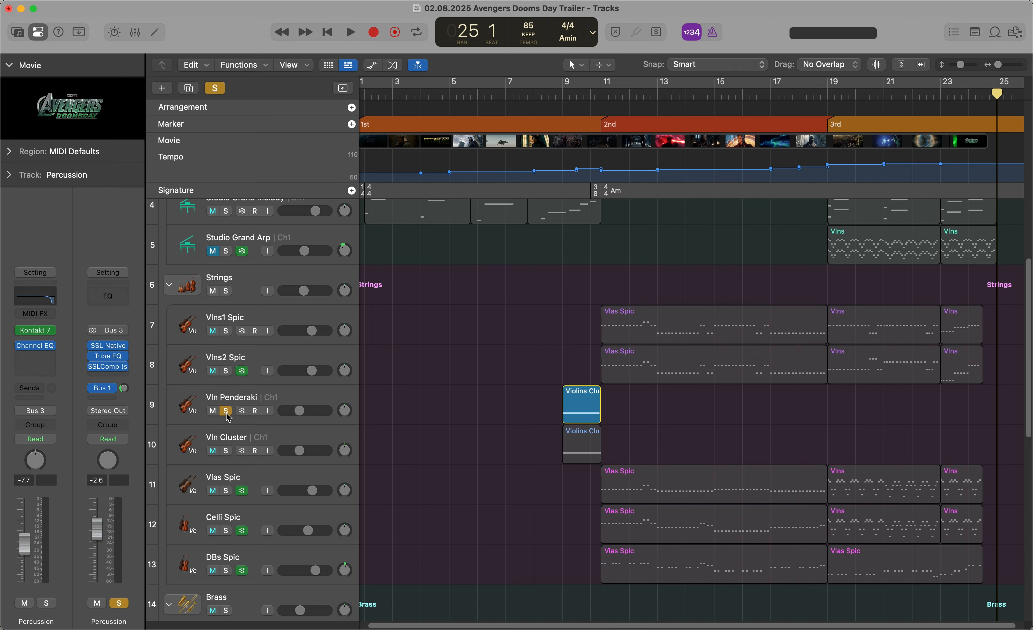
pyautogui.doubleClick(564, 100)
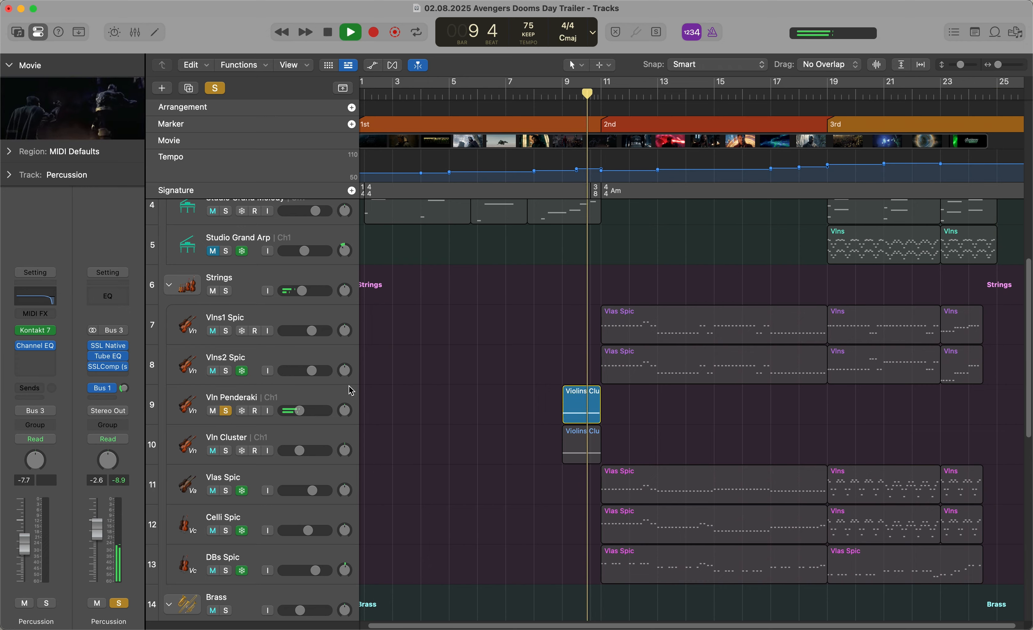
pyautogui.press('space')
pyautogui.click(227, 451)
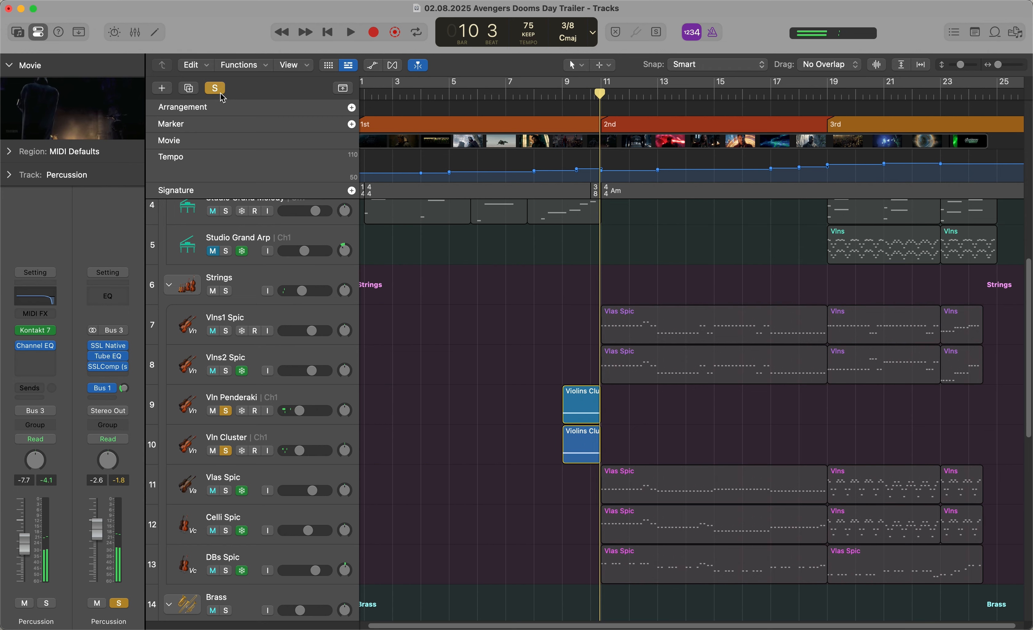
# Reset the solos, play only the Vln Cluster track through its region before bar 11, and unsolo it
pyautogui.click(215, 88)
pyautogui.click(226, 451)
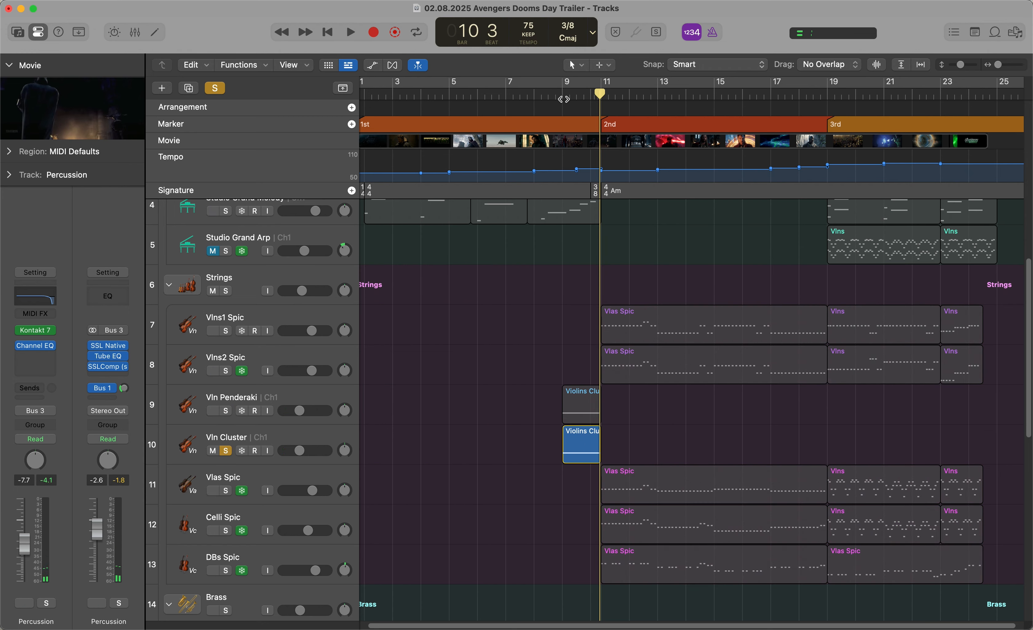
pyautogui.click(579, 103)
pyautogui.press('space')
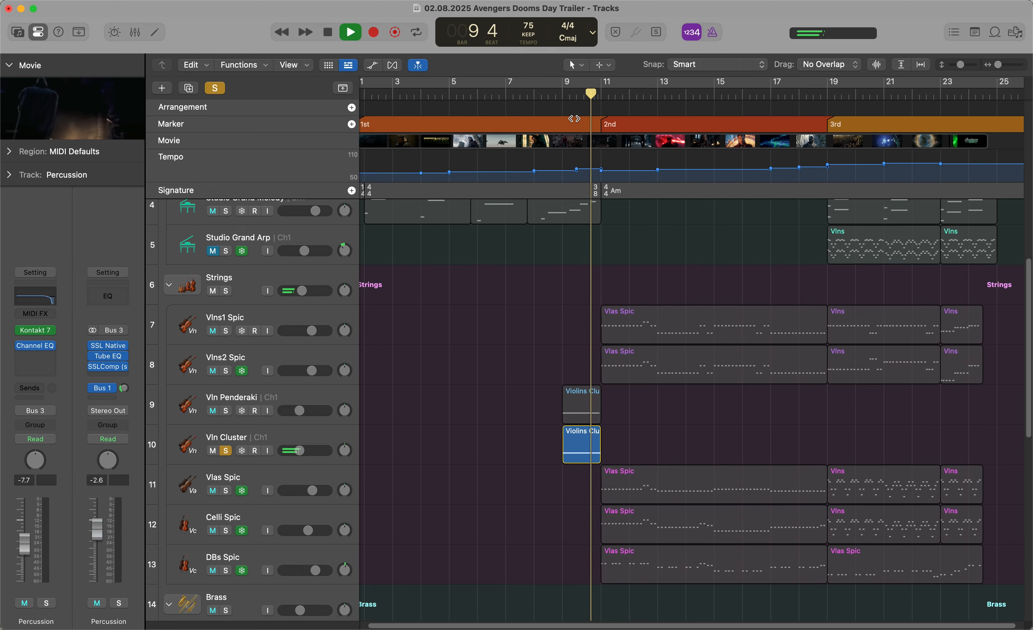
pyautogui.press('space')
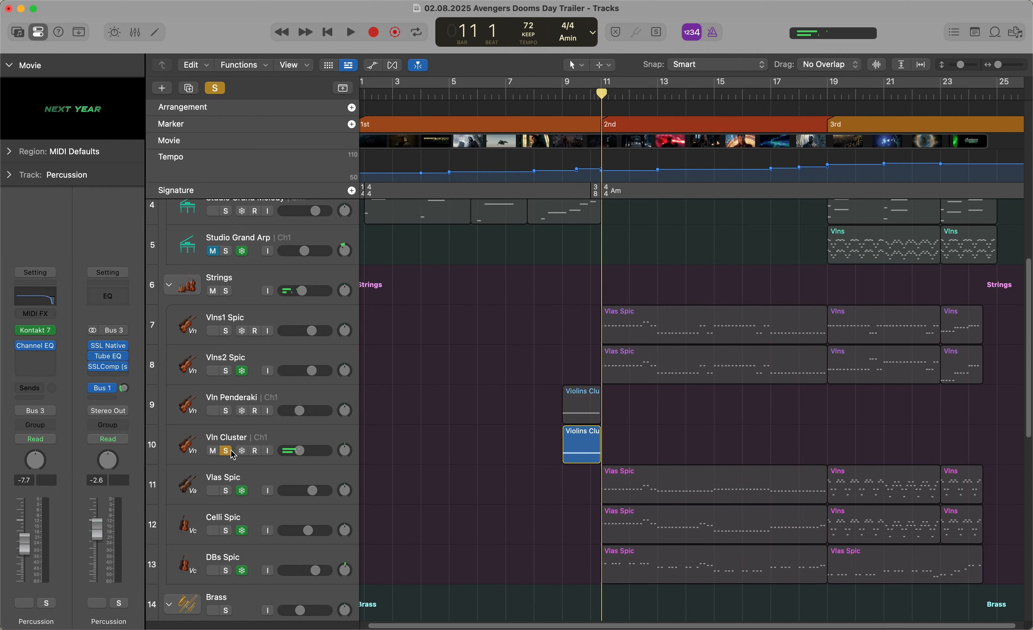
pyautogui.click(227, 452)
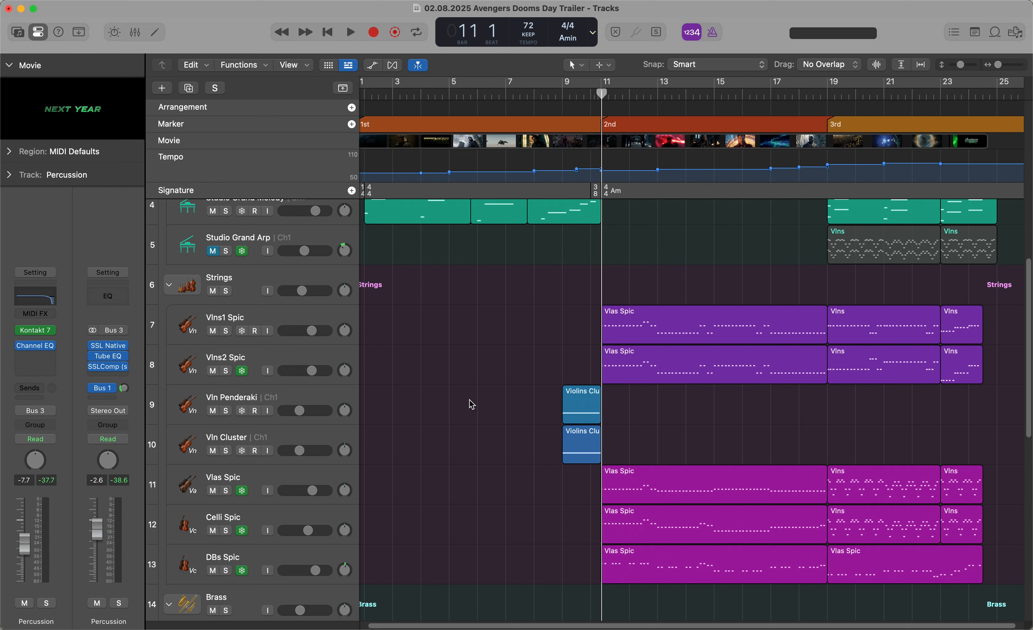
# Examine the notes of the Vlns1 Spic region starting at bar 11 in the Piano Roll, then close the editor
pyautogui.click(689, 326)
pyautogui.scroll(2, 664, 337)
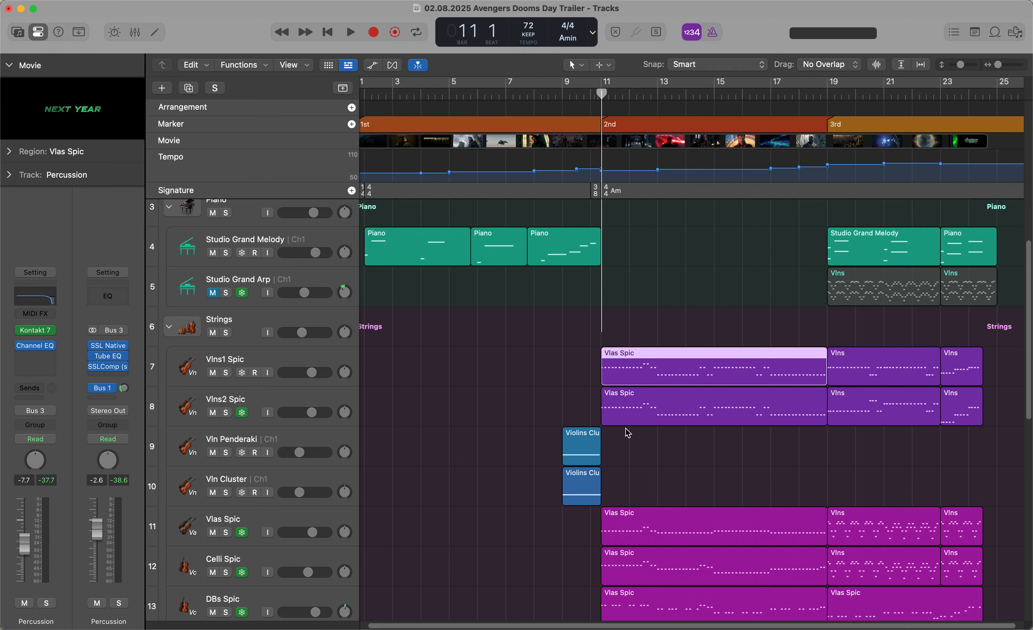
pyautogui.press('e')
pyautogui.scroll(5, 380, 502)
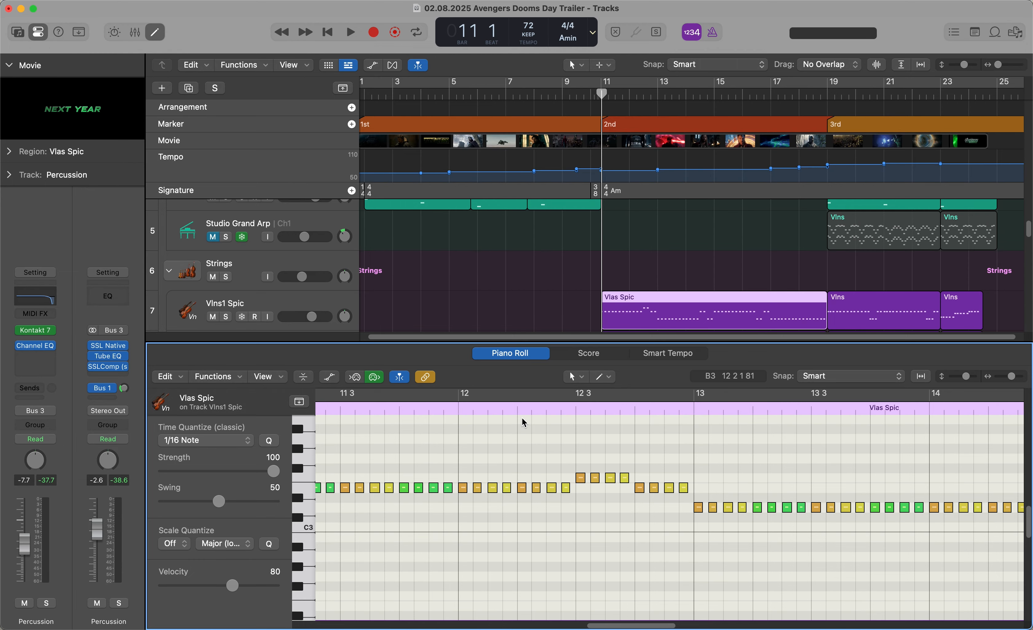
pyautogui.click(576, 323)
pyautogui.click(679, 313)
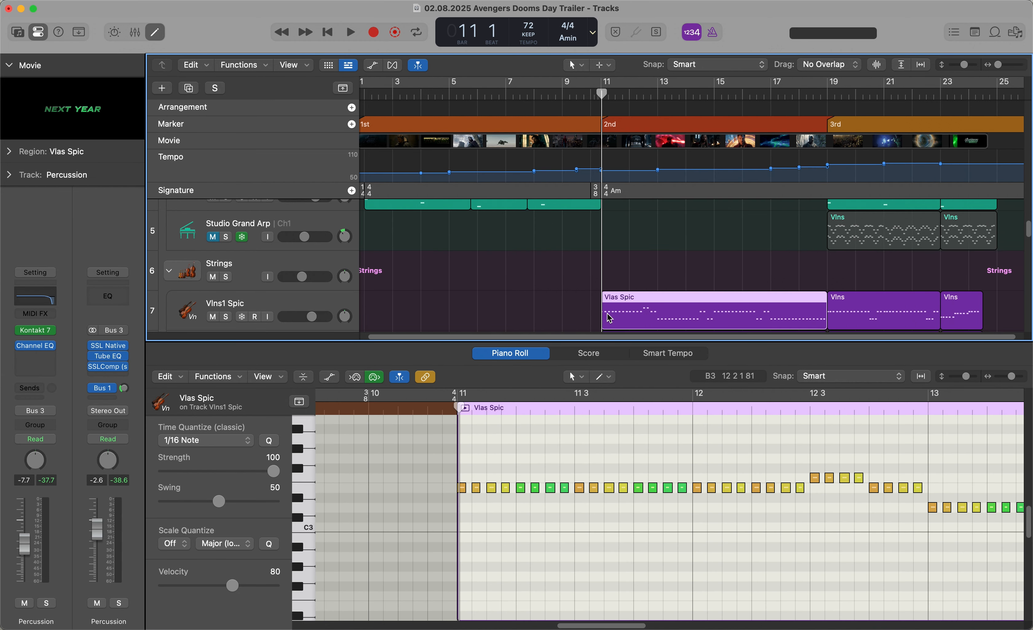
pyautogui.press('e')
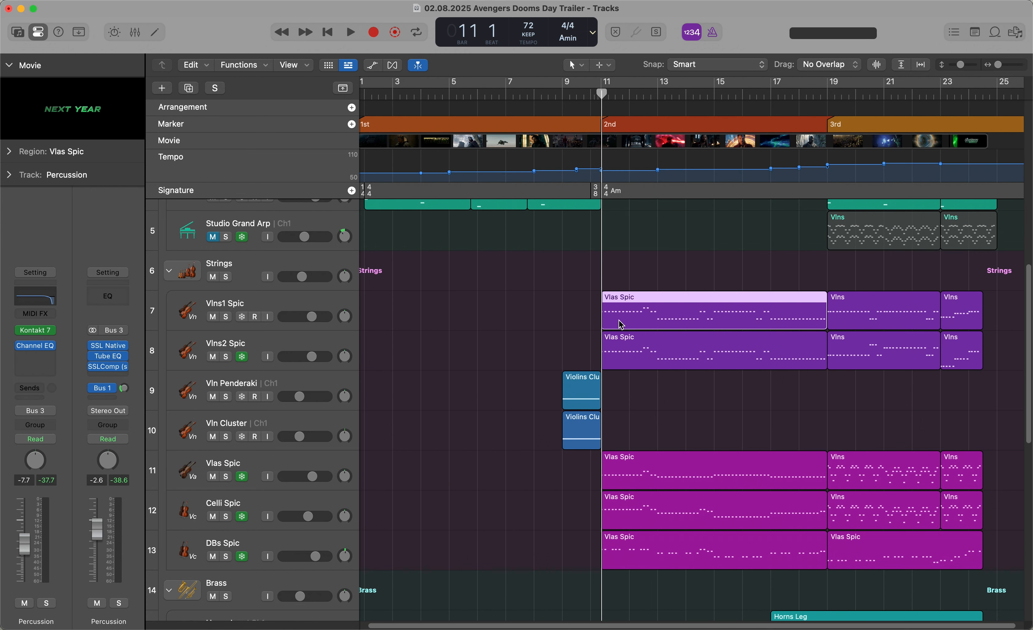
# Solo the whole Strings stack and play it from the 2nd marker at bar 11
pyautogui.scroll(-2, 622, 325)
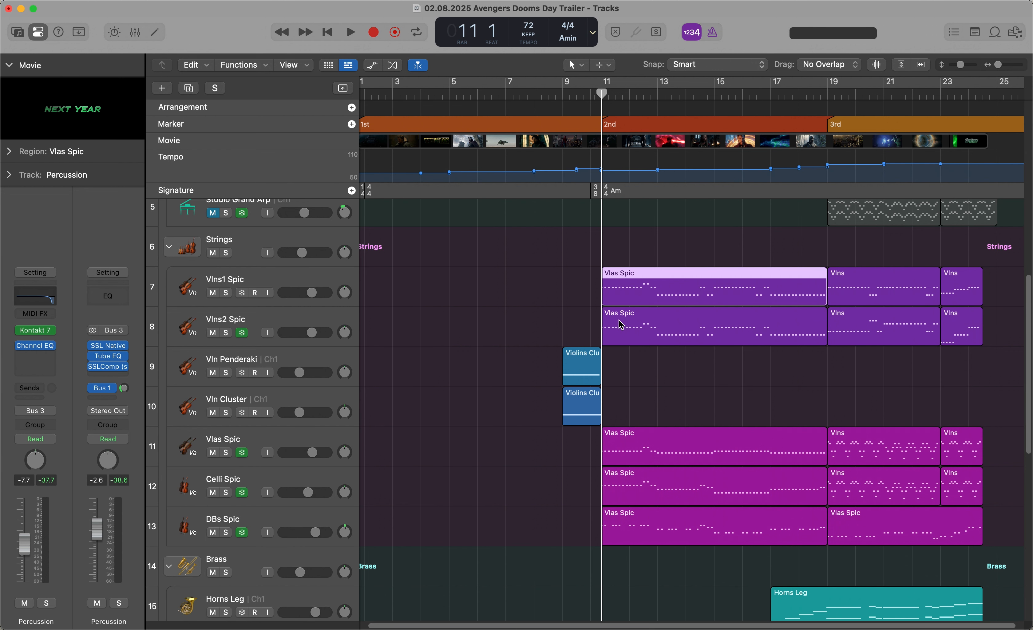
pyautogui.scroll(2, 622, 325)
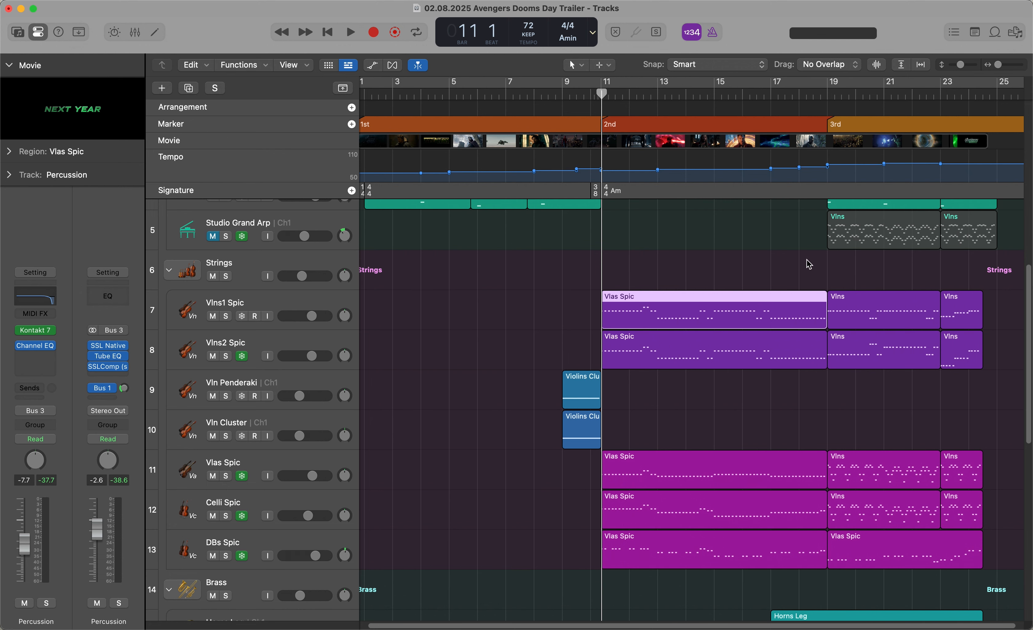
pyautogui.scroll(-2, 635, 289)
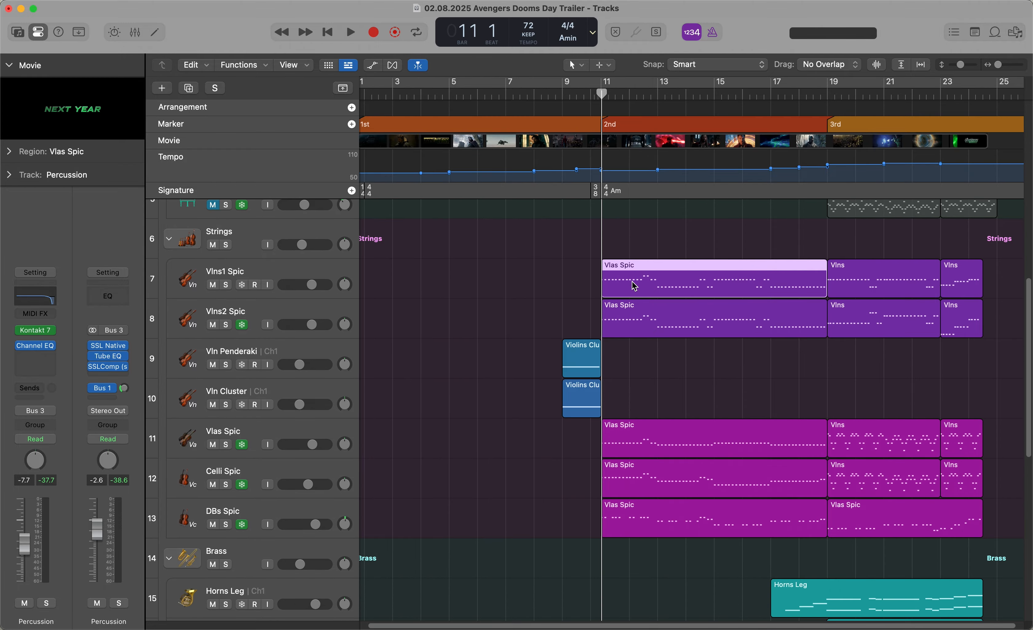
pyautogui.click(226, 245)
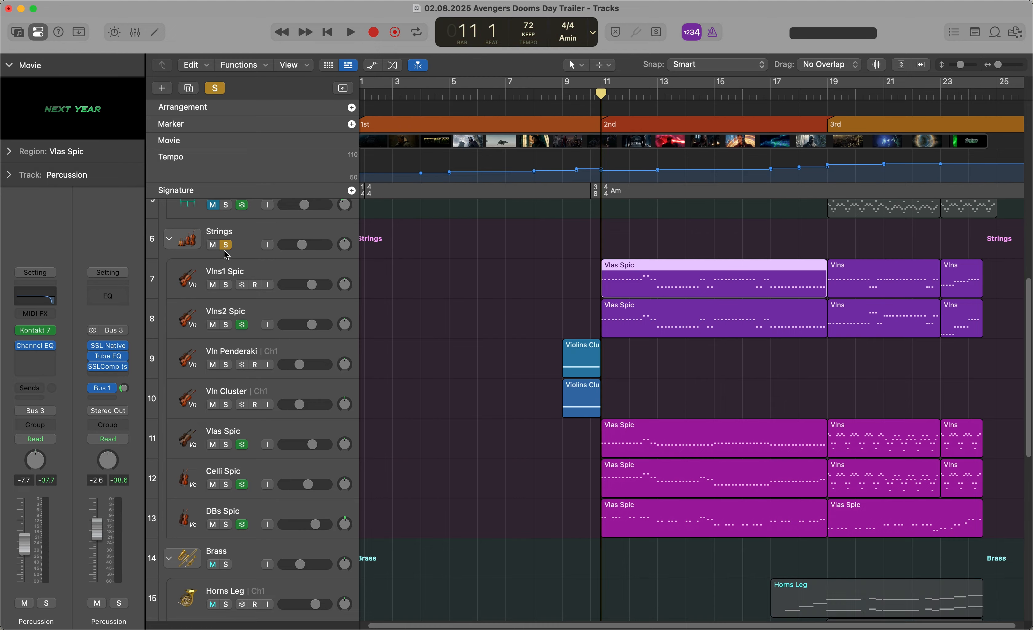
pyautogui.press('space')
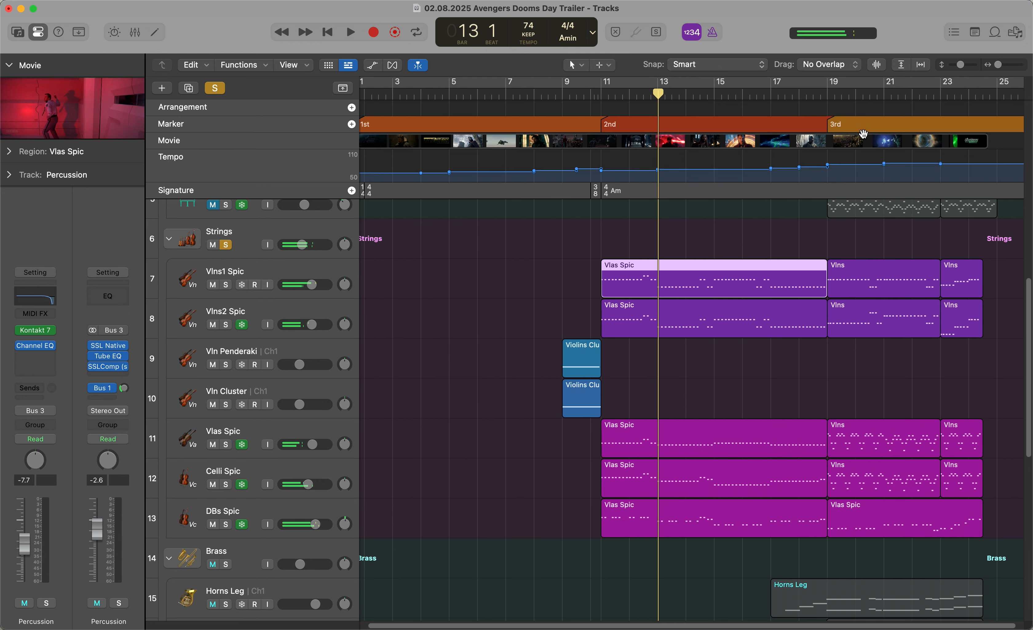
# Solo the Vlas Spic and Celli Spic tracks within the strings and play them from bar 19
pyautogui.click(828, 94)
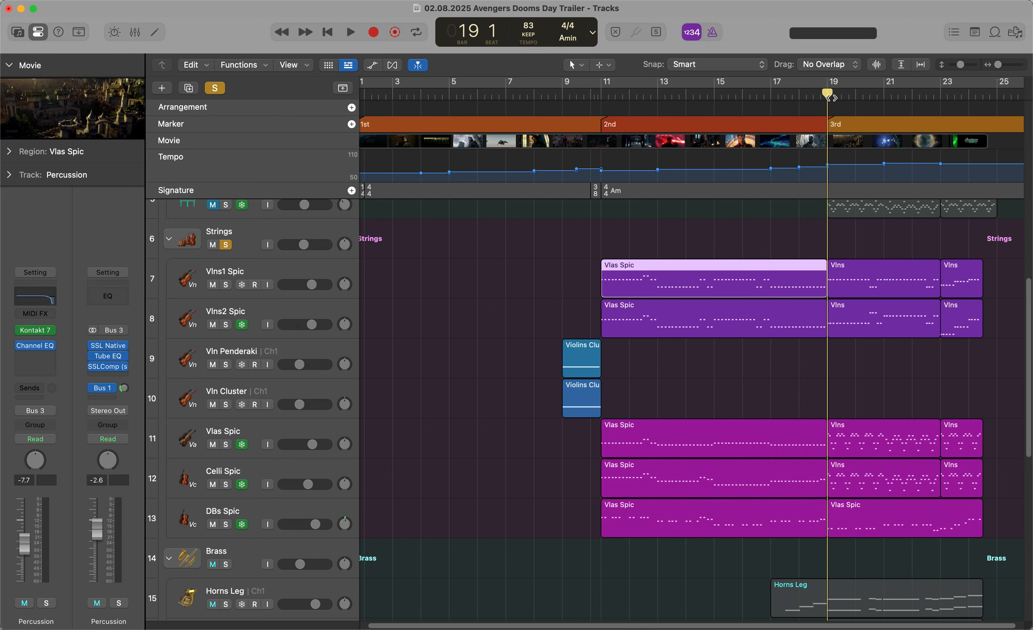
pyautogui.scroll(-1, 897, 353)
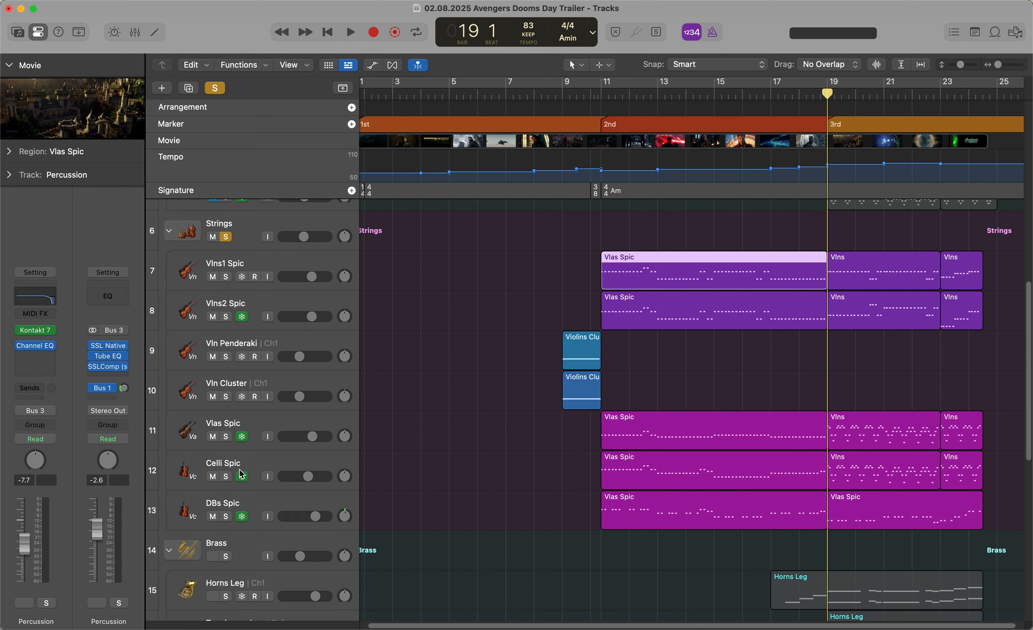
pyautogui.click(226, 437)
pyautogui.click(227, 477)
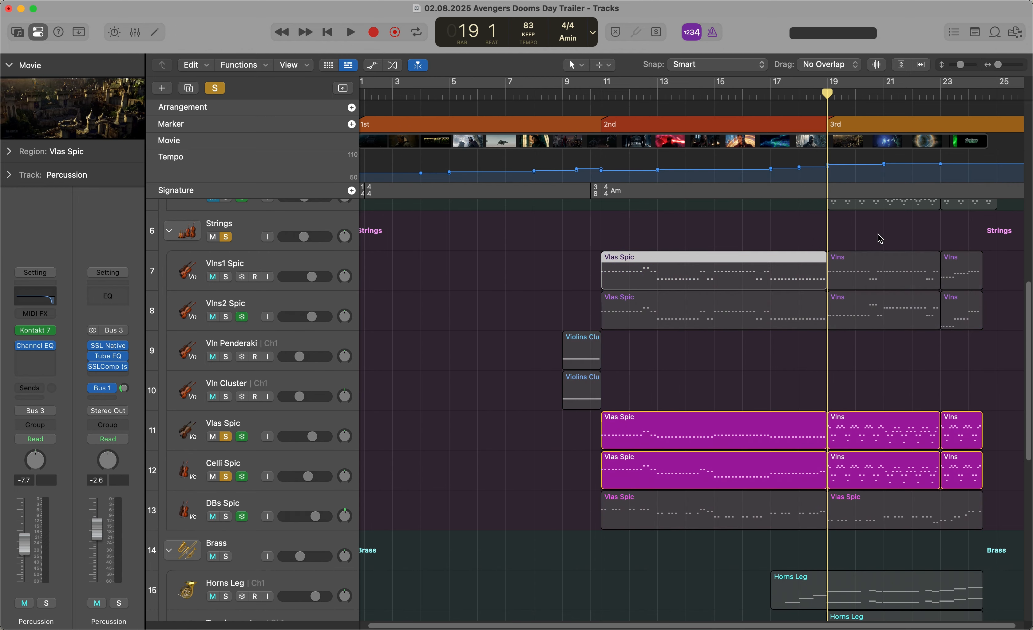
pyautogui.press('space')
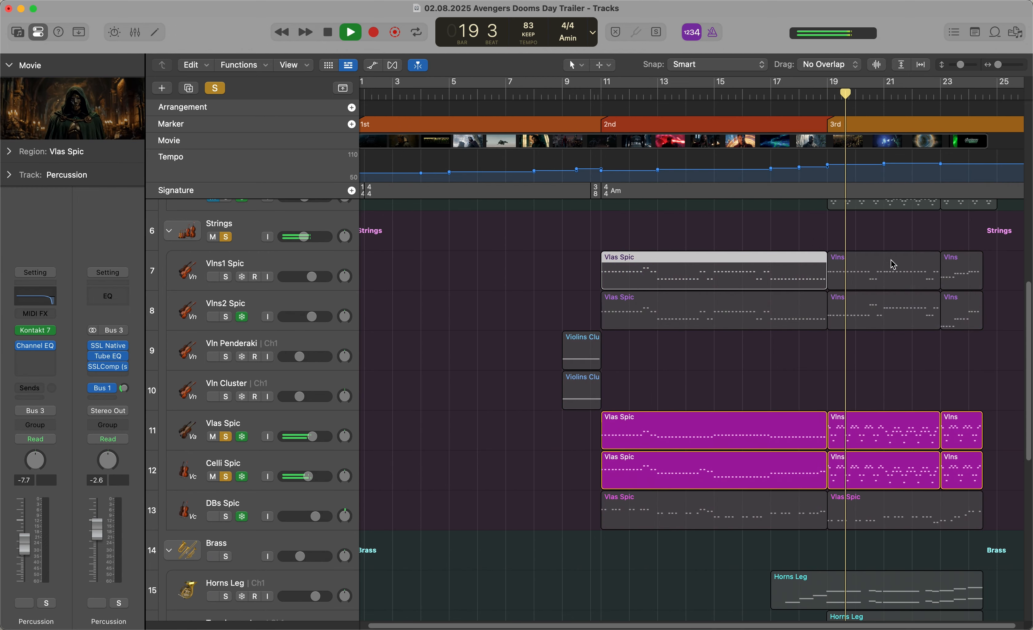
pyautogui.press('space')
# Select the bar 19 regions on the Vlas Spic and Celli Spic tracks and unfreeze both tracks
pyautogui.click(893, 392)
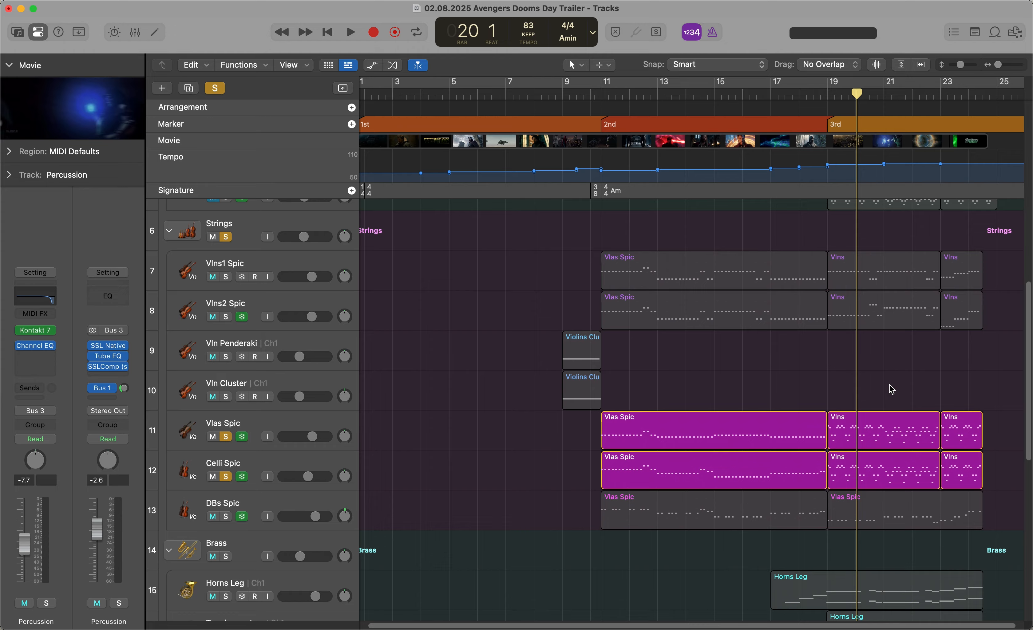
pyautogui.moveTo(889, 391); pyautogui.dragTo(888, 458)
pyautogui.click(892, 435)
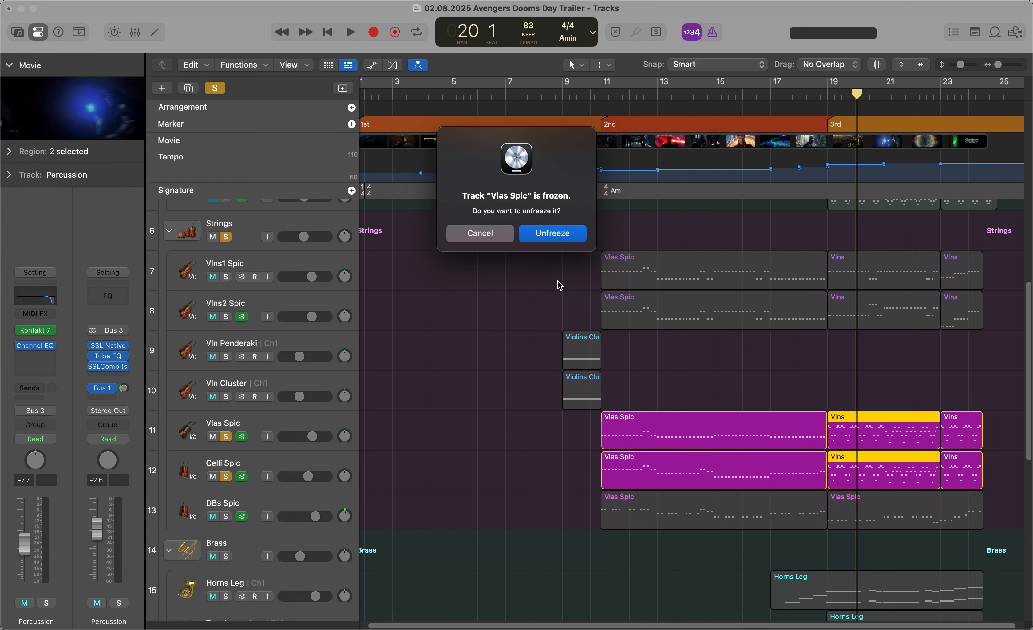
pyautogui.click(527, 239)
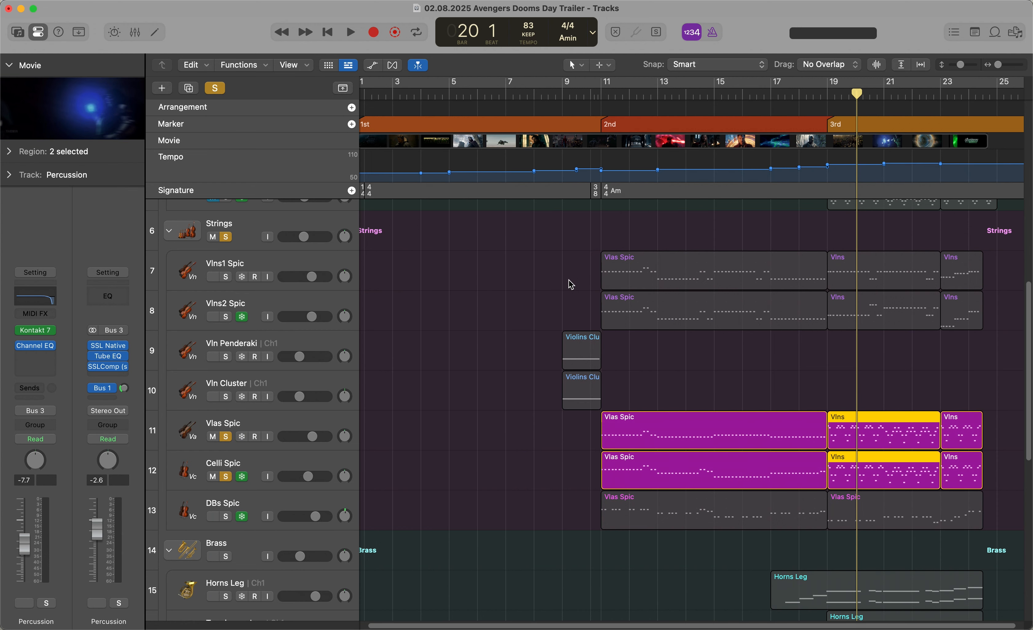
pyautogui.click(243, 479)
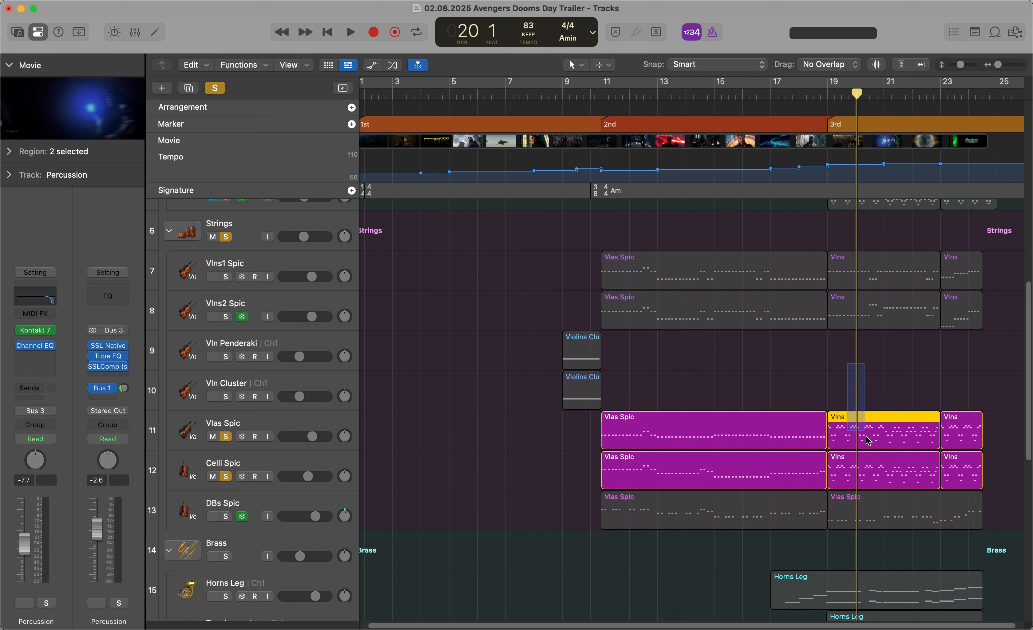
# Examine the viola and cello notes from bar 19 together in the Piano Roll, then close the editor
pyautogui.doubleClick(877, 435)
pyautogui.scroll(5, 613, 493)
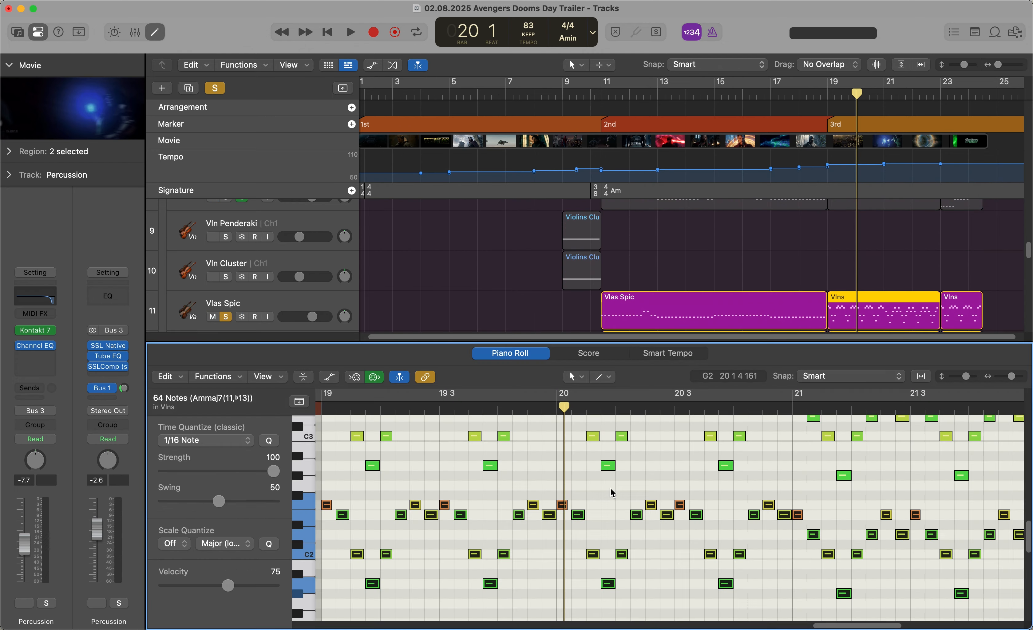
pyautogui.scroll(-5, 613, 493)
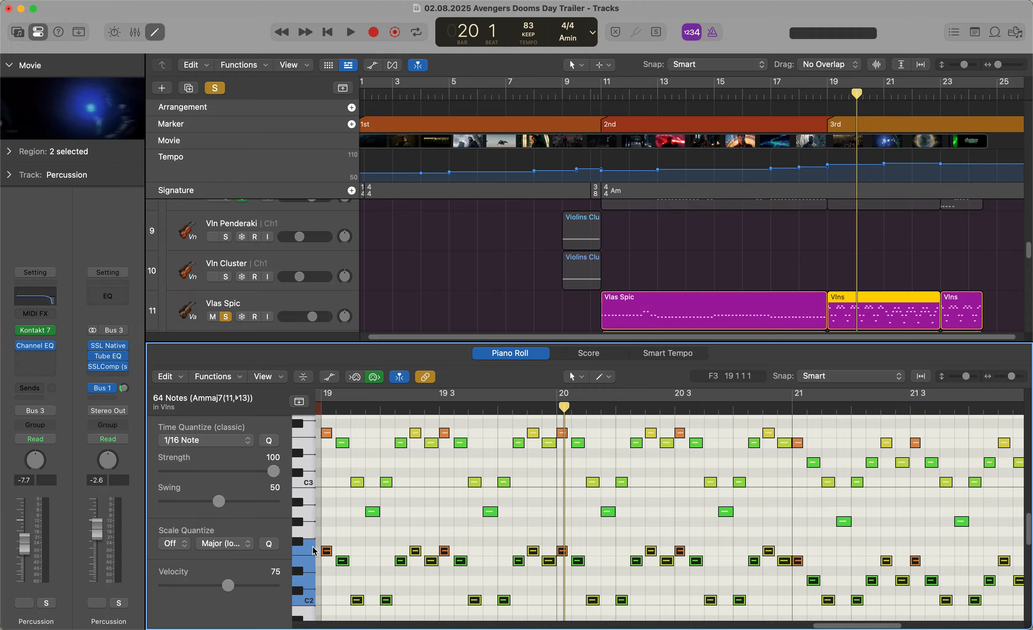
pyautogui.click(326, 551)
pyautogui.press('e')
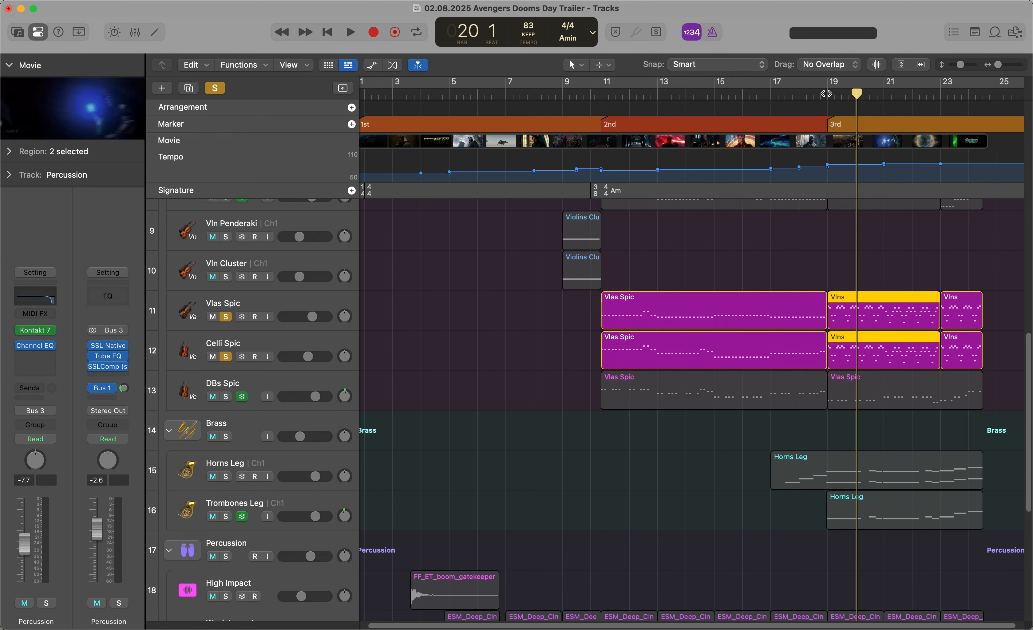
# Switch the solo from Vlas Spic and Celli Spic to DBs Spic and play it from just before bar 19
pyautogui.click(826, 94)
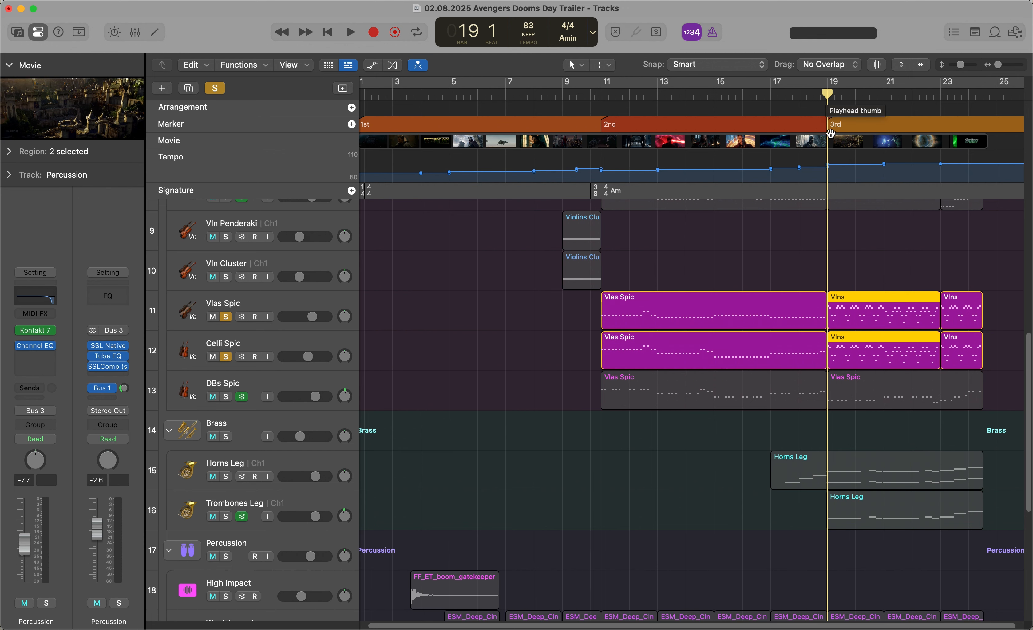
pyautogui.scroll(3, 827, 196)
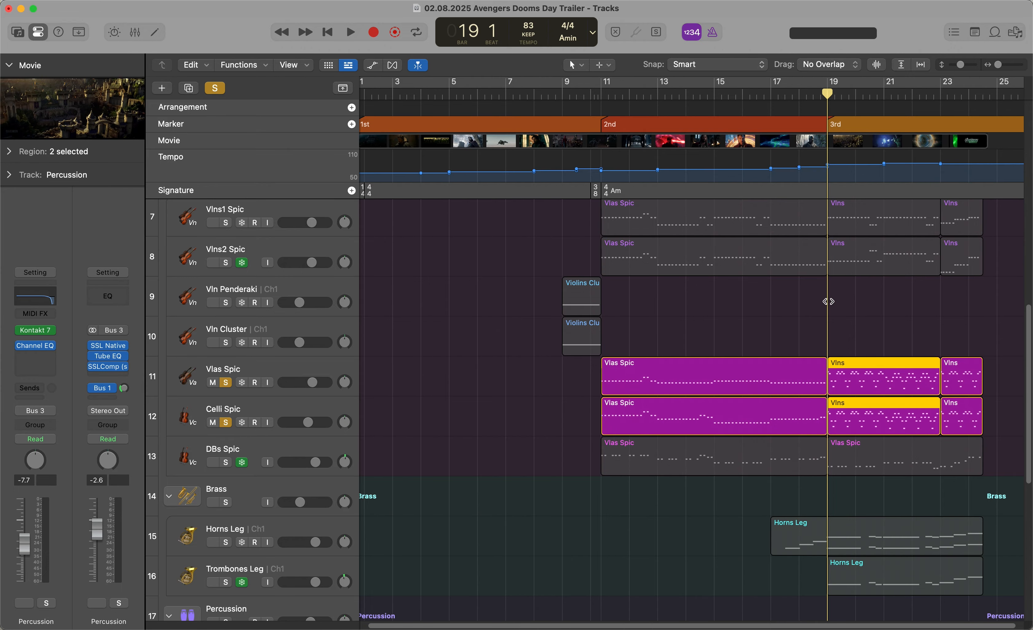
pyautogui.scroll(2, 854, 335)
pyautogui.click(855, 336)
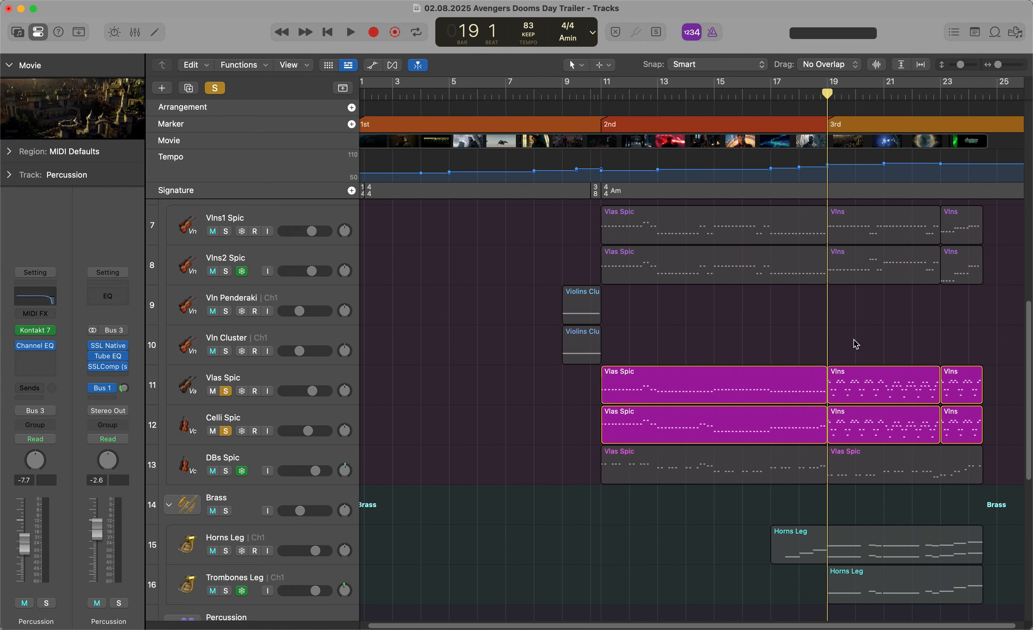
pyautogui.click(226, 472)
pyautogui.click(226, 431)
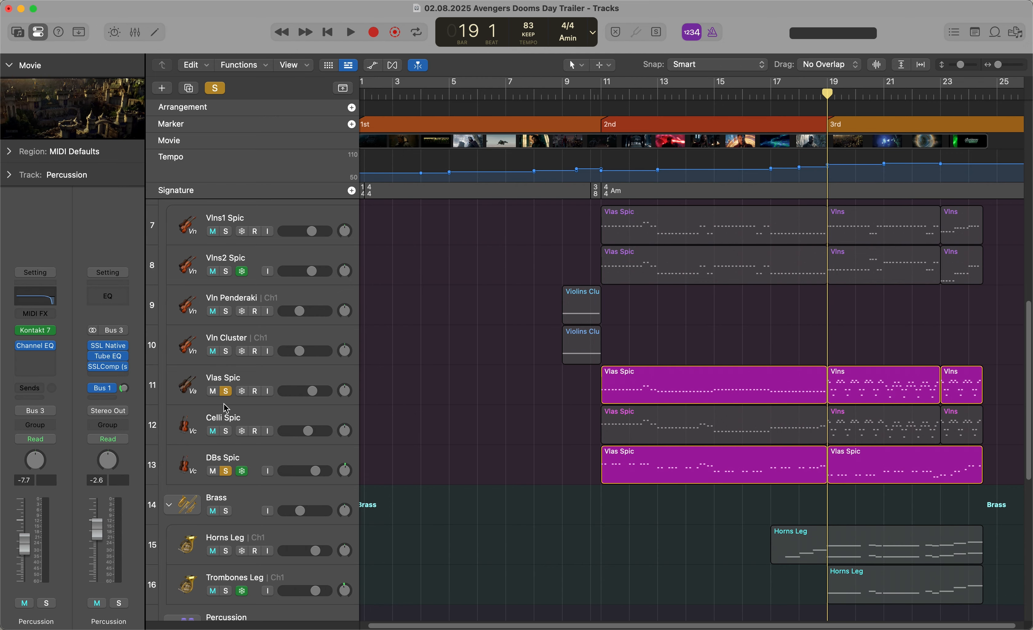
pyautogui.click(226, 391)
pyautogui.doubleClick(814, 95)
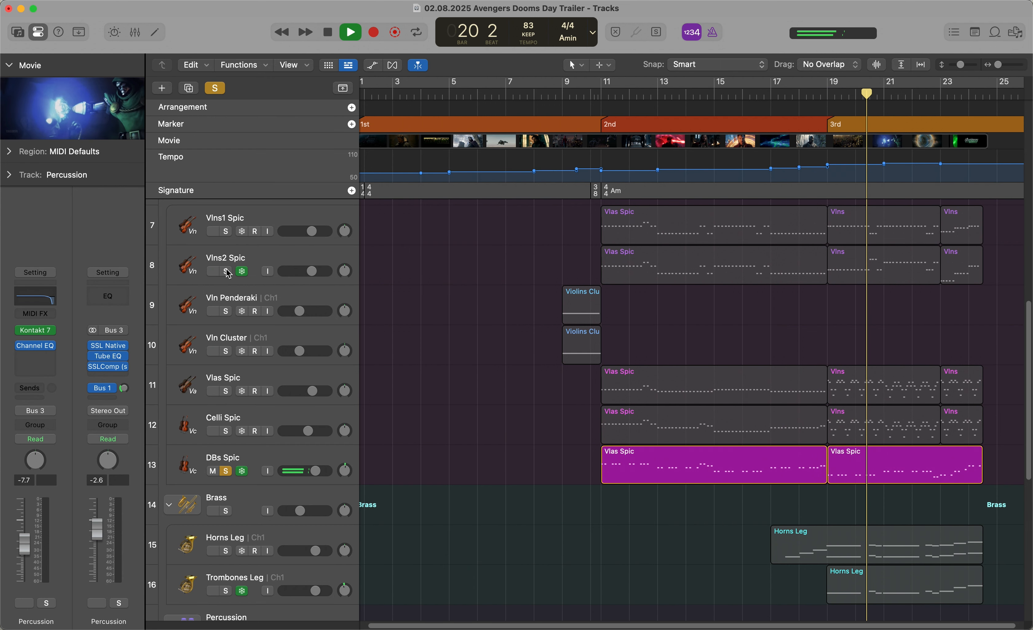
# Add Vlns1 Spic, Vlns2 Spic, Vlas Spic and Celli Spic to the DBs Spic solo during playback
pyautogui.click(226, 232)
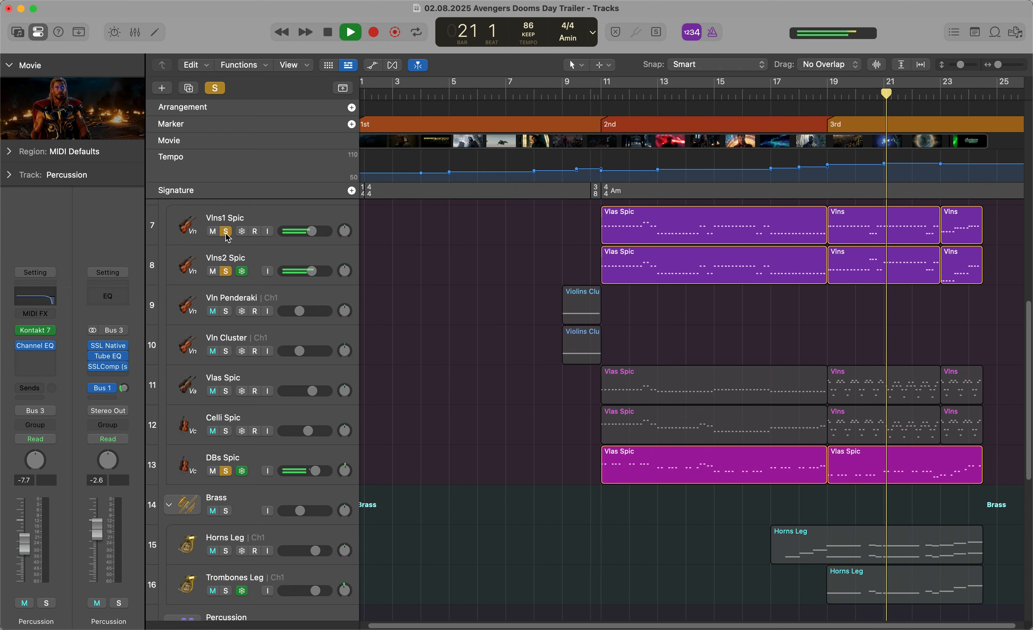
pyautogui.click(226, 391)
pyautogui.click(227, 432)
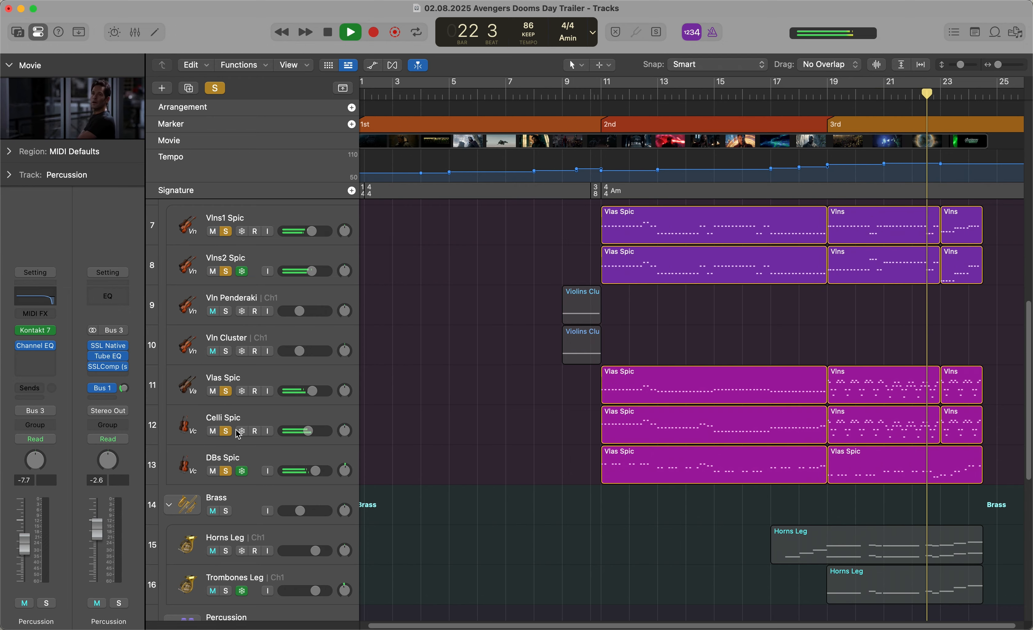
# Play the soloed spiccato string tracks from bar 23 through the end of their regions, and stop playback
pyautogui.press('space')
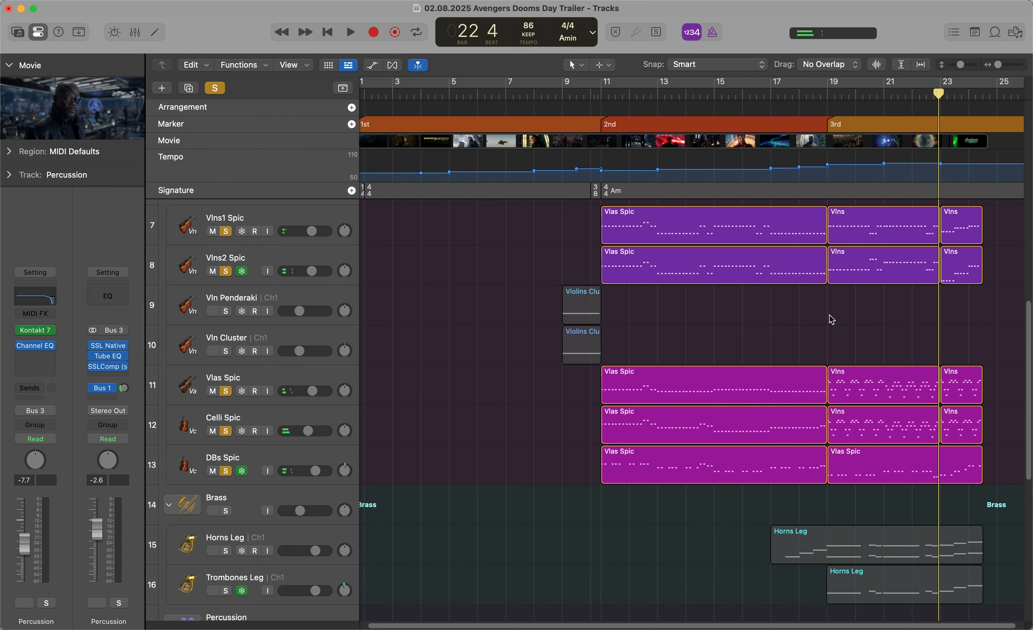
pyautogui.scroll(-4, 831, 320)
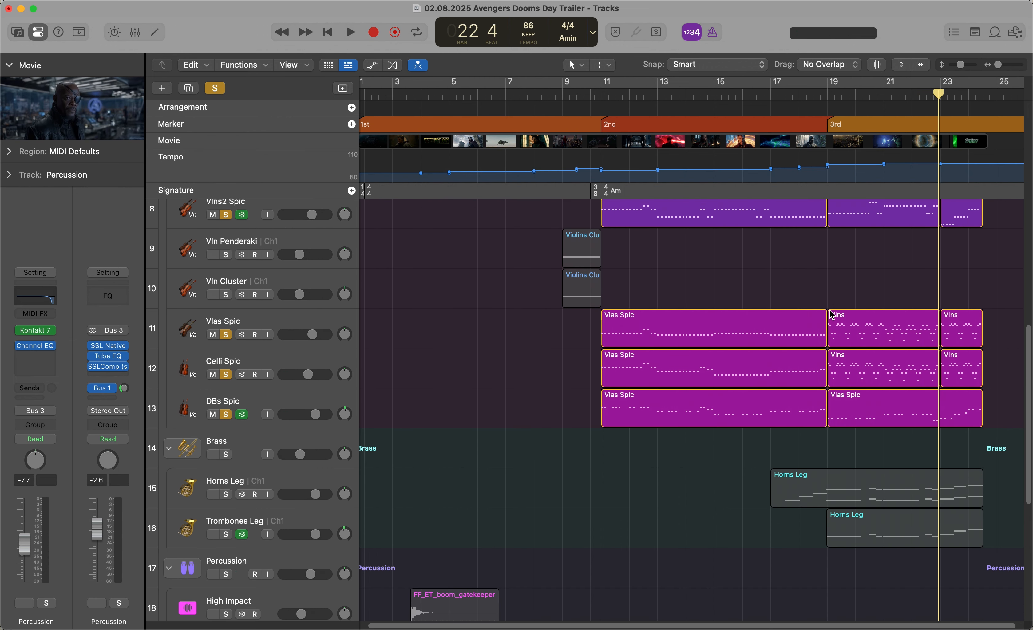
pyautogui.scroll(4, 844, 301)
pyautogui.moveTo(939, 93); pyautogui.dragTo(940, 95)
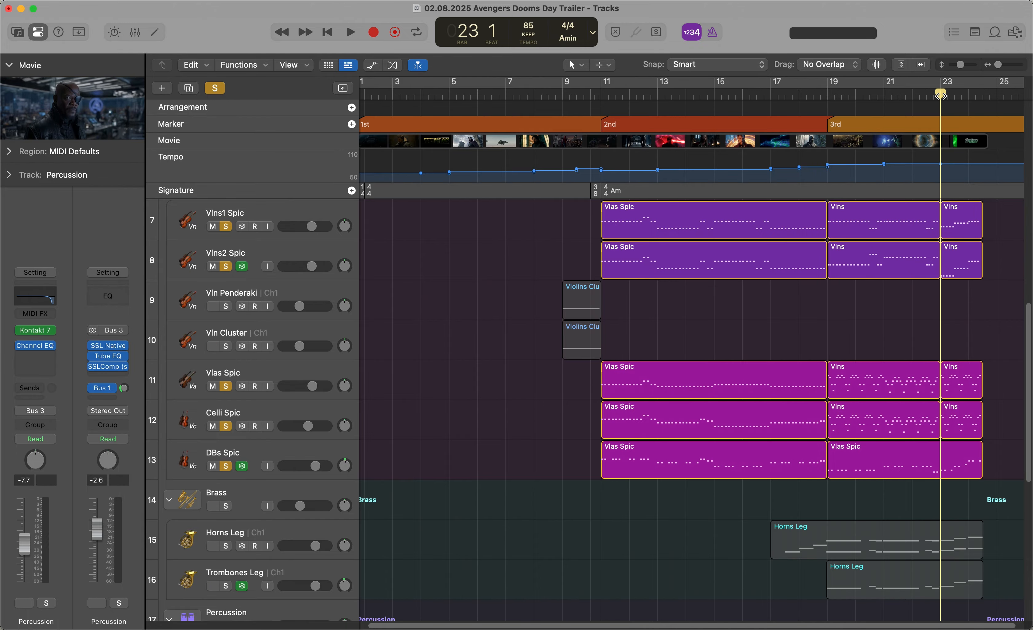
pyautogui.press('space')
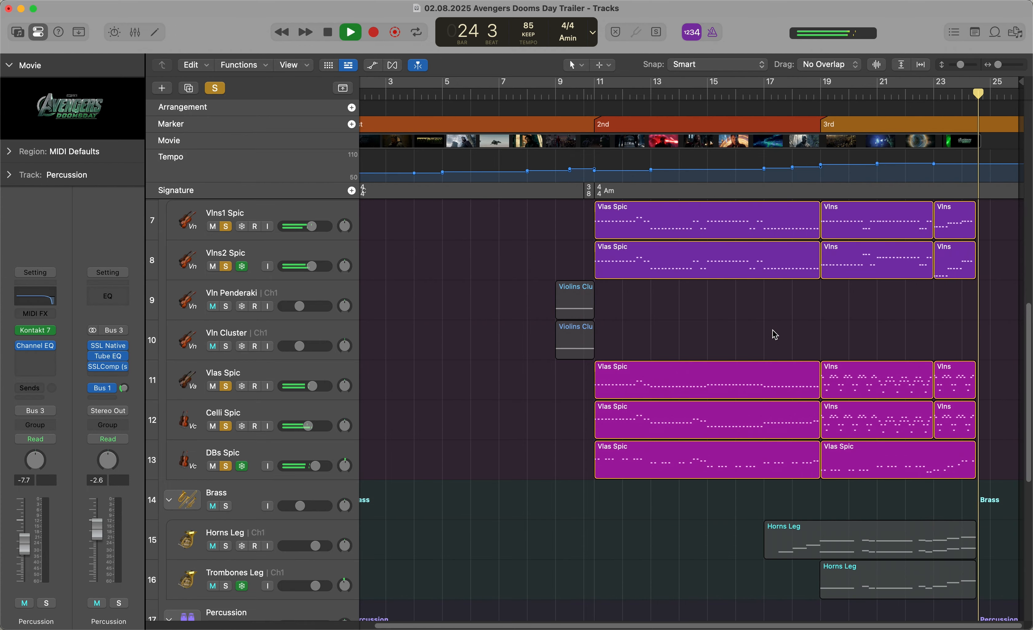
pyautogui.press('space')
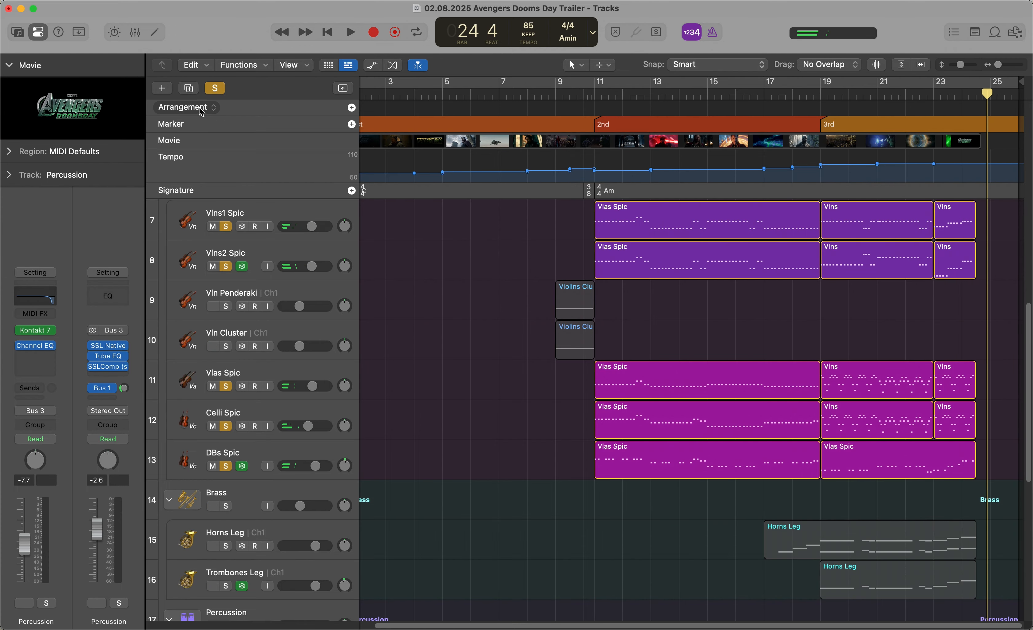
# Clear the string solos, then select and solo the Brass track stack
pyautogui.click(216, 88)
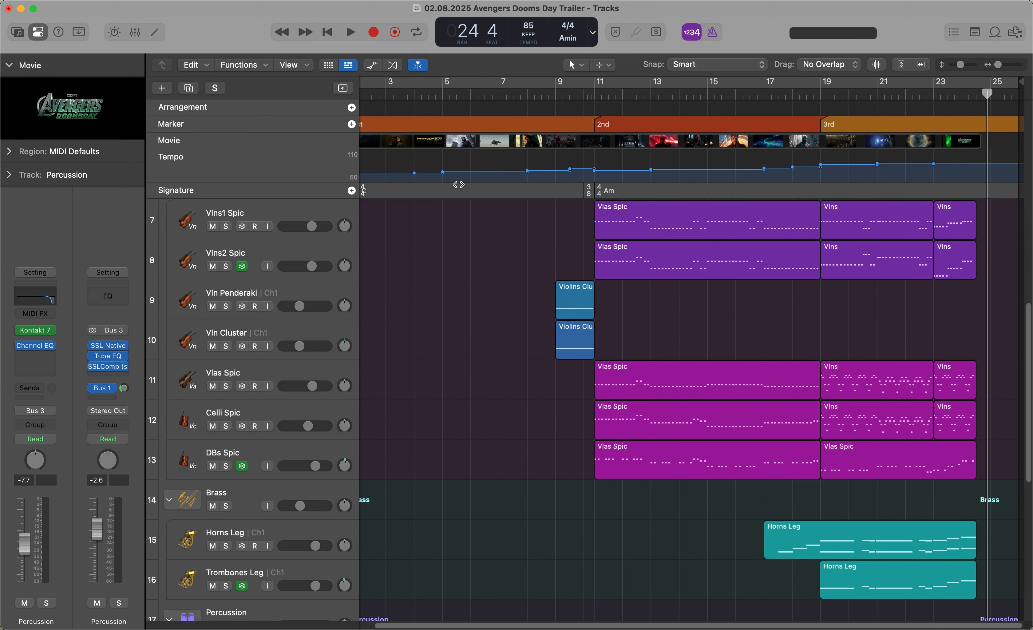
pyautogui.scroll(-3, 517, 339)
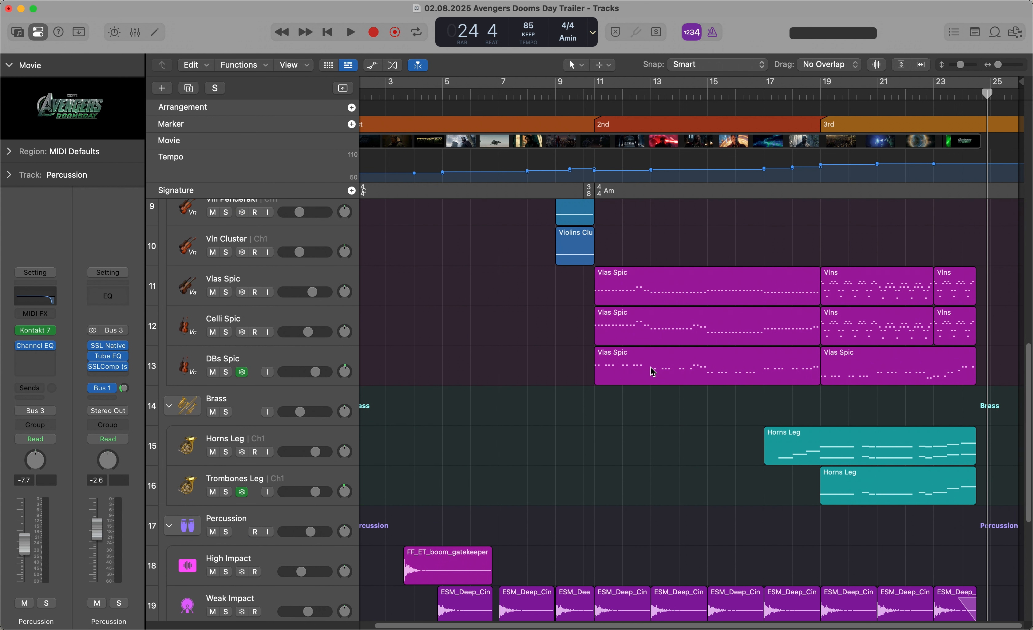
pyautogui.scroll(-2, 551, 331)
pyautogui.click(249, 369)
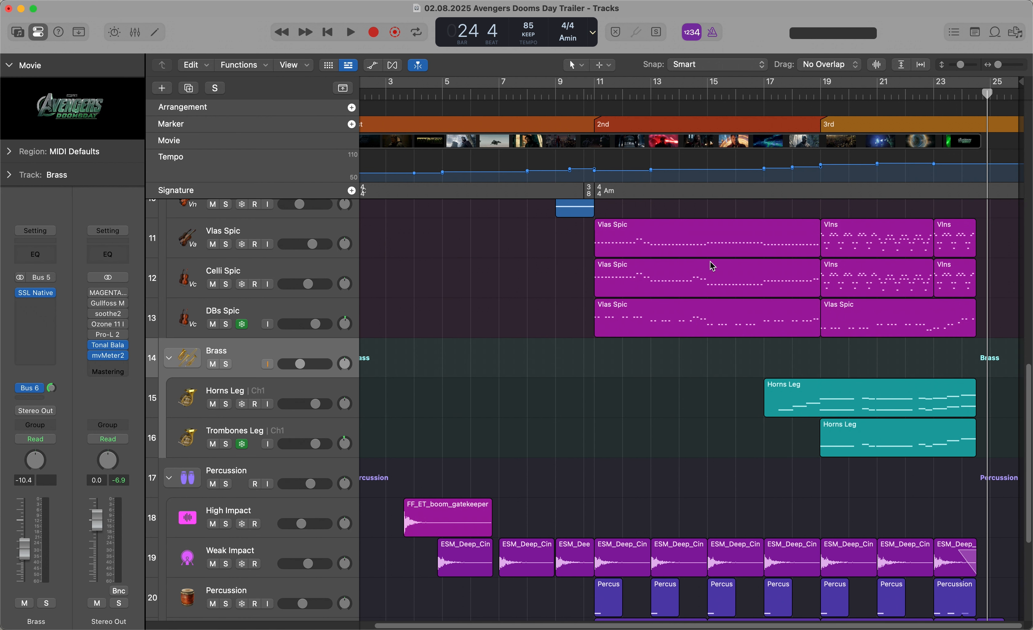
pyautogui.click(775, 96)
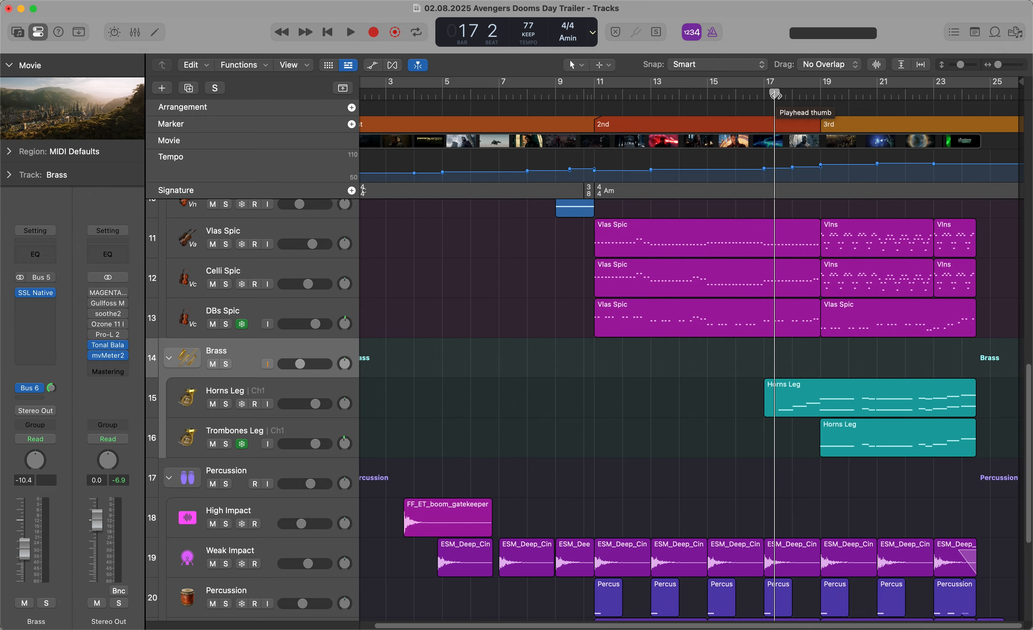
pyautogui.click(820, 93)
pyautogui.click(228, 364)
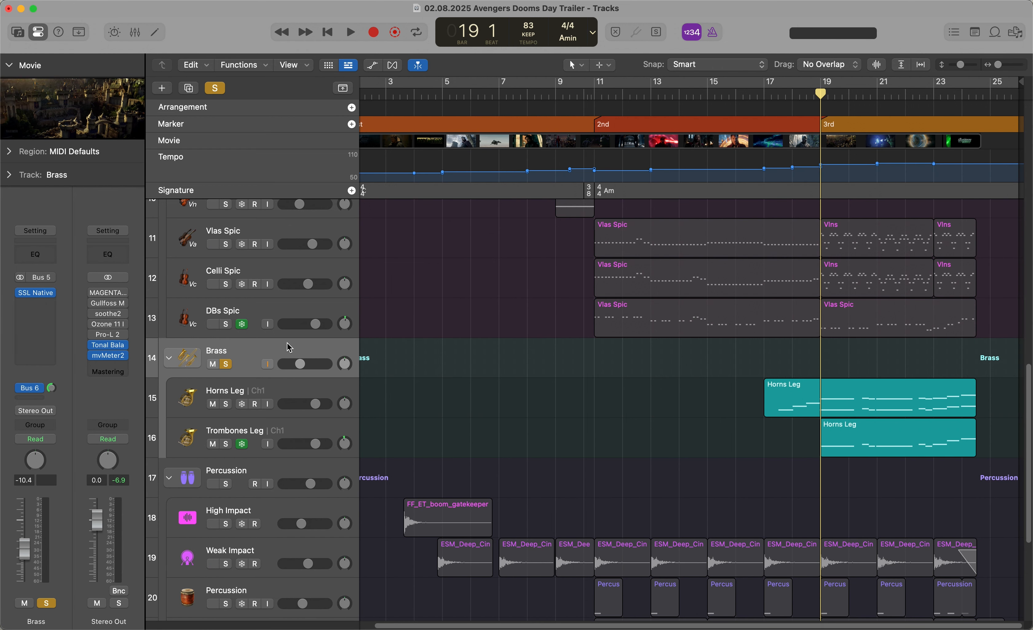
# Play the soloed Brass stack from bar 17, where the Horns Leg region begins
pyautogui.click(774, 106)
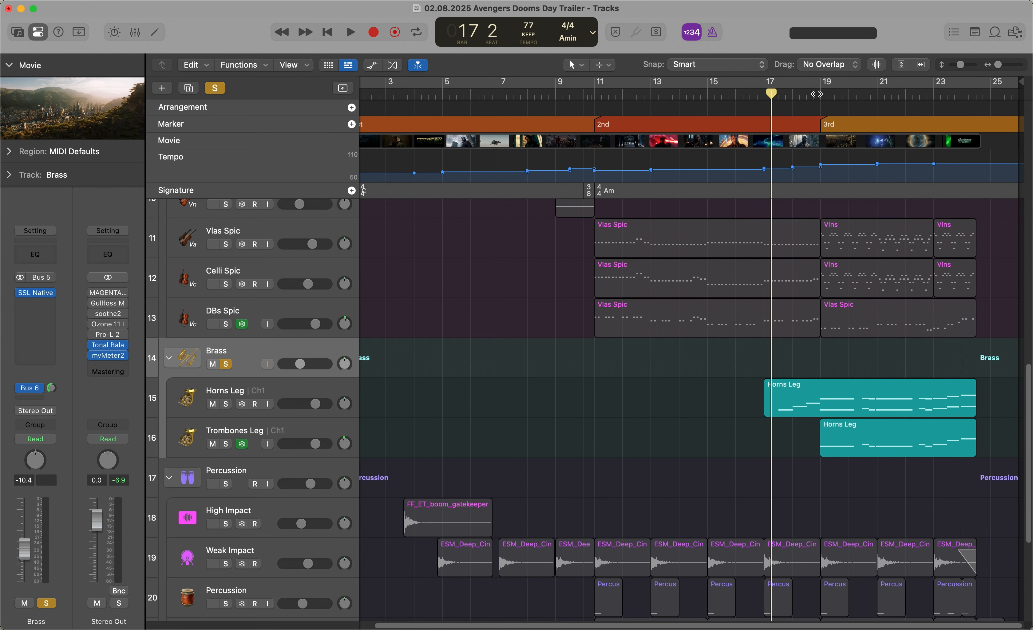
pyautogui.scroll(5, 784, 269)
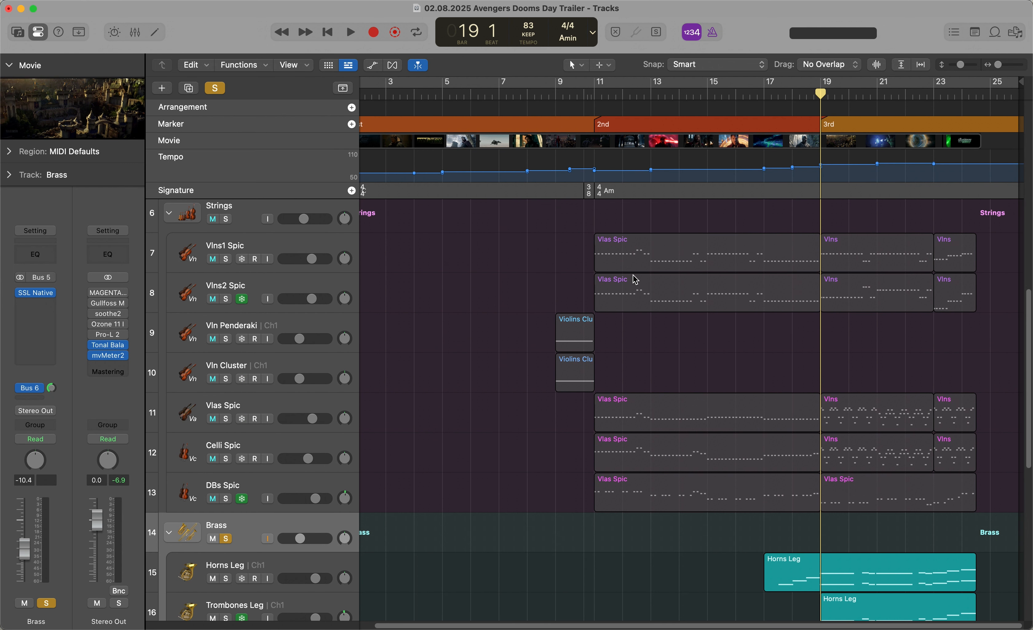
pyautogui.scroll(-2, 627, 280)
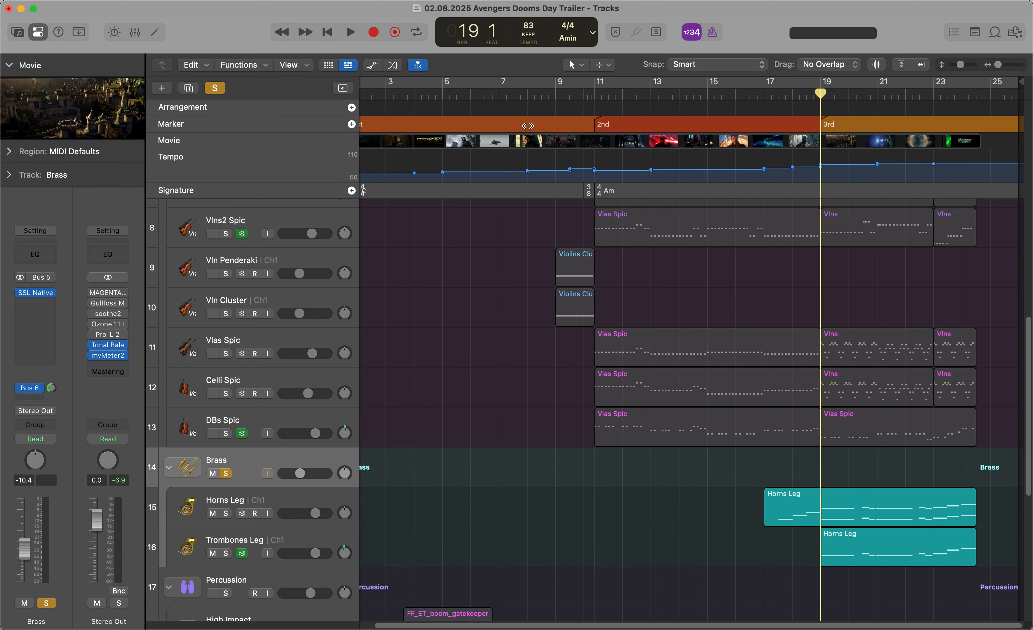
pyautogui.scroll(-2, 868, 368)
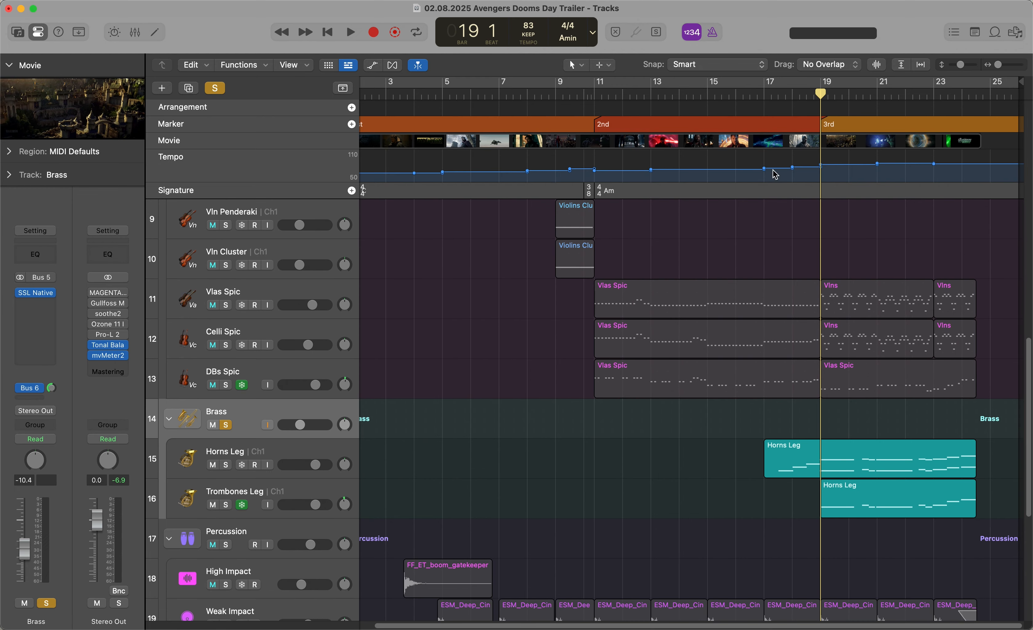
pyautogui.click(771, 96)
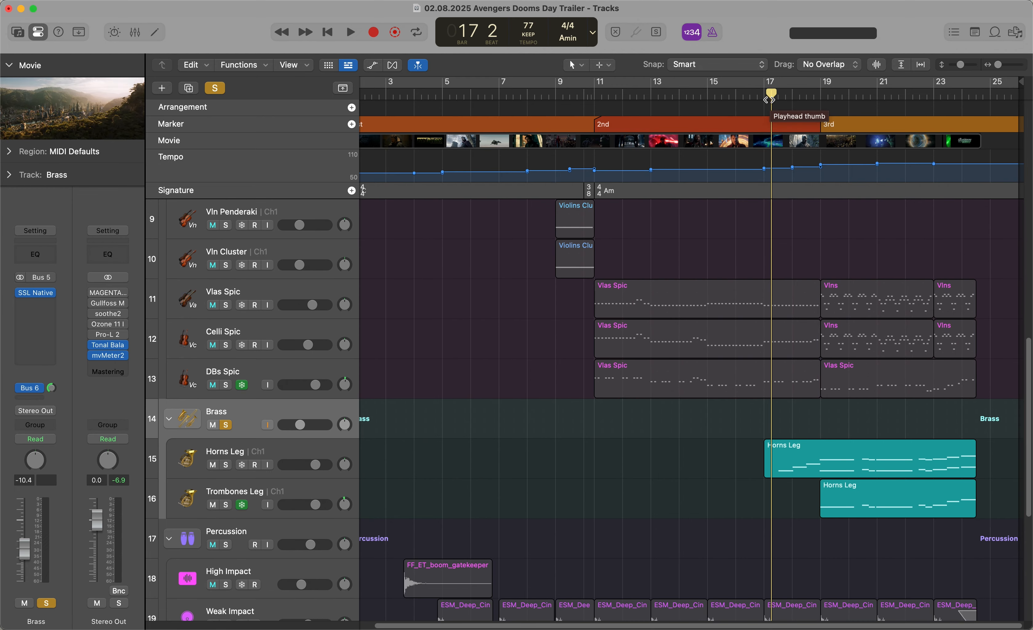
pyautogui.click(764, 97)
pyautogui.press('space')
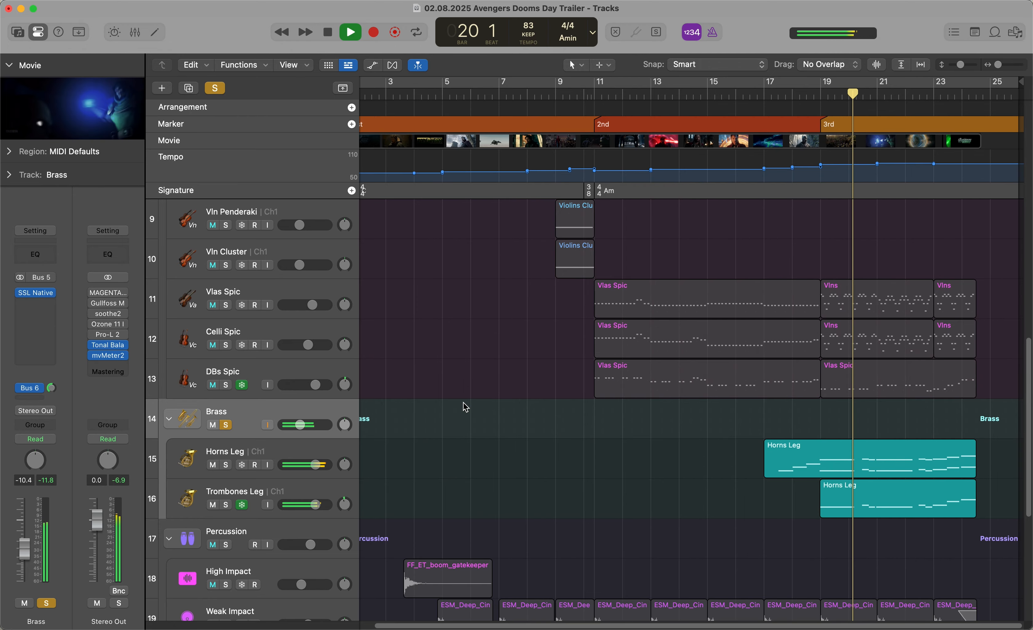
# Compare Horns Leg and Trombones Leg by switching their solos during playback, leave both soloed and stop playback
pyautogui.click(227, 465)
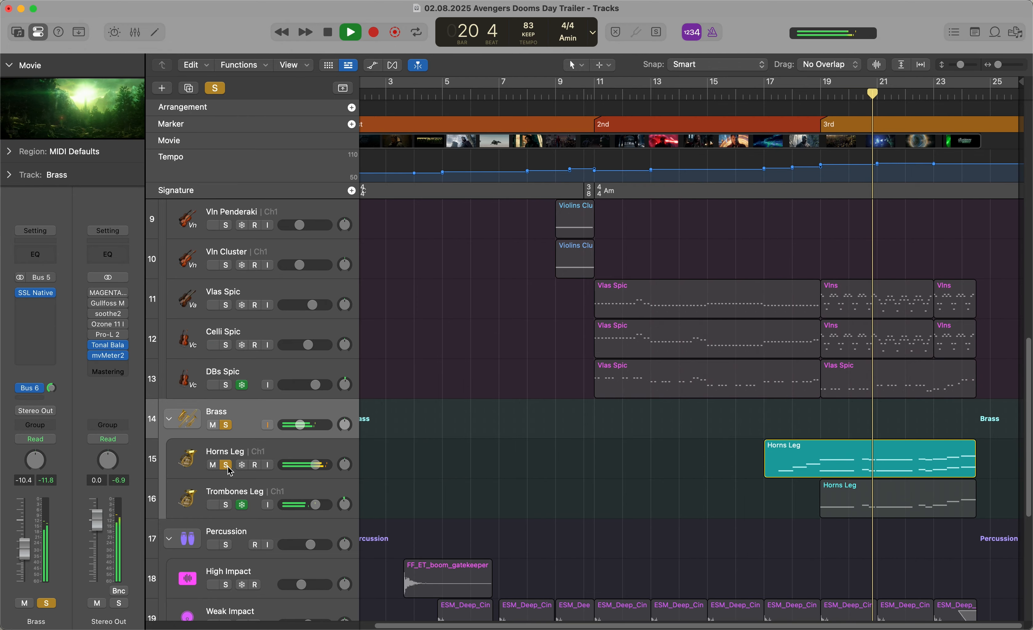
pyautogui.click(227, 505)
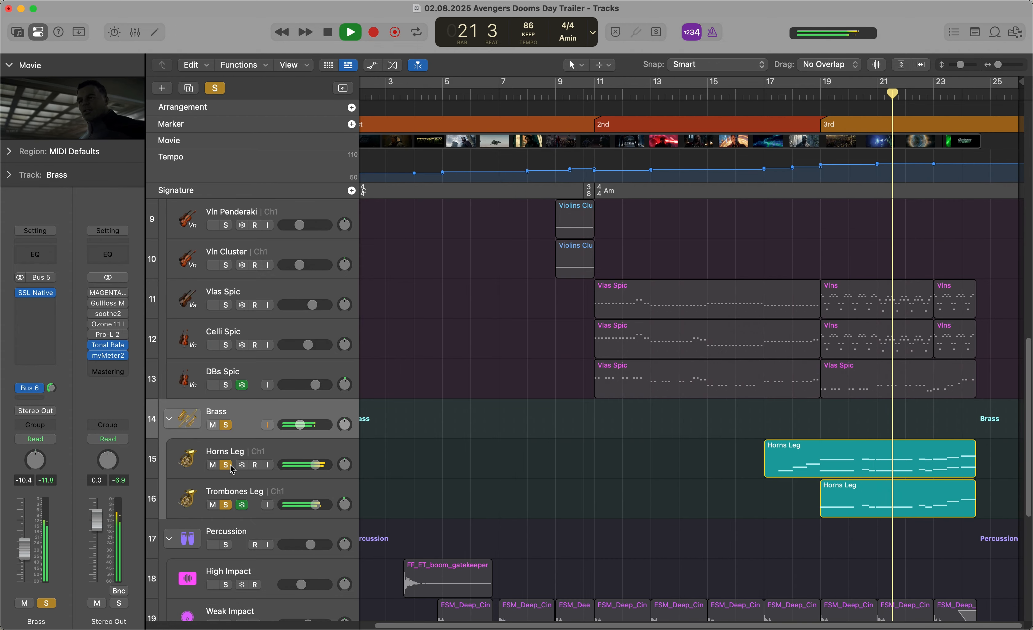
pyautogui.click(228, 465)
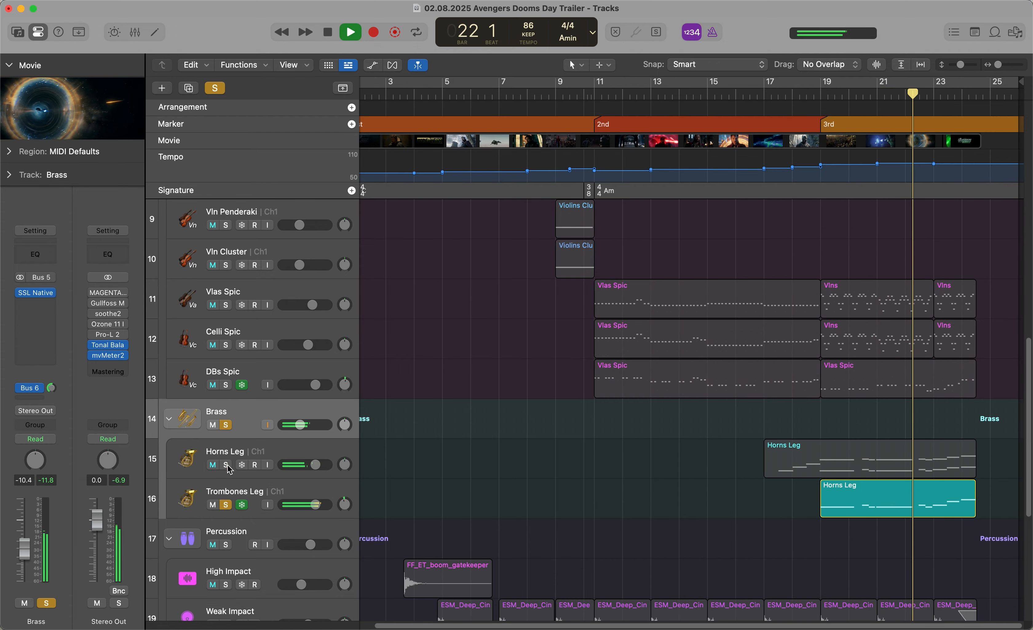
pyautogui.click(228, 465)
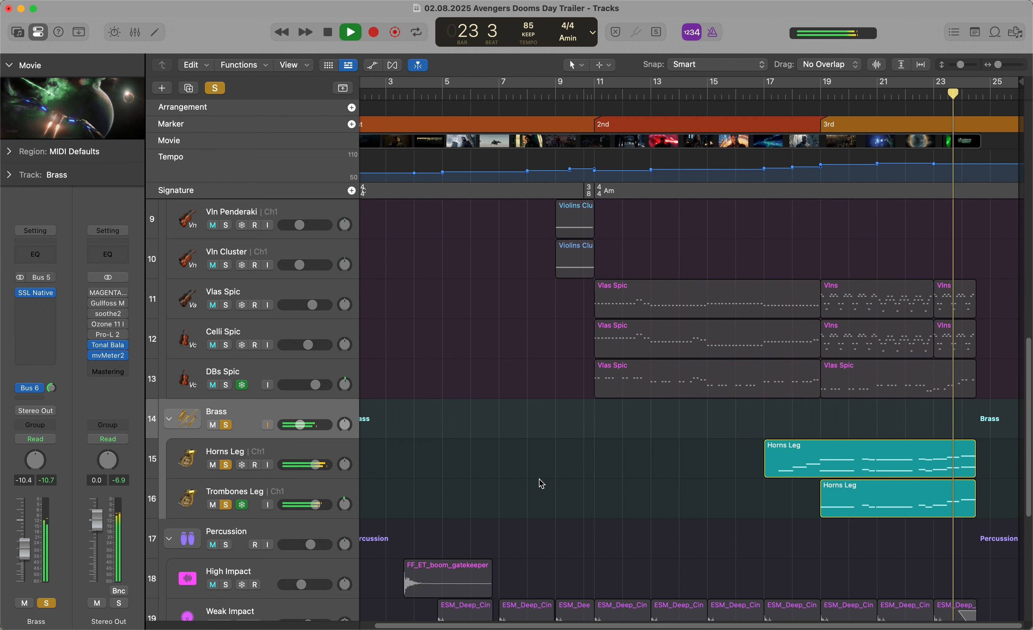
pyautogui.press('space')
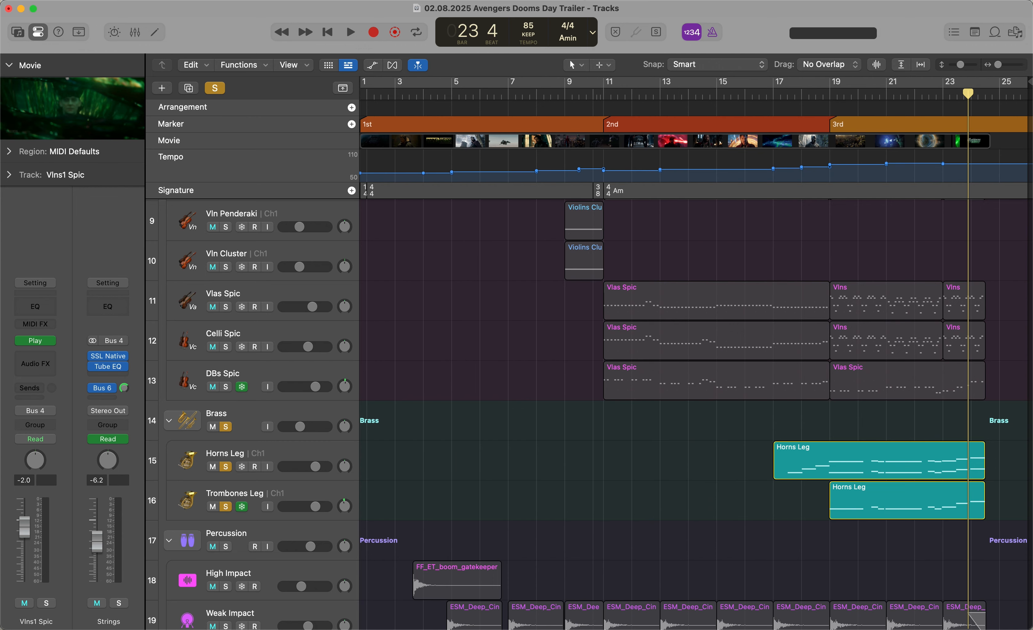
# Clear the brass solos, select the Strings stack and show its SSL Native Bus Compressor 2 settings
pyautogui.click(216, 89)
pyautogui.scroll(2, 266, 281)
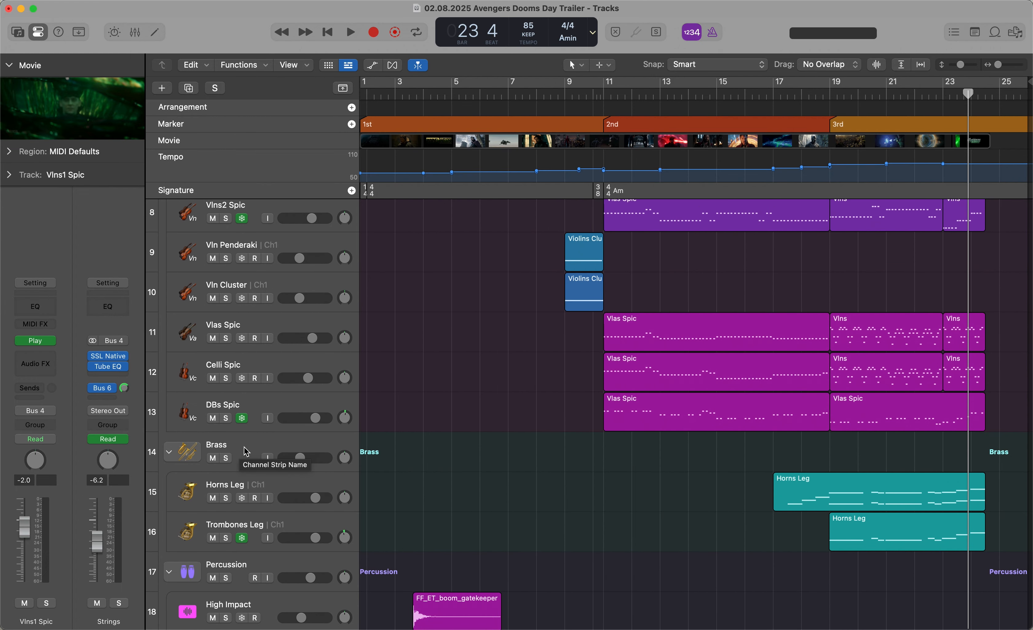
pyautogui.scroll(7, 246, 451)
pyautogui.click(244, 410)
pyautogui.scroll(-5, 243, 433)
pyautogui.moveTo(37, 300)
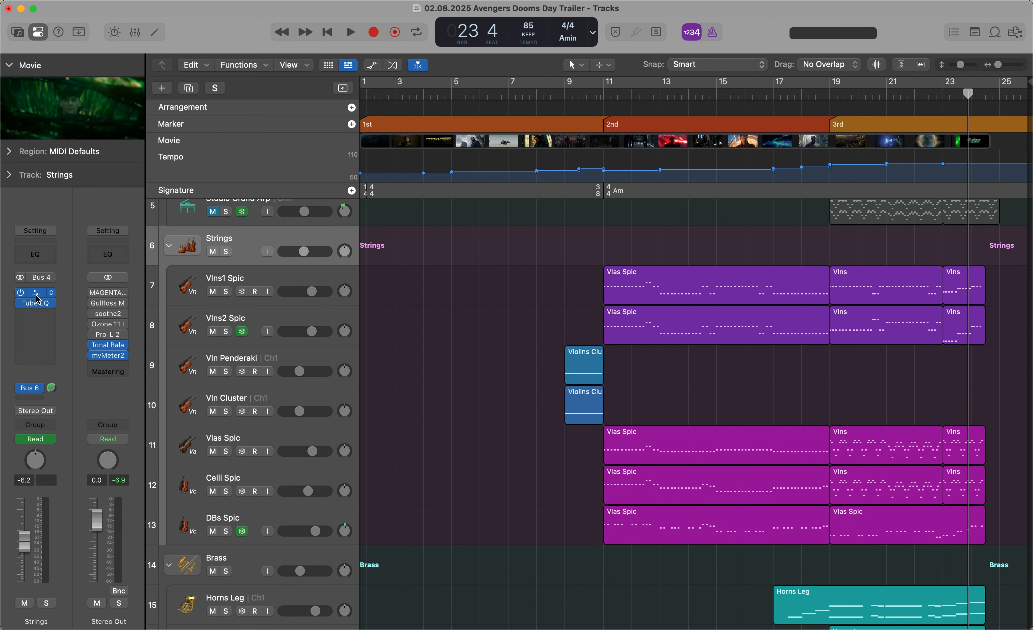
pyautogui.press('v')
# Check the plug-in chains of the Brass and Percussion stacks, then close the bus compressor window
pyautogui.click(245, 555)
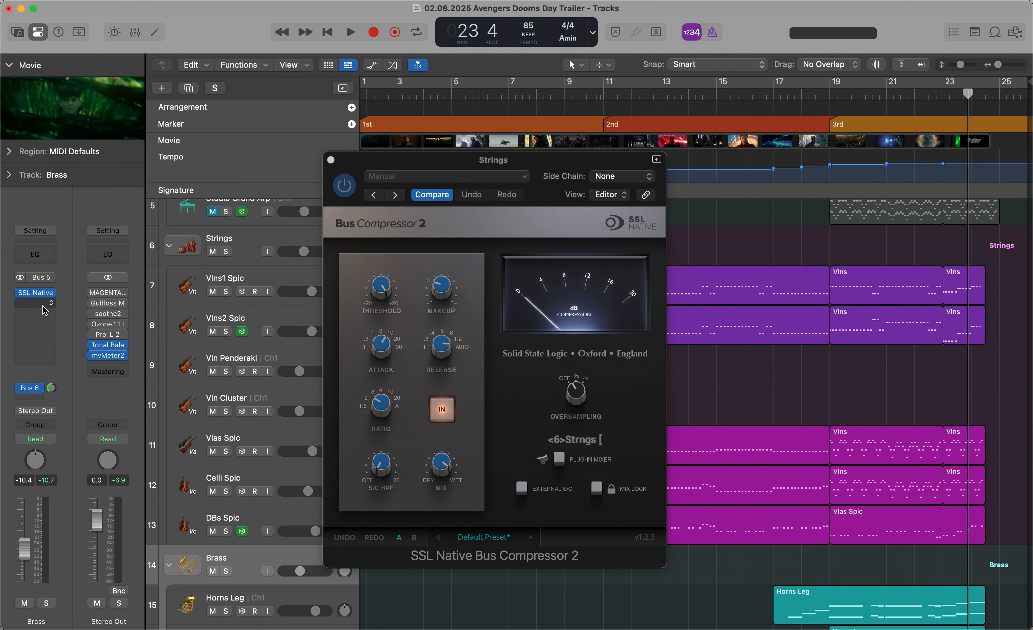
pyautogui.scroll(-5, 258, 477)
pyautogui.click(241, 443)
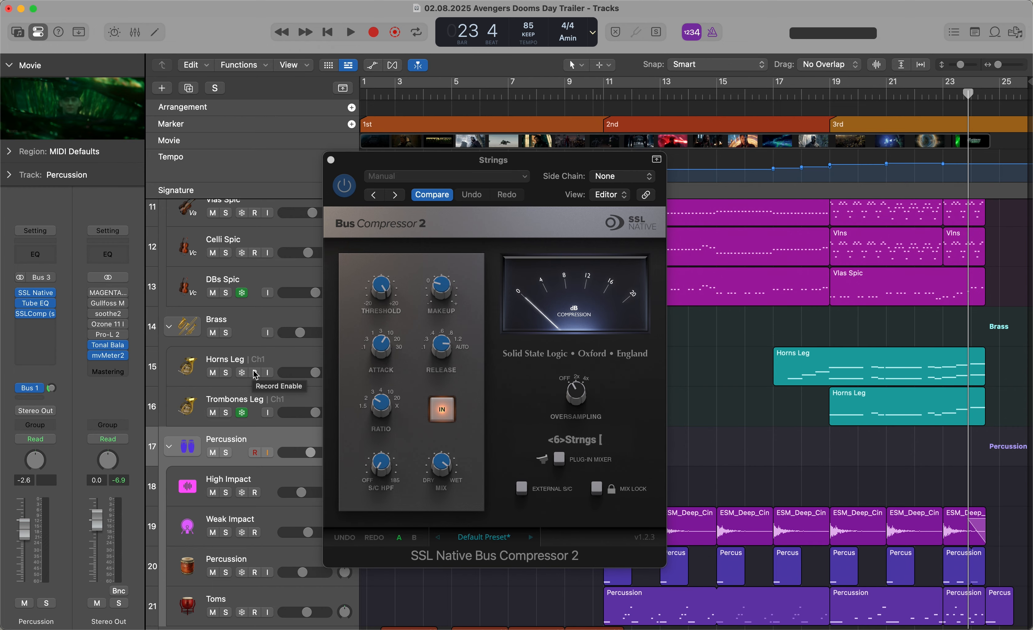
pyautogui.scroll(7, 714, 367)
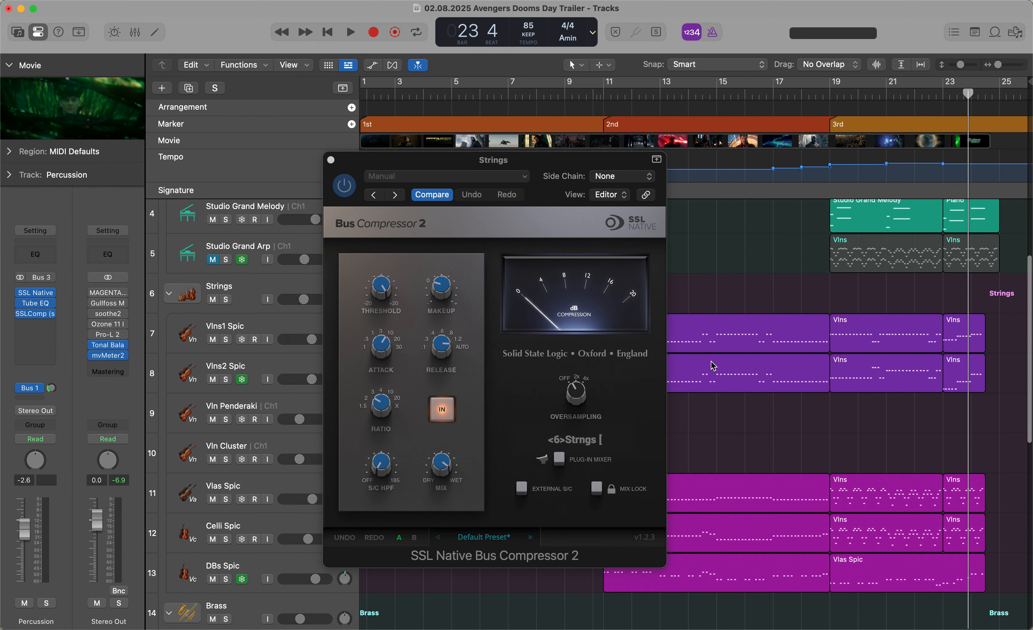
pyautogui.click(331, 160)
# Reopen the Strings stack's SSL Native Bus Compressor 2 and solo the stack
pyautogui.click(248, 295)
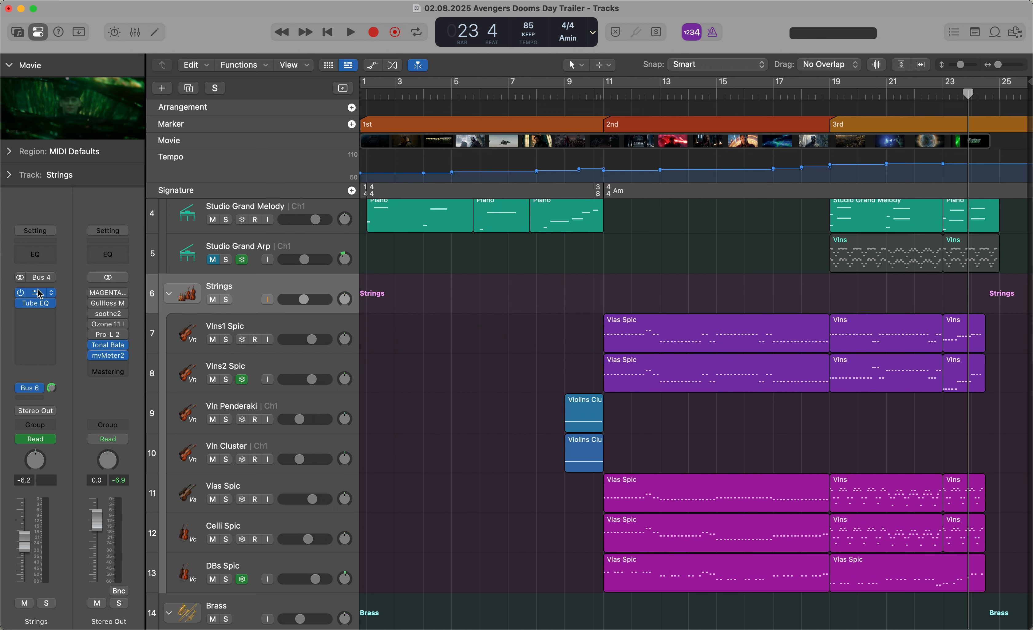
pyautogui.press('v')
pyautogui.click(226, 300)
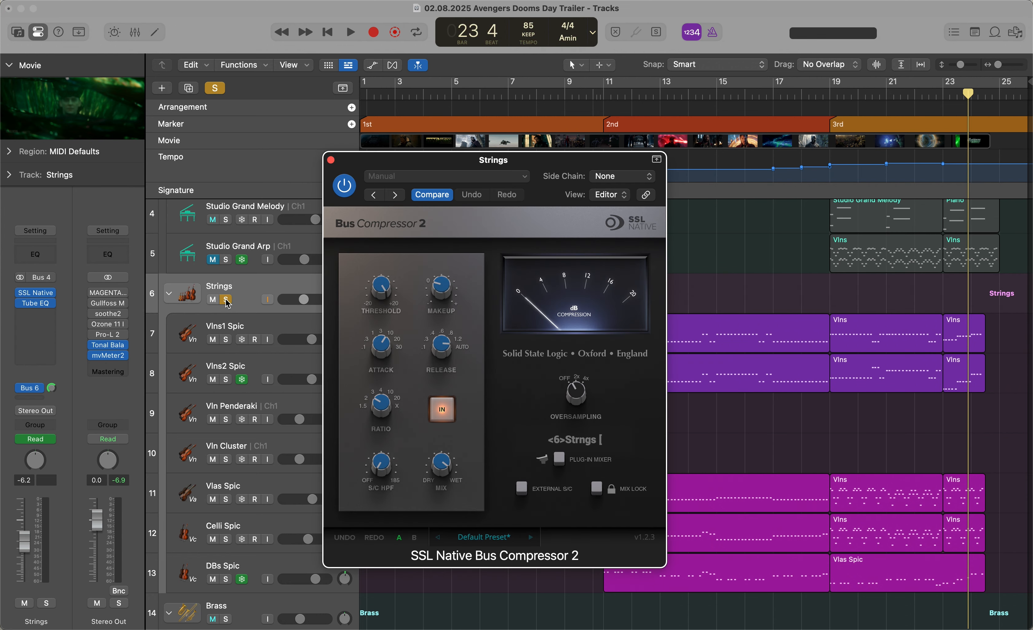
# Play the soloed Strings stack from bar 19 to hear it with the bus compressor switched out, then stop
pyautogui.click(830, 97)
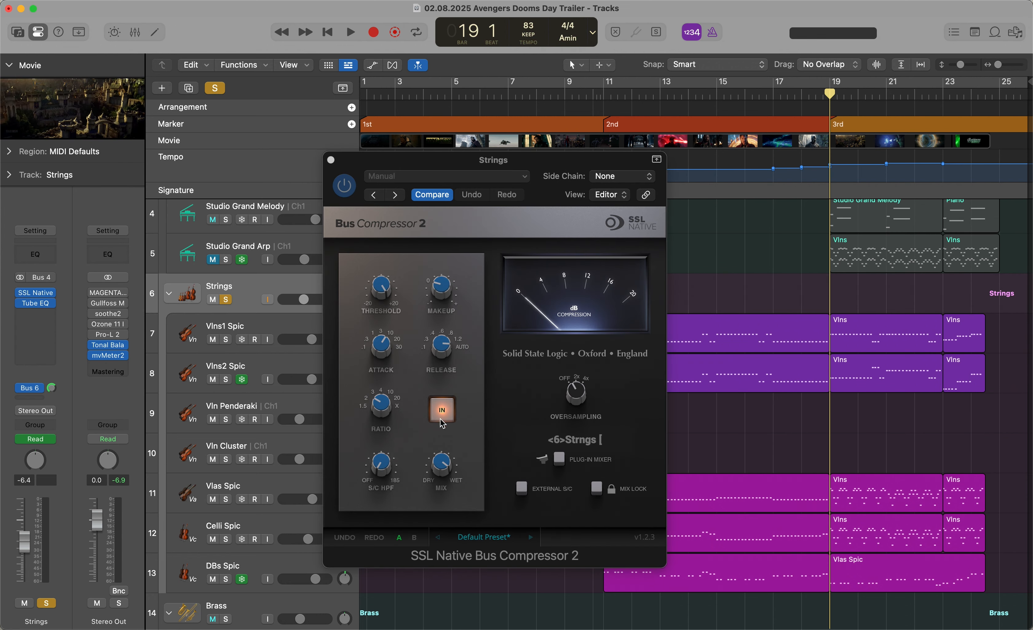
pyautogui.click(443, 410)
pyautogui.click(443, 410)
pyautogui.press('space')
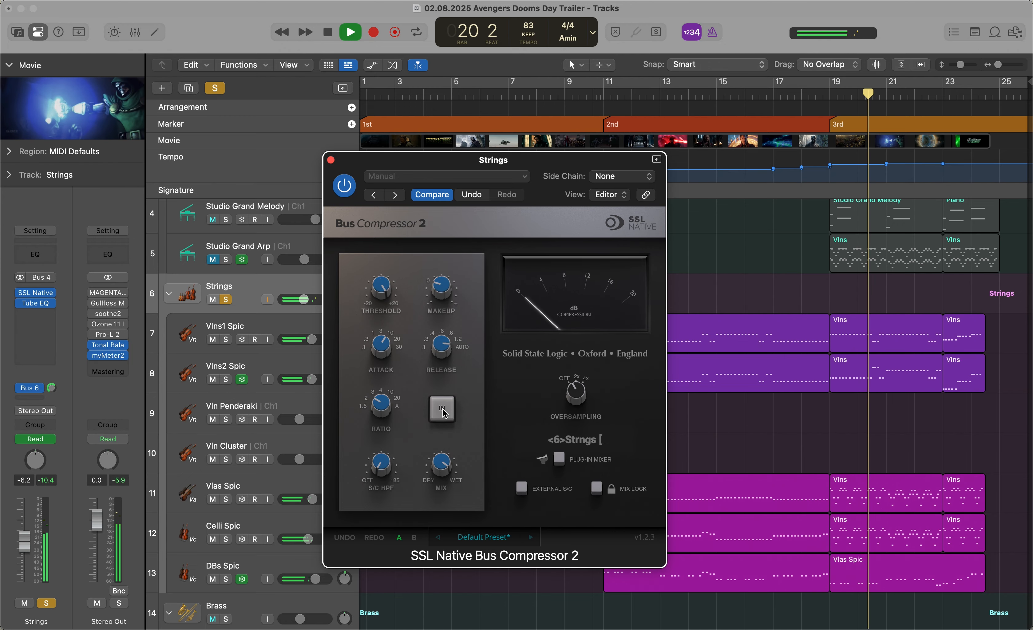
pyautogui.press('space')
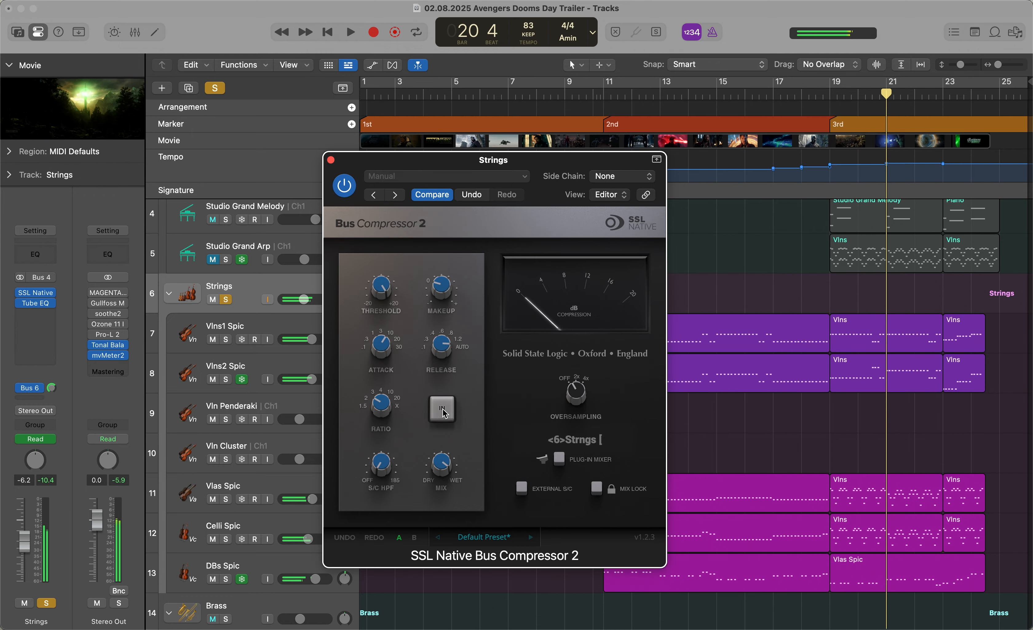
# Replay the strings from bar 19 while switching the bus compressor out and back in for comparison, then stop
pyautogui.click(445, 413)
pyautogui.press('space')
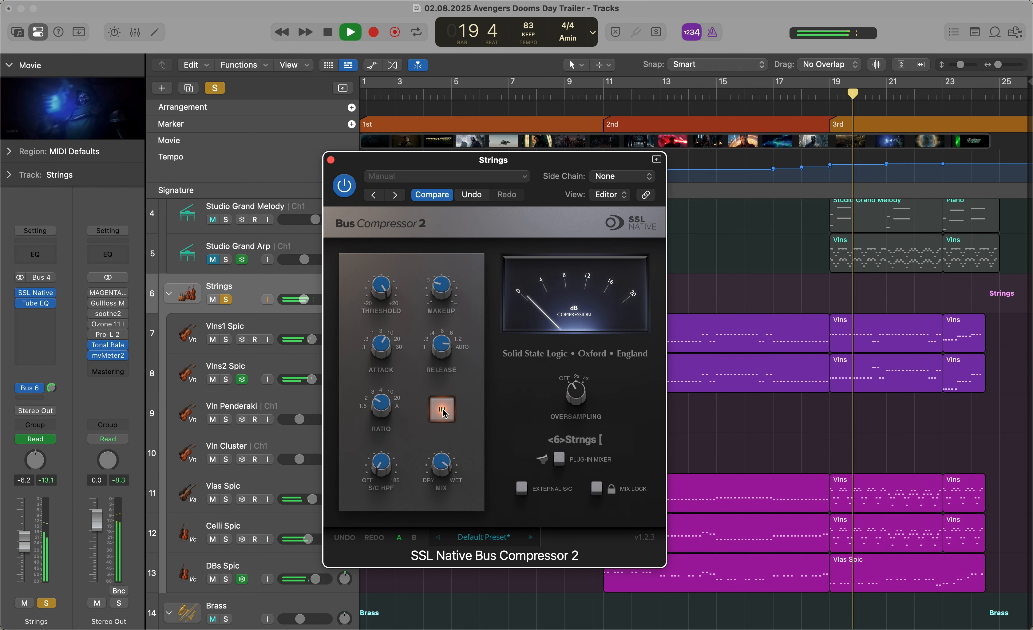
pyautogui.click(444, 413)
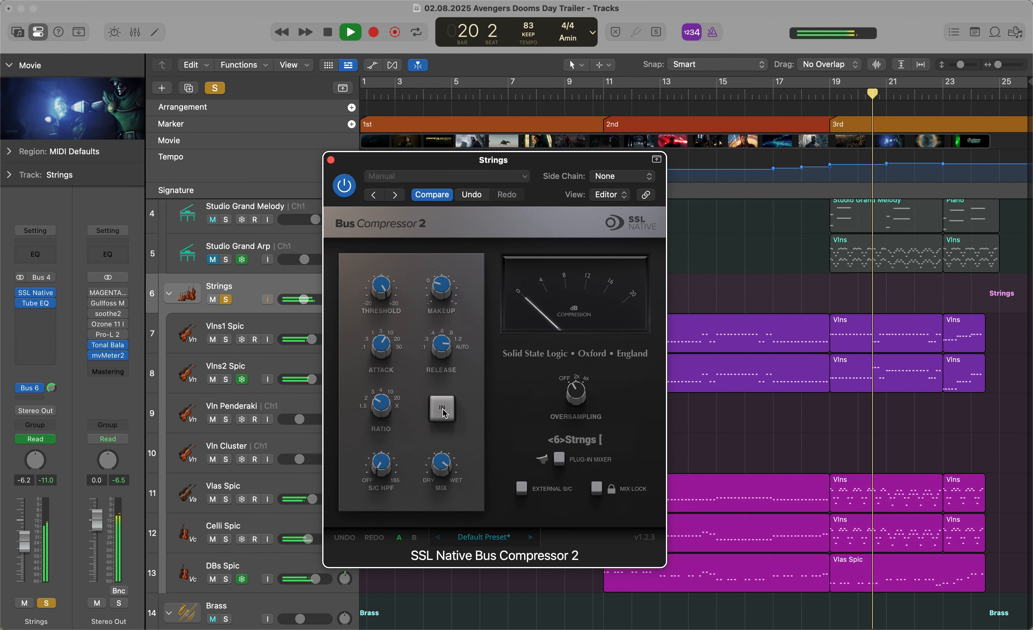
pyautogui.click(444, 413)
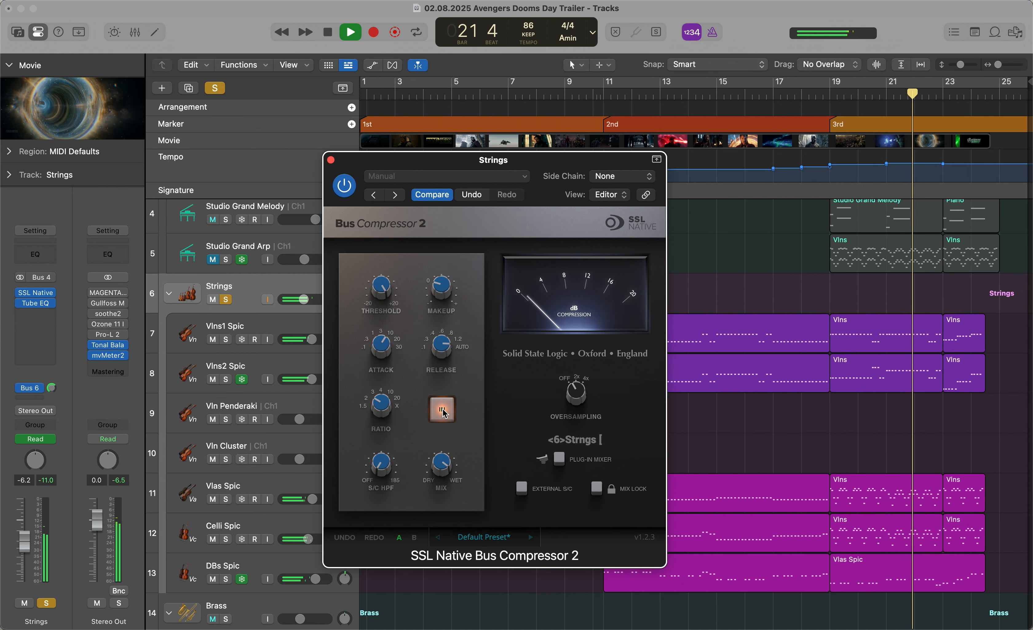
pyautogui.press('space')
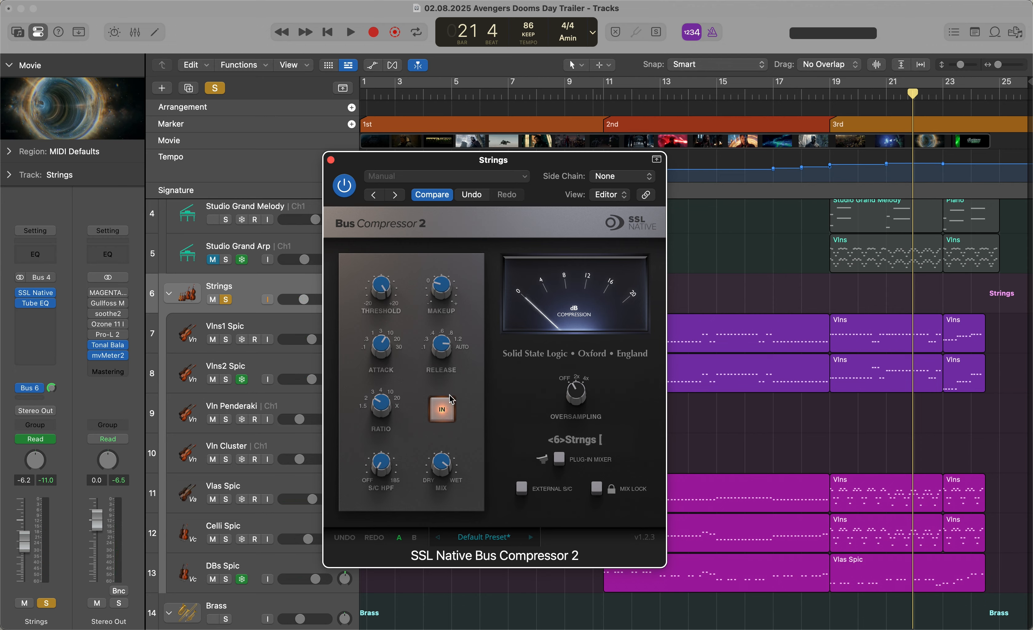
# Check the Strings bus compressor's Threshold and Mix settings, then close its window
pyautogui.moveTo(381, 296)
pyautogui.moveTo(444, 476)
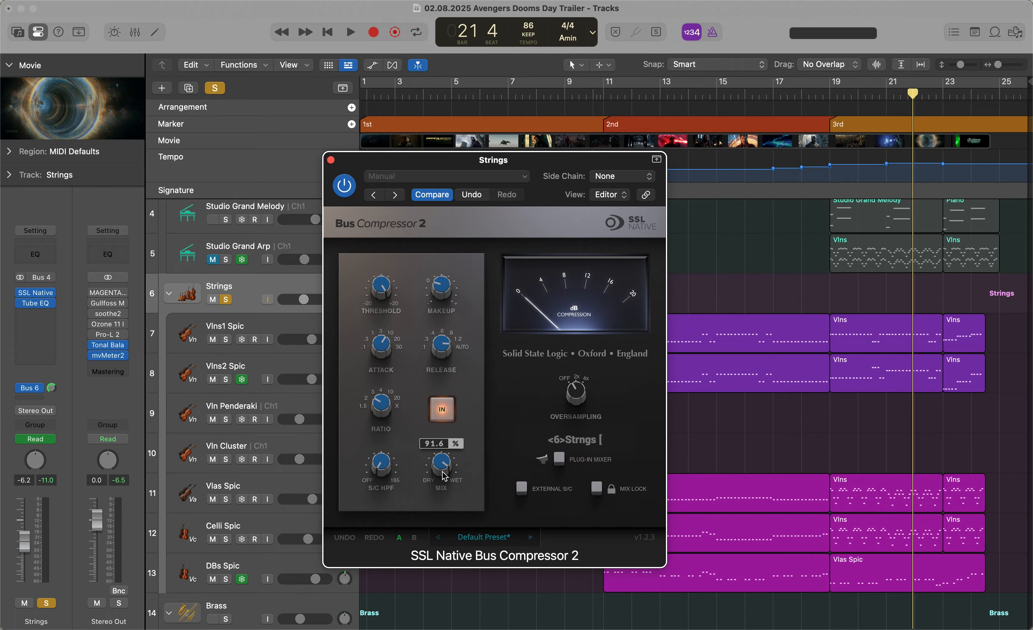
pyautogui.click(331, 160)
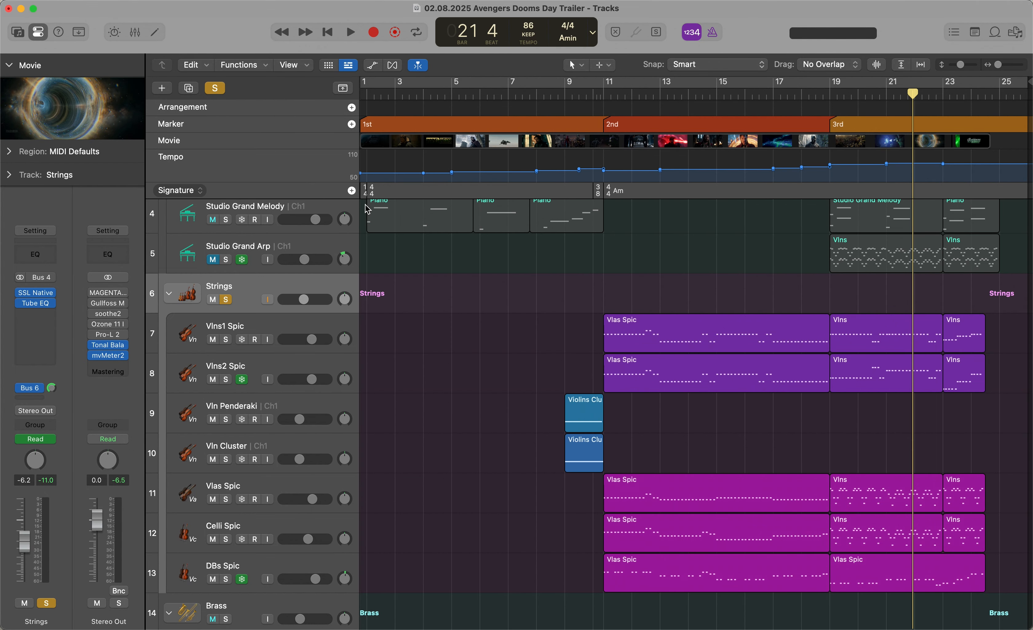
# Select the Piano stack and open its Channel EQ
pyautogui.click(272, 336)
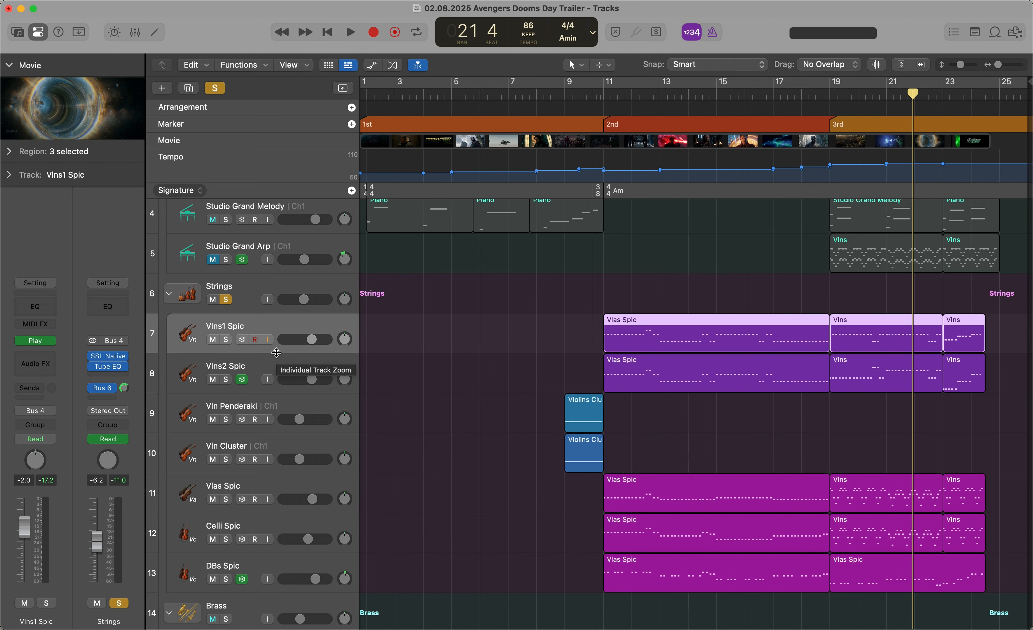
pyautogui.scroll(2, 276, 352)
pyautogui.click(270, 254)
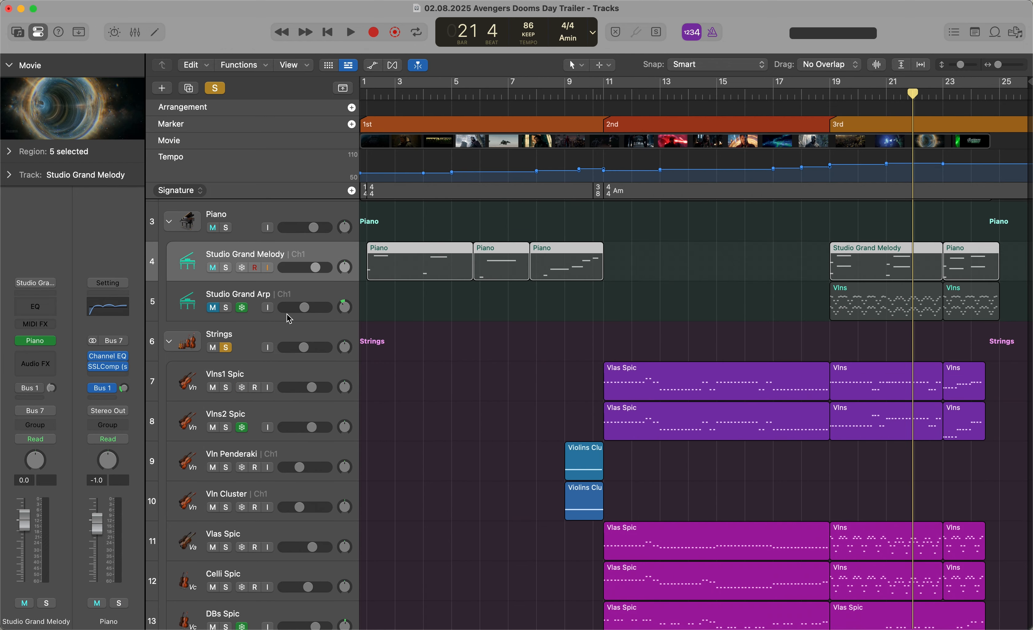
pyautogui.scroll(3, 274, 334)
pyautogui.click(260, 296)
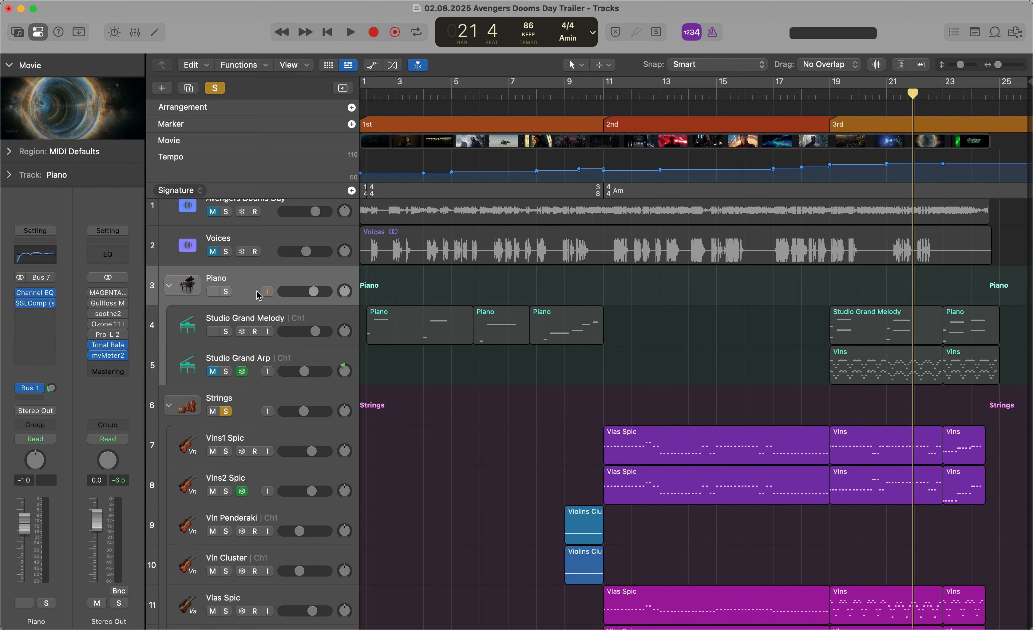
pyautogui.click(38, 297)
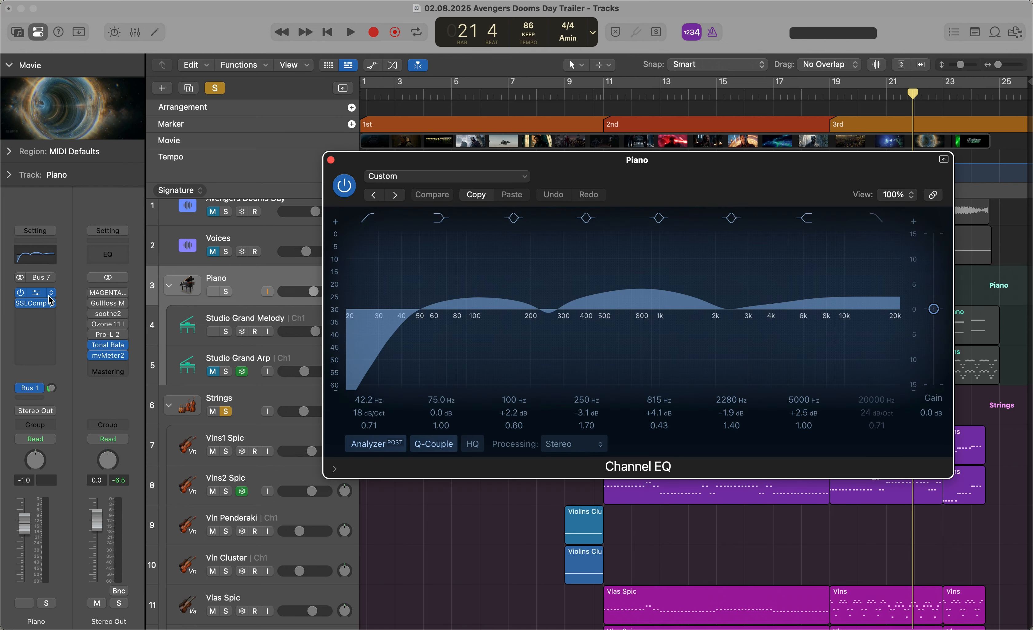
# Bypass the Piano stack's SSLComp (s), then solo the stack and play it from bar 19 with the Channel EQ in view
pyautogui.click(21, 306)
pyautogui.moveTo(669, 158)
pyautogui.mouseDown()
pyautogui.moveTo(462, 205)
pyautogui.moveTo(526, 315)
pyautogui.mouseUp()
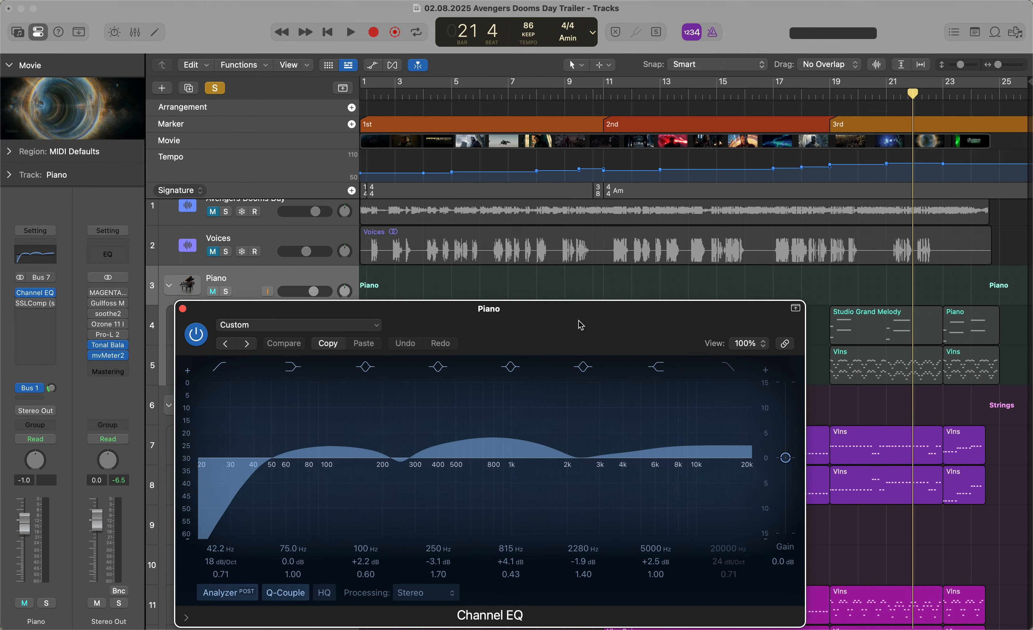
pyautogui.click(231, 275)
pyautogui.click(226, 293)
pyautogui.hotkey('shift', 'space')
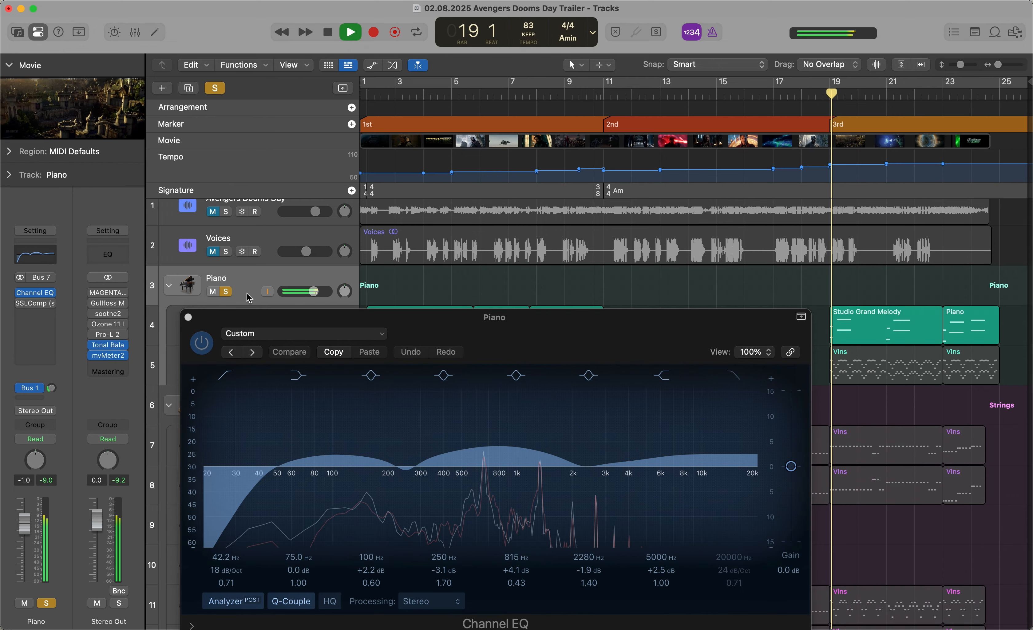
pyautogui.moveTo(473, 332); pyautogui.dragTo(495, 219)
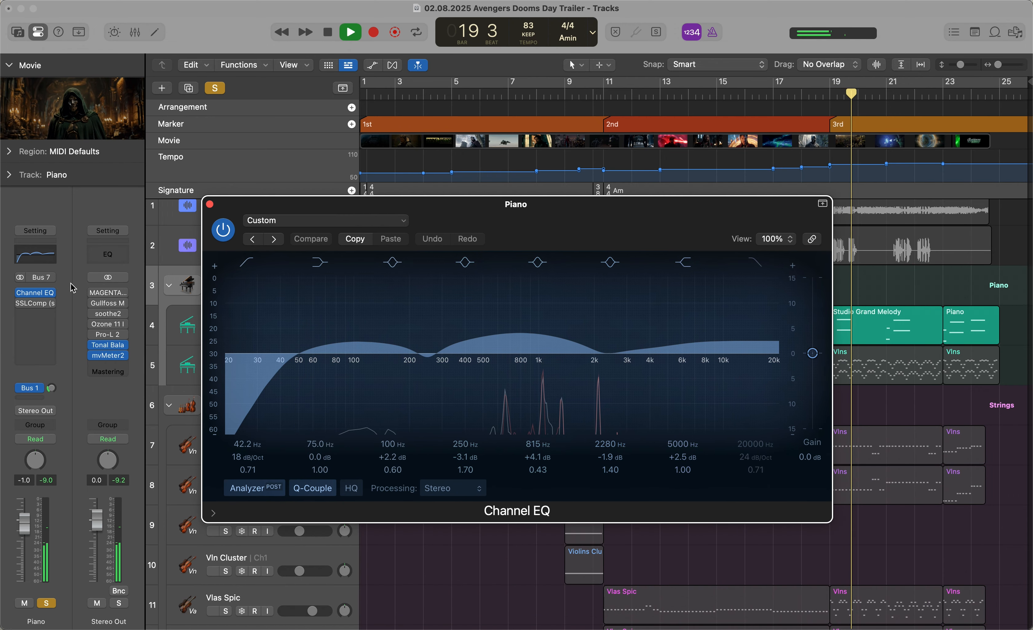
pyautogui.press('space')
# Switch the piano's SSLComp (s) back on and replay the soloed stack from bar 19 for comparison, then stop
pyautogui.click(24, 309)
pyautogui.press('space')
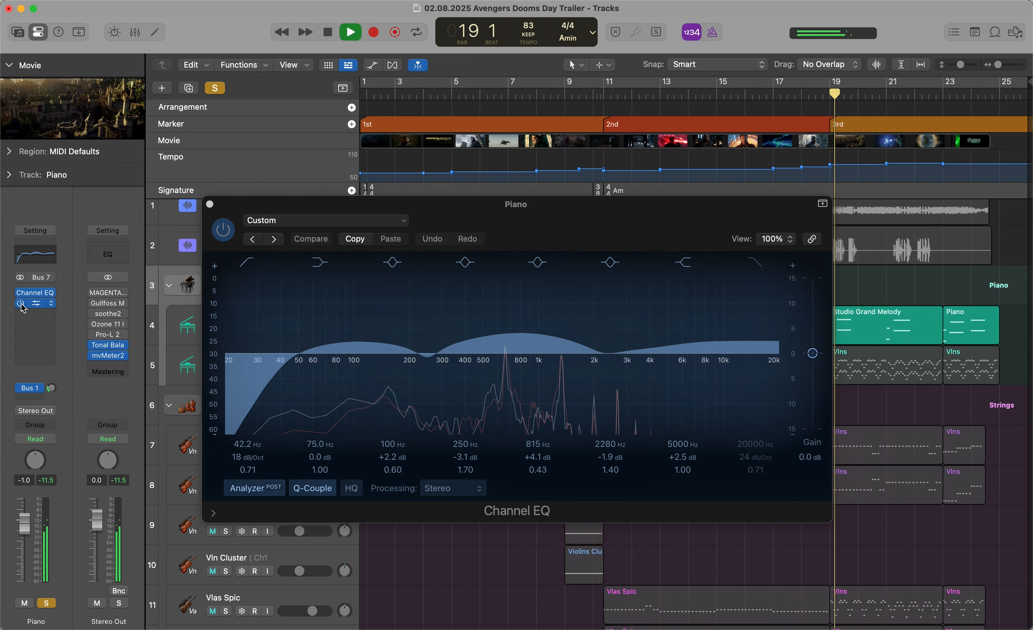
pyautogui.press('space')
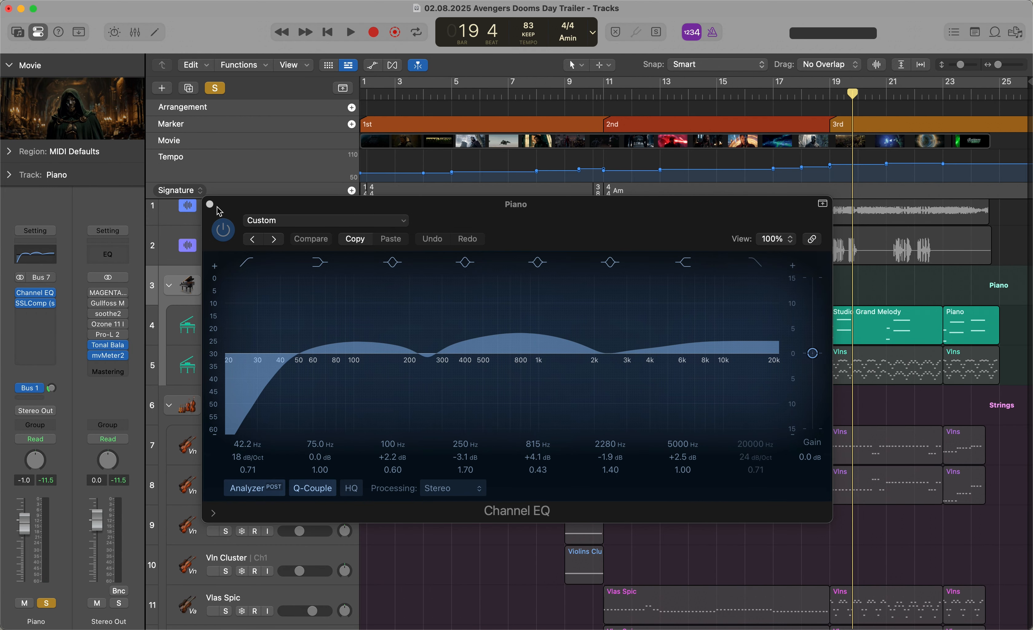
# Close the Channel EQ to view the piano's SSLComp (s) settings, then turn off all soloing
pyautogui.click(192, 222)
pyautogui.click(209, 204)
pyautogui.click(35, 303)
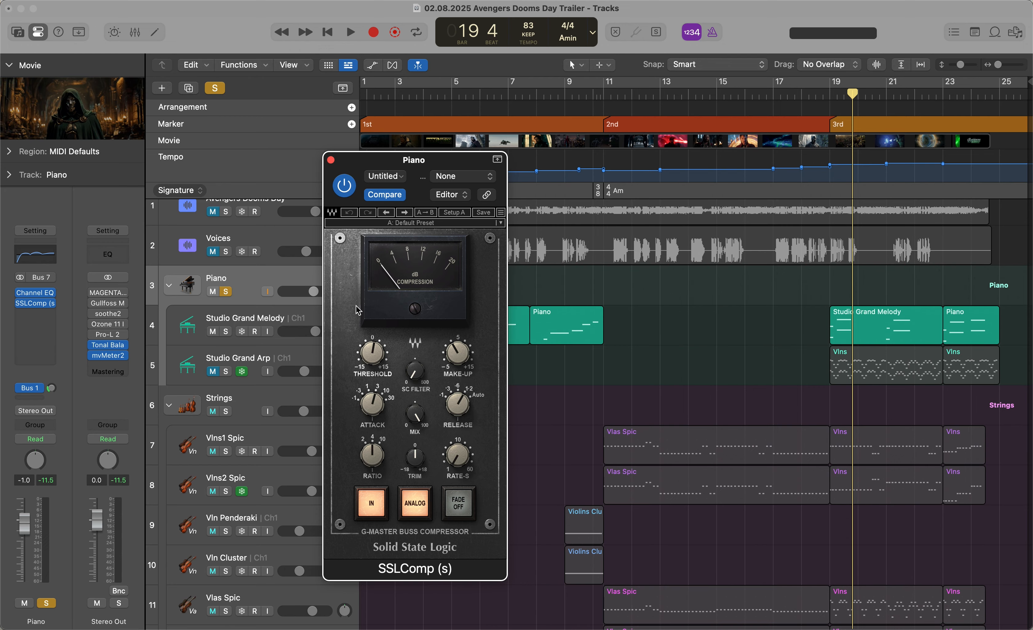
pyautogui.click(331, 159)
pyautogui.click(215, 88)
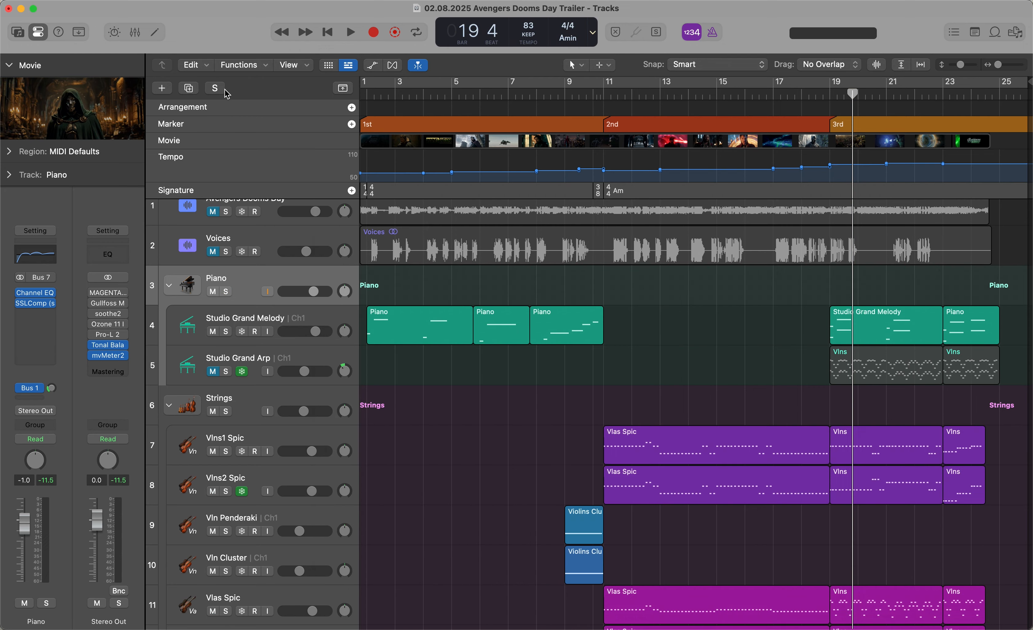
# Open the Wider plug-in on the Omni Pad track and bypass it
pyautogui.scroll(-10, 280, 428)
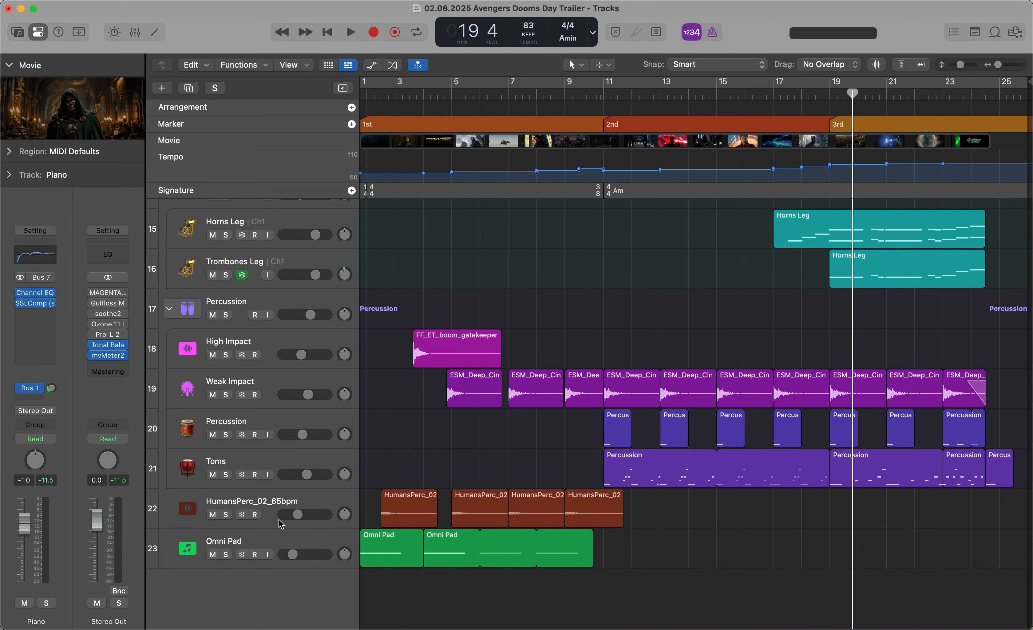
pyautogui.scroll(1, 283, 445)
pyautogui.click(272, 568)
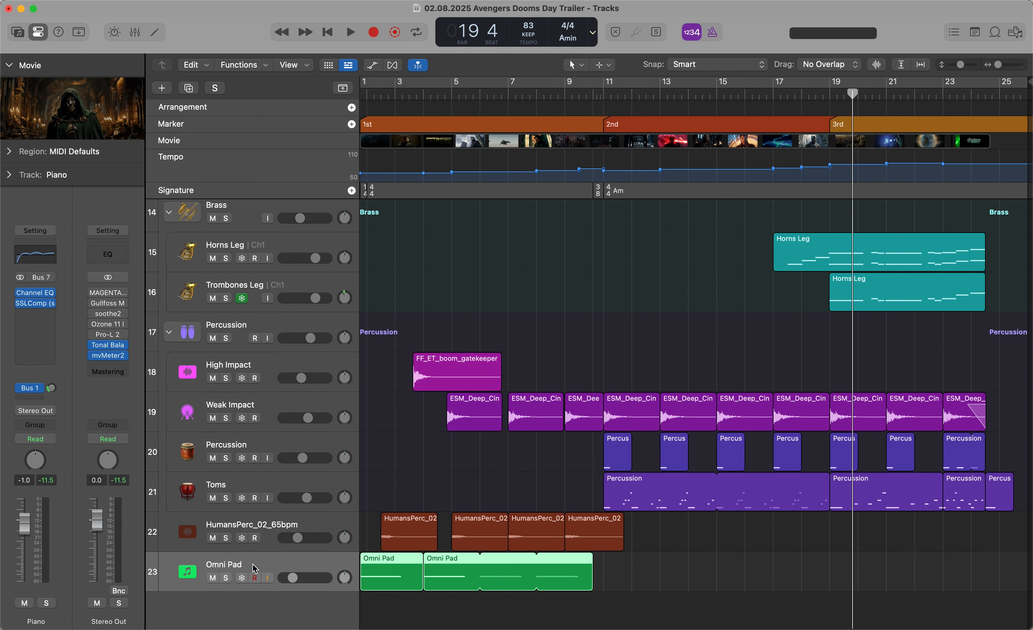
pyautogui.click(35, 293)
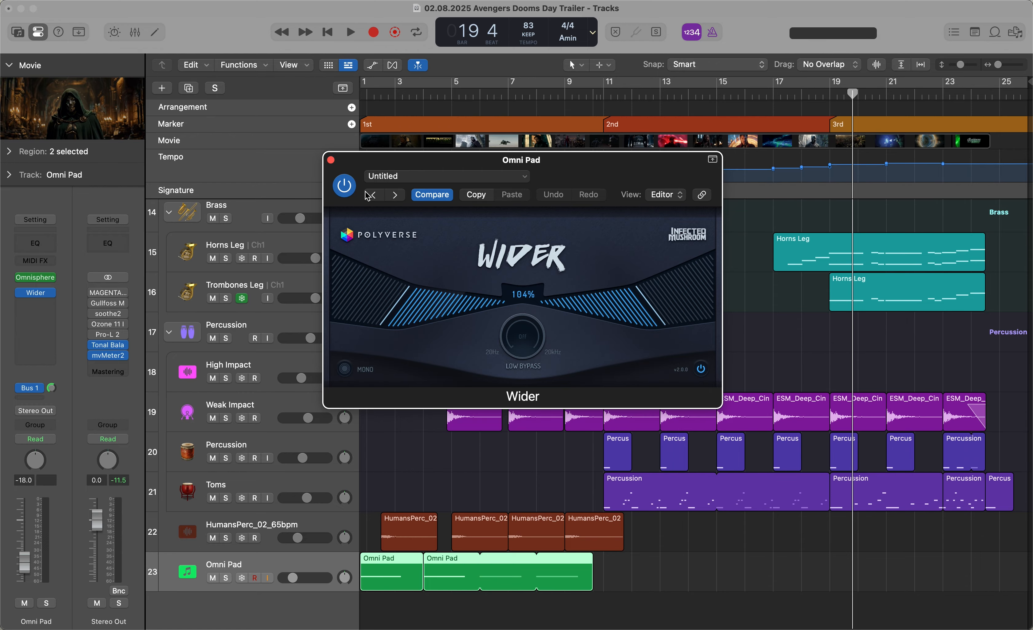
pyautogui.click(347, 191)
# Play from bar 1 and solo the Omni Pad to hear it without Wider, then stop
pyautogui.hscroll(-1, 408, 105)
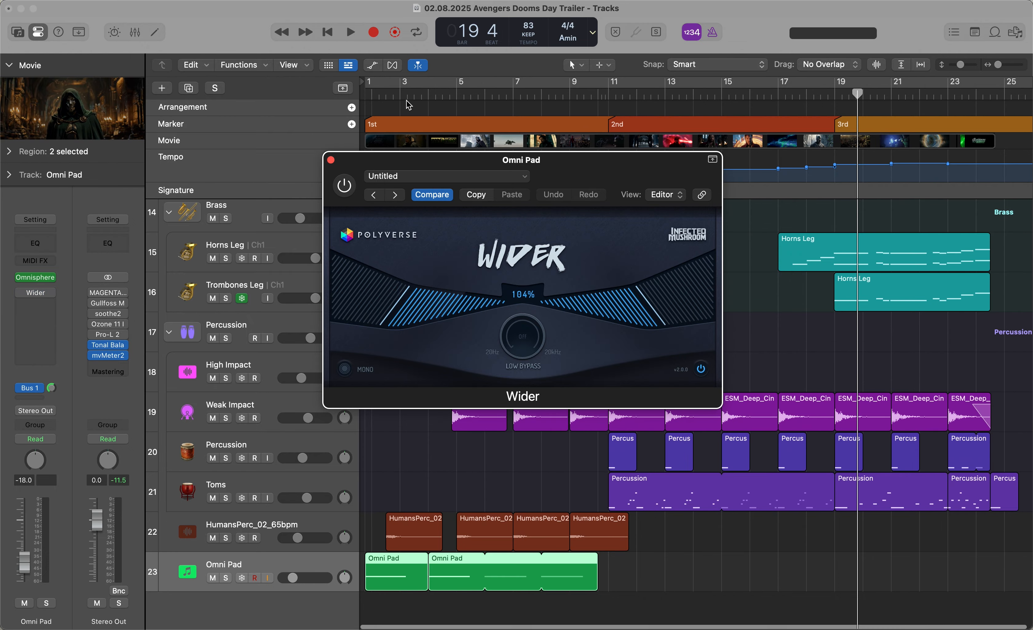
pyautogui.click(374, 99)
pyautogui.press('space')
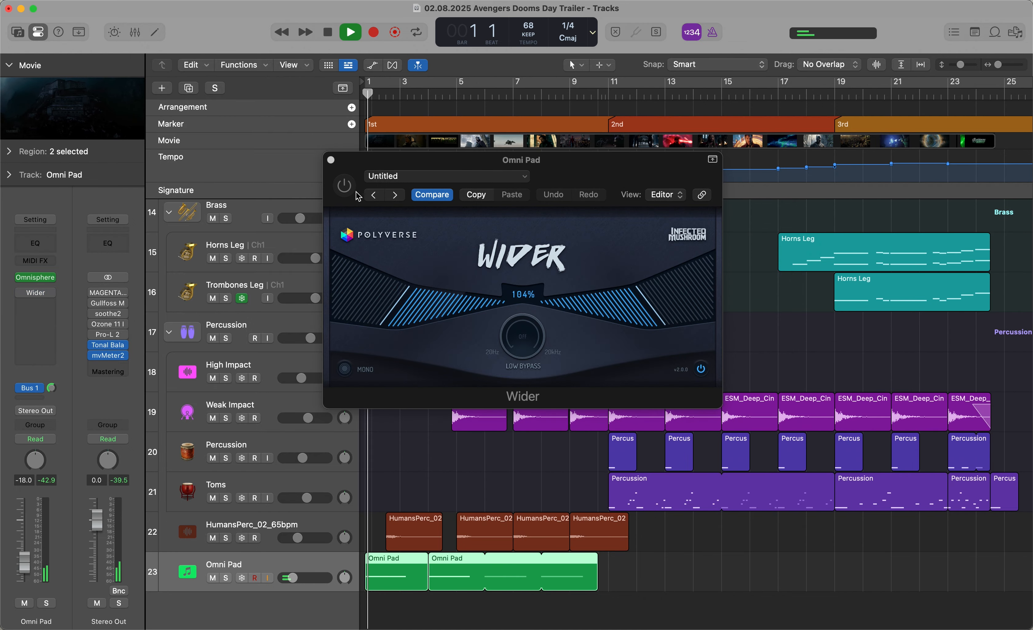
pyautogui.press('s')
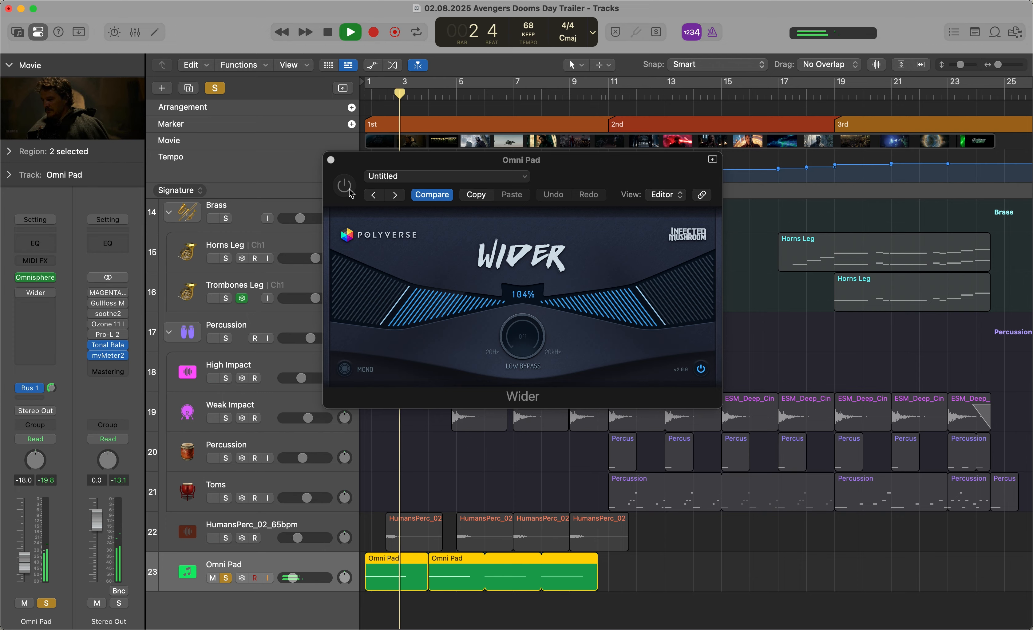
pyautogui.press('space')
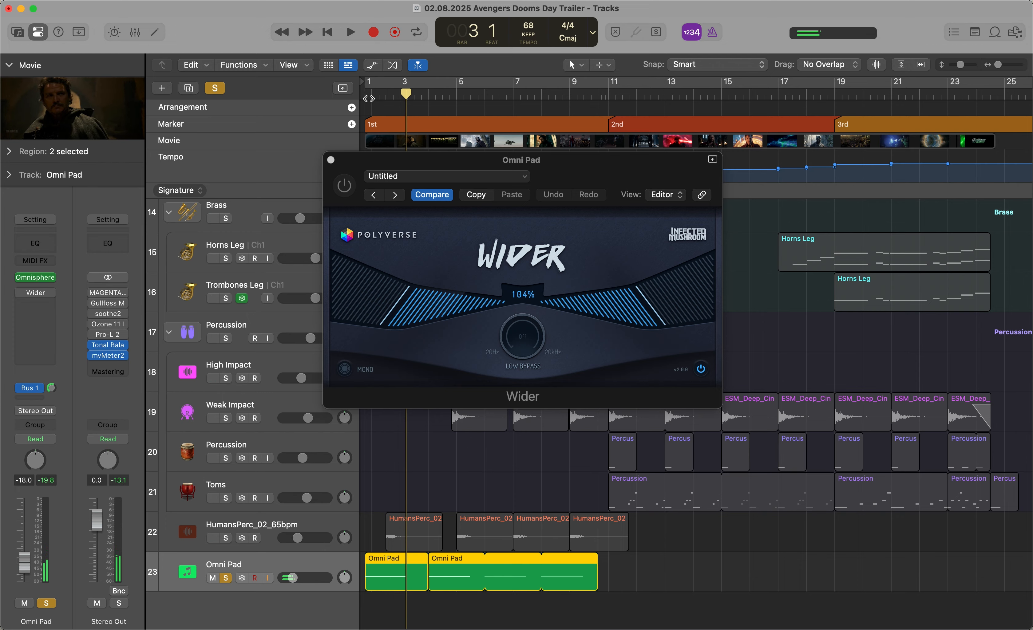
# Switch Wider back on and replay the soloed Omni Pad from the beginning for comparison, then stop
pyautogui.press('Return')
pyautogui.click(349, 187)
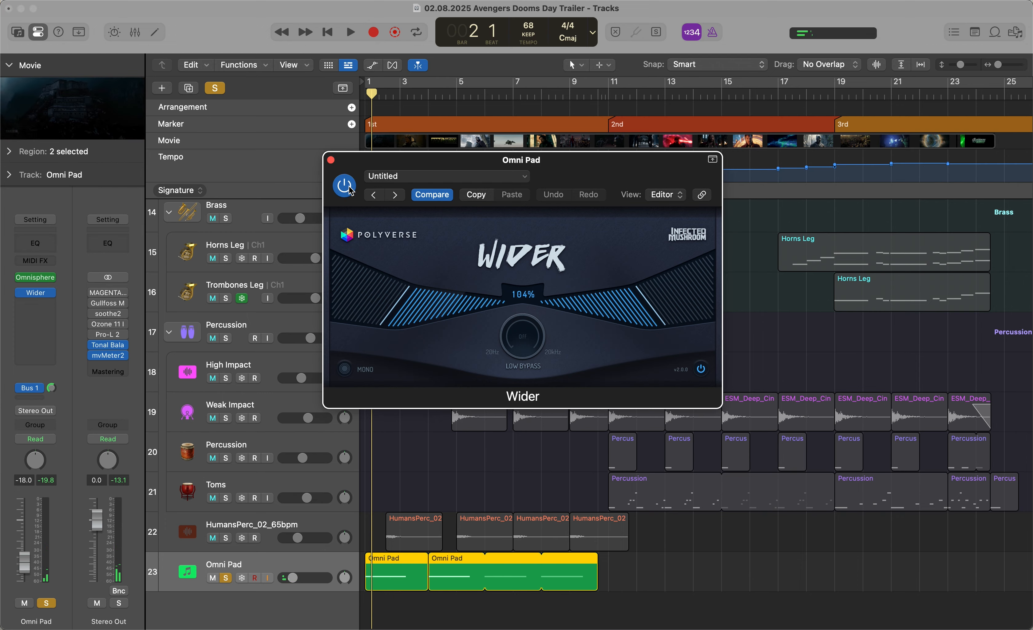
pyautogui.press('space')
pyautogui.press('space')
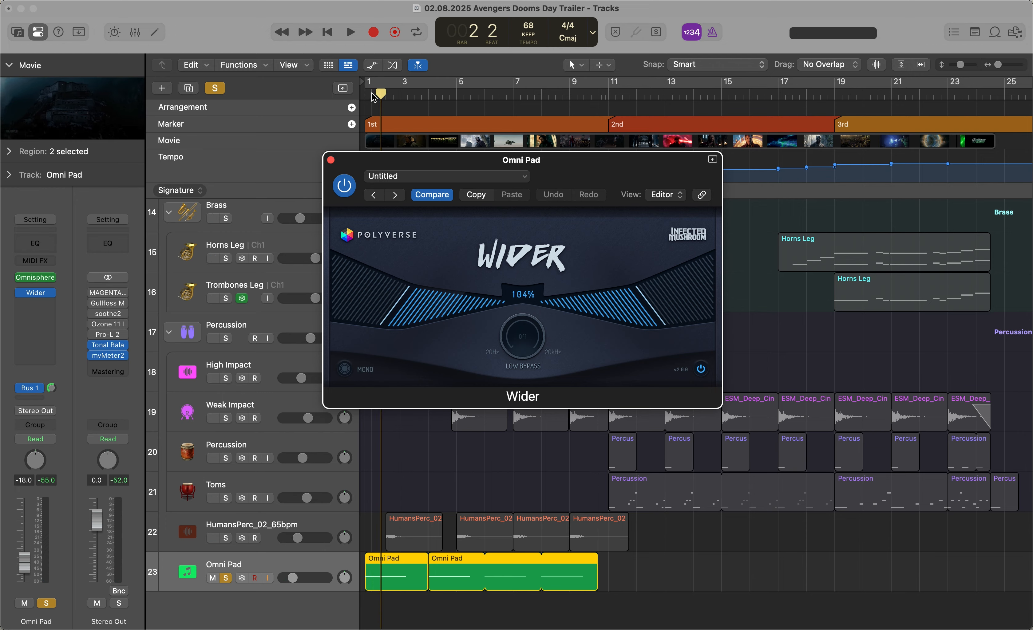
pyautogui.click(373, 98)
pyautogui.press('space')
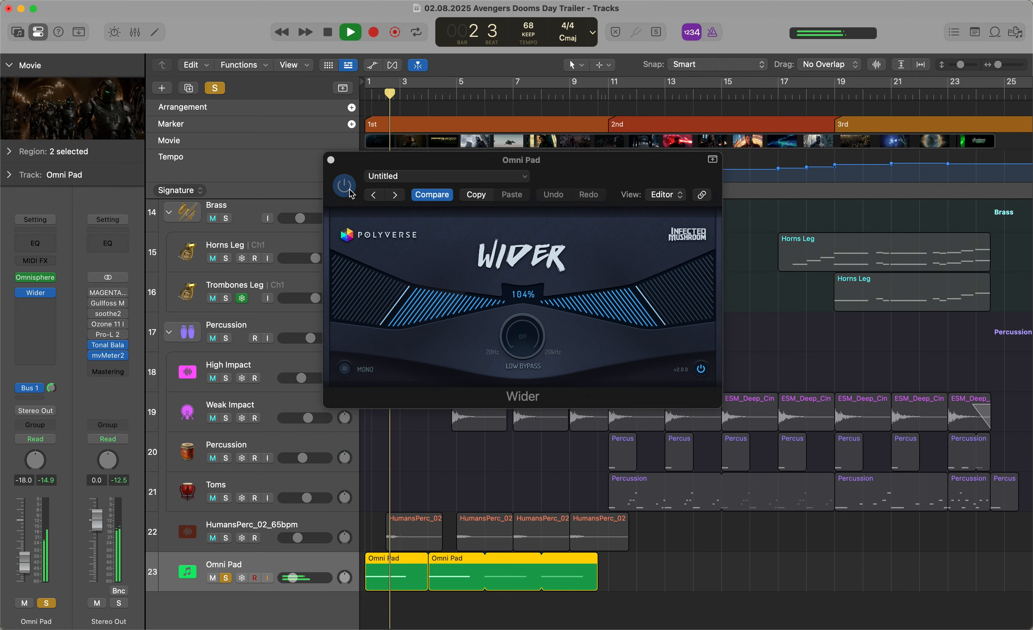
pyautogui.press('space')
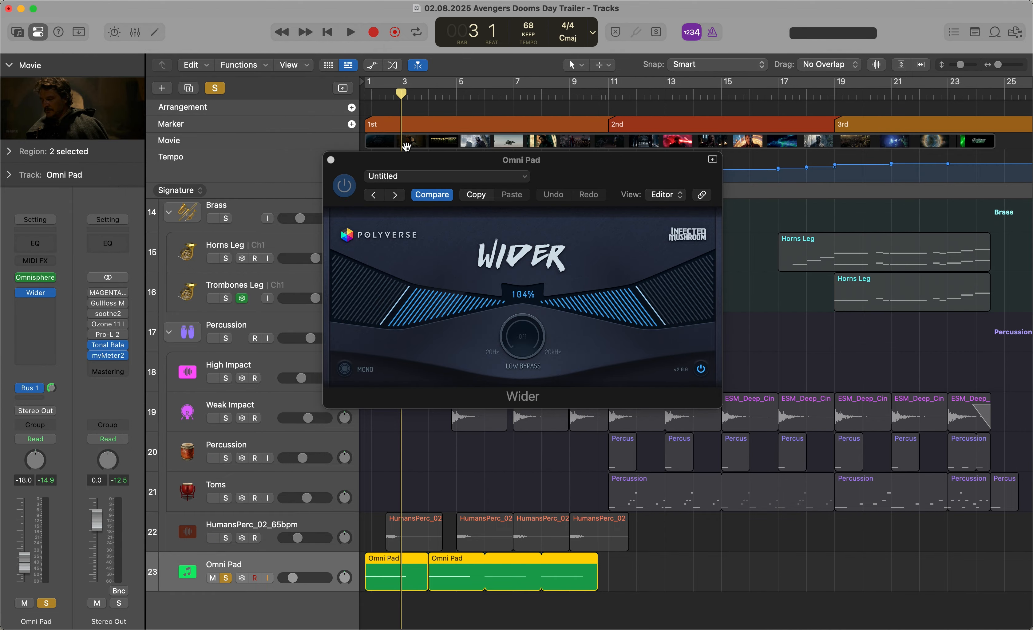
# Close the Wider window and solo the DBs Spic track instead of the Omni Pad
pyautogui.click(331, 160)
pyautogui.scroll(8, 270, 475)
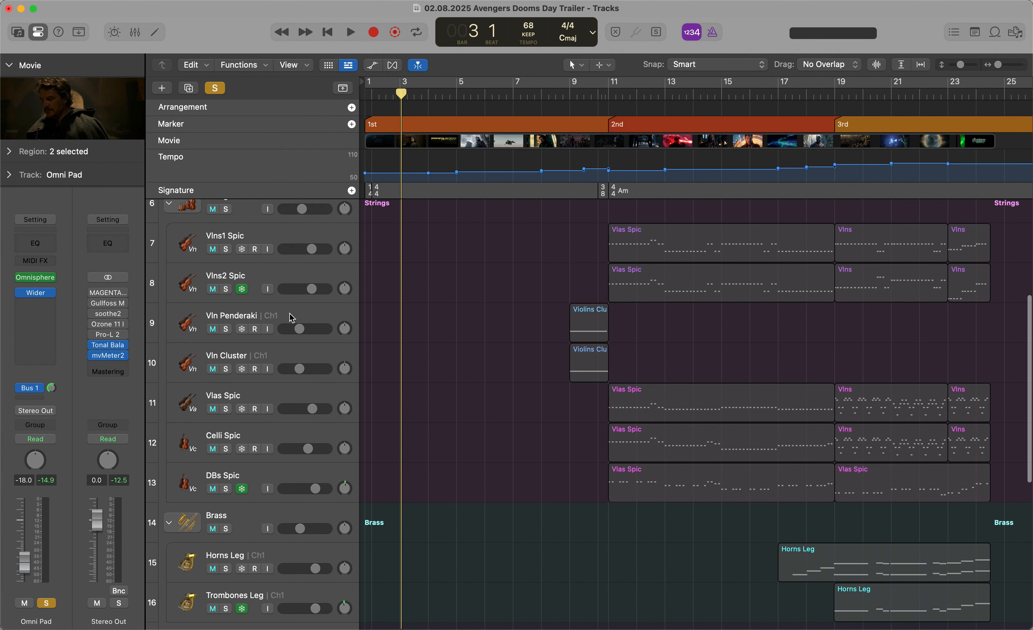
pyautogui.click(270, 475)
pyautogui.hotkey('ctrl', 's')
pyautogui.moveTo(344, 492)
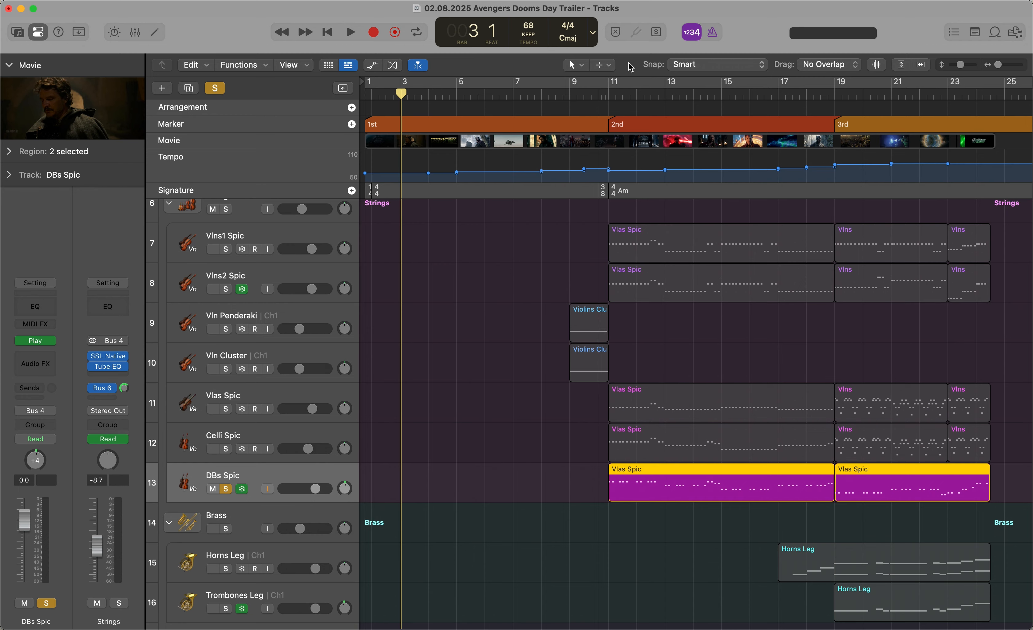
# Play the soloed DBs Spic track from bar 19
pyautogui.click(609, 93)
pyautogui.click(831, 103)
pyautogui.press('space')
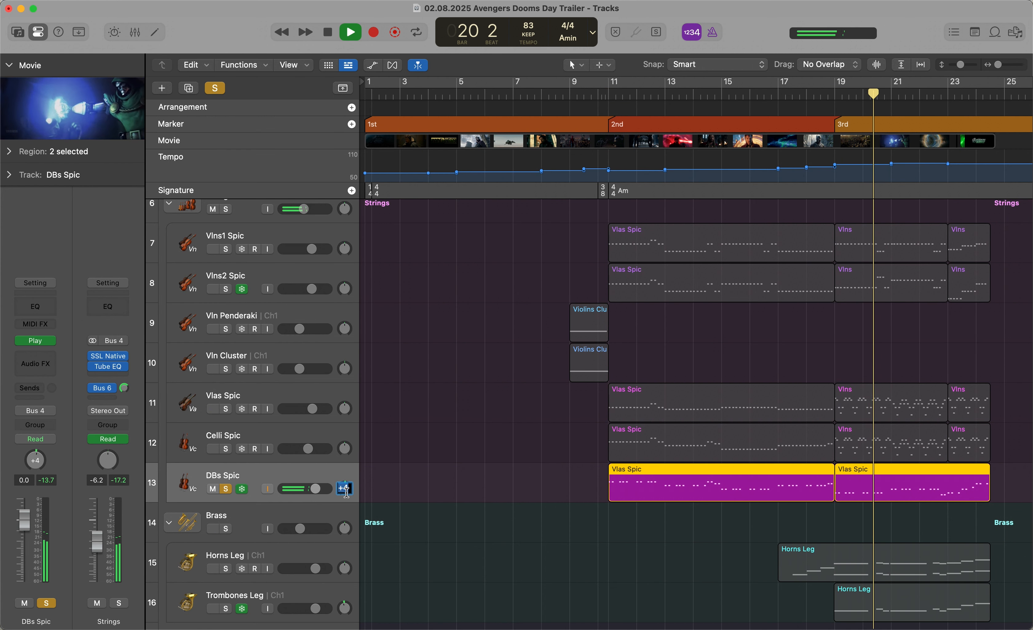
# Try a pan of +5 on the DBs Spic track during playback, then restore it to +4 and stop
pyautogui.doubleClick(345, 489)
pyautogui.write('0')
pyautogui.press('Return')
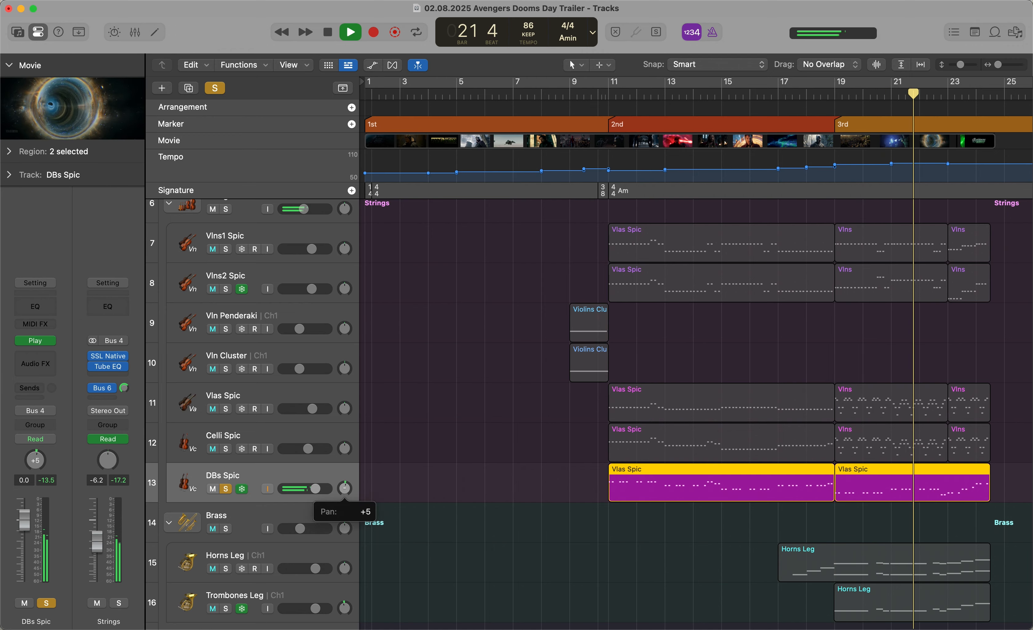
pyautogui.click(462, 487)
pyautogui.press('space')
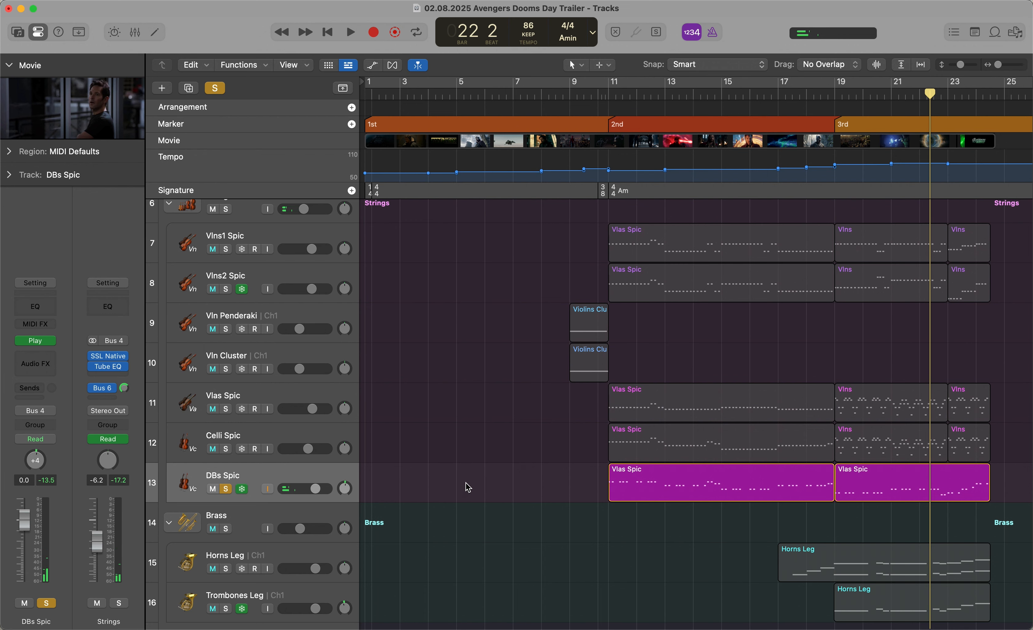
# Select the Celli Spic track and look through the string tracks
pyautogui.click(281, 436)
pyautogui.scroll(3, 382, 443)
pyautogui.scroll(-2, 407, 441)
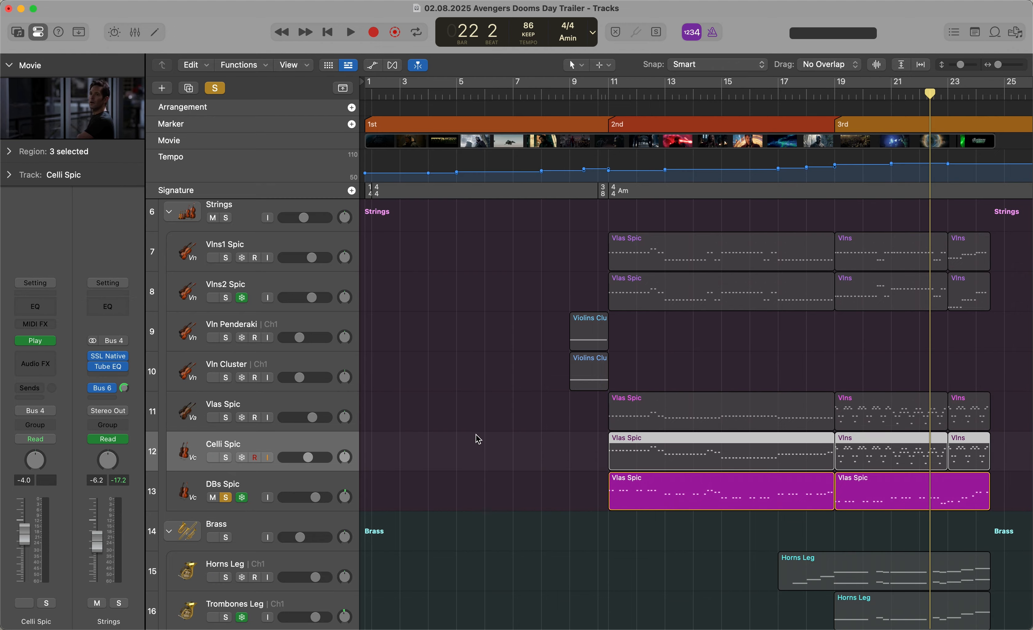
pyautogui.scroll(-6, 505, 452)
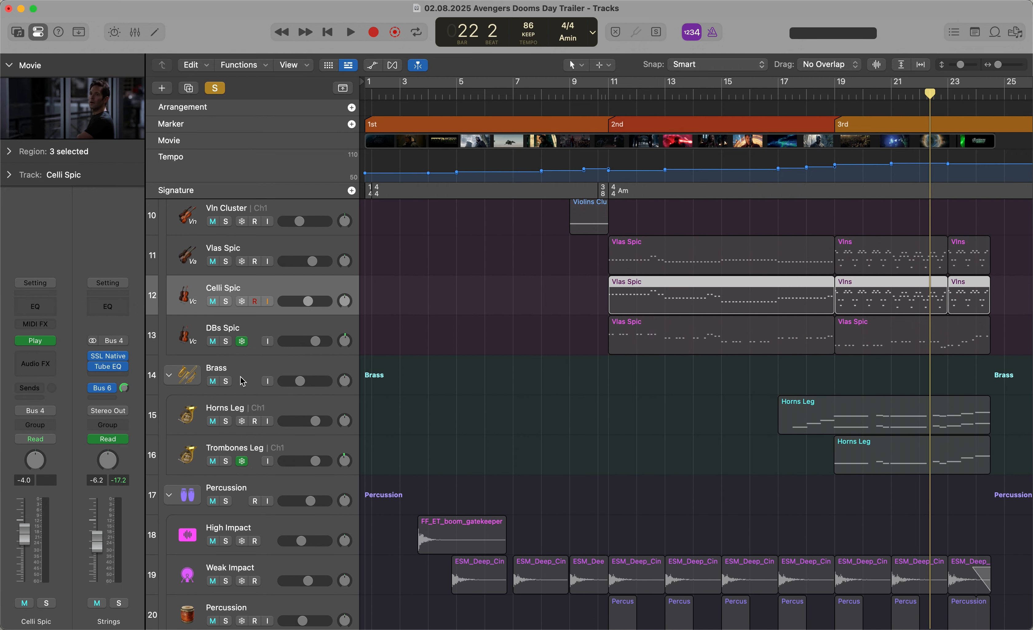
# Inspect the ValhallaRoom reverb on the Orch Rev bus fed by the Brass stack's Bus 6 send, then close it
pyautogui.click(243, 381)
pyautogui.scroll(10, 273, 435)
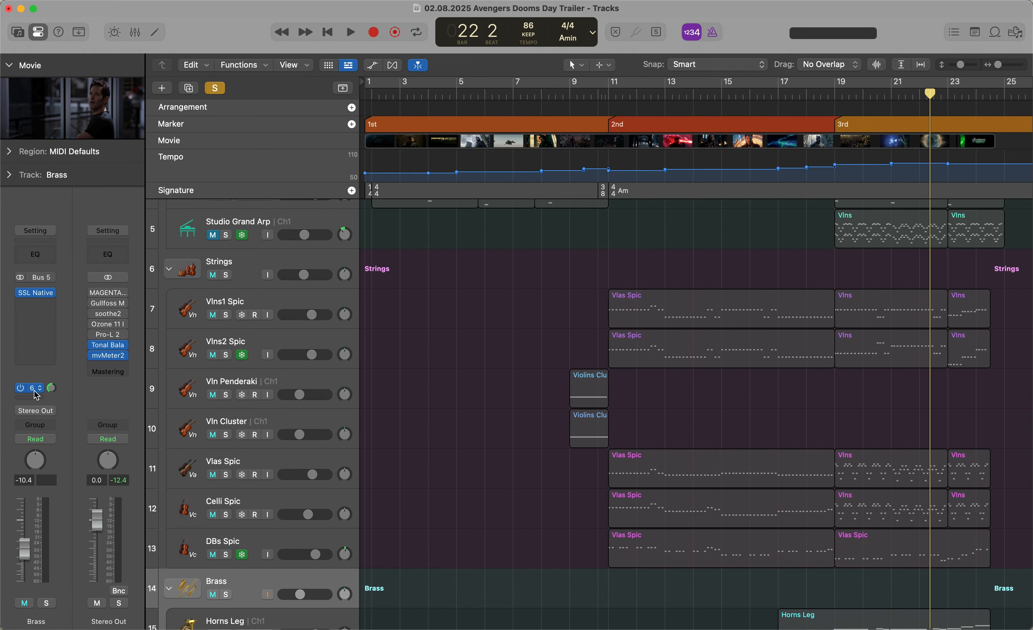
pyautogui.click(30, 388)
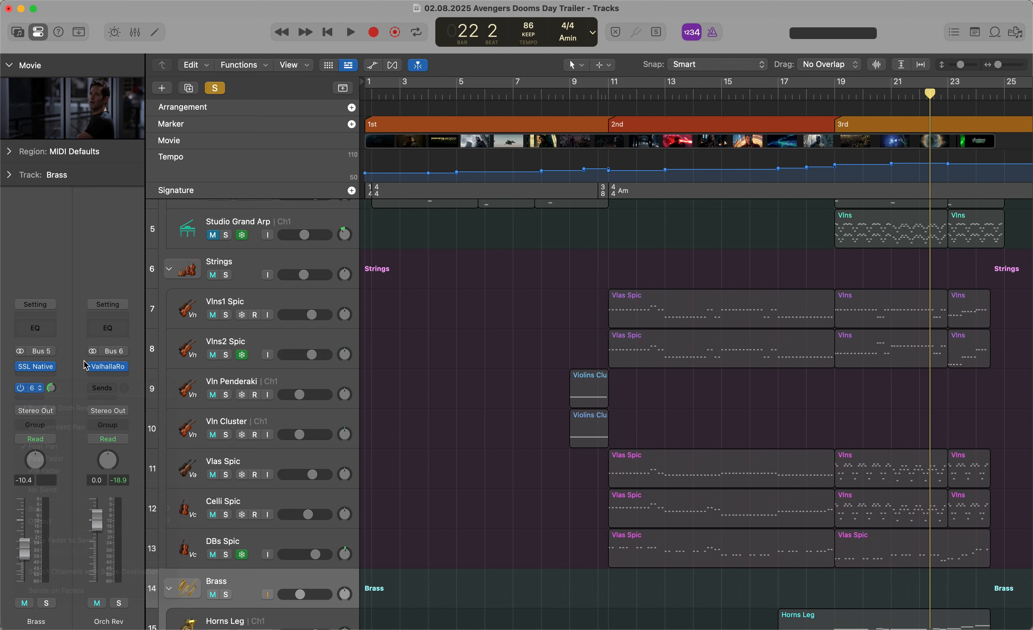
pyautogui.click(106, 367)
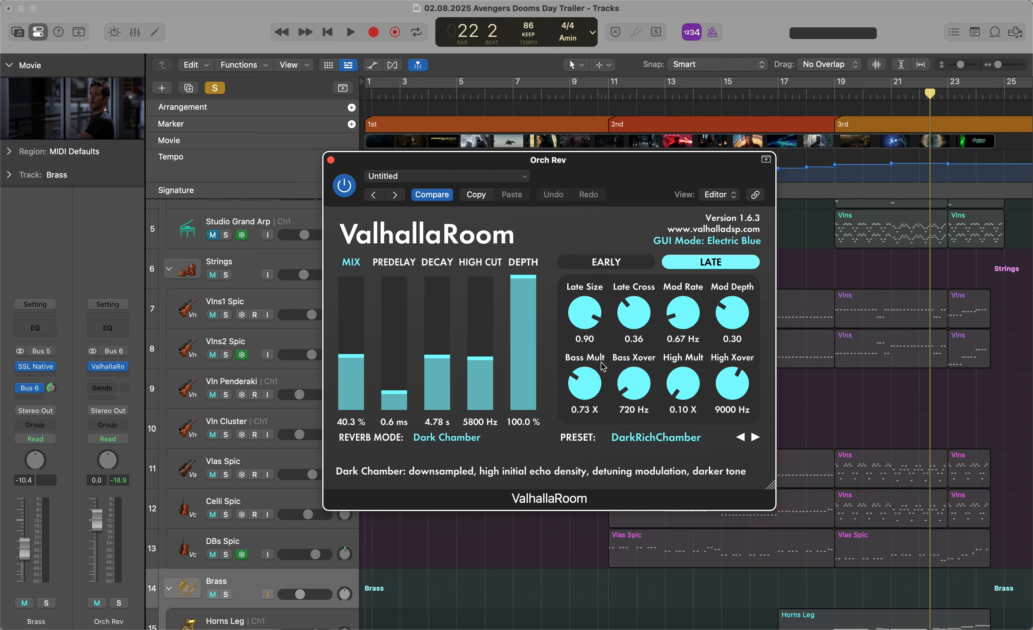
pyautogui.click(330, 160)
pyautogui.scroll(-4, 410, 374)
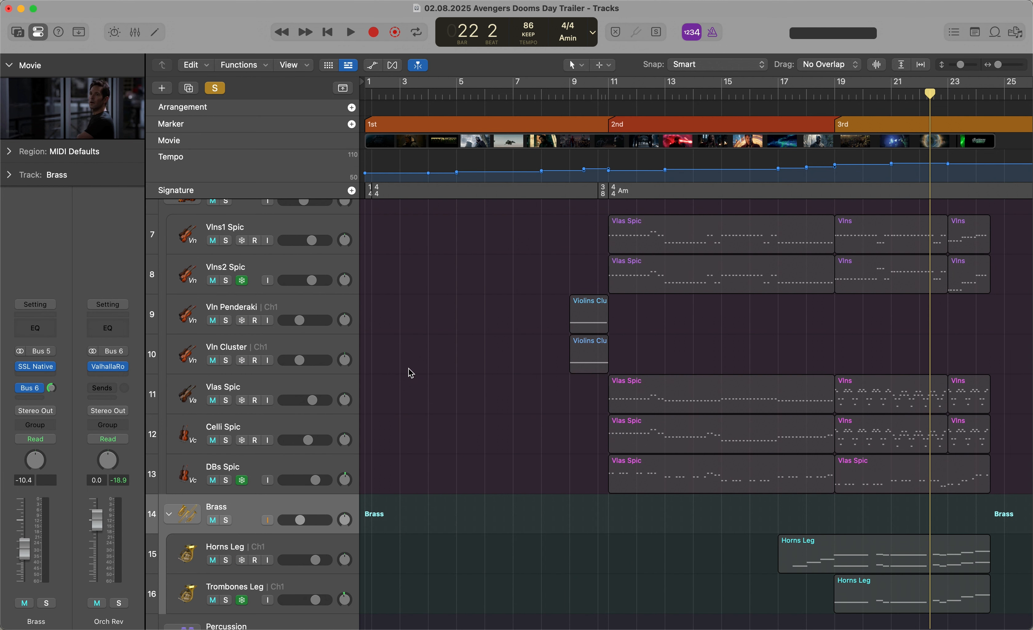
# Select the Strings stack and solo it
pyautogui.scroll(2, 439, 380)
pyautogui.scroll(2, 440, 380)
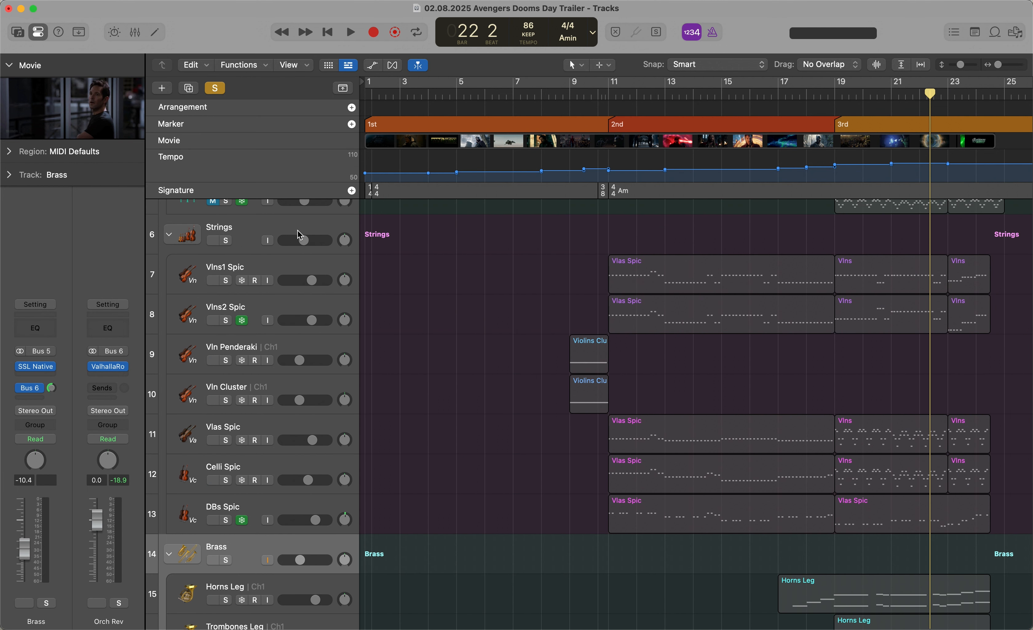
pyautogui.click(254, 232)
pyautogui.click(227, 241)
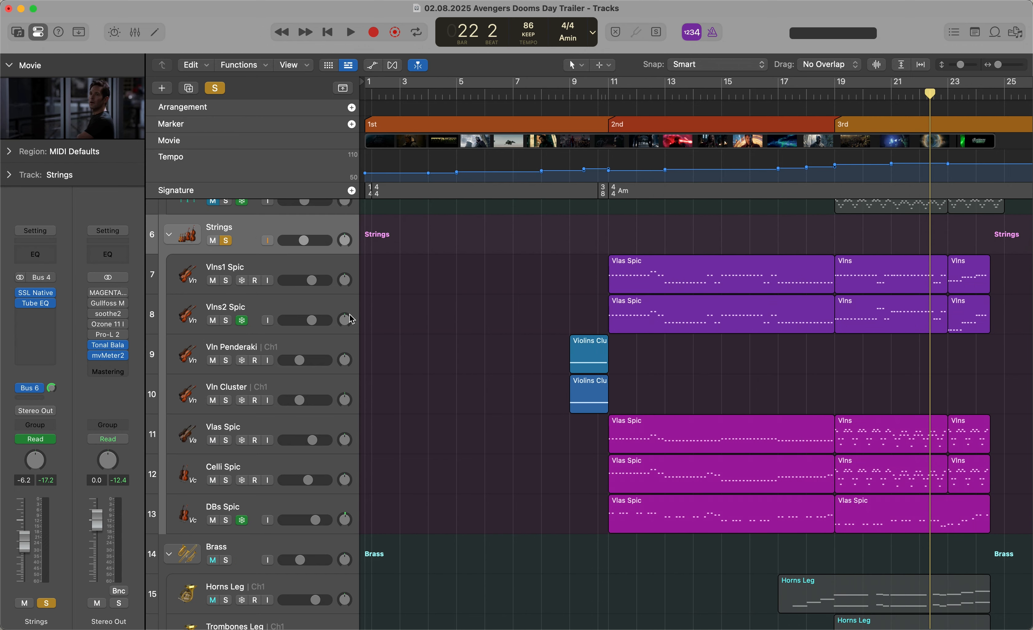
# Play the soloed Strings stack from bar 19 with its Bus 6 send bypassed, then again with the send enabled
pyautogui.click(846, 90)
pyautogui.click(21, 390)
pyautogui.press('space')
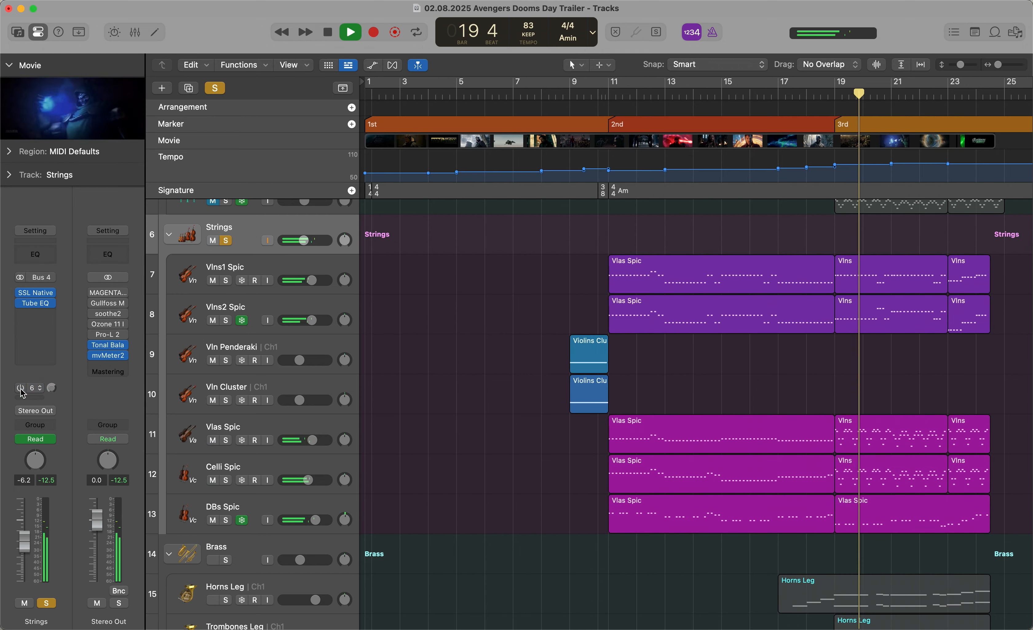
pyautogui.press('space')
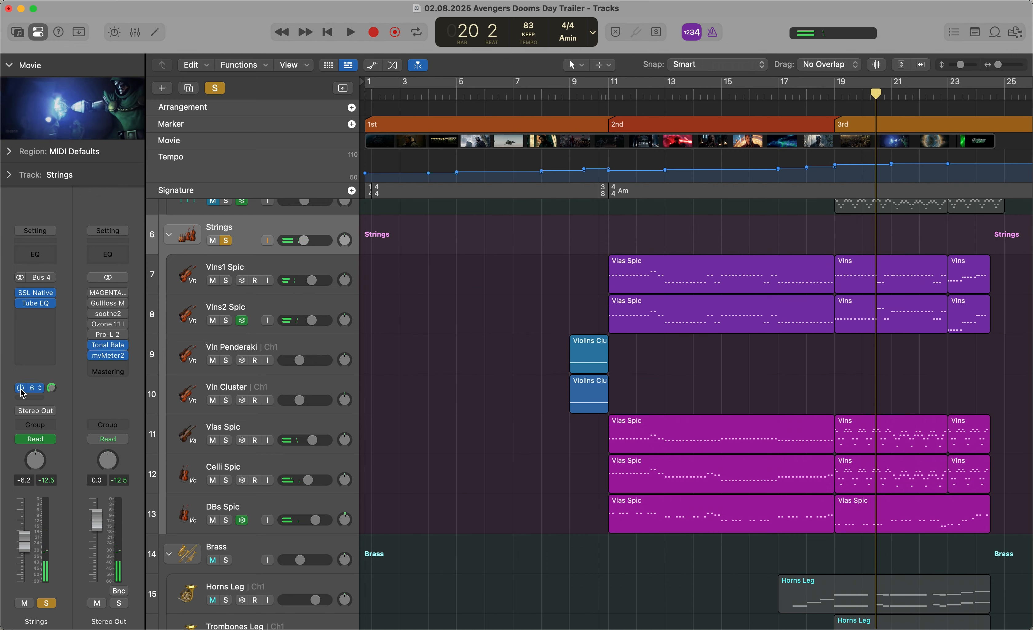
pyautogui.press('space')
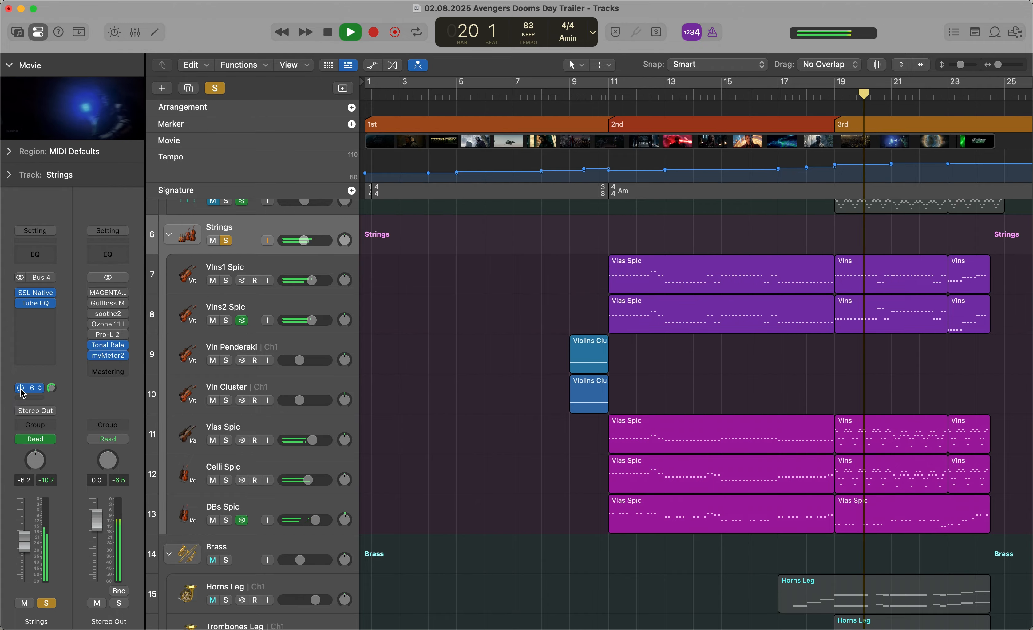
pyautogui.press('space')
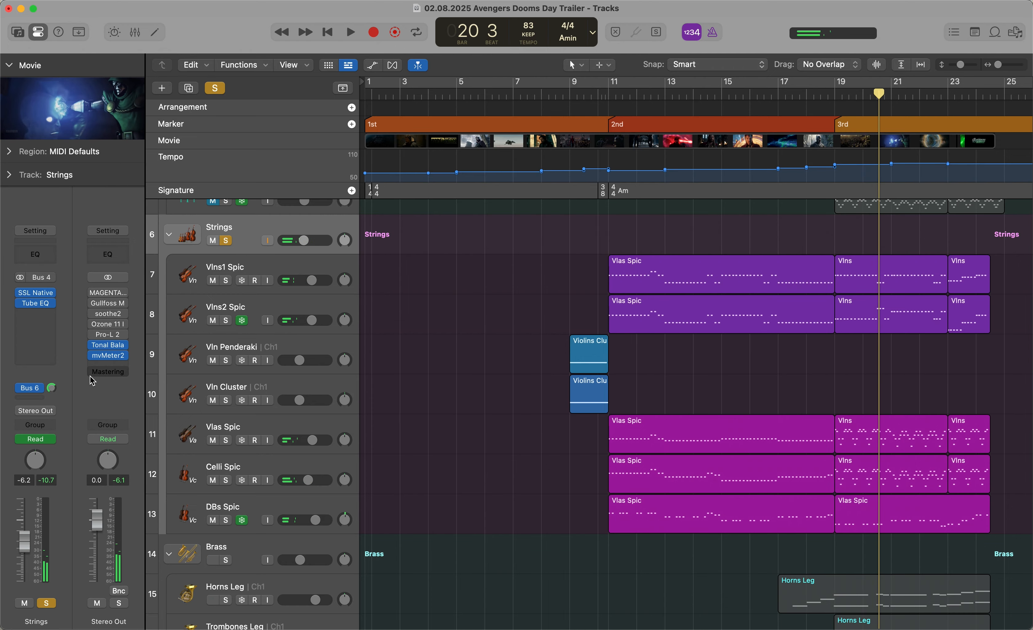
# Inspect the ValhallaRoom reverb on the Orch Rev bus fed by the Strings stack's Bus 6 send, then close it
pyautogui.click(30, 388)
pyautogui.click(108, 355)
pyautogui.click(108, 355)
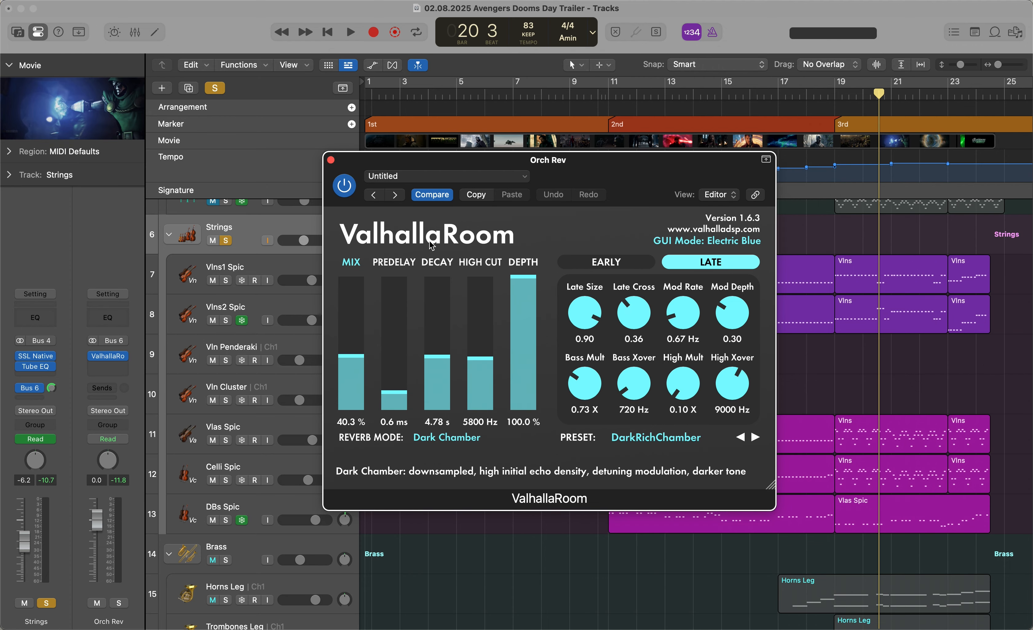
pyautogui.click(331, 160)
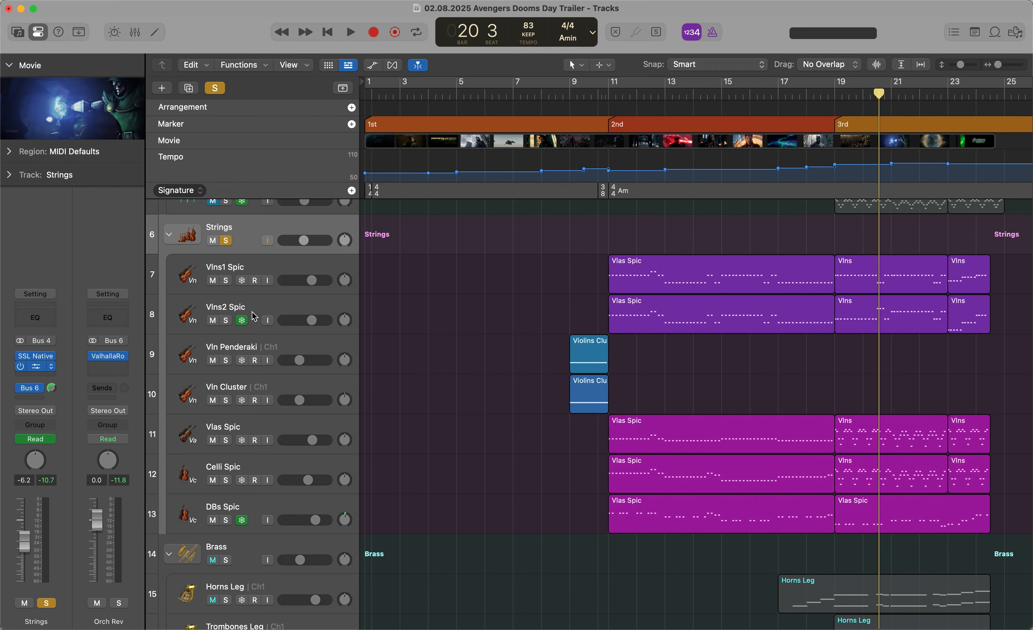
# Open the Strings stack's Vintage Tube EQ, reposition its window to uncover the timeline around bar 19, and bypass the effect
pyautogui.click(36, 367)
pyautogui.moveTo(663, 143); pyautogui.dragTo(737, 143)
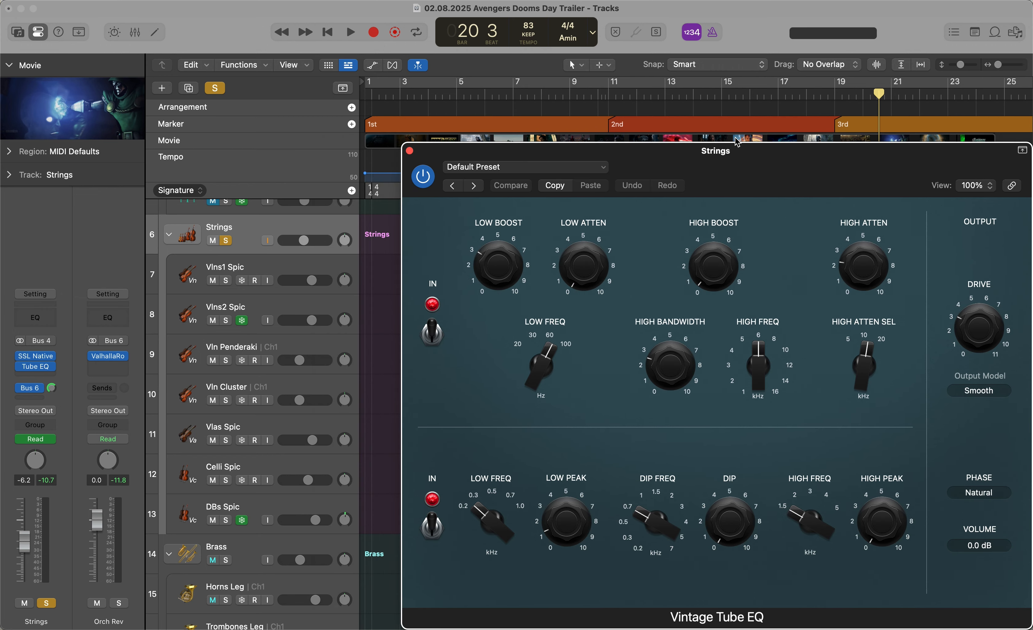
pyautogui.moveTo(834, 159); pyautogui.dragTo(803, 123)
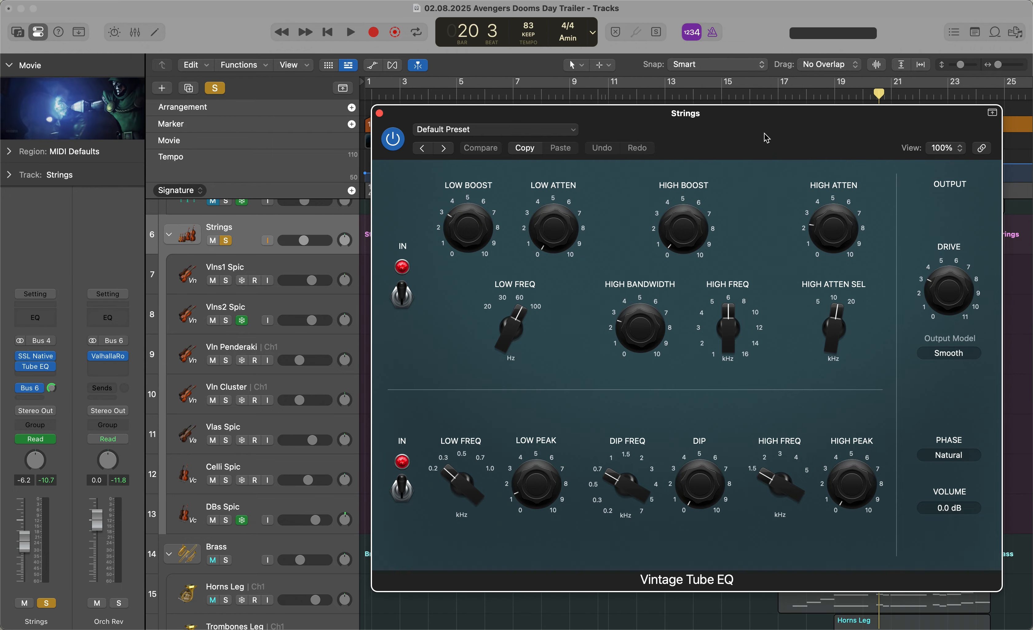
pyautogui.moveTo(767, 139); pyautogui.dragTo(491, 124)
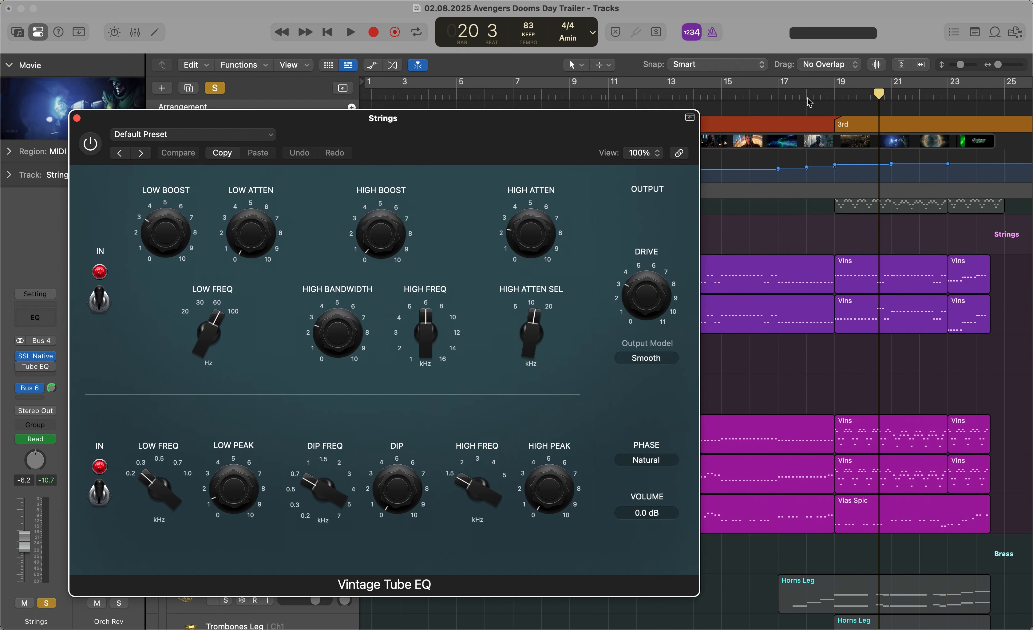
# Play the strings from bar 19 with the Vintage Tube EQ bypassed, then play them again with it enabled
pyautogui.click(839, 97)
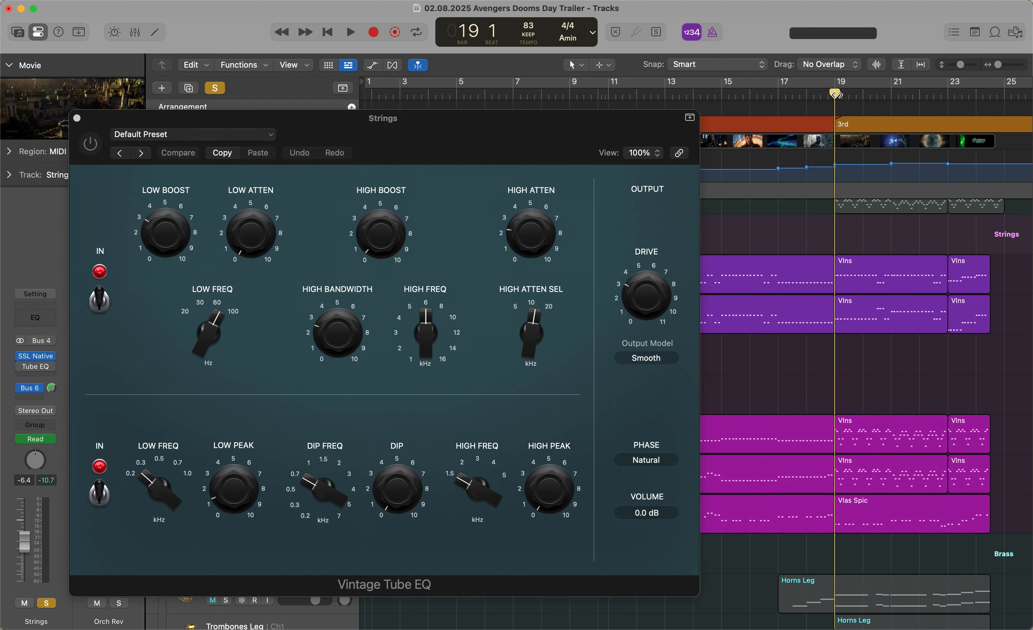
pyautogui.press('space')
pyautogui.moveTo(482, 154); pyautogui.dragTo(752, 115)
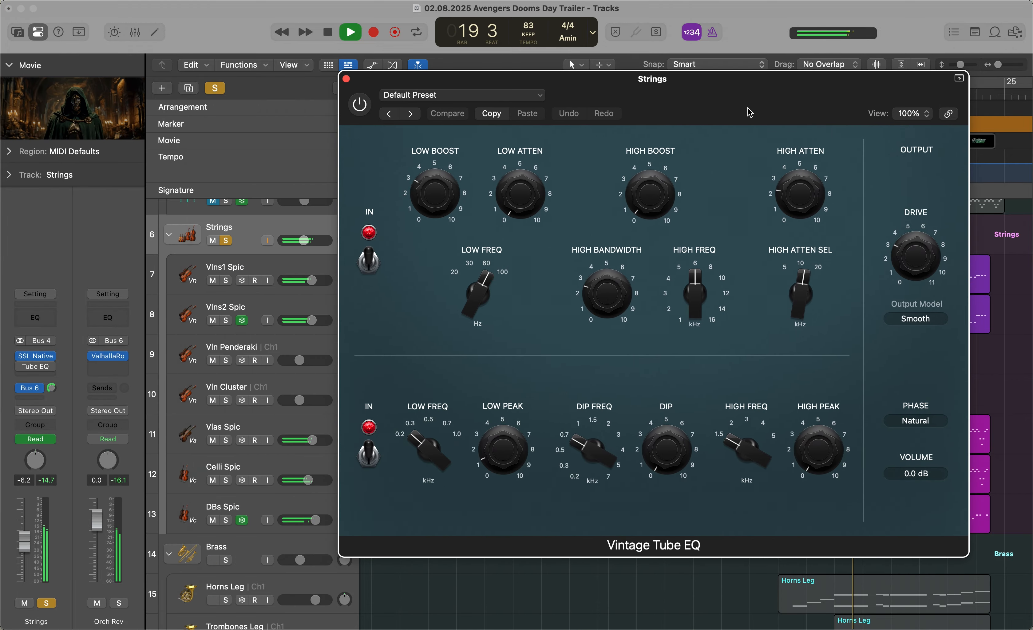
pyautogui.press('space')
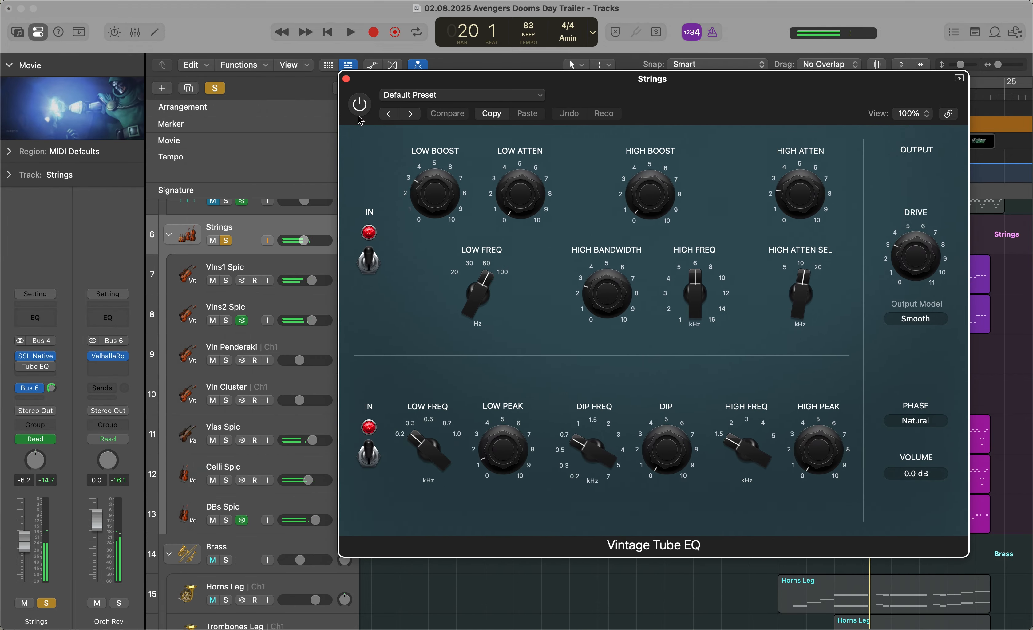
pyautogui.click(359, 111)
pyautogui.press('space')
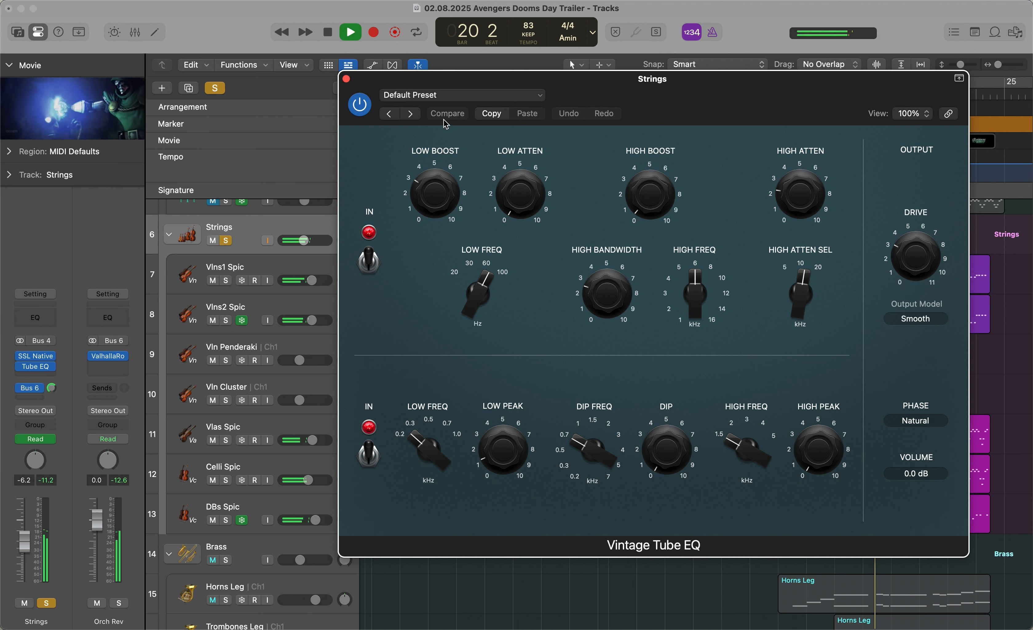
# Toggle the Vintage Tube EQ off and on during playback to compare the strings, leave it enabled and stop
pyautogui.press('space')
pyautogui.press('space')
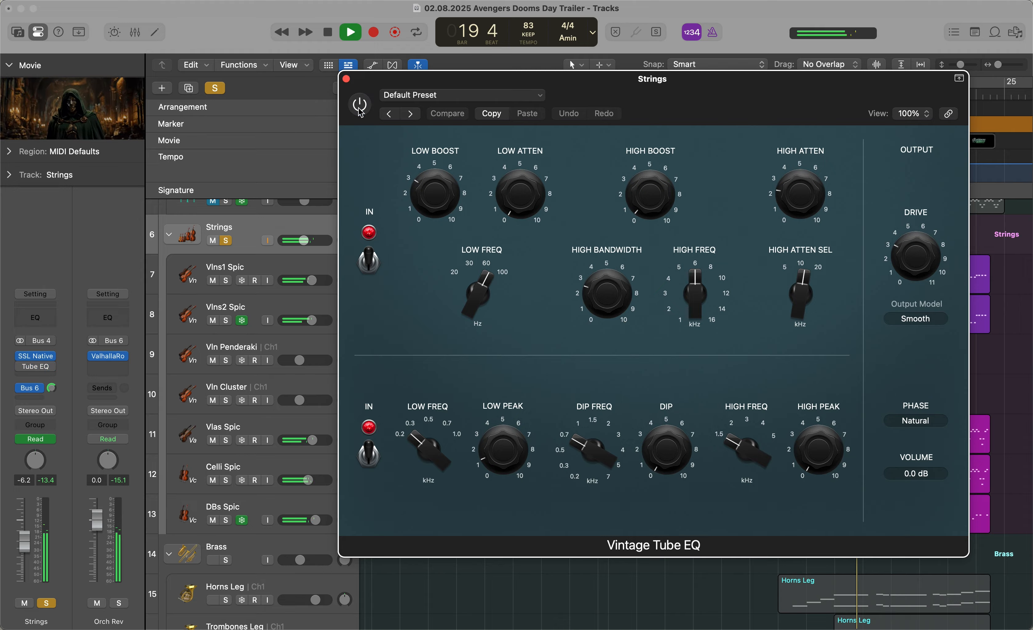
pyautogui.click(360, 111)
pyautogui.click(360, 110)
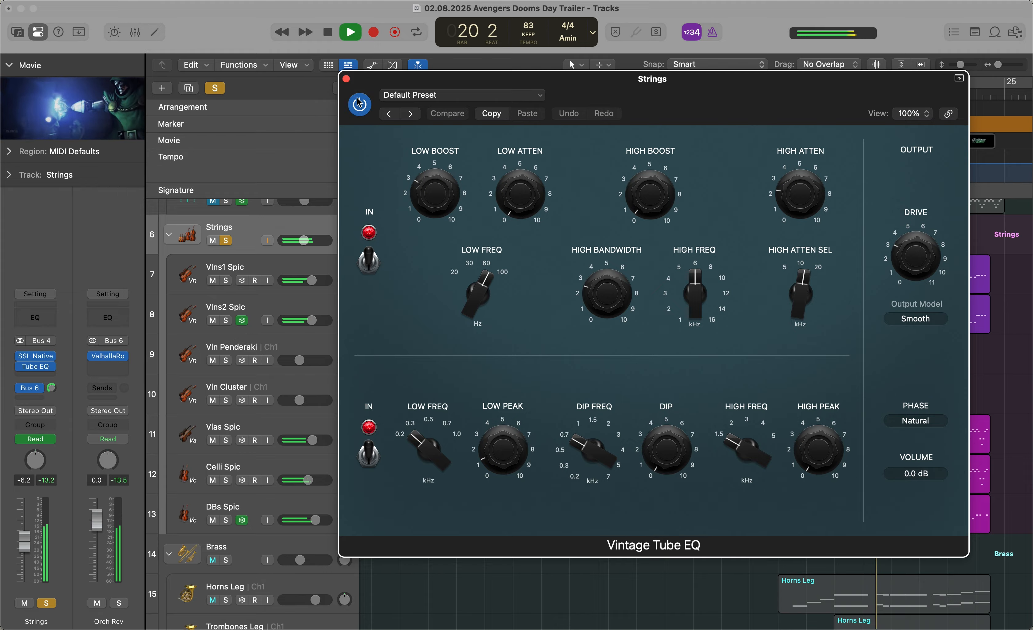
pyautogui.press('space')
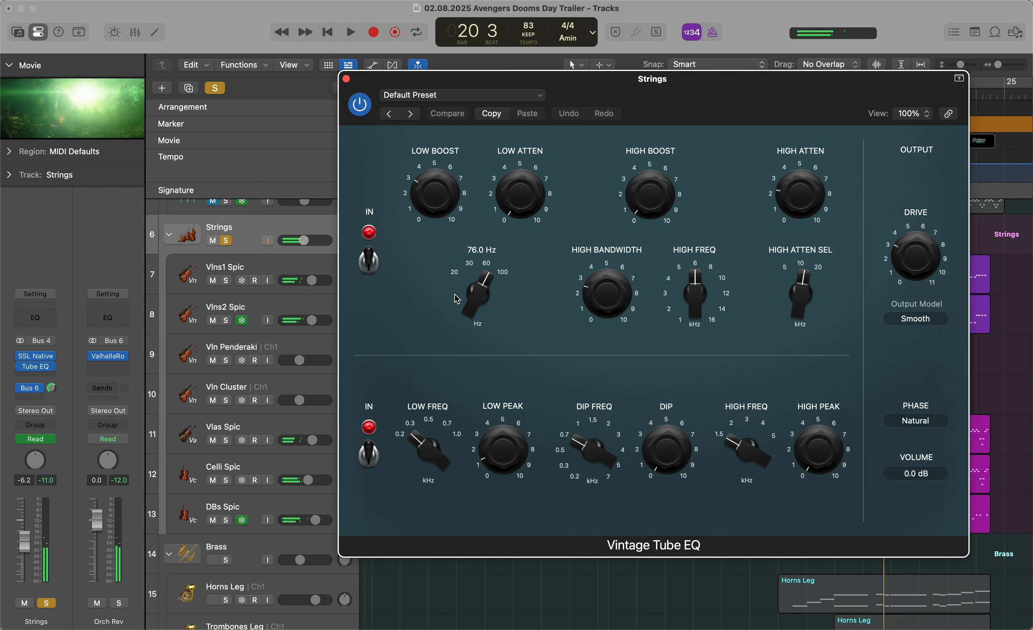
# Review the Strings Vintage Tube EQ's low boost, high attenuation and high boost settings, close it and unsolo the stack
pyautogui.moveTo(410, 199)
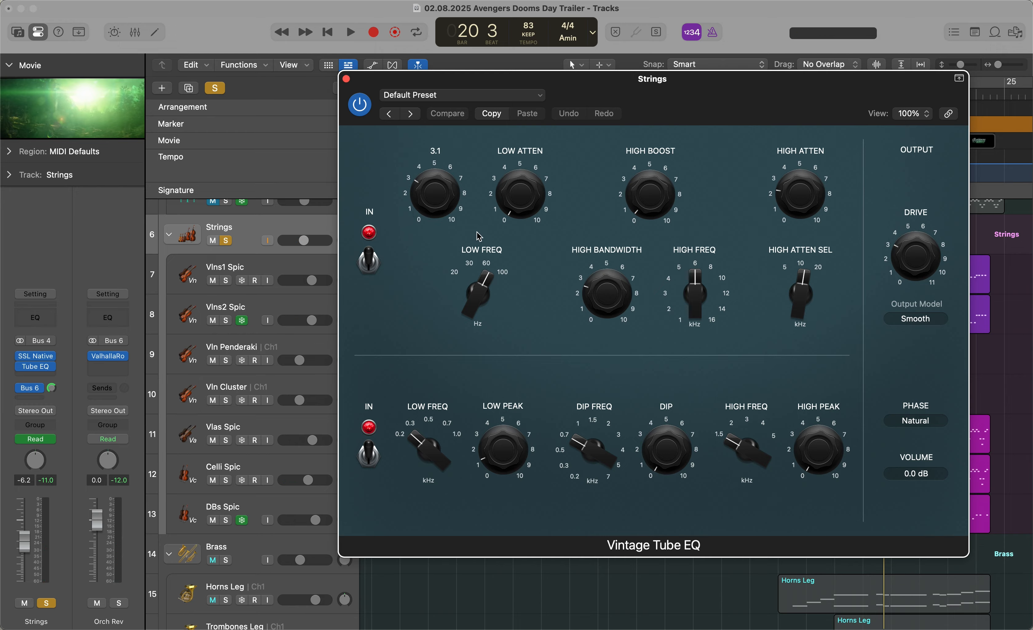
pyautogui.moveTo(812, 198)
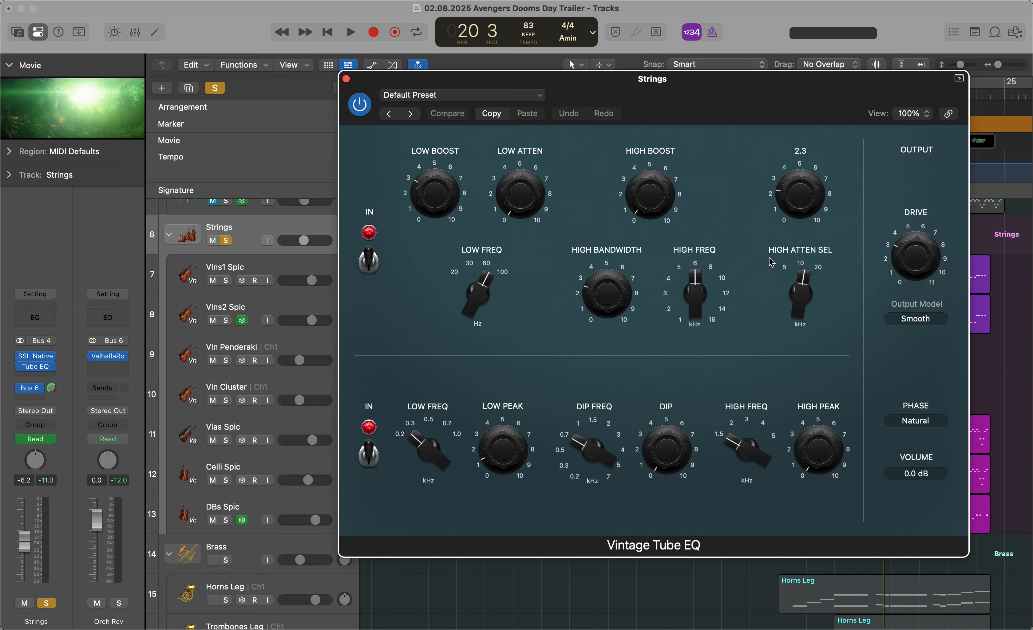
pyautogui.moveTo(728, 297)
pyautogui.moveTo(623, 194)
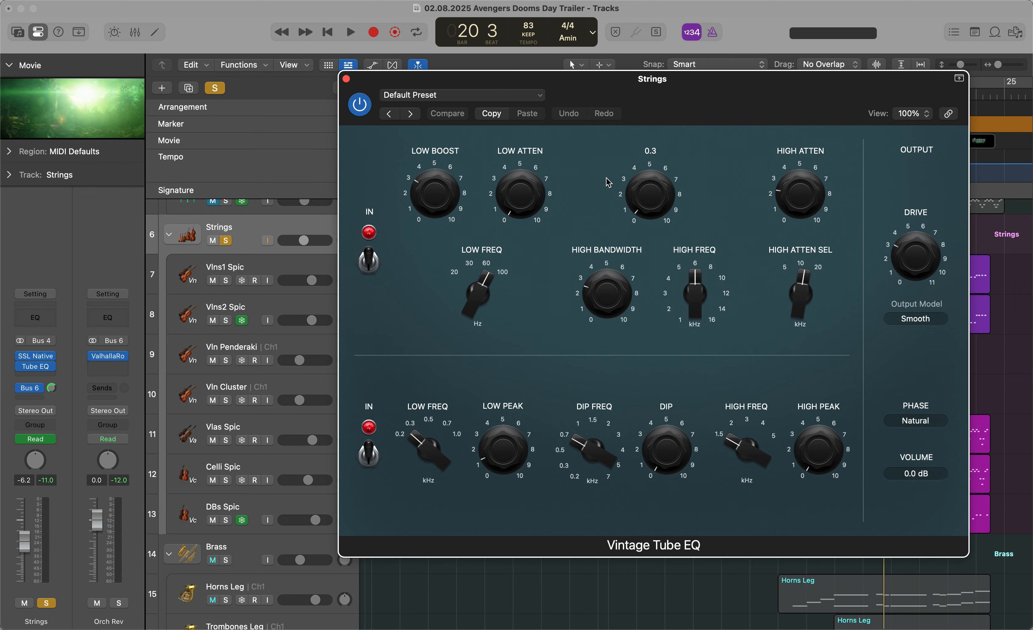
pyautogui.click(346, 79)
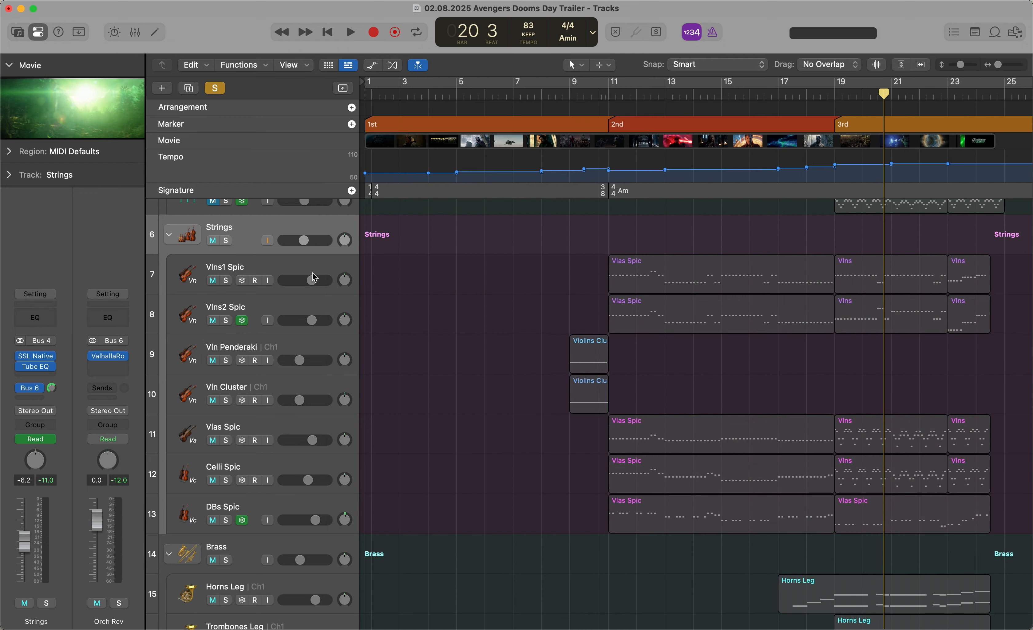
# Select the Percussion stack and inspect its Vintage Tube EQ and SSLComp compressor, closing each one
pyautogui.scroll(-6, 416, 278)
pyautogui.click(300, 327)
pyautogui.scroll(-4, 293, 344)
pyautogui.click(282, 381)
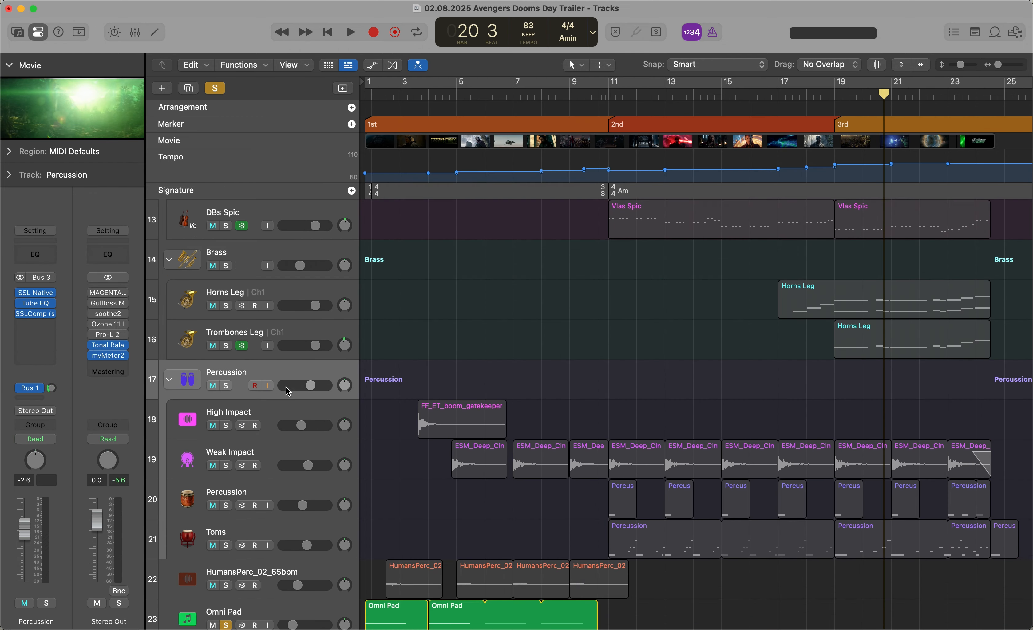
pyautogui.scroll(-2, 282, 381)
pyautogui.press('v')
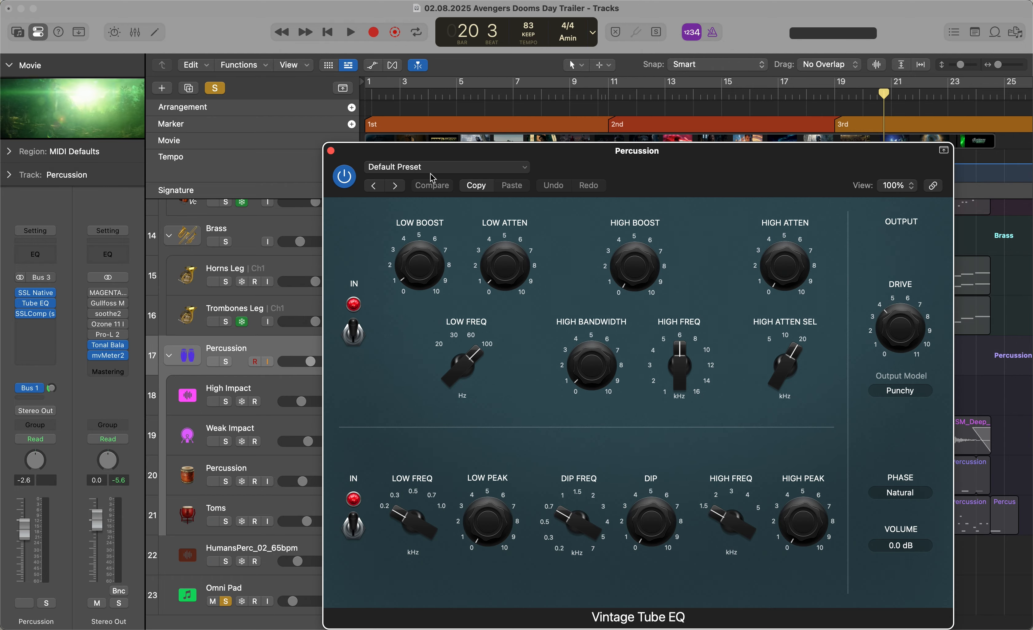
pyautogui.click(328, 148)
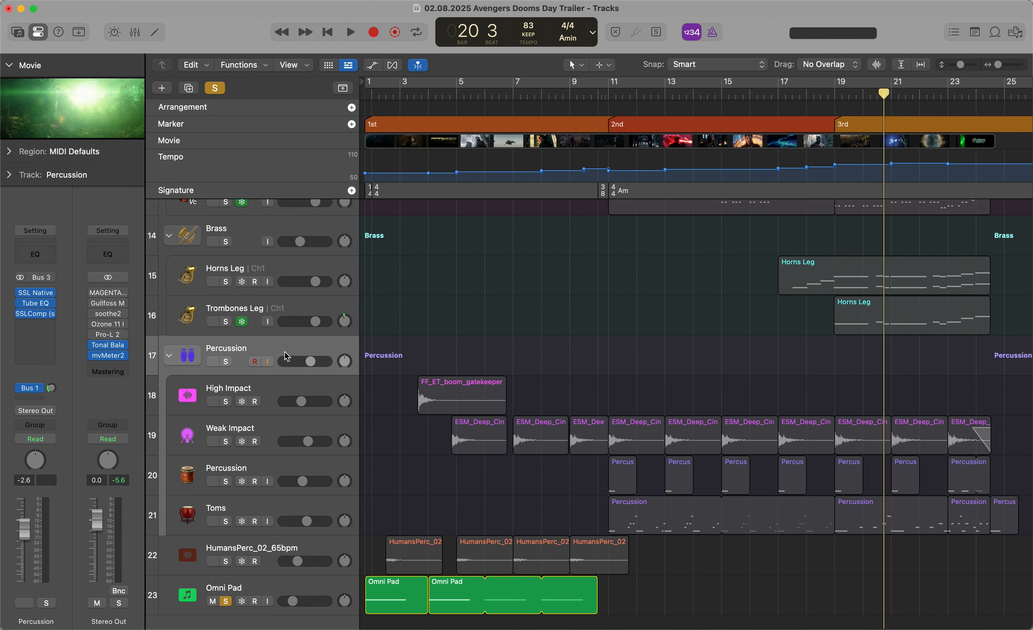
pyautogui.click(35, 314)
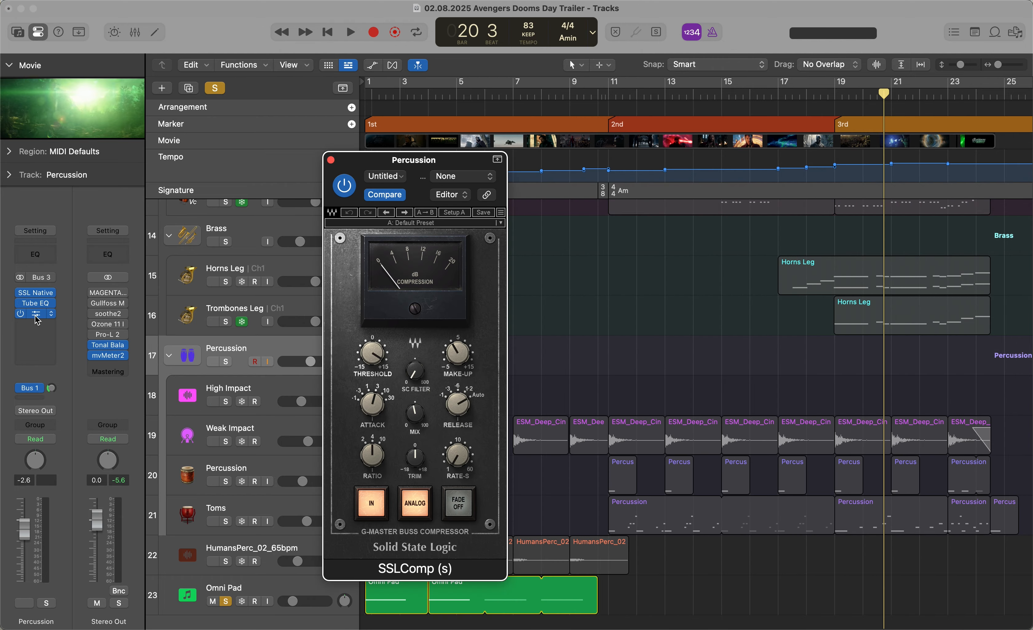
pyautogui.click(330, 160)
# Clear the remaining track solo, select the Piano stack and deselect all regions
pyautogui.scroll(15, 439, 278)
pyautogui.click(248, 294)
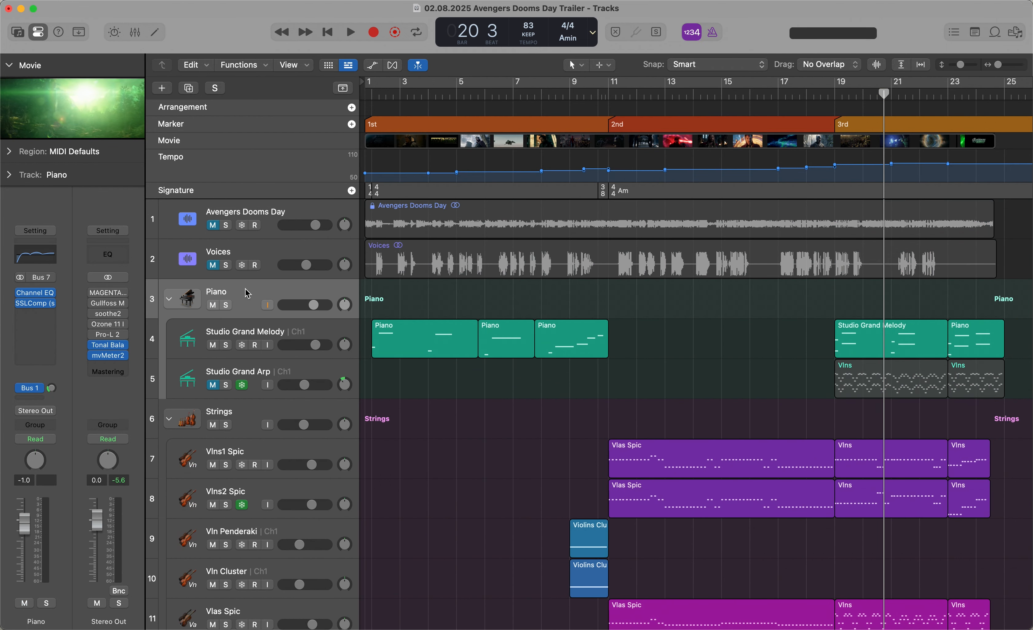
pyautogui.moveTo(111, 300)
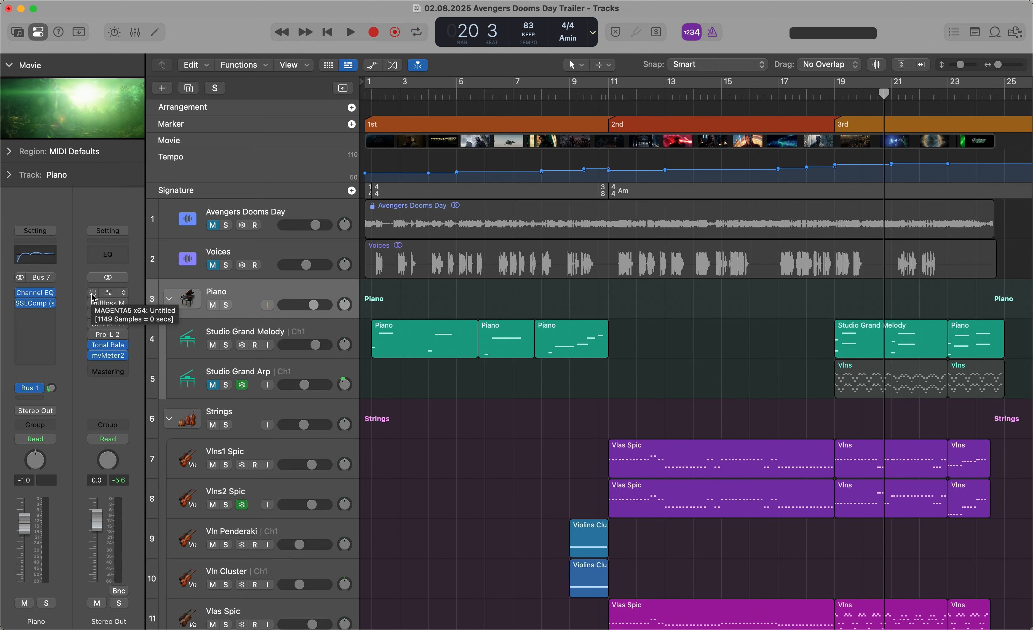
pyautogui.click(750, 287)
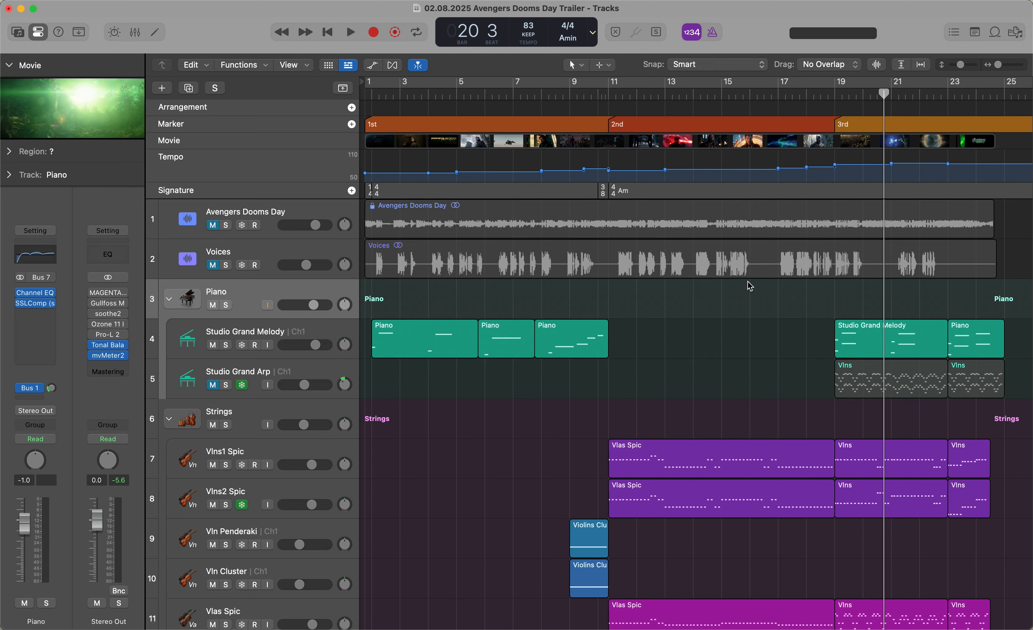
# Play the full mix from bar 19 with MAGENTA5 bypassed on the Stereo Out, then stop
pyautogui.click(835, 97)
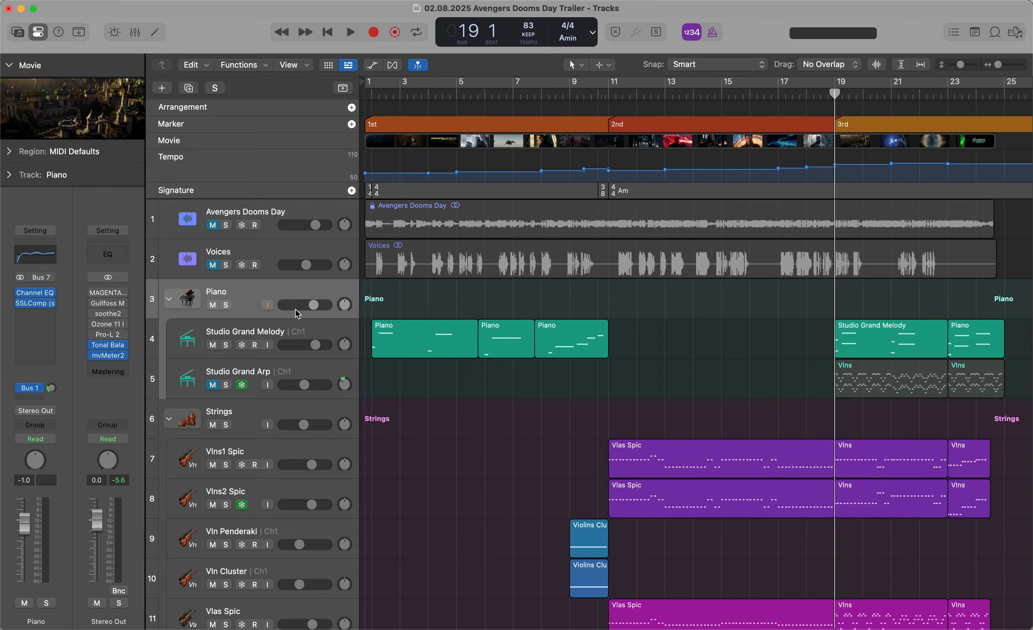
pyautogui.click(92, 293)
pyautogui.press('space')
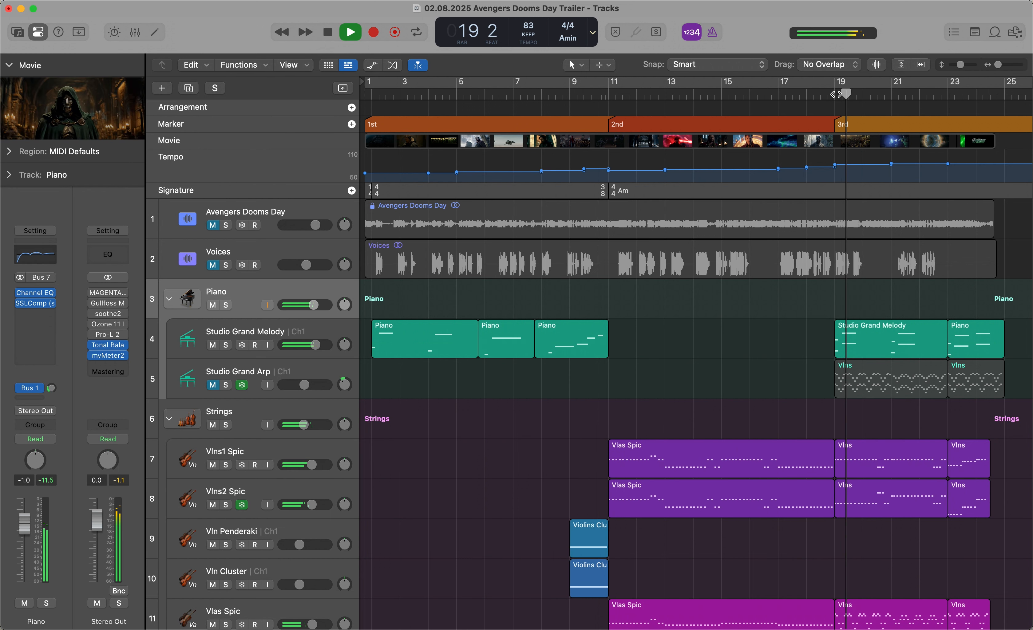
pyautogui.press('space')
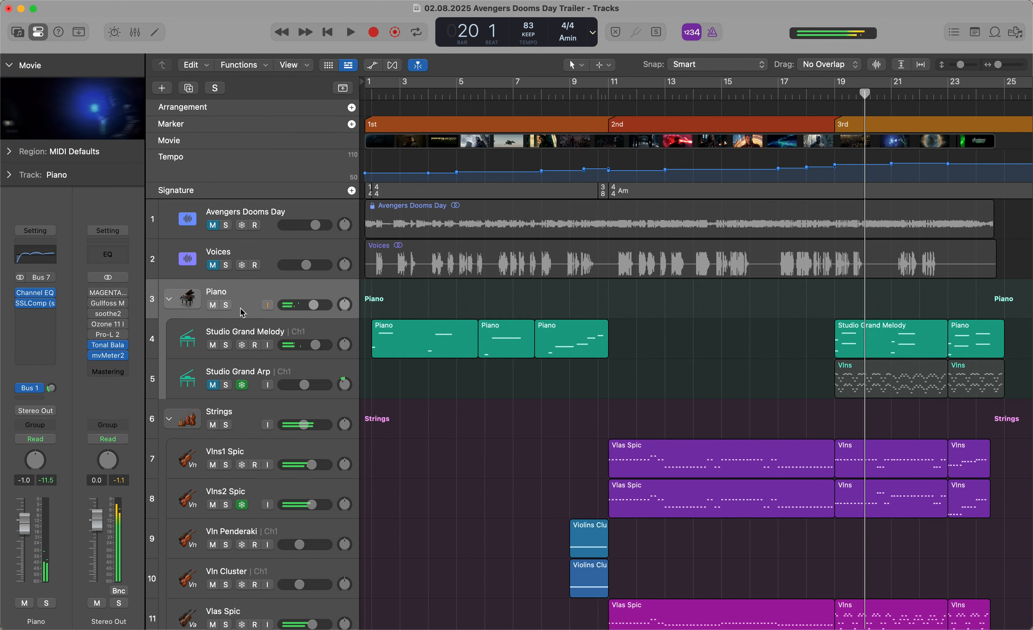
# Enable MAGENTA5 on the Stereo Out, open it for inspection and move its window clear of the bar 19 regions
pyautogui.moveTo(109, 310)
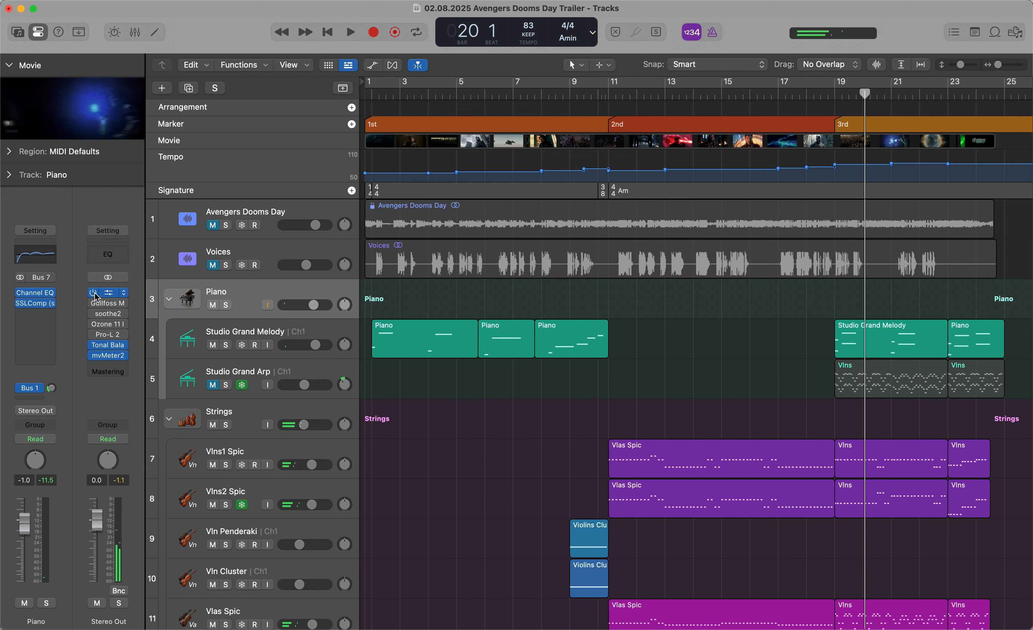
pyautogui.click(109, 296)
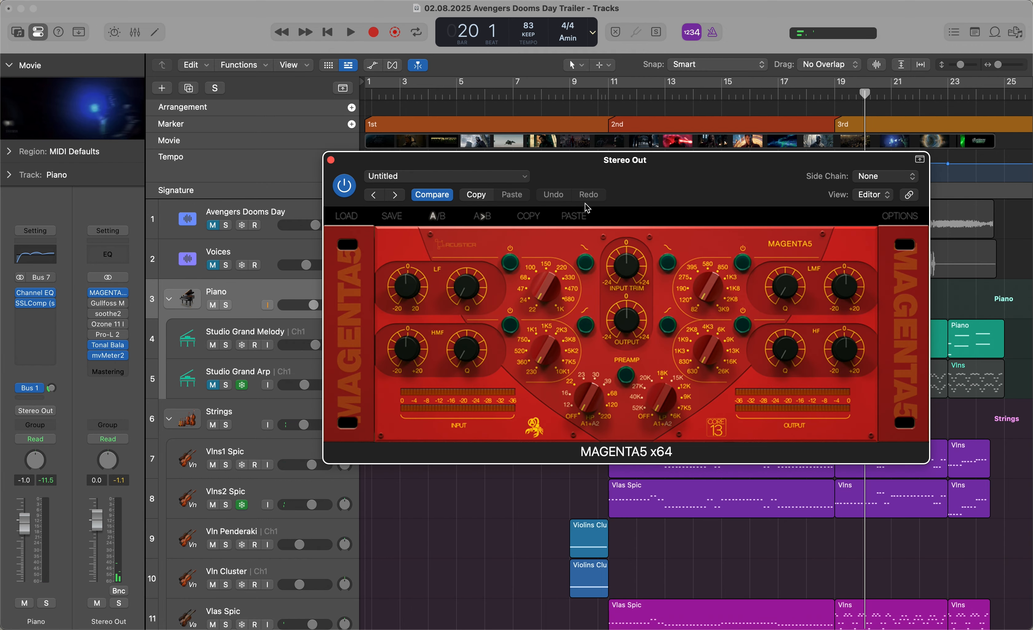
pyautogui.moveTo(658, 165); pyautogui.dragTo(386, 188)
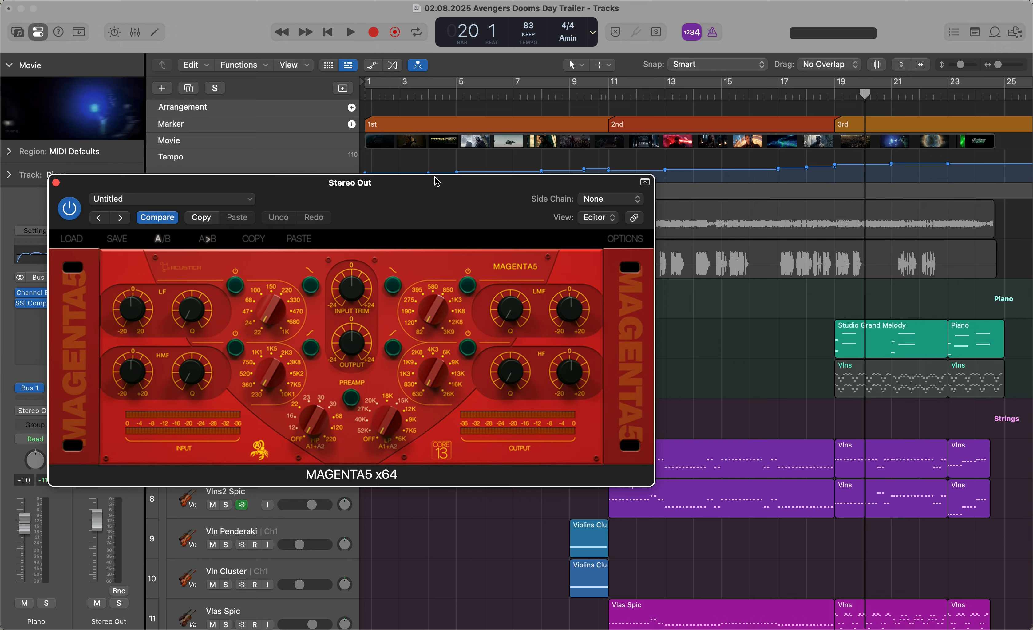
# Compare the mix from bar 19 with MAGENTA5 bypassed and enabled on the Stereo Out, leave it enabled and close it
pyautogui.moveTo(443, 196); pyautogui.dragTo(518, 124)
pyautogui.click(832, 102)
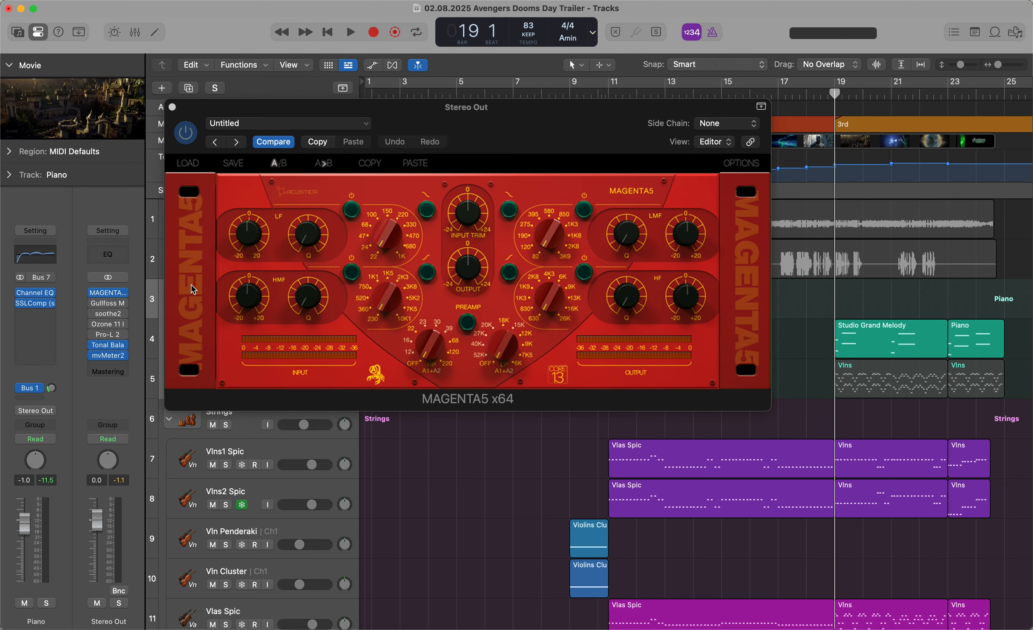
pyautogui.press('space')
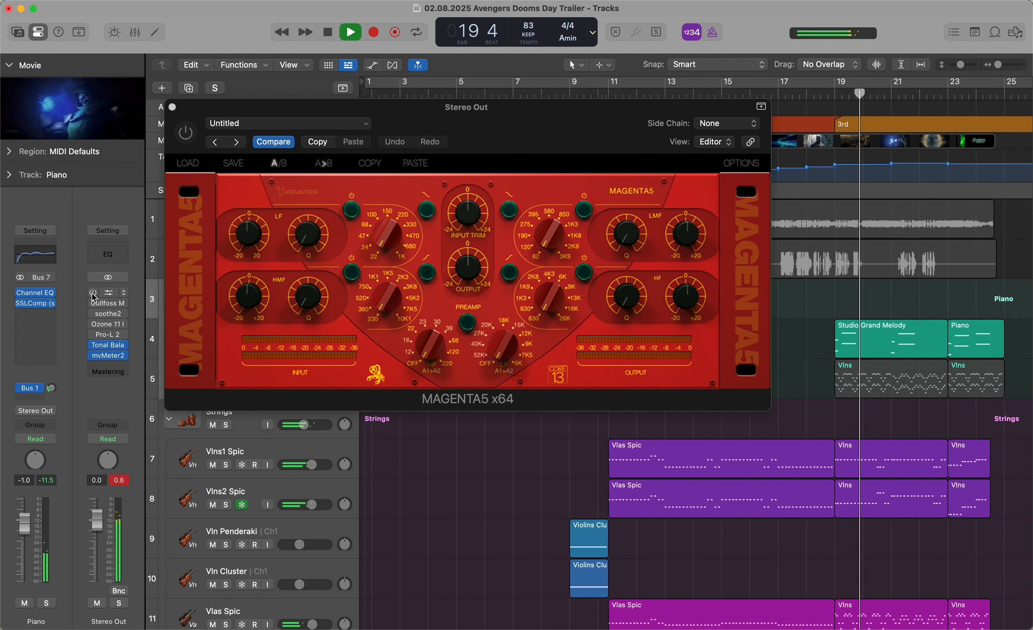
pyautogui.press('space')
pyautogui.click(93, 294)
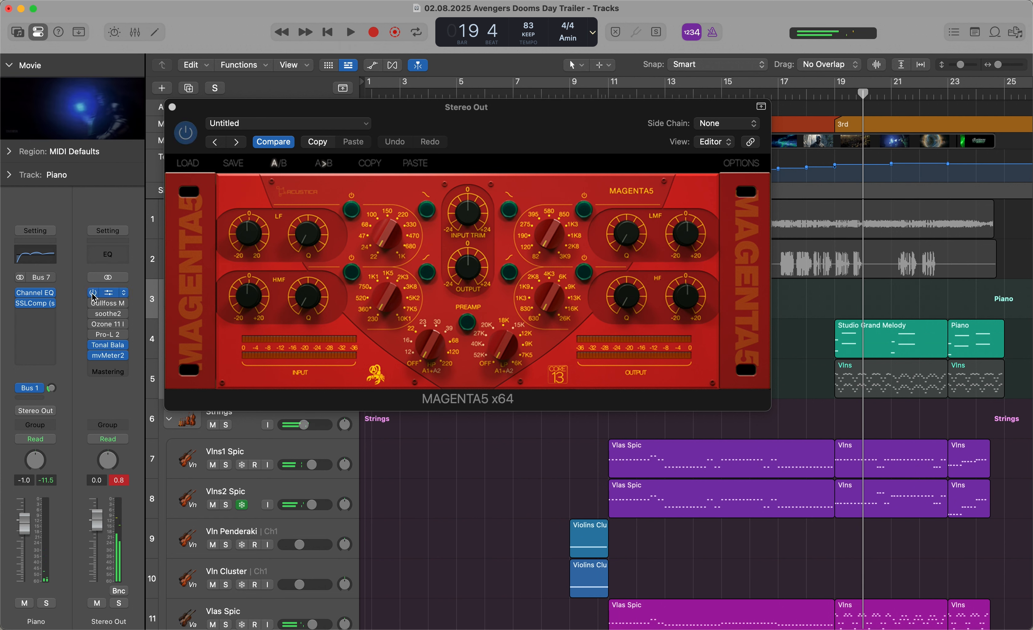
pyautogui.press('space')
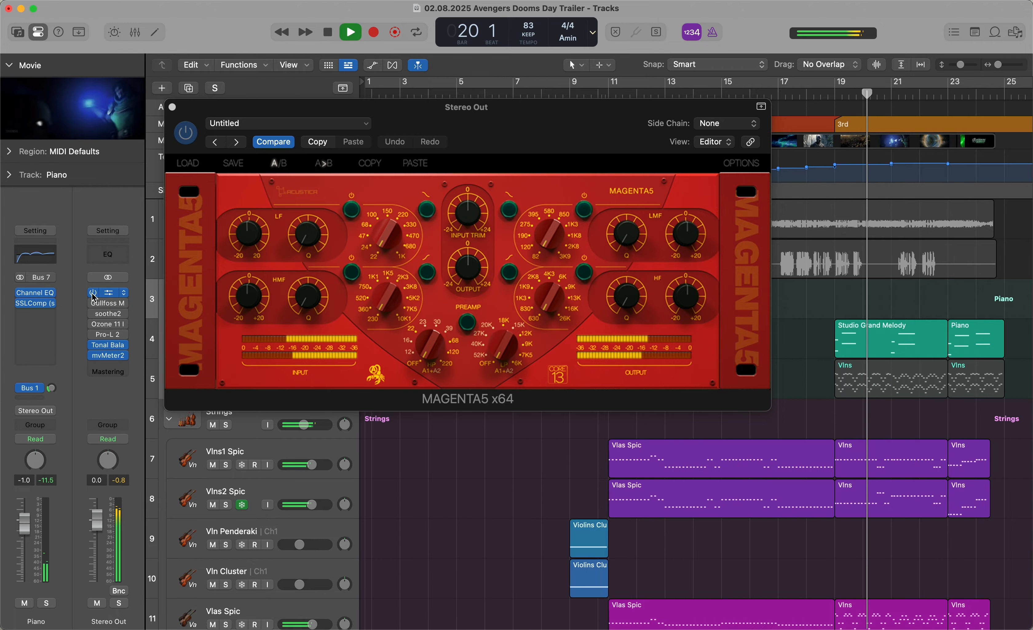
pyautogui.press('space')
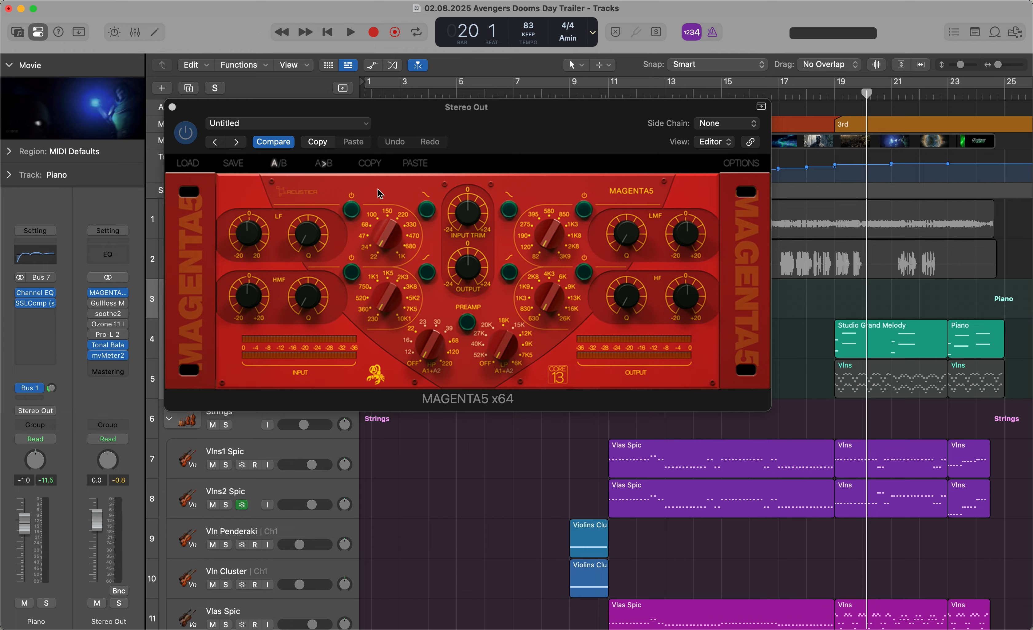
pyautogui.click(172, 108)
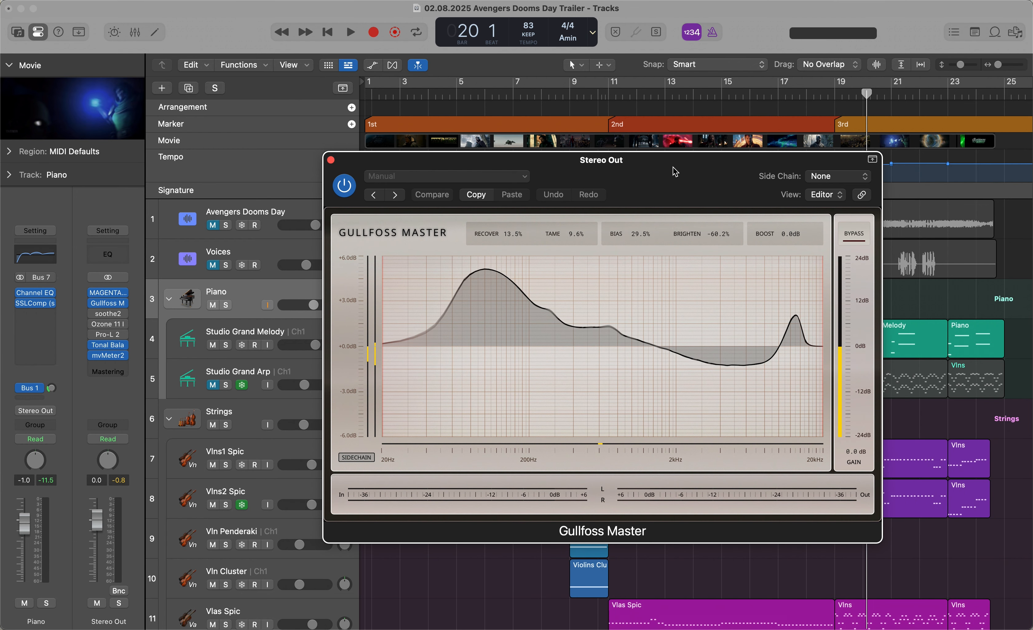
# Play the mix from bar 19 with Gullfoss Master bypassed on the Stereo Out, stop playback and enable the plug-in
pyautogui.moveTo(676, 168); pyautogui.dragTo(626, 166)
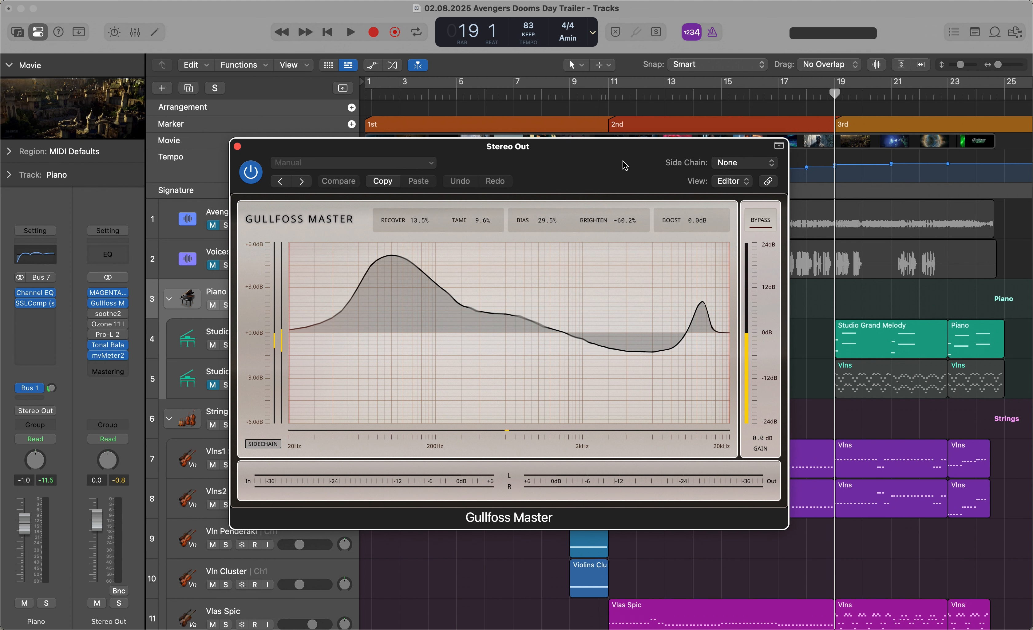
pyautogui.click(93, 303)
pyautogui.press('space')
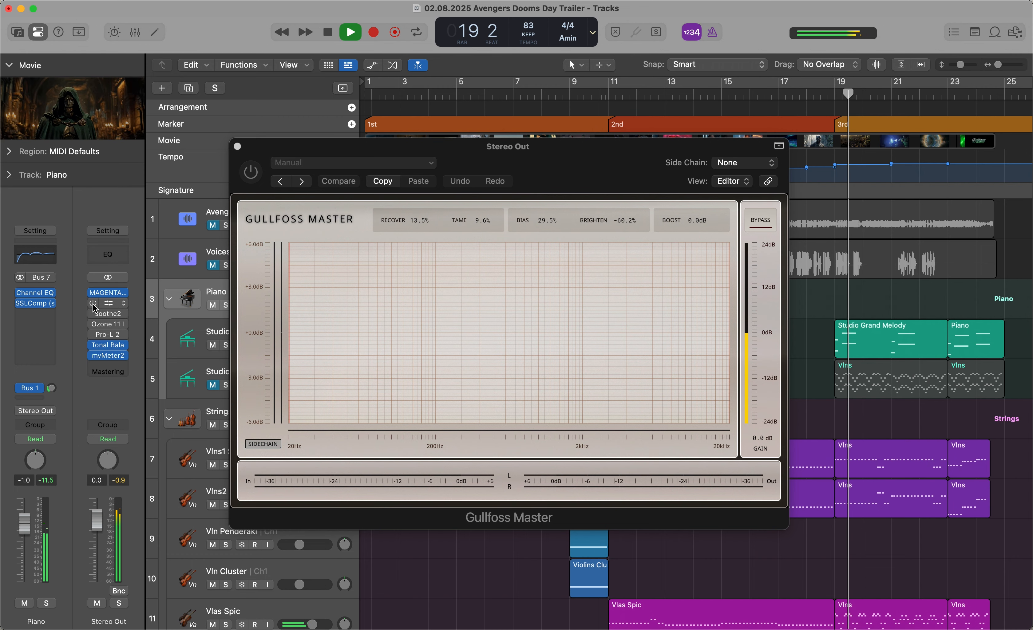
pyautogui.press('space')
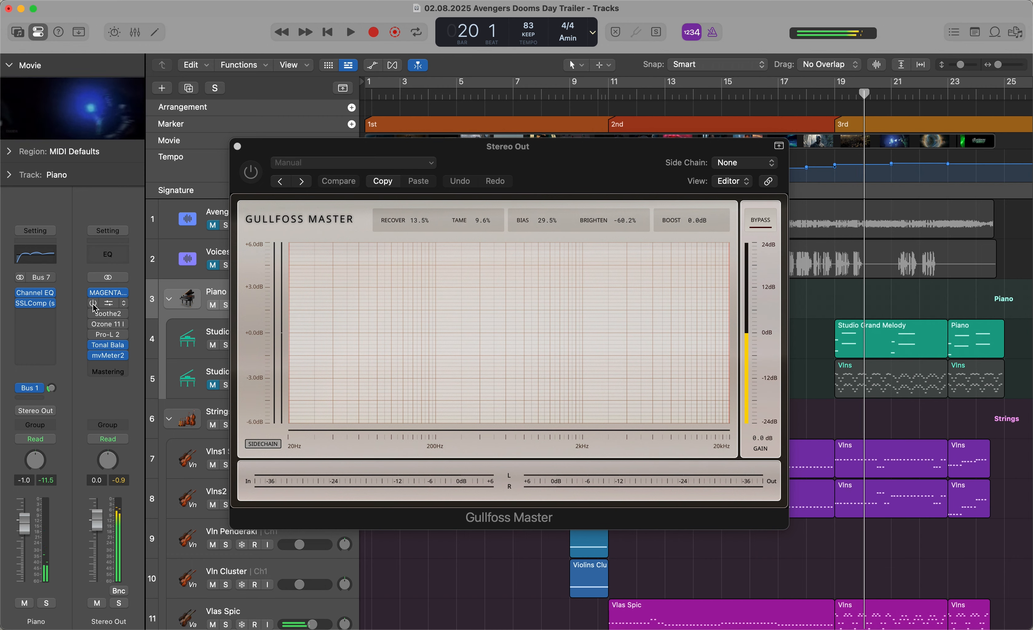
pyautogui.click(93, 304)
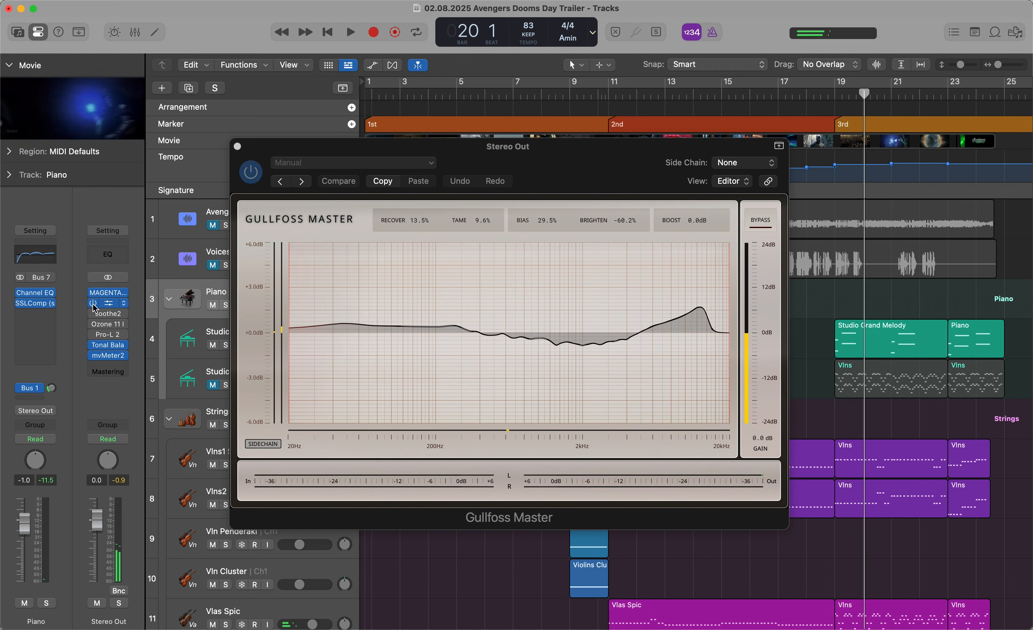
# Audition Gullfoss Master from bar 19, bypassing and re-enabling it during playback, then stop and close it
pyautogui.press('space')
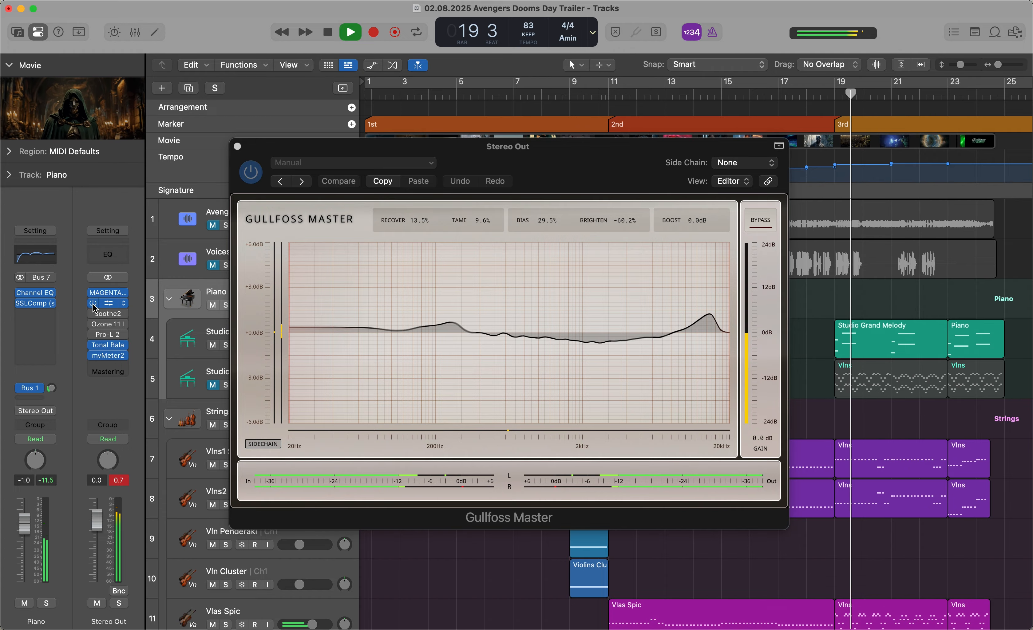
pyautogui.click(94, 304)
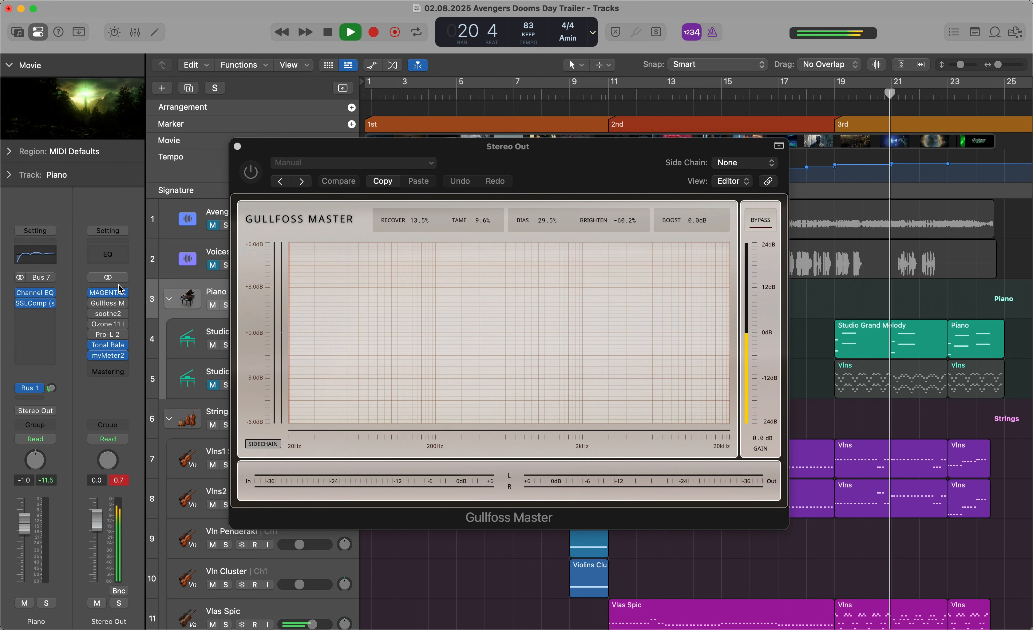
pyautogui.click(94, 304)
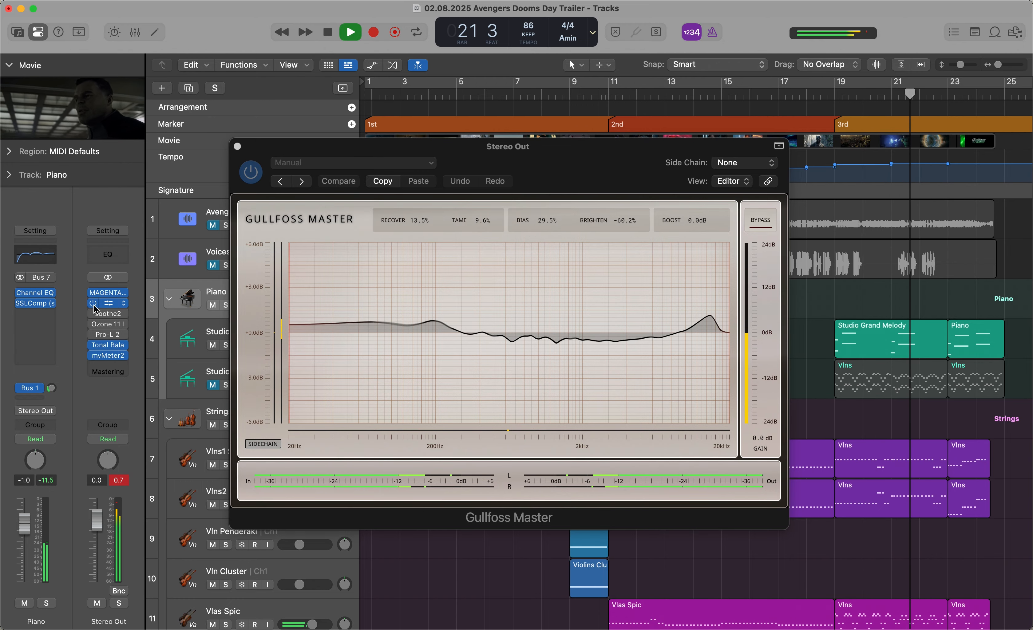
pyautogui.press('space')
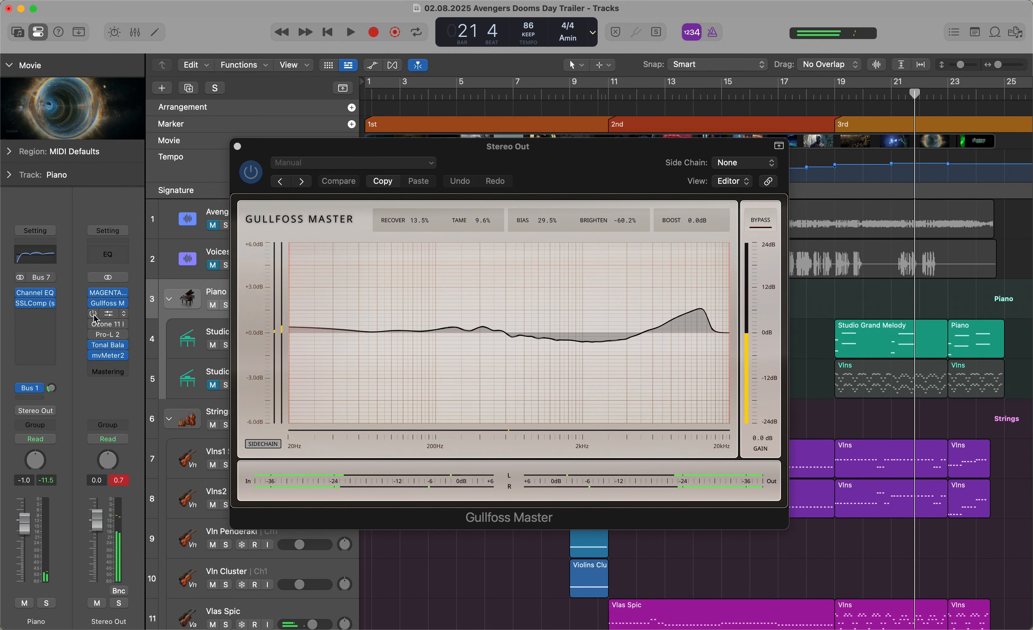
pyautogui.click(229, 160)
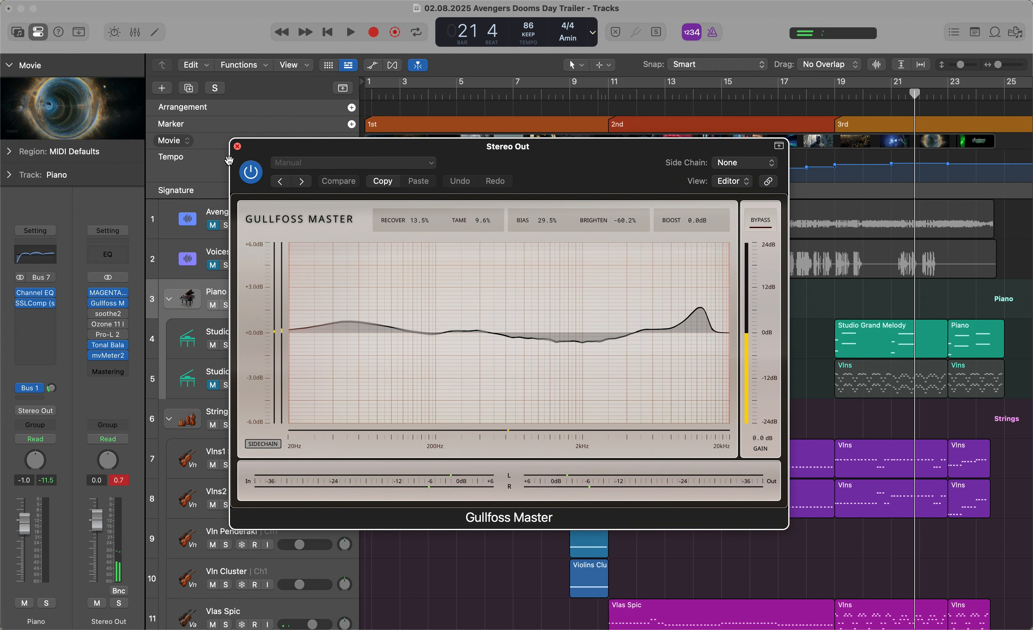
pyautogui.click(237, 147)
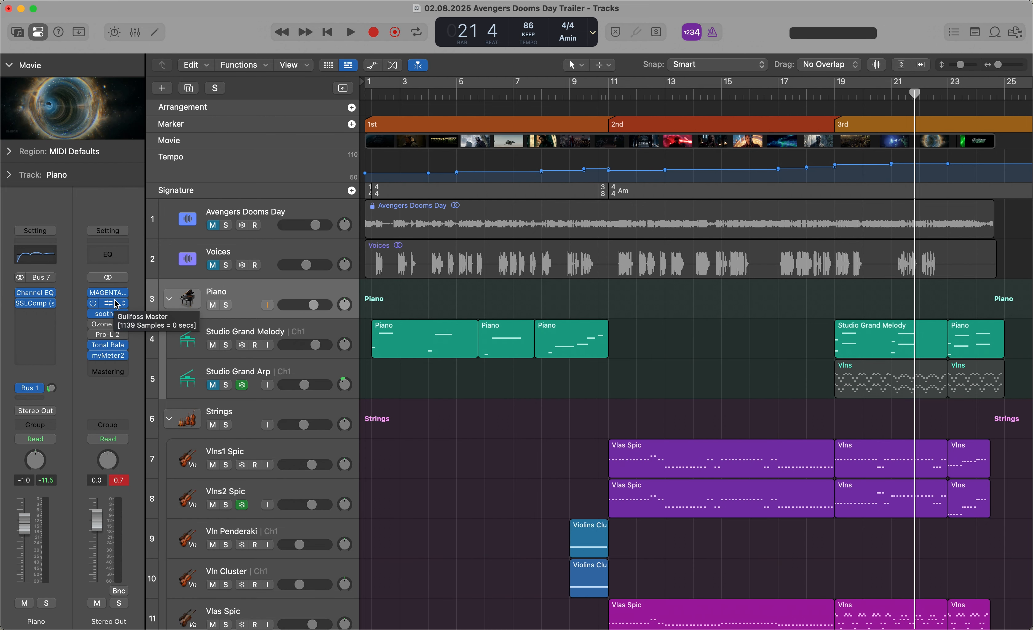
# Open soothe2 on the Stereo Out, compare the mix from bar 19 with it bypassed and enabled, and leave it enabled
pyautogui.click(109, 319)
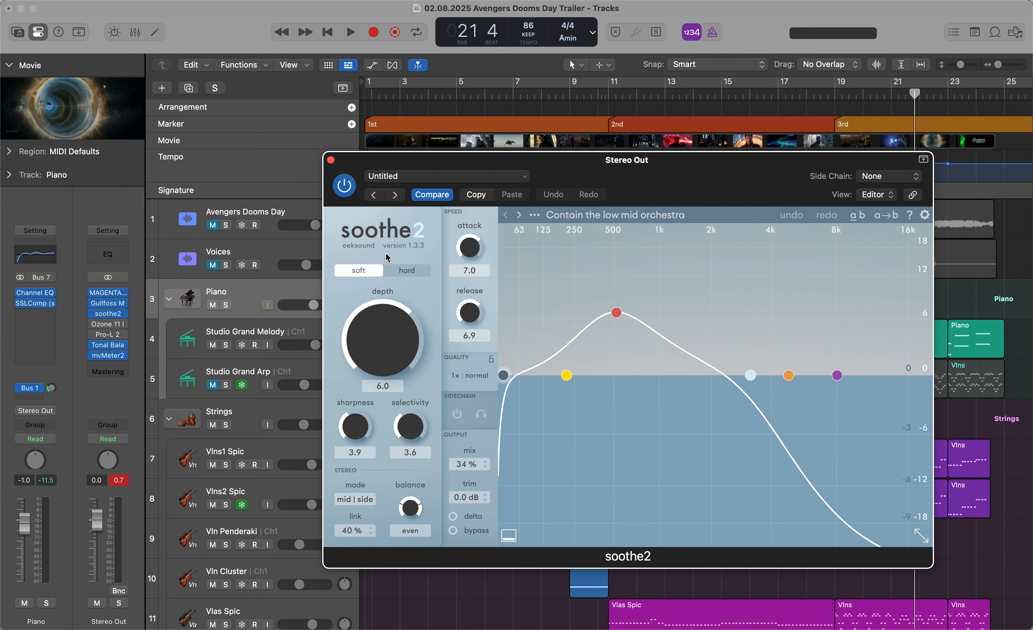
pyautogui.press('space')
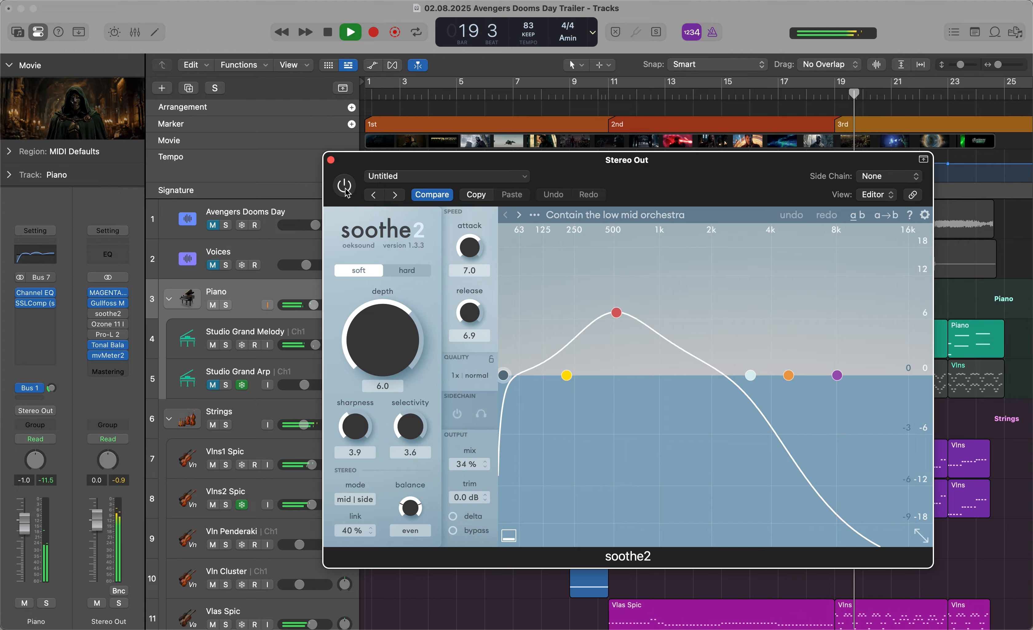
pyautogui.press('space')
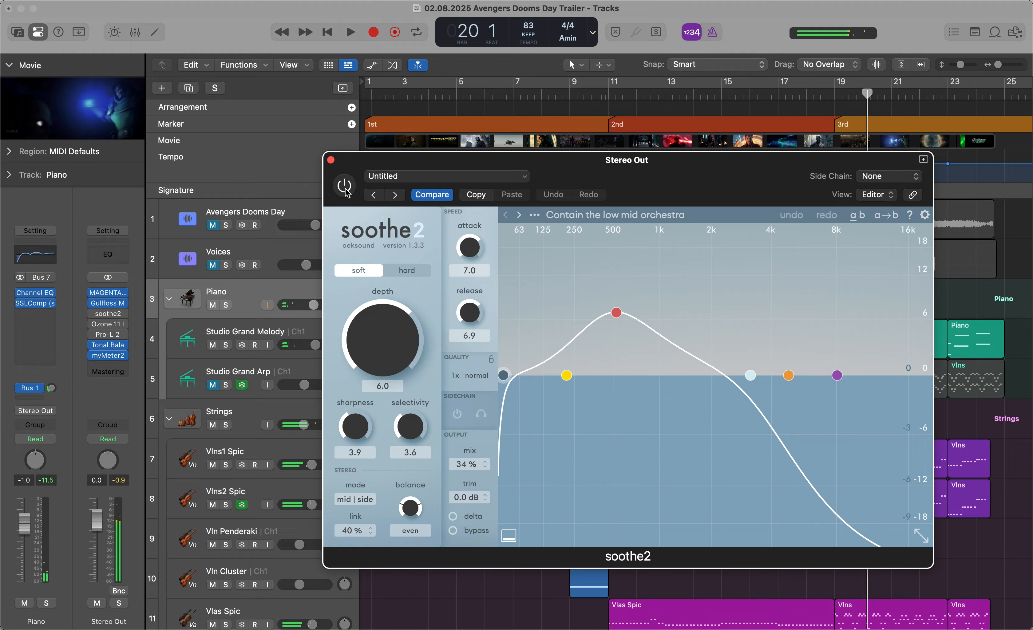
pyautogui.click(344, 187)
pyautogui.press('space')
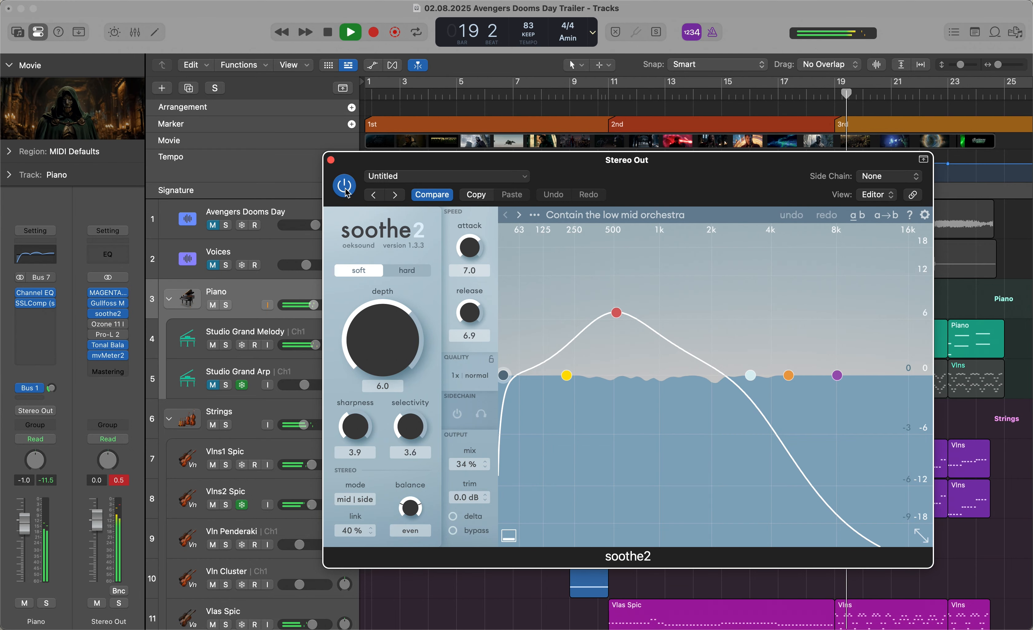
pyautogui.click(347, 191)
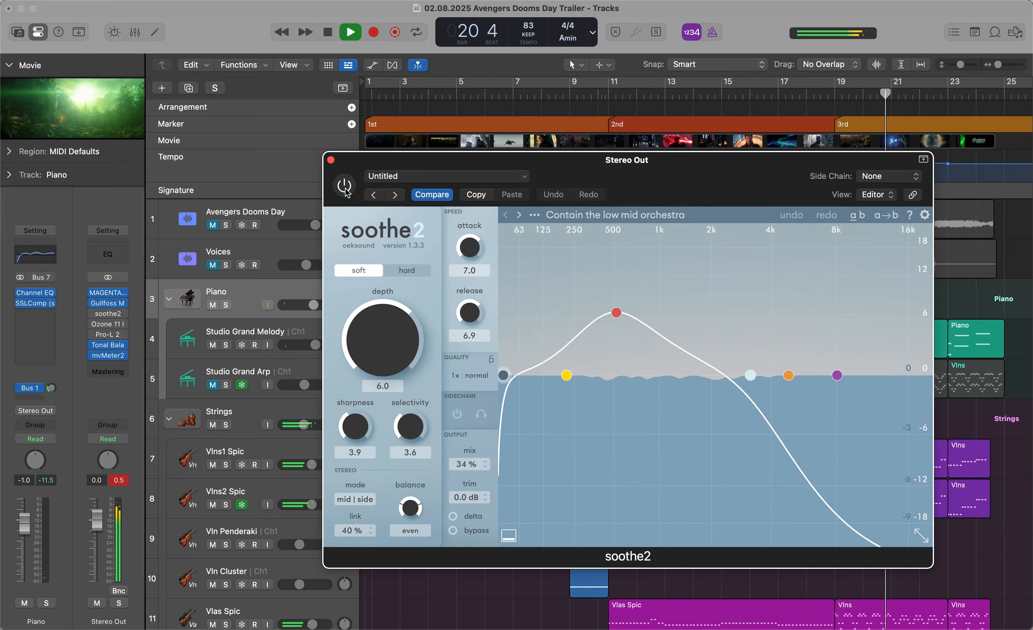
pyautogui.click(346, 190)
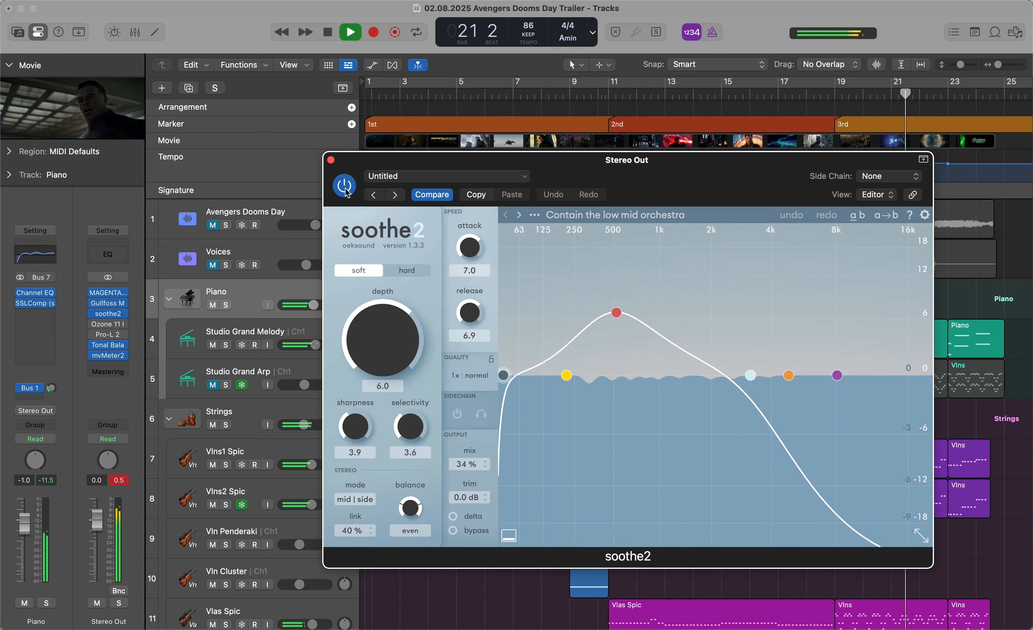
pyautogui.press('space')
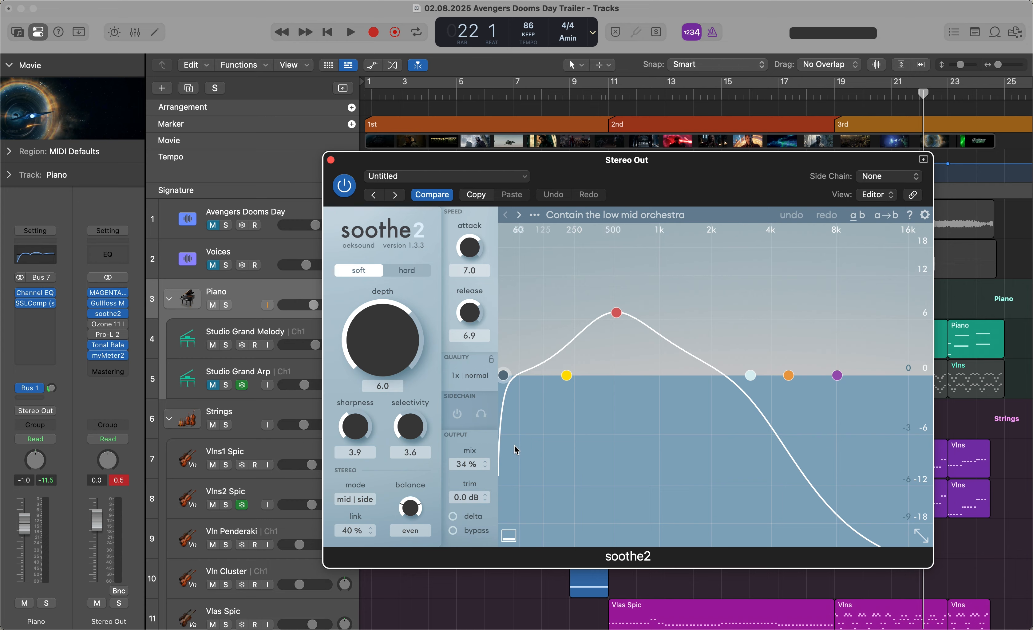
# Select band 3 at 521 Hz in soothe2 and audition its frequency area with listen mode
pyautogui.click(617, 315)
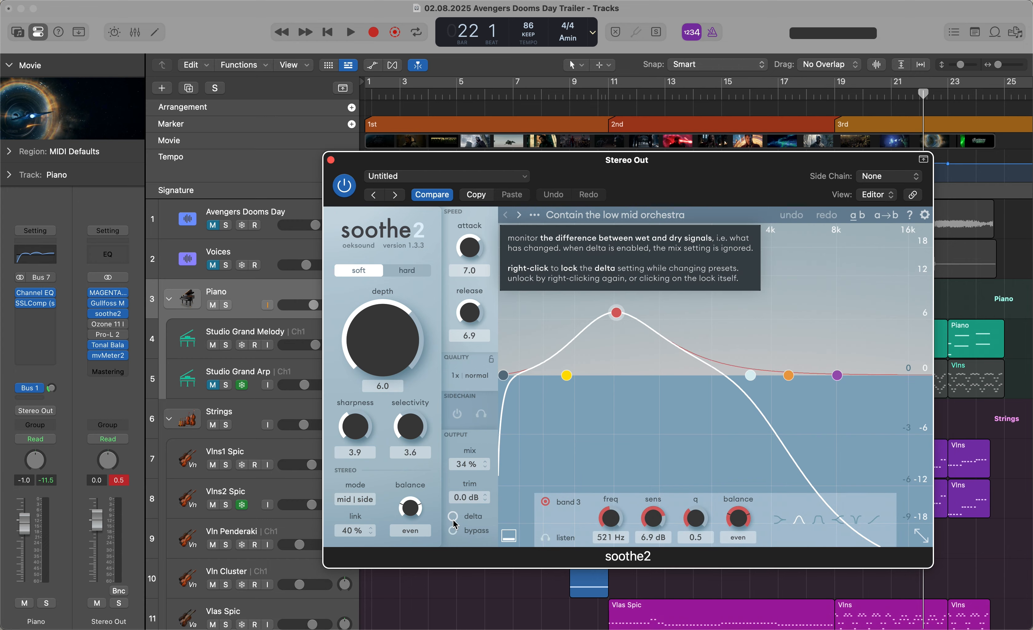
pyautogui.click(549, 542)
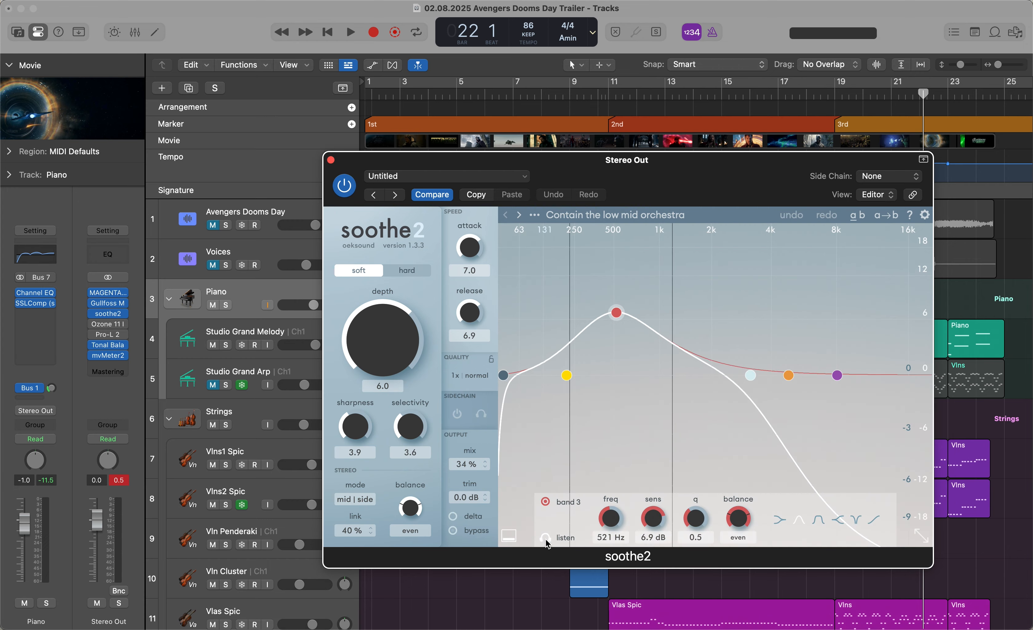
pyautogui.press('space')
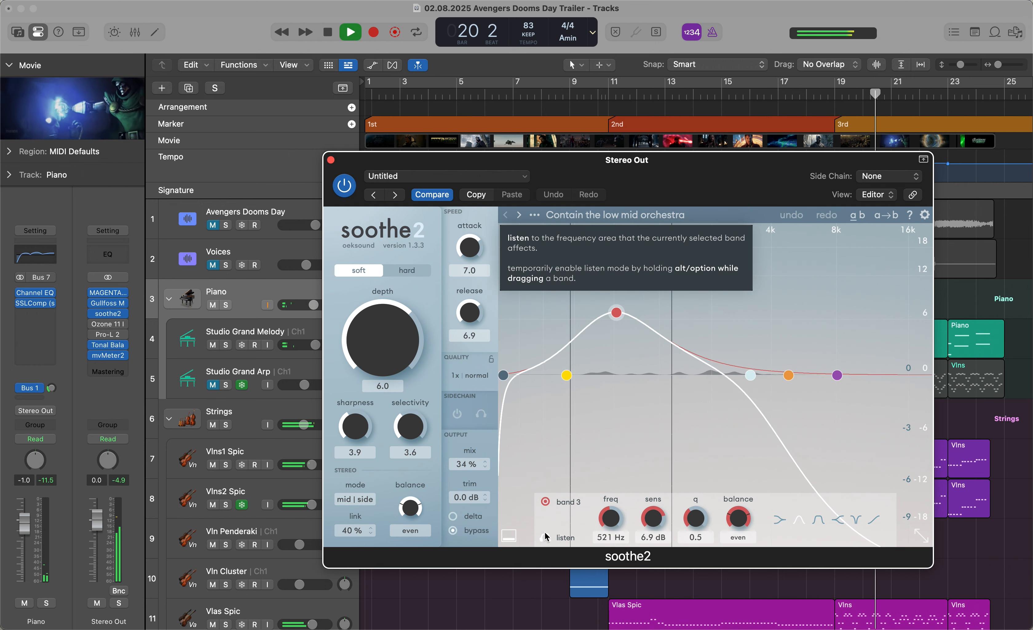
# Audition soothe2's delta signal during playback, turn delta off, replay the processed mix from bar 19 and close the plug-in
pyautogui.click(457, 518)
pyautogui.click(459, 518)
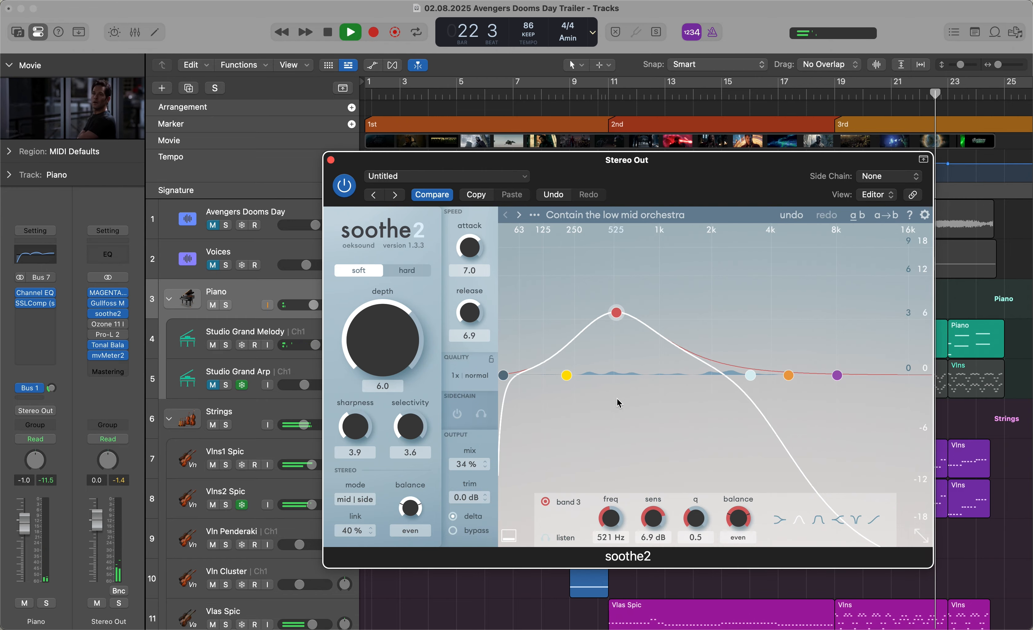
pyautogui.press('space')
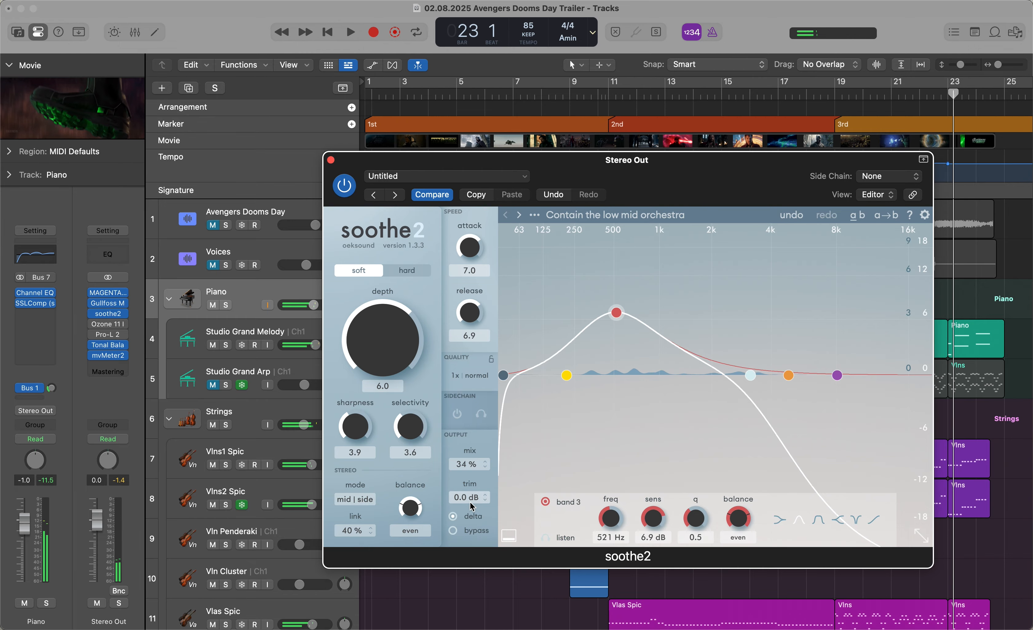
pyautogui.click(454, 518)
pyautogui.hotkey('alt', ',')
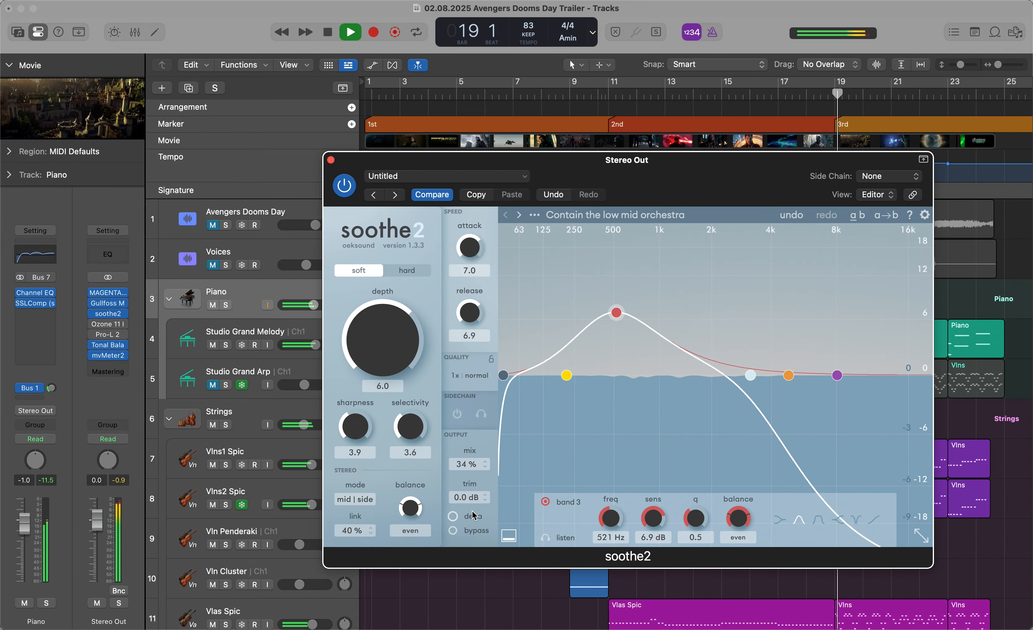
pyautogui.click(331, 161)
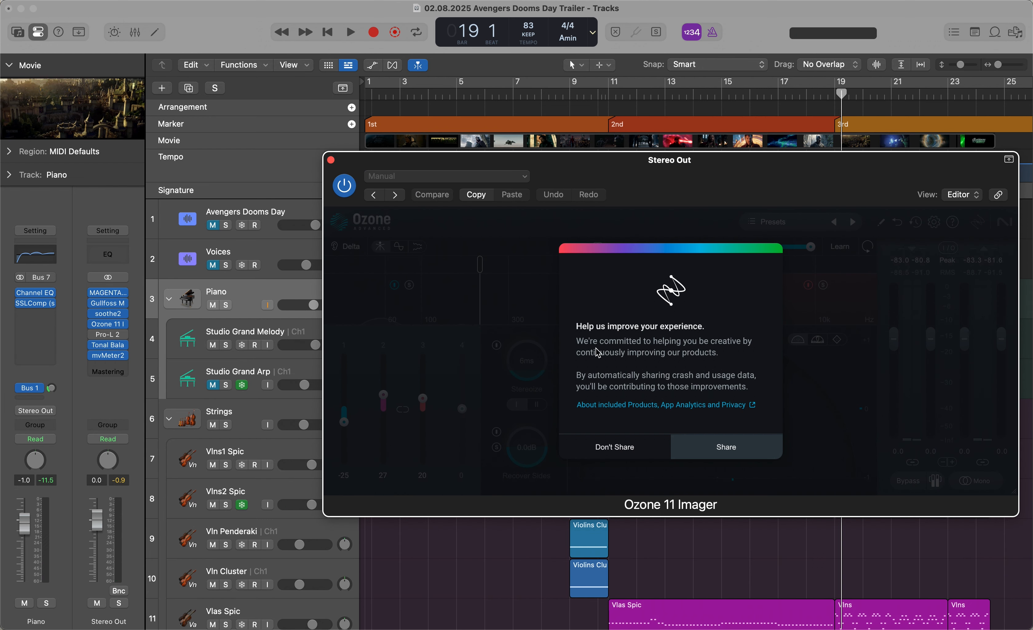
# Decline the usage-data sharing request in Ozone 11 Imager and compare the mix during playback with the plug-in bypassed and enabled
pyautogui.click(632, 446)
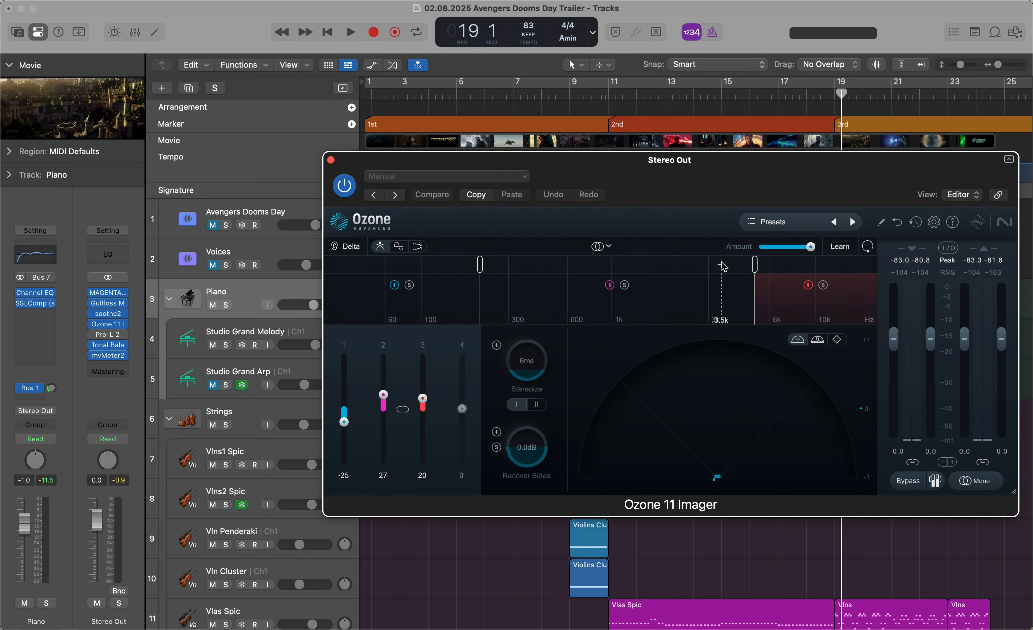
pyautogui.moveTo(753, 186); pyautogui.dragTo(506, 226)
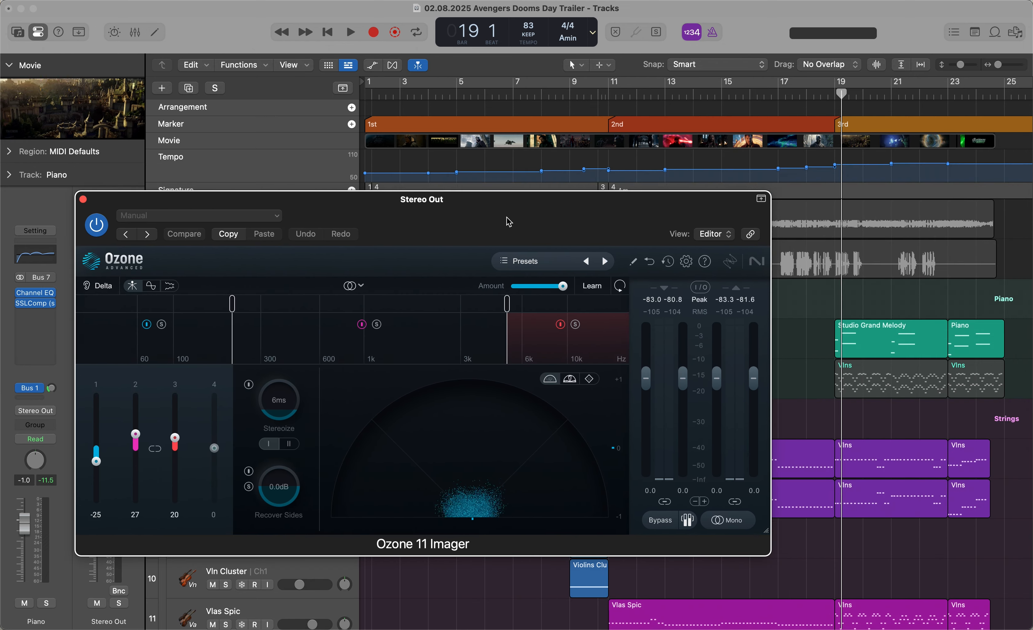
pyautogui.press('space')
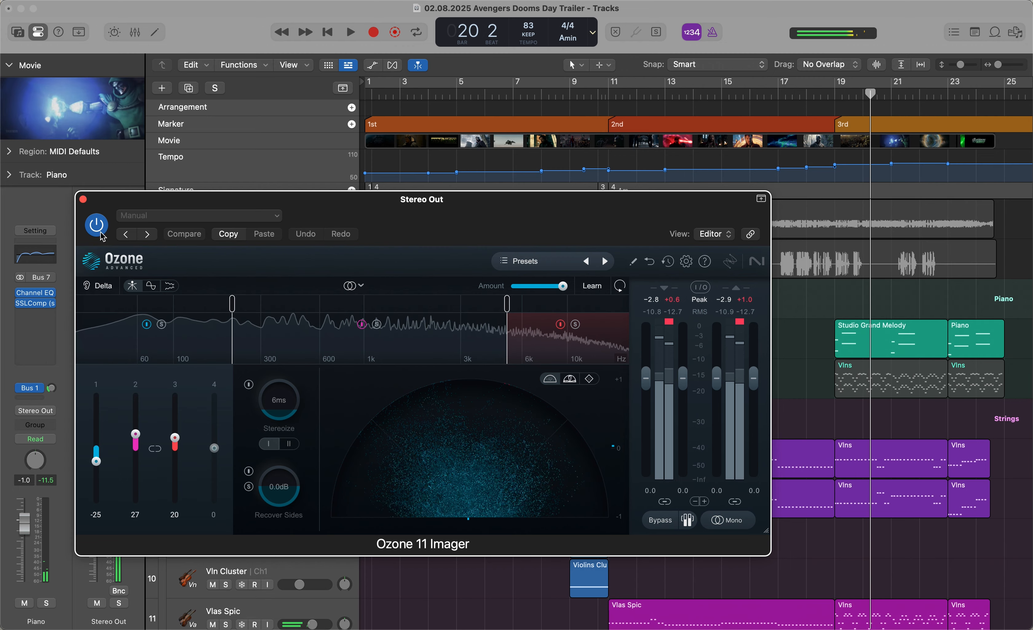
pyautogui.click(102, 234)
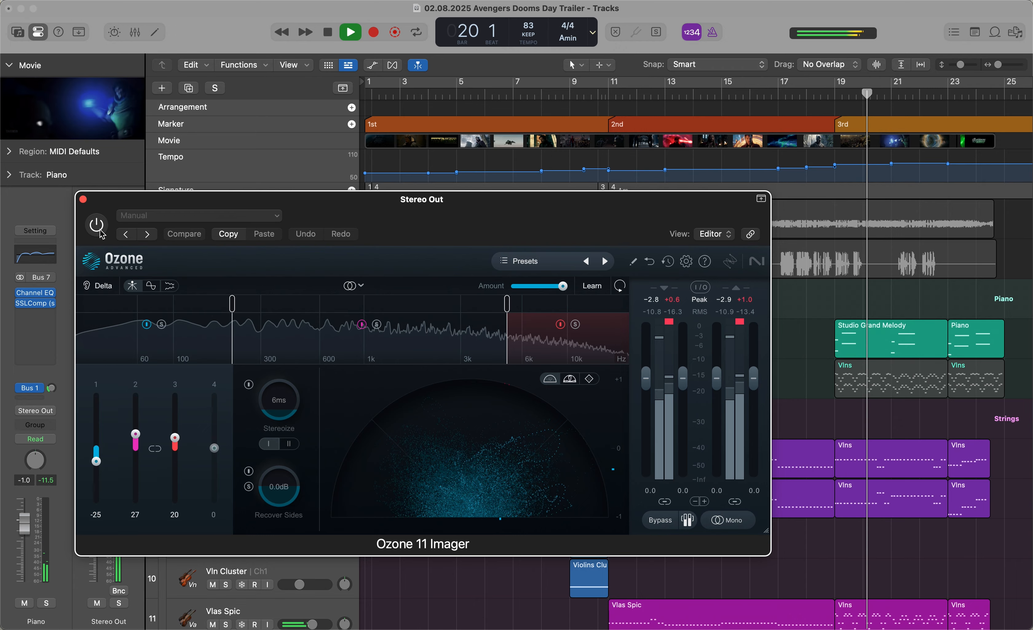
pyautogui.click(97, 225)
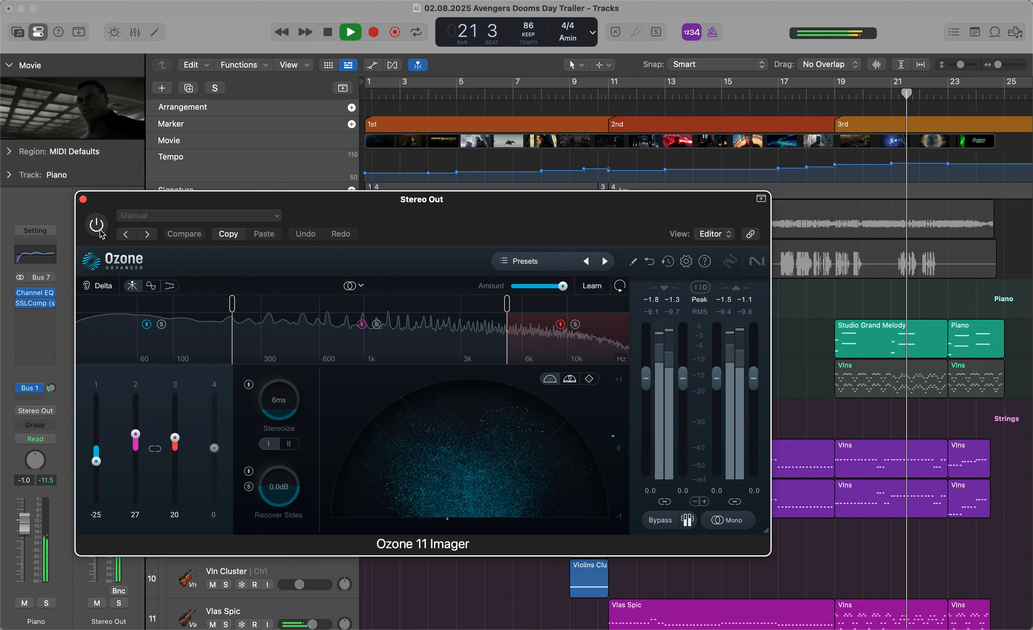
pyautogui.moveTo(92, 206); pyautogui.dragTo(267, 187)
pyautogui.press('space')
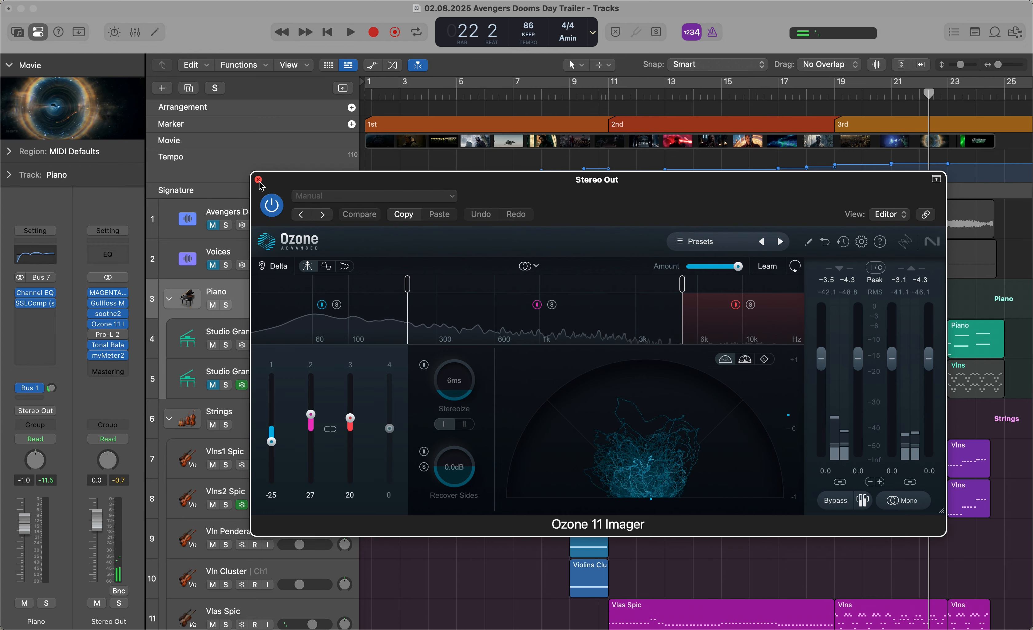
pyautogui.click(258, 181)
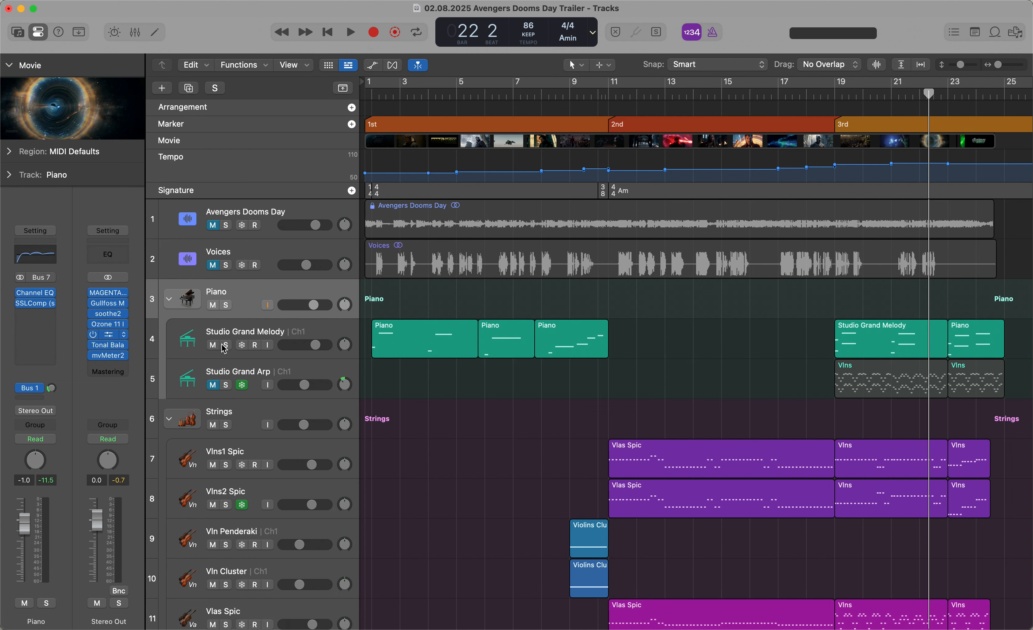
# Enable Pro-L 2 on the Stereo Out, view its limiter settings with the playhead at bar 19, and close the plug-in
pyautogui.click(109, 335)
pyautogui.moveTo(655, 163); pyautogui.dragTo(571, 147)
pyautogui.click(834, 100)
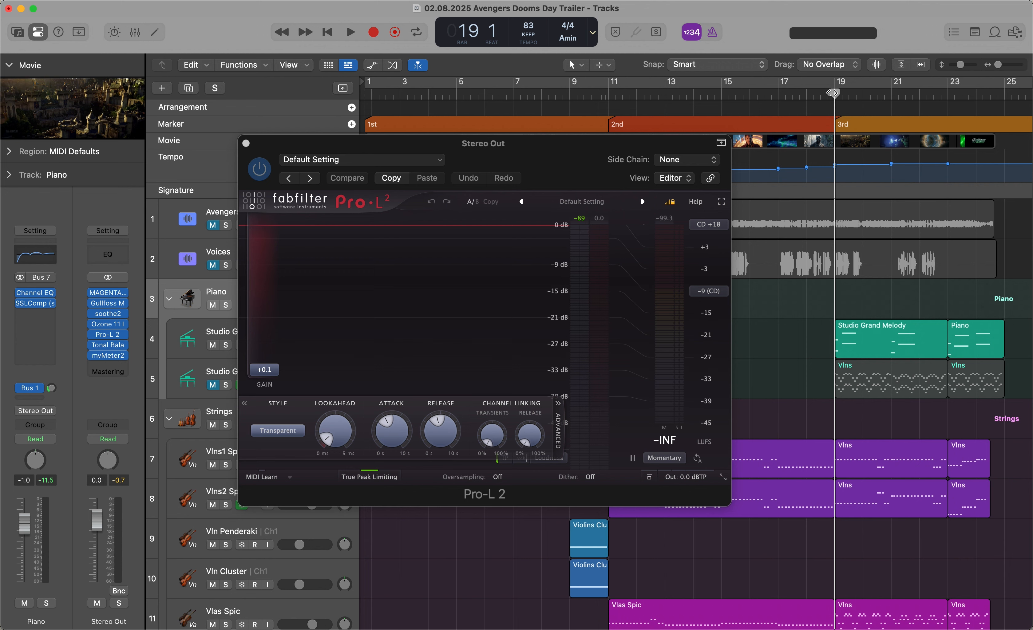
pyautogui.click(246, 144)
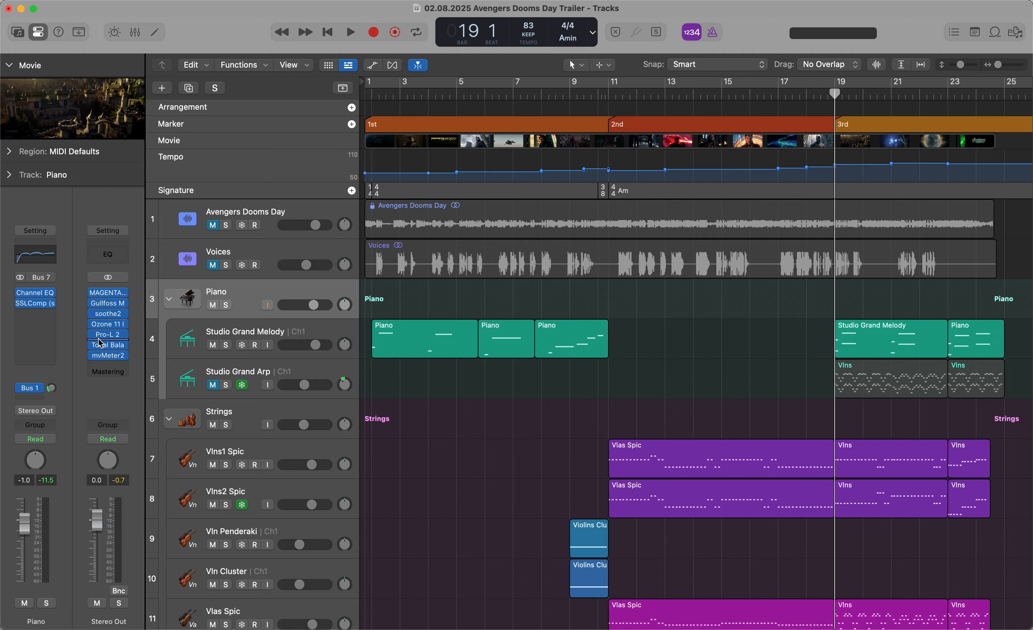
# Check the mix level from bar 19 on the Stereo Out's mvMeter2 VU meters, and stop and close the meter
pyautogui.click(111, 361)
pyautogui.moveTo(551, 151)
pyautogui.mouseDown()
pyautogui.moveTo(556, 180)
pyautogui.moveTo(531, 184)
pyautogui.mouseUp()
pyautogui.click(832, 95)
pyautogui.press('space')
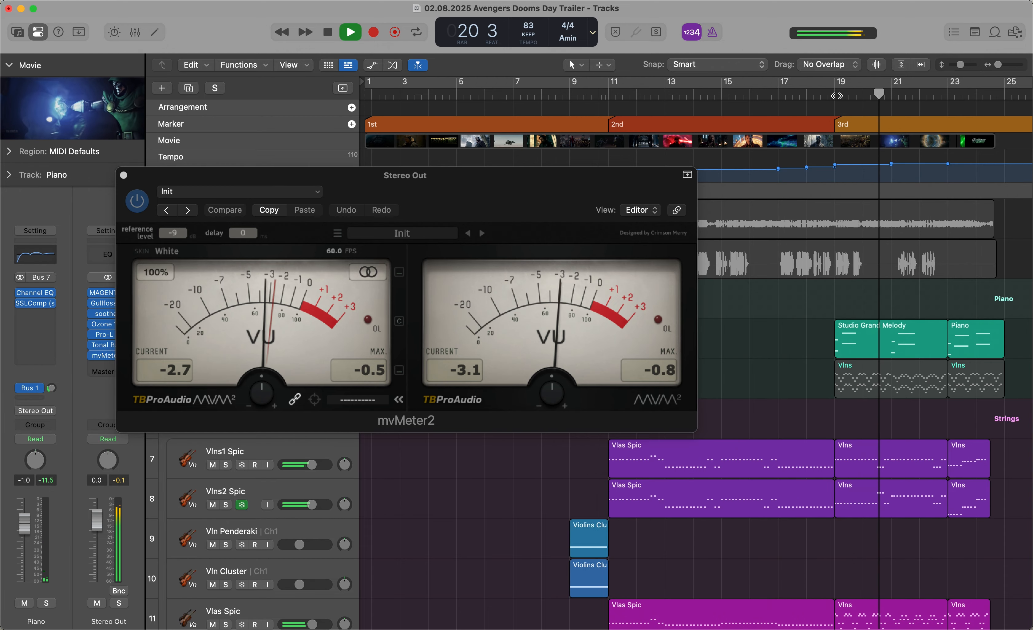
pyautogui.press('space')
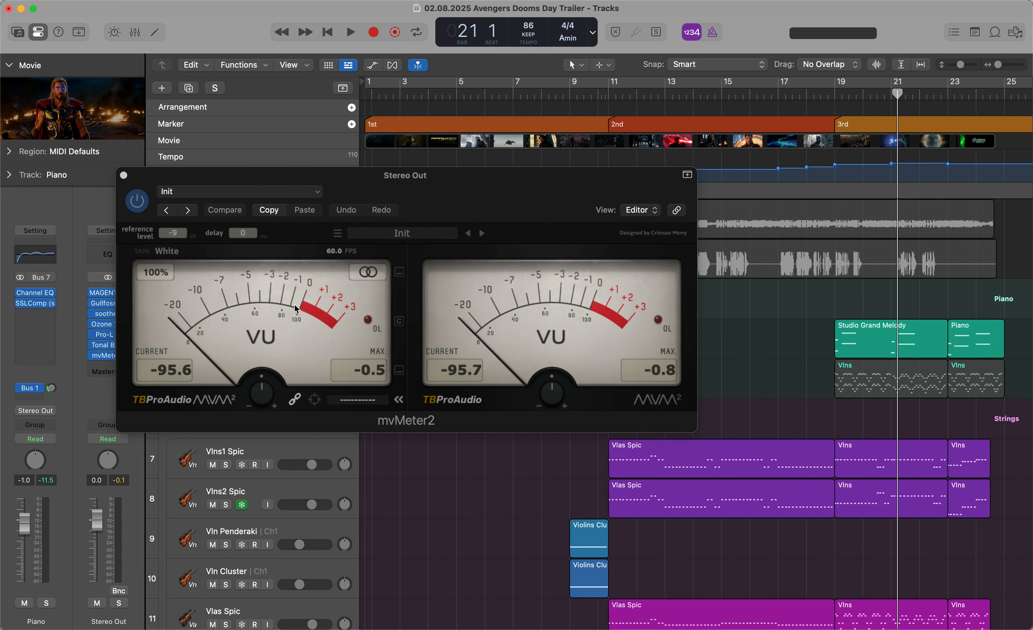
pyautogui.click(123, 176)
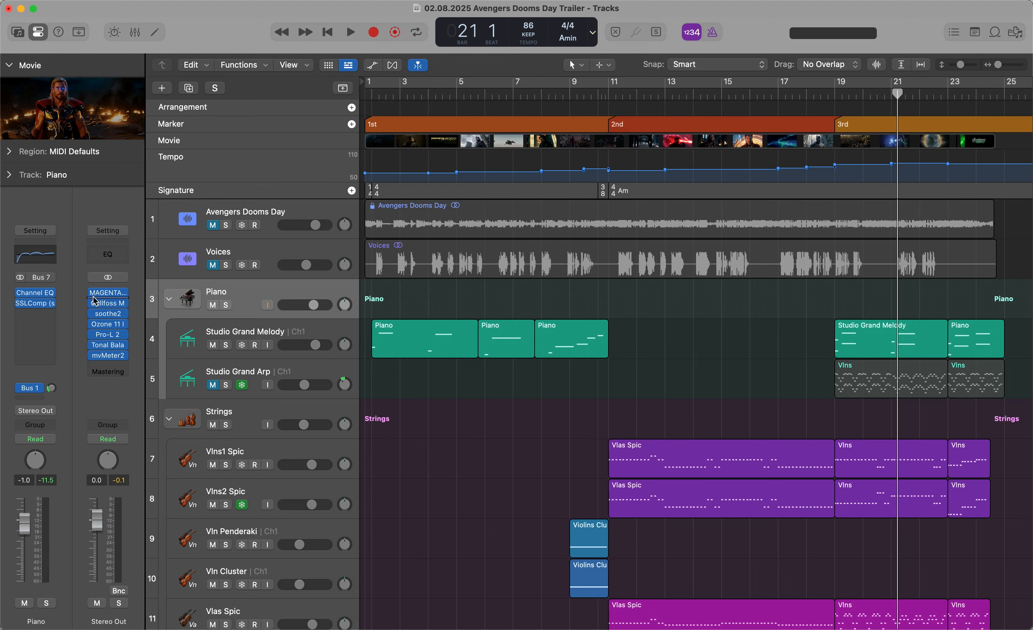
# Compare the mix from bar 19 with the five Stereo Out plug-ins from Magenta to Pro-L 2 bypassed and enabled, leaving them all enabled
pyautogui.doubleClick(838, 98)
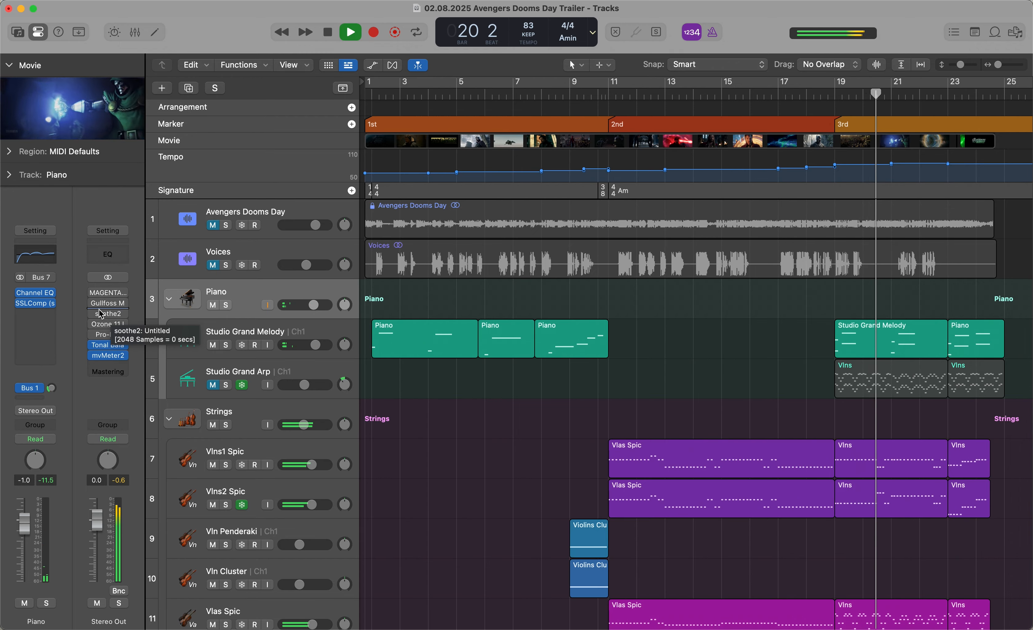
pyautogui.press('space')
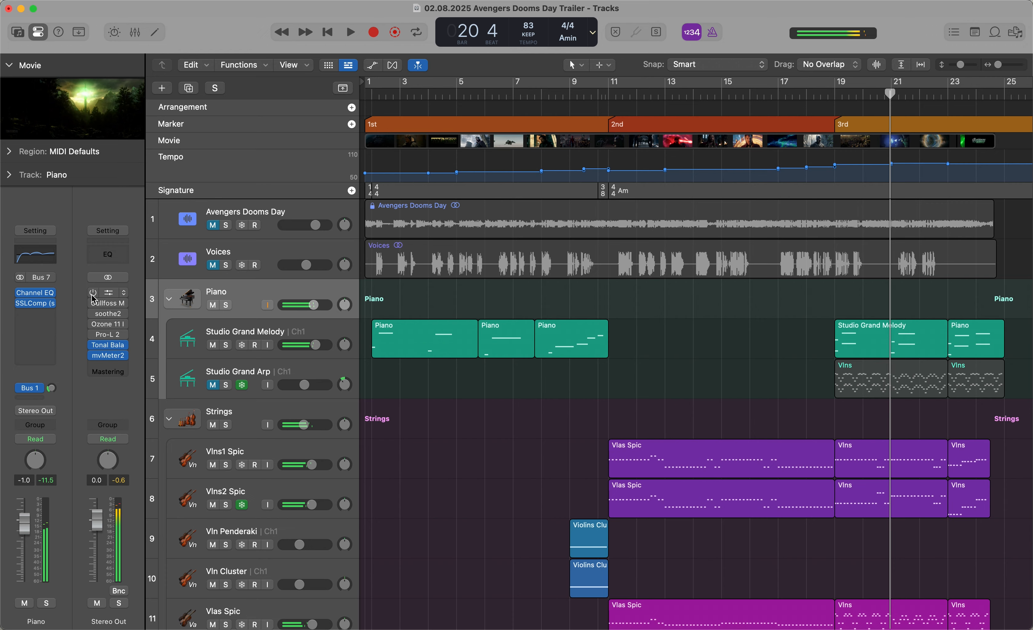
pyautogui.press('space')
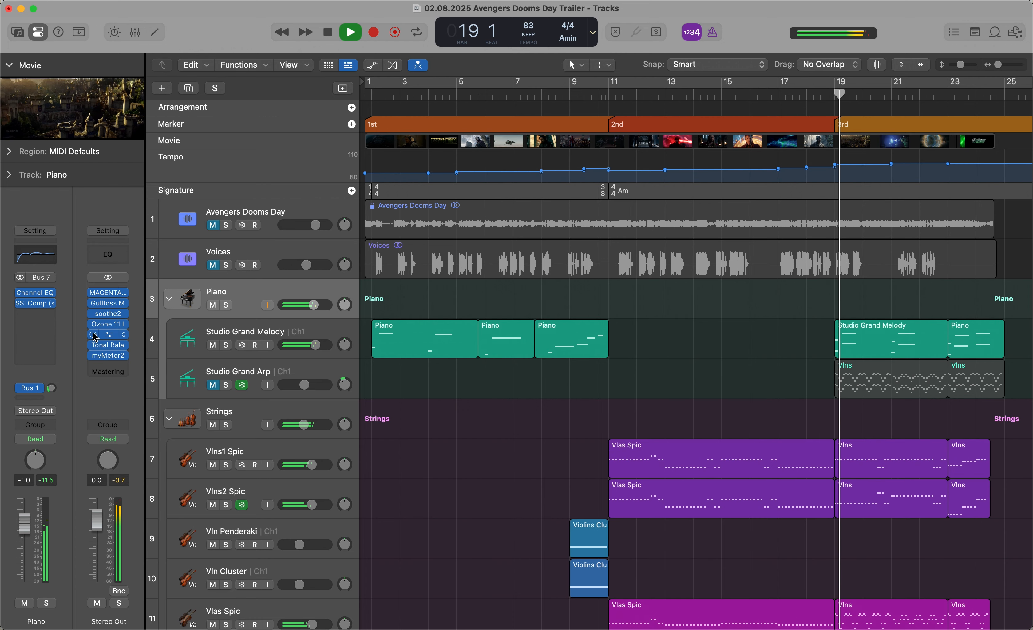
pyautogui.click(93, 293)
pyautogui.click(94, 315)
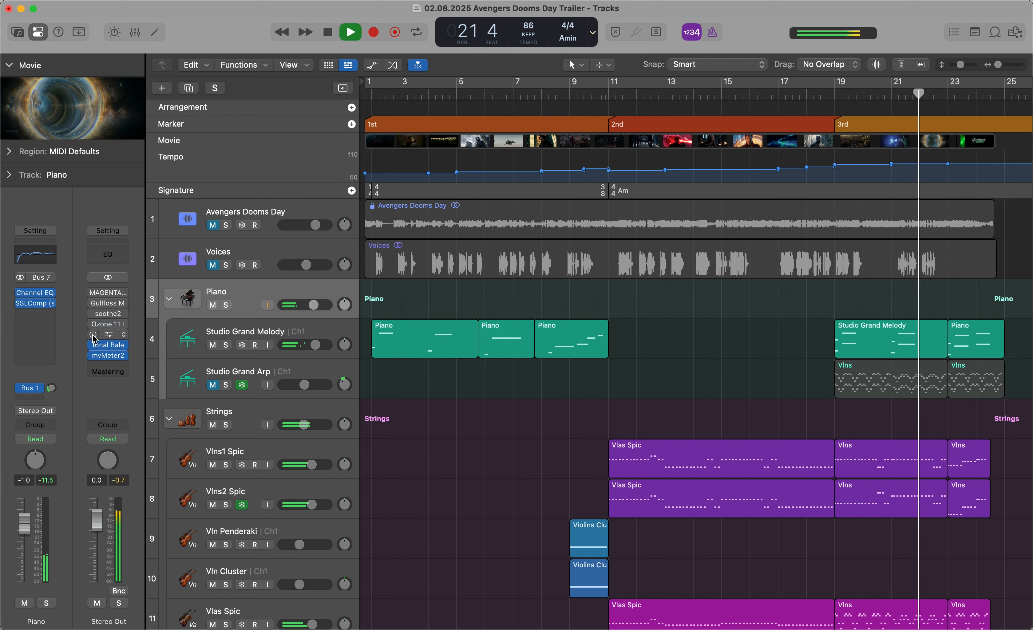
pyautogui.click(93, 324)
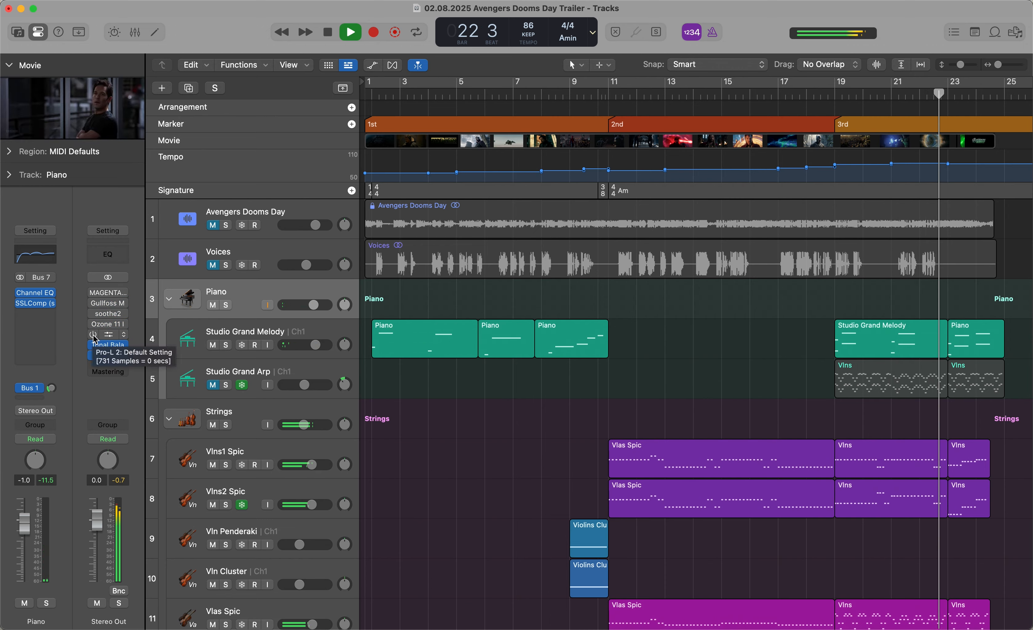
pyautogui.click(93, 324)
pyautogui.click(93, 314)
pyautogui.click(93, 303)
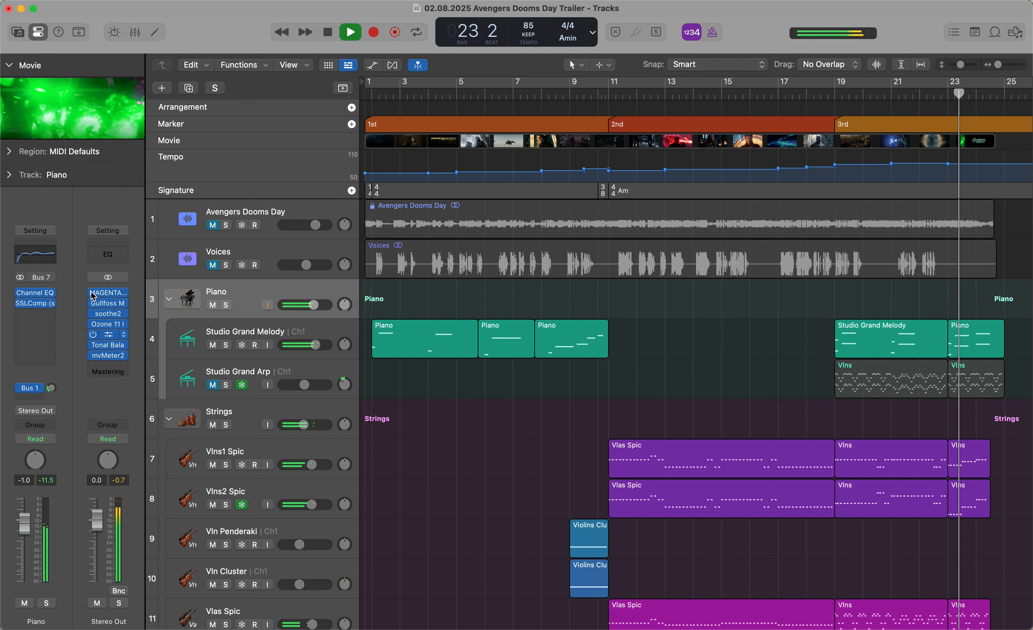
pyautogui.click(93, 293)
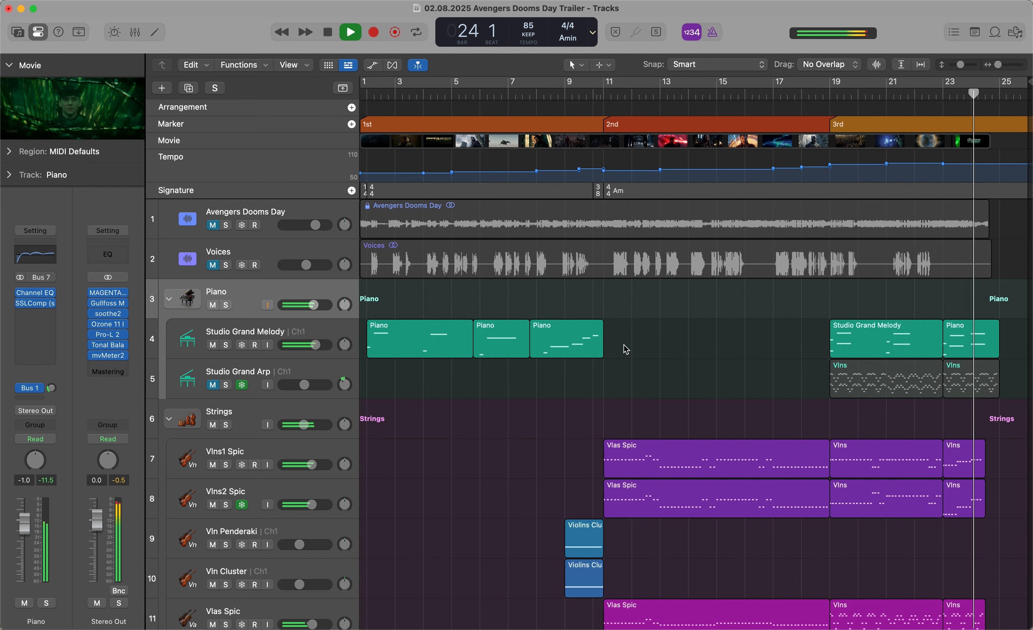
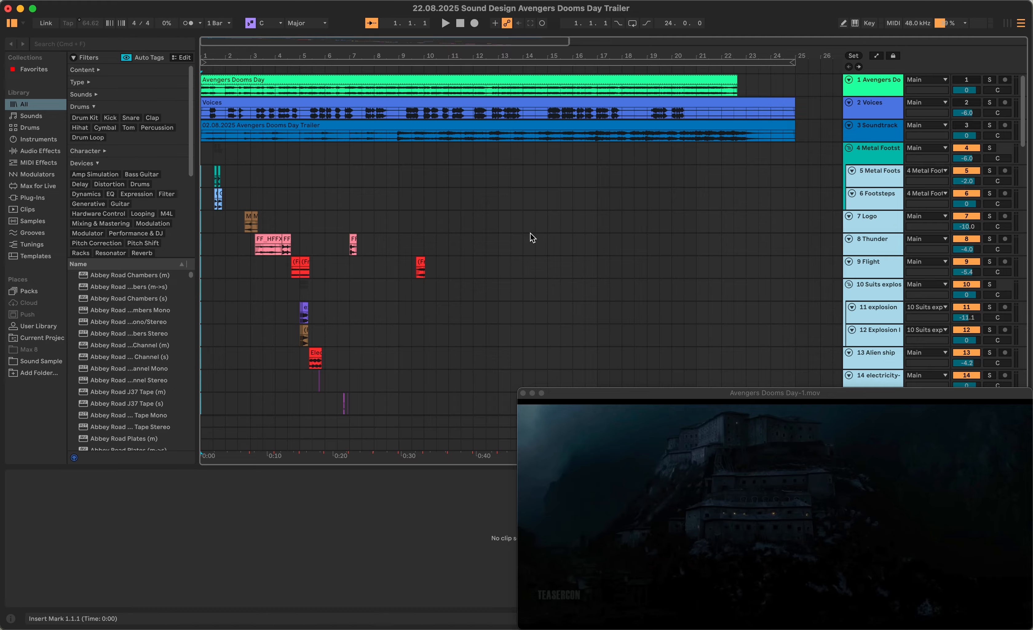
# Play the trailer from bar 1 and follow the playhead down through the sound effect tracks to the Glass shield group
pyautogui.press('space')
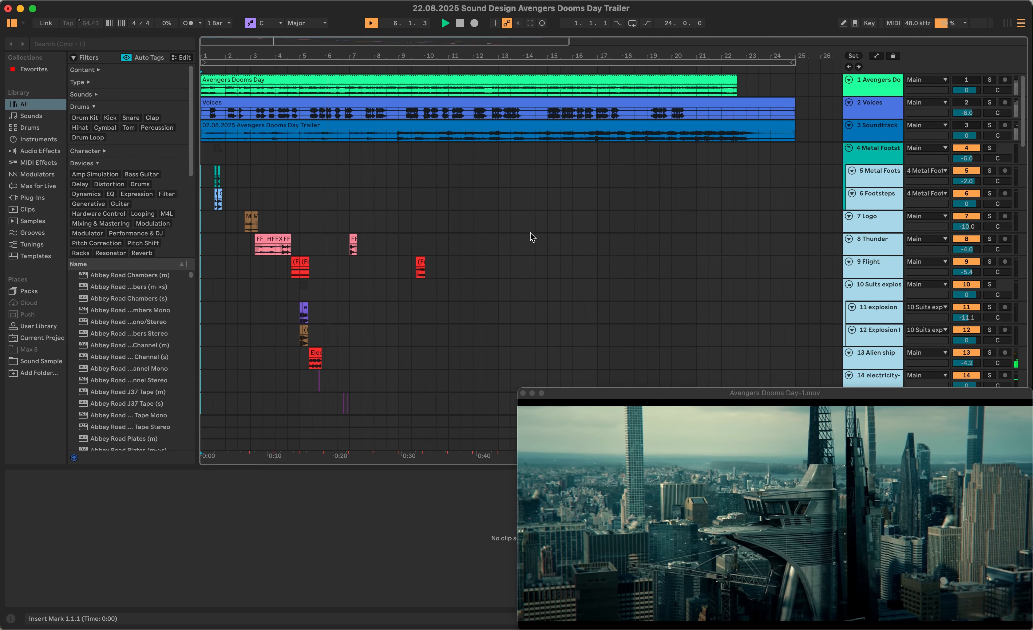
pyautogui.scroll(-2, 532, 237)
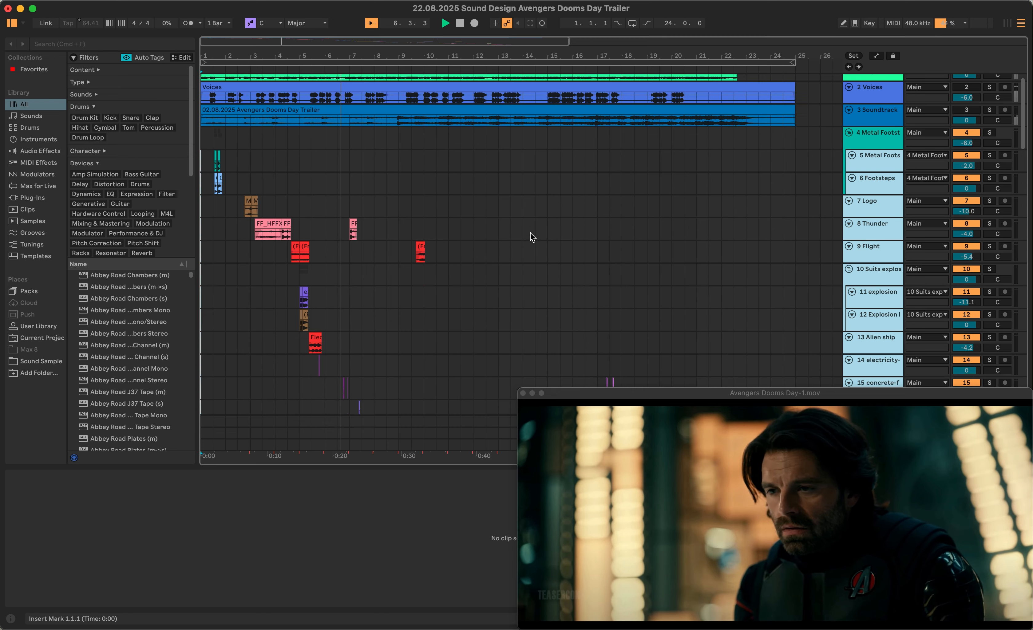
pyautogui.scroll(-10, 532, 238)
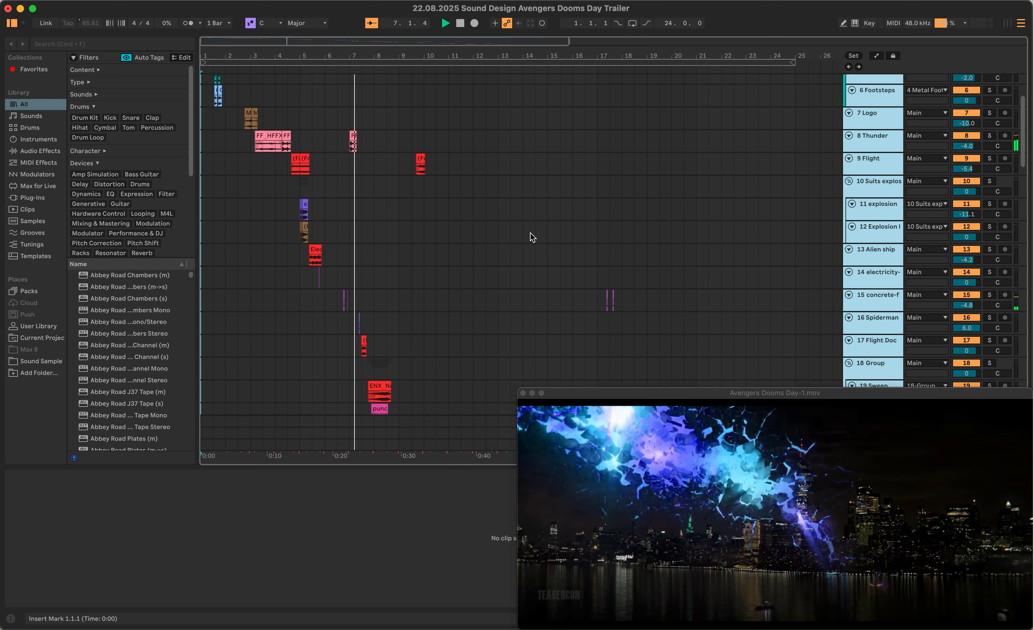
pyautogui.scroll(-5, 533, 237)
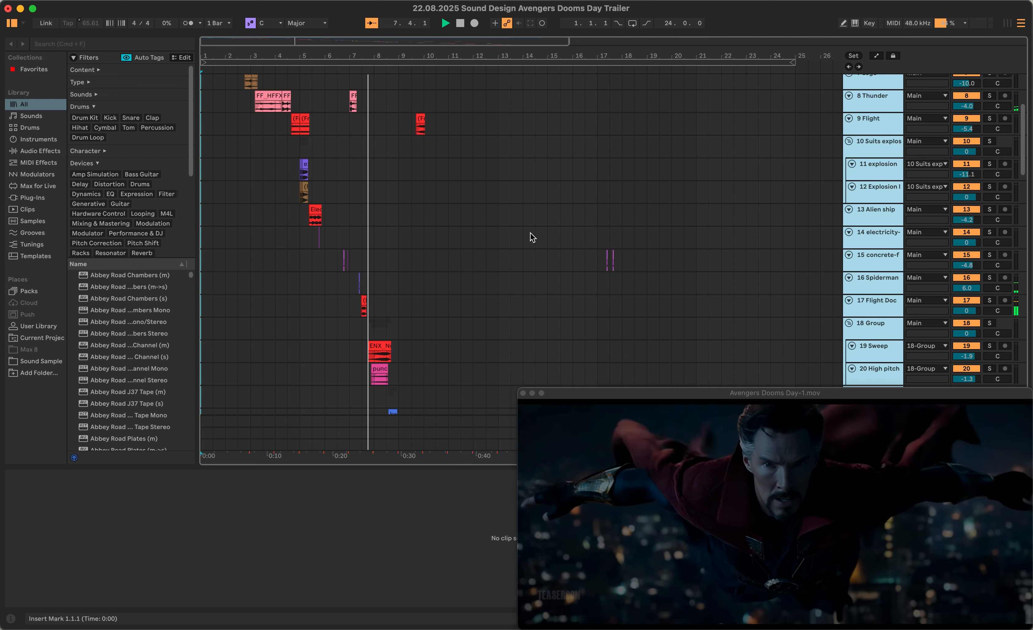
pyautogui.scroll(-6, 532, 238)
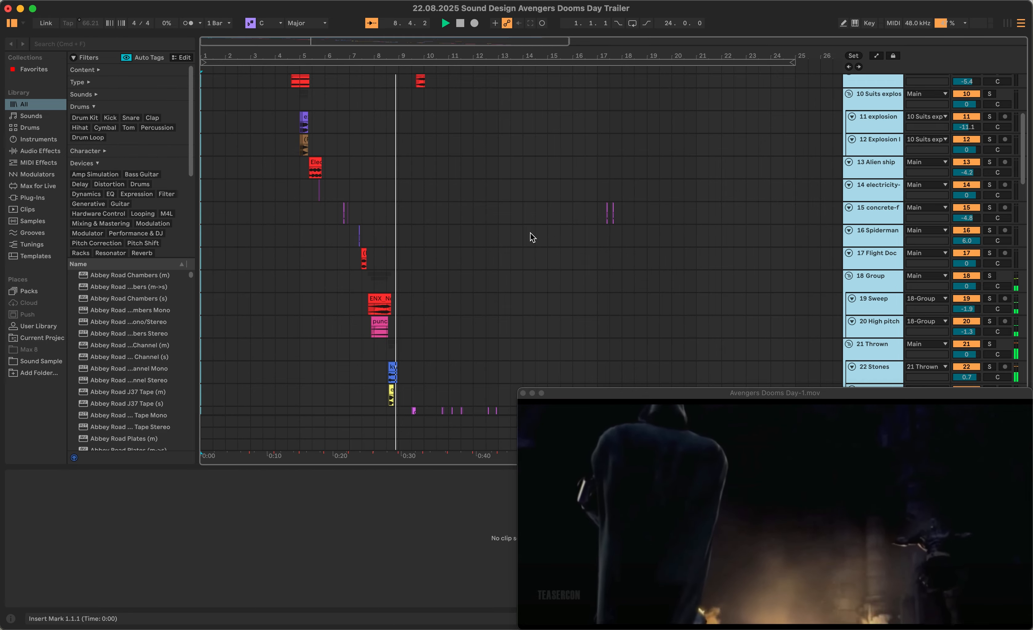
pyautogui.scroll(-7, 532, 238)
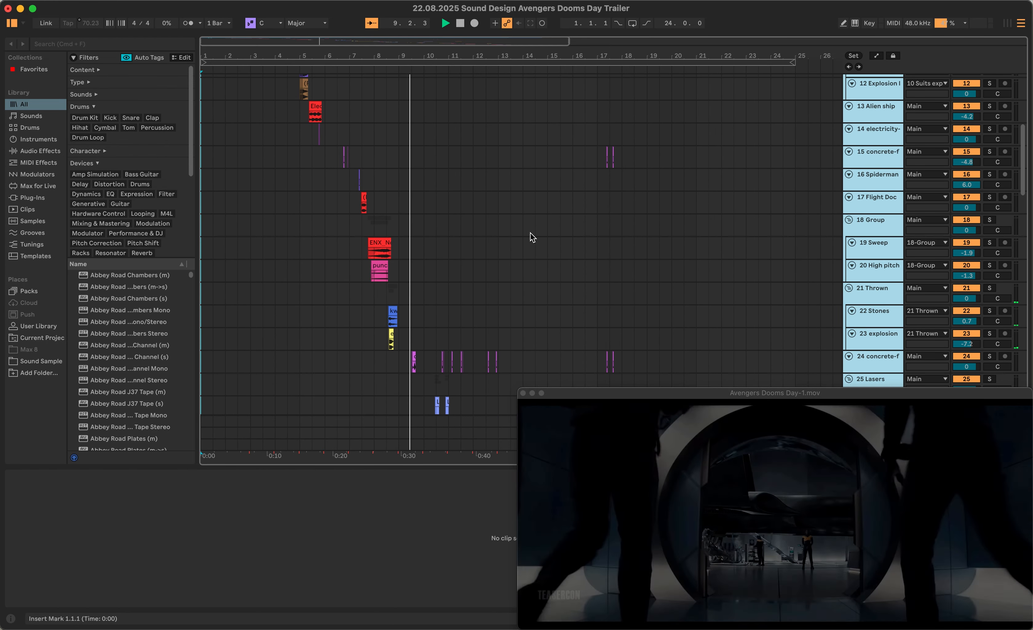
pyautogui.scroll(-10, 533, 238)
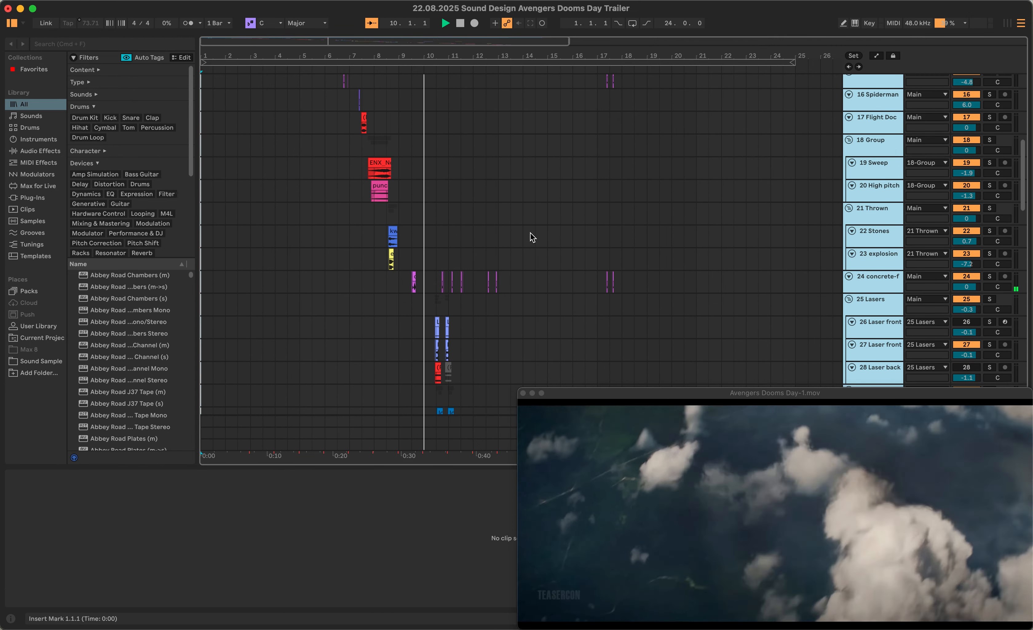
pyautogui.scroll(-5, 532, 238)
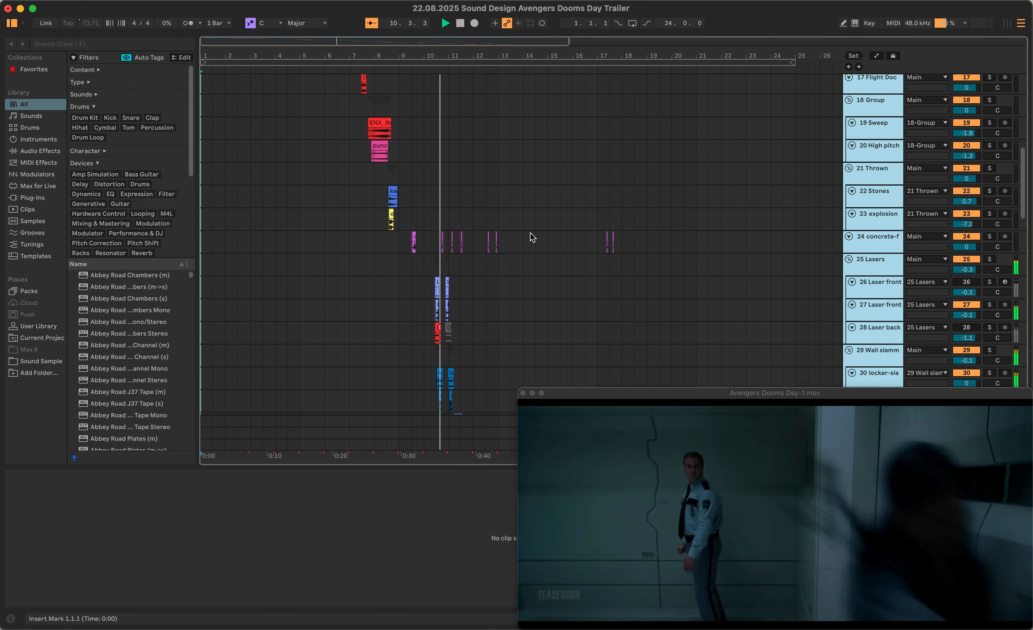
pyautogui.scroll(-3, 532, 238)
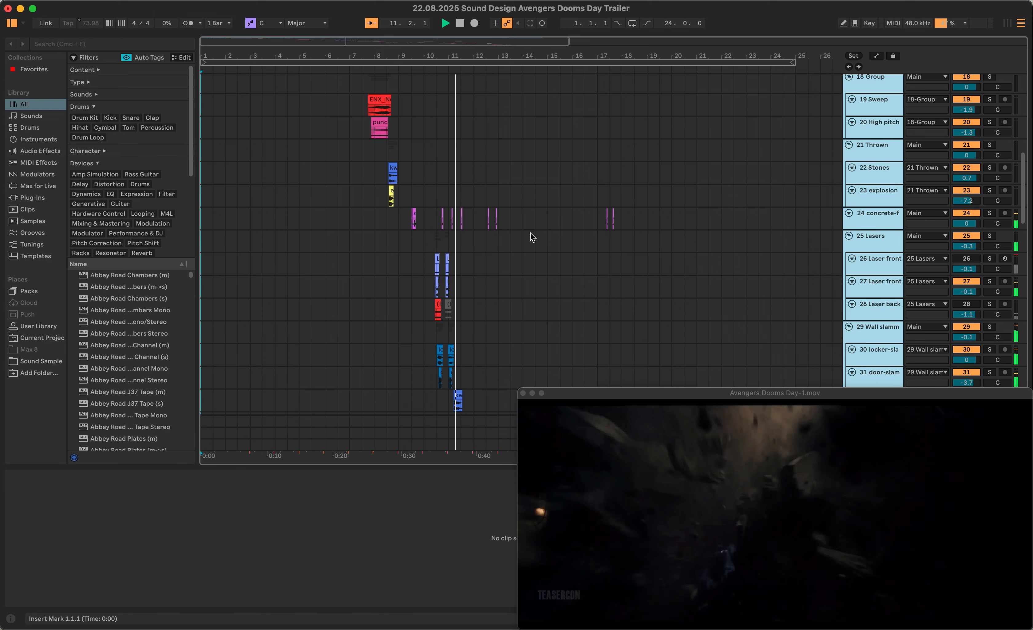
pyautogui.scroll(-3, 532, 238)
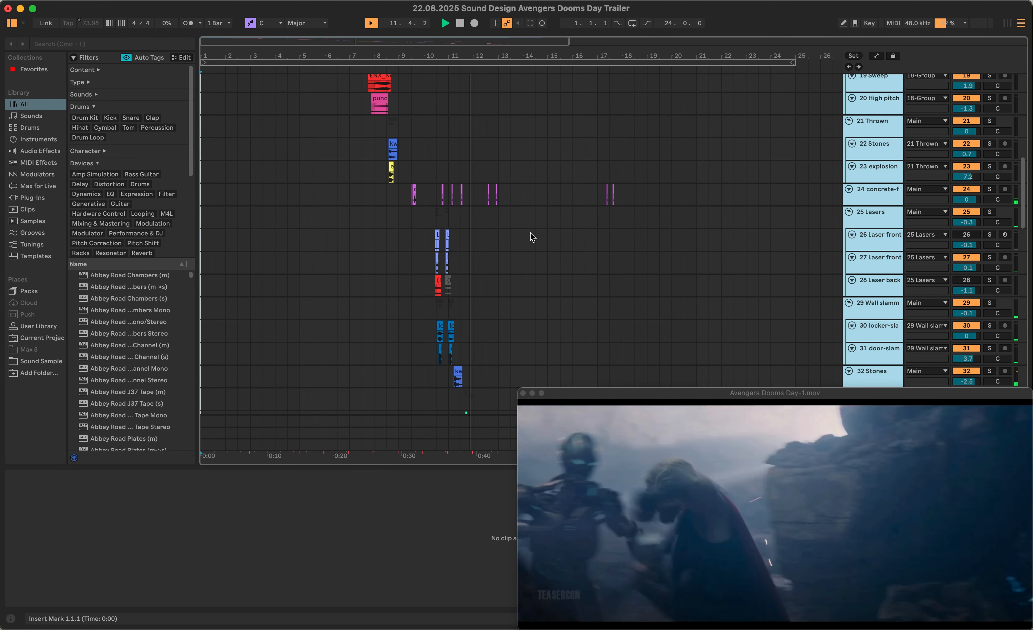
pyautogui.scroll(-3, 532, 237)
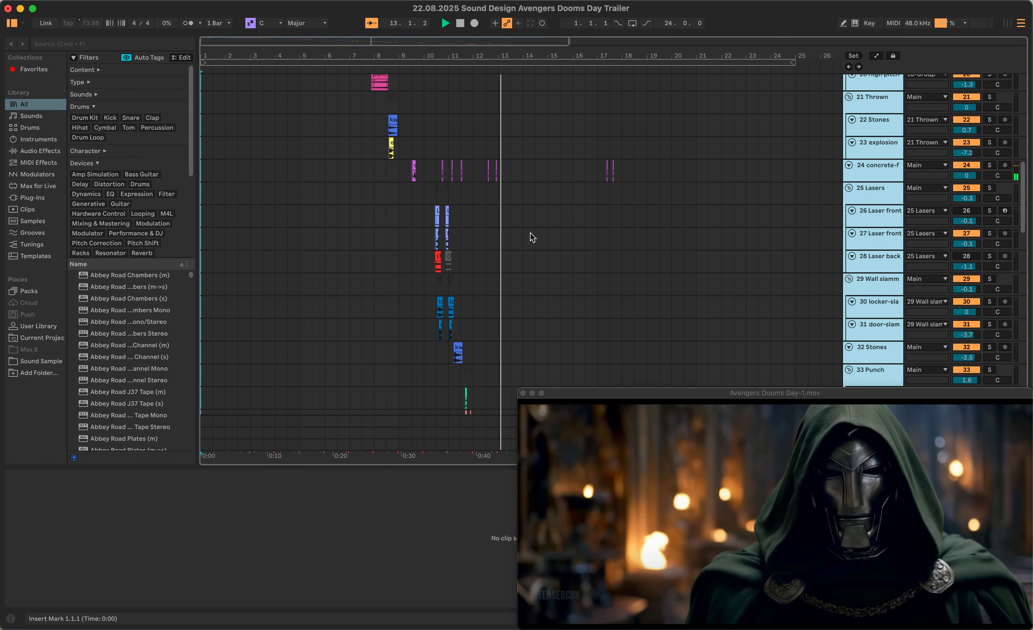
pyautogui.scroll(-5, 532, 238)
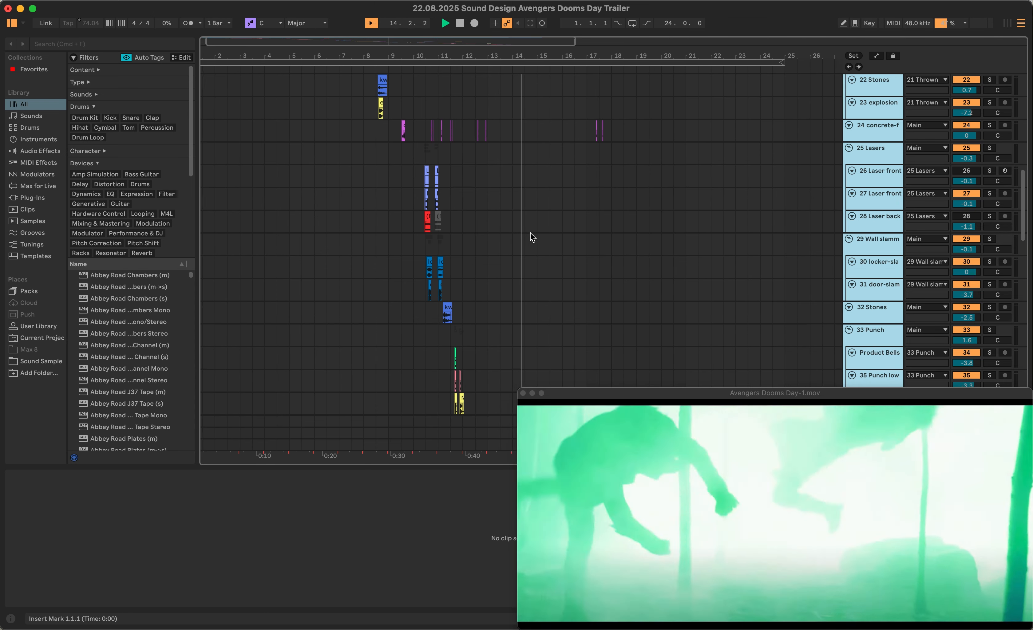
pyautogui.scroll(-5, 533, 237)
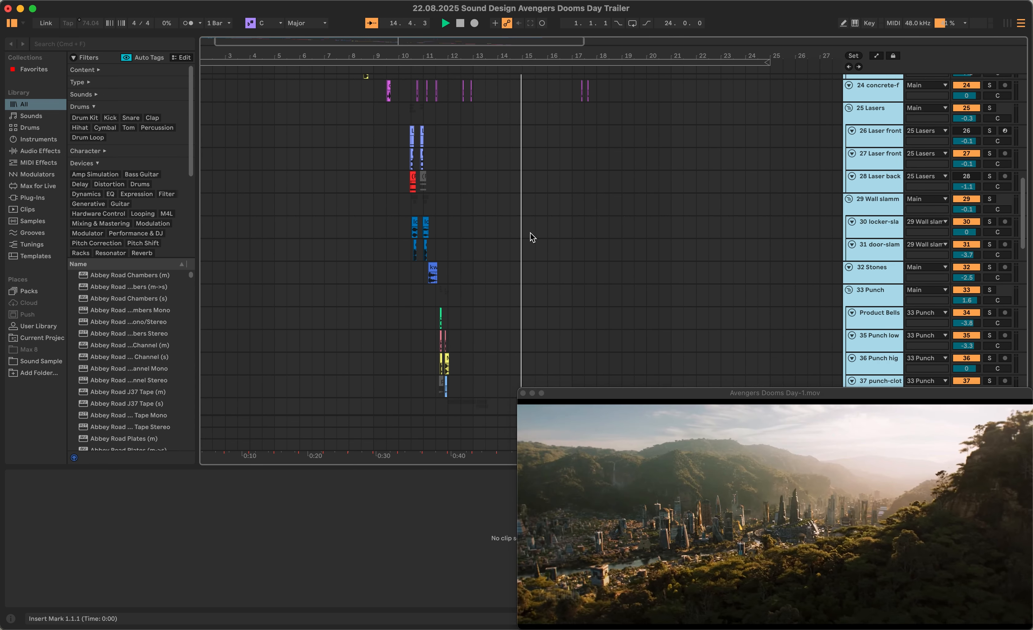
pyautogui.scroll(-8, 532, 237)
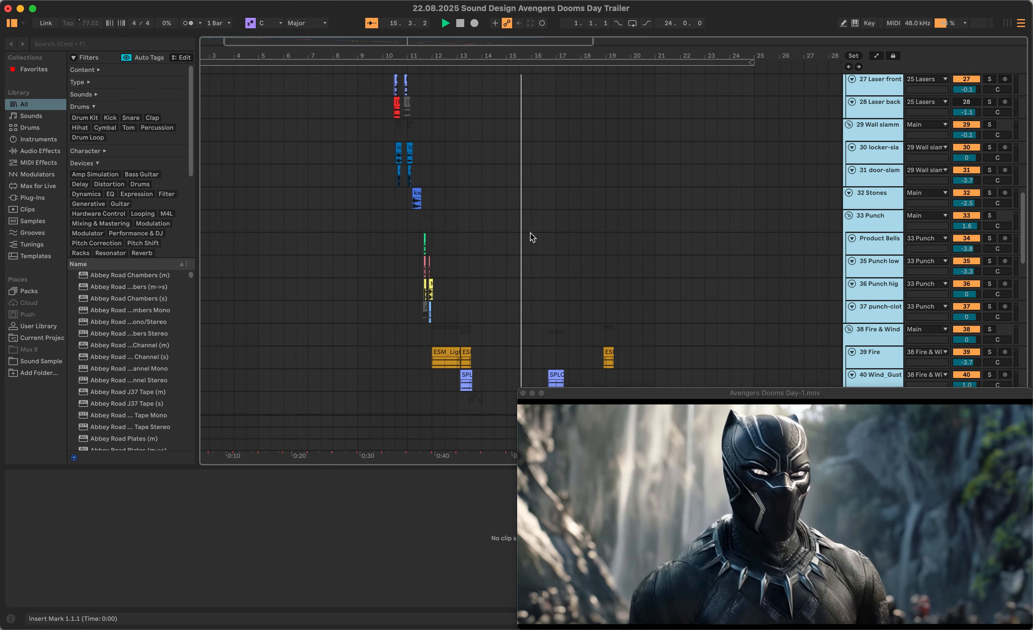
pyautogui.scroll(-4, 532, 238)
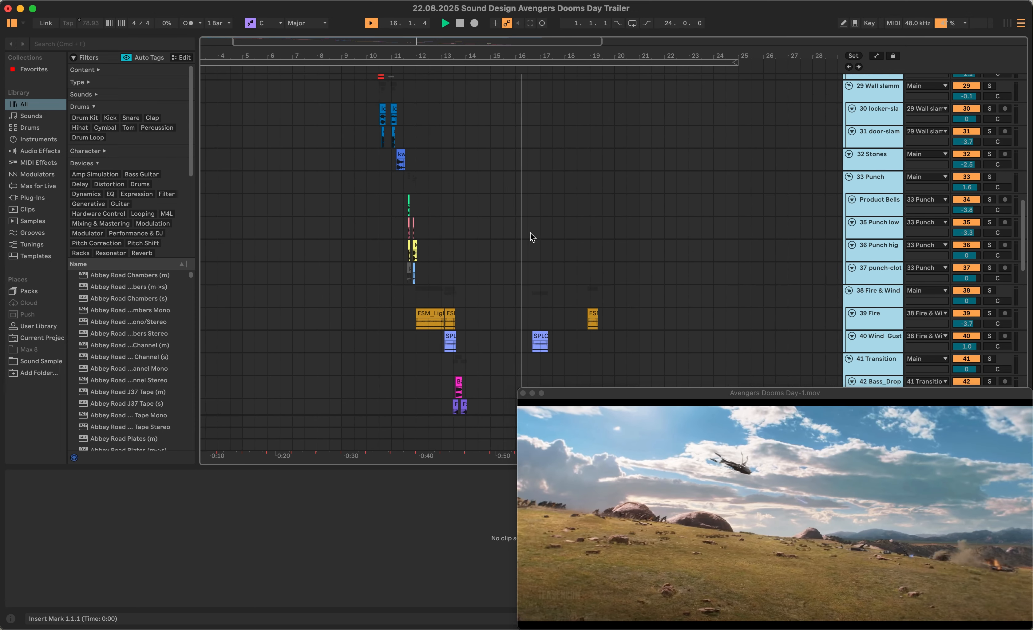
pyautogui.scroll(-3, 532, 238)
pyautogui.scroll(-3, 533, 238)
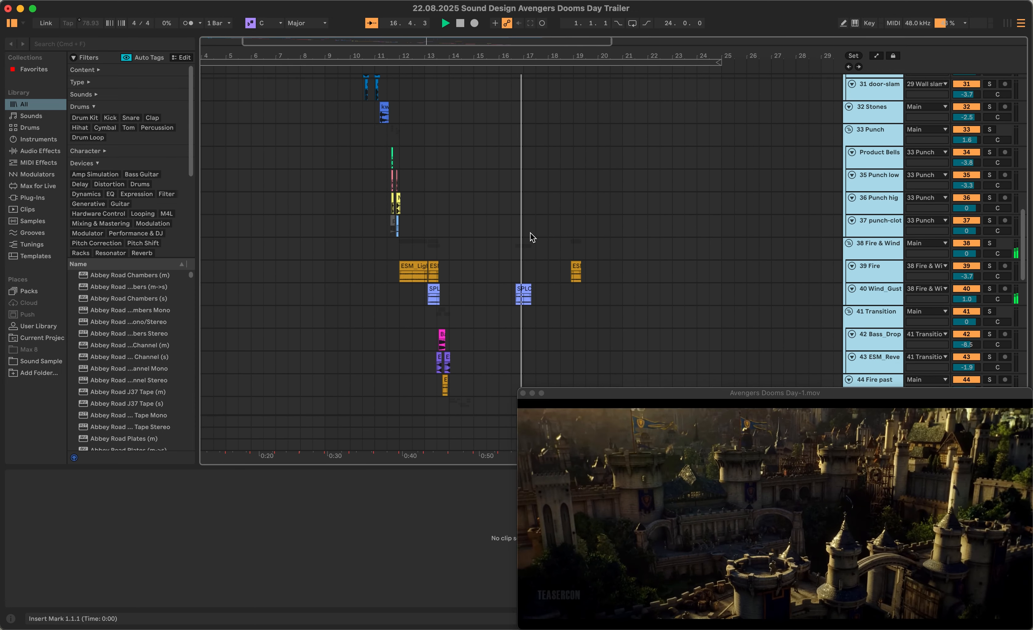
pyautogui.scroll(-2, 532, 238)
pyautogui.scroll(-4, 533, 238)
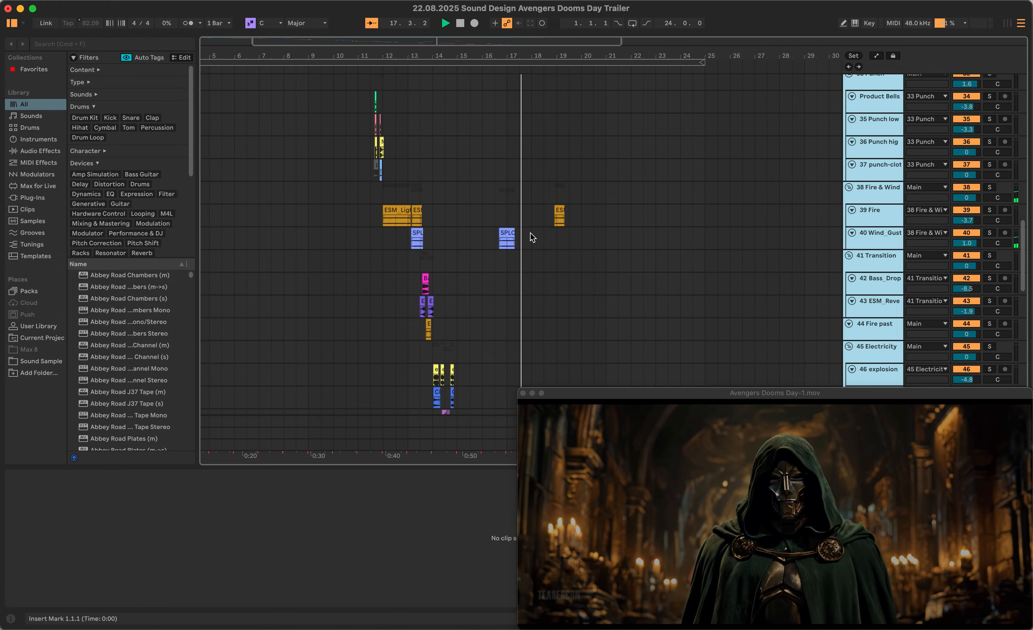
pyautogui.scroll(-10, 532, 238)
pyautogui.scroll(-4, 532, 238)
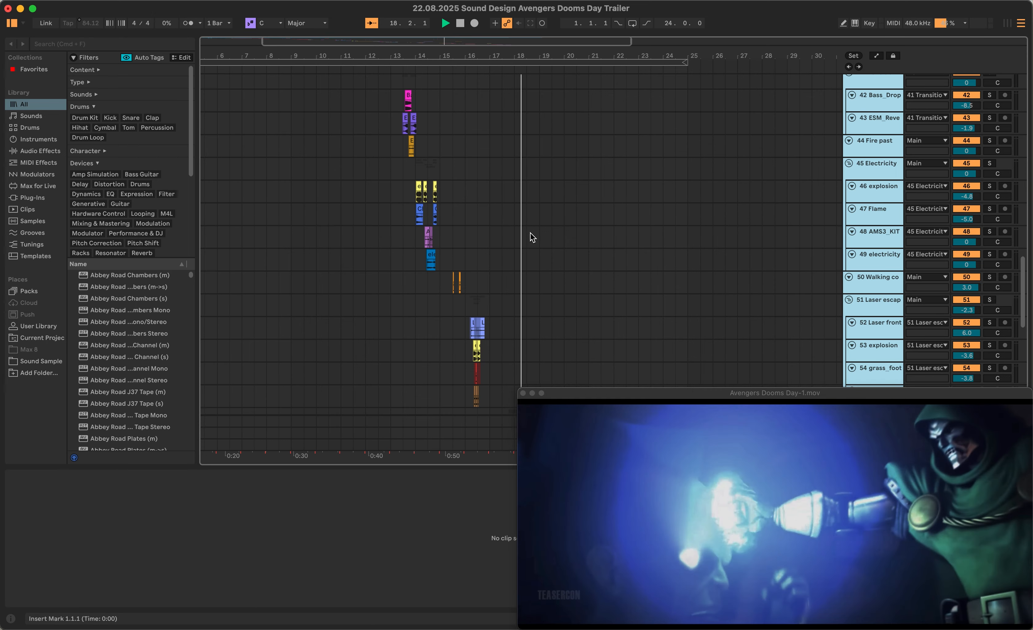
pyautogui.scroll(-15, 532, 238)
pyautogui.scroll(-6, 532, 238)
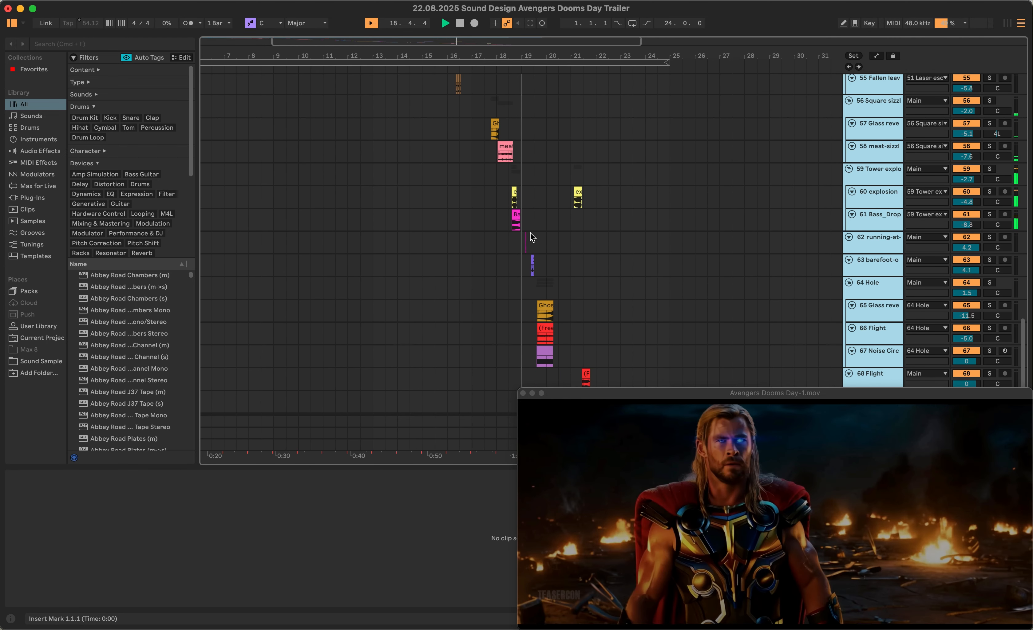
pyautogui.scroll(-3, 532, 238)
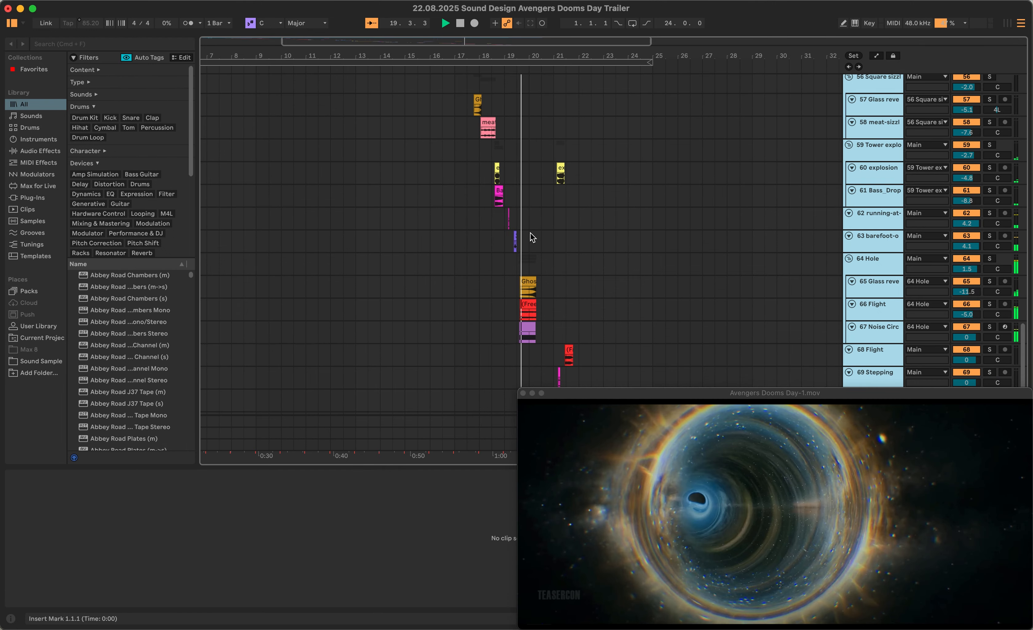
pyautogui.scroll(-4, 532, 238)
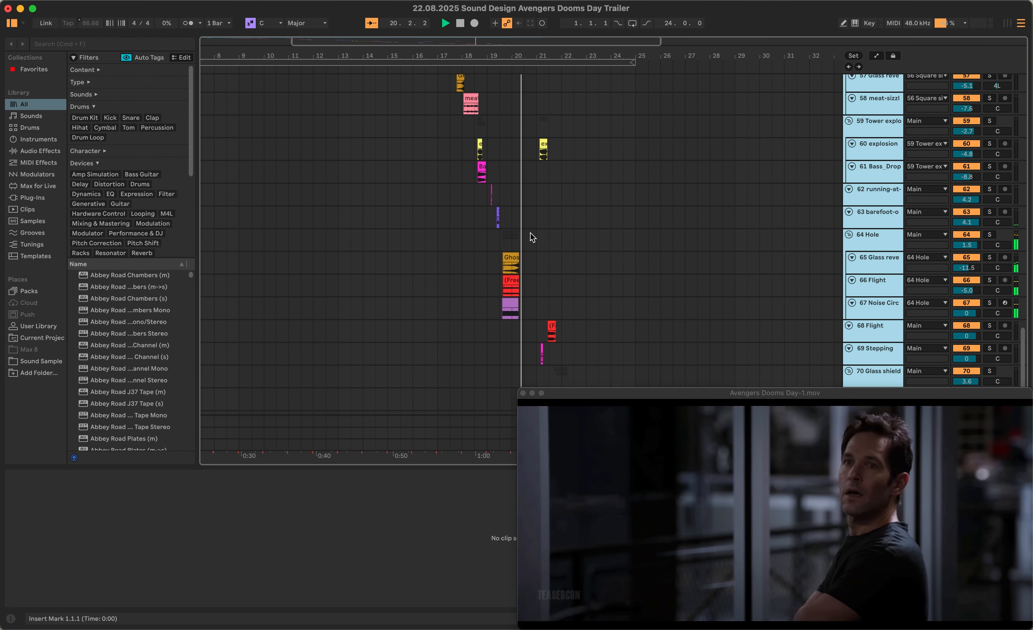
pyautogui.scroll(-2, 532, 238)
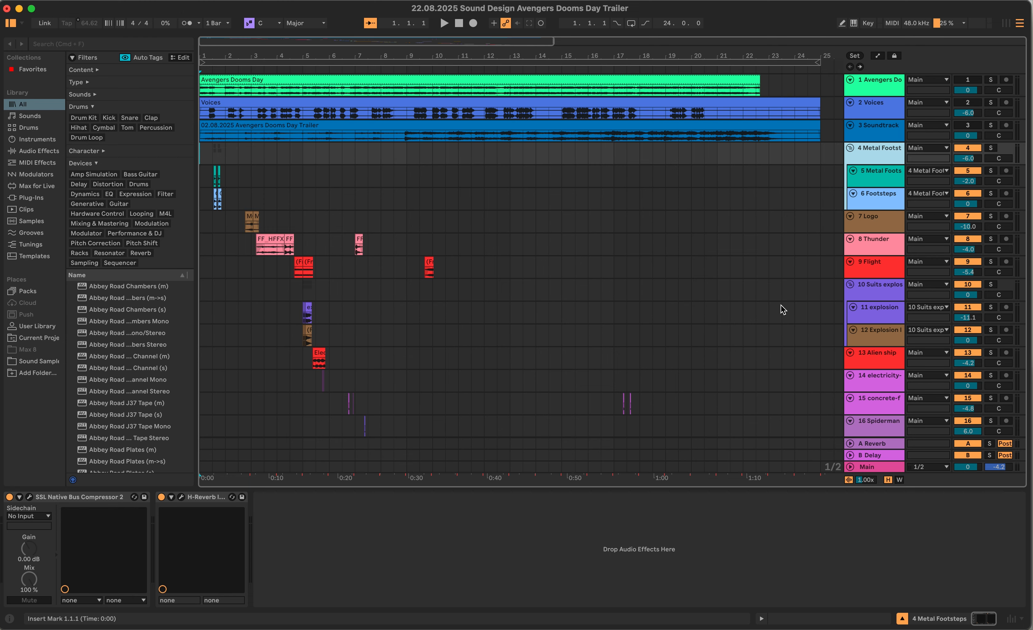
# Survey the track list to its end and view the device chains of the 70 Glass shield and 4 Metal Footsteps groups
pyautogui.scroll(-20, 890, 296)
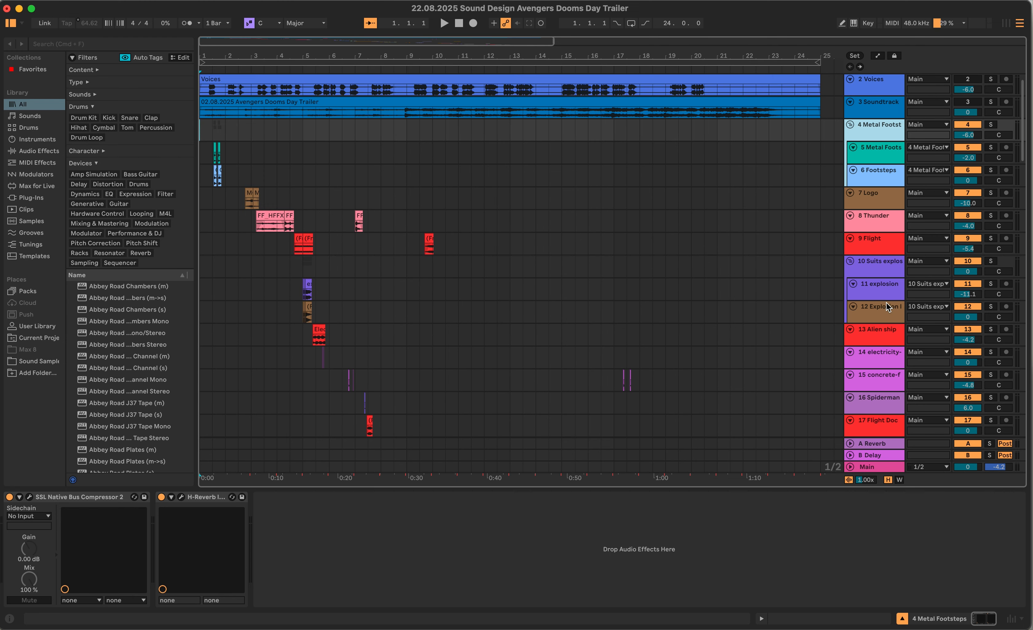
pyautogui.scroll(-6, 887, 302)
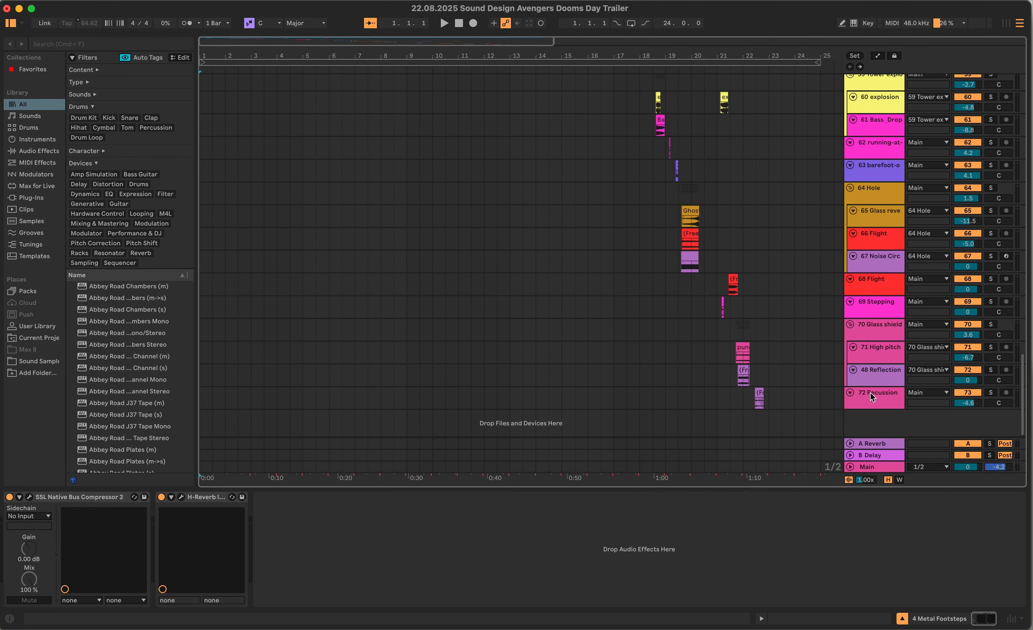
pyautogui.click(857, 331)
pyautogui.scroll(20, 888, 333)
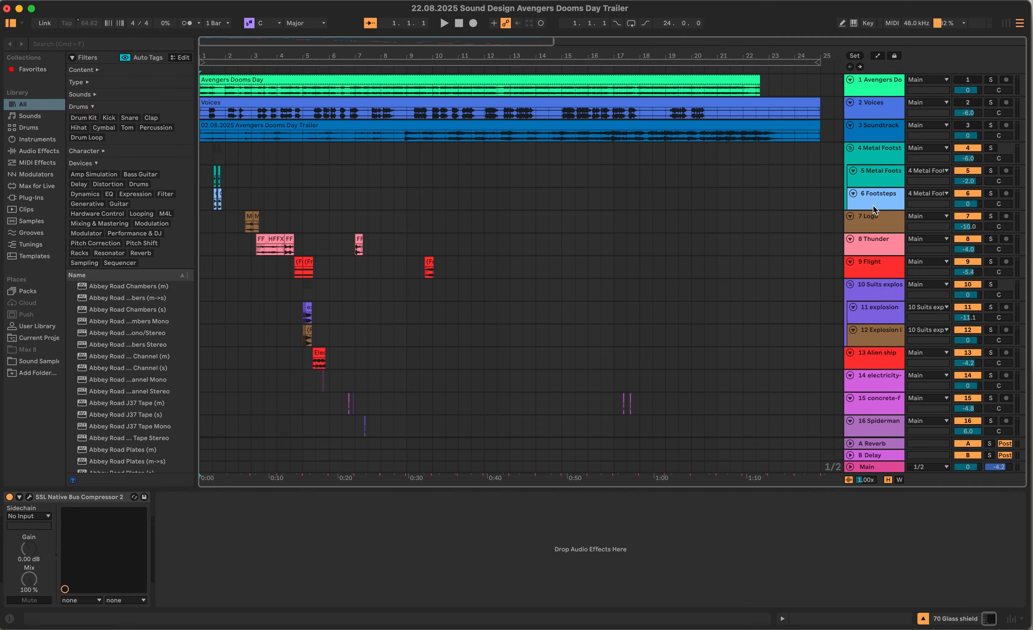
pyautogui.click(878, 157)
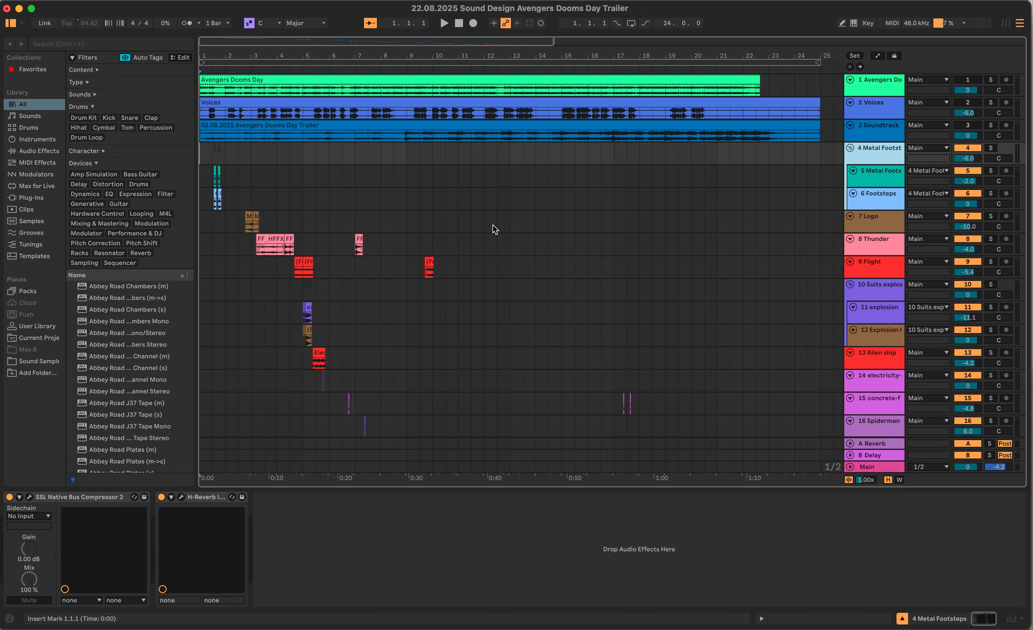
# Find the footstep clips near the start of the arrangement, play them from 1.3.1, and stop with the insert mark at 1.3.2
pyautogui.scroll(-20, 564, 267)
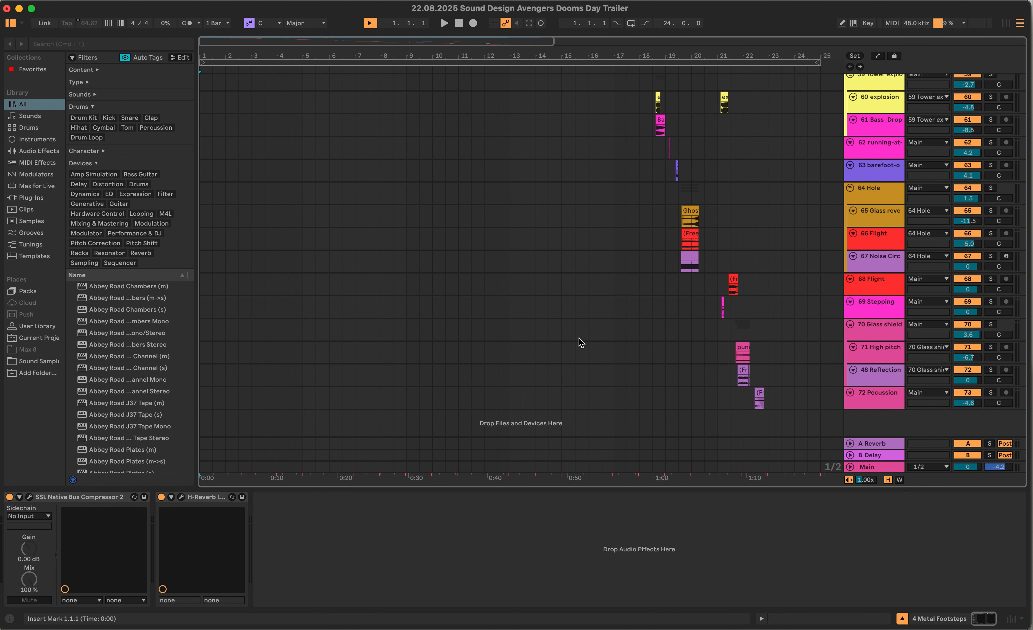
pyautogui.scroll(20, 579, 342)
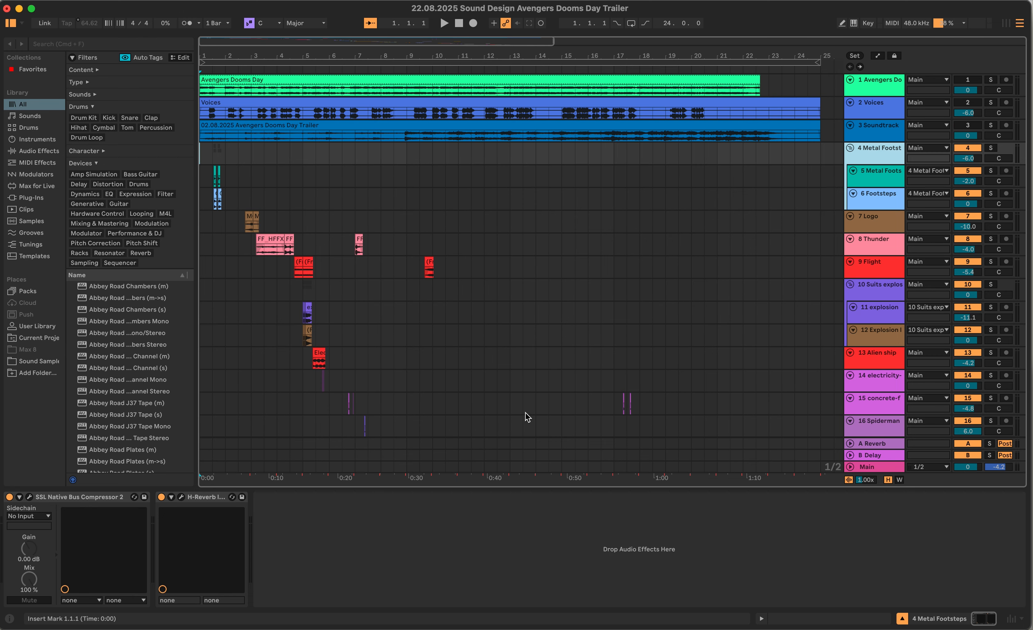
pyautogui.scroll(-15, 501, 395)
pyautogui.scroll(15, 620, 402)
pyautogui.scroll(10, 234, 197)
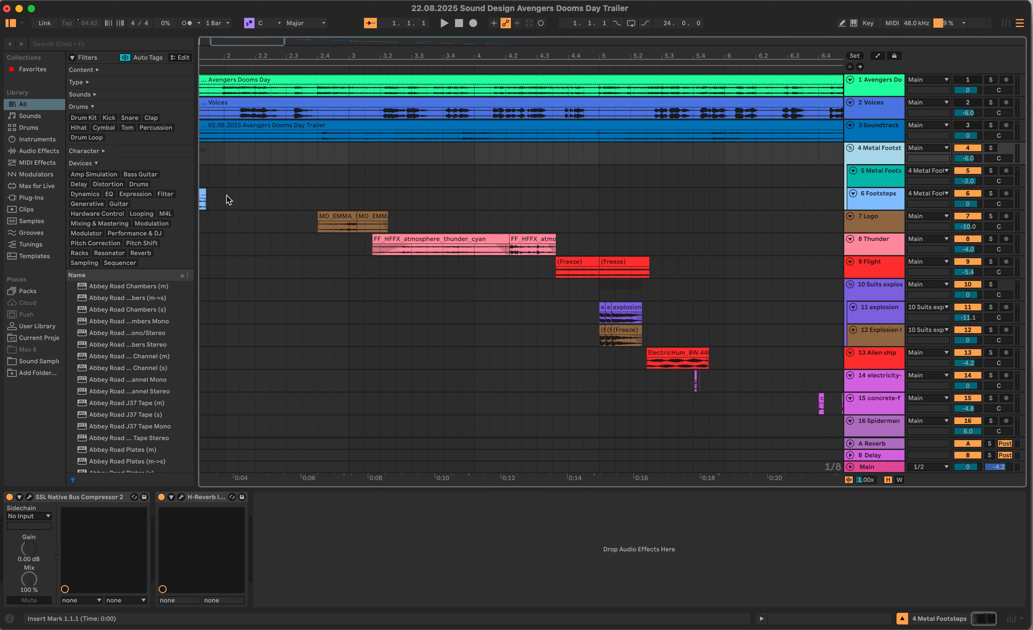
pyautogui.scroll(10, 231, 200)
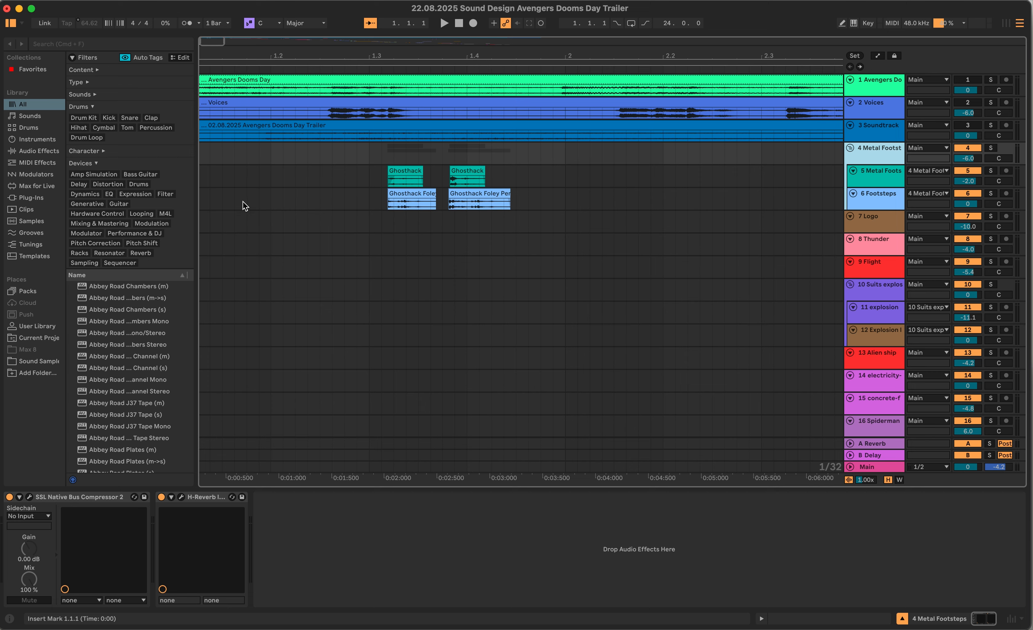
pyautogui.click(388, 179)
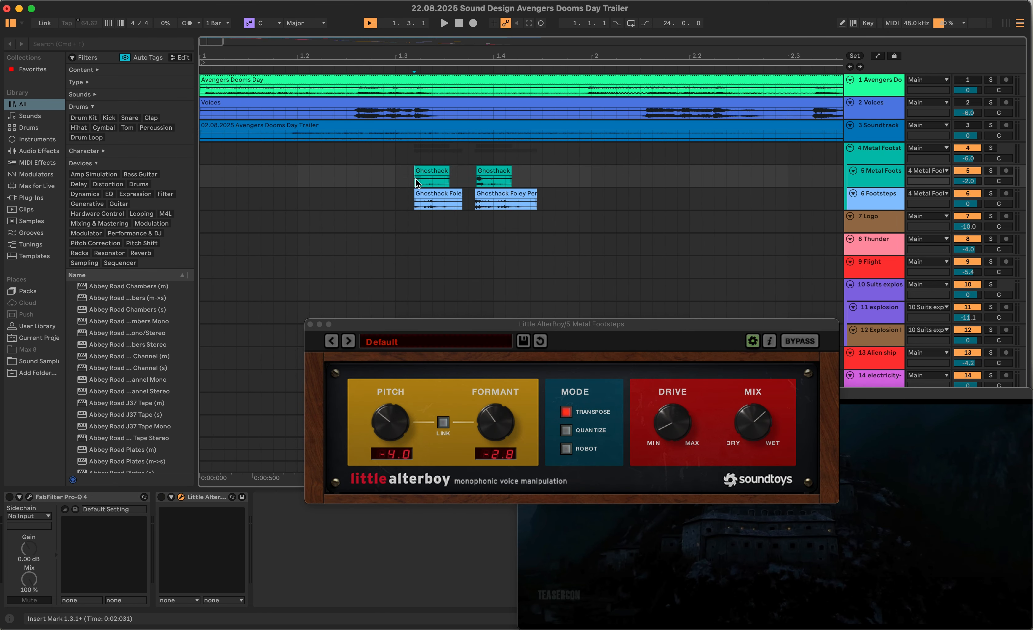
pyautogui.press('space')
pyautogui.press('space')
pyautogui.press('Right')
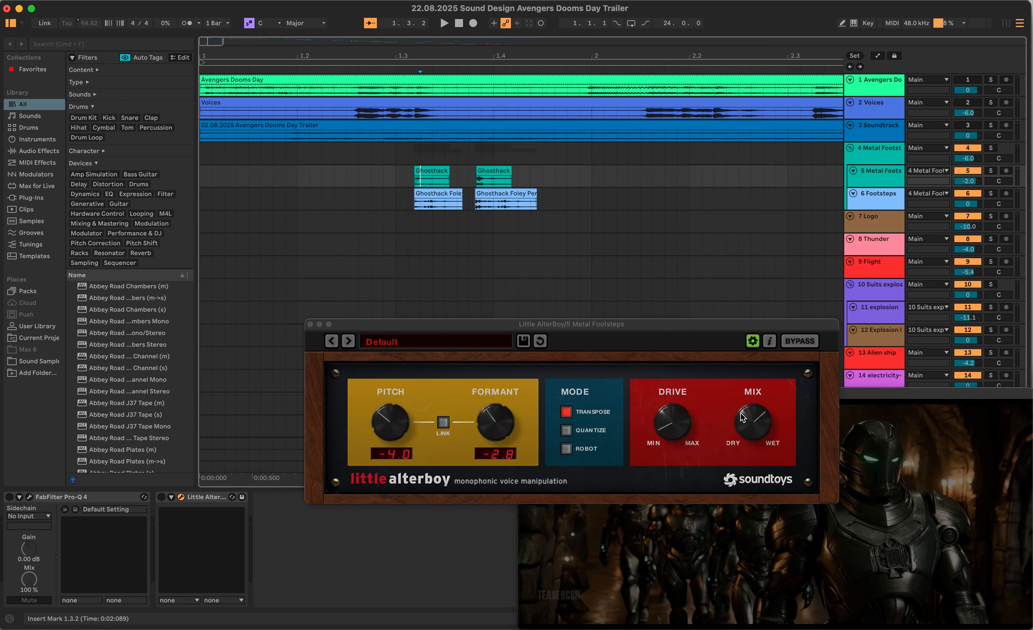
# Solo track 5 Metal Footsteps and play it from the start of its first clip at 1.3.1
pyautogui.click(890, 179)
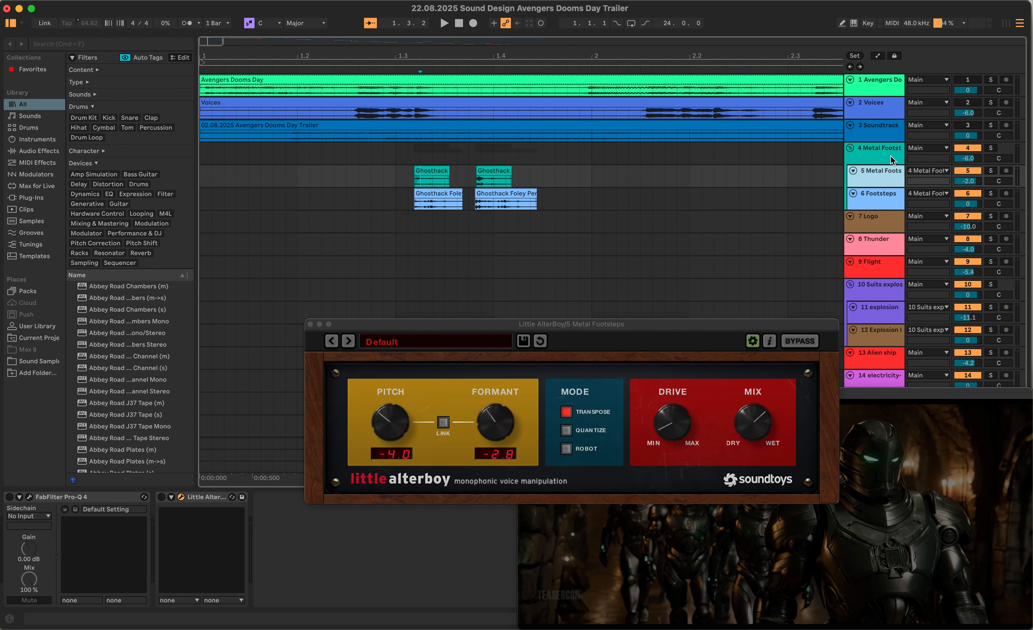
pyautogui.click(991, 170)
pyautogui.click(439, 186)
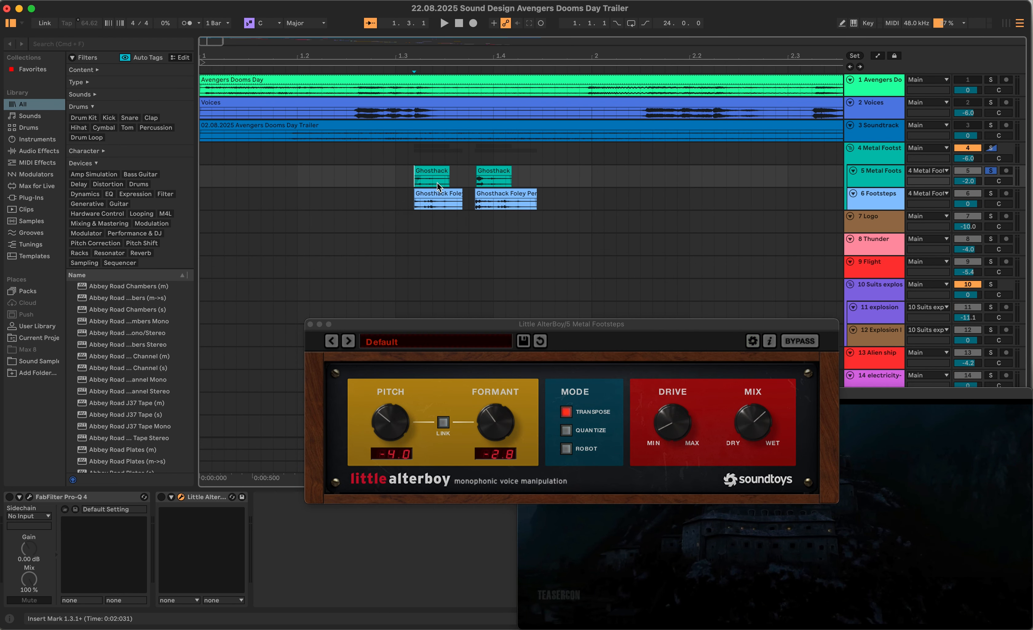
pyautogui.press('space')
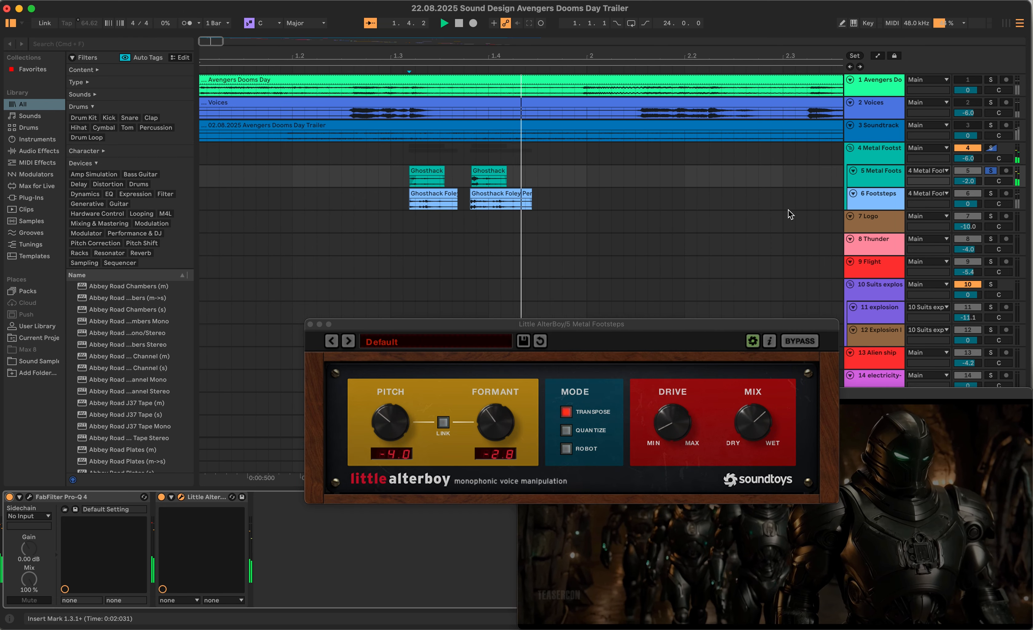
# Solo track 6 Footsteps and close its first FabFilter Pro-Q 4 window
pyautogui.click(991, 195)
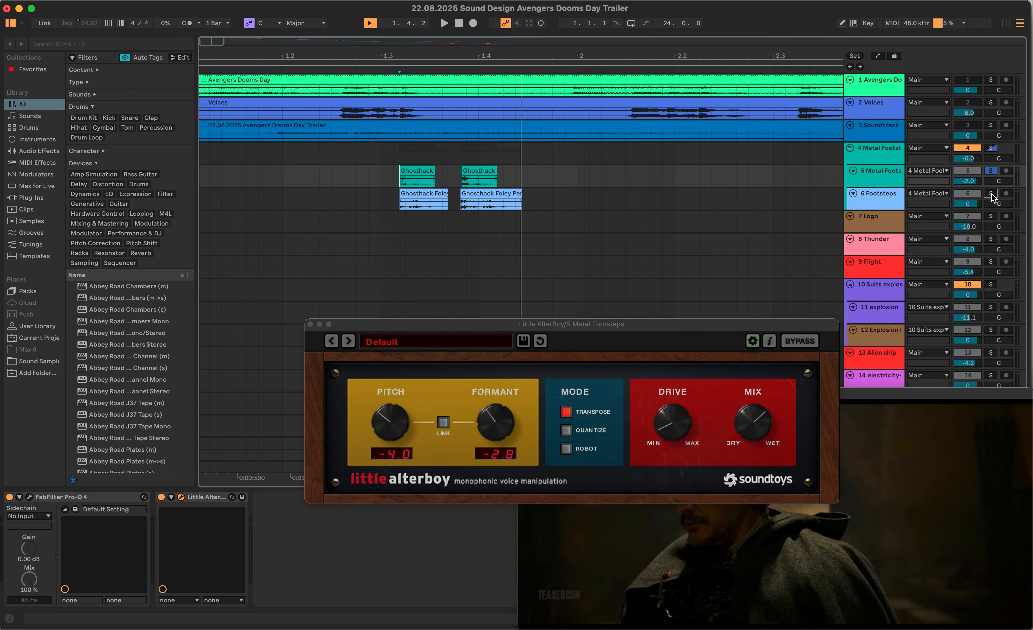
pyautogui.click(509, 6)
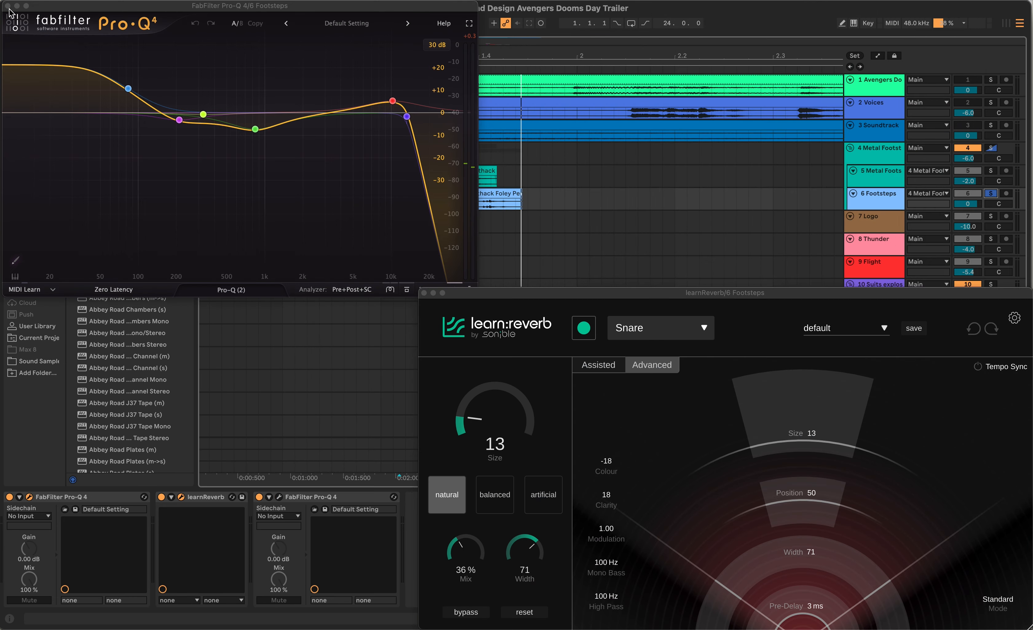
pyautogui.click(7, 6)
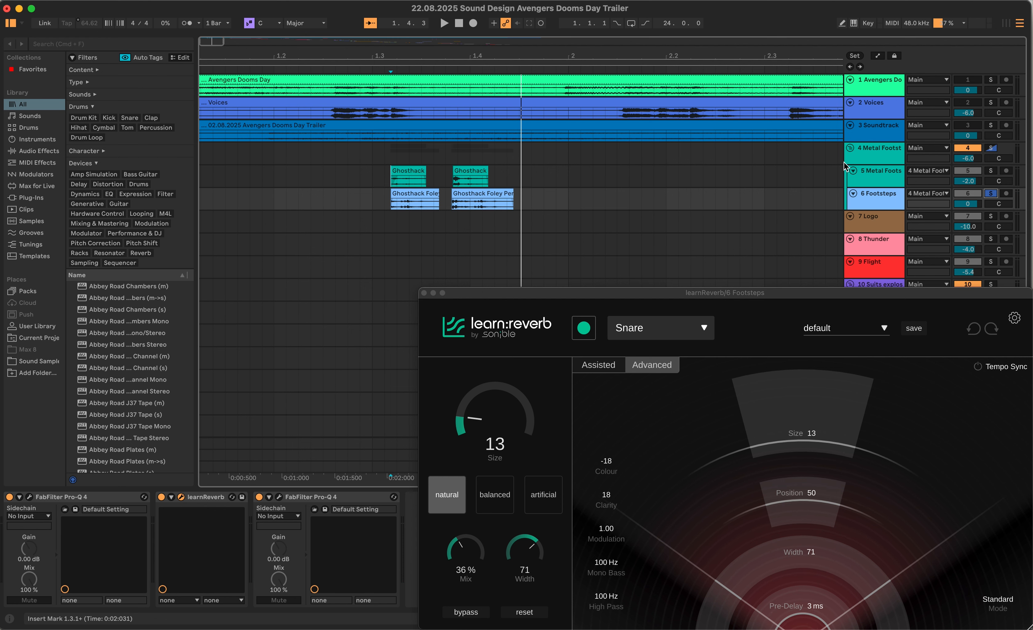
# Turn off the SSL Native Bus Compressor 2 and H-Reverb devices on the 4 Metal Footsteps group
pyautogui.click(886, 180)
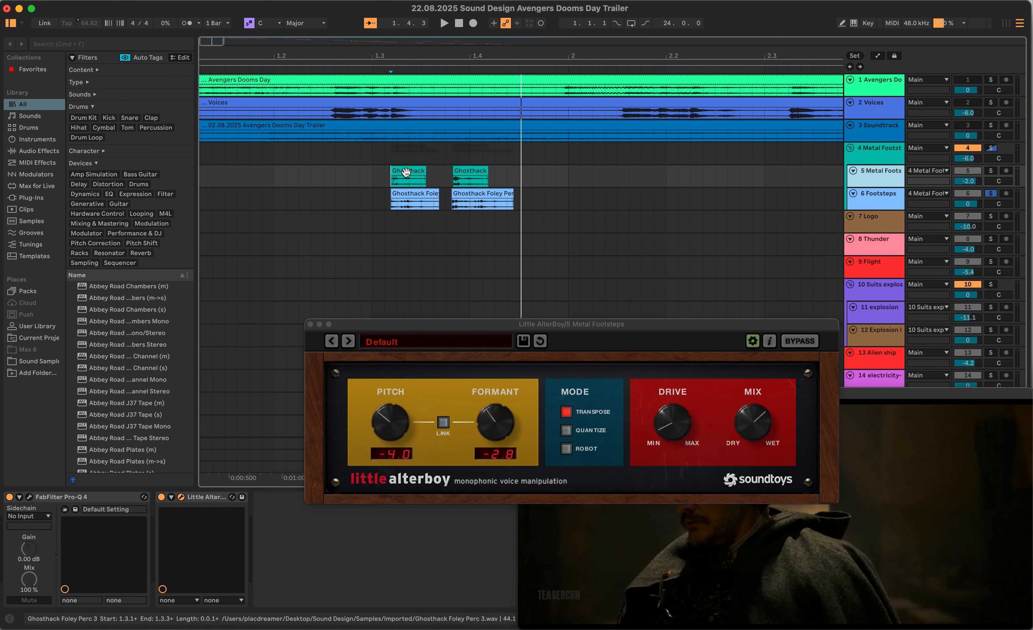
pyautogui.click(470, 174)
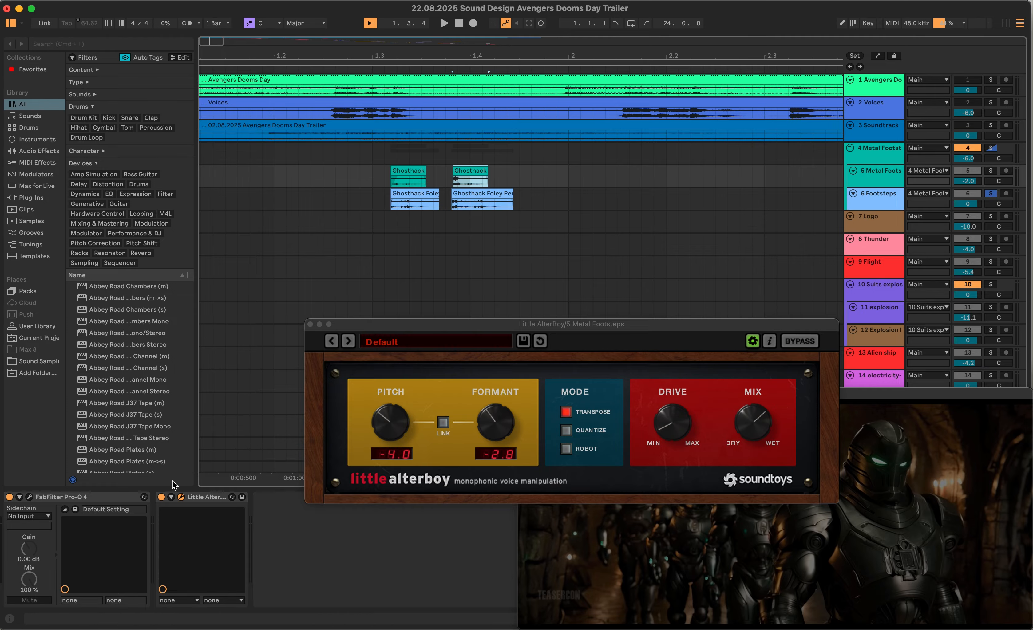
pyautogui.press('Up')
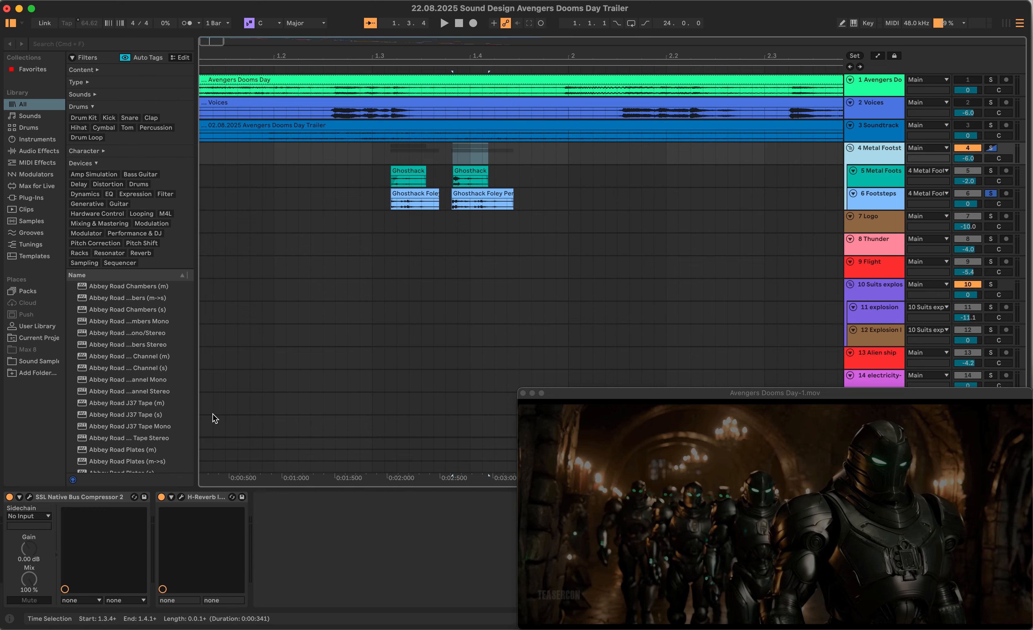
pyautogui.press('0')
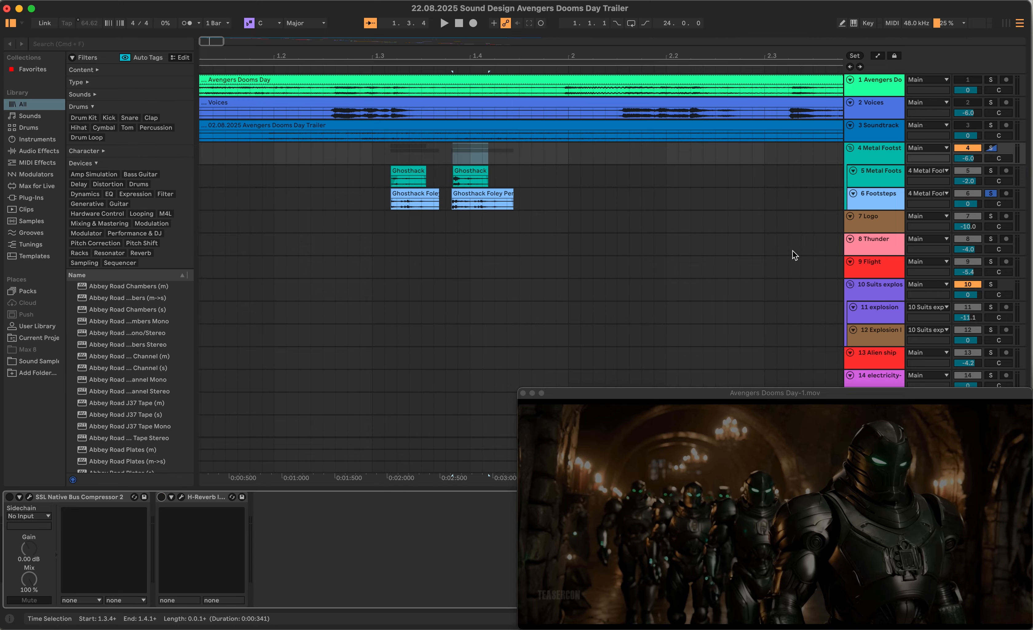
# Bypass FabFilter Pro-Q 4 and Little AlterBoy on track 5 Metal Footsteps, then solo the track and play it from 1.3.1
pyautogui.click(883, 168)
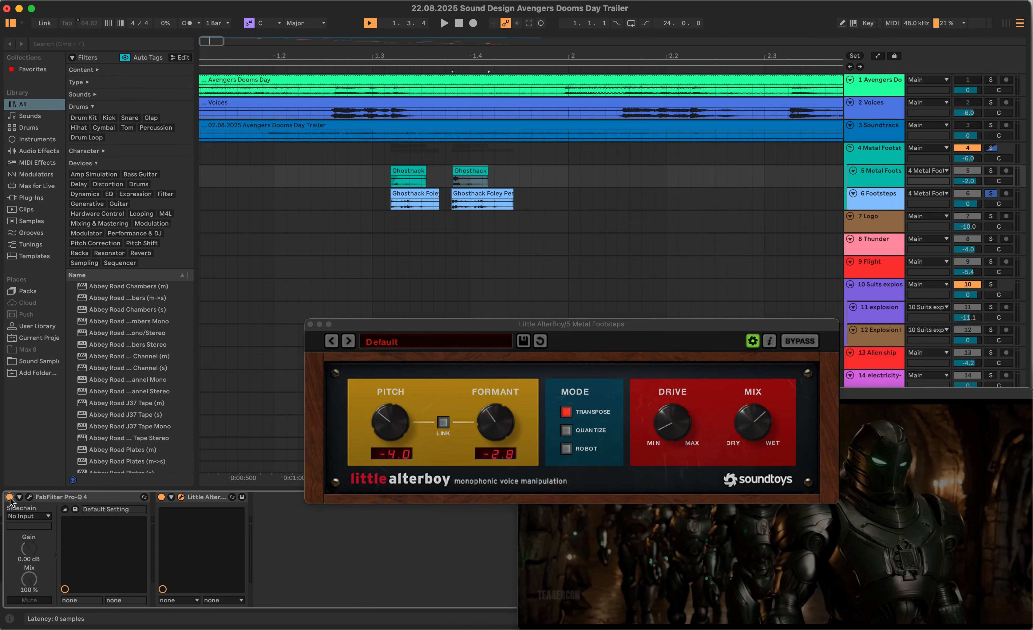
pyautogui.click(9, 498)
pyautogui.click(161, 497)
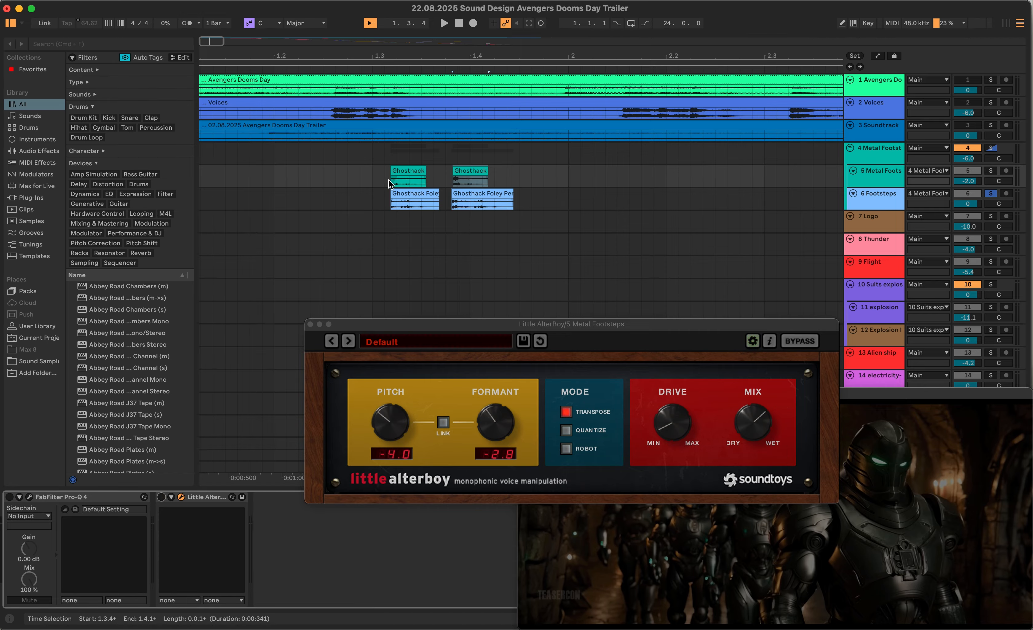
pyautogui.click(391, 193)
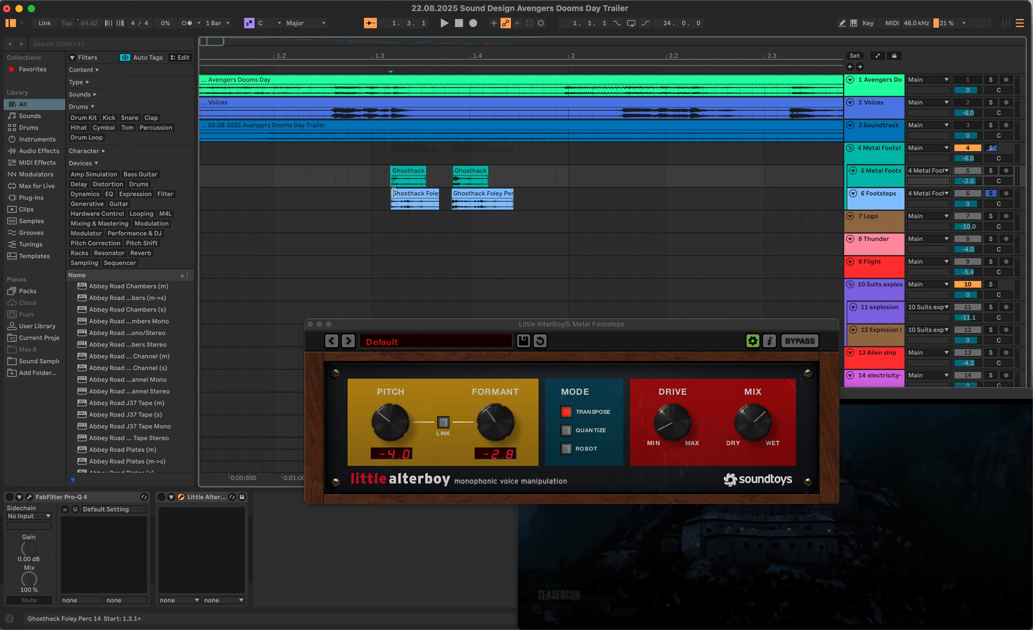
pyautogui.hscroll(-2, 394, 197)
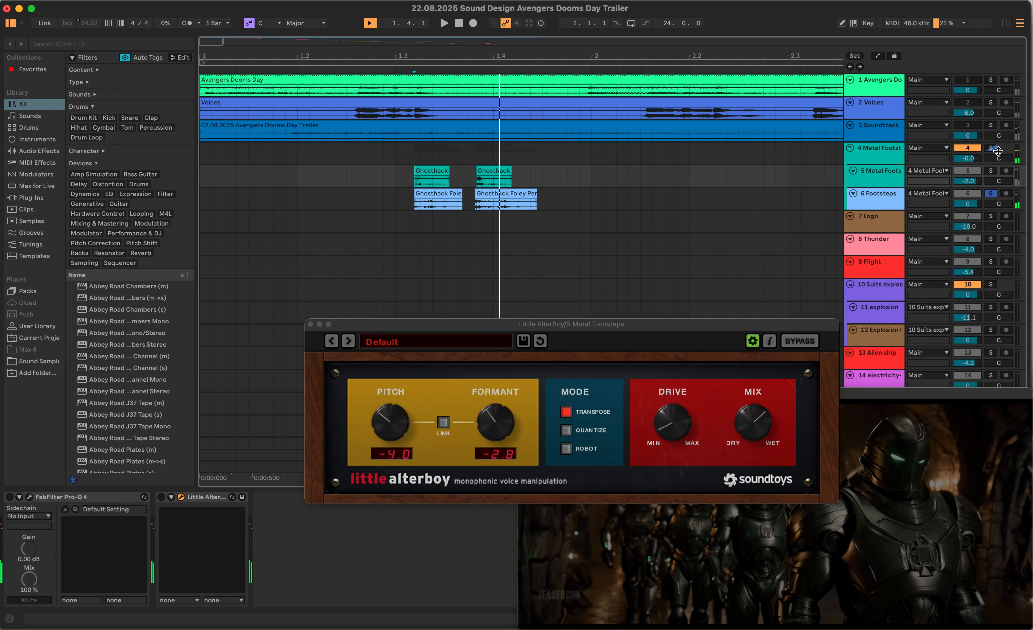
pyautogui.click(991, 171)
pyautogui.press('space')
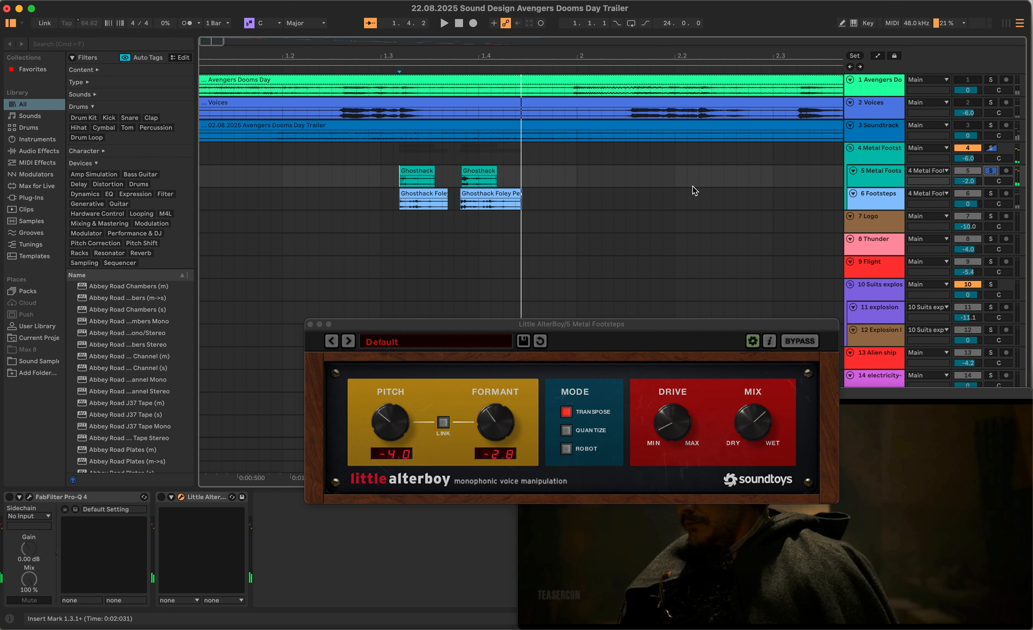
# Reactivate both effects on track 5, view its FabFilter Pro-Q 4 curve, and bring the trailer video to the front
pyautogui.click(9, 497)
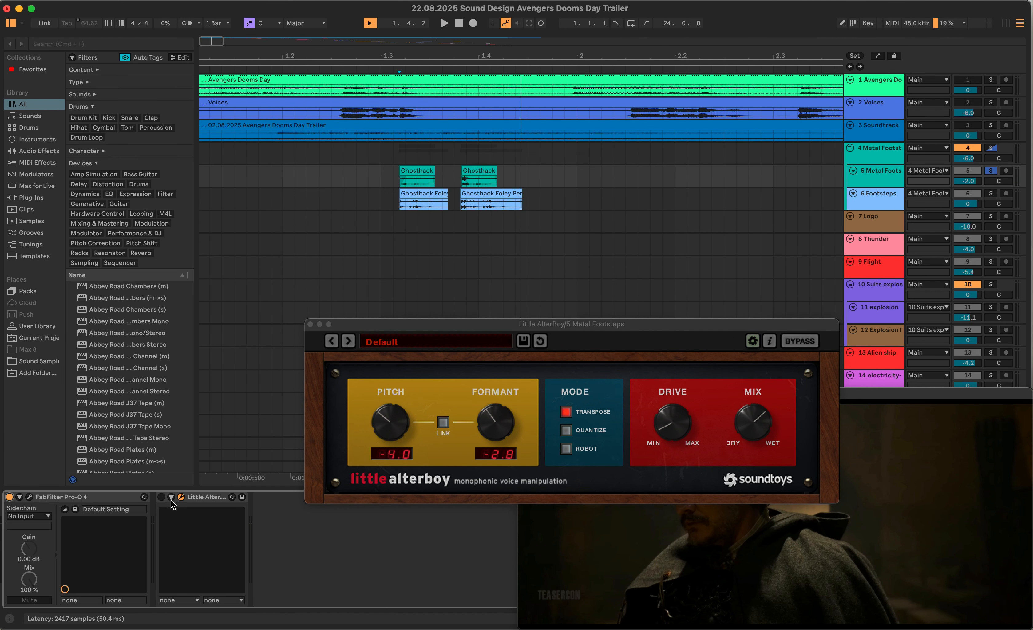
pyautogui.click(161, 497)
pyautogui.click(63, 500)
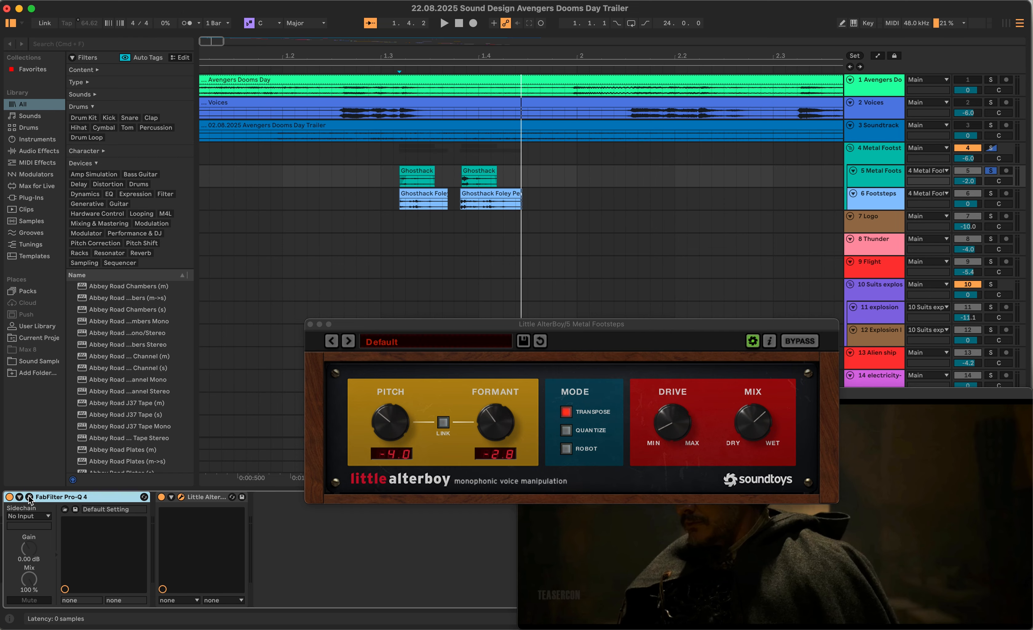
pyautogui.moveTo(313, 21); pyautogui.dragTo(282, 5)
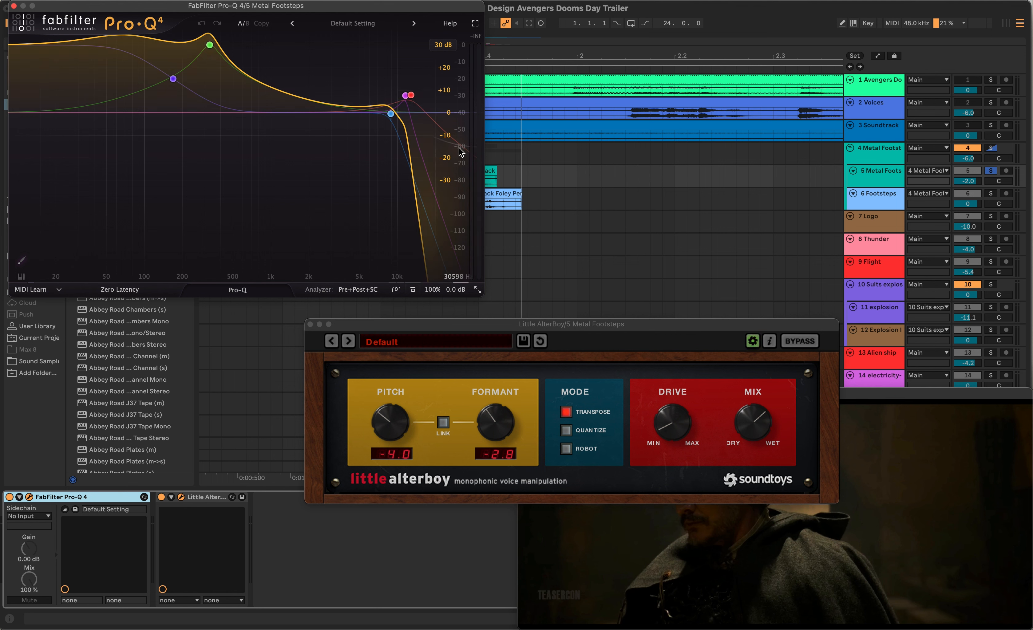
pyautogui.click(896, 404)
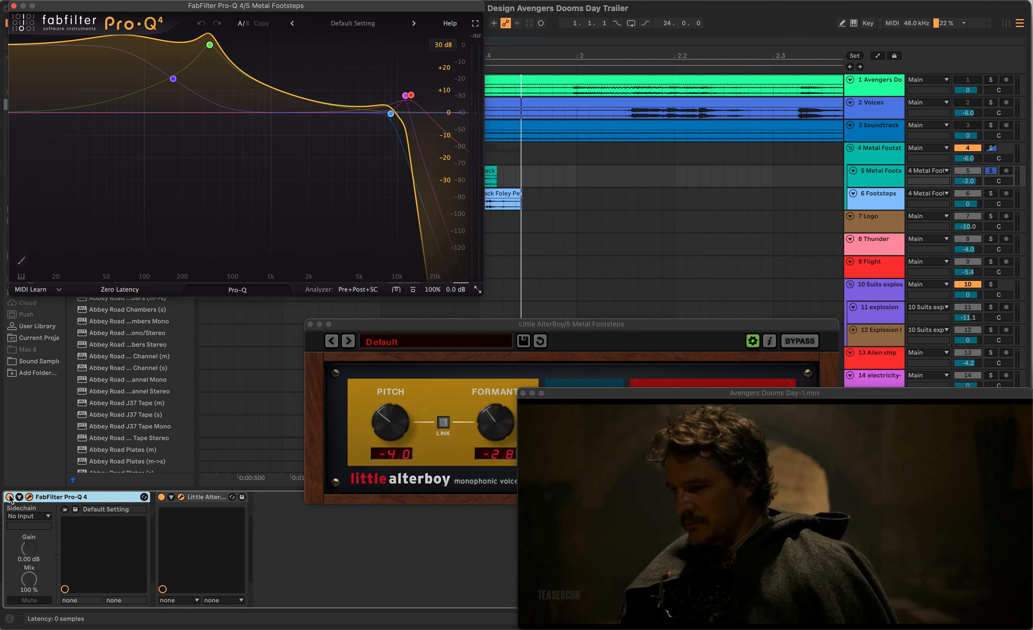
# Audition track 5 with both effects bypassed, and again with only FabFilter Pro-Q 4 enabled
pyautogui.click(162, 497)
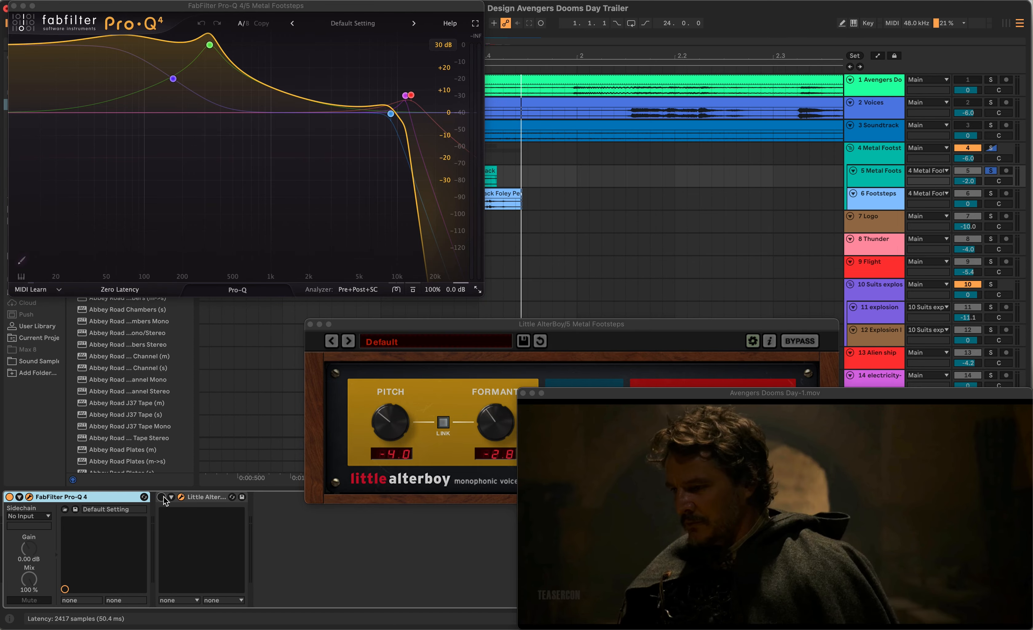
pyautogui.click(9, 497)
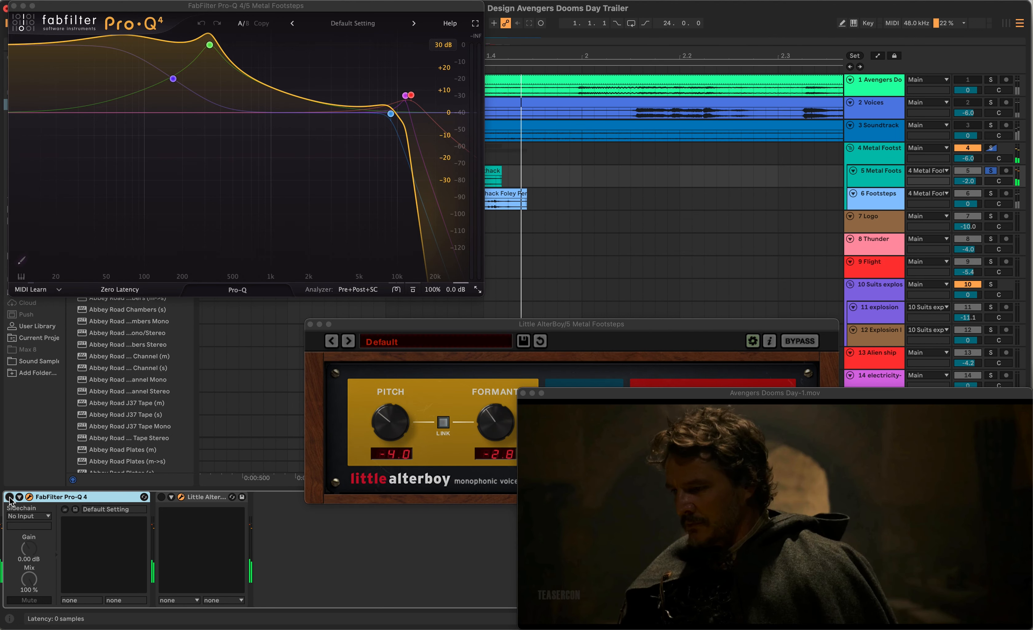
pyautogui.click(9, 497)
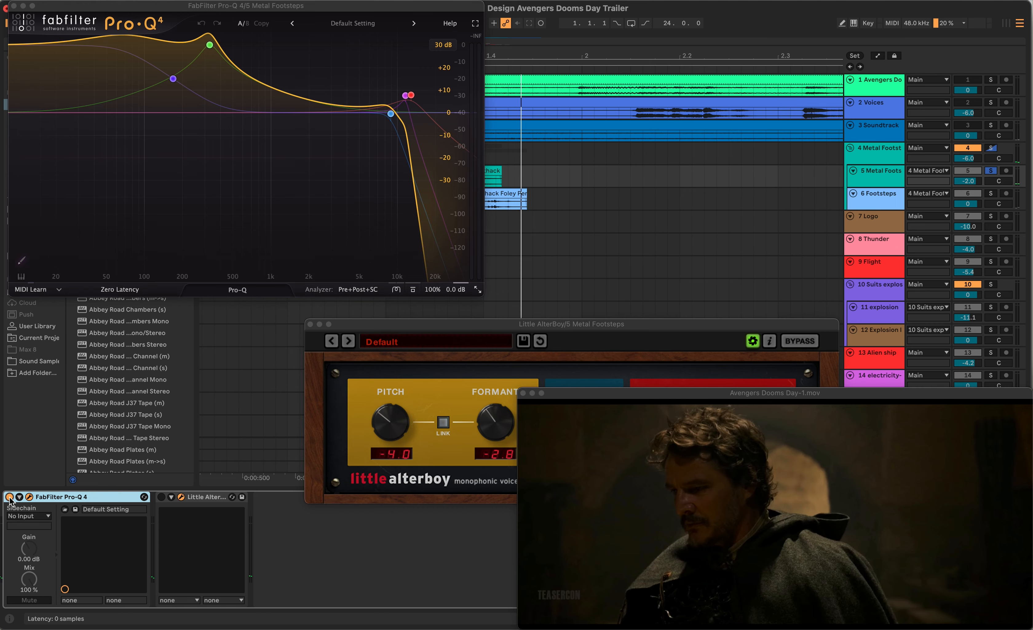
pyautogui.press('space')
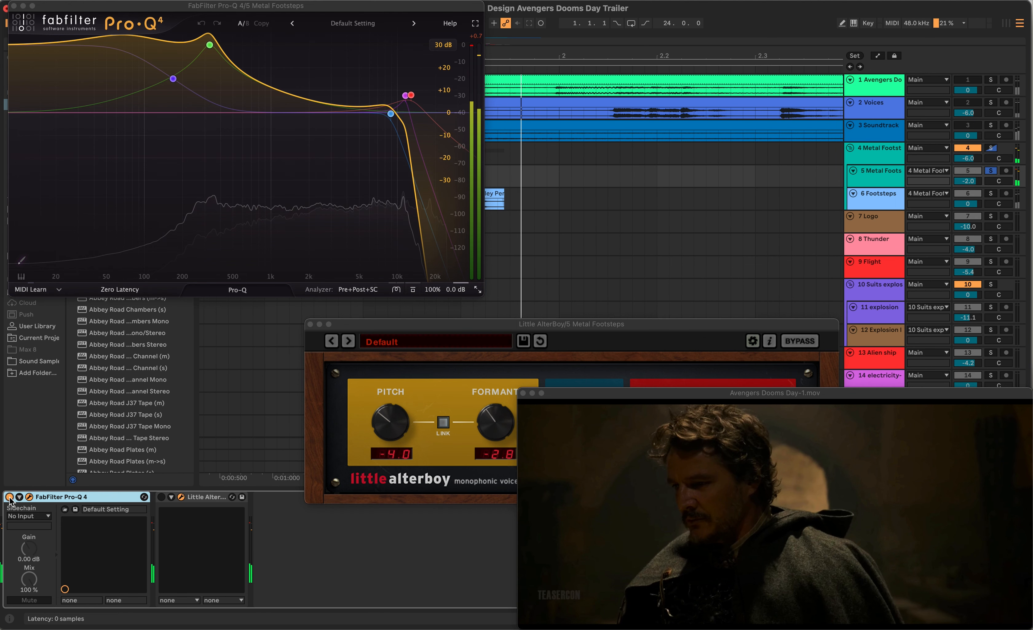
pyautogui.press('space')
# Reactivate Little AlterBoy on track 5 and play the footsteps through the full effect chain
pyautogui.click(199, 496)
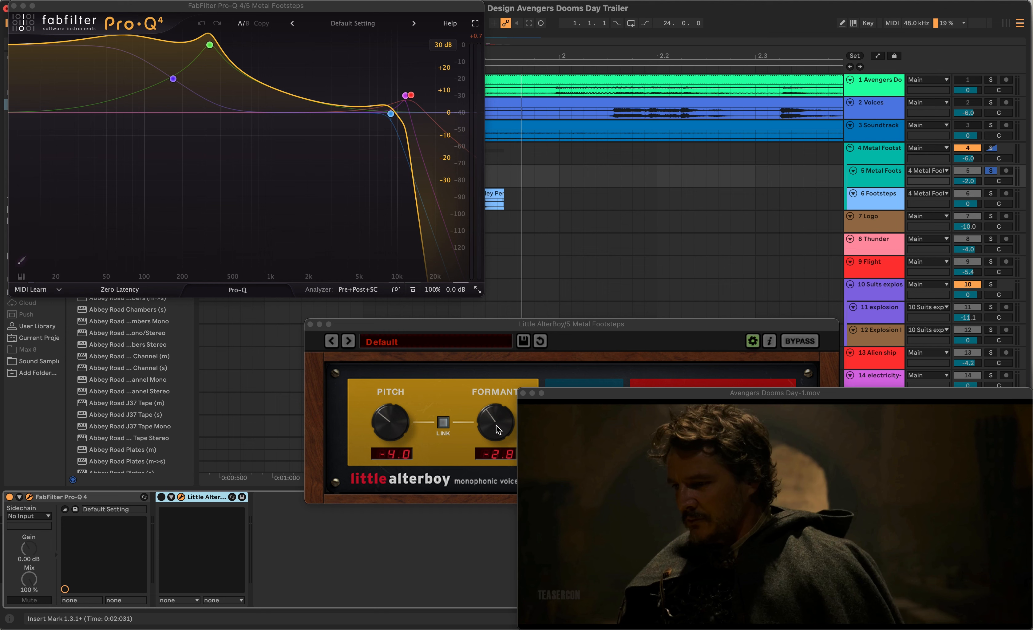
pyautogui.click(162, 498)
pyautogui.press('space')
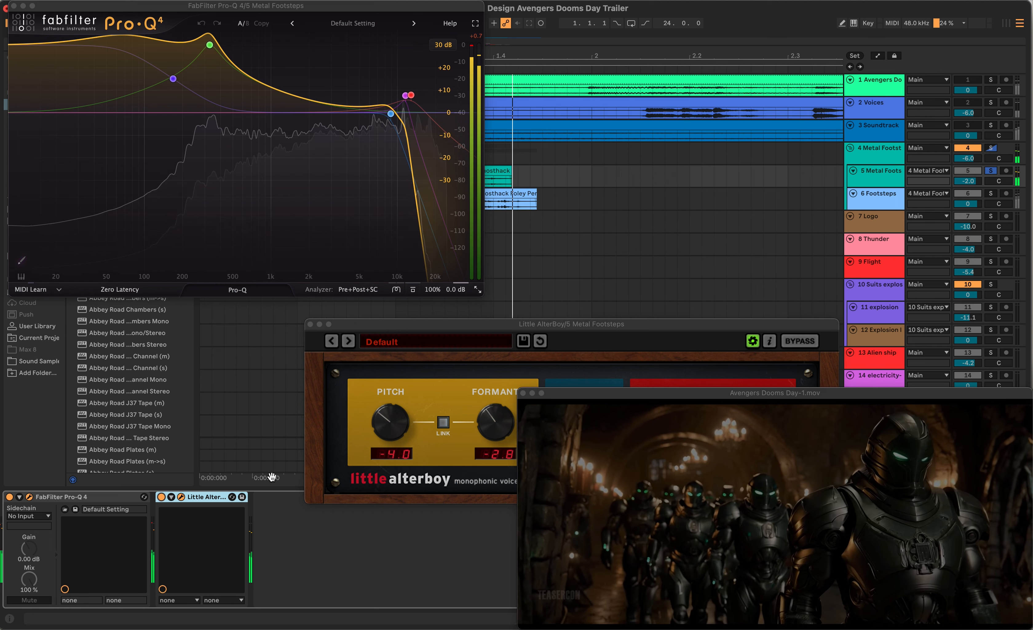
pyautogui.press('space')
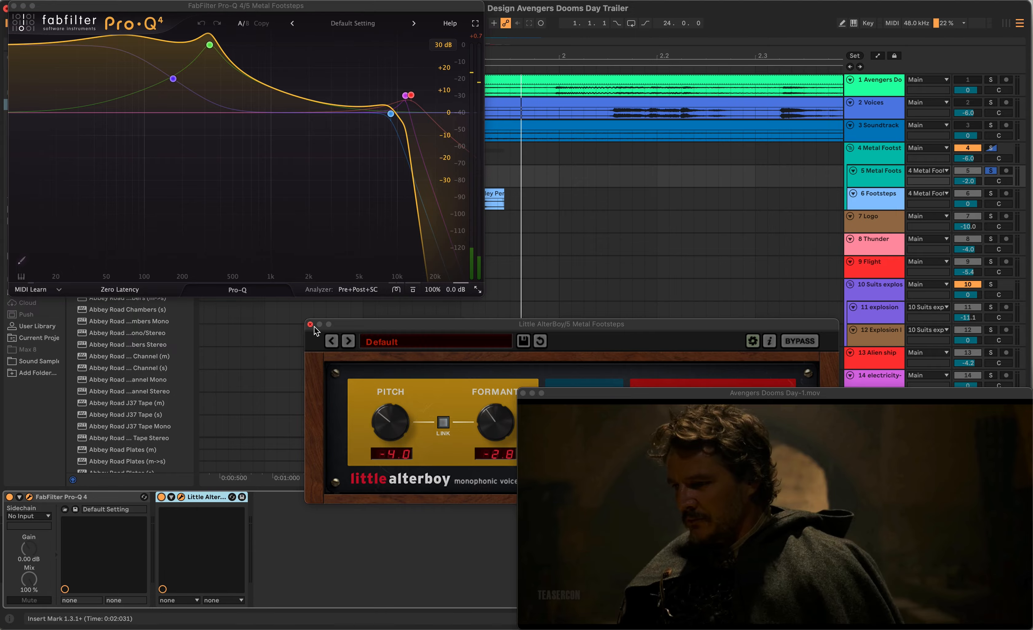
# Close the track 5 effect windows, solo track 6 Footsteps, and close its learnReverb window
pyautogui.click(310, 325)
pyautogui.click(13, 6)
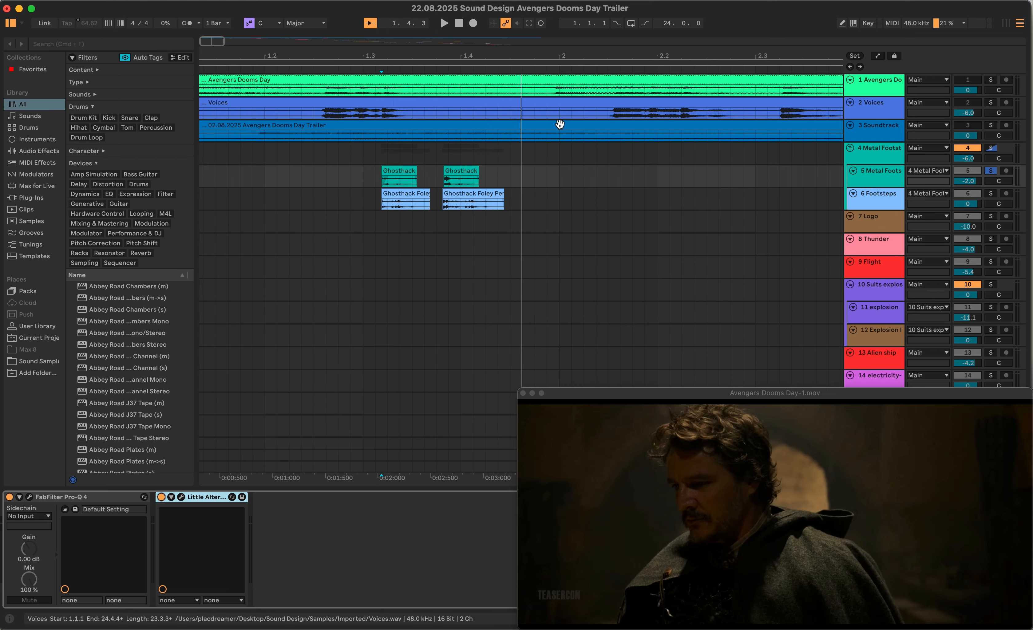
pyautogui.click(890, 204)
pyautogui.click(991, 194)
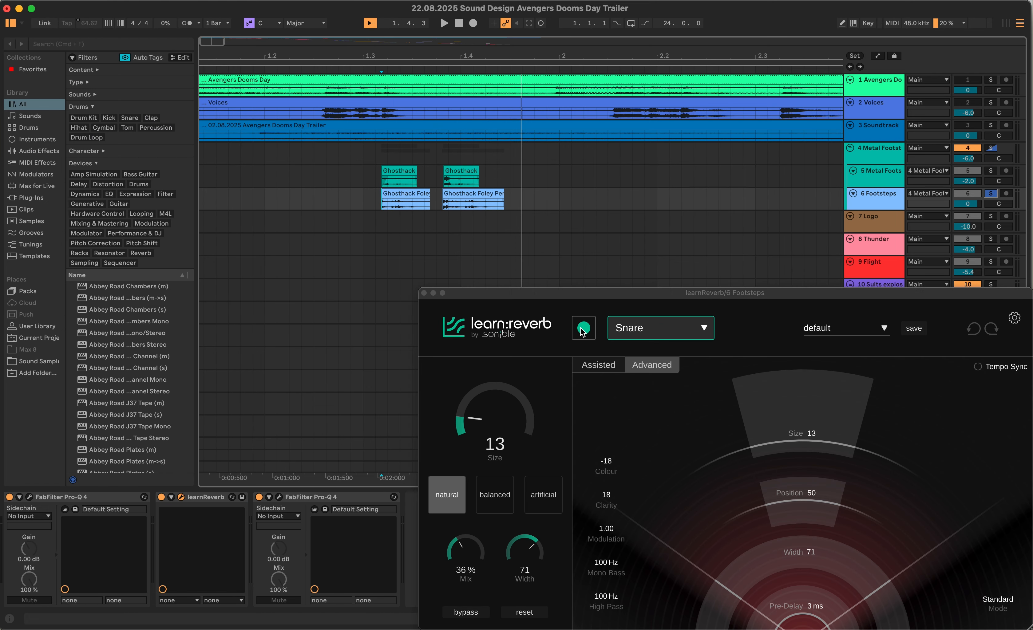
pyautogui.click(424, 293)
# Bypass all three effects on track 6 Footsteps and play its dry clips from 1.3.1
pyautogui.click(9, 497)
pyautogui.click(161, 496)
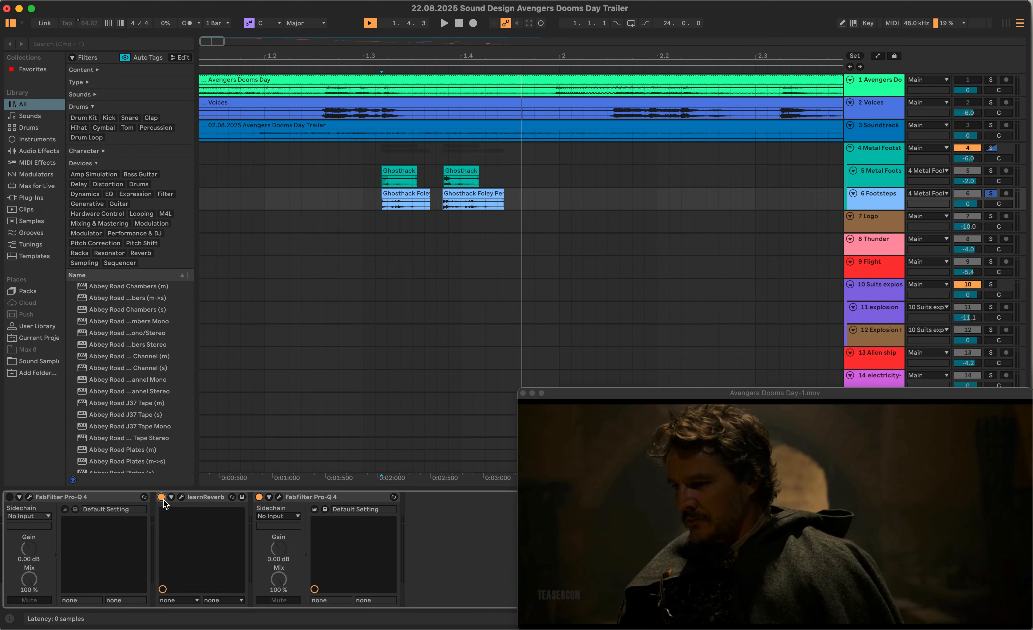
pyautogui.click(259, 496)
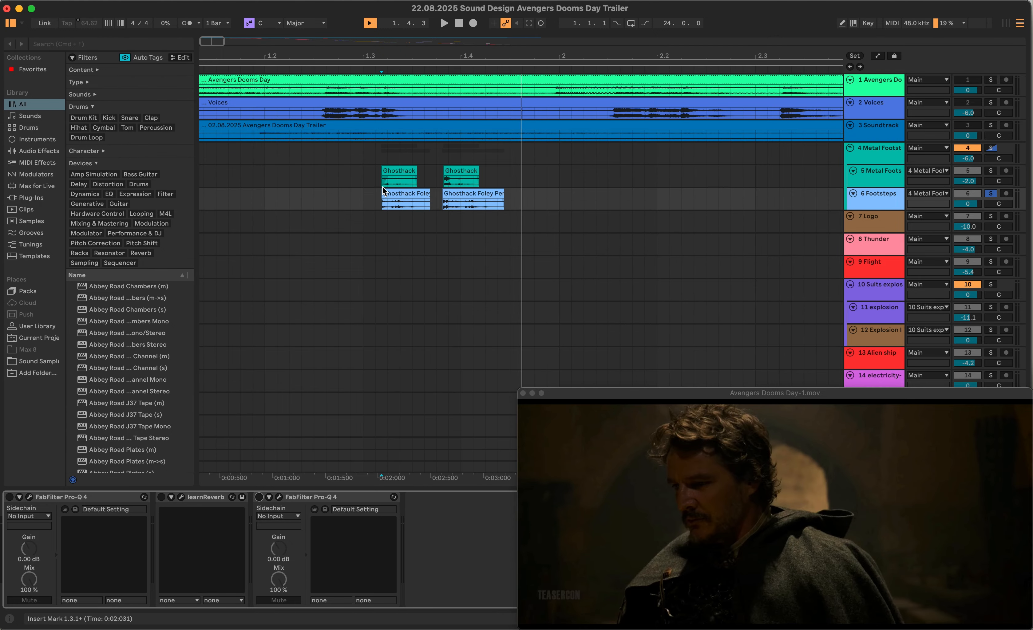
pyautogui.click(383, 187)
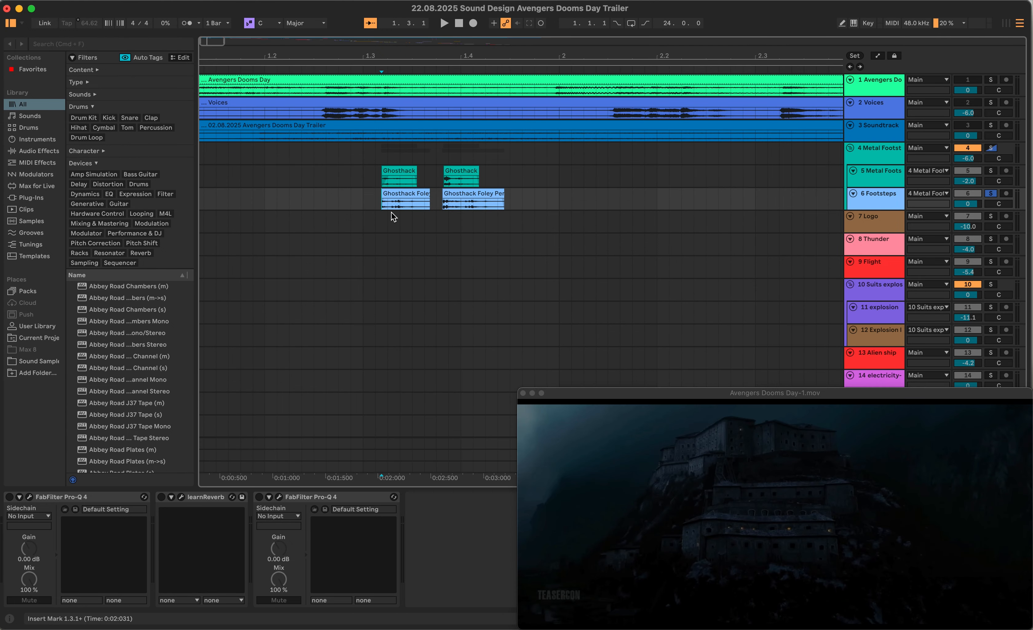
pyautogui.press('space')
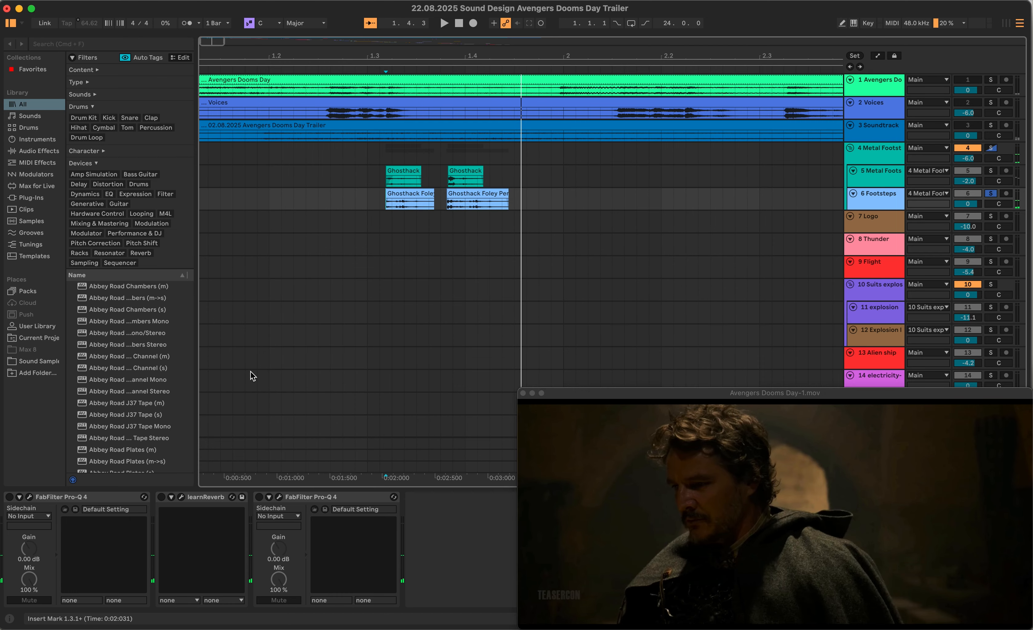
# Open the windows of both FabFilter Pro-Q 4 equalizers and learnReverb on track 6 Footsteps
pyautogui.click(29, 502)
pyautogui.click(181, 498)
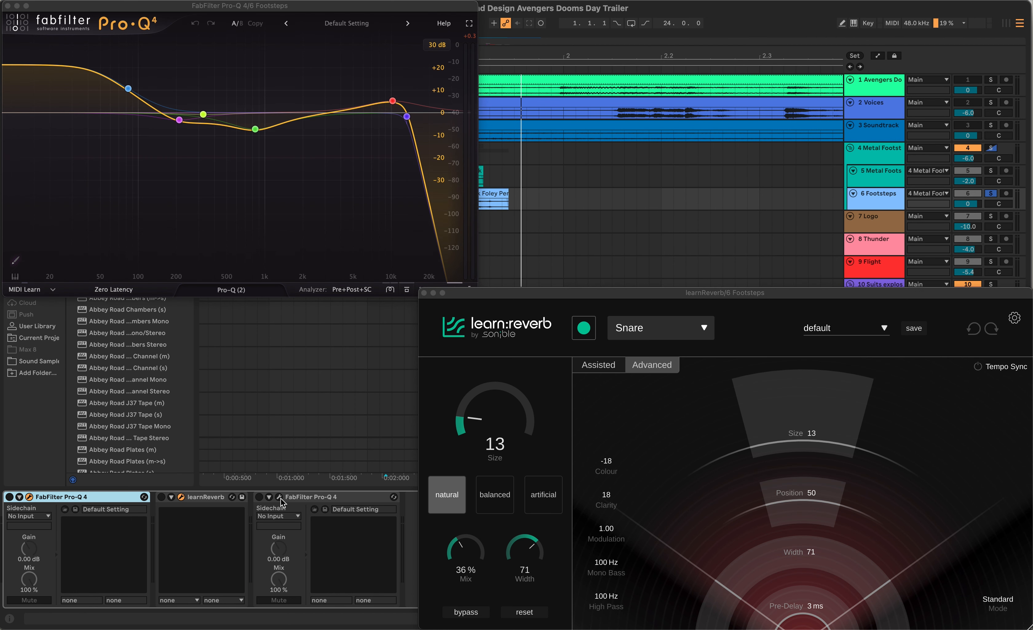
pyautogui.click(278, 497)
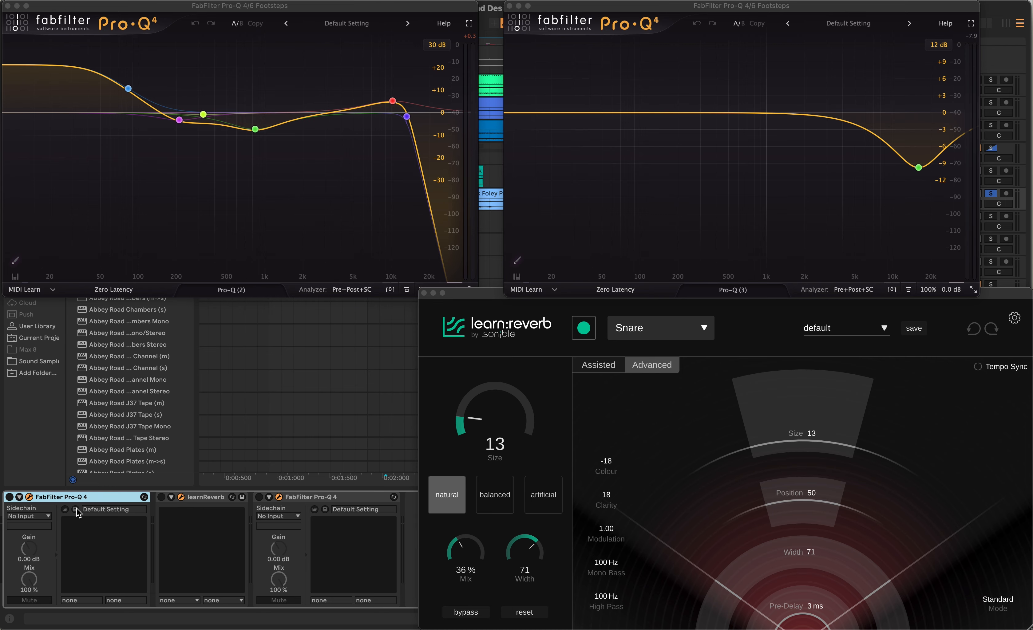
# Reactivate all three effects on track 6 Footsteps and play the processed footsteps
pyautogui.click(9, 497)
pyautogui.click(161, 498)
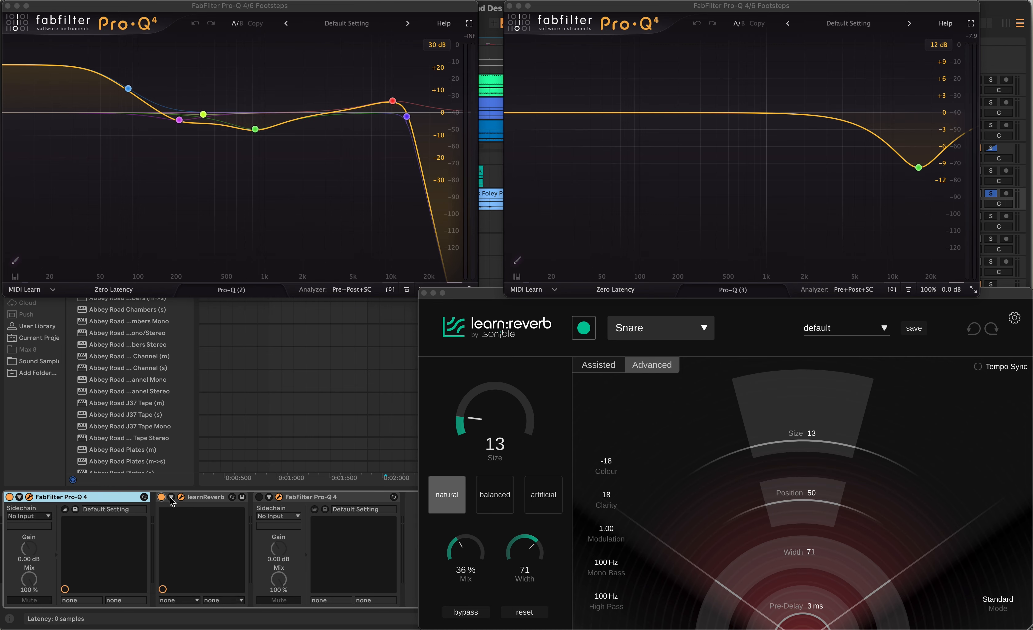
pyautogui.click(258, 497)
pyautogui.press('space')
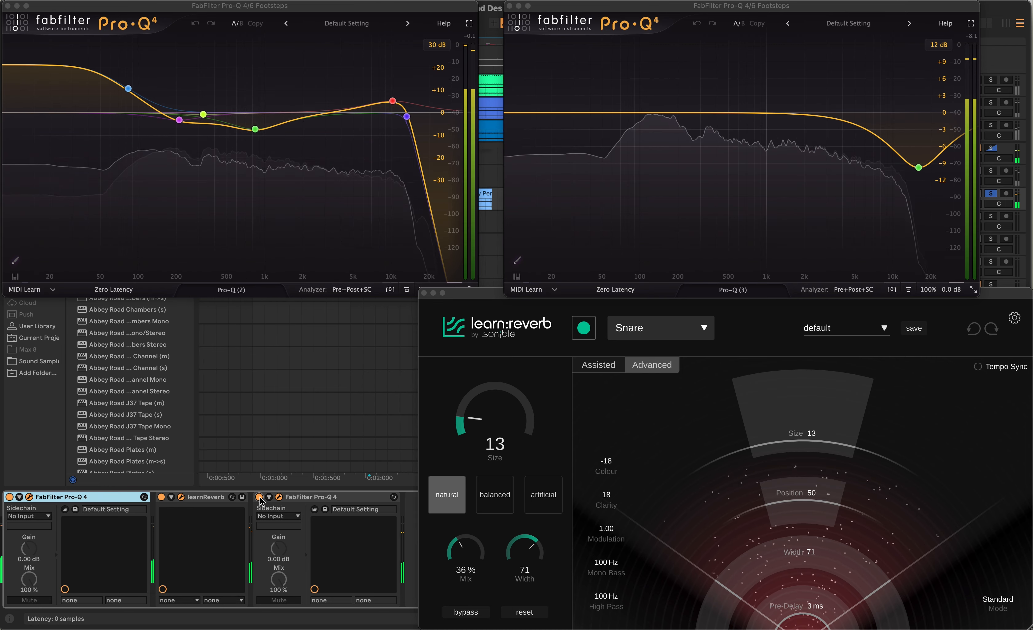
# Bypass learnReverb and the second FabFilter Pro-Q 4 on track 6 Footsteps, and compare playback with the first Pro-Q 4 off and on
pyautogui.click(259, 497)
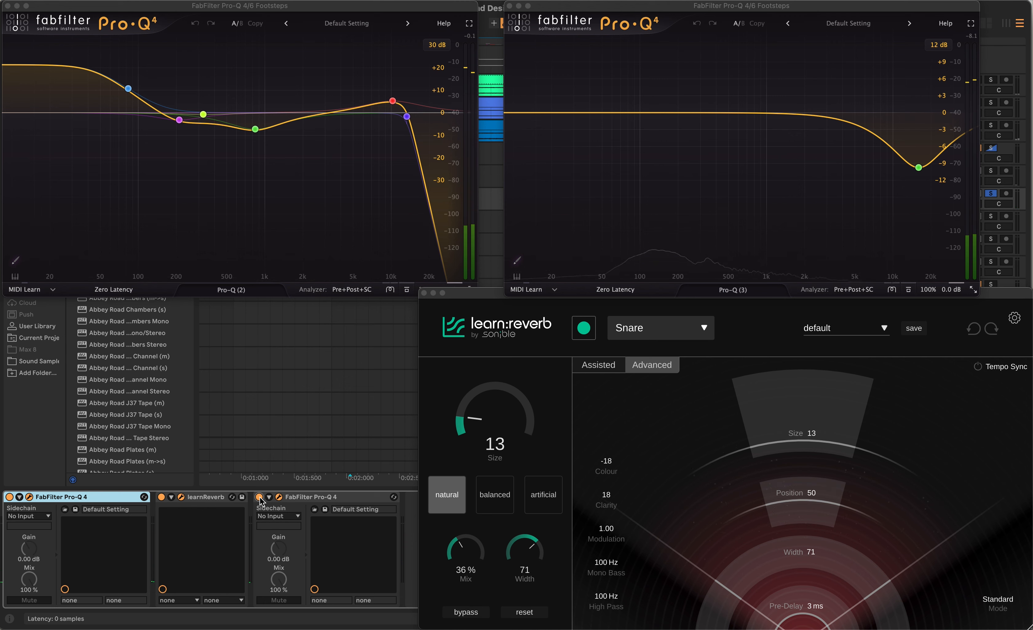
pyautogui.click(162, 497)
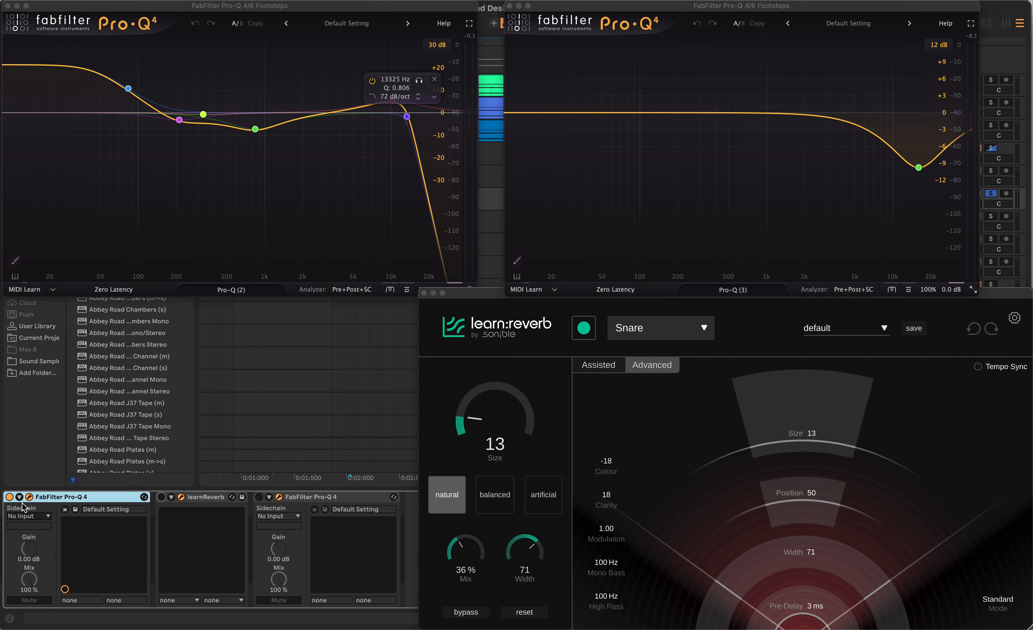
pyautogui.press('space')
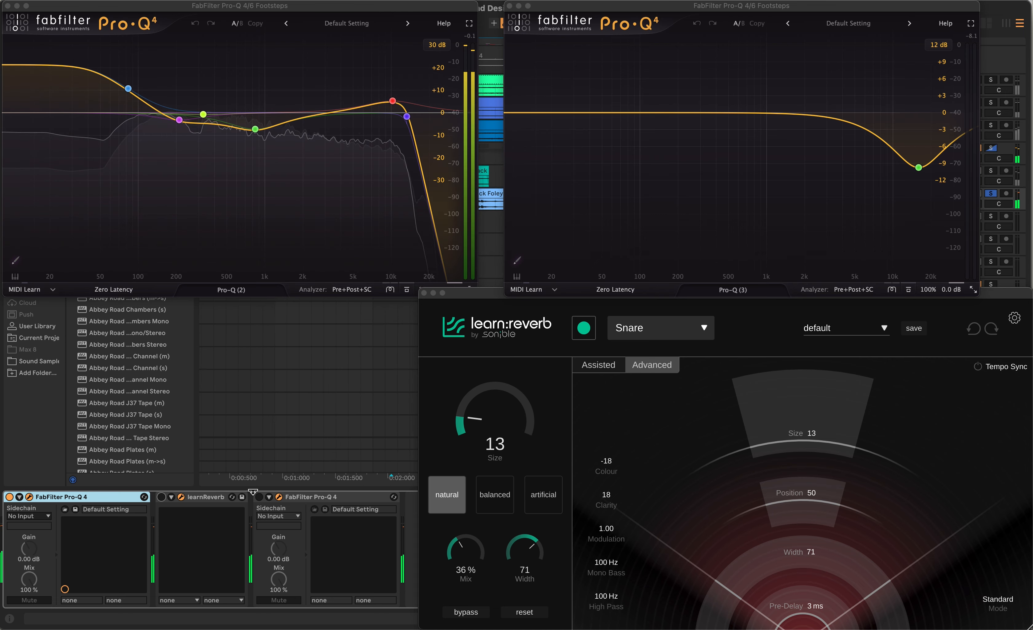
pyautogui.click(9, 497)
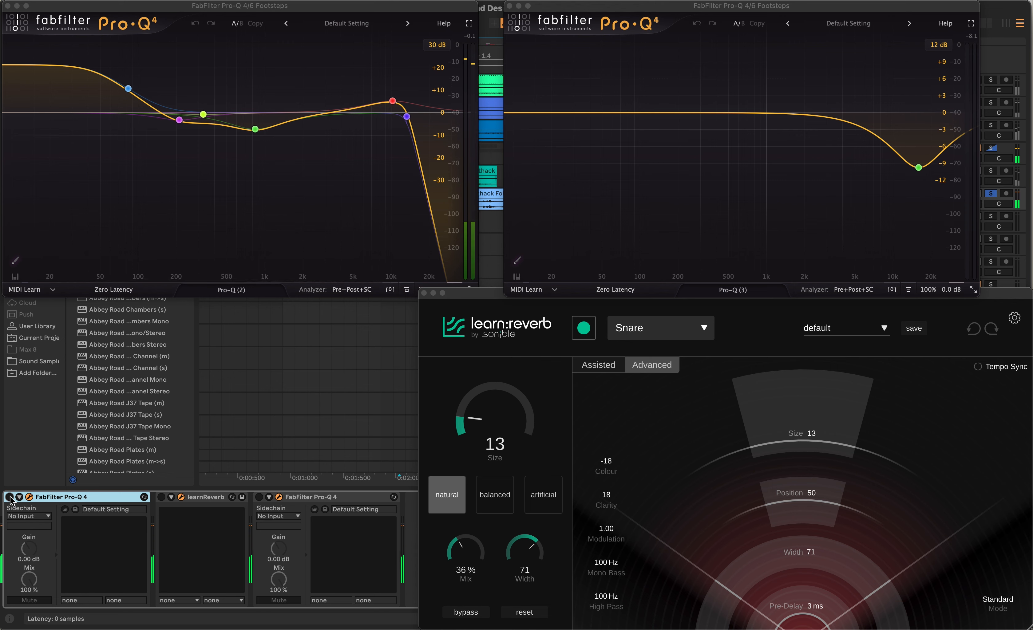
pyautogui.click(9, 496)
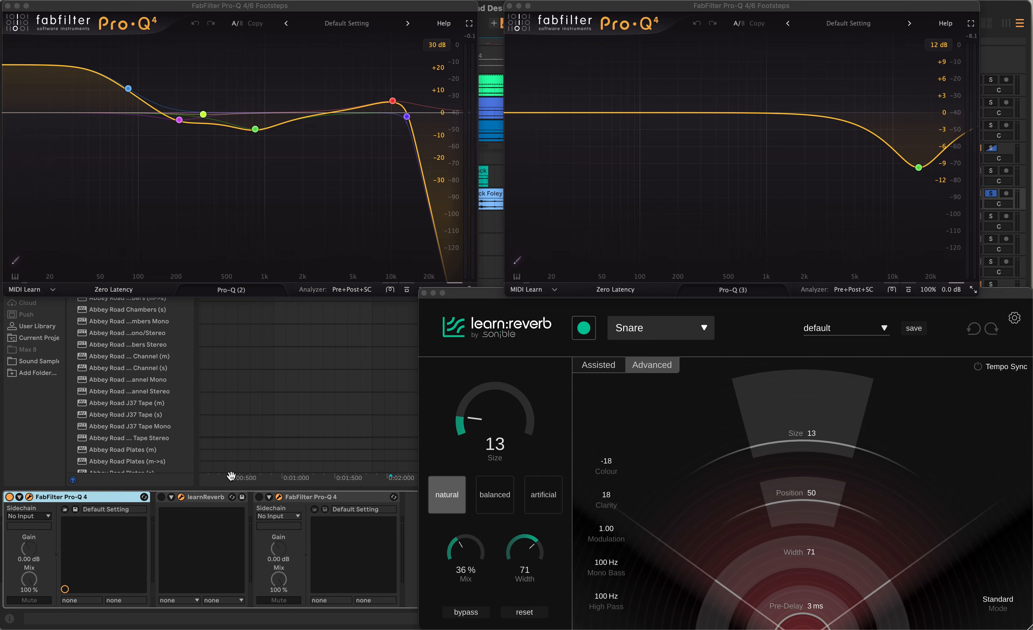
# Reactivate learnReverb and the second FabFilter Pro-Q 4, and play the footsteps with that last equalizer on and off, leaving it on
pyautogui.click(161, 498)
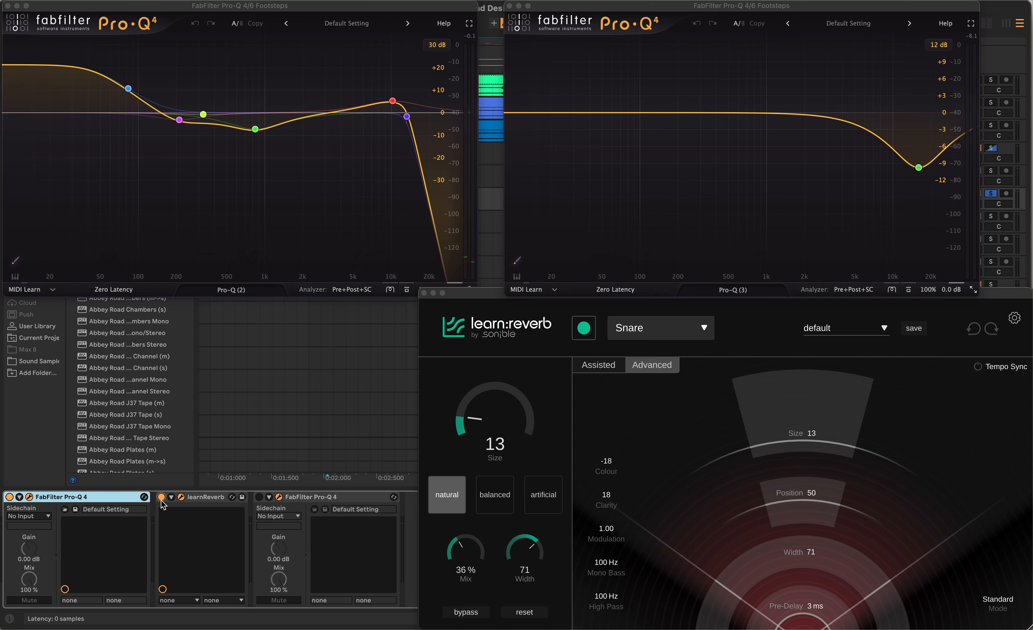
pyautogui.click(260, 498)
pyautogui.press('space')
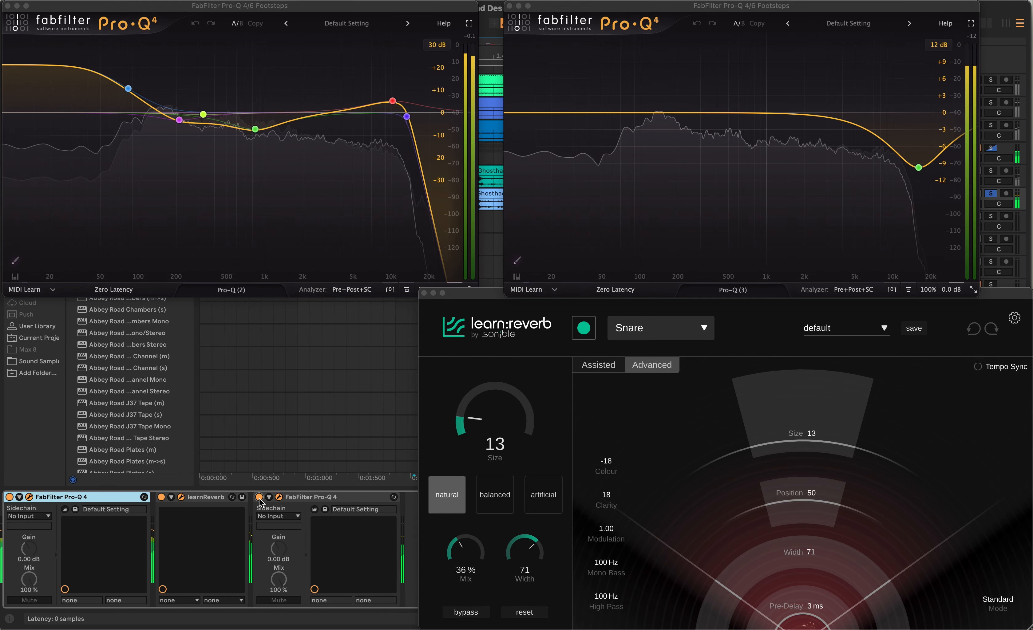
pyautogui.click(259, 498)
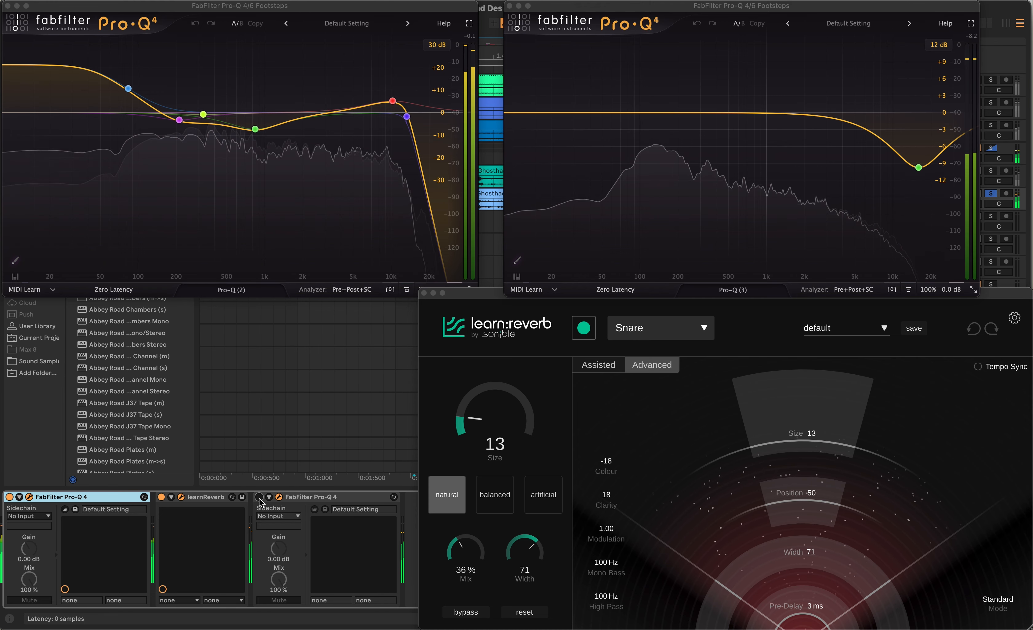
pyautogui.click(259, 499)
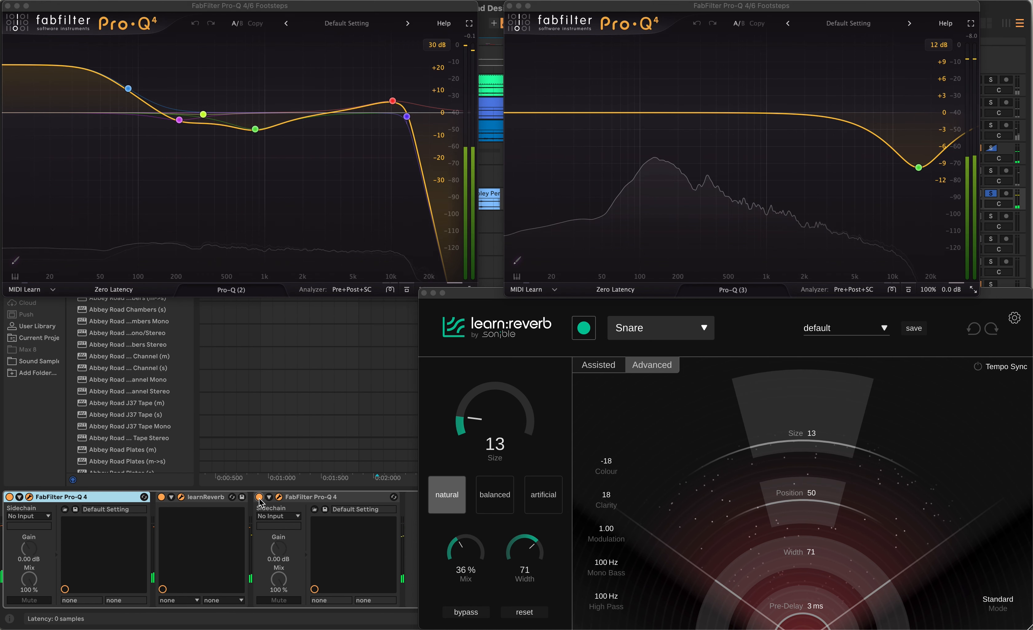
# Close the windows of both FabFilter Pro-Q 4 equalizers and learnReverb on track 6 Footsteps
pyautogui.click(279, 498)
pyautogui.click(424, 292)
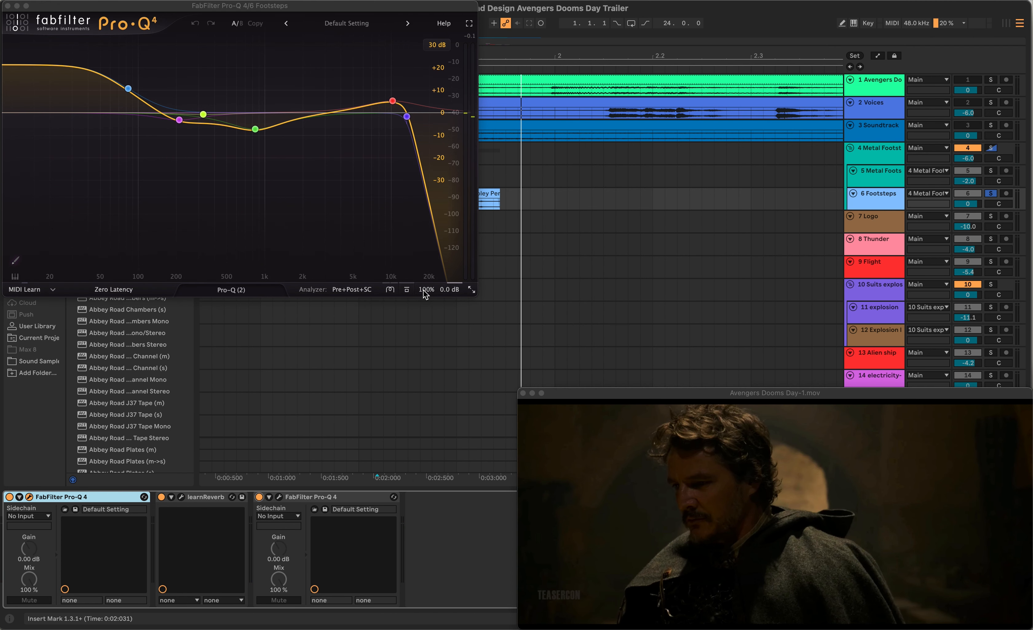
pyautogui.click(6, 5)
# Solo the track 4 Metal Footsteps group and play both footstep layers together without the group effects
pyautogui.click(887, 162)
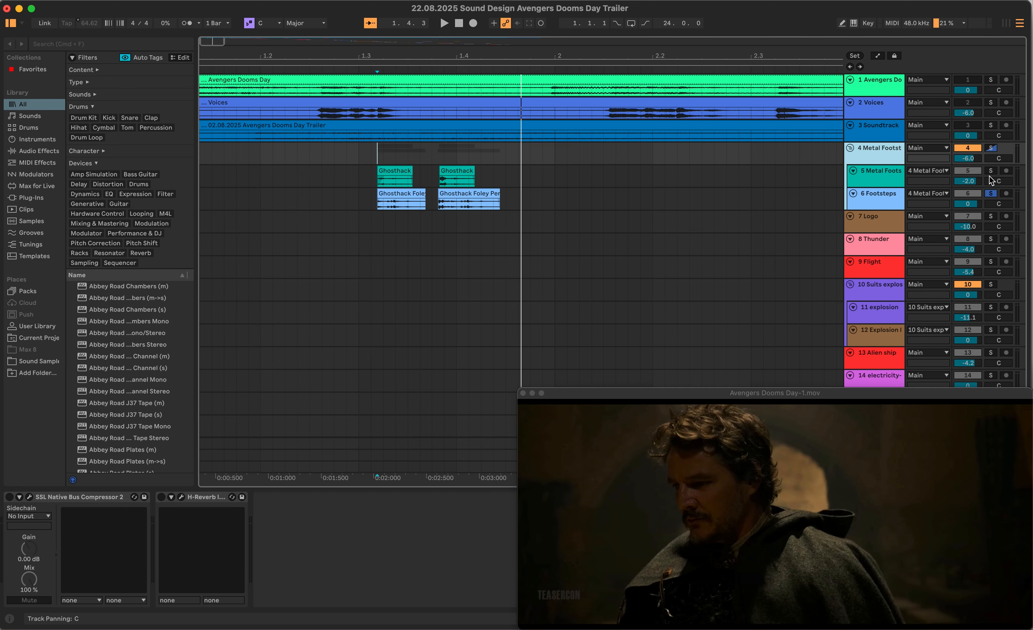
pyautogui.click(991, 148)
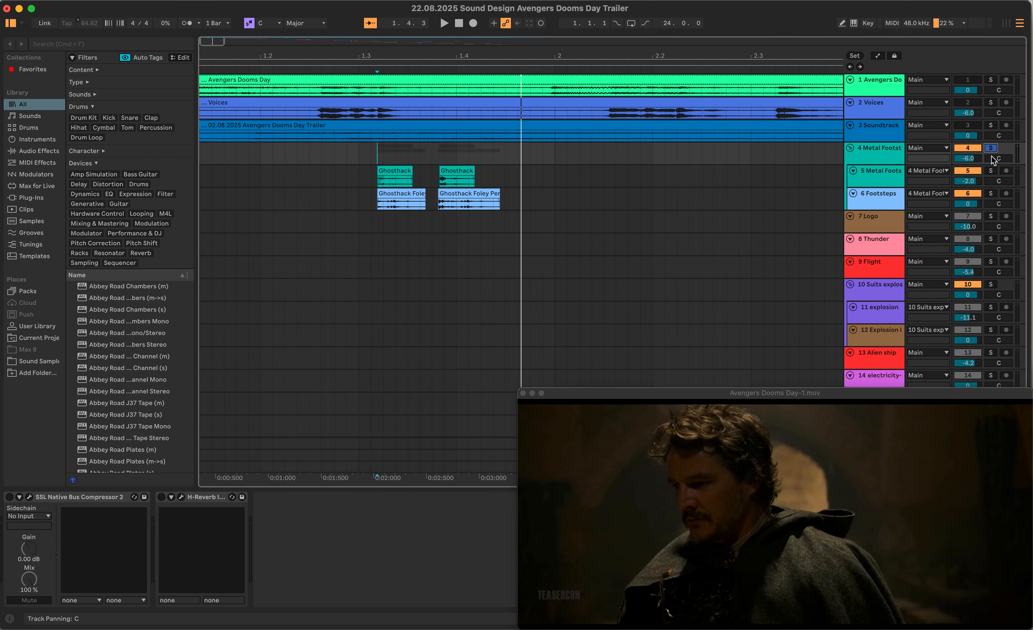
pyautogui.press('space')
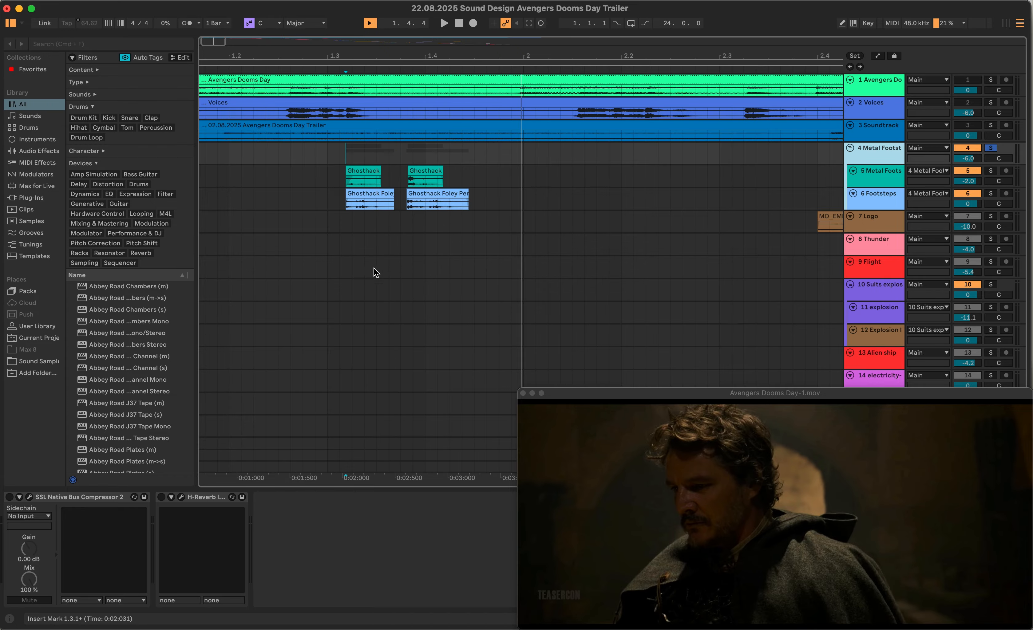
# Activate SSL Native Bus Compressor 2 on the Metal Footsteps group, view its settings, and play the compressed footsteps
pyautogui.click(70, 500)
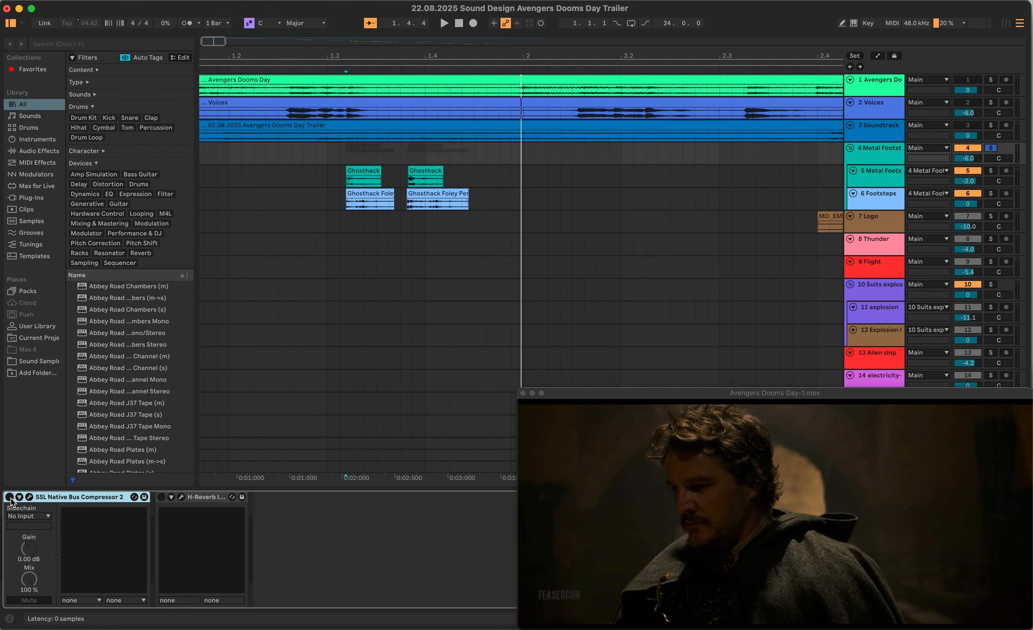
pyautogui.click(29, 497)
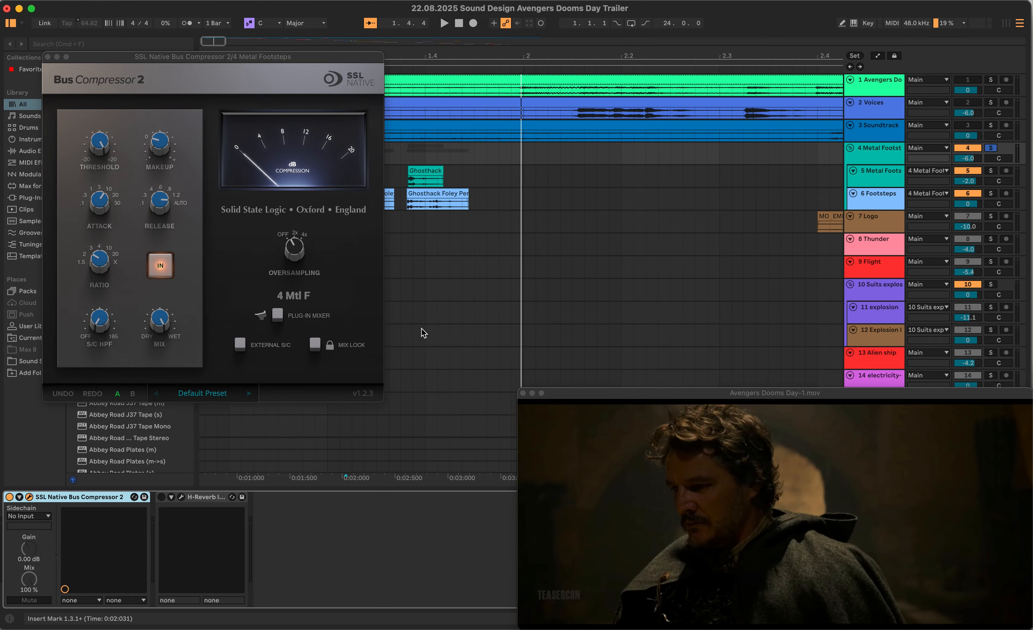
pyautogui.click(47, 58)
pyautogui.press('space')
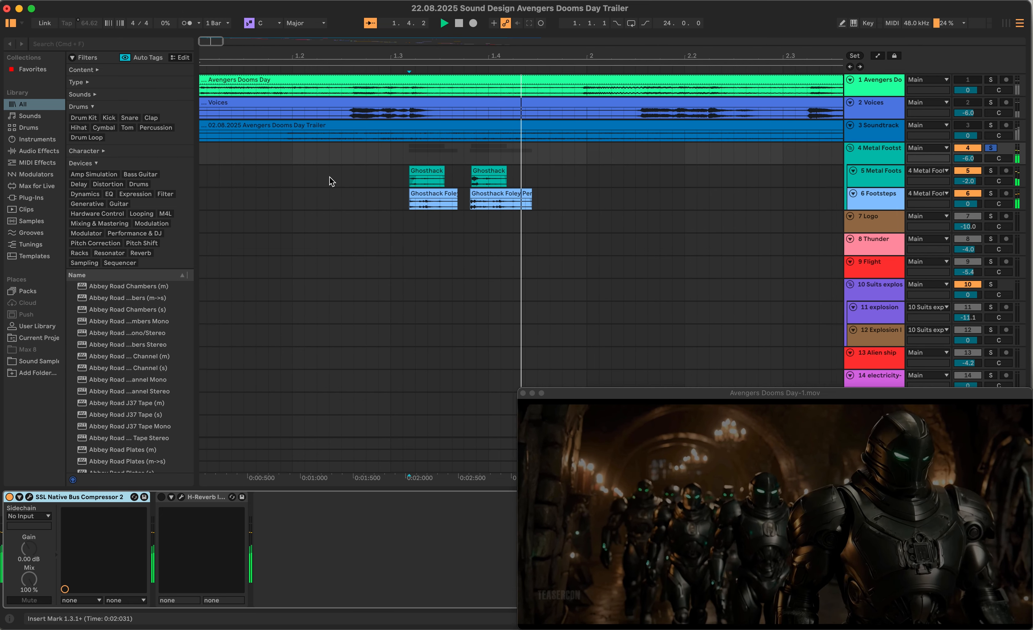
pyautogui.press('space')
# Activate H-Reverb on the Metal Footsteps group and play the footsteps through both group effects
pyautogui.click(162, 497)
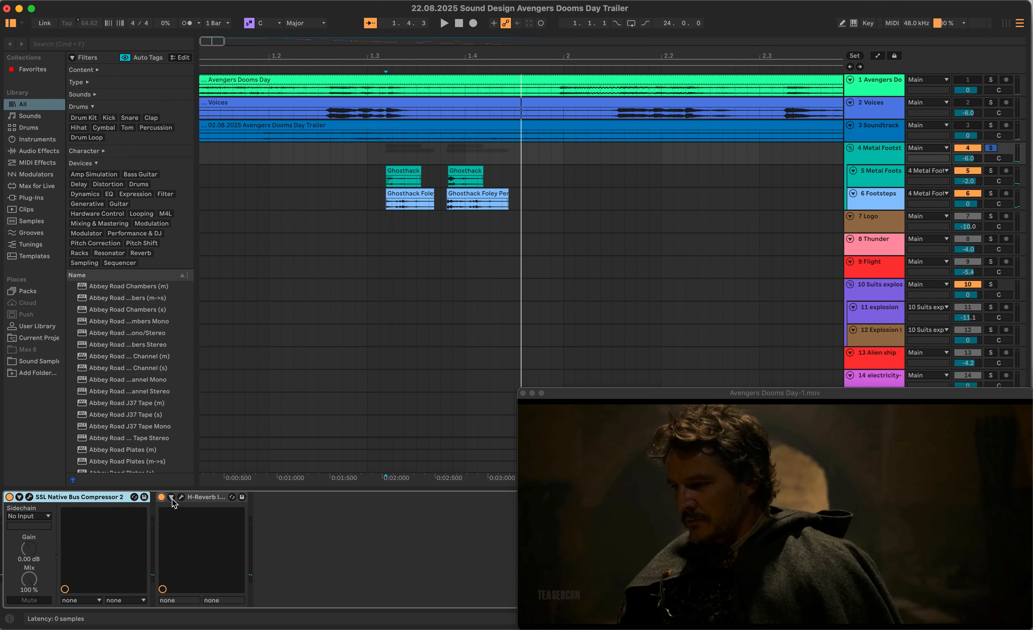
pyautogui.click(205, 504)
pyautogui.press('space')
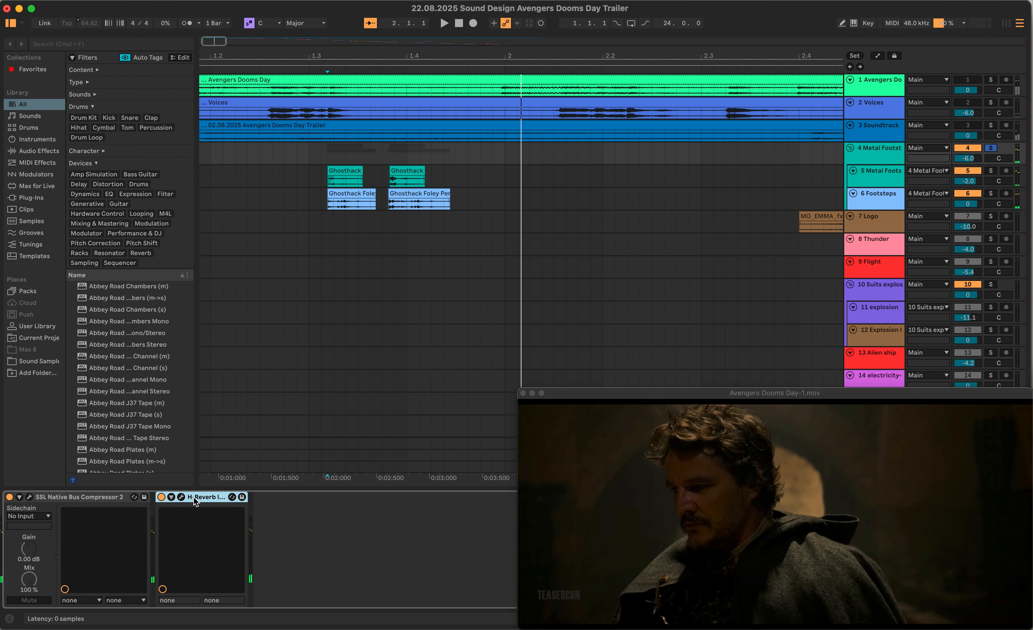
# Solo track 7 Logo with its first MO_EMMA_fx_riser_chime_combo clip selected, and view the track's FabFilter Pro-Q 4 settings
pyautogui.click(576, 231)
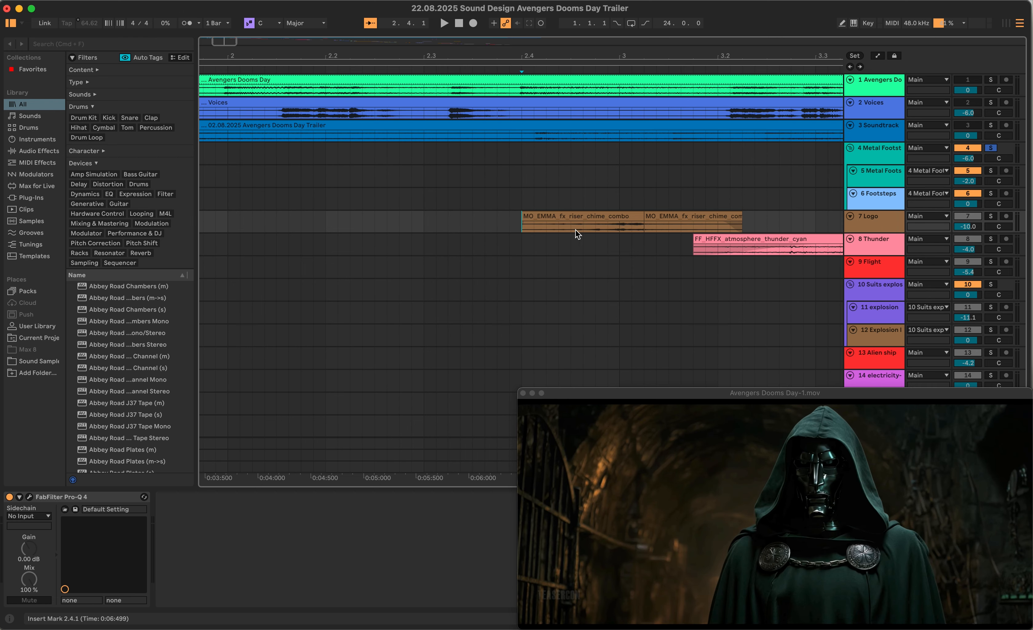
pyautogui.click(594, 228)
pyautogui.hscroll(4, 681, 228)
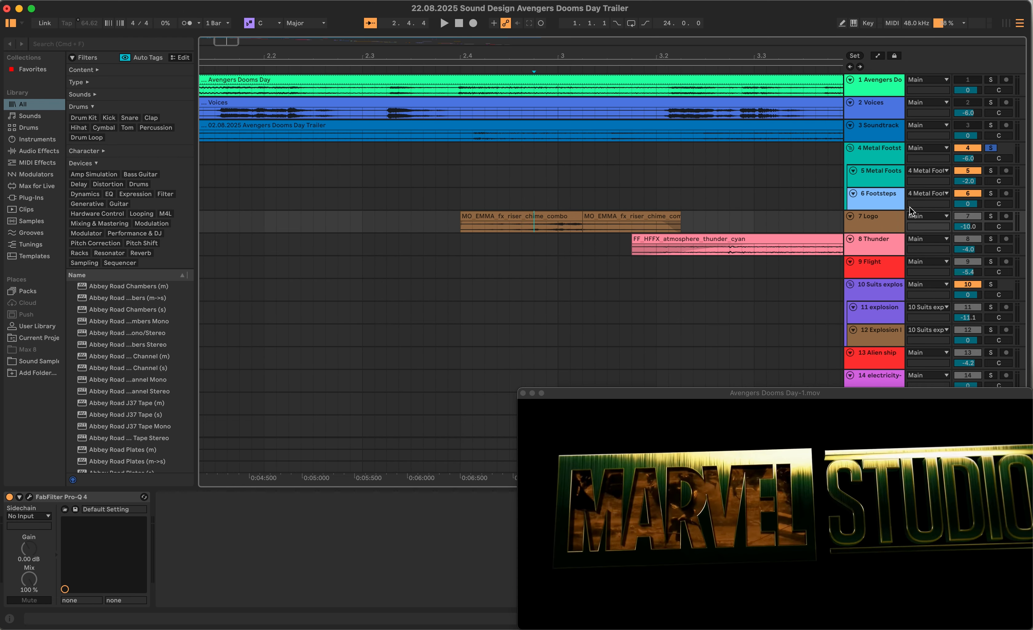
pyautogui.click(523, 222)
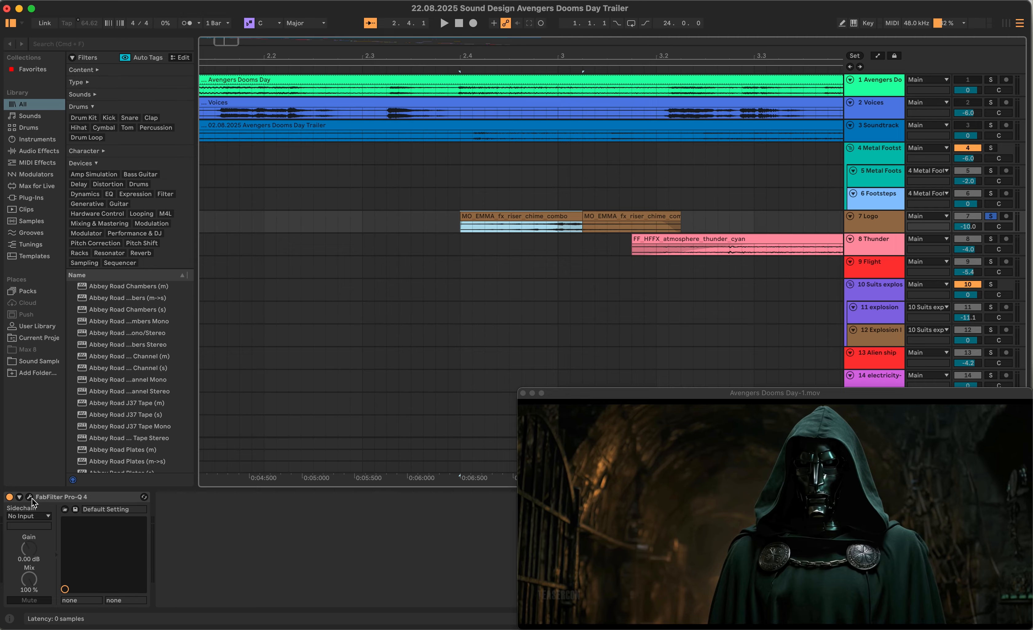
pyautogui.press('super+alt+p')
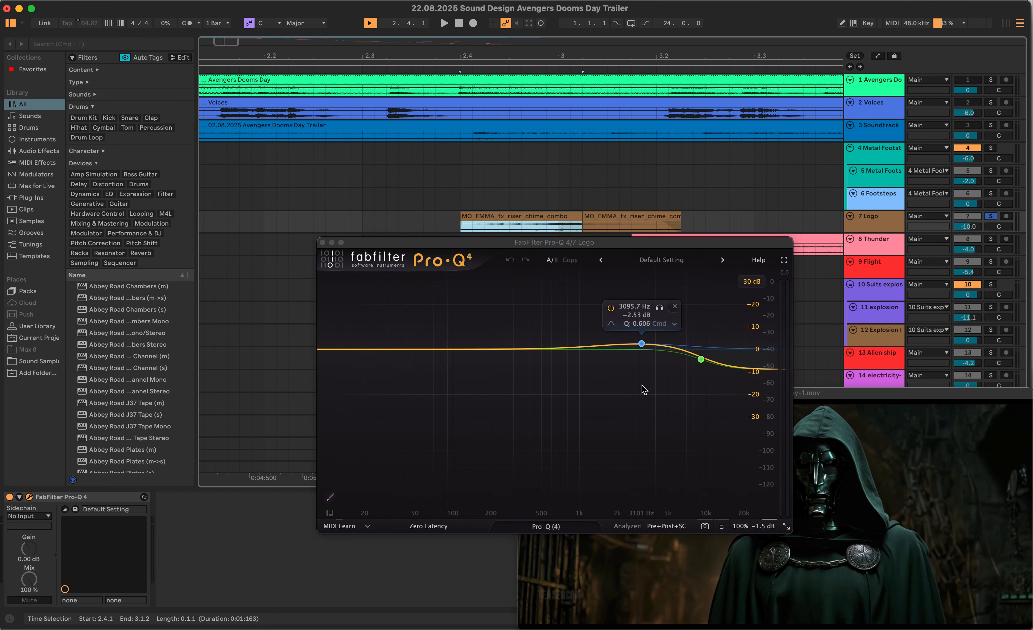
pyautogui.click(322, 243)
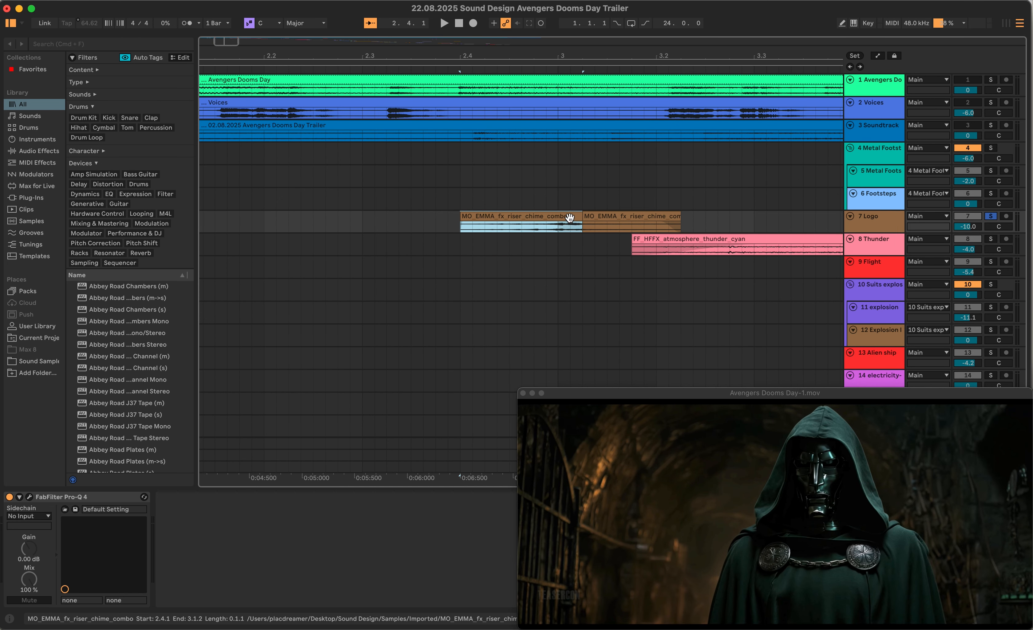
# Play the transition between the two riser chime clips on track 7 Logo, starting just after 2.4.4
pyautogui.click(584, 229)
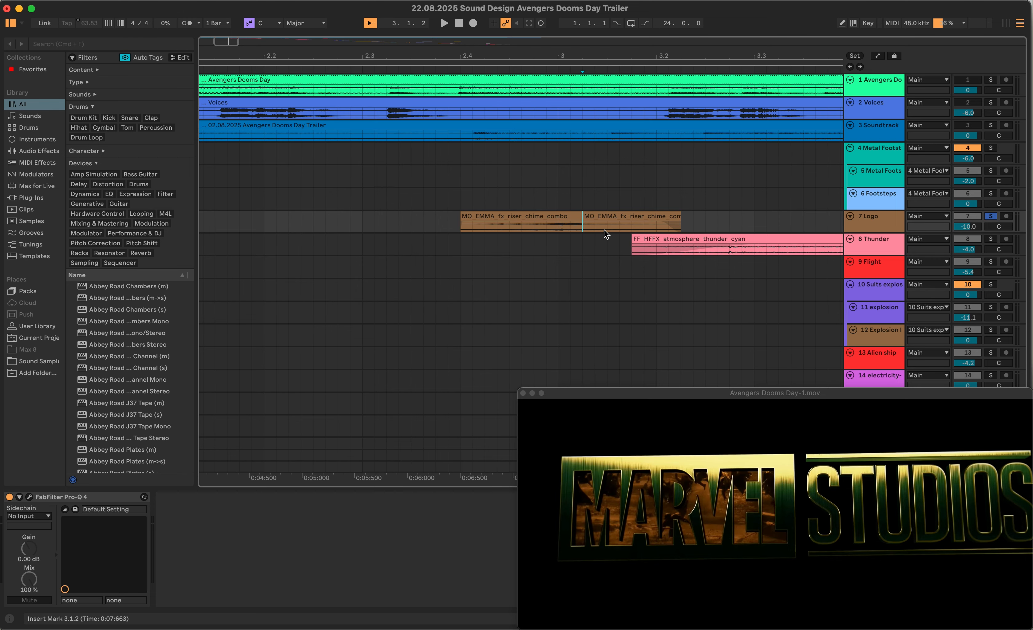
pyautogui.click(573, 229)
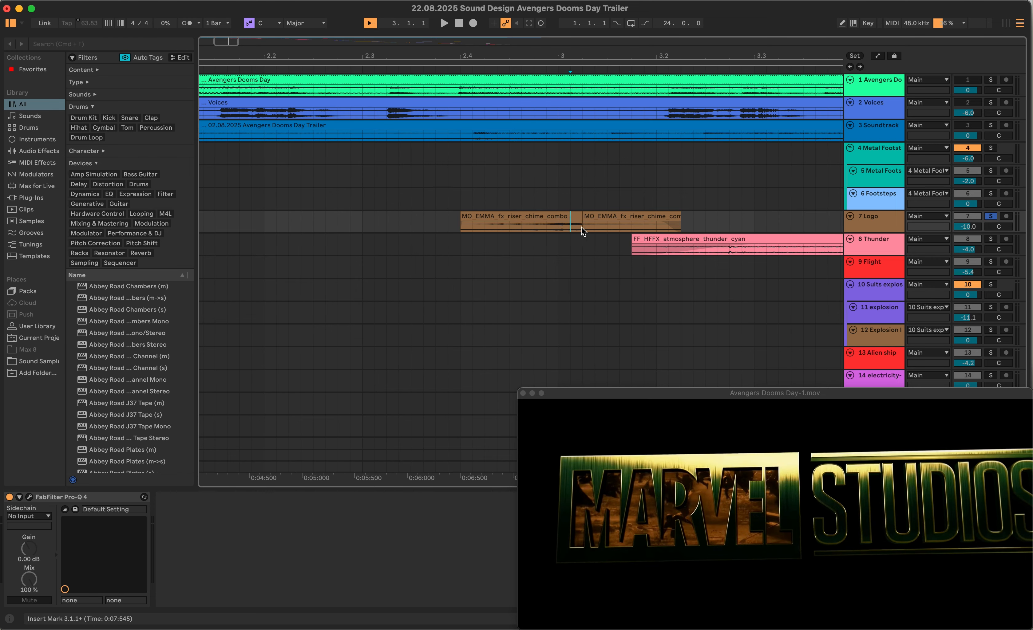
pyautogui.click(547, 235)
pyautogui.press('space')
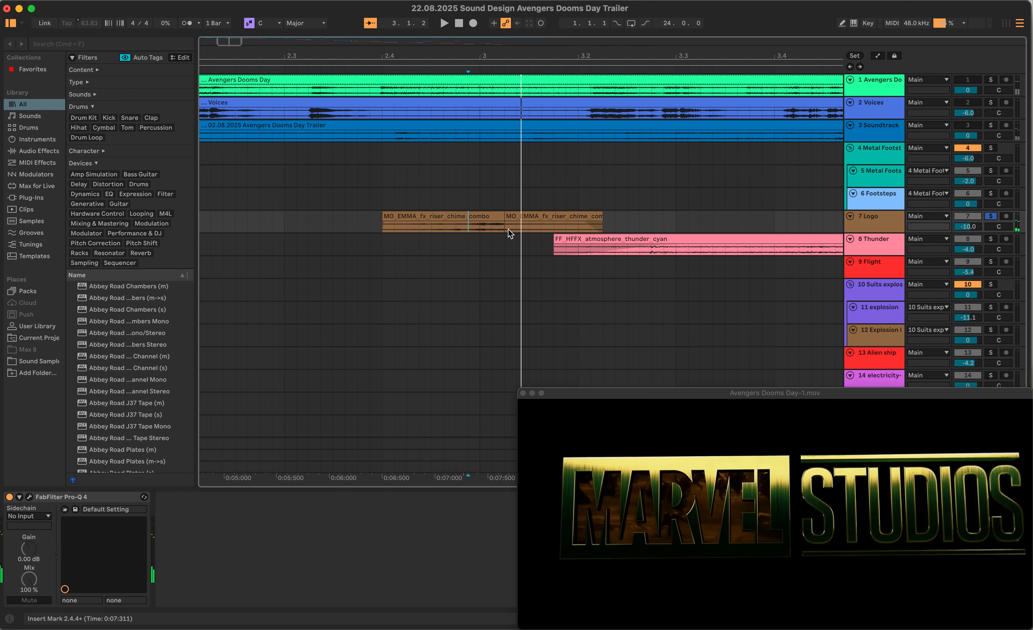
# Play the soloed Logo track through the join between its two riser clips, and place the insert marker at the second clip's start
pyautogui.click(492, 230)
pyautogui.press('space')
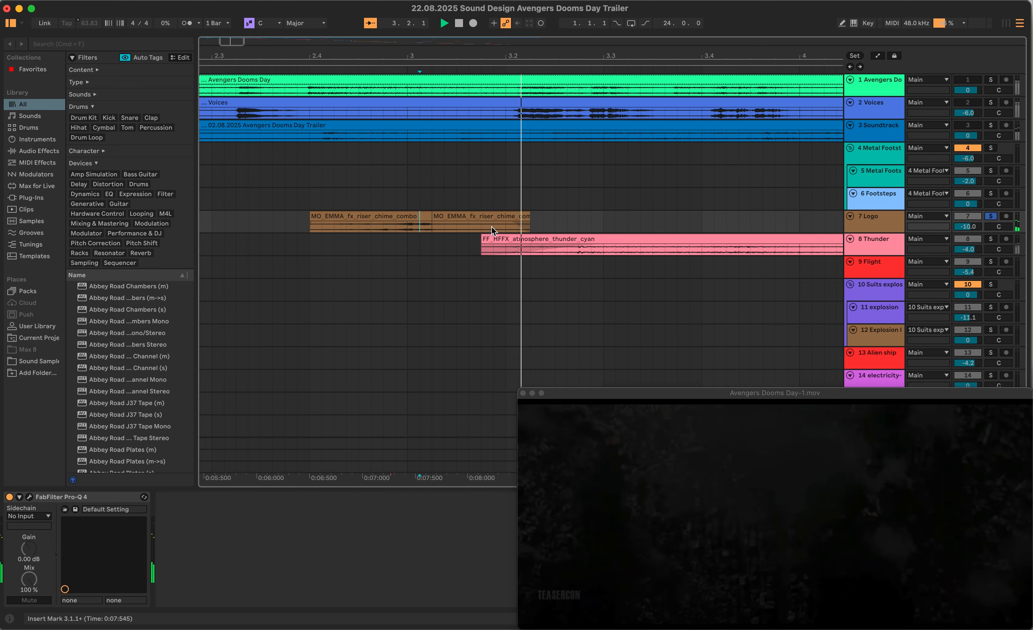
pyautogui.press('space')
pyautogui.hscroll(-2, 471, 229)
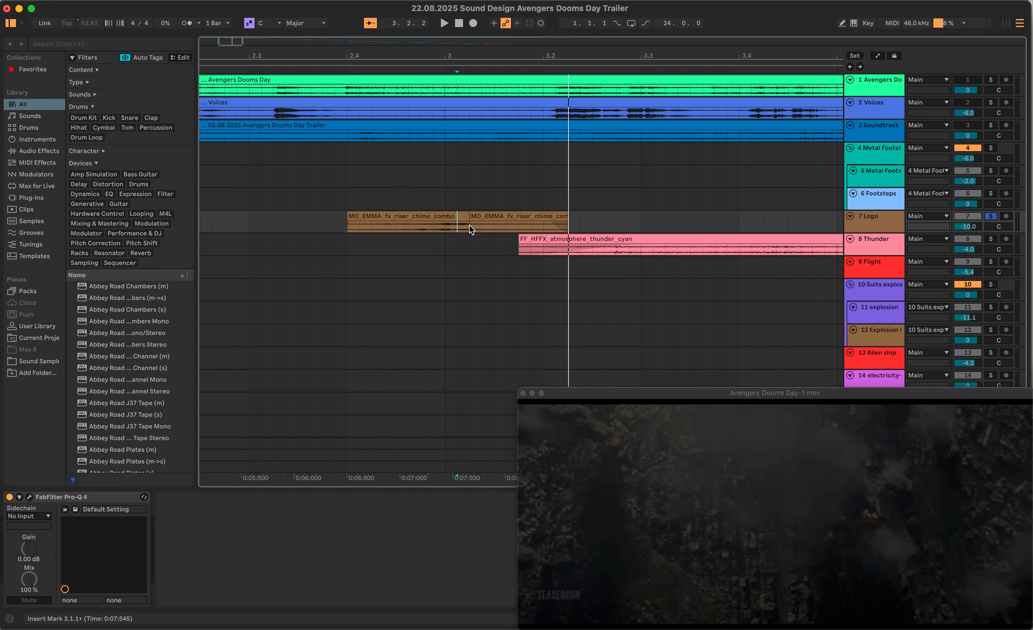
pyautogui.click(470, 229)
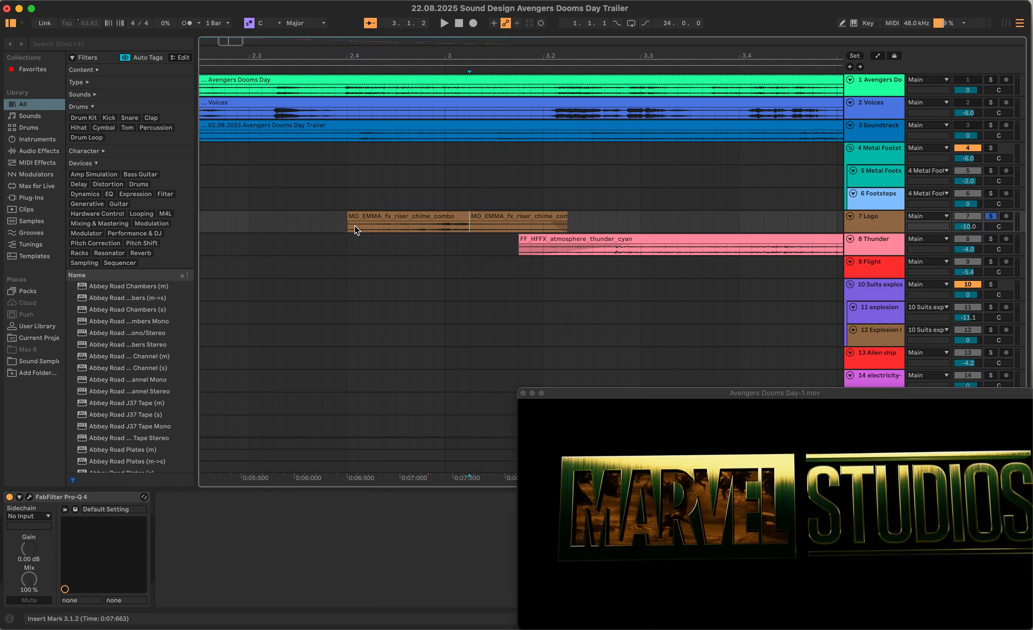
# Set the first riser clip's pitch on the Logo track to 0 semitones and play the clip
pyautogui.click(372, 216)
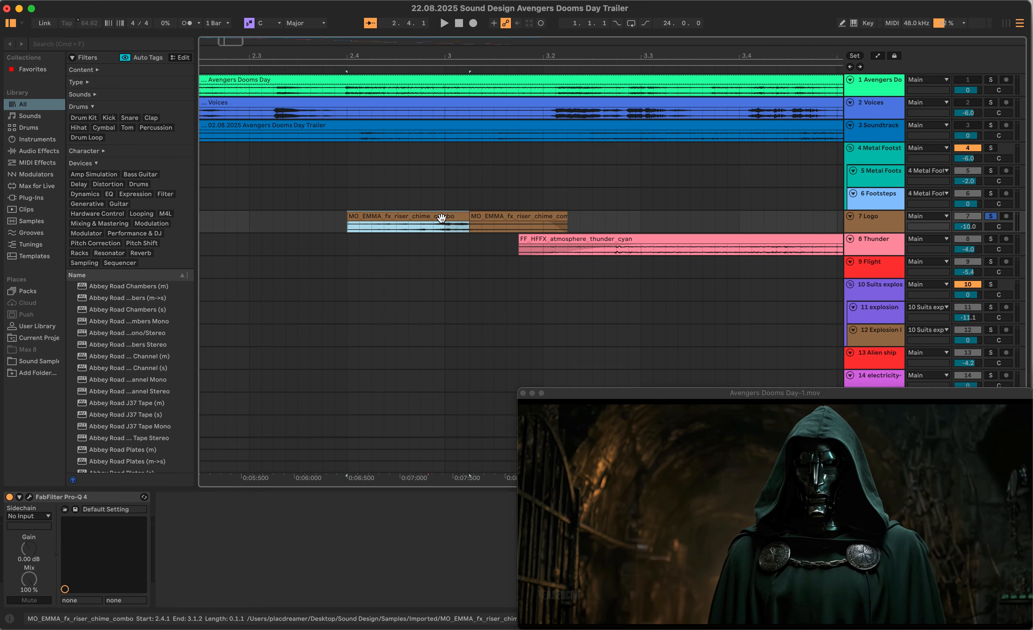
pyautogui.click(524, 394)
pyautogui.hotkey('shift', 'Tab')
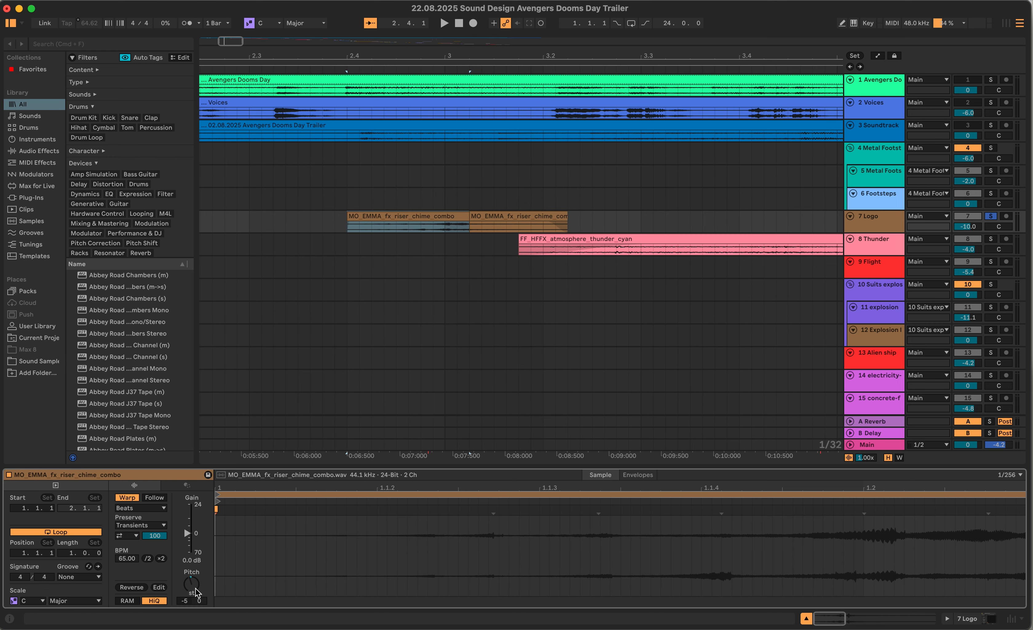
pyautogui.moveTo(191, 584); pyautogui.dragTo(191, 575)
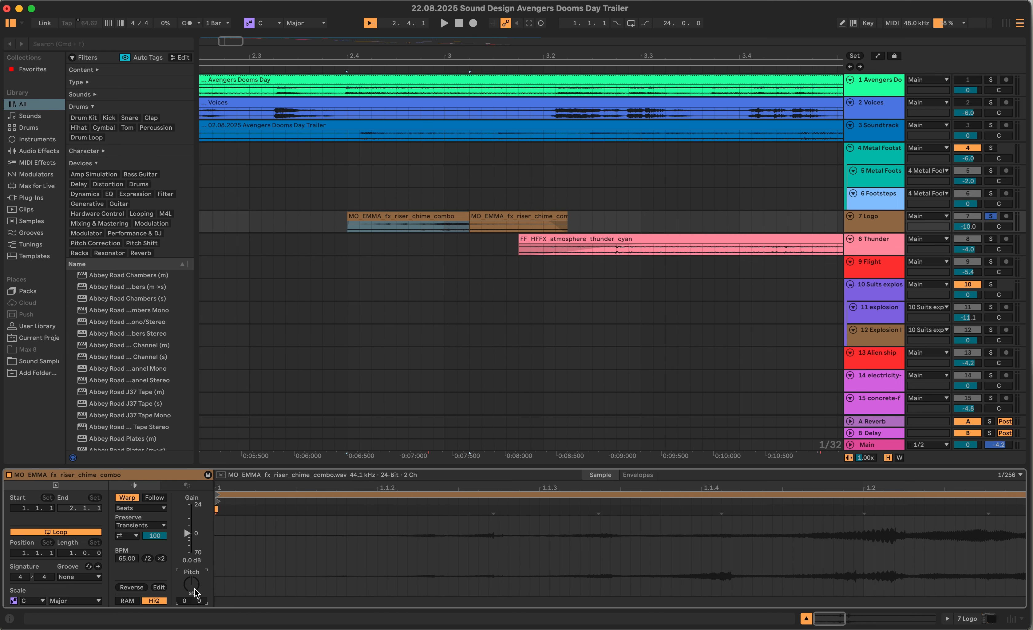
pyautogui.click(428, 228)
pyautogui.press('space')
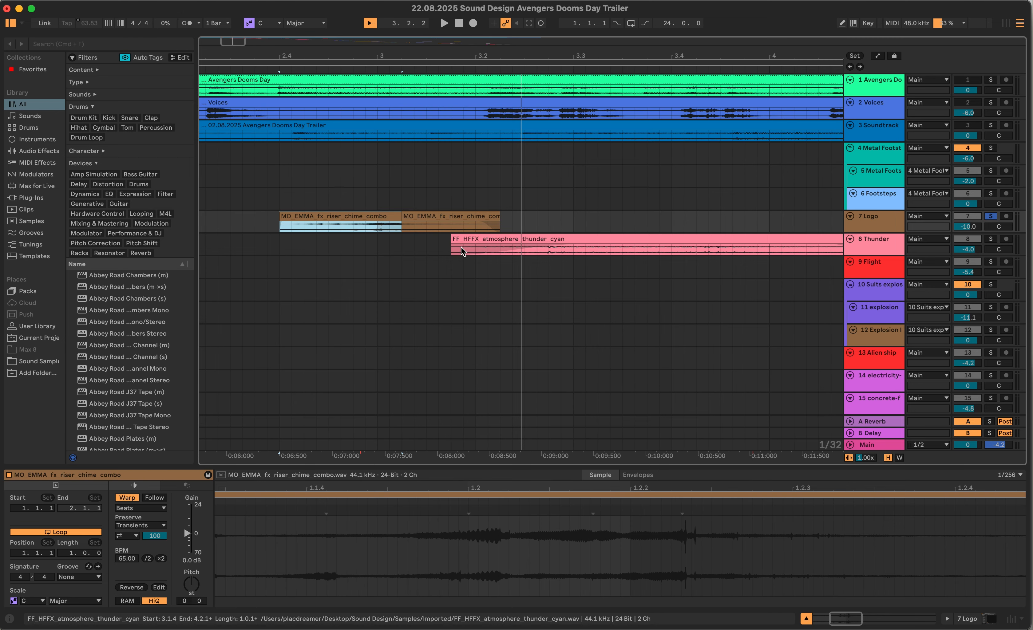
# Set the first riser clip's pitch to -5 semitones and play the Logo track from that clip's start
pyautogui.click(459, 219)
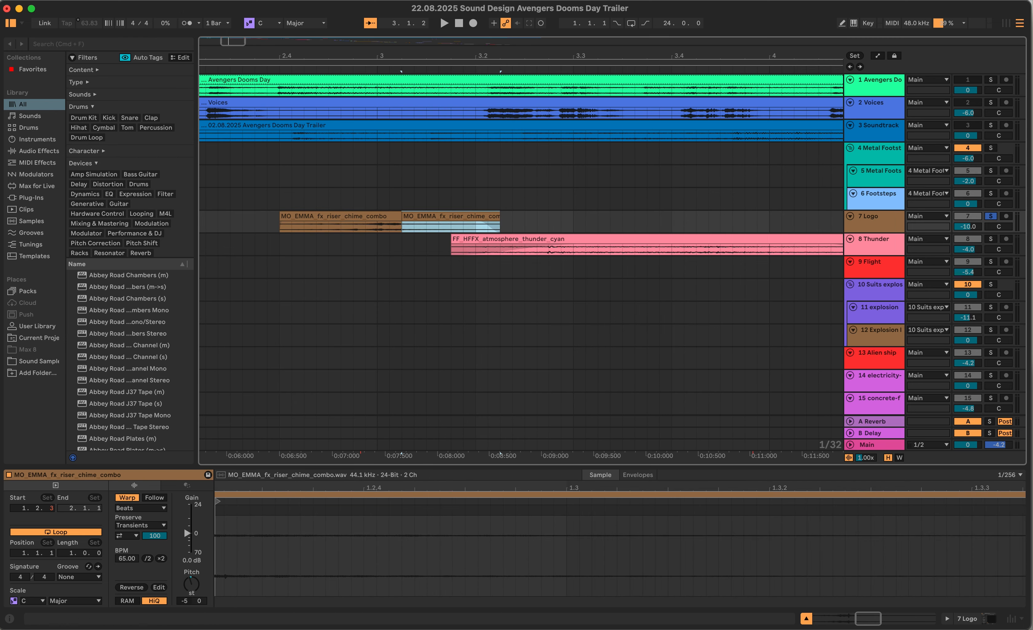
pyautogui.click(350, 217)
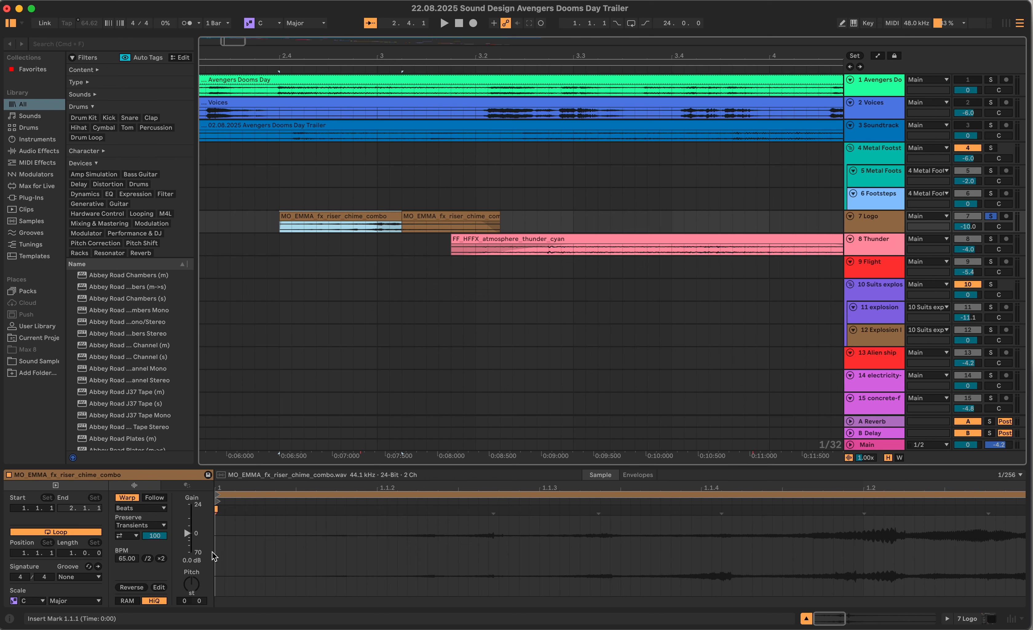
pyautogui.moveTo(192, 584); pyautogui.dragTo(191, 590)
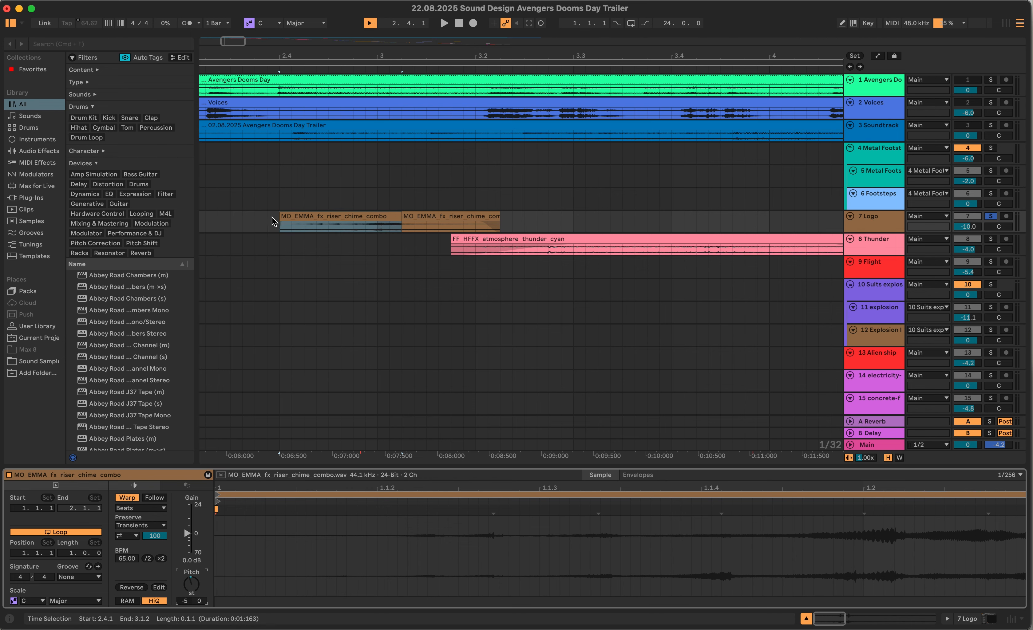
pyautogui.click(278, 222)
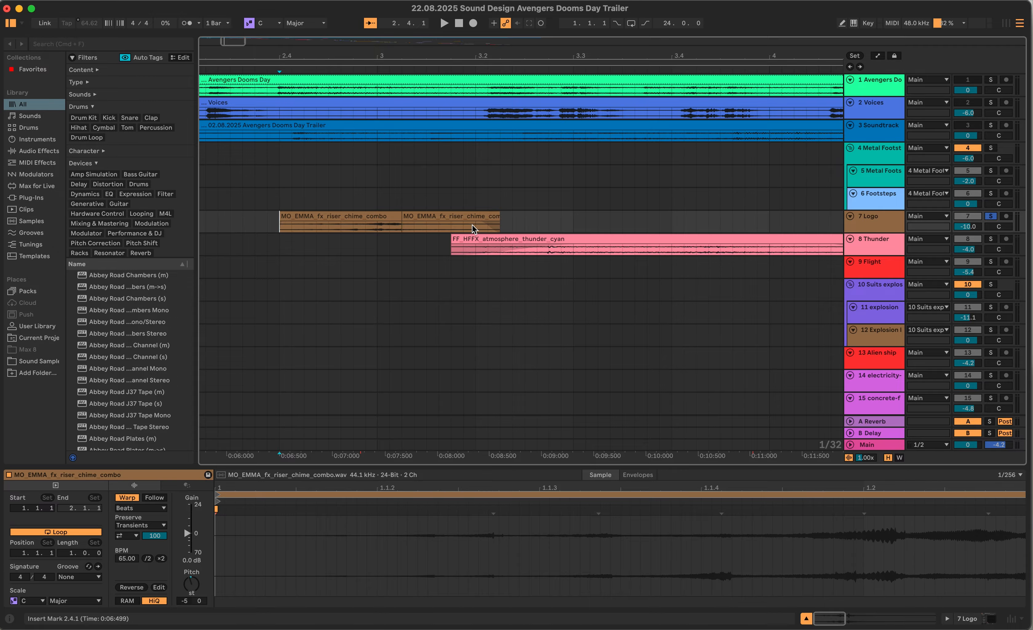
pyautogui.press('space')
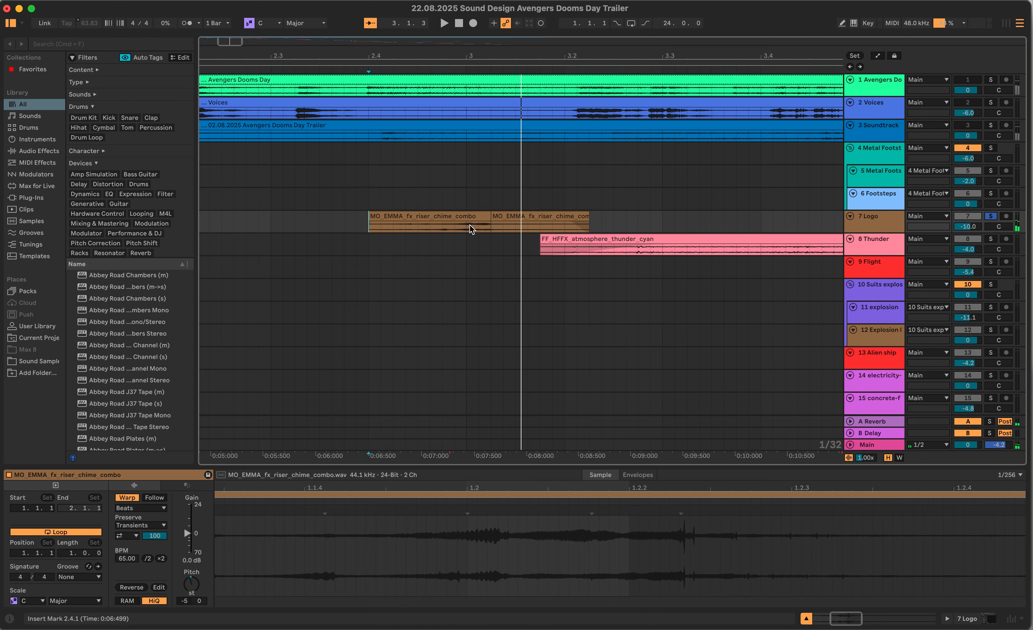
# Search the browser for "flanger"
pyautogui.press('Down')
pyautogui.press('super+f')
pyautogui.write('flanger')
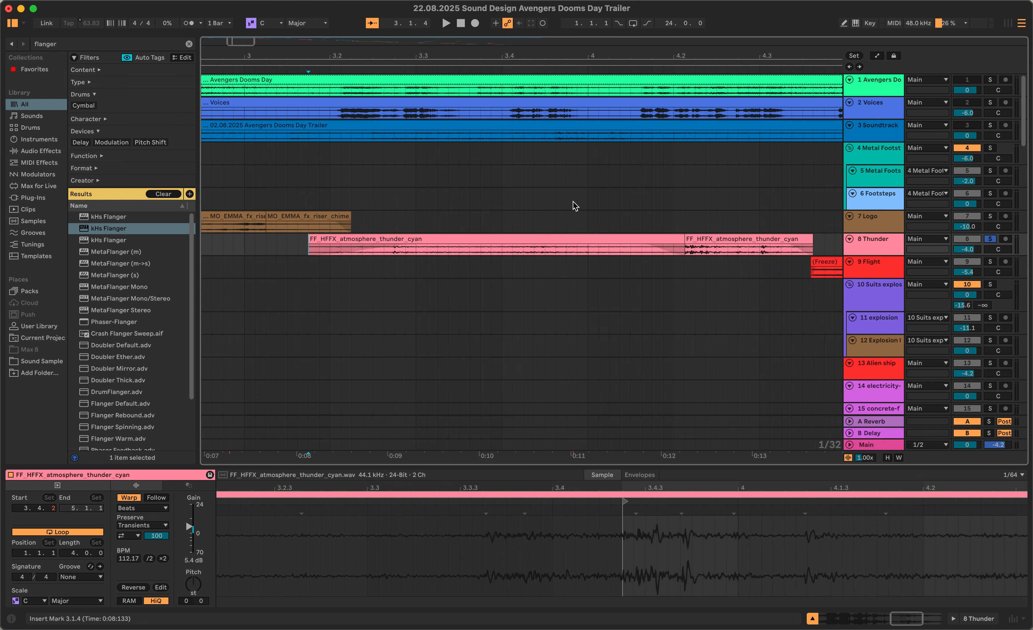
# Show the video window and play the soloed Thunder track from the start of its first clip
pyautogui.press('alt+super+v')
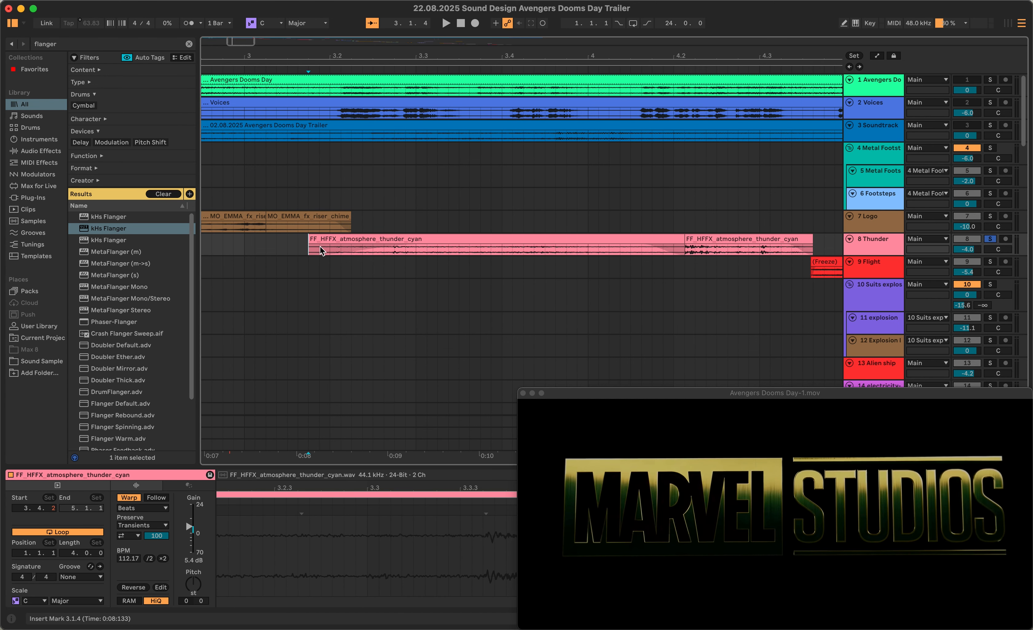
pyautogui.press('space')
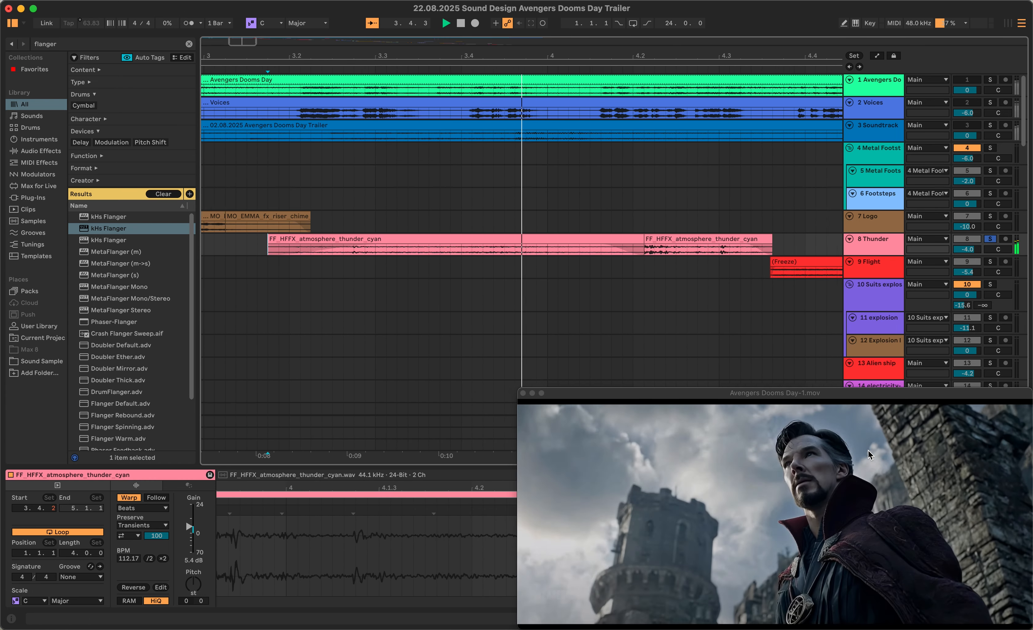
pyautogui.press('space')
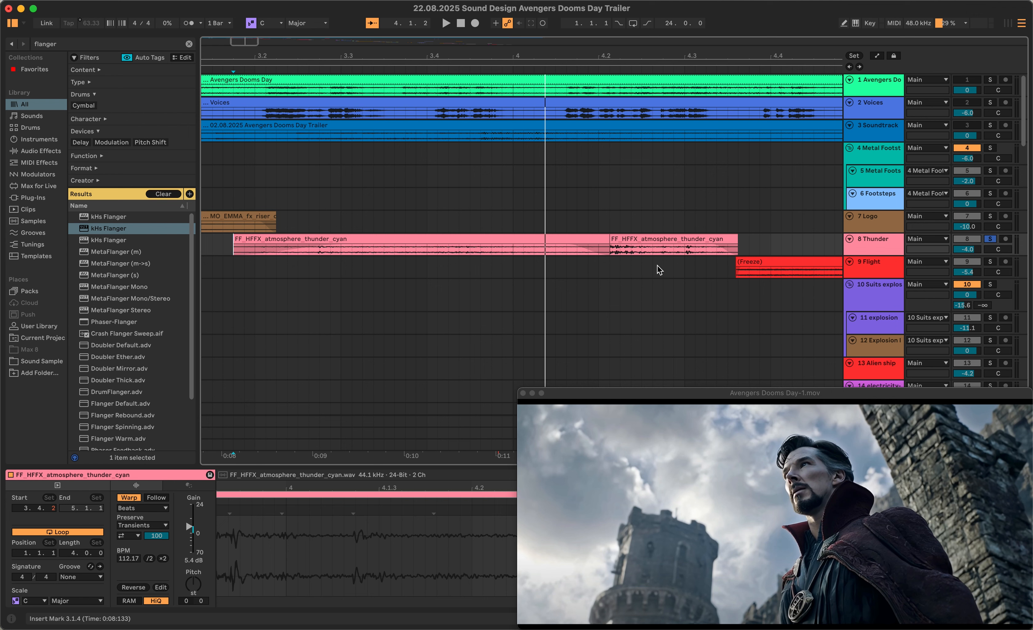
# Turn the Thunder track's solo off and on again, and play both of its thunder clips against the video
pyautogui.click(991, 240)
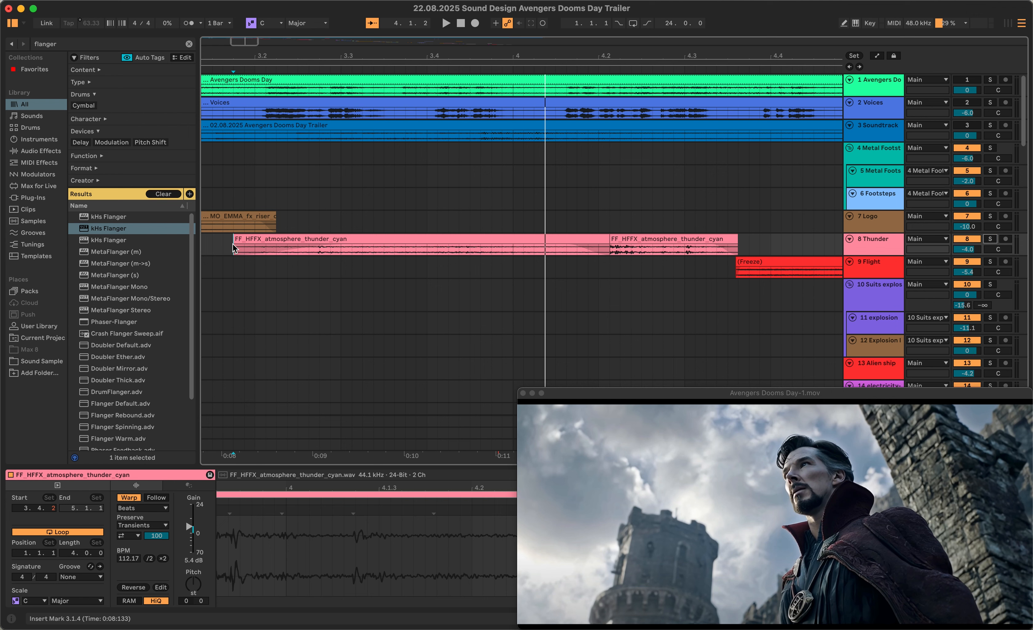
pyautogui.click(867, 248)
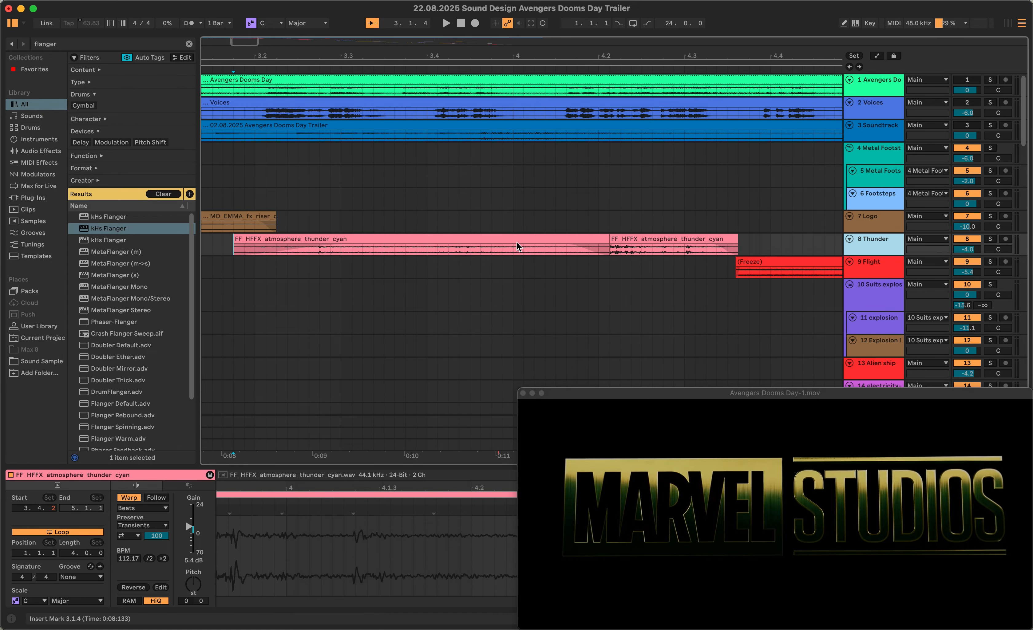
pyautogui.click(991, 241)
pyautogui.press('space')
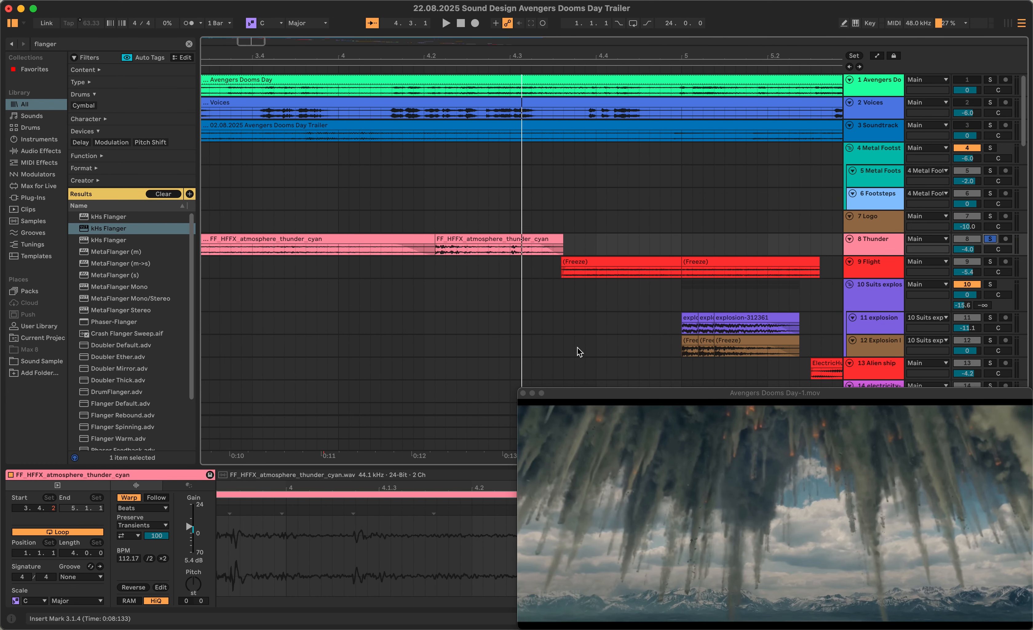
# Select the second thunder clip, and play the arrangement from the start of the Flight track's first frozen clip
pyautogui.click(465, 240)
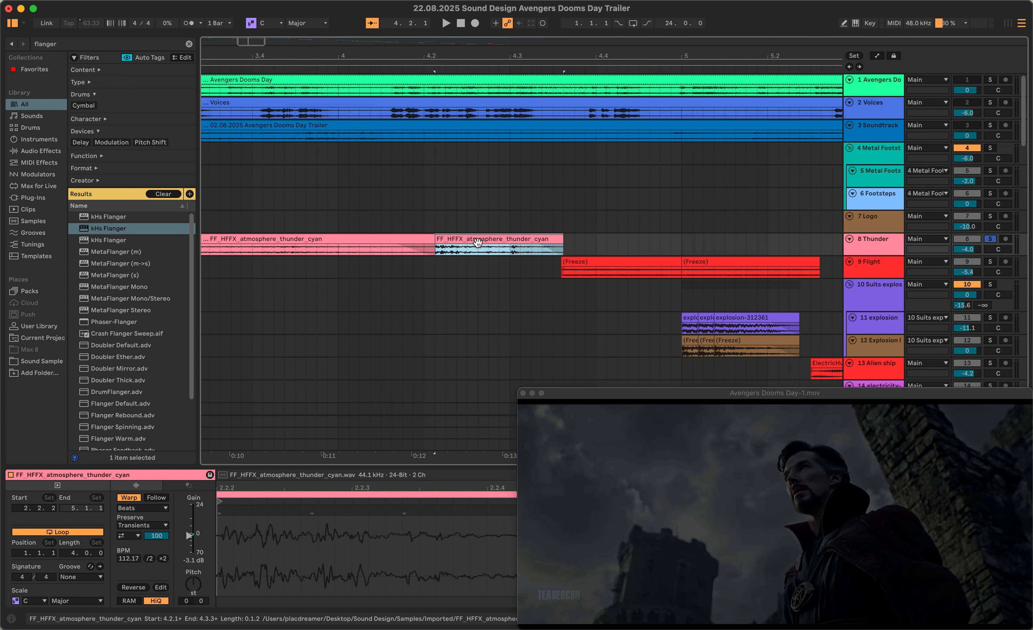
pyautogui.hscroll(3, 479, 246)
pyautogui.hscroll(3, 478, 246)
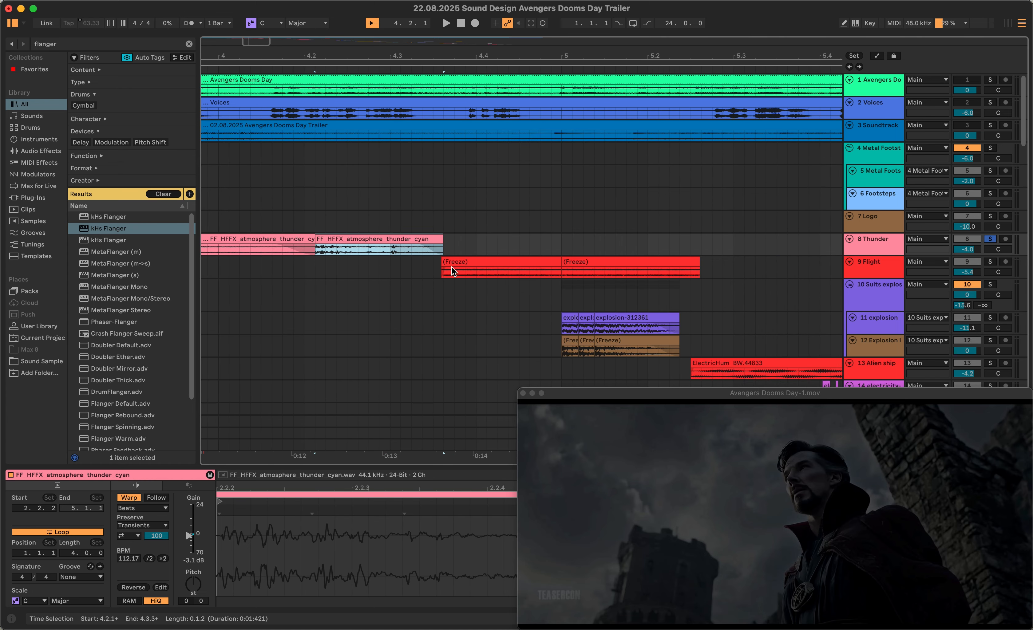
pyautogui.click(443, 274)
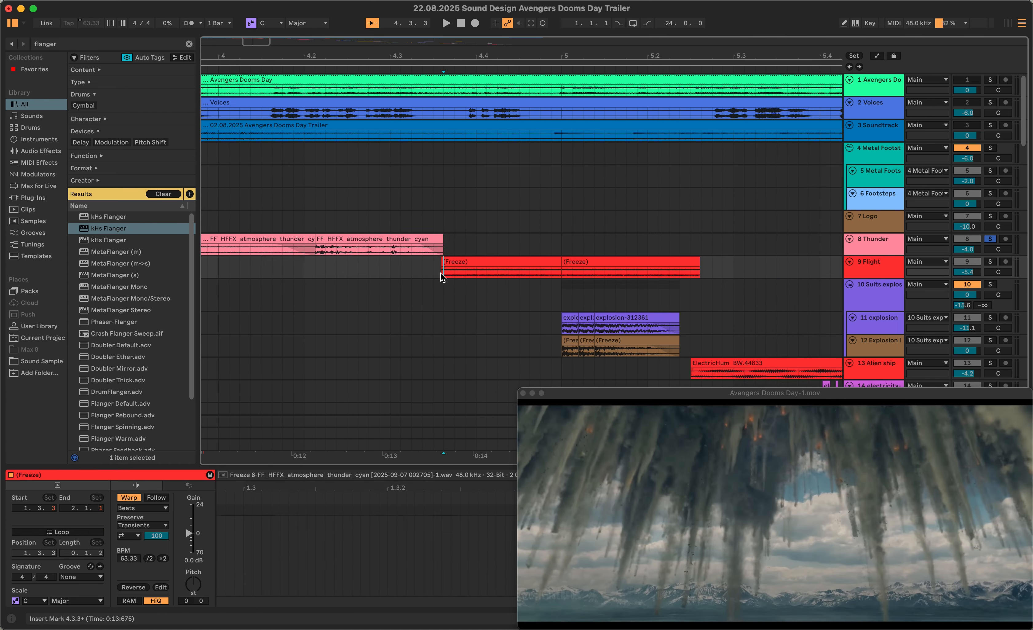
pyautogui.press('space')
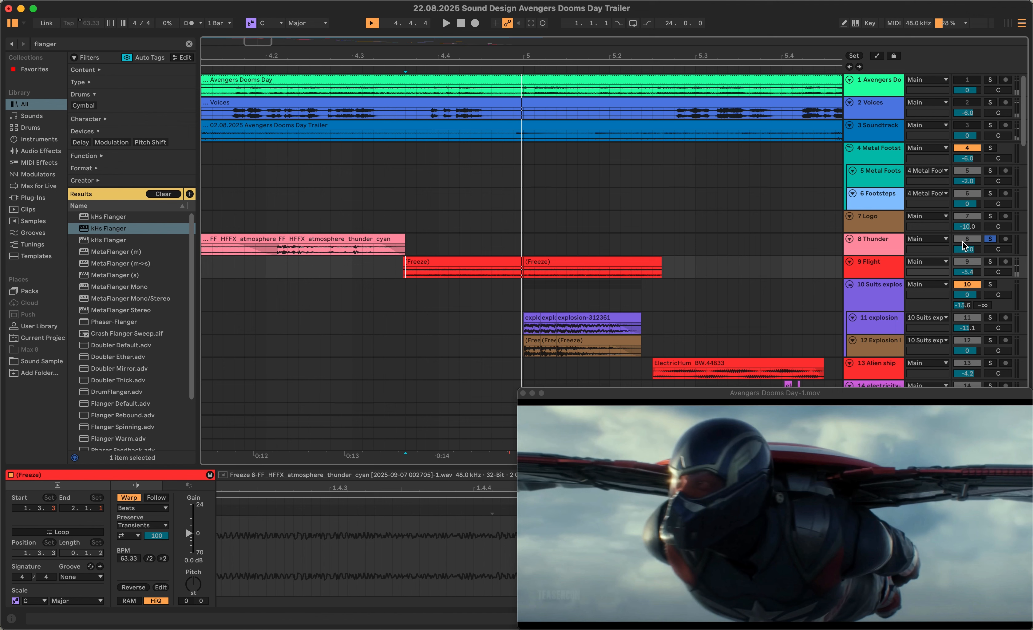
# Examine the Thunder track's clip and compare positions along the Flight track's two frozen clips with the video frames
pyautogui.click(874, 248)
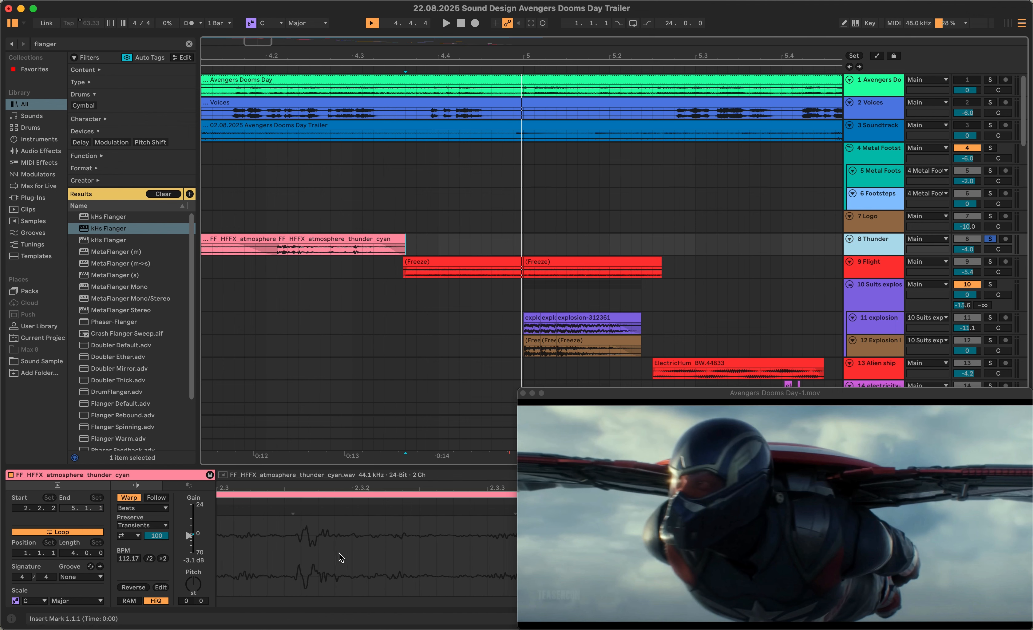
pyautogui.hscroll(-3, 388, 281)
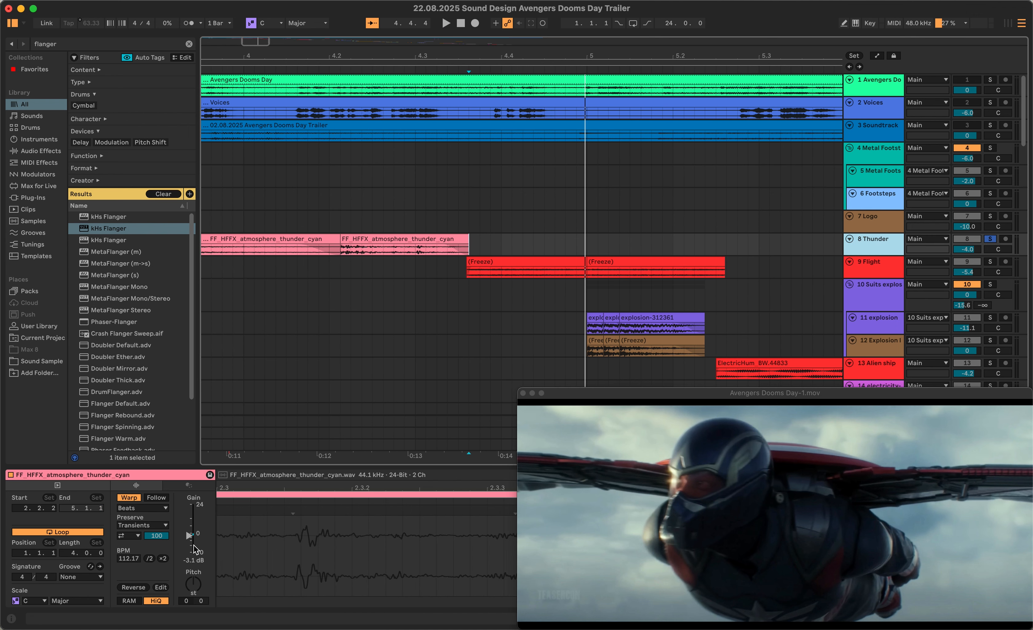
pyautogui.hscroll(-3, 489, 250)
pyautogui.hscroll(5, 489, 246)
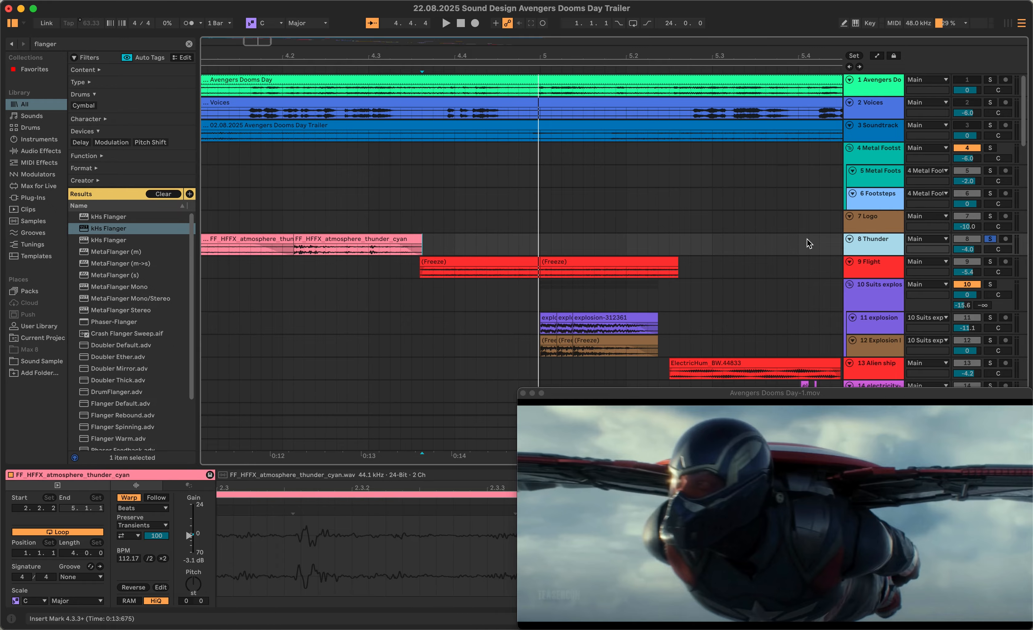
pyautogui.click(502, 272)
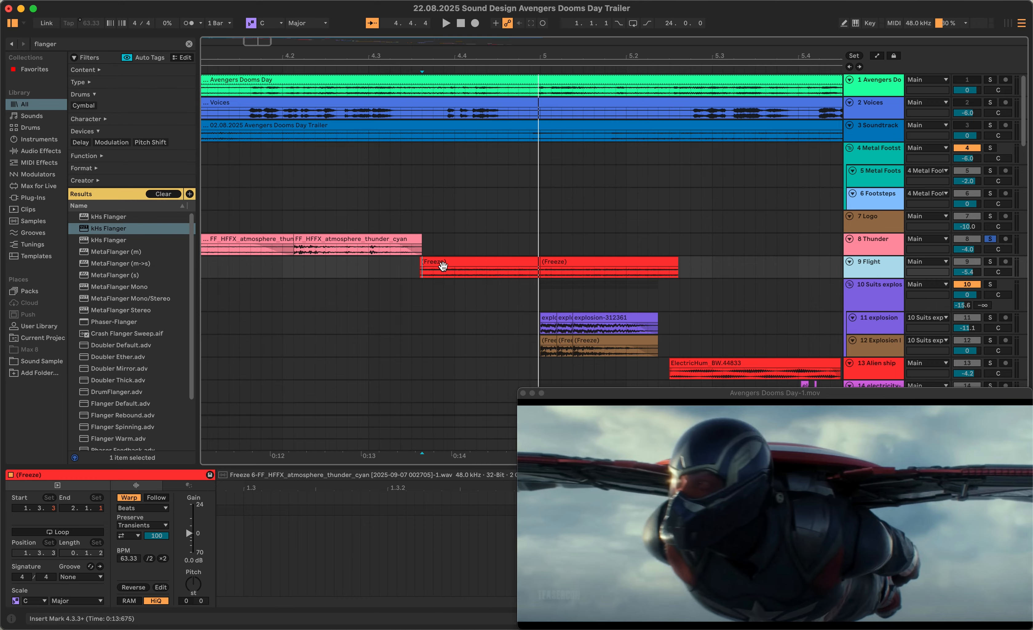
pyautogui.moveTo(422, 272); pyautogui.dragTo(479, 271)
pyautogui.click(468, 273)
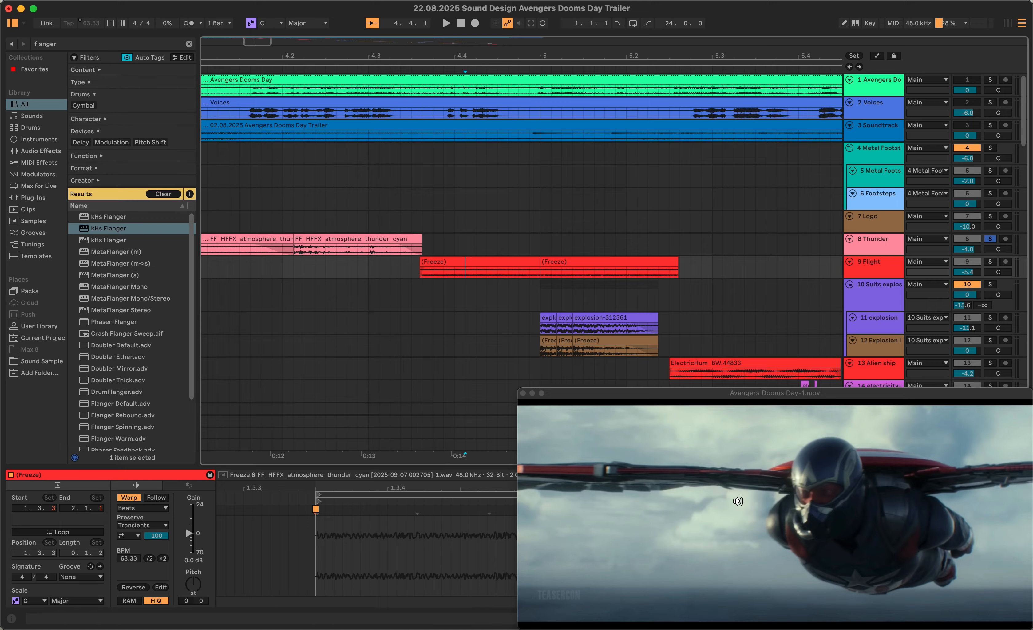
pyautogui.click(604, 273)
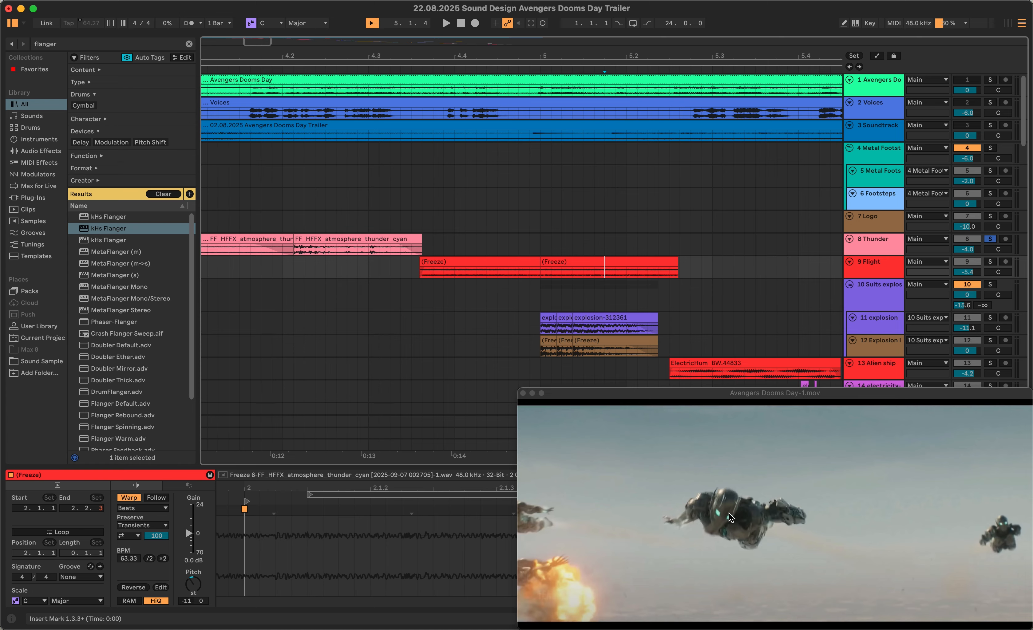
pyautogui.click(489, 275)
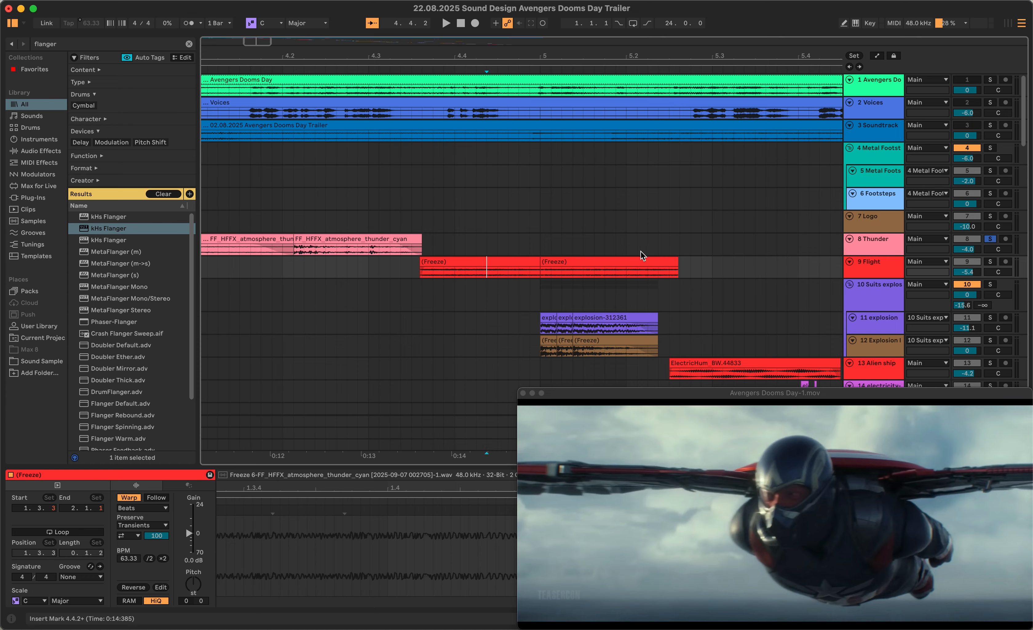
# Solo the Flight track and play its first frozen clip
pyautogui.moveTo(425, 273); pyautogui.dragTo(539, 274)
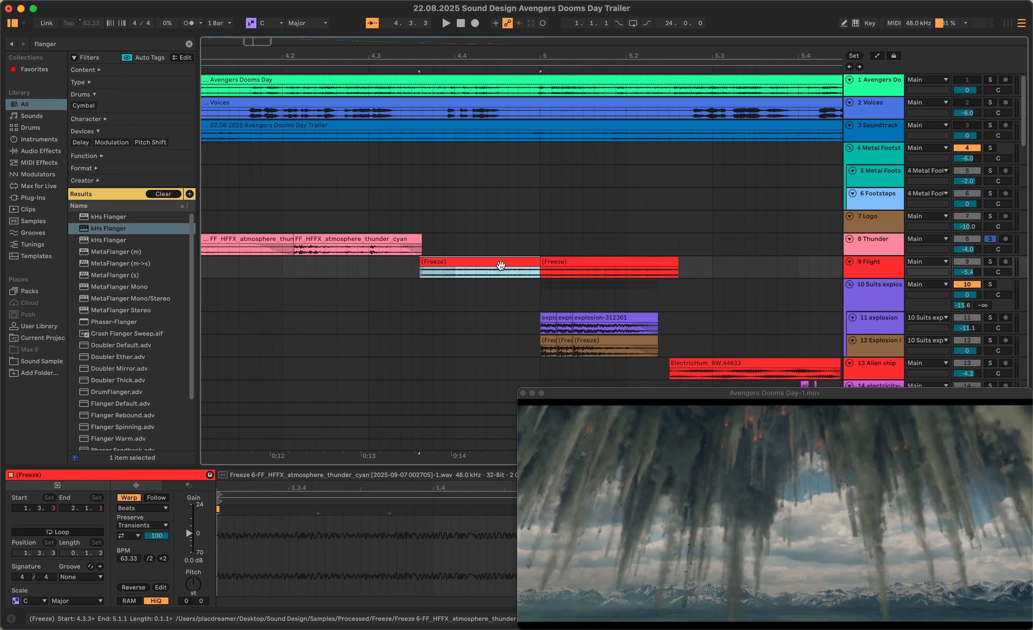
pyautogui.click(987, 263)
pyautogui.press('space')
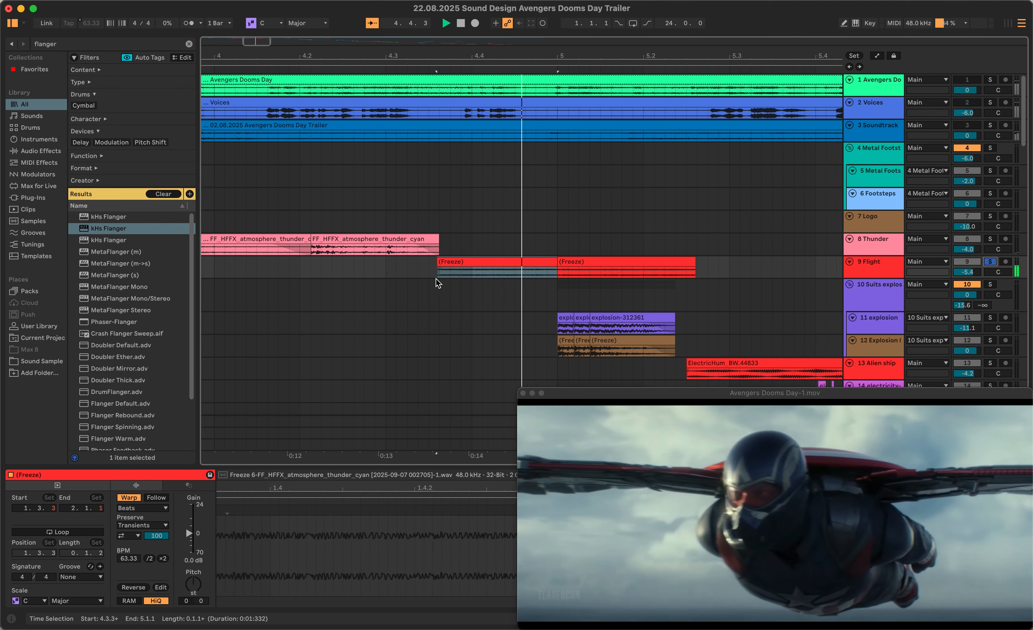
# Play the soloed Flight track from the start of its second frozen clip at 5.1.1
pyautogui.click(535, 278)
pyautogui.press('space')
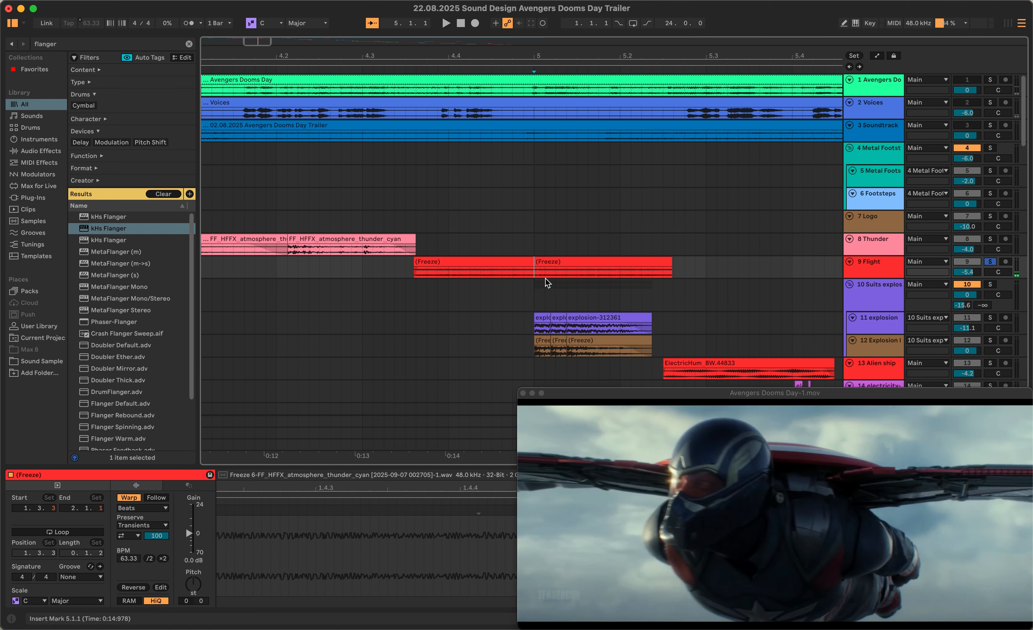
pyautogui.press('space')
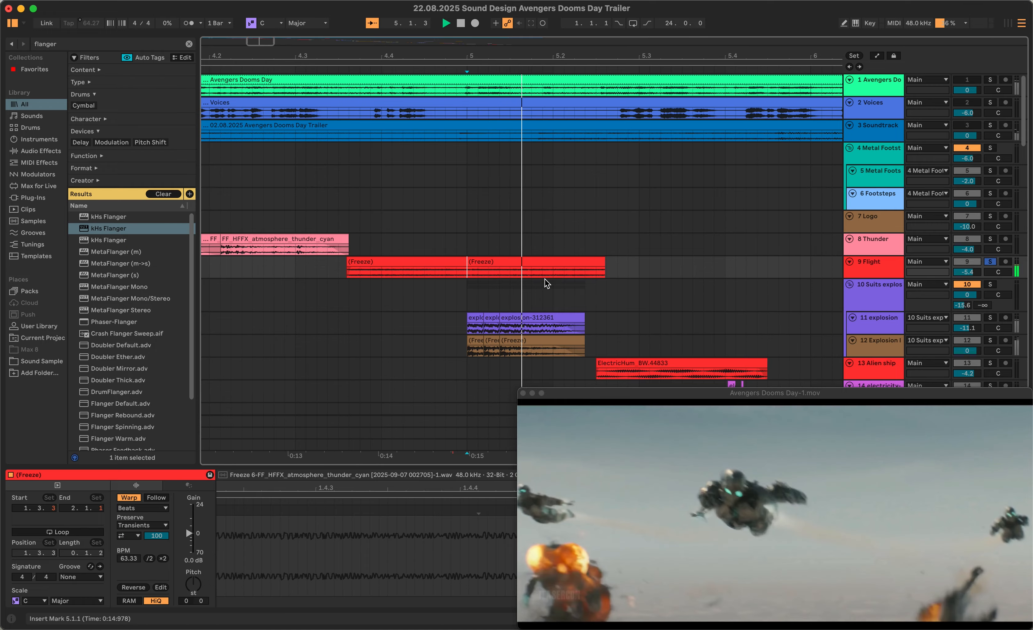
pyautogui.hscroll(-5, 543, 281)
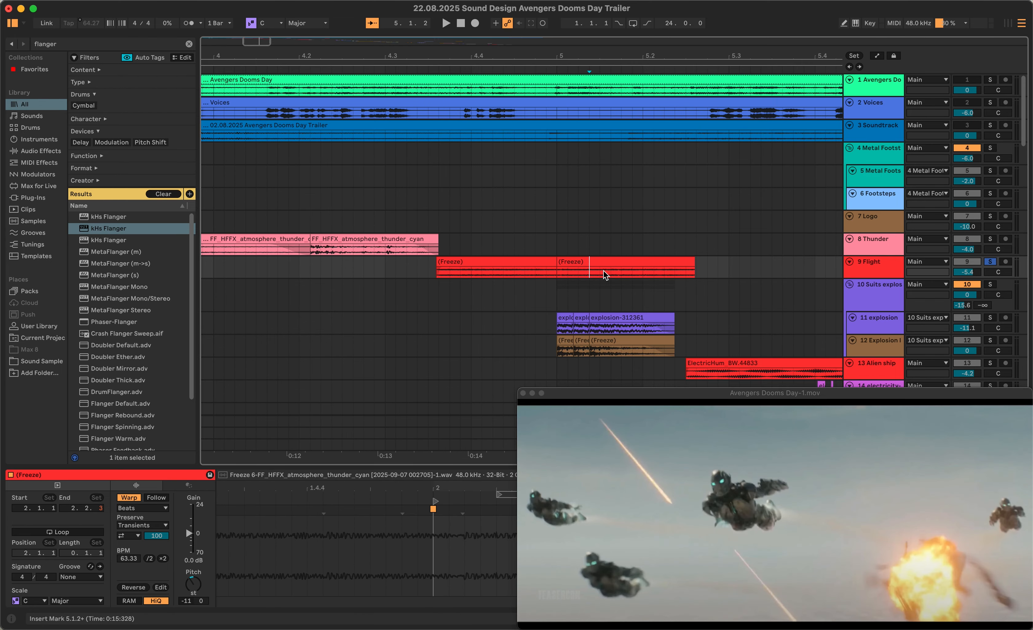
# Select the Flight track's second frozen clip and show the track's device chain
pyautogui.click(639, 273)
pyautogui.doubleClick(641, 275)
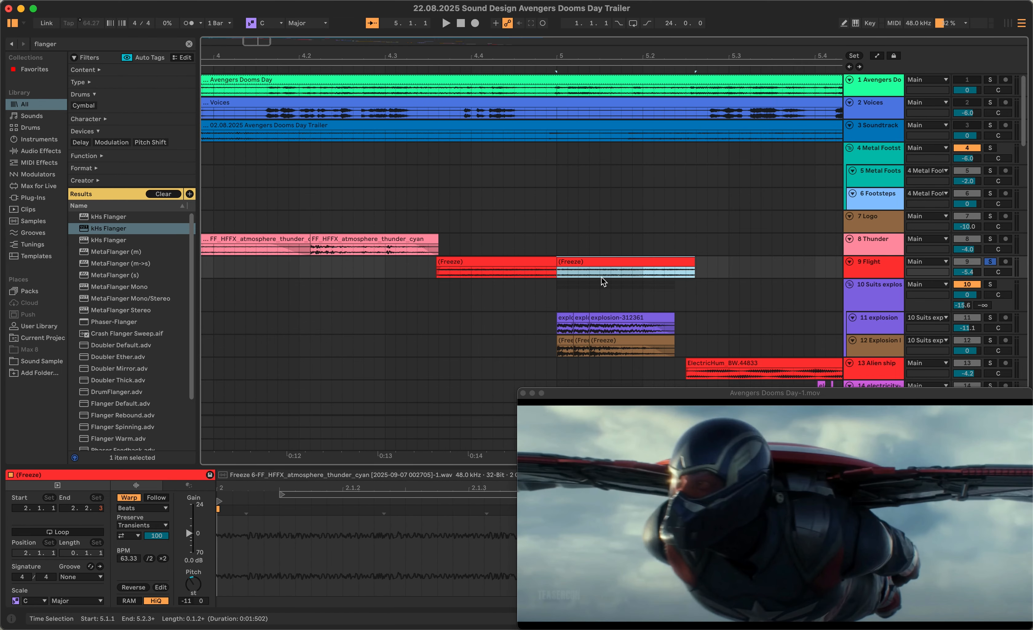
pyautogui.moveTo(823, 399)
pyautogui.mouseDown()
pyautogui.moveTo(612, 398)
pyautogui.moveTo(780, 398)
pyautogui.moveTo(764, 397)
pyautogui.mouseUp()
pyautogui.hotkey('shift', 'Tab')
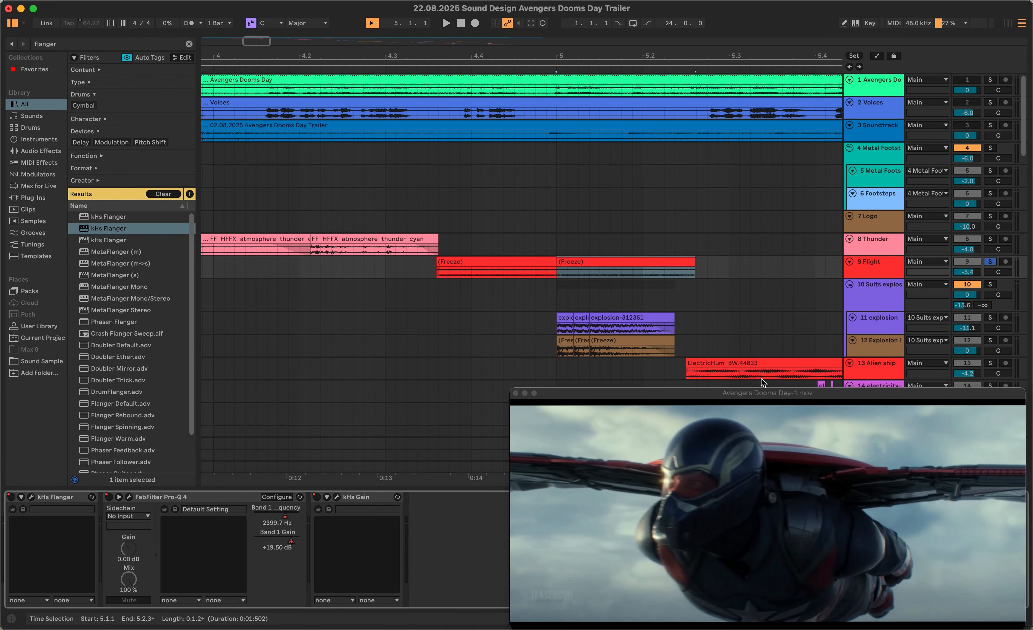
# Play the soloed Flight track from 4.3.4 through both frozen clips
pyautogui.click(450, 274)
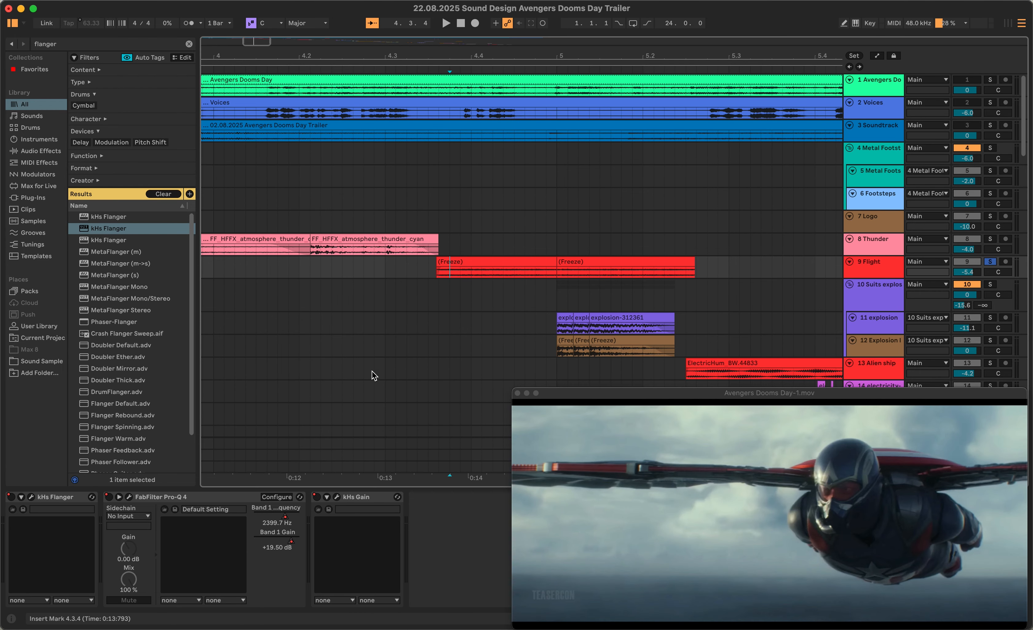
pyautogui.press('space')
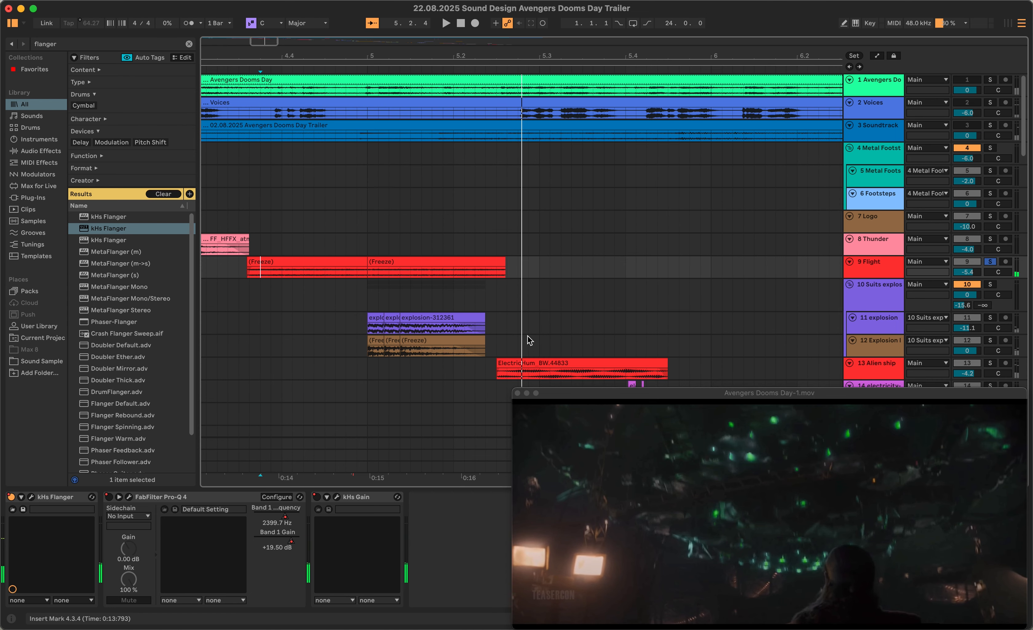
pyautogui.hscroll(-3, 502, 265)
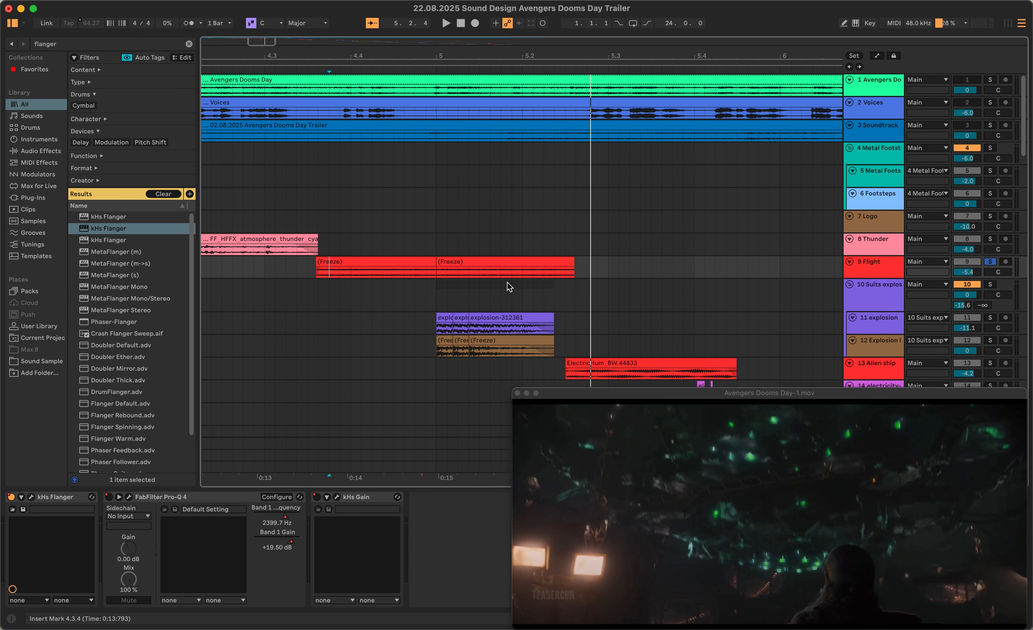
# View the kHs Flanger plug-in settings on the Flight track, and close the plug-in window
pyautogui.click(32, 502)
pyautogui.hscroll(-2, 407, 166)
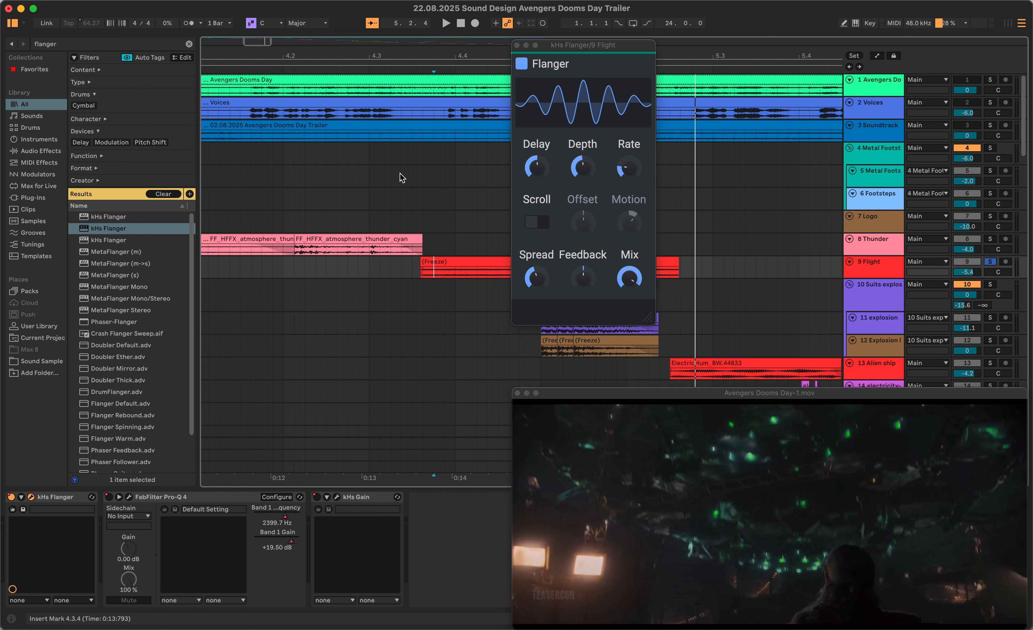
pyautogui.click(517, 45)
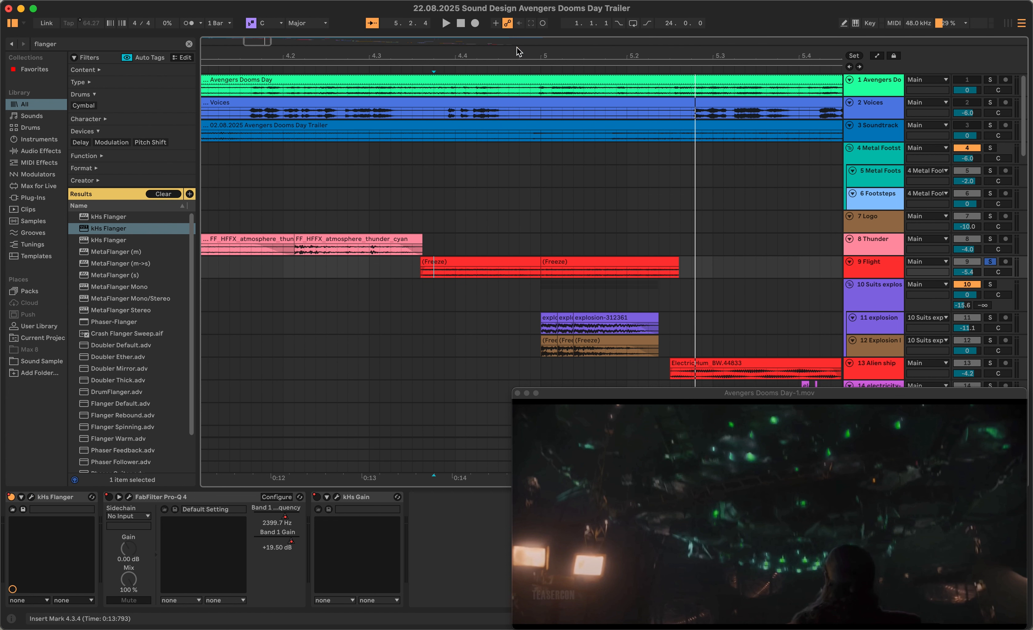
# Solo the Thunder track and play its first clip from 3.4.1
pyautogui.hscroll(-3, 513, 257)
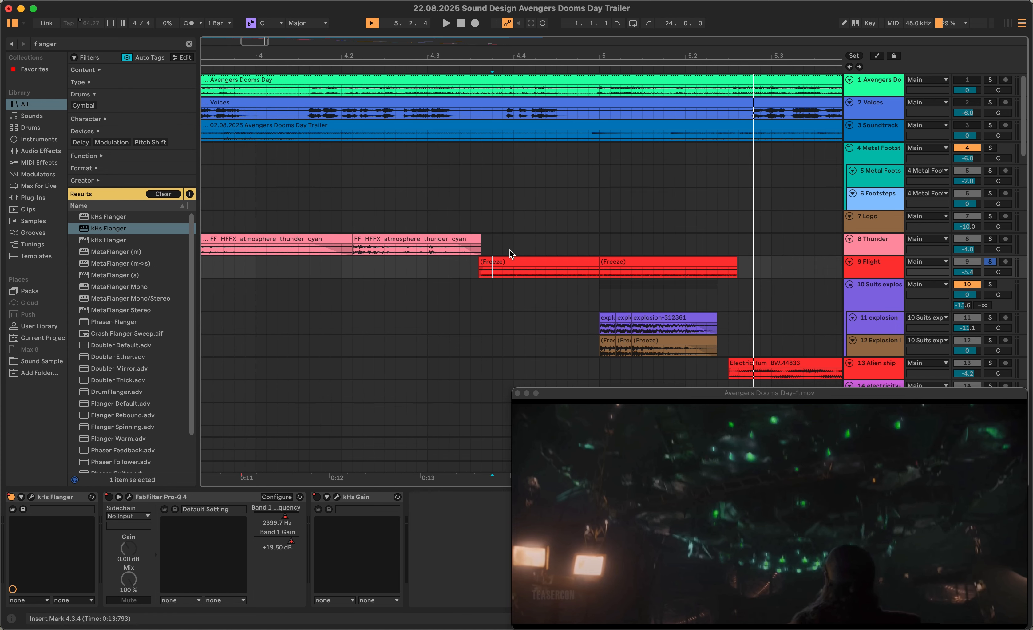
pyautogui.hscroll(-5, 512, 254)
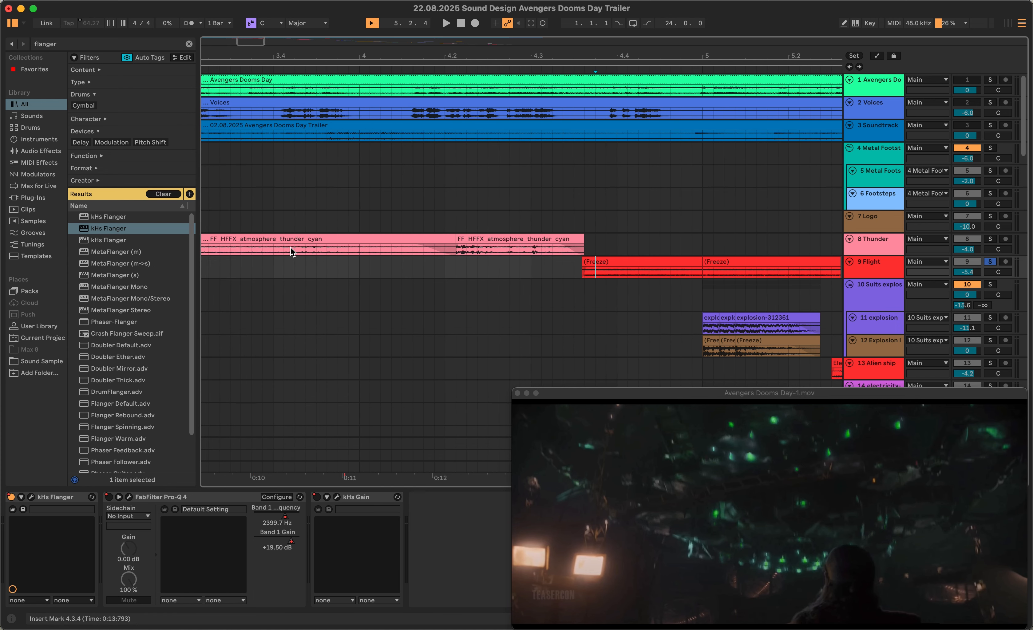
pyautogui.click(350, 248)
pyautogui.press('space')
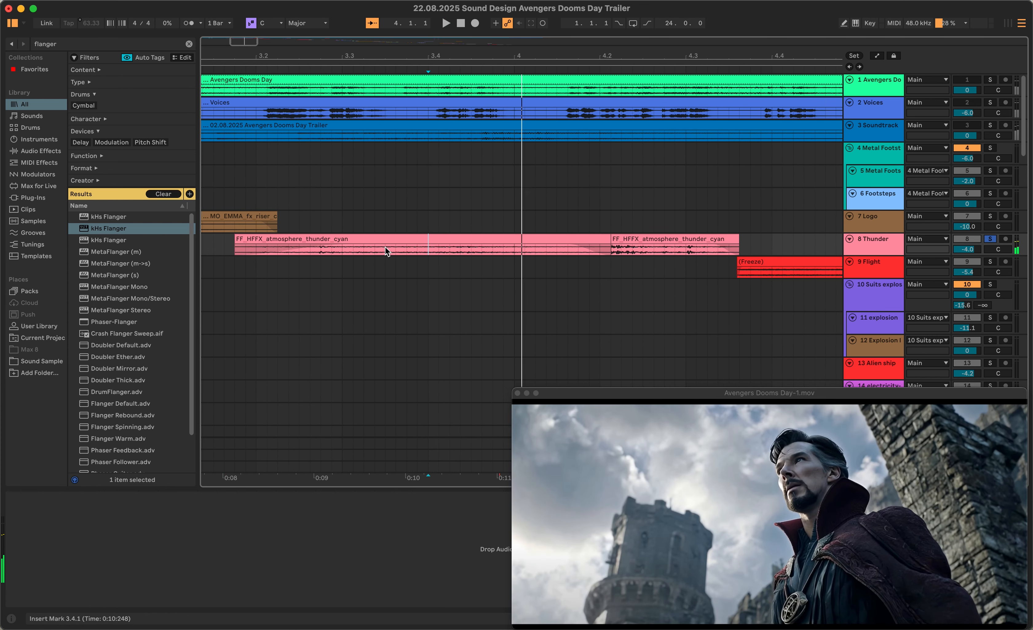
pyautogui.press('space')
pyautogui.hscroll(10, 477, 244)
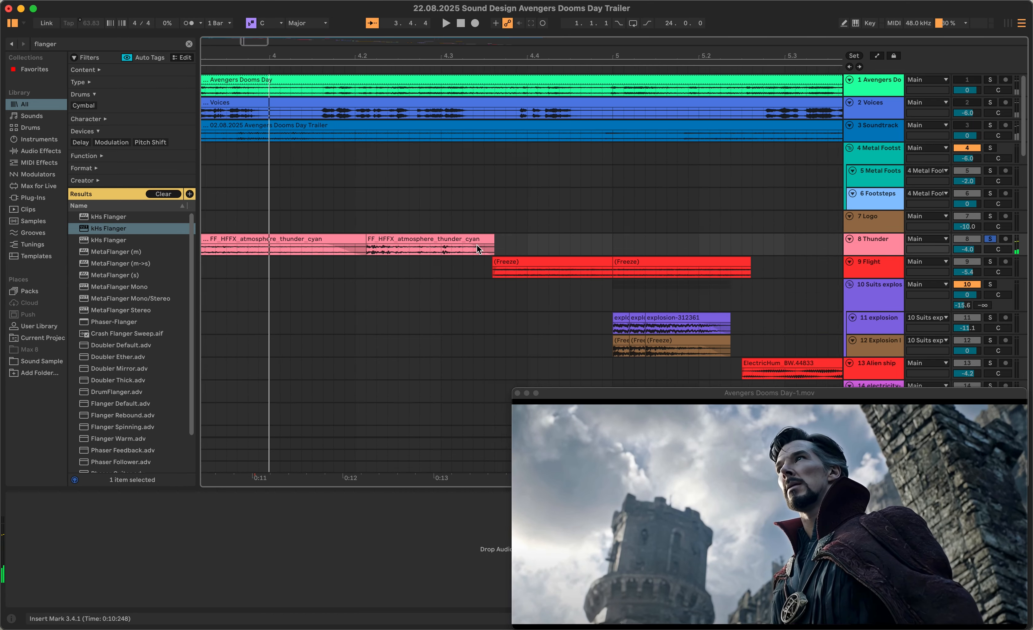
# Select the Flight track's first and second frozen clips in turn to compare their video frames
pyautogui.click(478, 262)
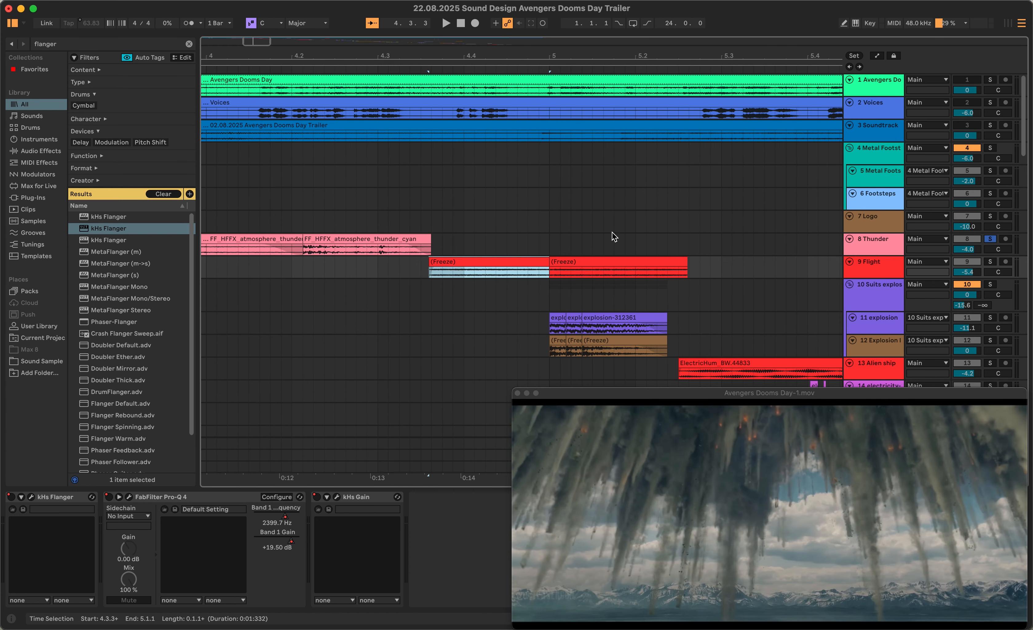
pyautogui.click(600, 268)
pyautogui.hscroll(4, 673, 268)
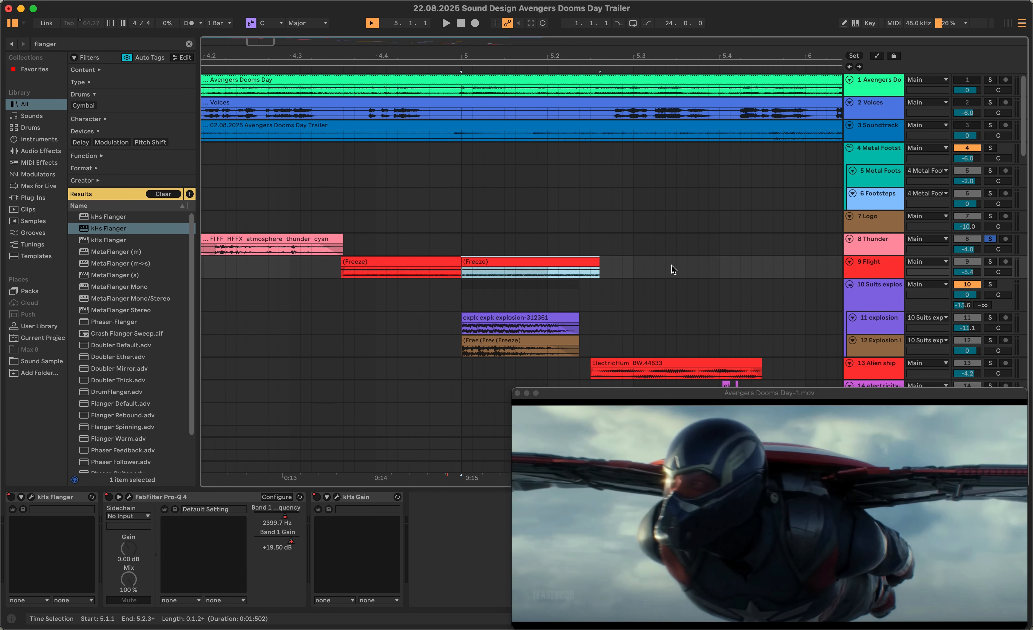
# View the Suits explosion group's Pro-Q 4 equalizer curve, and close the plug-in window
pyautogui.scroll(-2, 623, 297)
pyautogui.click(880, 253)
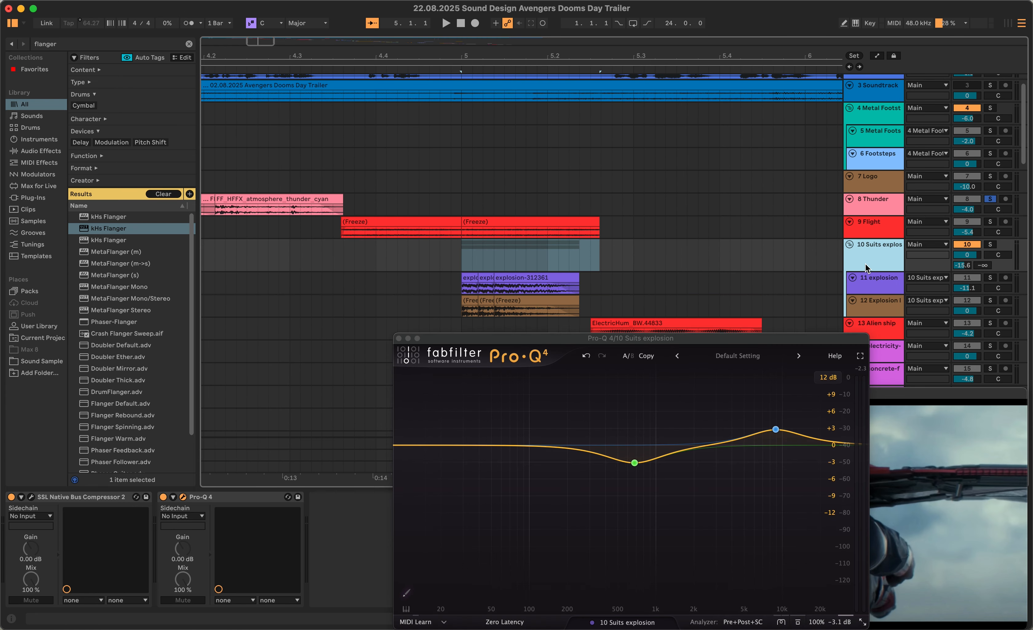
pyautogui.click(406, 348)
pyautogui.click(399, 339)
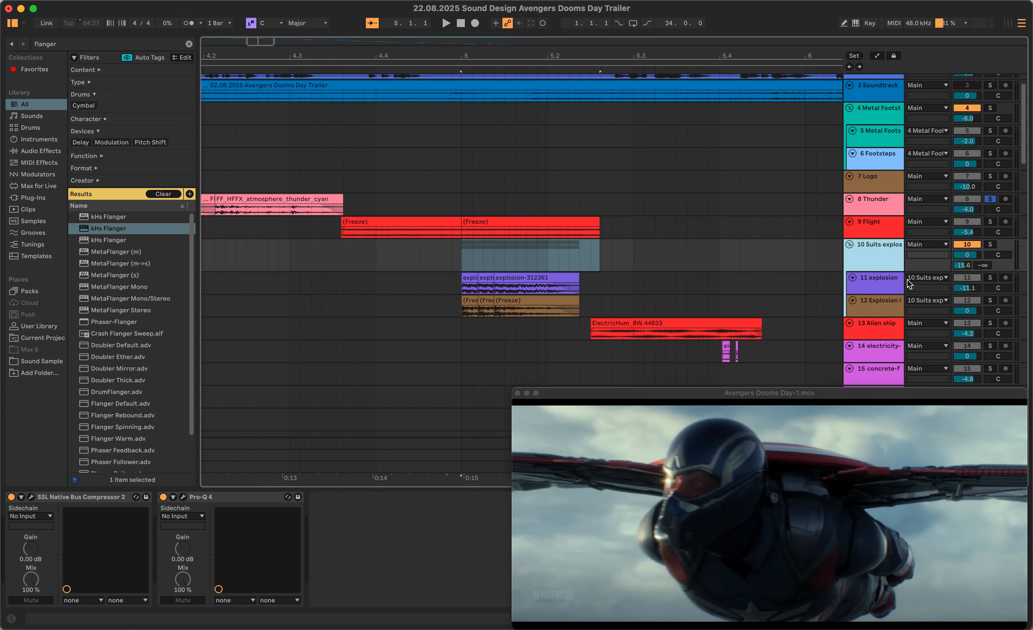
# Solo track 11 explosion and play its clips against the video from 5.1.1
pyautogui.click(474, 289)
pyautogui.press('space')
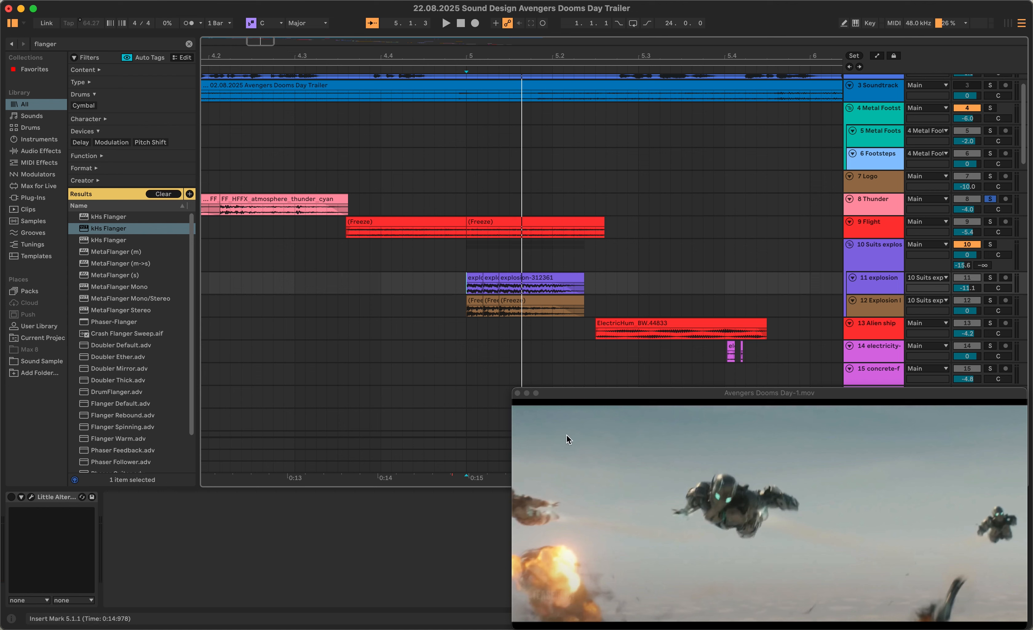
pyautogui.click(878, 269)
pyautogui.click(991, 277)
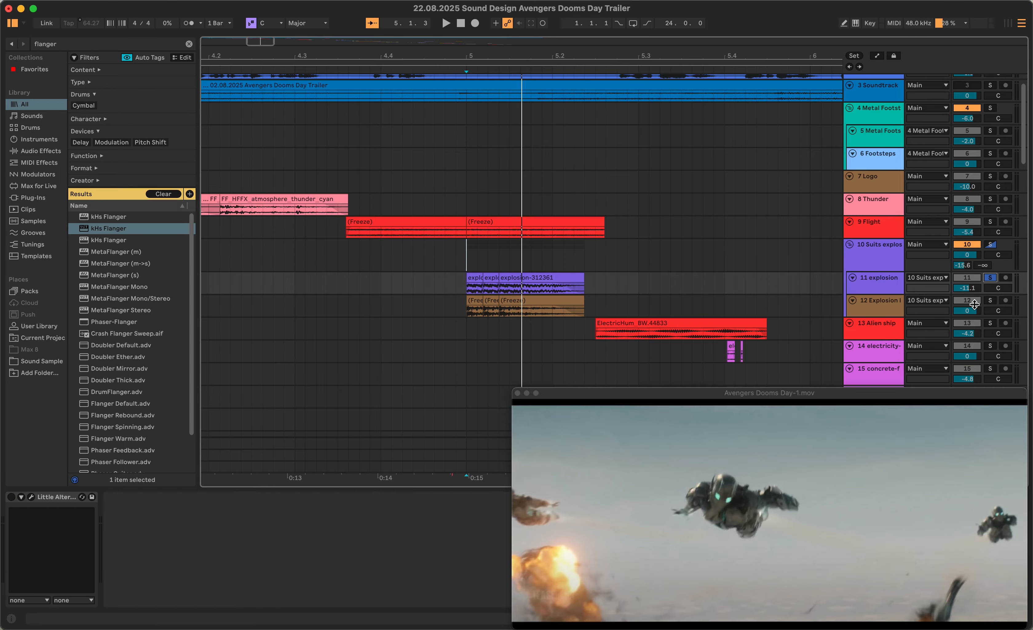
pyautogui.click(871, 288)
pyautogui.press('space')
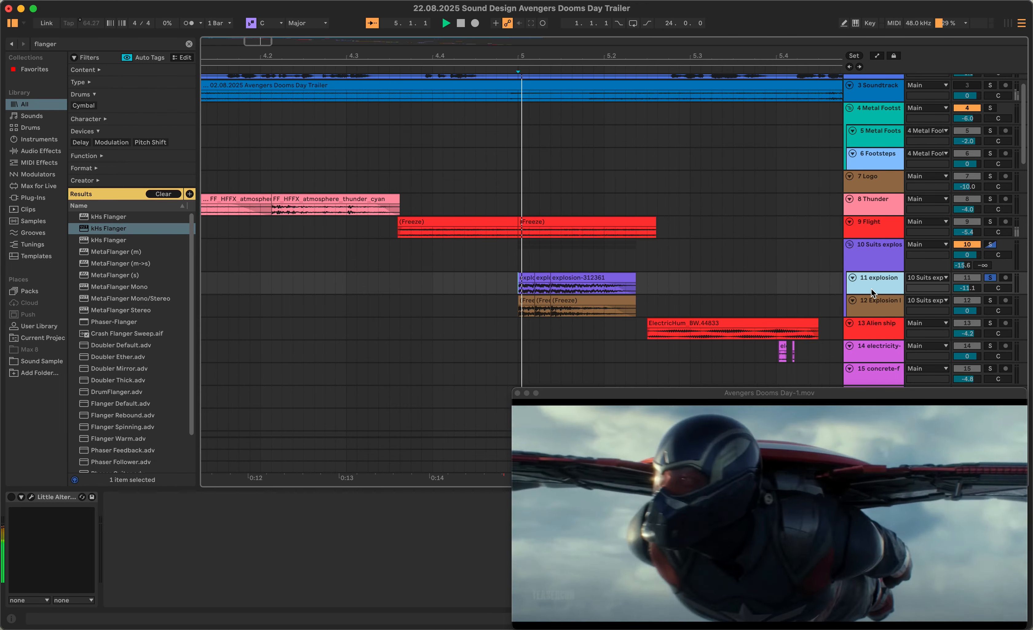
pyautogui.press('space')
# Solo track 12 Explosion instead, and play its frozen clips from 5.1.1
pyautogui.click(878, 303)
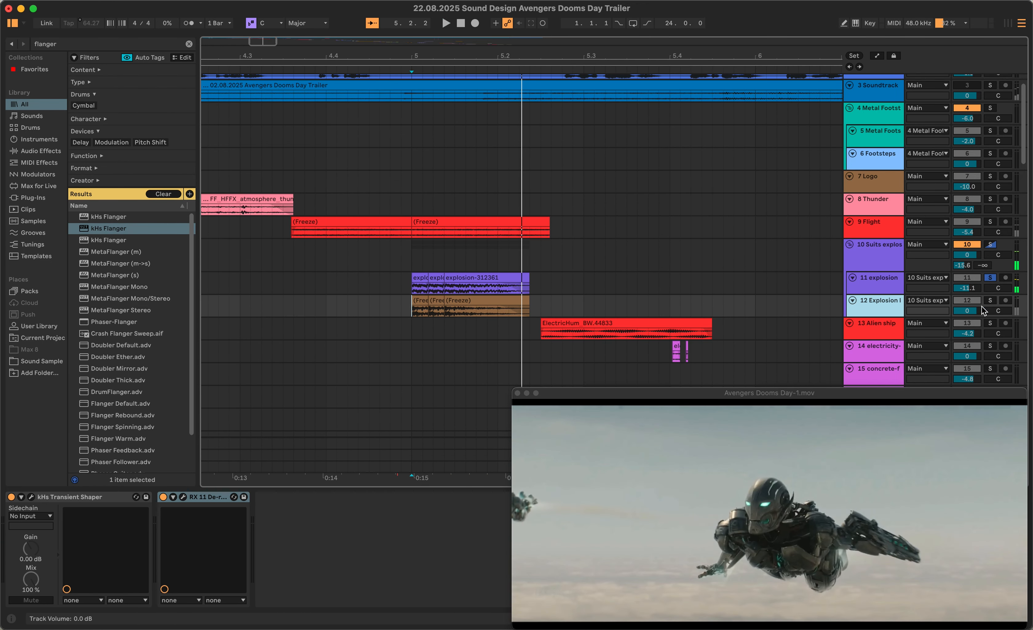
pyautogui.click(990, 300)
pyautogui.press('space')
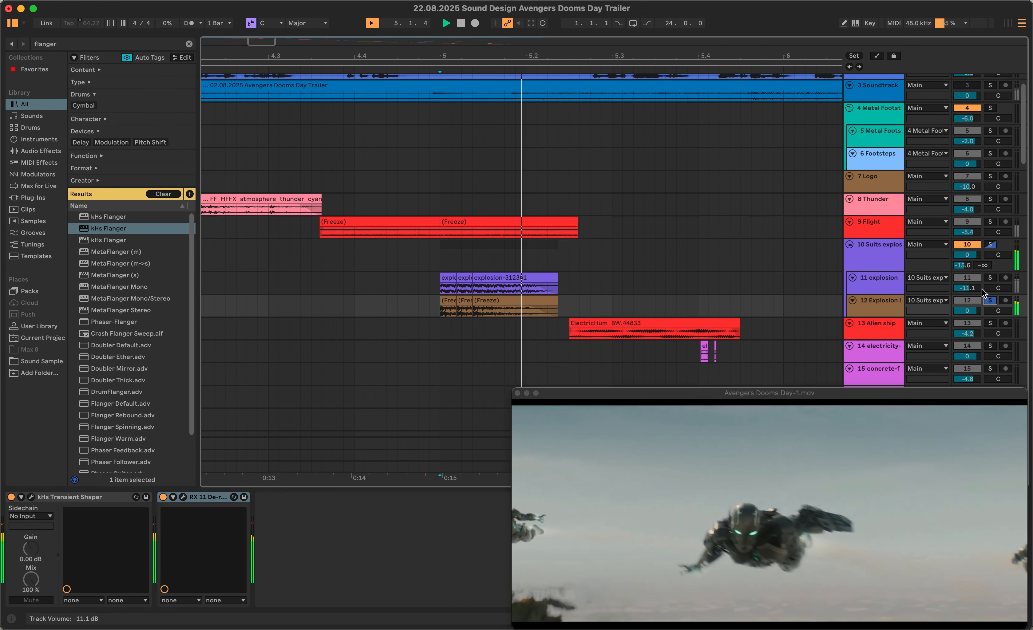
pyautogui.press('space')
# Solo track 11 explosion high again and play it with its clip details shown and the video window hidden
pyautogui.click(990, 278)
pyautogui.moveTo(798, 393)
pyautogui.mouseDown()
pyautogui.moveTo(563, 394)
pyautogui.moveTo(805, 392)
pyautogui.mouseUp()
pyautogui.hotkey('shift', 'Tab')
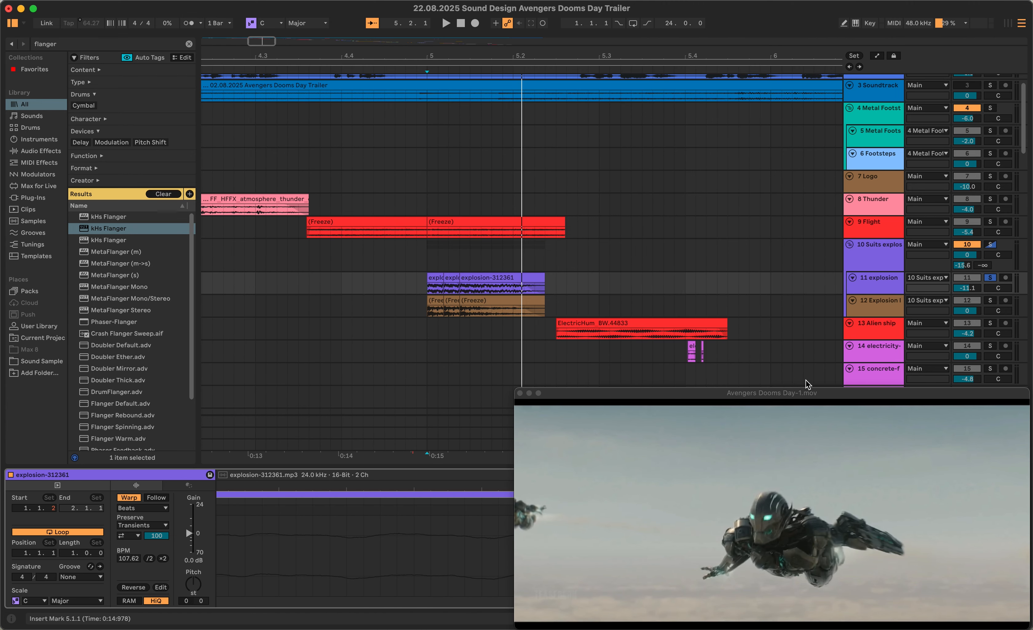
pyautogui.click(518, 393)
pyautogui.click(889, 278)
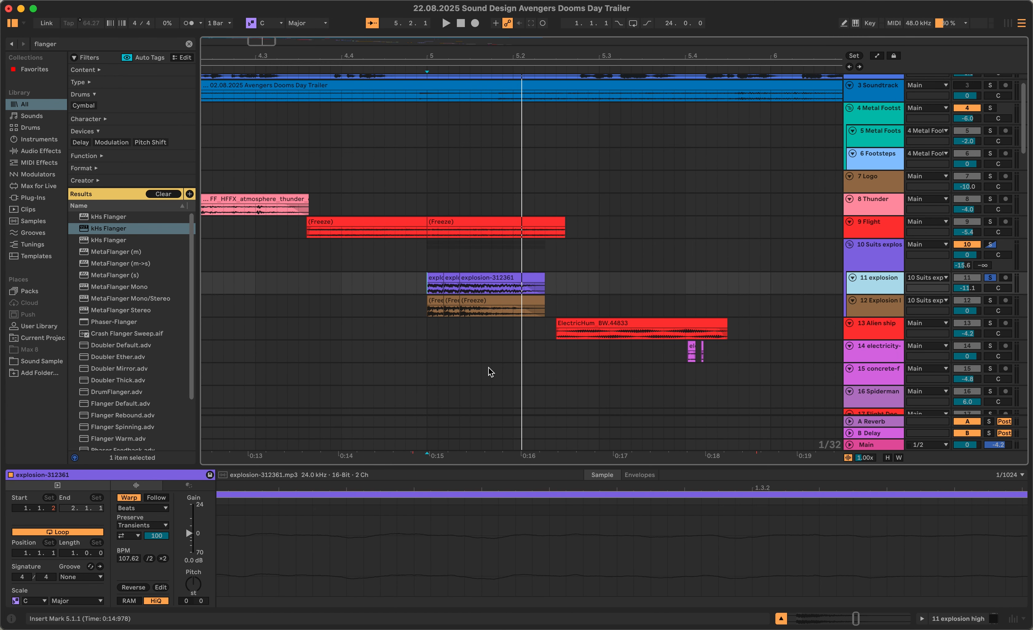
pyautogui.press('space')
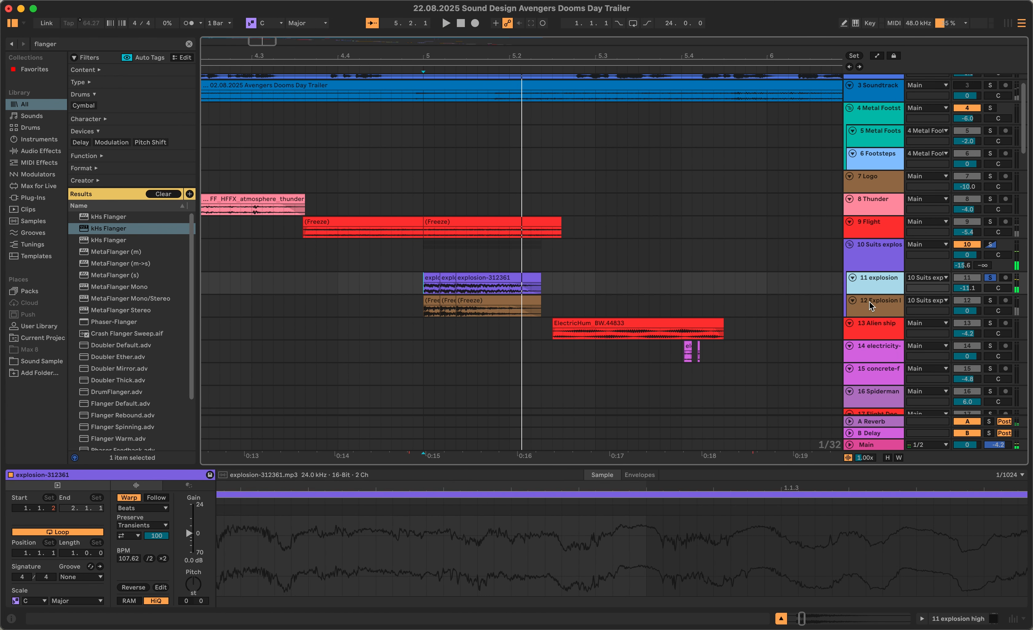
# Reveal the source file of the third explosion-312361 clip in Finder, preview its sound, and return to Ableton Live
pyautogui.click(487, 308)
pyautogui.click(480, 285)
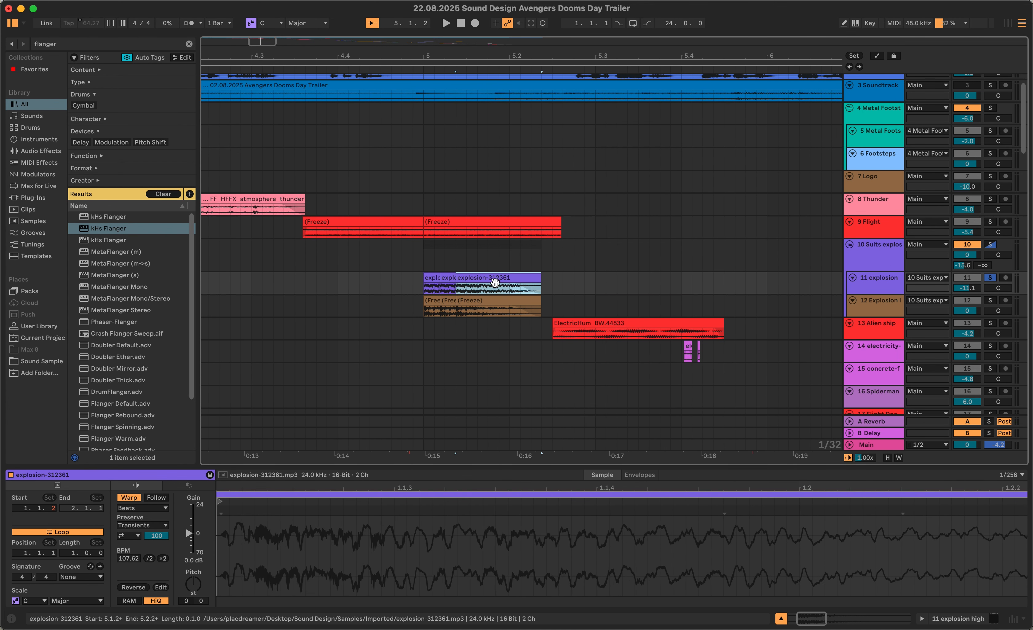
pyautogui.rightClick(492, 282)
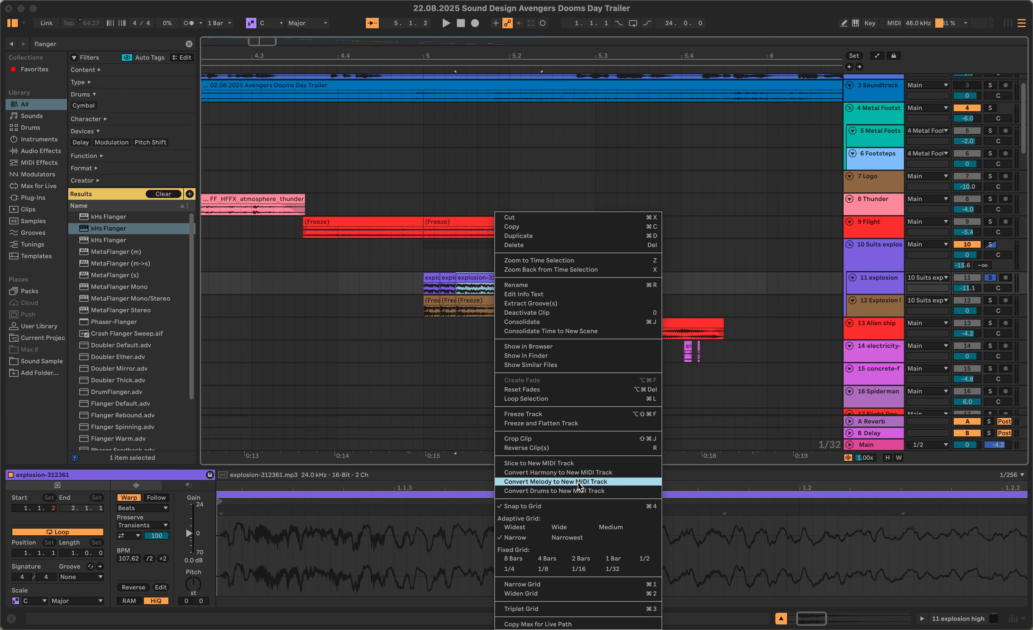
pyautogui.click(578, 355)
pyautogui.press('space')
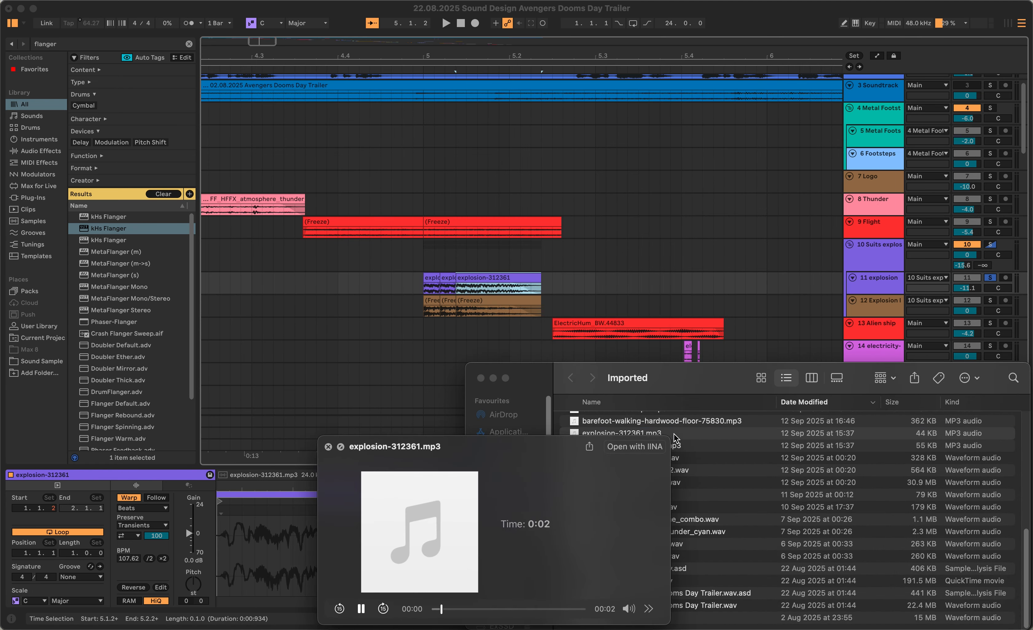
pyautogui.press('space')
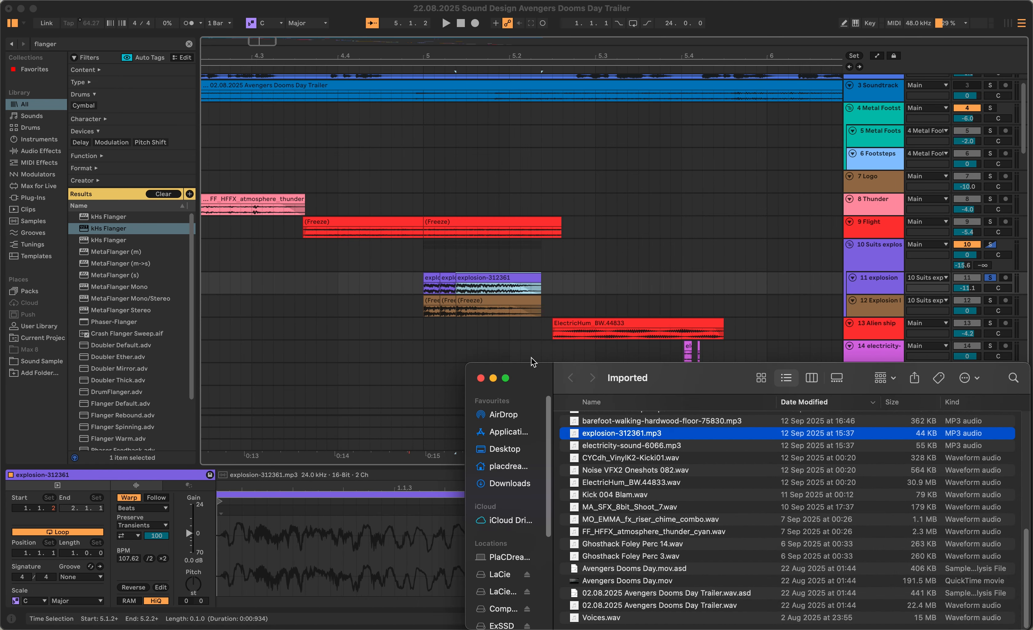
pyautogui.click(429, 287)
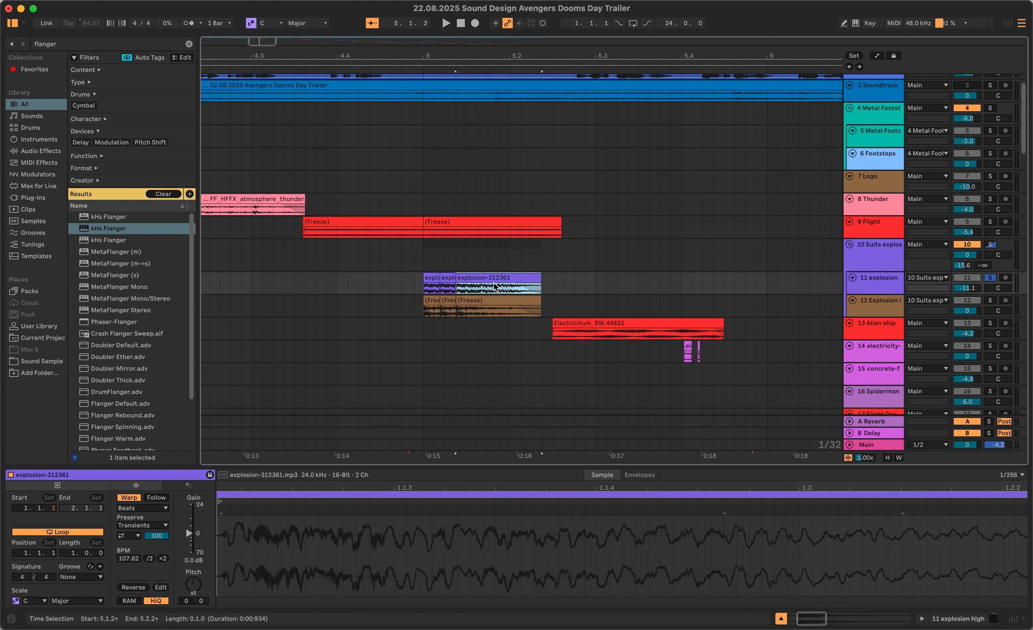
# Bring back the video window and play the soloed explosion-312361 clips from 5.1.1
pyautogui.press('super+alt+v')
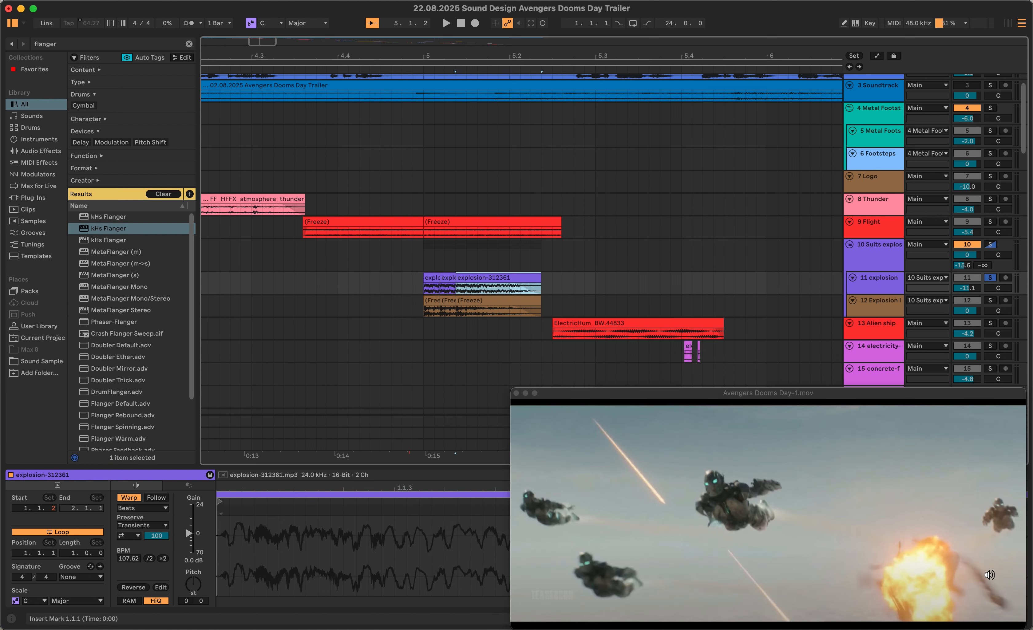
pyautogui.click(422, 289)
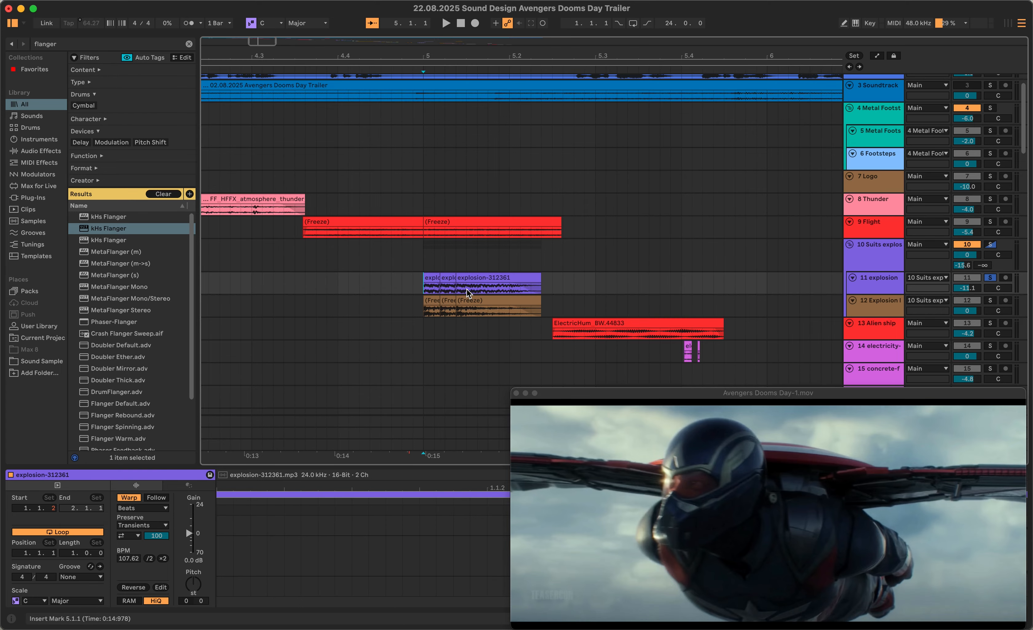
pyautogui.press('space')
pyautogui.press('space')
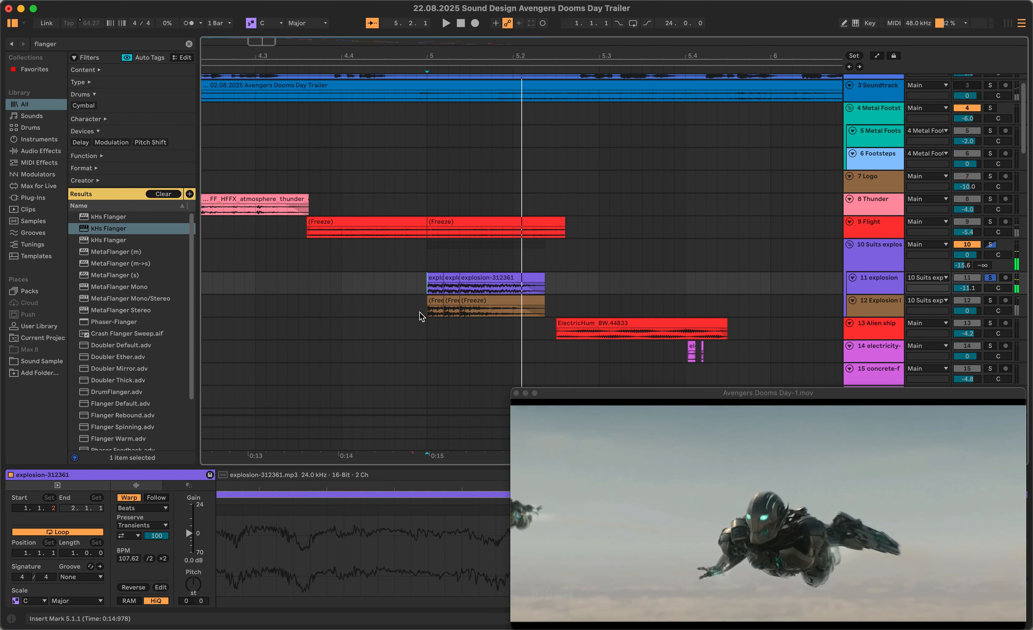
# Compare the clip details of the first clips on tracks 12 Explosion and 11 explosion
pyautogui.click(426, 314)
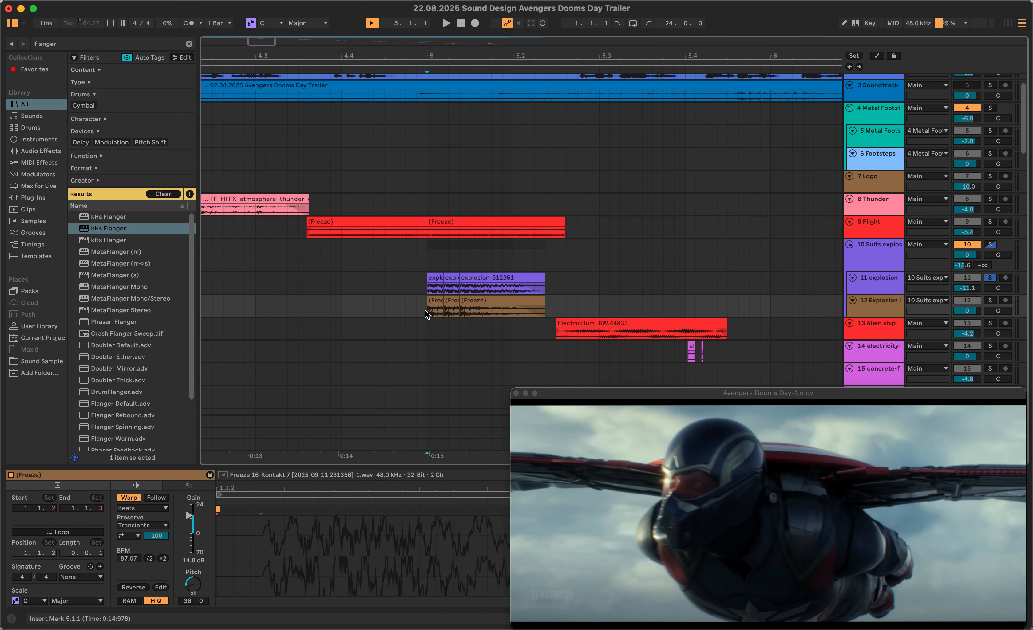
pyautogui.click(866, 309)
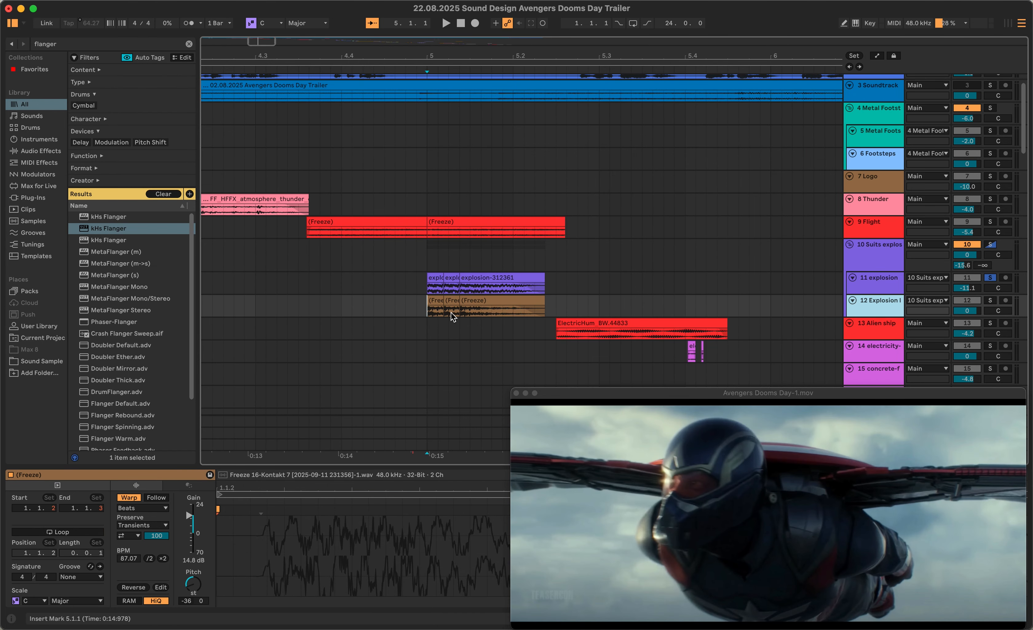
pyautogui.click(887, 284)
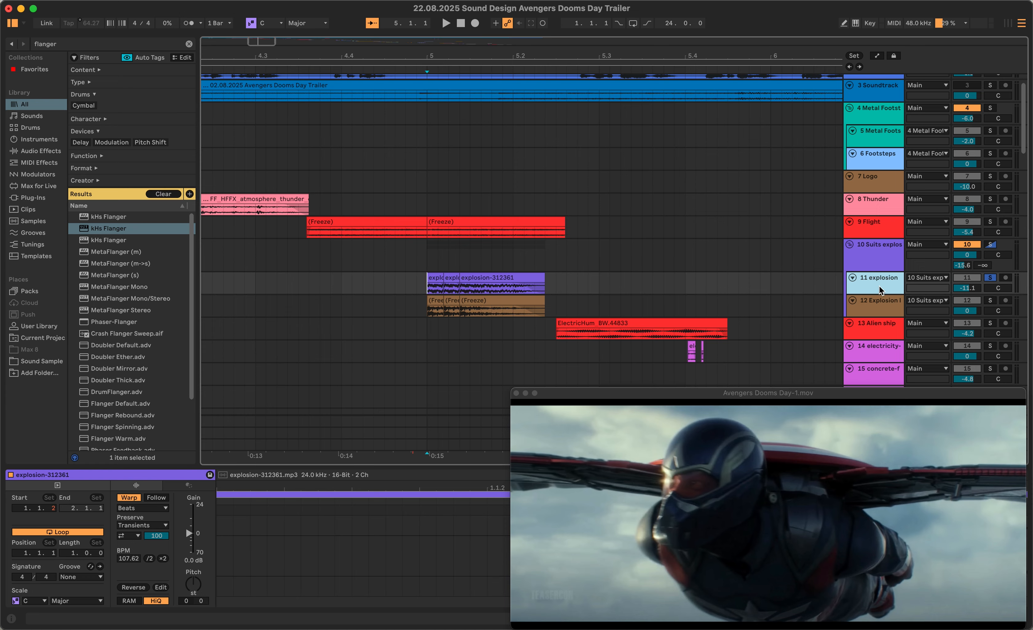
pyautogui.click(884, 311)
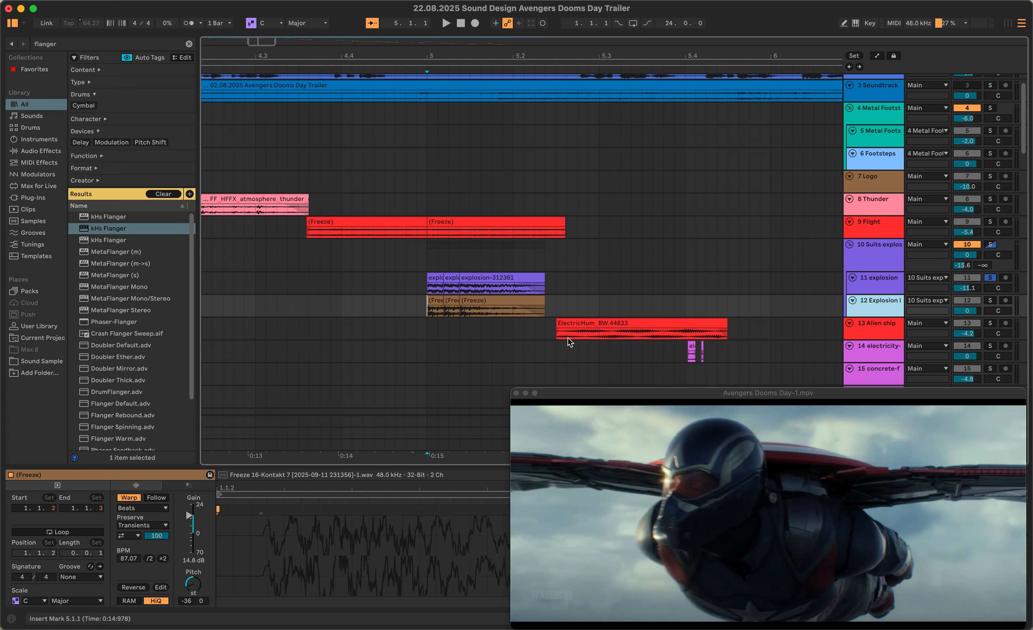
# Solo and play track 12 Explosion low, and open its kHs Transient Shaper with the video window hidden
pyautogui.click(991, 300)
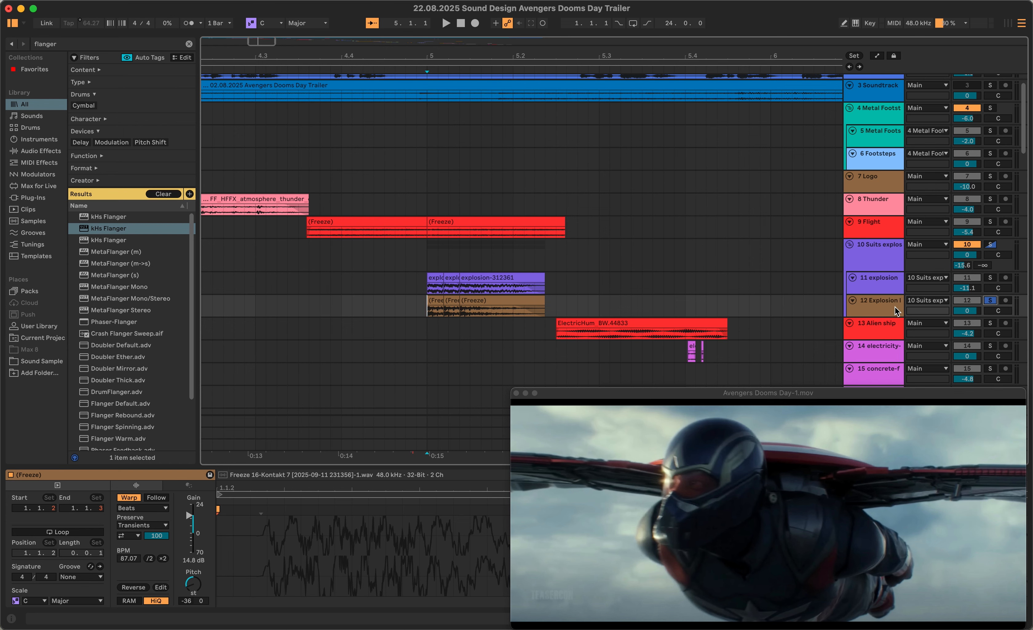
pyautogui.press('space')
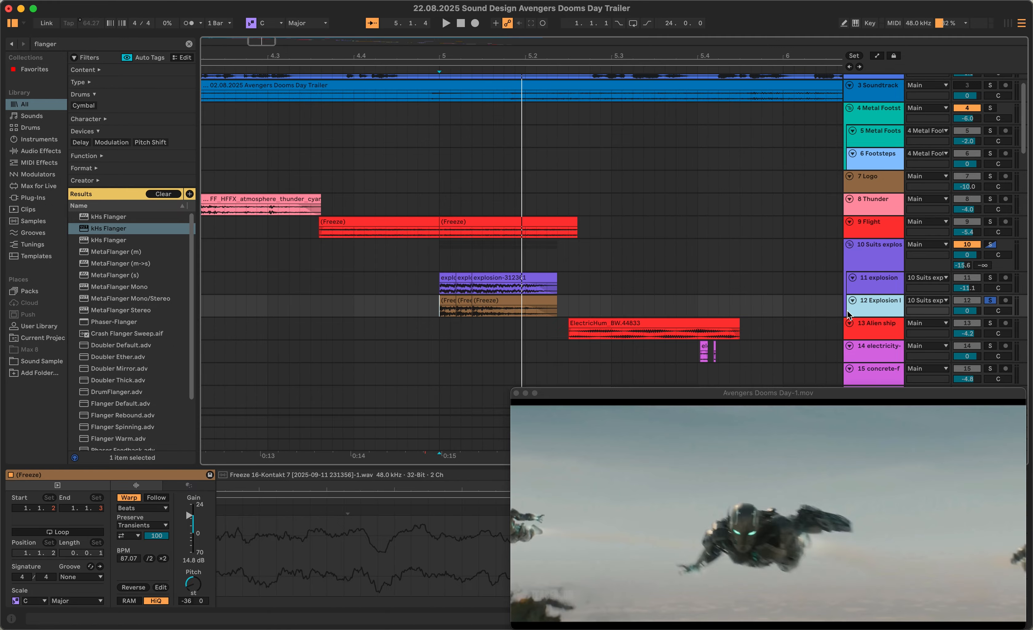
pyautogui.click(516, 393)
pyautogui.click(977, 618)
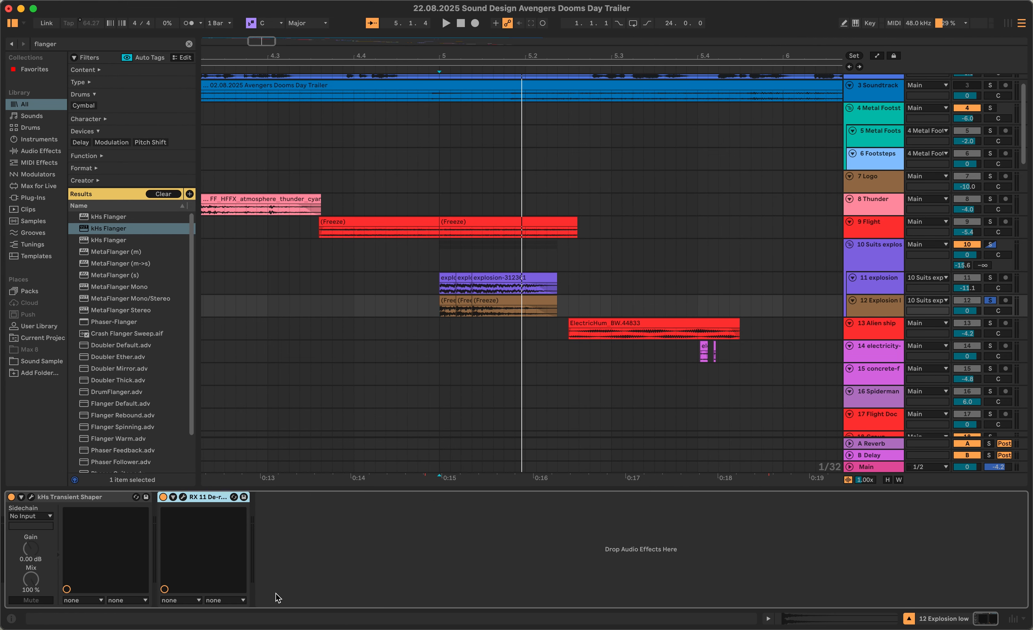
pyautogui.click(31, 497)
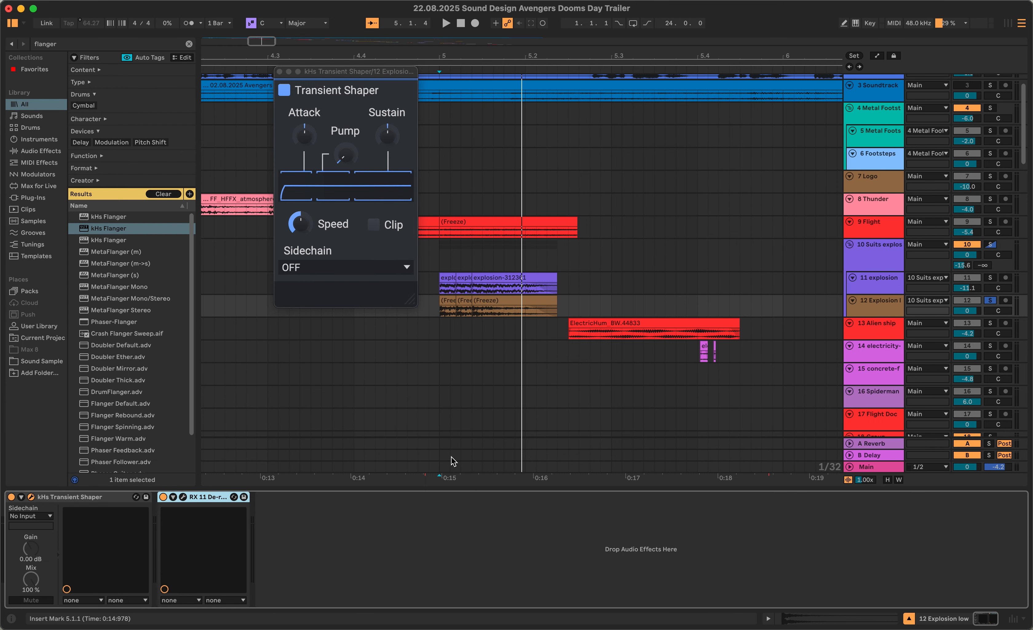
# Reveal the source file of the third Freeze clip on track 12 in Finder, preview its sound, and return to Ableton Live
pyautogui.rightClick(495, 312)
pyautogui.click(491, 301)
pyautogui.click(492, 302)
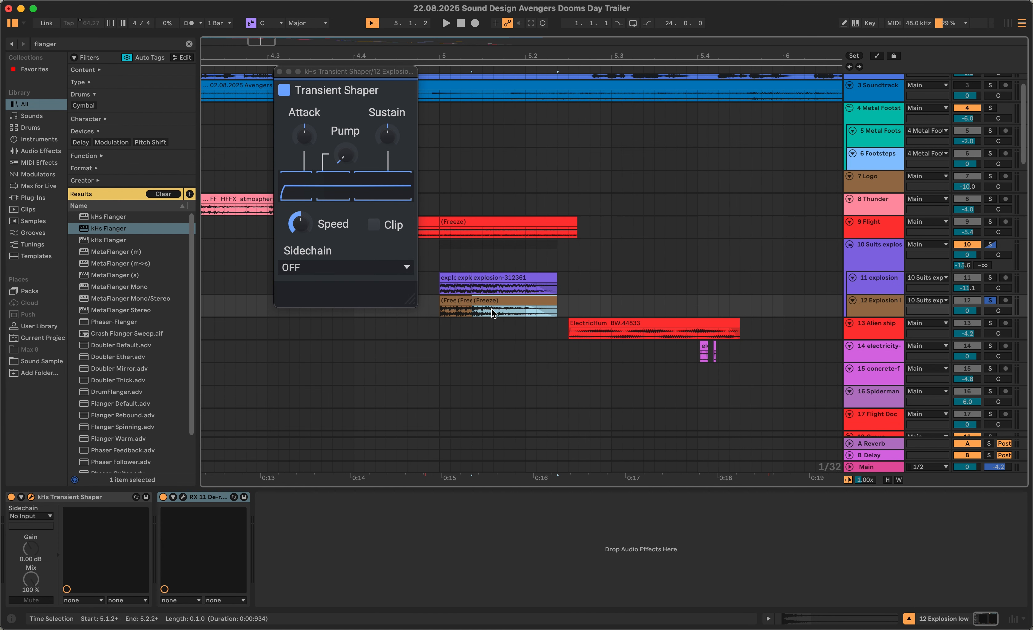
pyautogui.rightClick(492, 302)
pyautogui.click(565, 358)
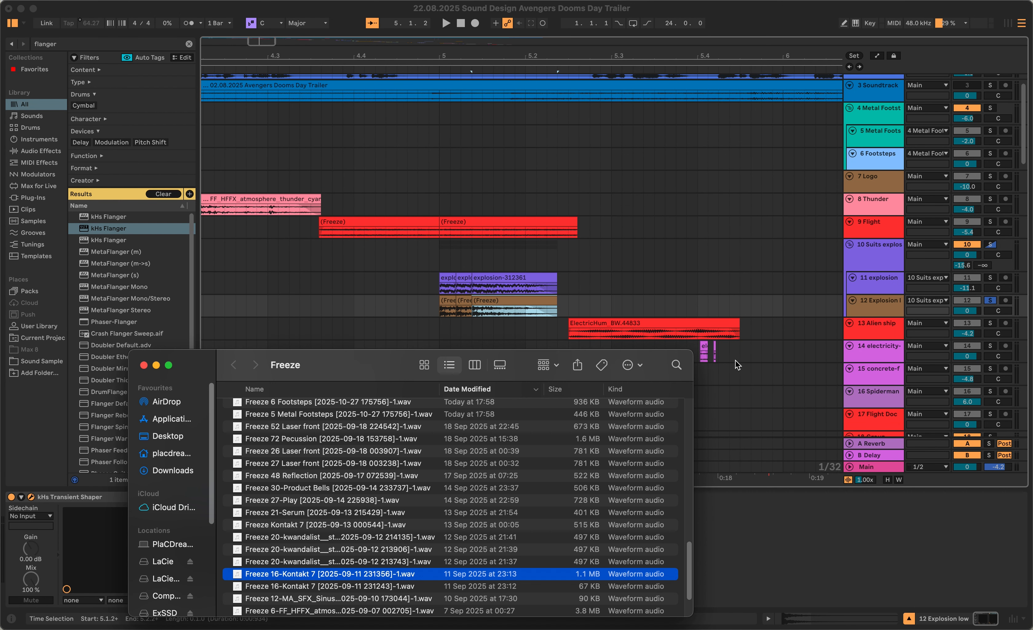
pyautogui.press('space')
pyautogui.press('space')
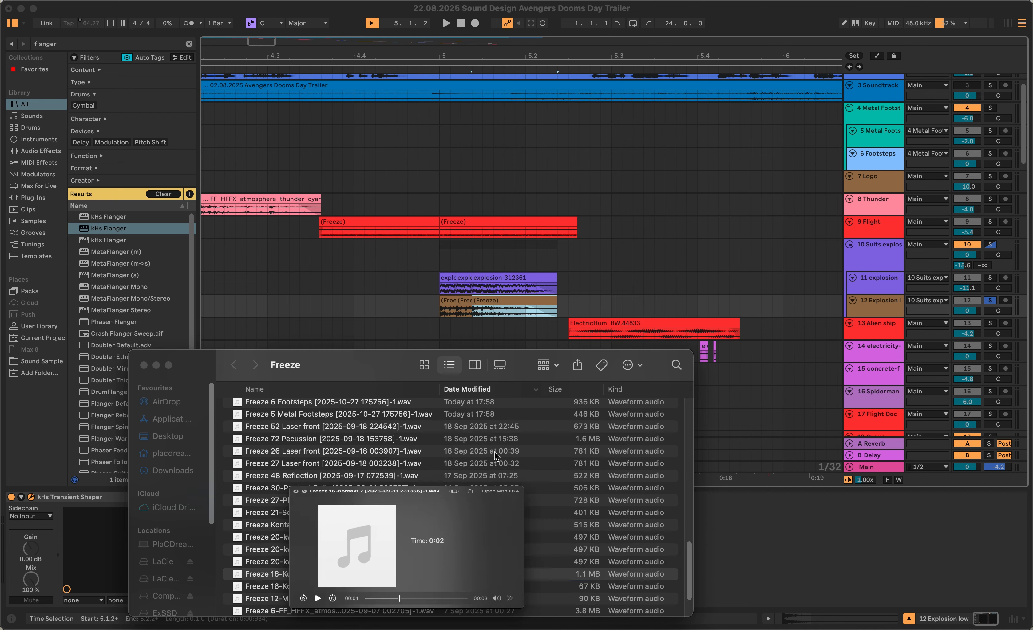
pyautogui.click(418, 313)
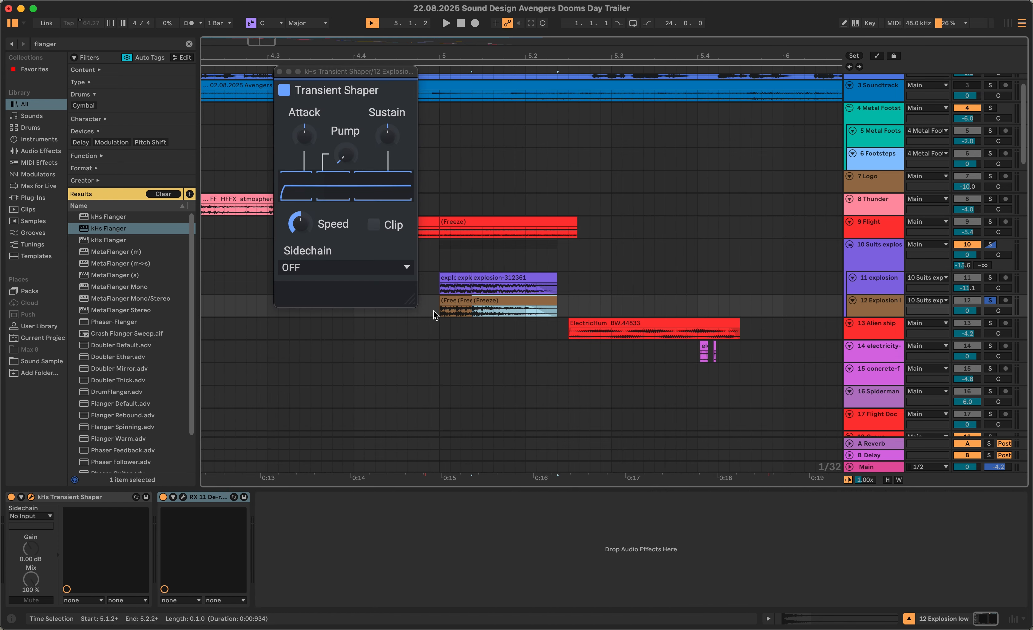
# Close the Transient Shaper window and compare track 12's playback from 5.1.1 with the RX 11 effect bypassed and re-enabled
pyautogui.click(440, 308)
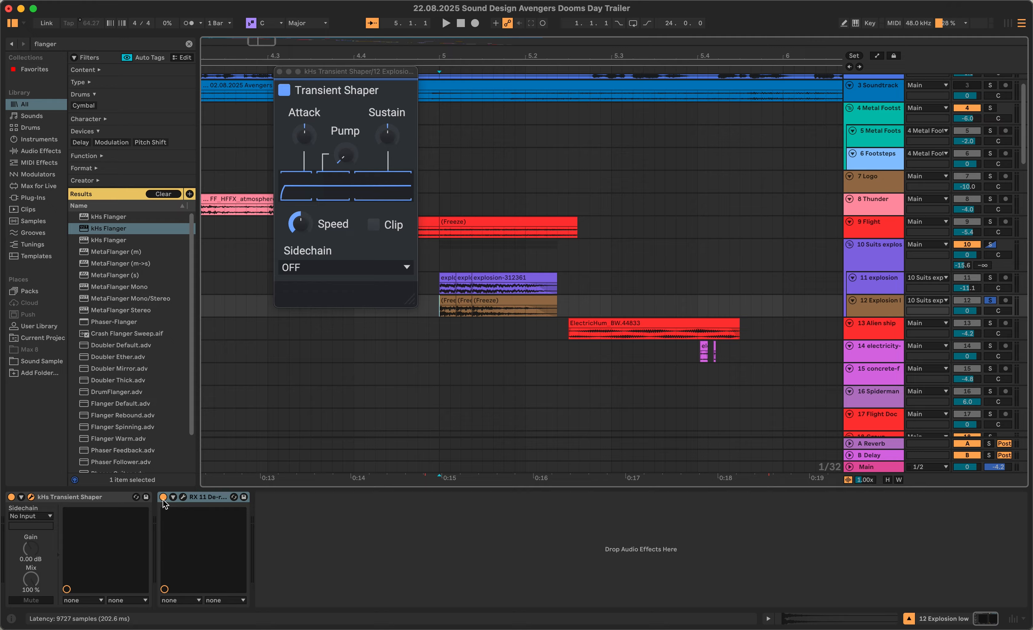
pyautogui.click(280, 72)
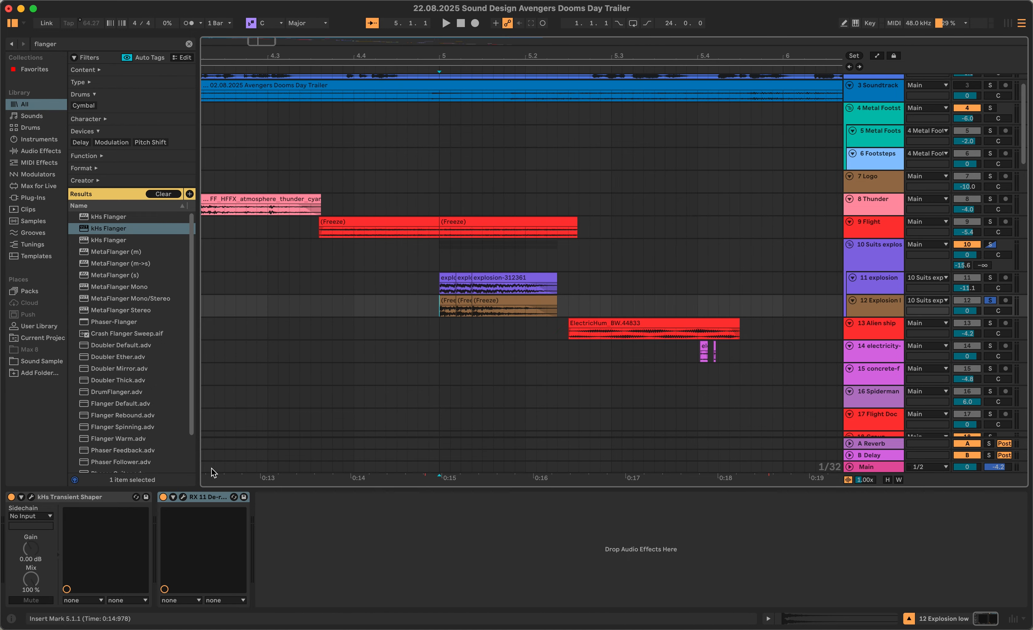
pyautogui.click(163, 497)
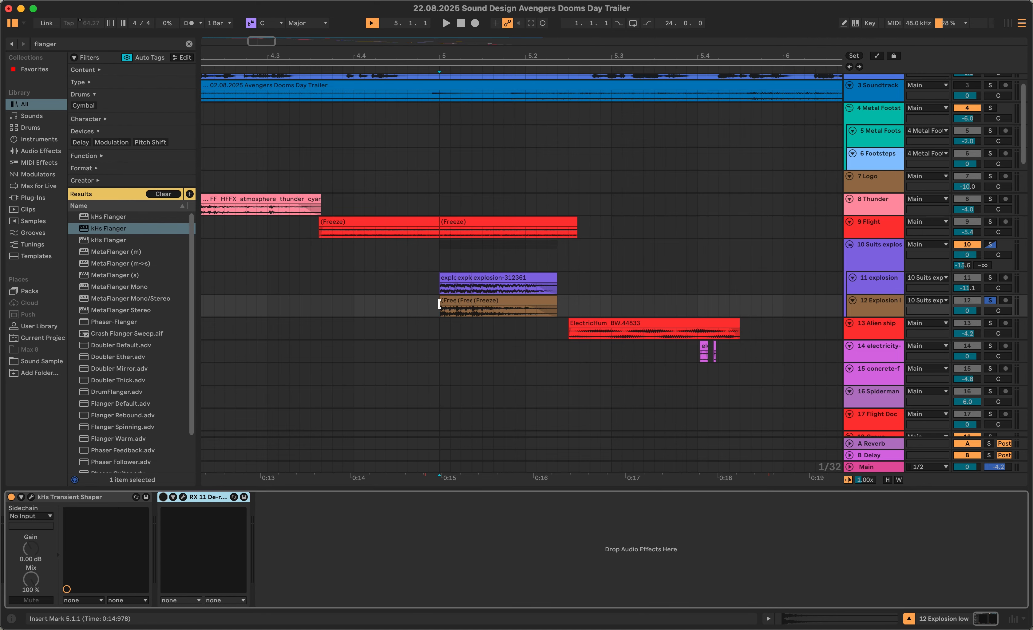
pyautogui.click(441, 314)
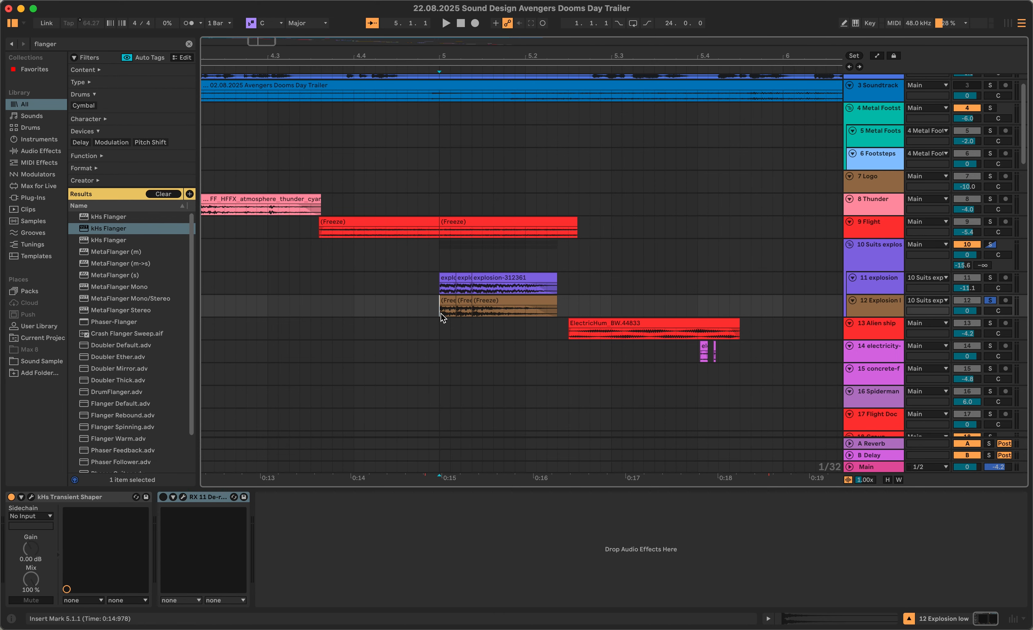
pyautogui.press('space')
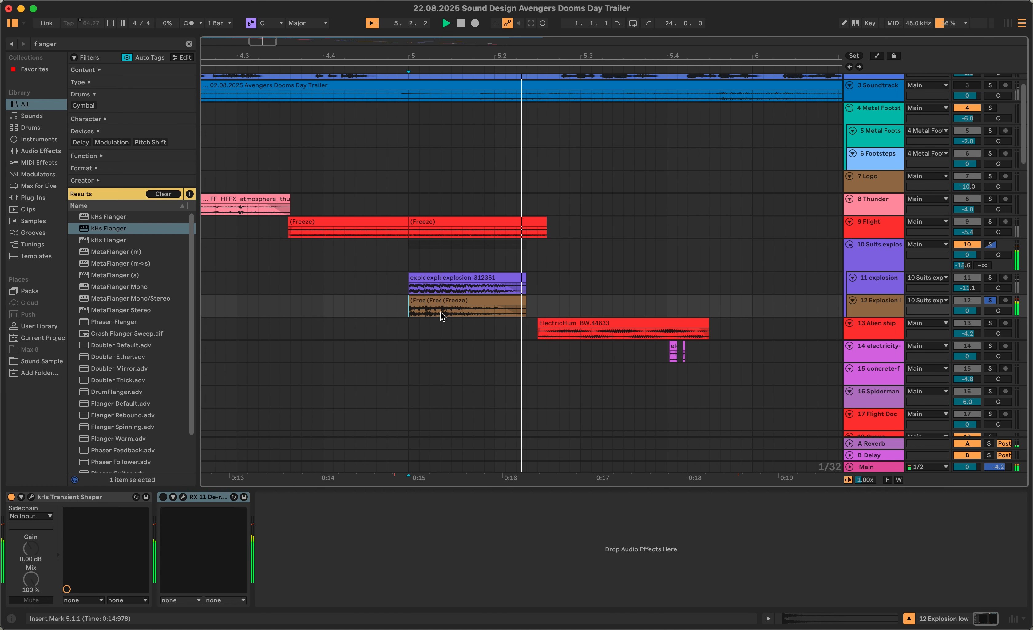
pyautogui.press('space')
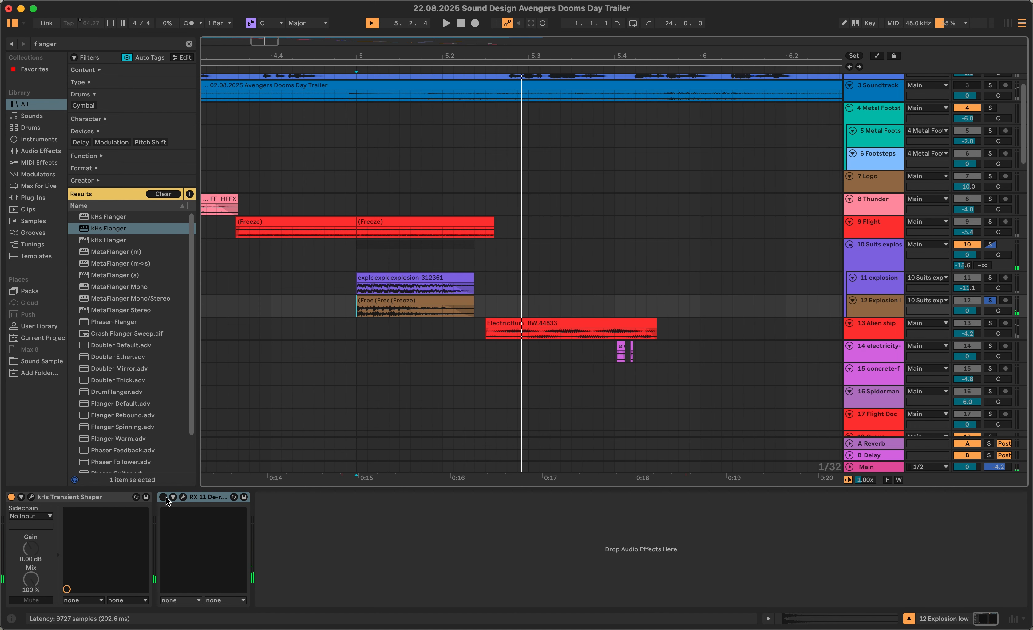
pyautogui.click(361, 313)
pyautogui.press('space')
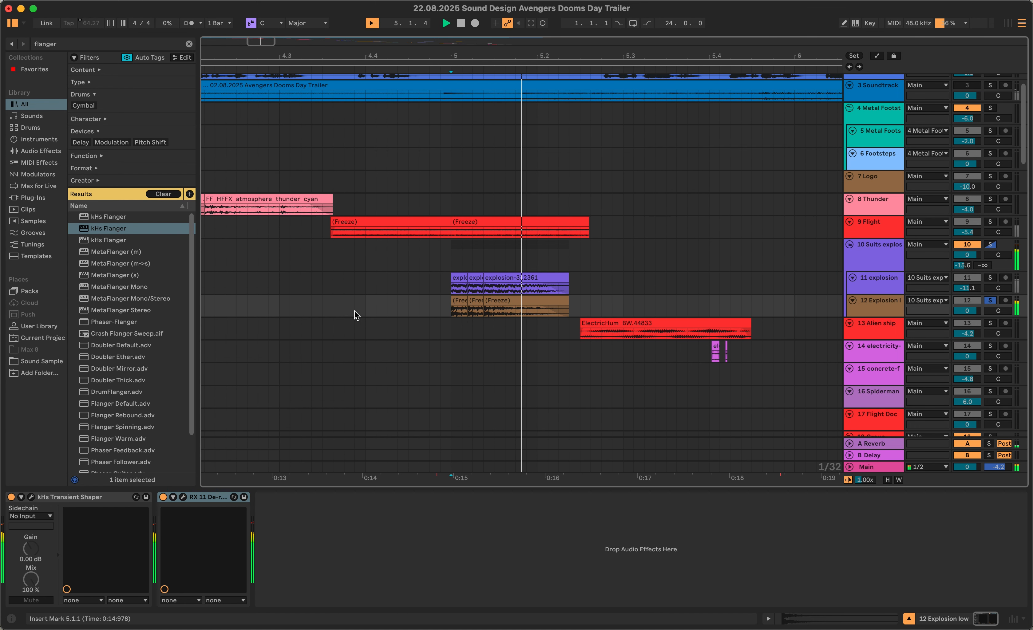
pyautogui.press('space')
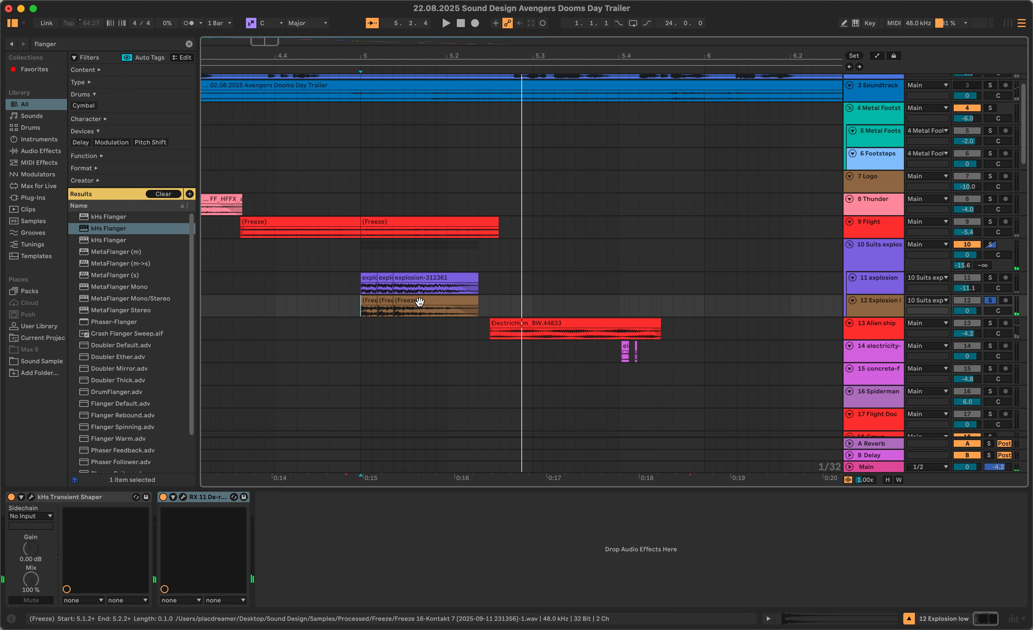
# Show the effects of group track 10 Suits explosion and examine its Pro-Q 4 equalizer curve
pyautogui.click(441, 304)
pyautogui.click(867, 268)
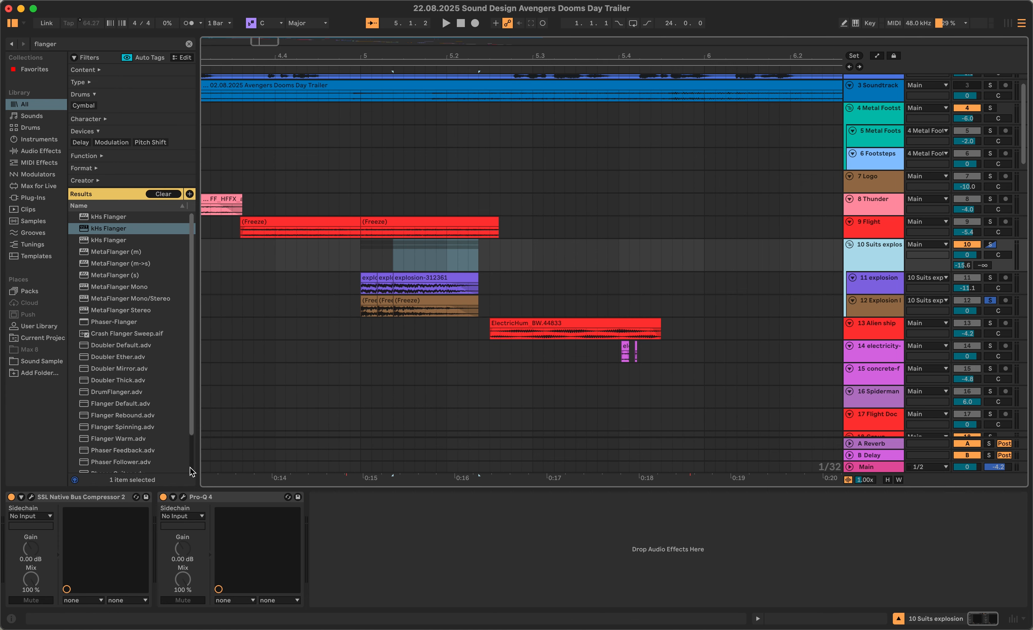
pyautogui.press('super+alt+p')
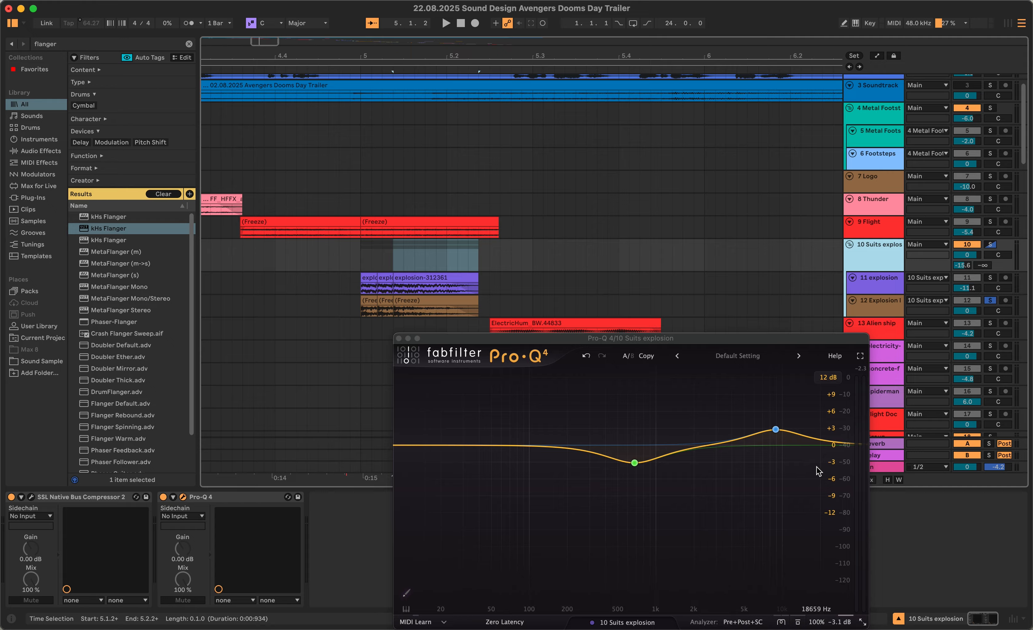
pyautogui.moveTo(792, 472)
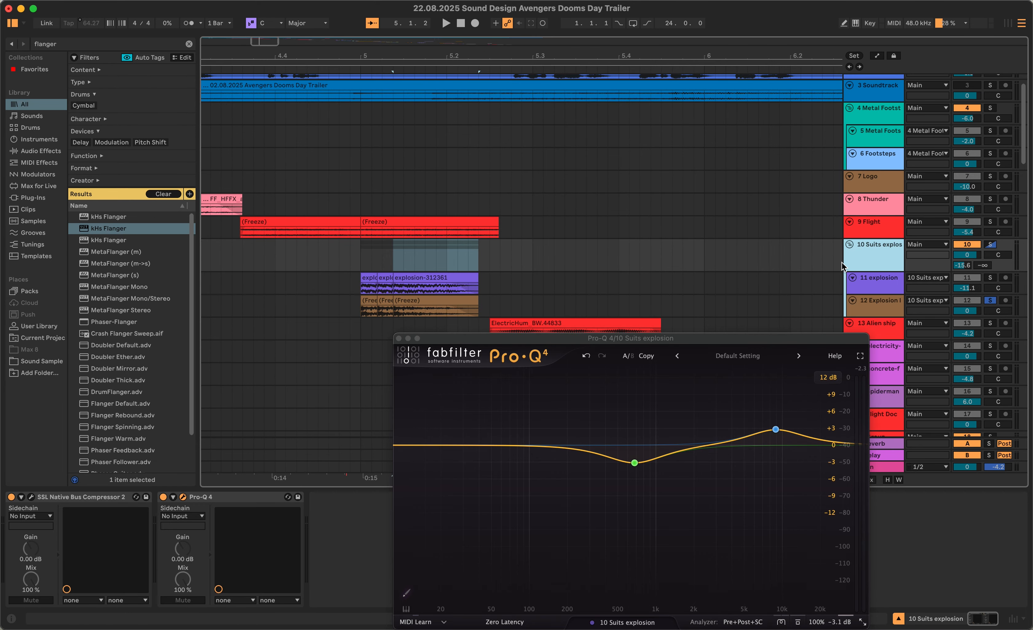
# Solo track 9 Flight together with group 10 Suits explosion and play both from 5.1.1 against the video
pyautogui.keyDown('super'); pyautogui.click(991, 221); pyautogui.keyUp('super')
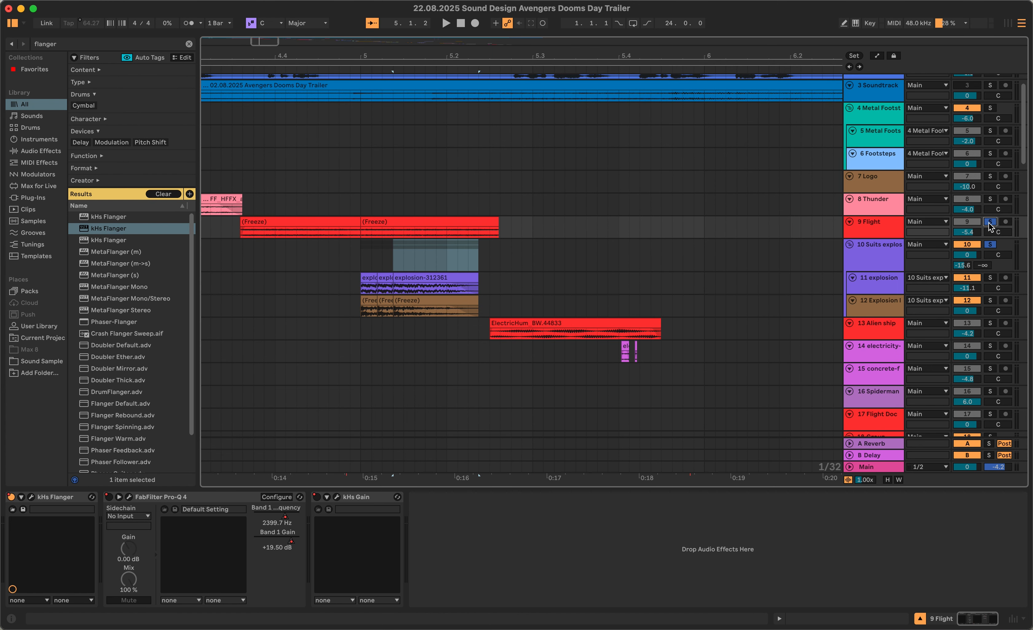
pyautogui.click(361, 233)
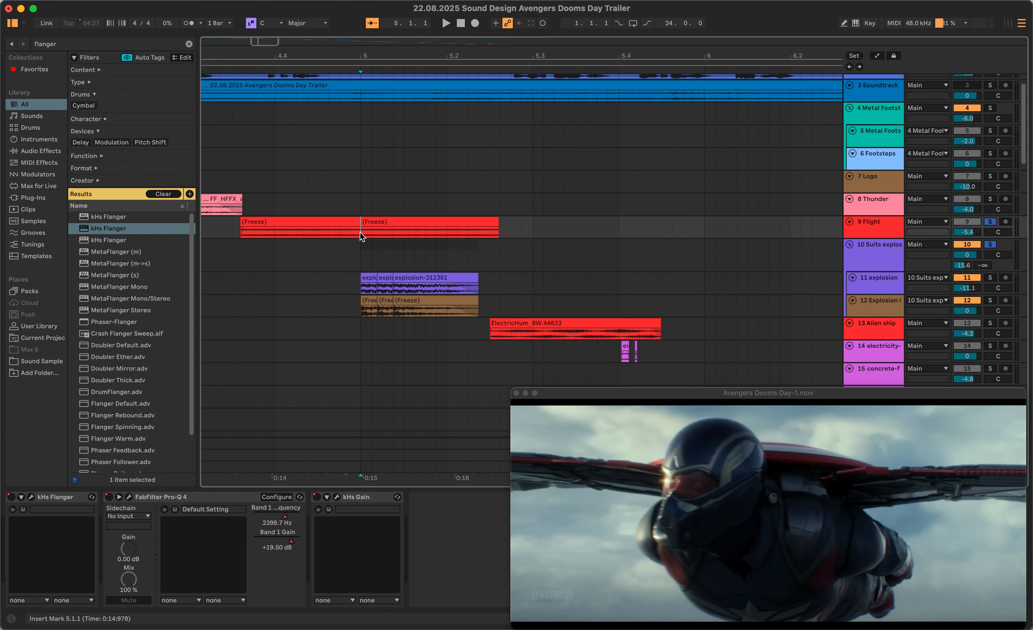
pyautogui.press('space')
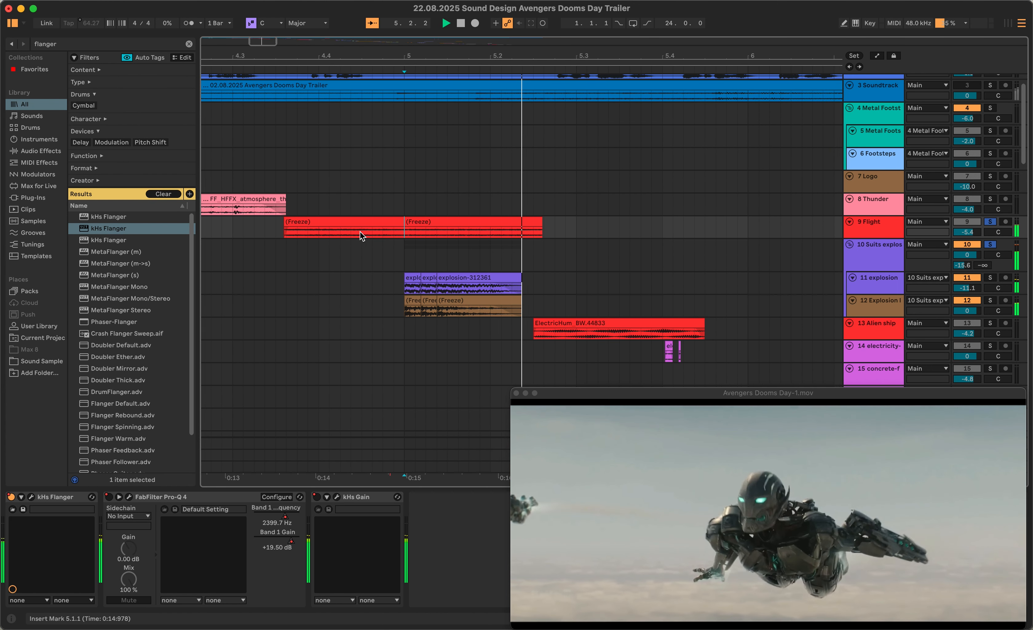
pyautogui.press('space')
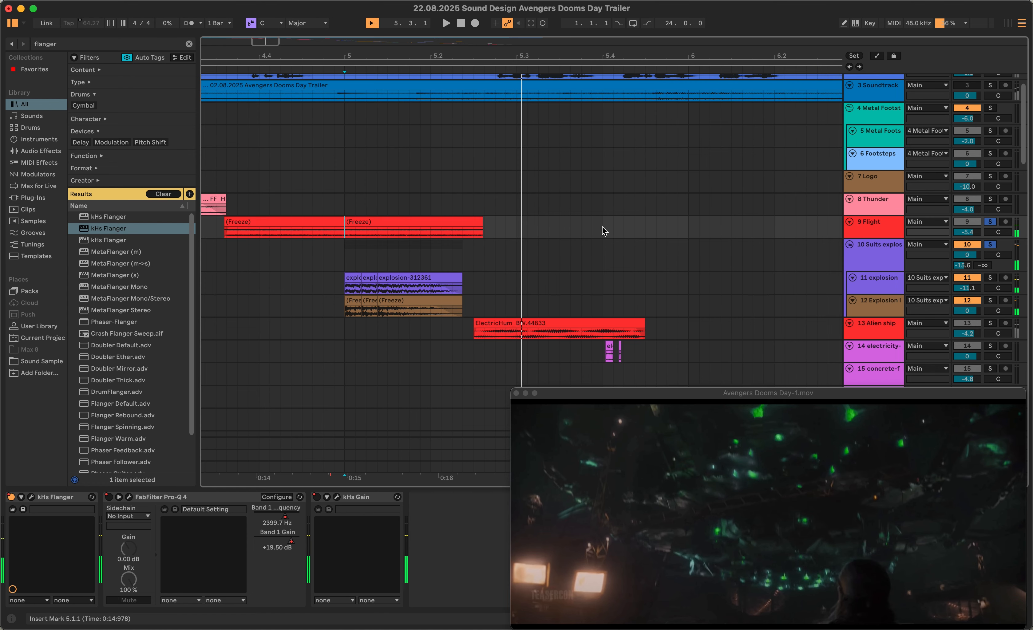
# Clear the solos and set the insert mark to 5.1.1 on track 11 explosion
pyautogui.click(990, 222)
pyautogui.click(904, 263)
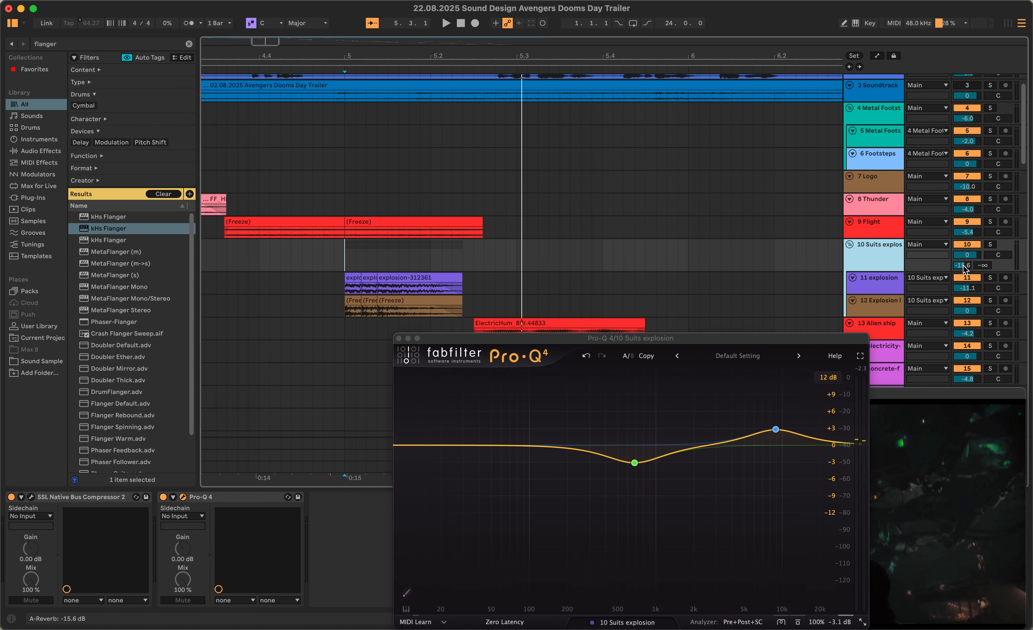
pyautogui.click(881, 308)
pyautogui.click(345, 293)
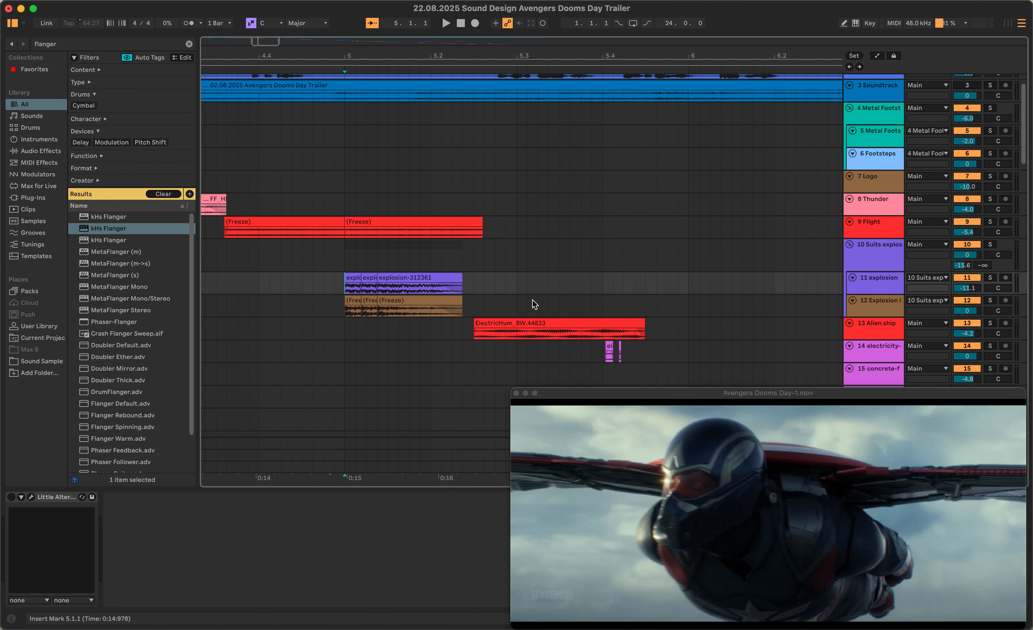
# Solo group 10 Suits explosion and compare its playback with the A-Reverb send at -∞ dB and restored to -15.6 dB
pyautogui.click(962, 265)
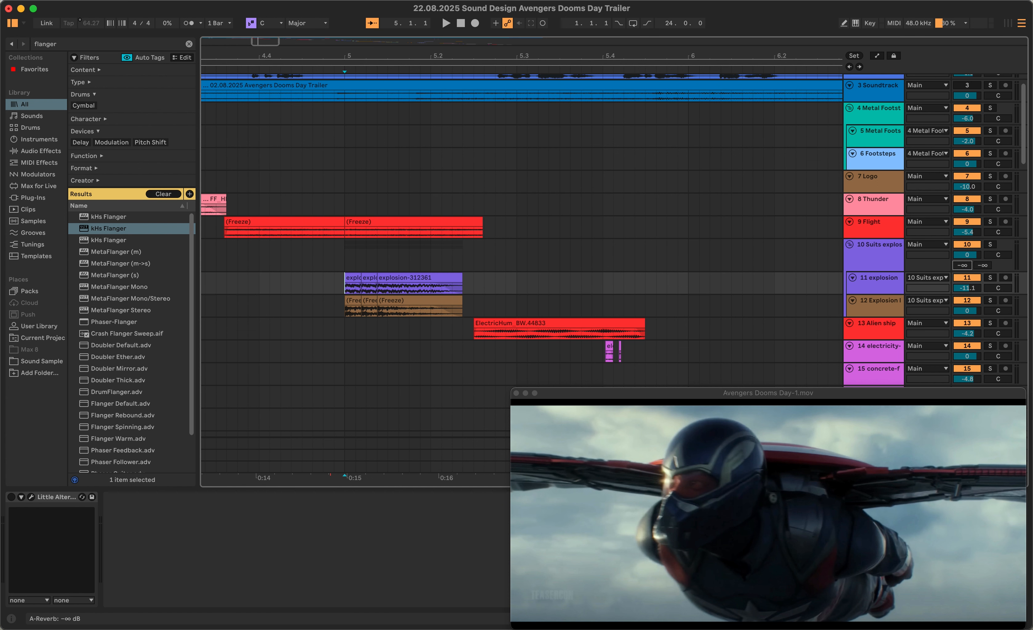
pyautogui.click(990, 245)
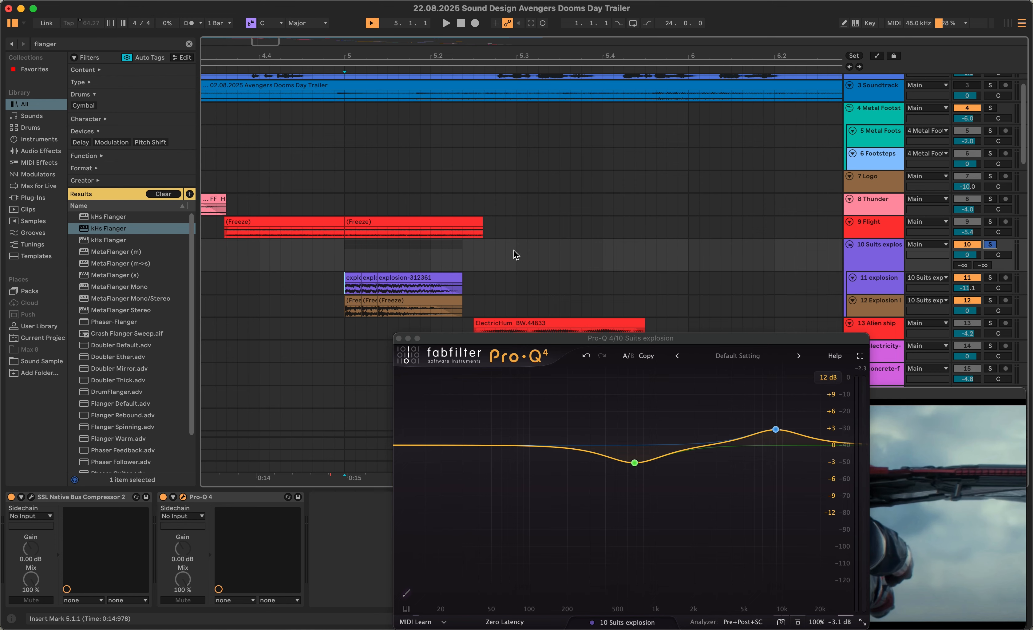
pyautogui.click(399, 338)
pyautogui.press('space')
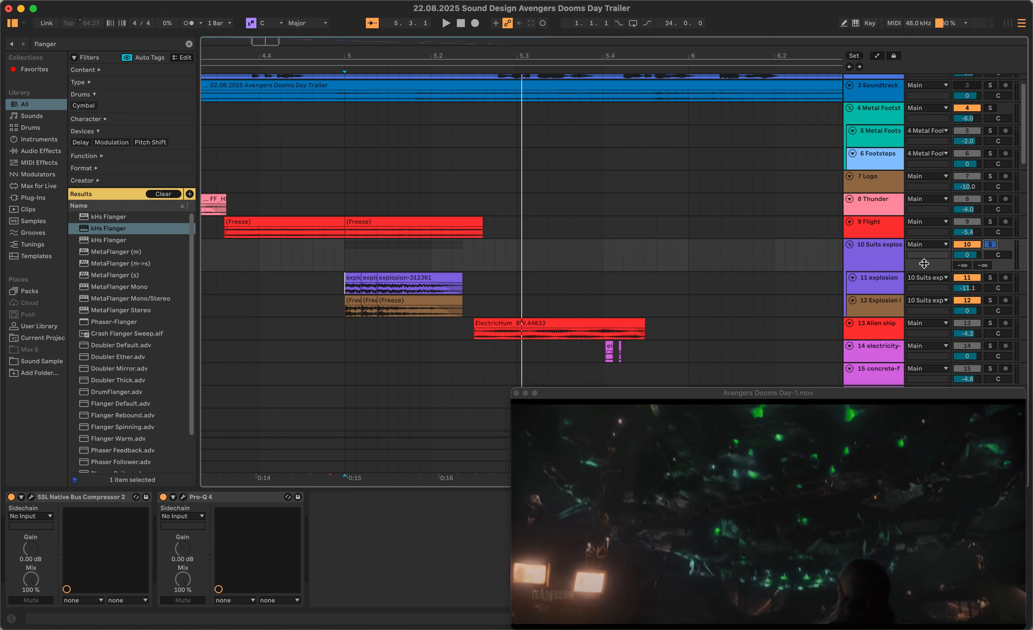
pyautogui.click(346, 269)
pyautogui.press('space')
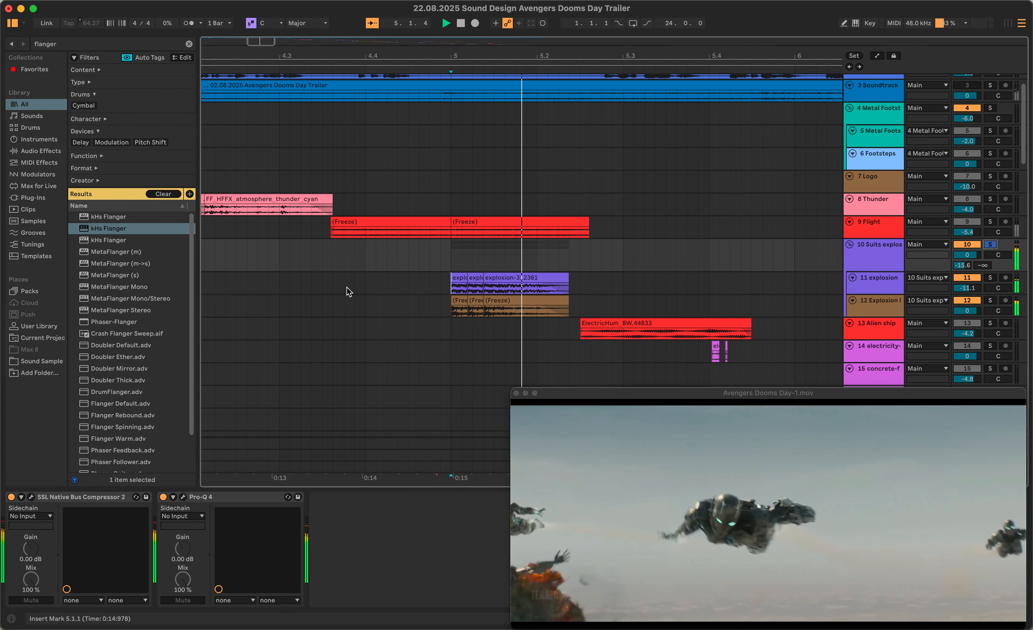
pyautogui.press('space')
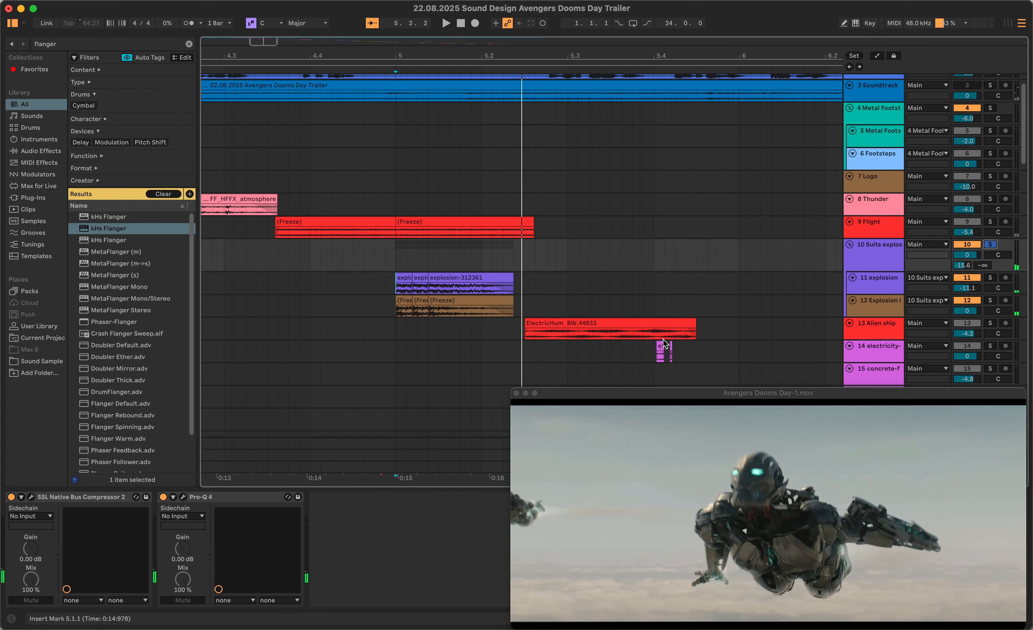
# Show track 13 Alien ship and play from the start of its ElectricHum_BW.44833 clip at 5.2.3
pyautogui.scroll(-2, 616, 305)
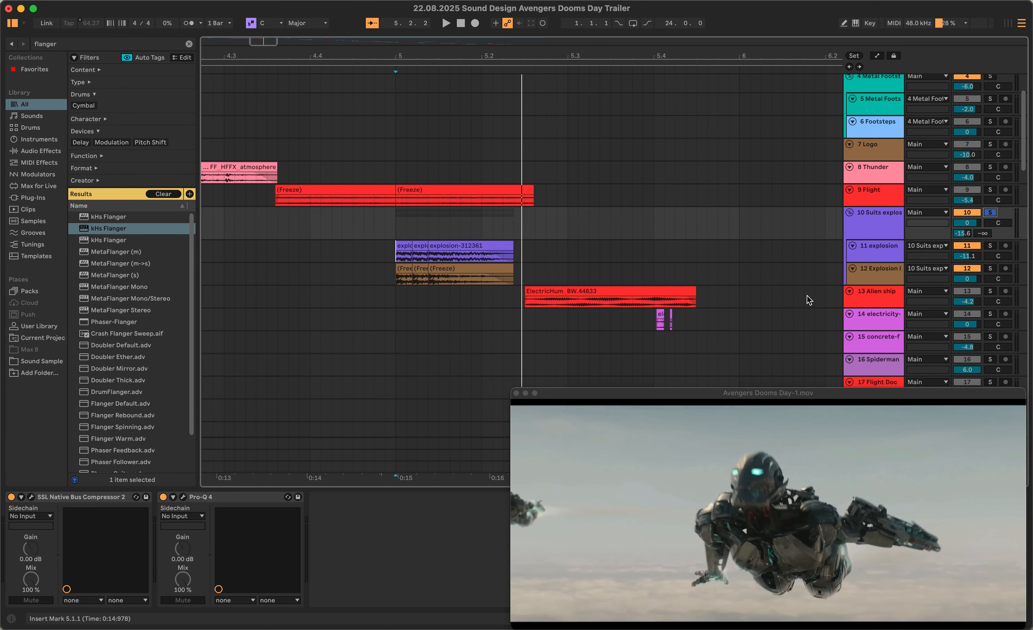
pyautogui.click(870, 297)
pyautogui.hscroll(5, 657, 310)
pyautogui.hscroll(-8, 720, 314)
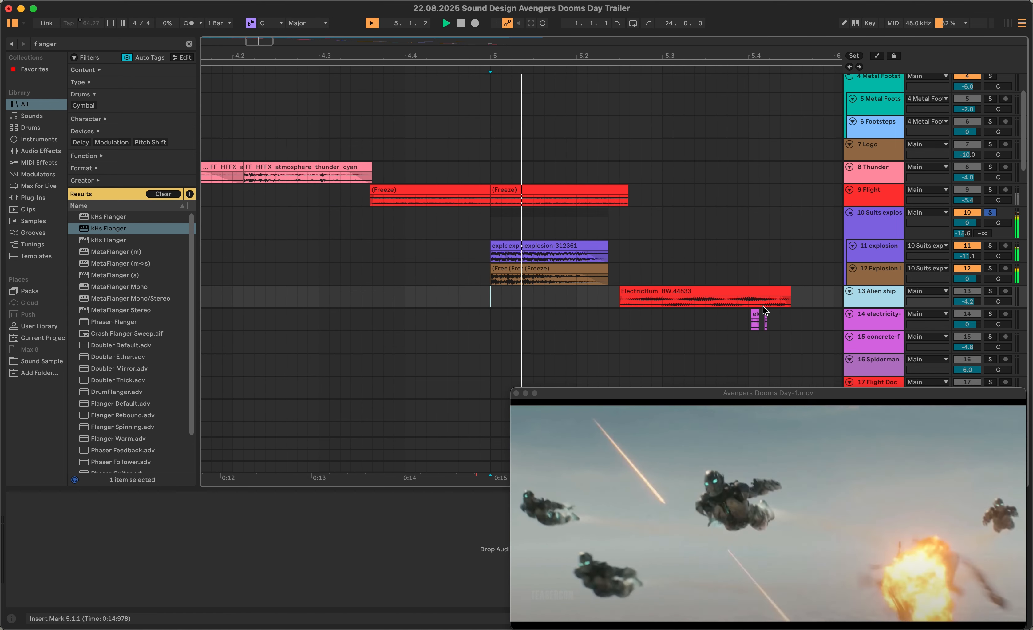
pyautogui.click(581, 301)
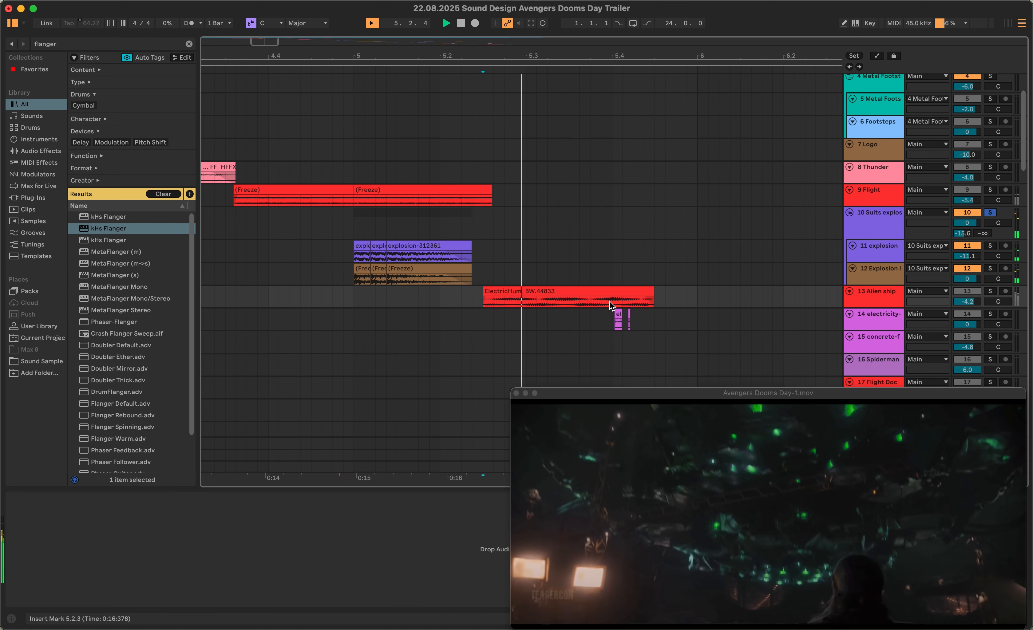
# Solo track 13 Alien ship, place the insert mark at the start of its clip, and select the track
pyautogui.click(990, 291)
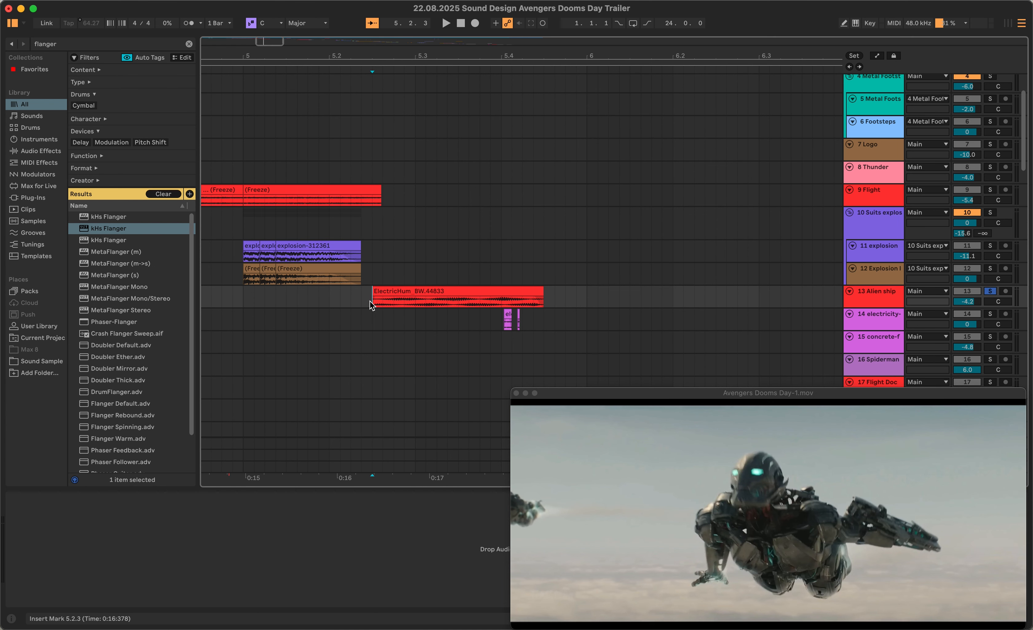
pyautogui.click(381, 304)
pyautogui.click(374, 302)
pyautogui.click(883, 302)
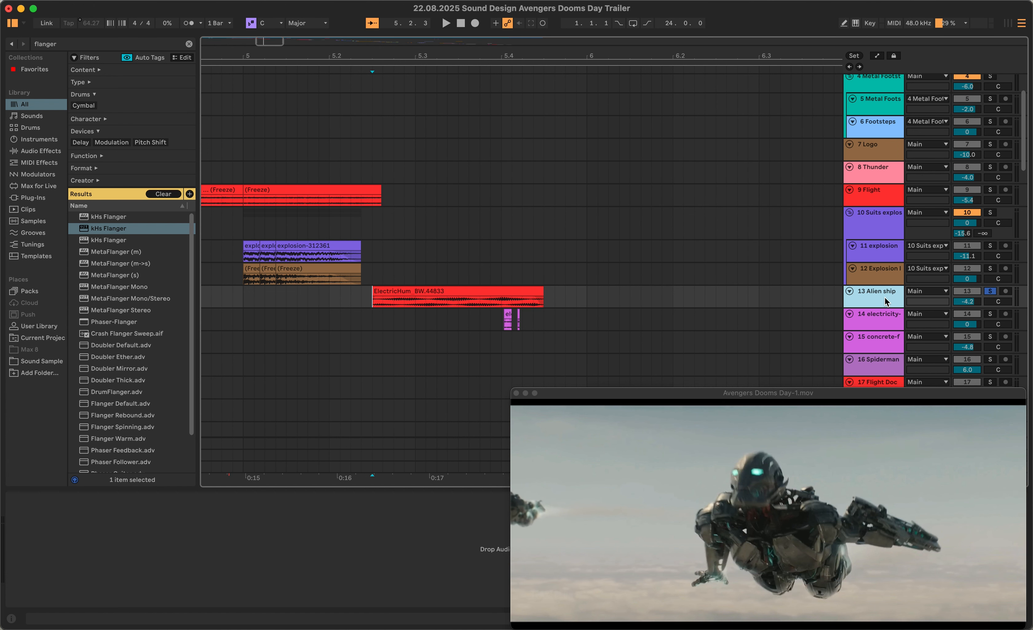
# Play the soloed Alien ship track, select its ElectricHum clip, and check its device view beneath the video window
pyautogui.press('space')
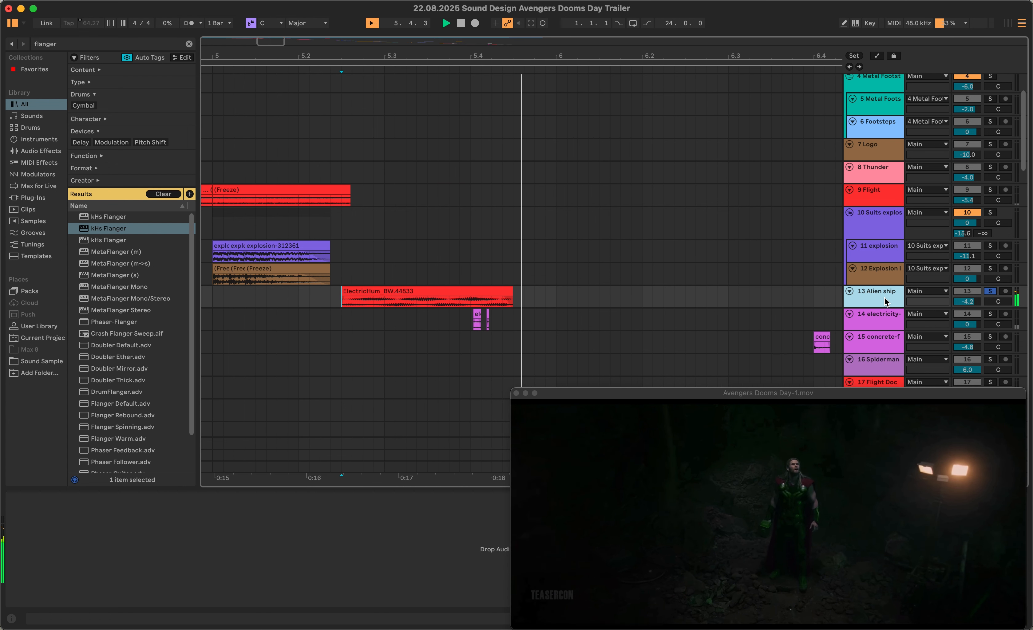
pyautogui.press('space')
pyautogui.click(427, 295)
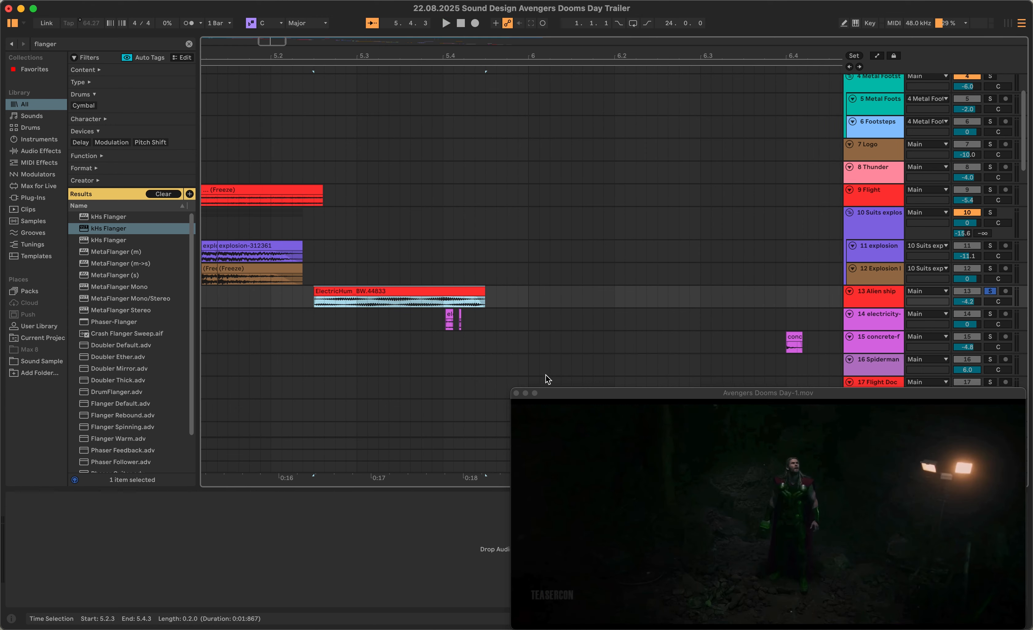
pyautogui.moveTo(554, 393); pyautogui.dragTo(359, 379)
pyautogui.click(873, 602)
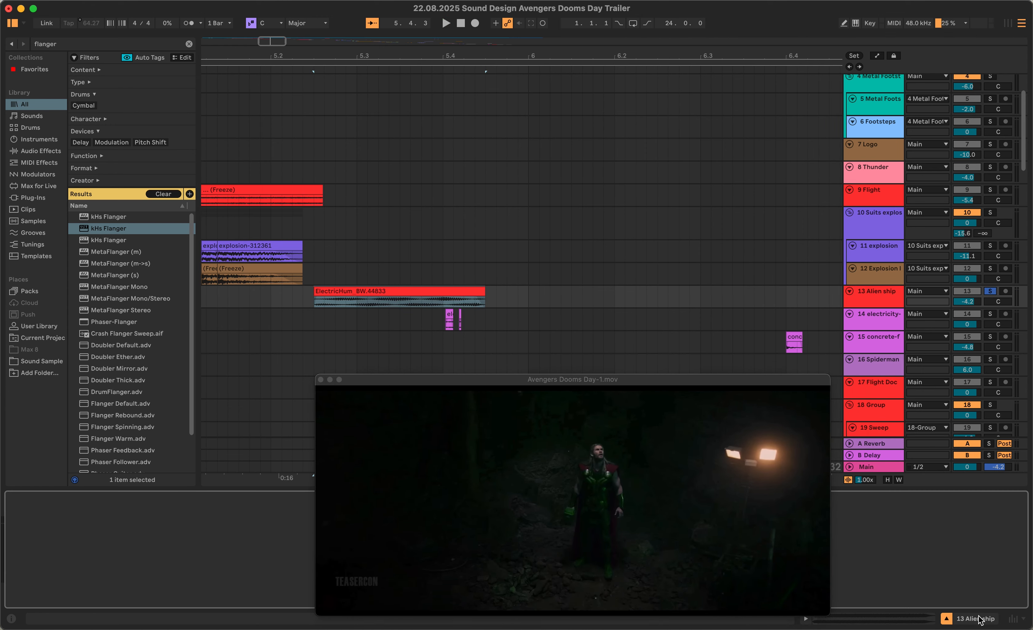
pyautogui.moveTo(551, 378); pyautogui.dragTo(758, 386)
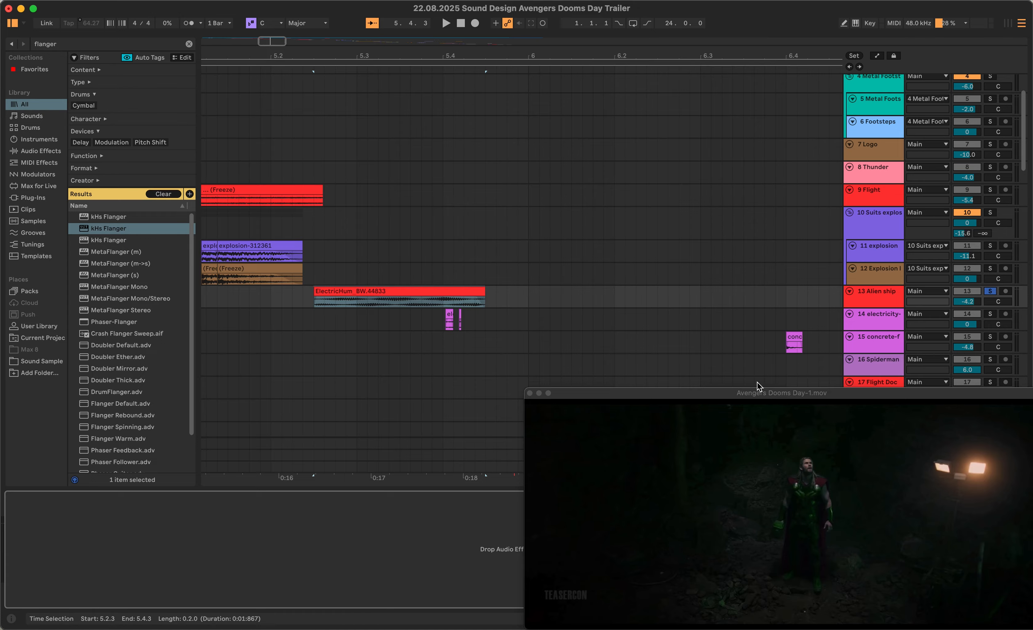
# Play from 5.3.4 on track 14 electricity and inspect the two short electricity clips near 5.4.1
pyautogui.click(436, 322)
pyautogui.press('space')
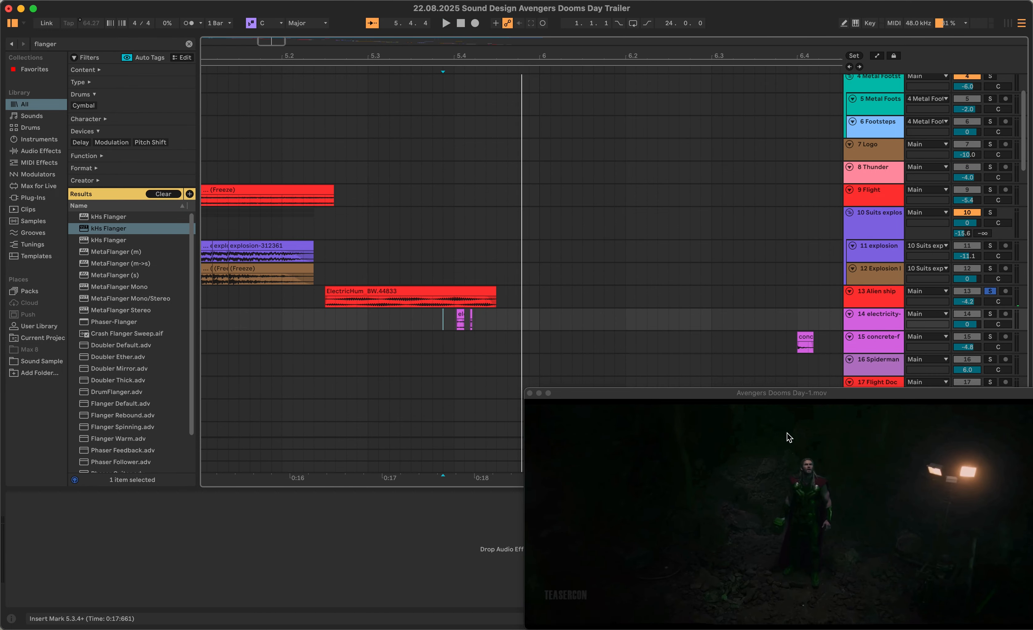
pyautogui.scroll(5, 472, 342)
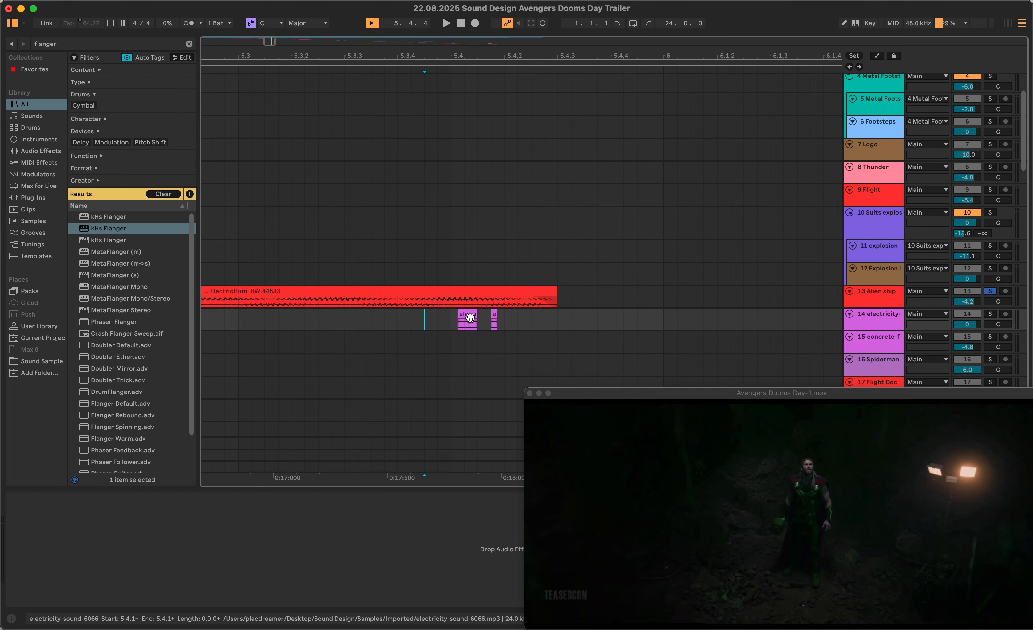
pyautogui.click(467, 322)
pyautogui.click(494, 316)
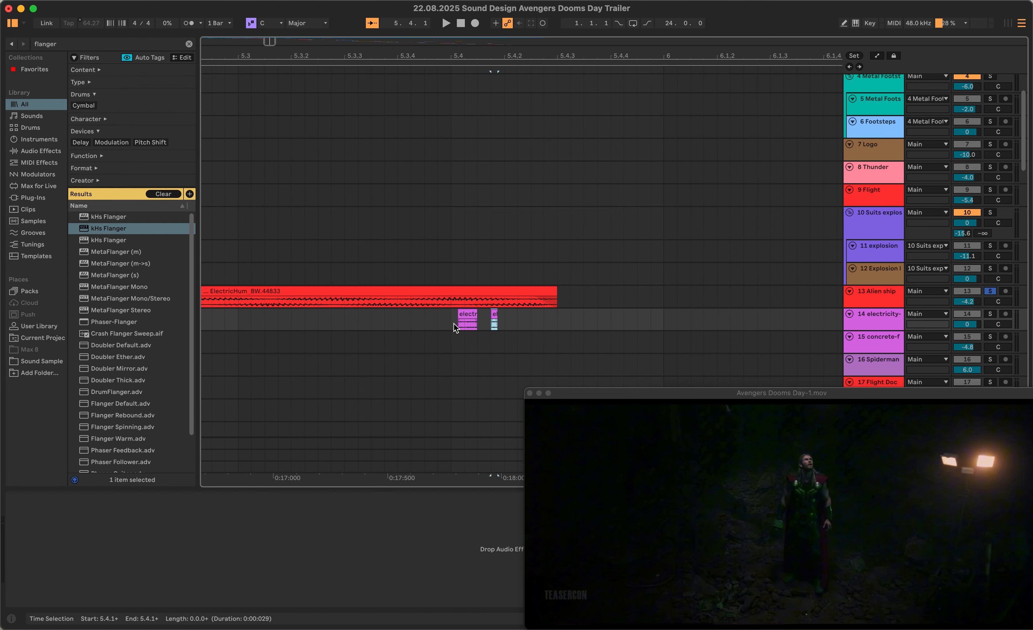
# Play the passage around 5.4.1, solo track 14 electricity in place of Alien ship, and play it again
pyautogui.press('space')
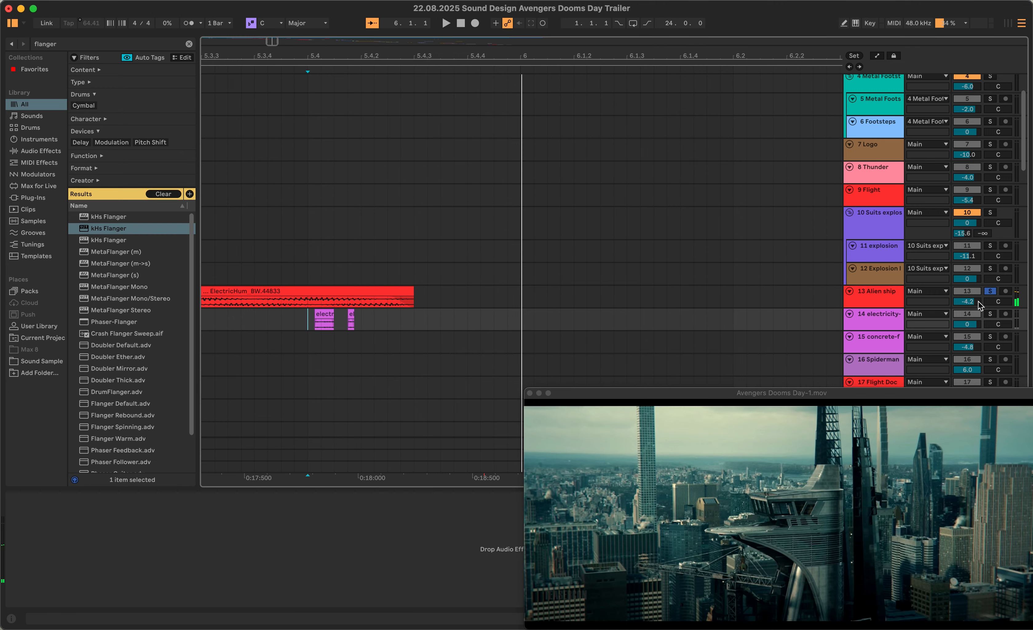
pyautogui.click(990, 314)
pyautogui.press('space')
pyautogui.press('space')
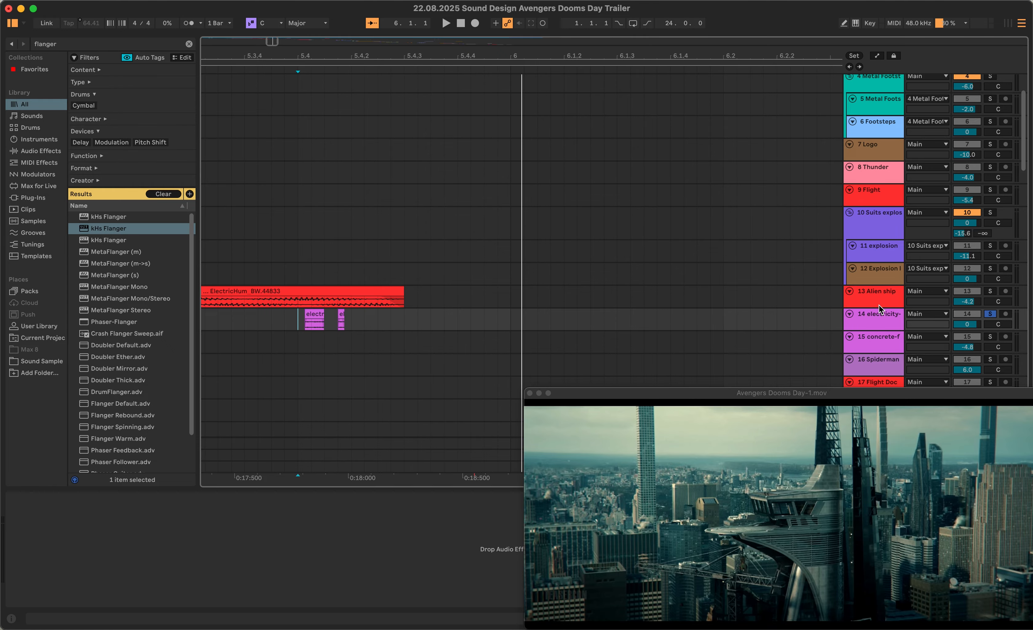
# Solo track 15 concrete-f and check the preceding video shots, selecting 5.4.3 to 6.1.4 on track 14 and placing the insert mark at 6.2.1
pyautogui.click(883, 317)
pyautogui.moveTo(886, 331); pyautogui.dragTo(886, 342)
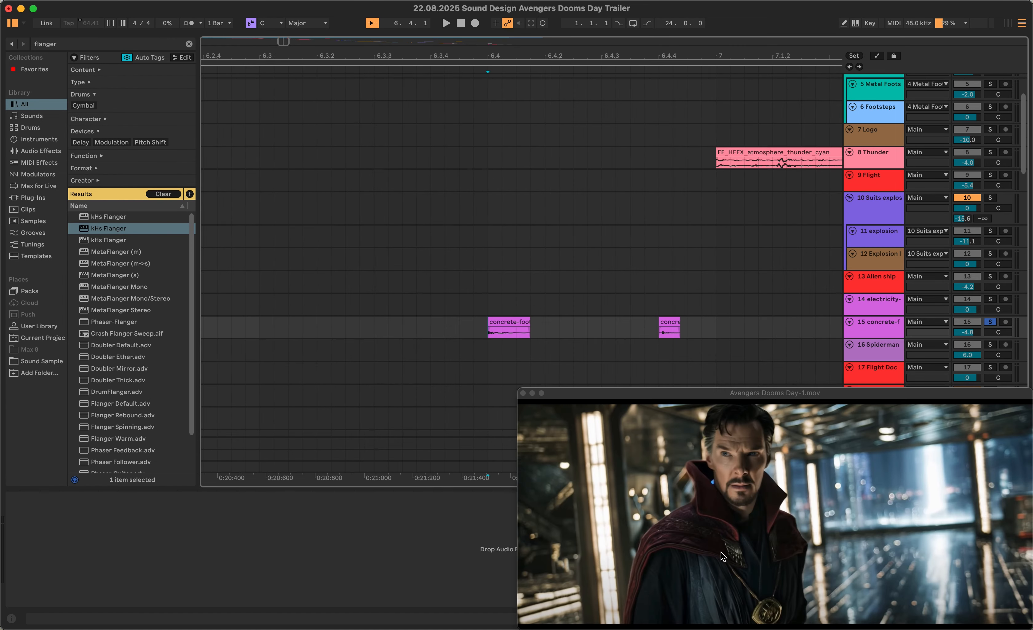
pyautogui.hscroll(-5, 334, 307)
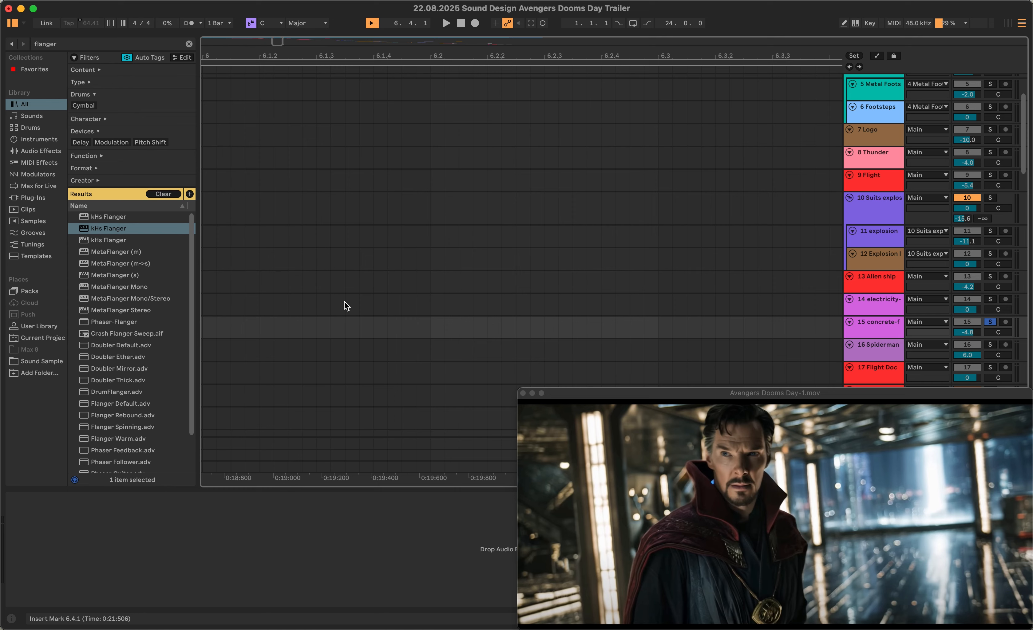
pyautogui.moveTo(348, 303); pyautogui.dragTo(426, 314)
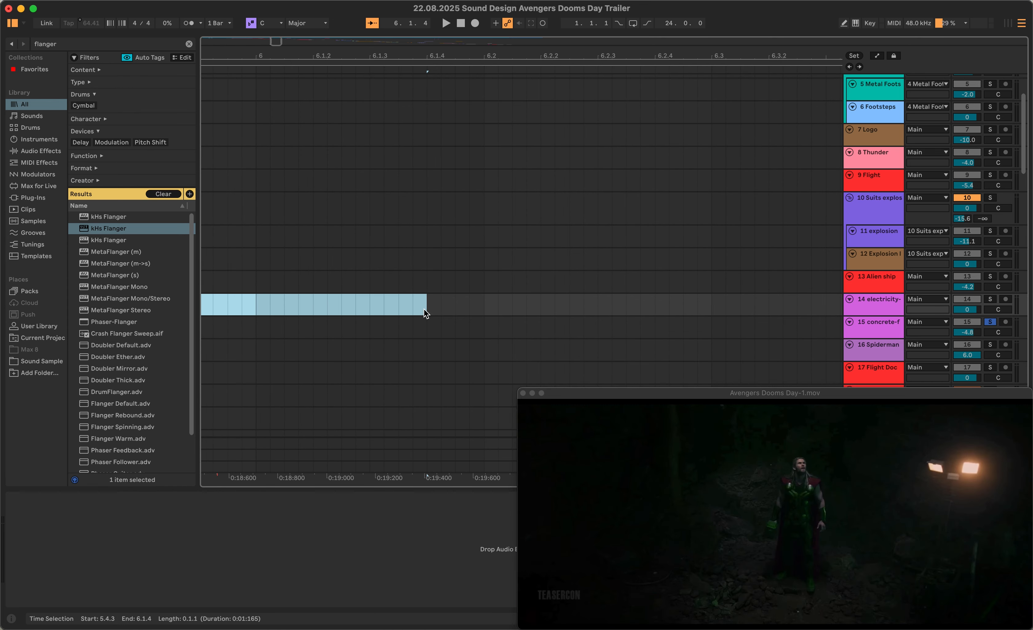
pyautogui.click(529, 310)
pyautogui.hscroll(3, 531, 309)
pyautogui.scroll(1, 531, 309)
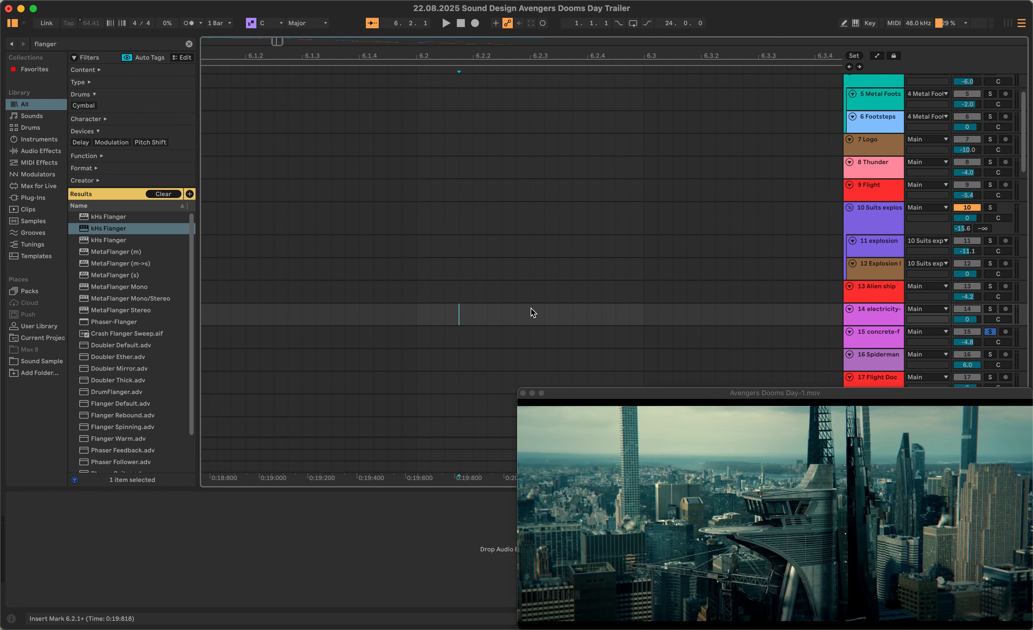
# Step the insert mark on track 14 through 6.2.4, 6.4.1 and 6.4.4 to compare the video with the footstep clips
pyautogui.hscroll(3, 533, 313)
pyautogui.click(401, 314)
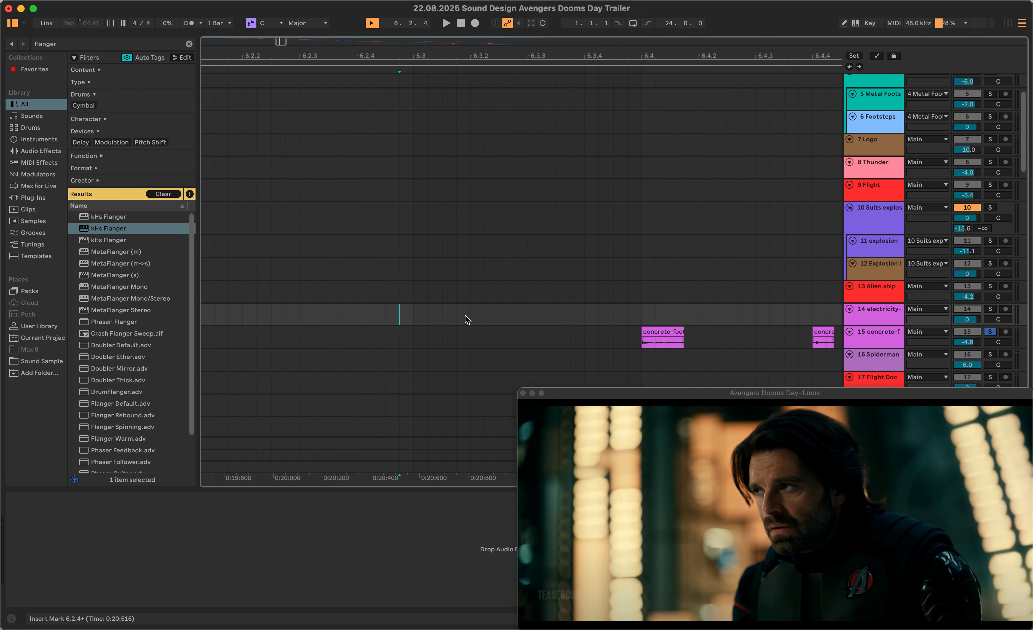
pyautogui.click(544, 316)
pyautogui.click(613, 316)
pyautogui.hscroll(3, 634, 321)
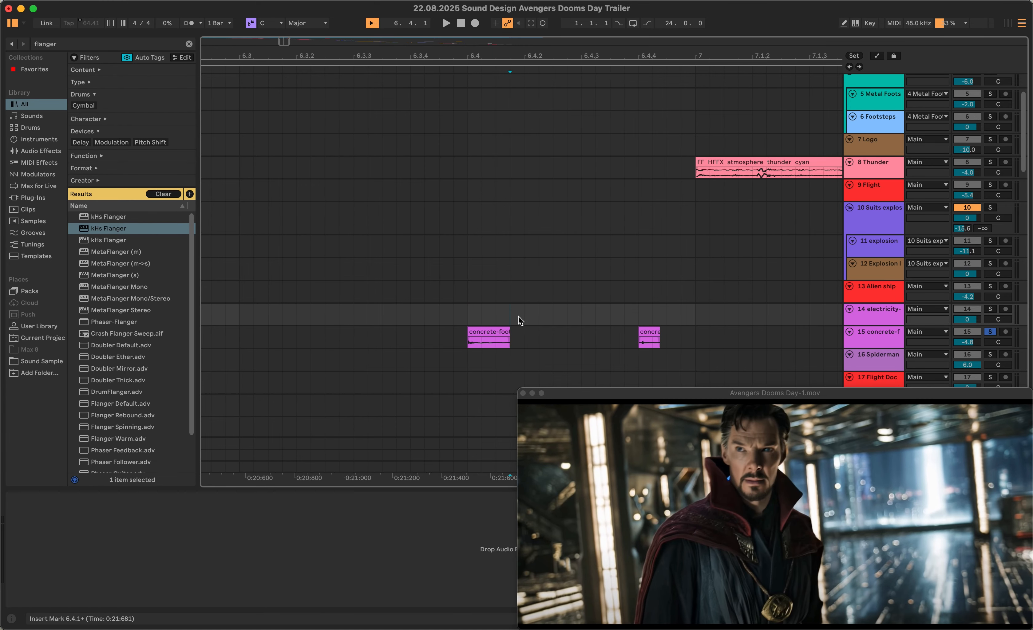
pyautogui.click(625, 318)
pyautogui.click(639, 318)
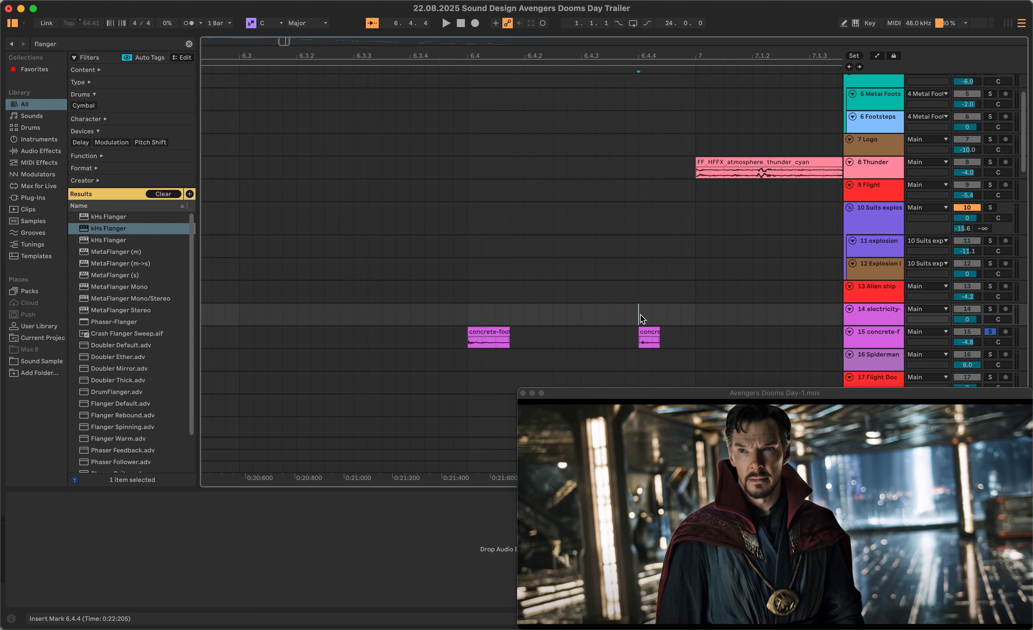
# Recheck the video at 6.3.2 and play the soloed concrete footsteps from the first clip's start at 6.4.1
pyautogui.hscroll(-10, 469, 317)
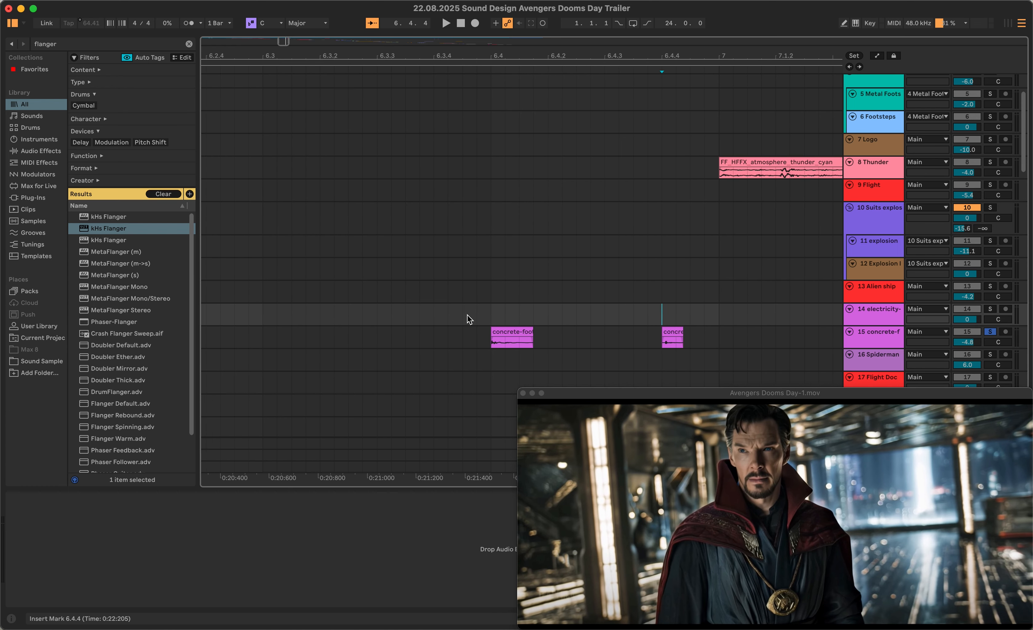
pyautogui.moveTo(468, 317); pyautogui.dragTo(536, 317)
pyautogui.click(615, 317)
pyautogui.hscroll(5, 649, 319)
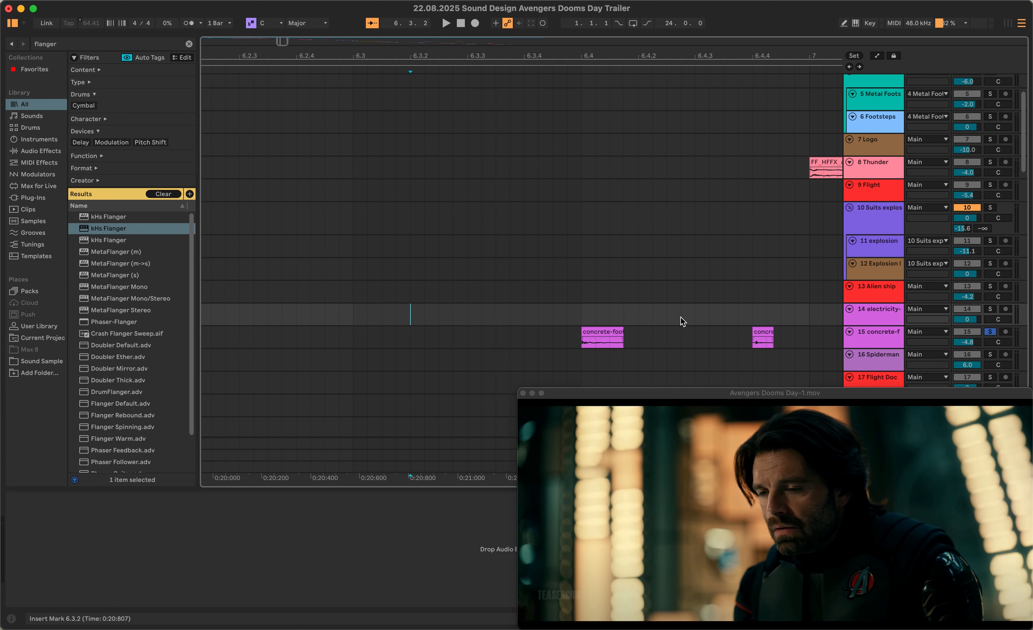
pyautogui.click(583, 338)
pyautogui.hscroll(5, 588, 339)
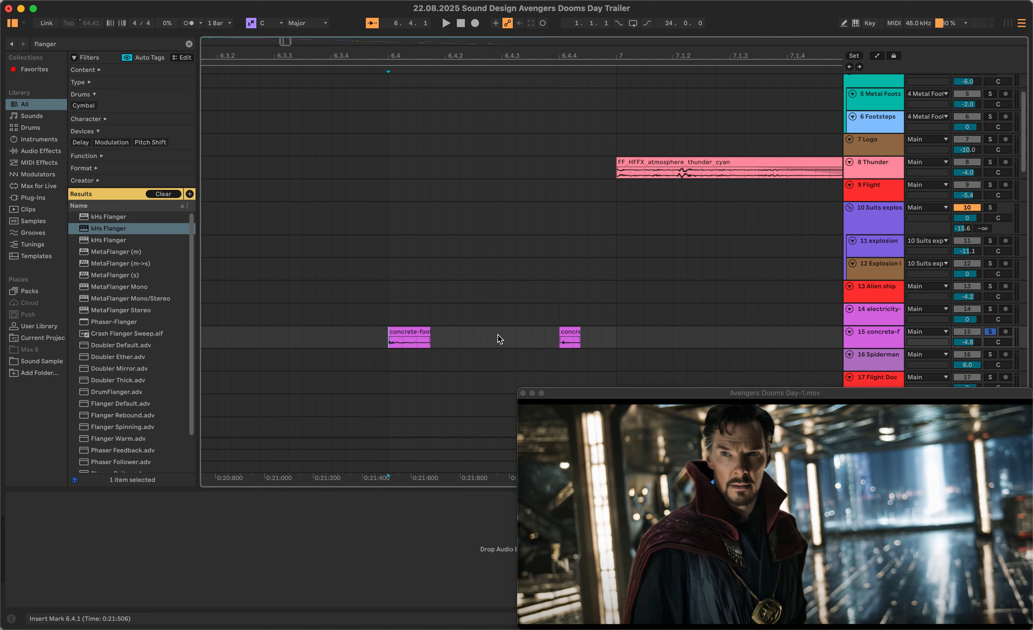
pyautogui.press('space')
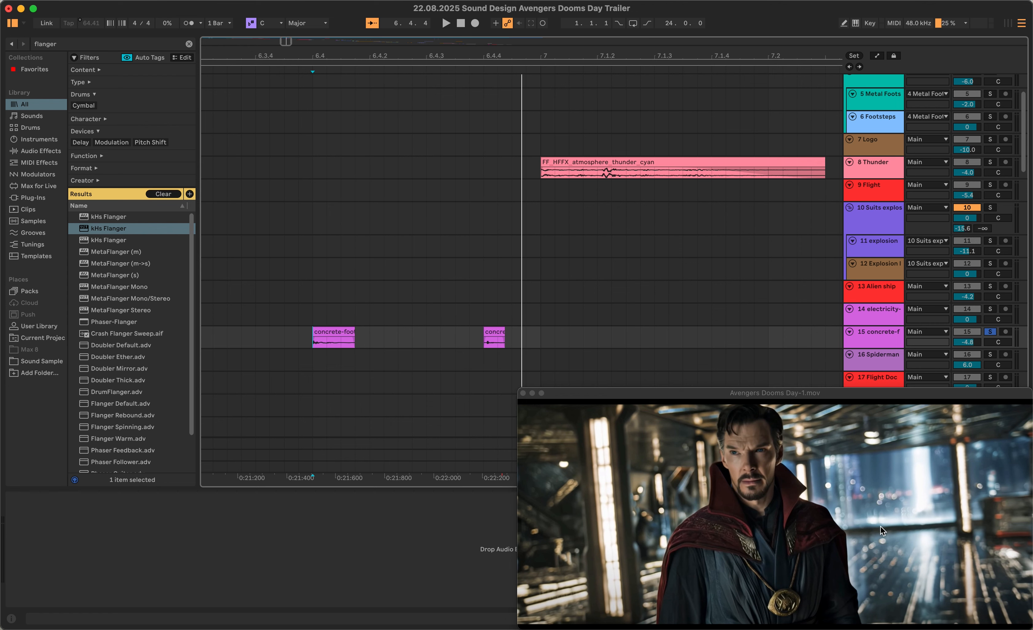
# Check the video frames at both concrete-footsteps clip starts, play from the first clip, and select the second one
pyautogui.click(311, 348)
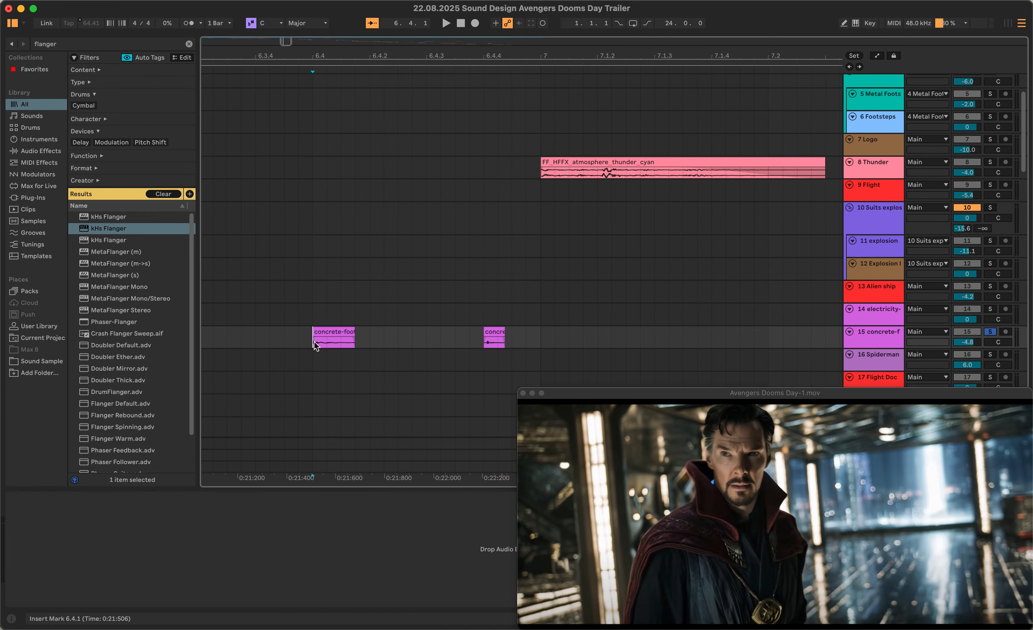
pyautogui.click(484, 344)
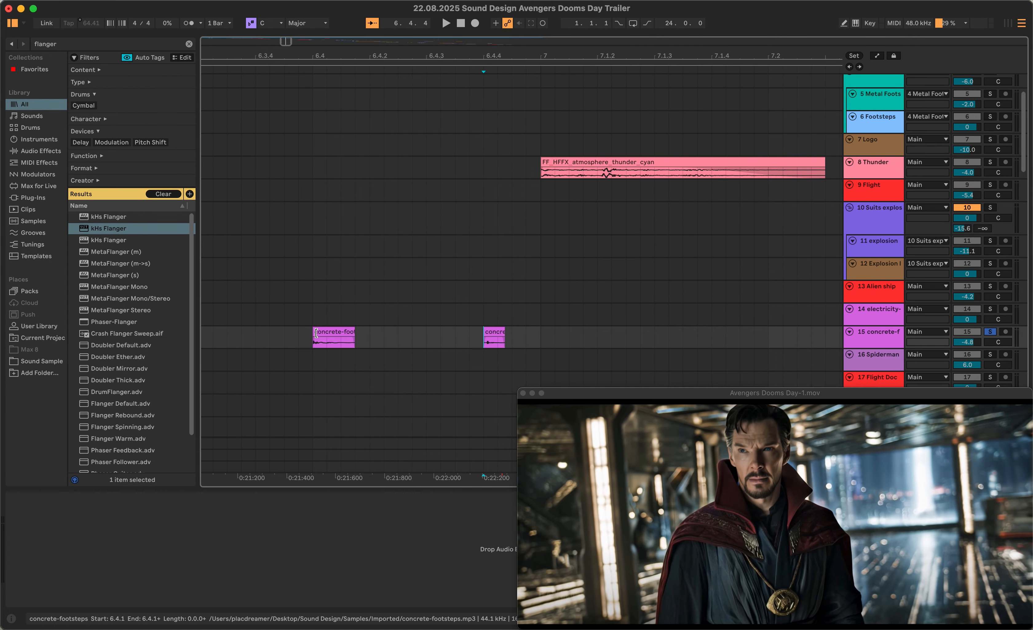
pyautogui.moveTo(314, 342); pyautogui.dragTo(354, 341)
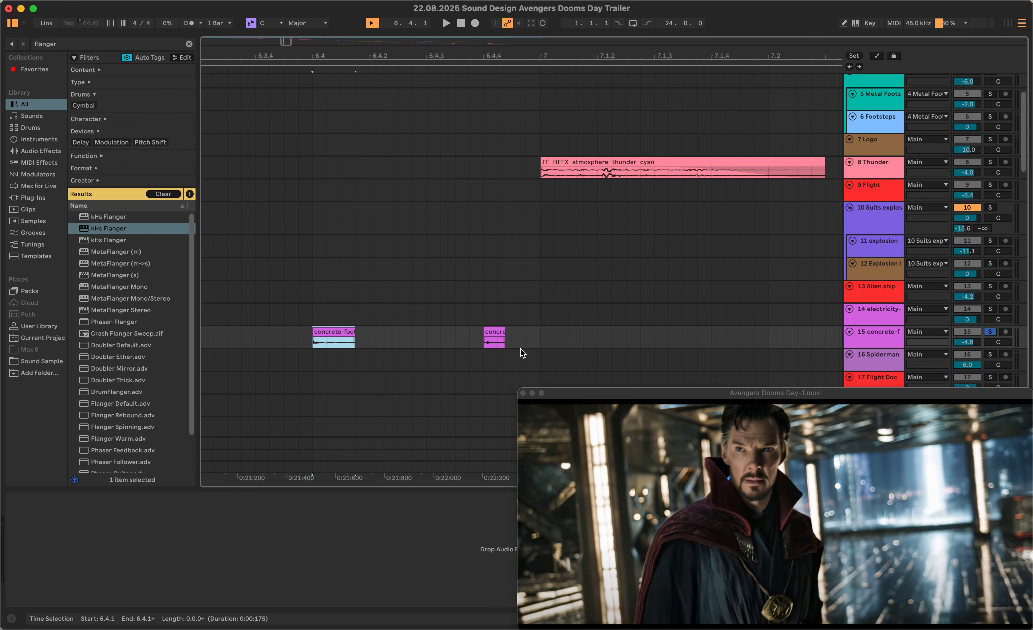
pyautogui.press('space')
pyautogui.press('space')
pyautogui.click(411, 339)
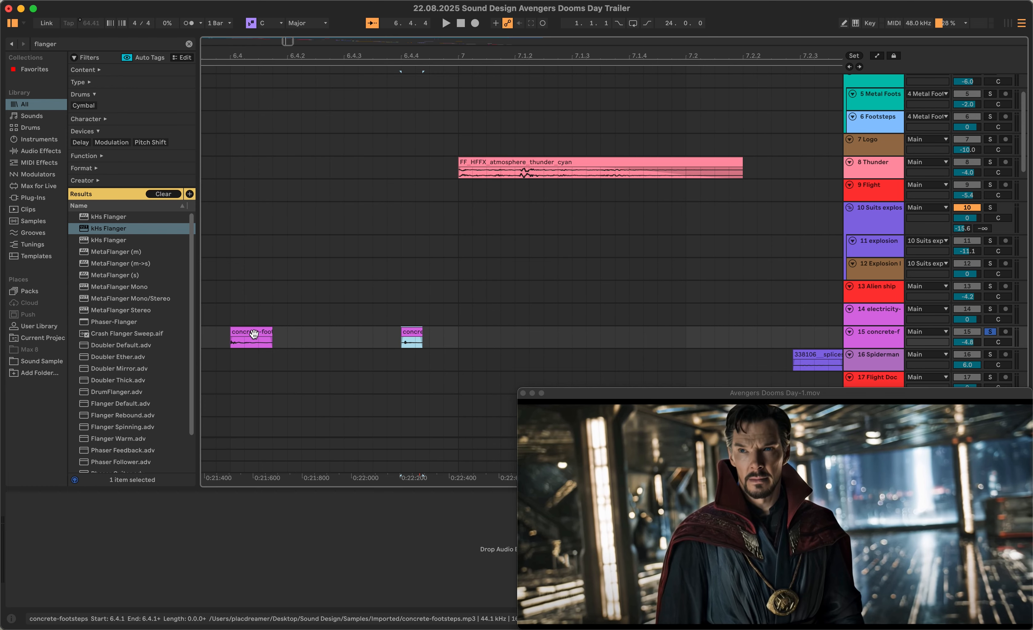
# Place a copy of the concrete-footsteps clip at 7.1.1 on track 15, extend it past 7.2.1, and play it
pyautogui.moveTo(253, 335); pyautogui.dragTo(690, 333)
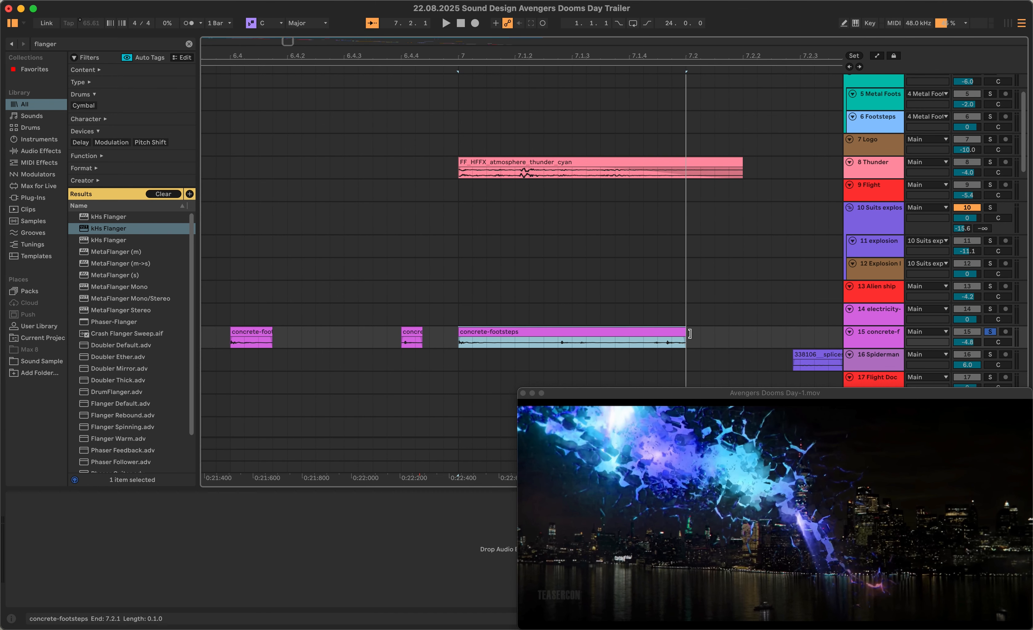
pyautogui.click(463, 342)
pyautogui.press('space')
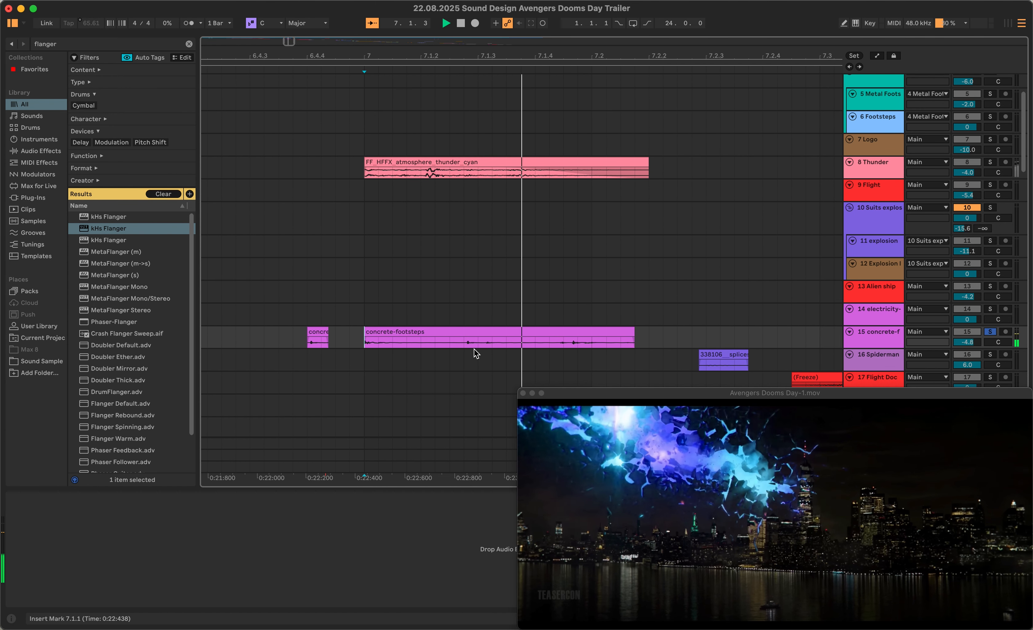
pyautogui.press('space')
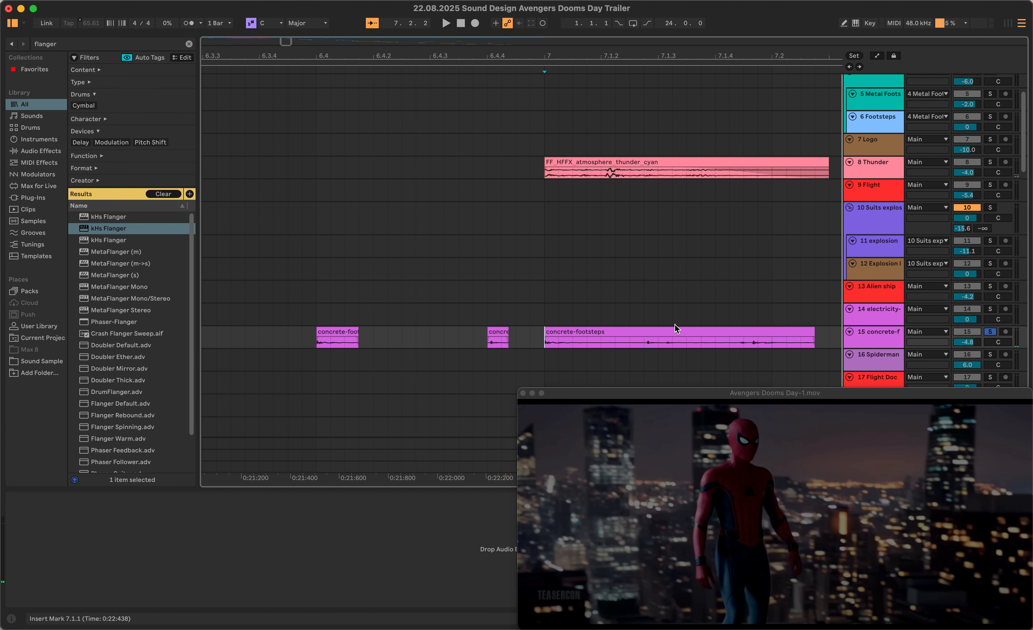
# Delete the extended concrete-footsteps copy starting at 7.1.1 and place the insert mark at 6.4.3 on track 15
pyautogui.click(665, 333)
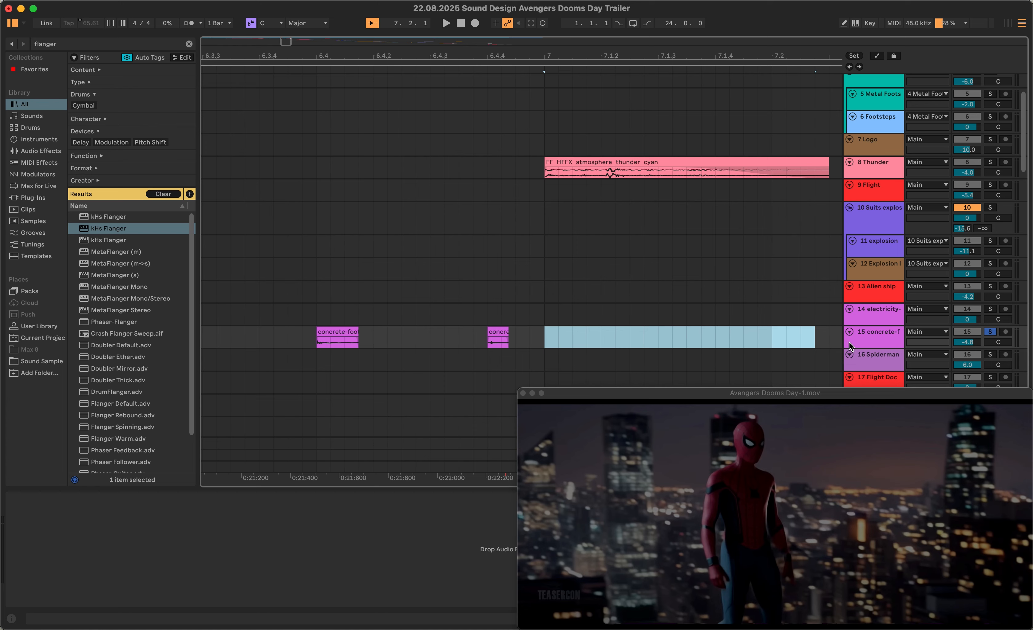
pyautogui.moveTo(854, 349); pyautogui.dragTo(887, 348)
pyautogui.click(474, 340)
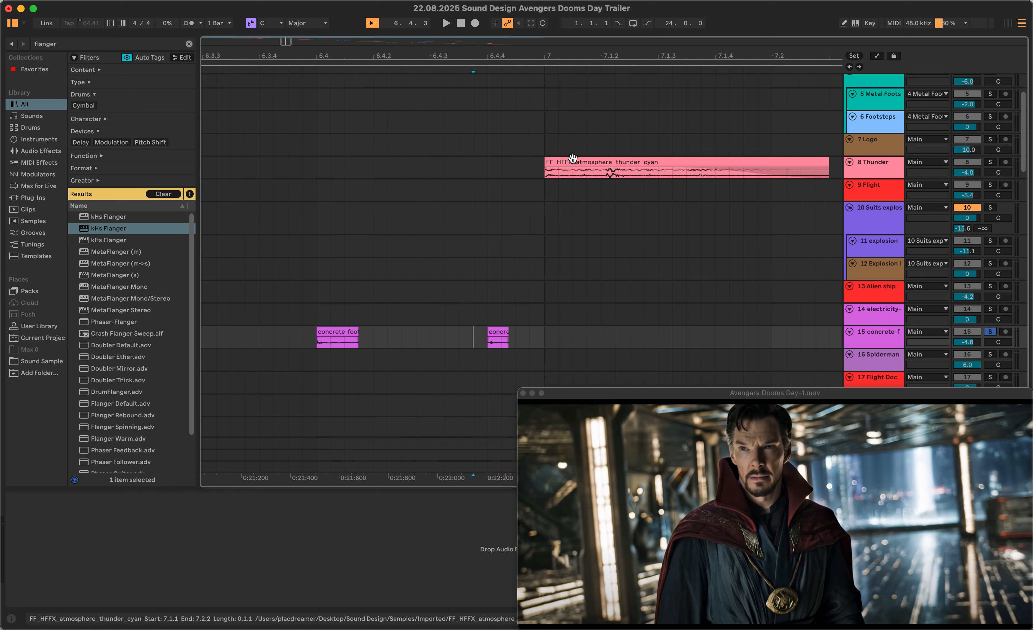
# Solo track 8 Thunder and play its FF_HFFX_atmosphere_thunder_cyan clip from 7.1.1 against the video
pyautogui.click(547, 176)
pyautogui.hscroll(5, 557, 182)
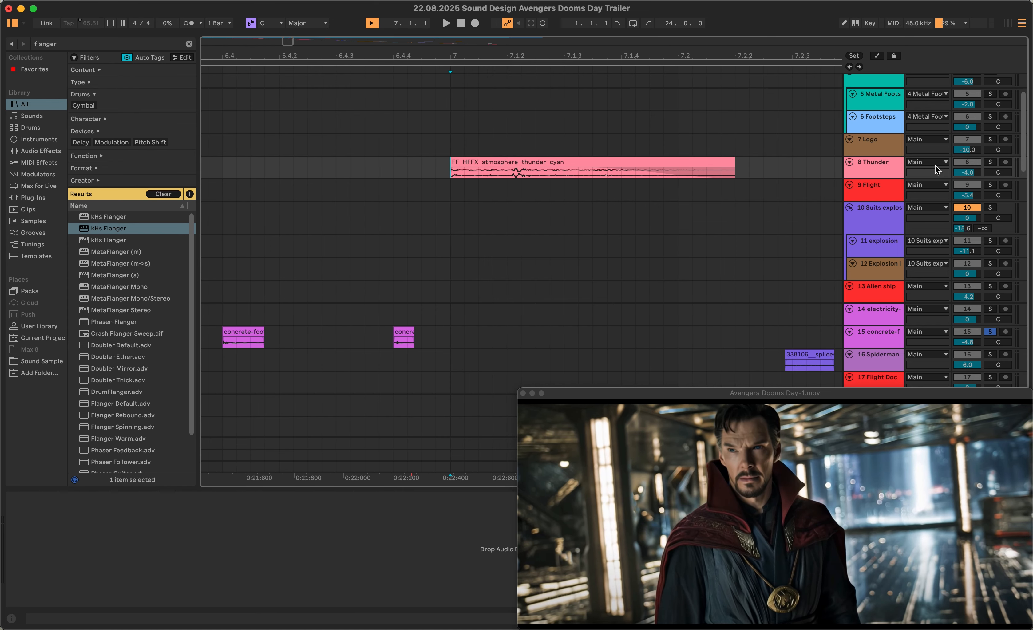
pyautogui.click(509, 171)
pyautogui.click(521, 172)
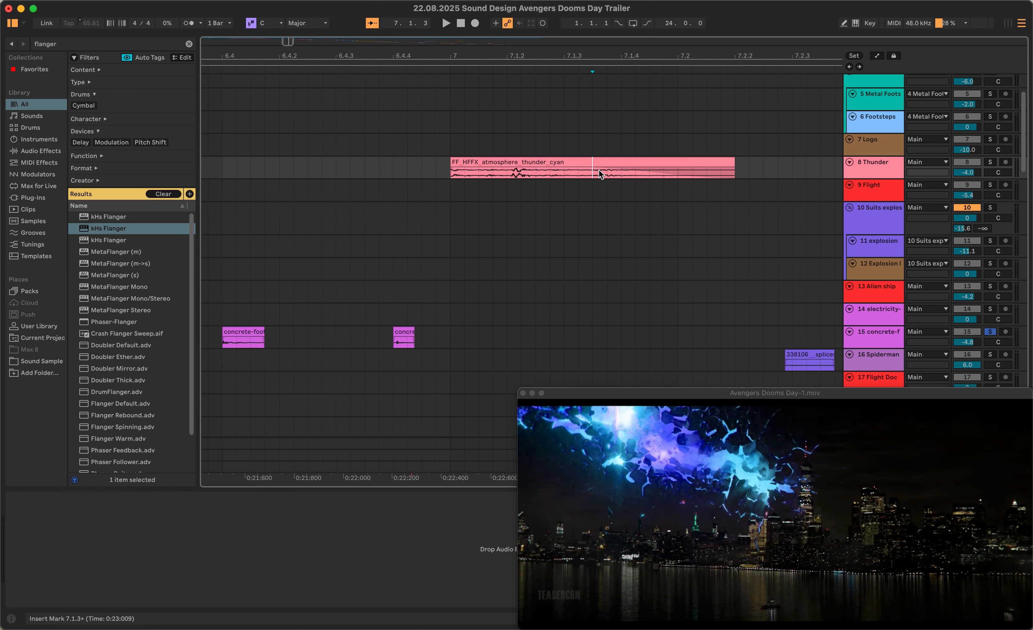
pyautogui.click(442, 172)
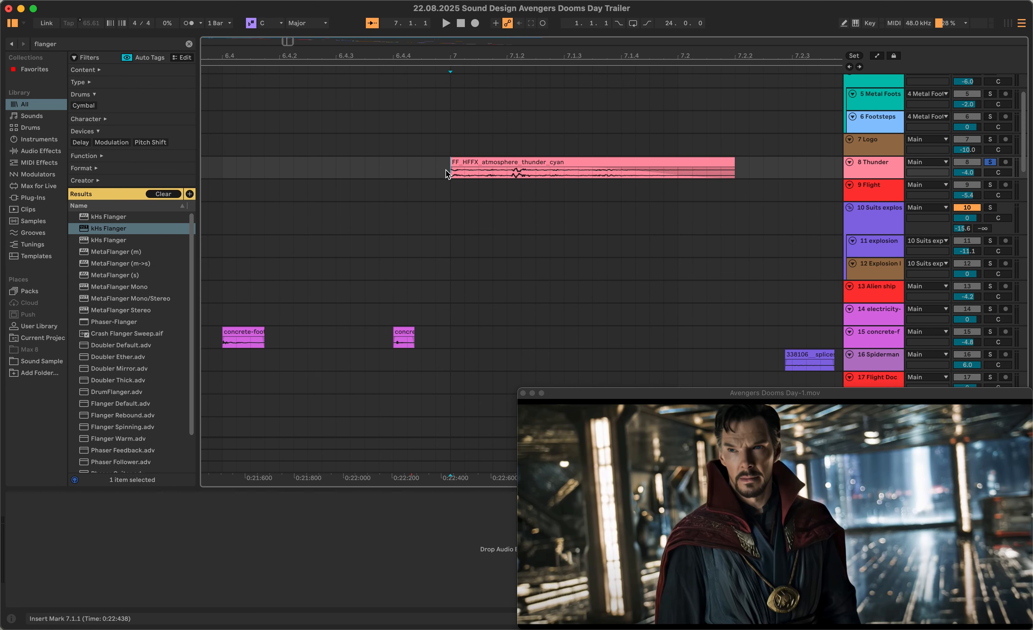
pyautogui.press('space')
pyautogui.press('space')
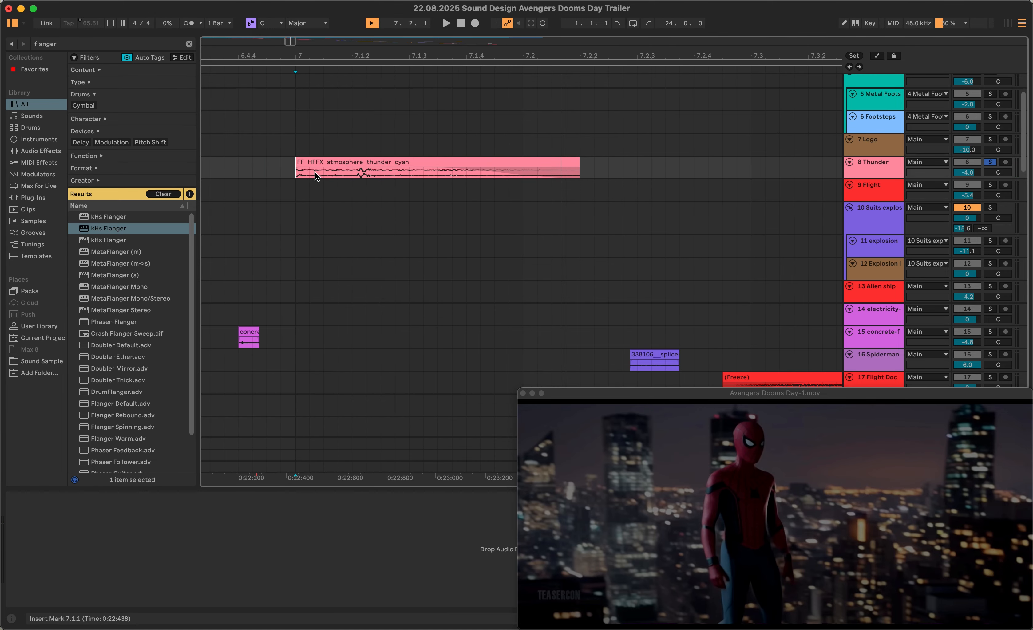
# Check the video at 7.1.2 and select the whole FF_HFFX_atmosphere_thunder_cyan clip on track 8
pyautogui.click(394, 172)
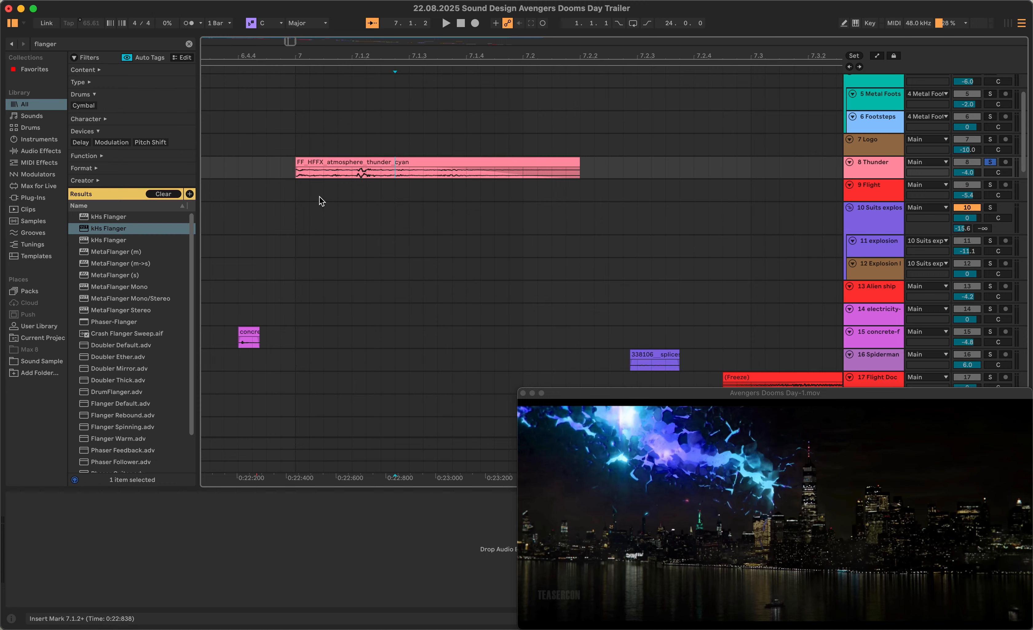
pyautogui.click(488, 164)
pyautogui.moveTo(671, 402)
pyautogui.mouseDown()
pyautogui.moveTo(384, 401)
pyautogui.moveTo(671, 400)
pyautogui.mouseUp()
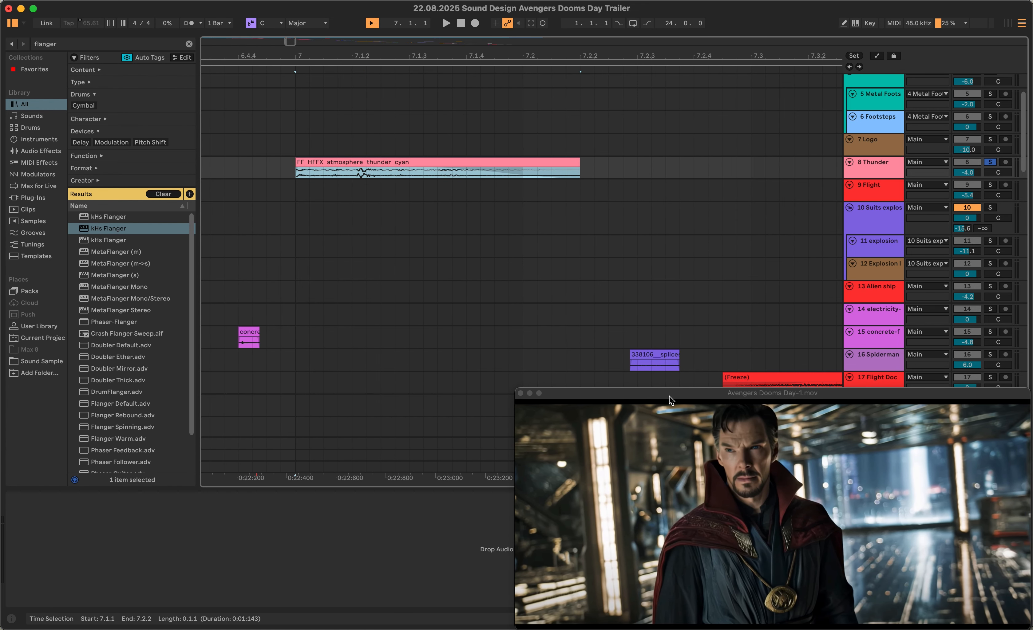
# Show the clip details of the track 8 thunder clip and the footsteps-barefoot-on-wet-tile clip on track 16 Spiderman, checking the video there
pyautogui.doubleClick(445, 161)
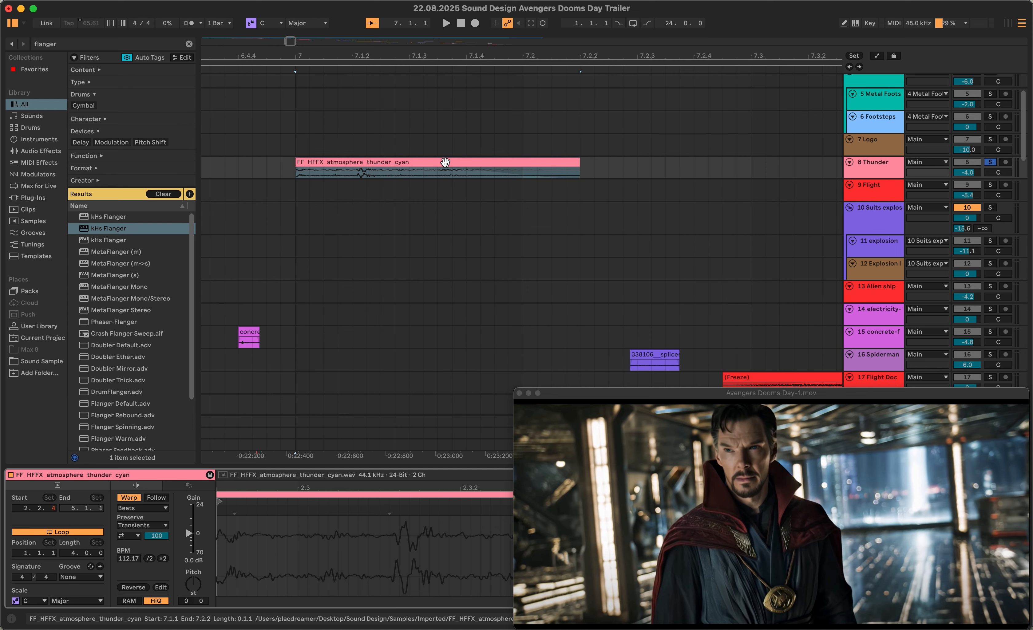
pyautogui.scroll(-2, 530, 272)
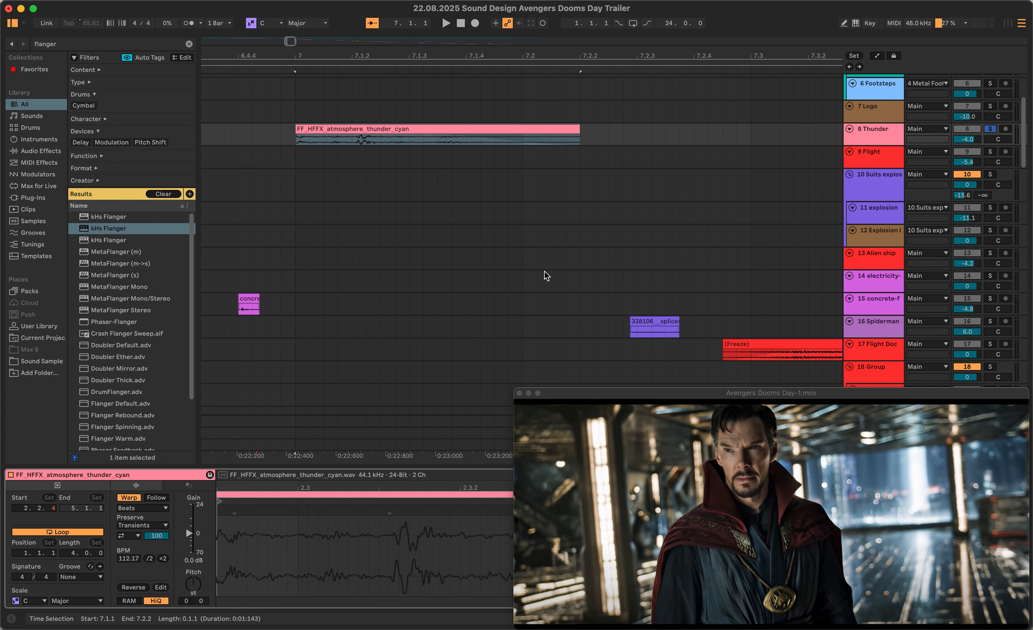
pyautogui.hscroll(5, 538, 283)
pyautogui.click(492, 330)
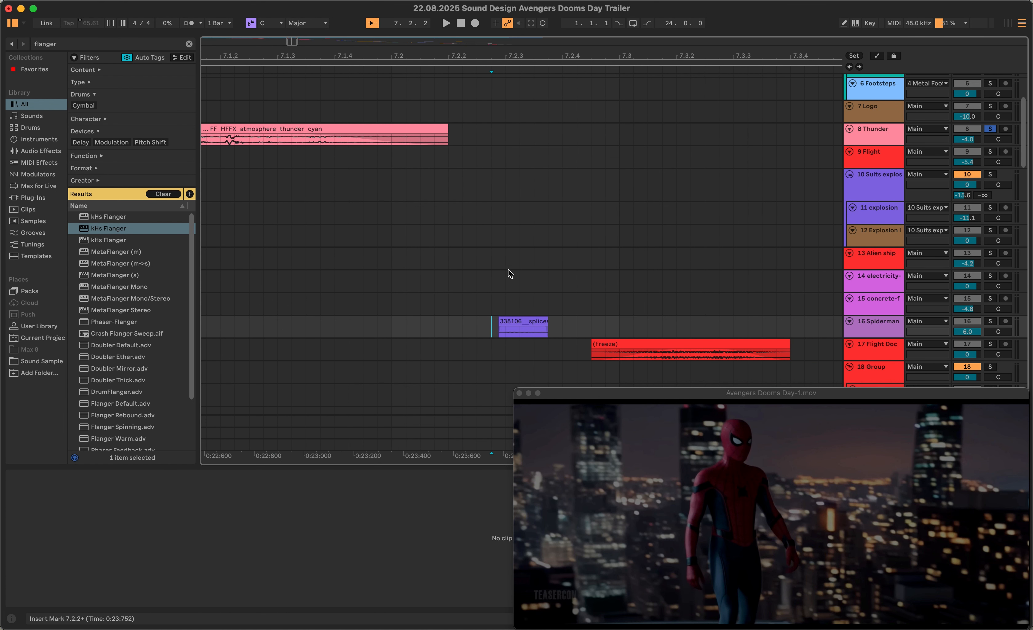
pyautogui.click(520, 329)
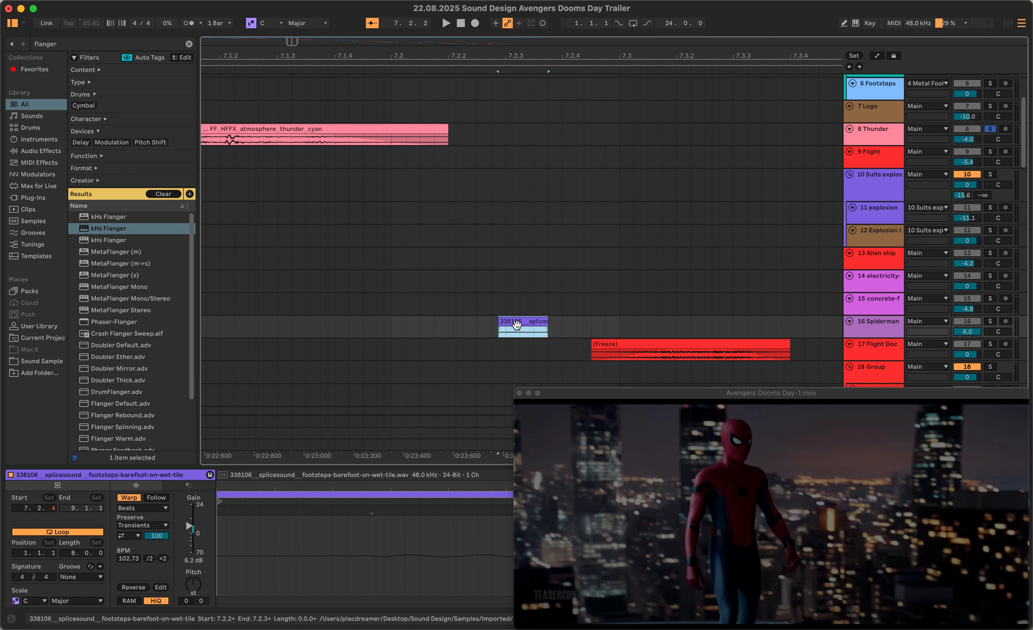
pyautogui.click(508, 329)
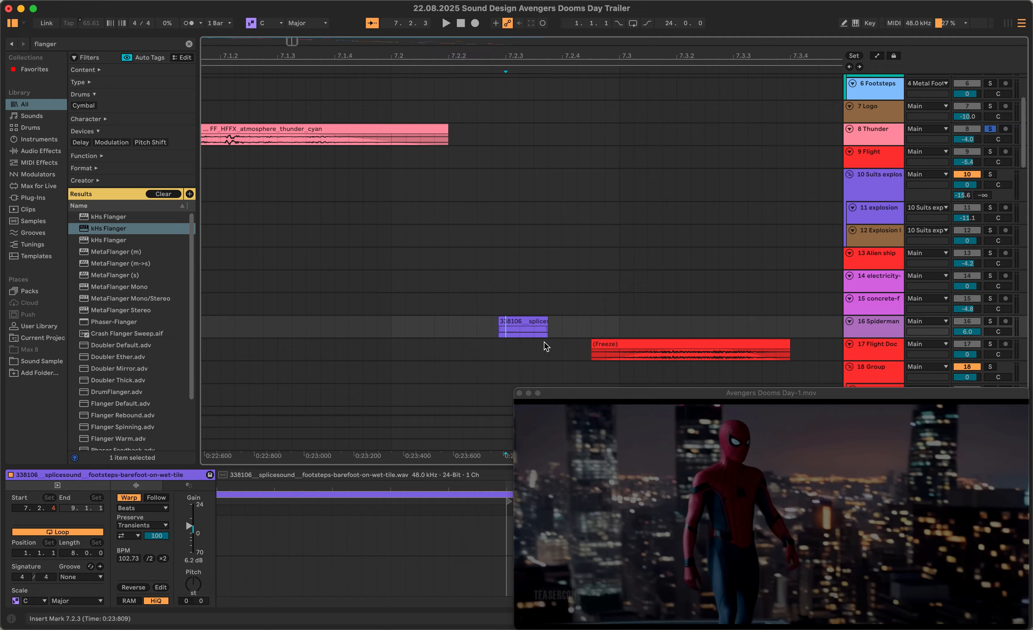
# Solo track 16 Spiderman and play its footsteps-barefoot-on-wet-tile clip from its start against the video
pyautogui.click(498, 331)
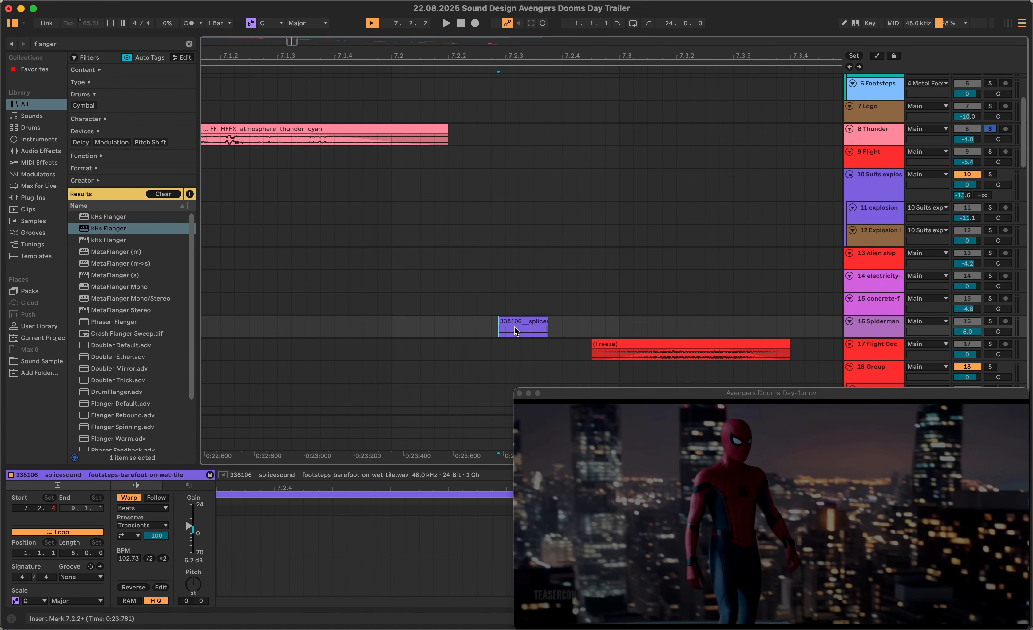
pyautogui.press('s')
pyautogui.press('space')
pyautogui.press('space')
pyautogui.press('space')
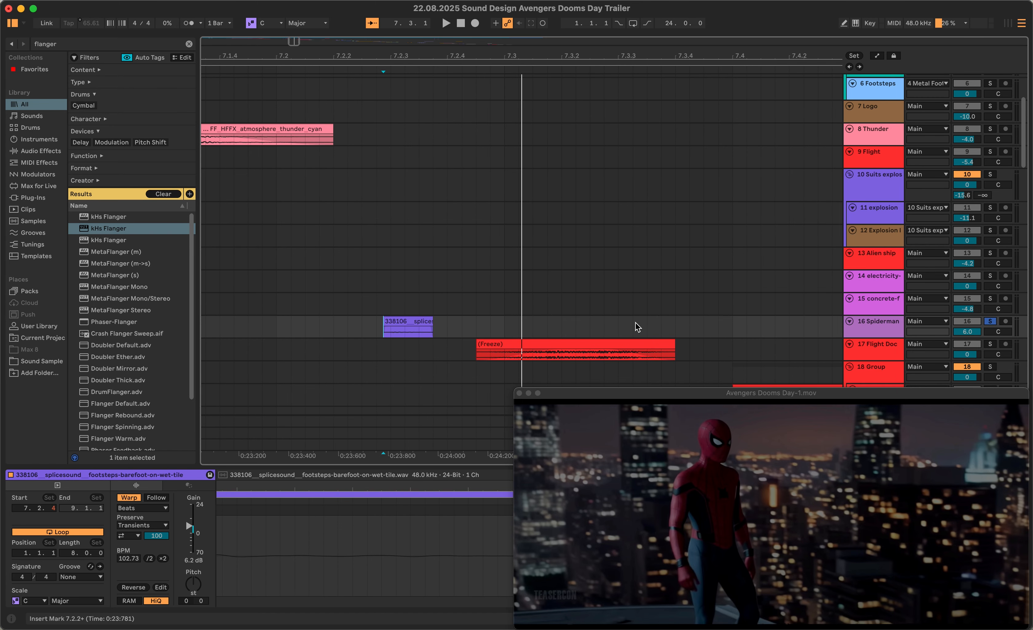
pyautogui.press('space')
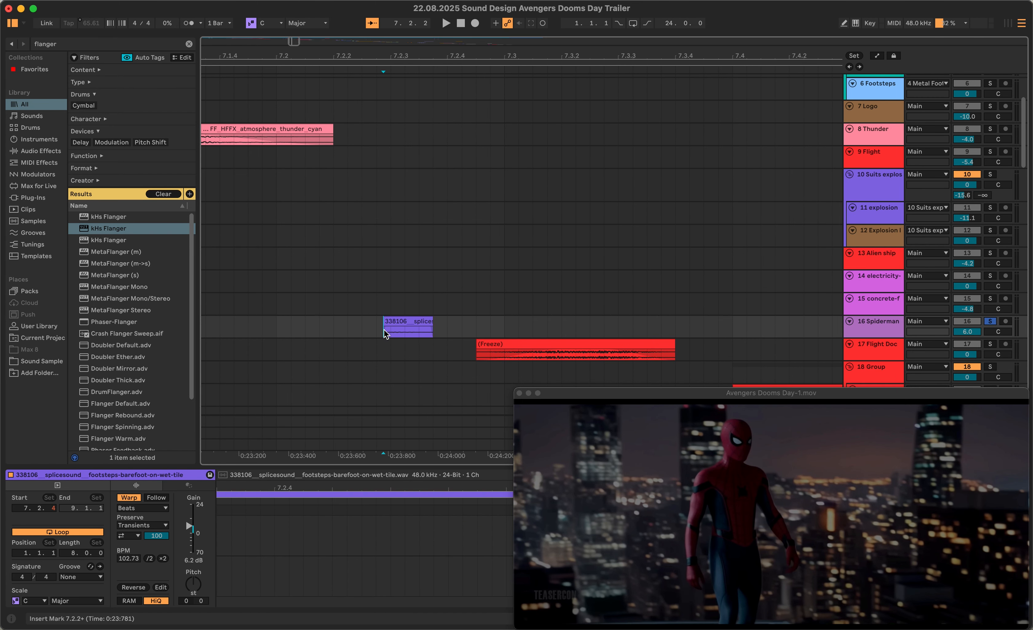
# Solo track 17 Flight Doc and play its (Freeze) clip from the clip's start against the video
pyautogui.click(478, 354)
pyautogui.press('space')
pyautogui.press('s')
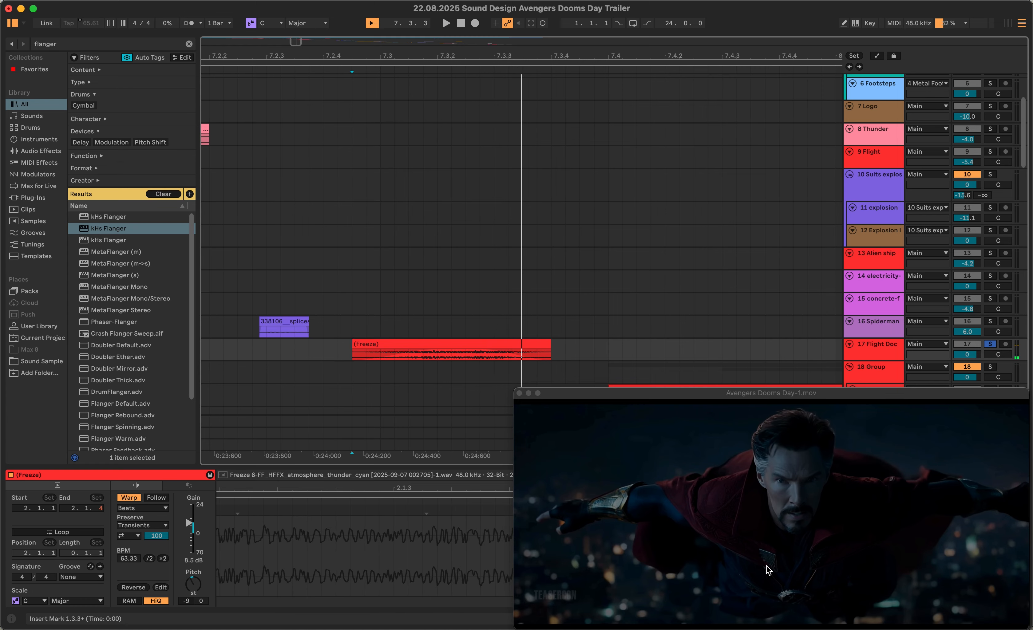
pyautogui.click(354, 359)
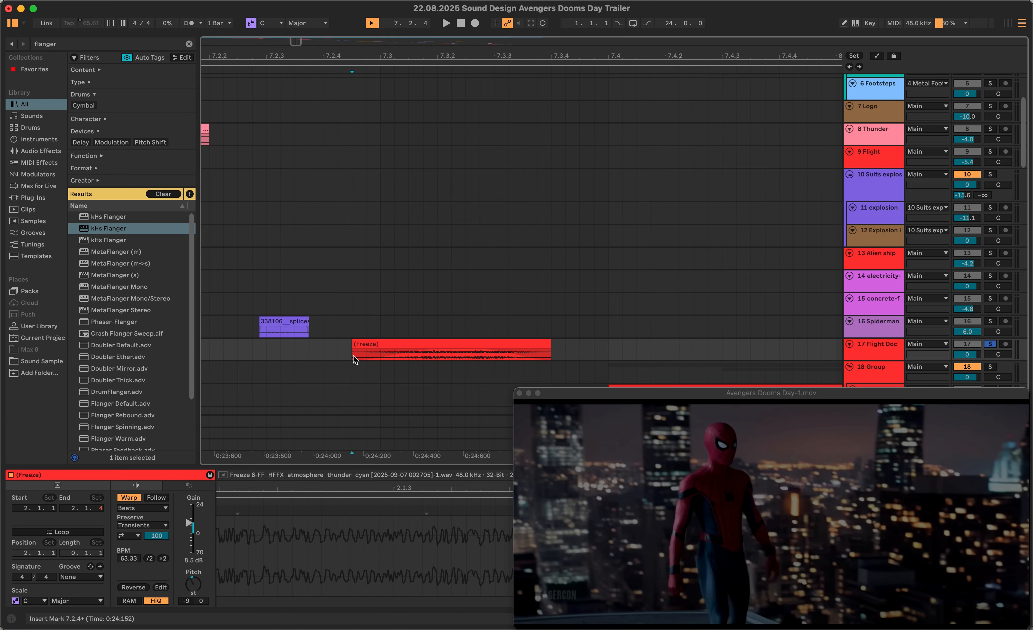
# Select the whole (Freeze) clip on track 17 Flight Doc, and compare its track with track 9 Flight
pyautogui.click(385, 343)
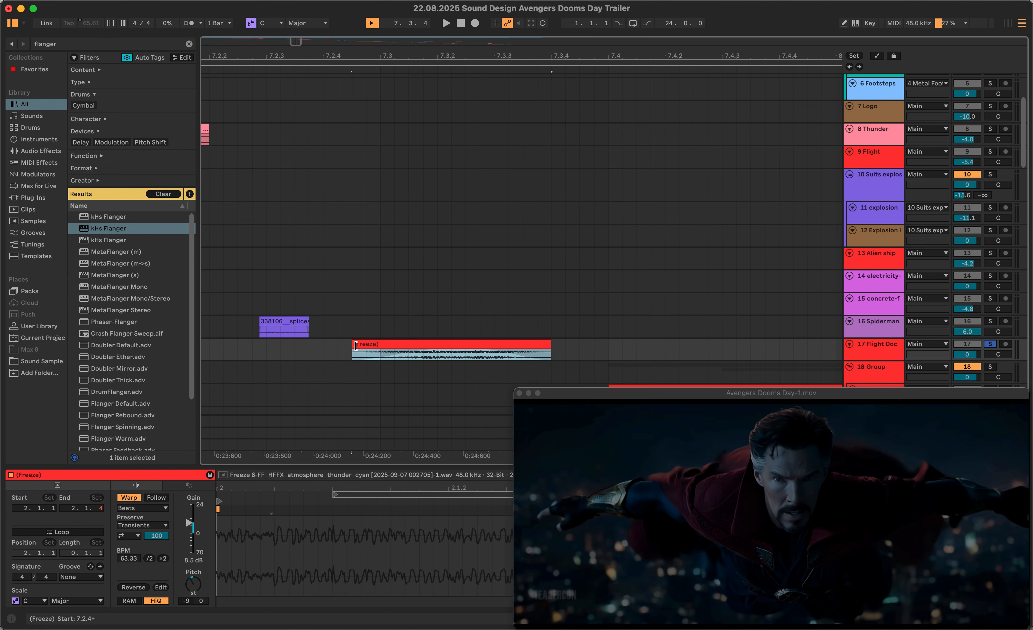
pyautogui.click(893, 349)
pyautogui.scroll(-3, 595, 351)
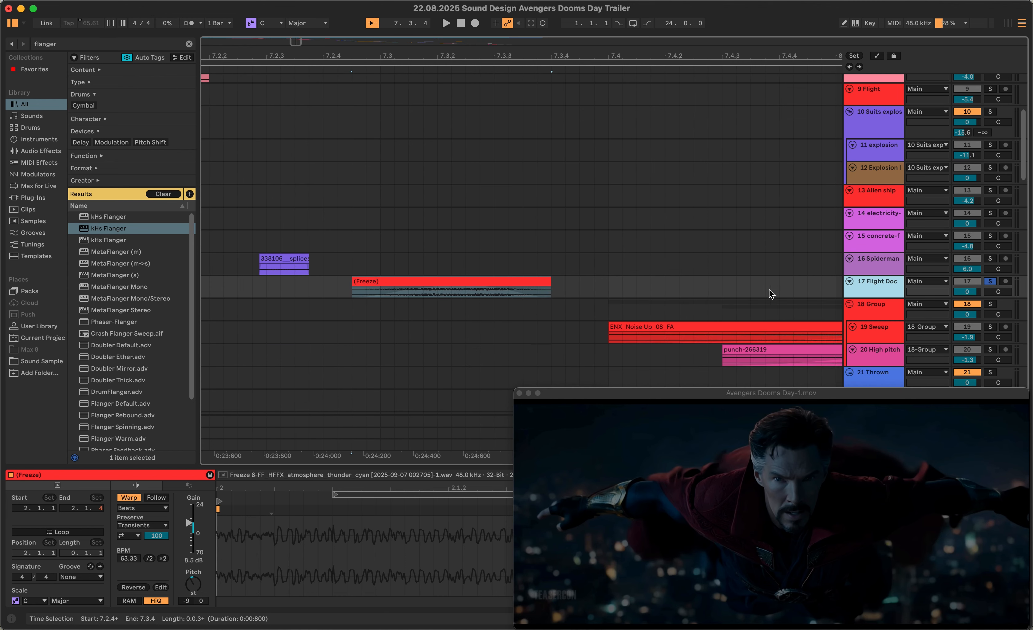
pyautogui.scroll(5, 888, 224)
pyautogui.click(878, 205)
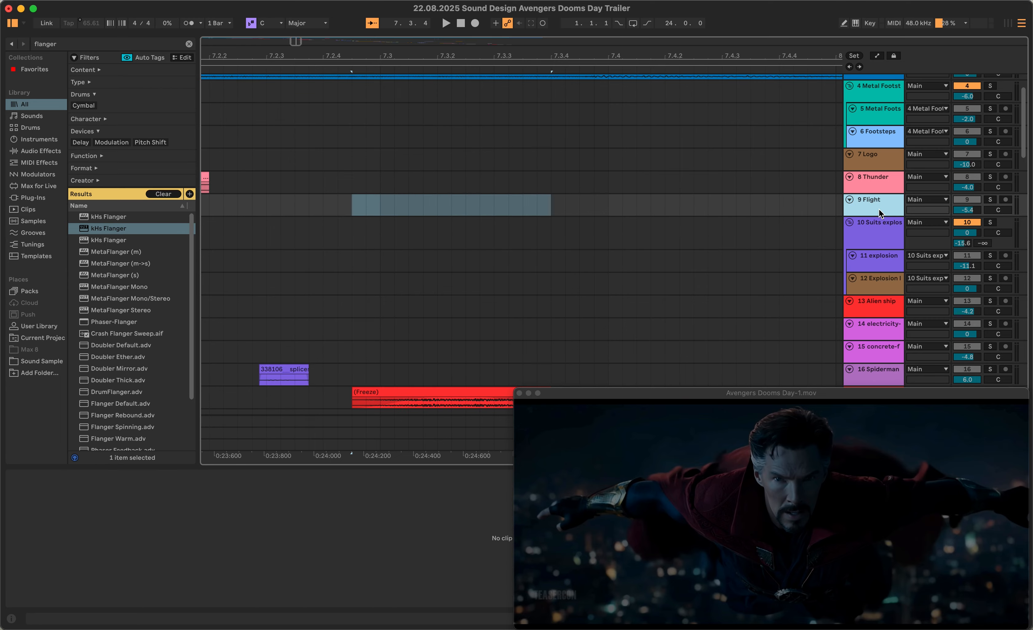
# Replay the soloed (Freeze) clip on track 17 from its start through to about 7.4 against the video
pyautogui.scroll(-4, 512, 291)
pyautogui.click(352, 322)
pyautogui.press('space')
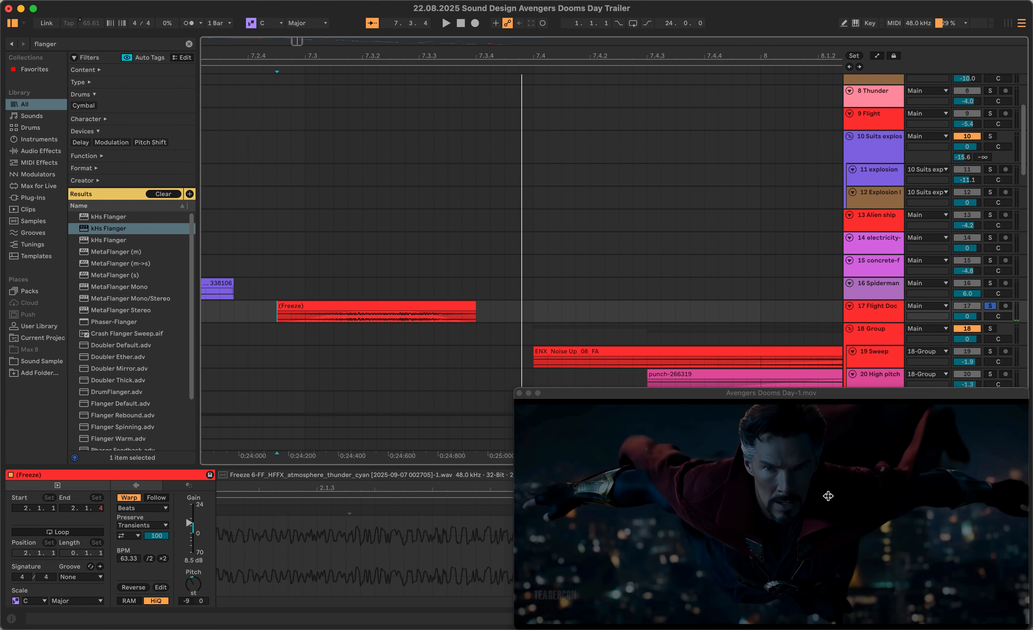
pyautogui.scroll(-3, 555, 310)
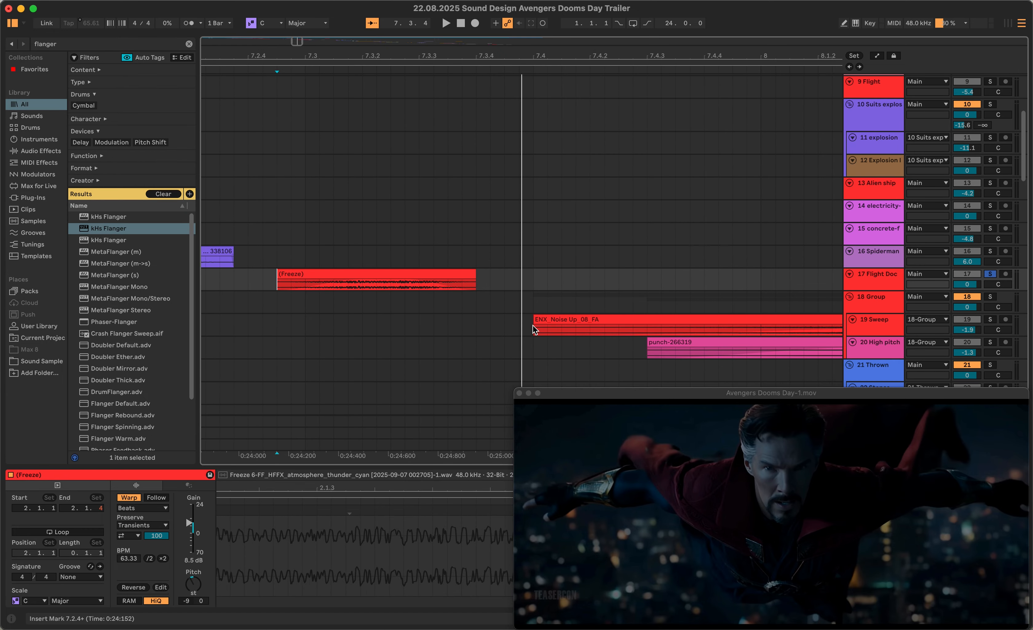
# Select the (Freeze) clip on track 17 and show the track's device chain, moving the video window aside and back
pyautogui.click(578, 319)
pyautogui.click(448, 283)
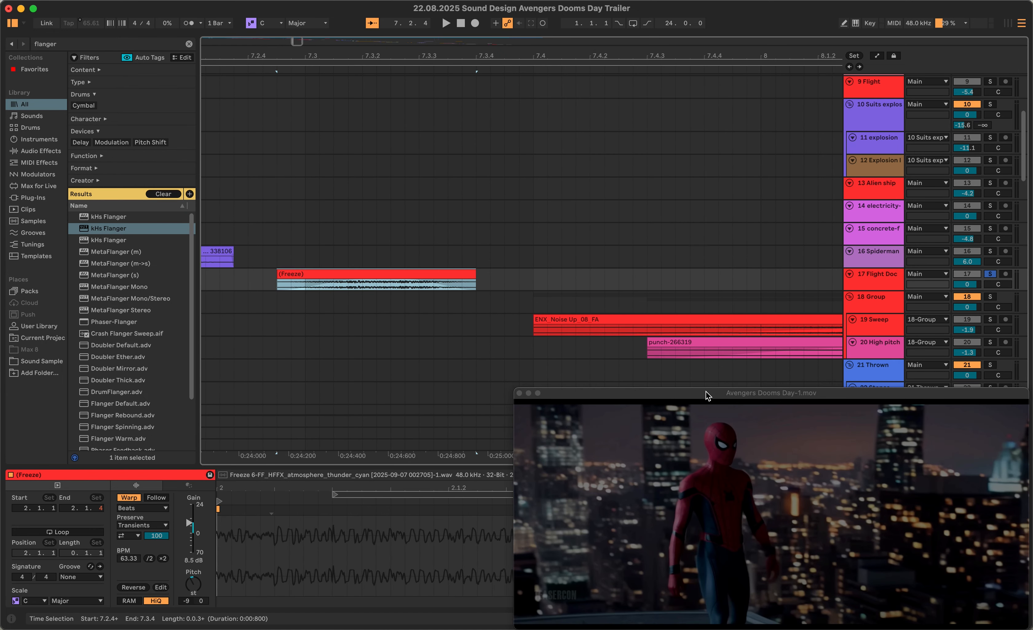
pyautogui.moveTo(628, 393); pyautogui.dragTo(324, 397)
pyautogui.click(992, 619)
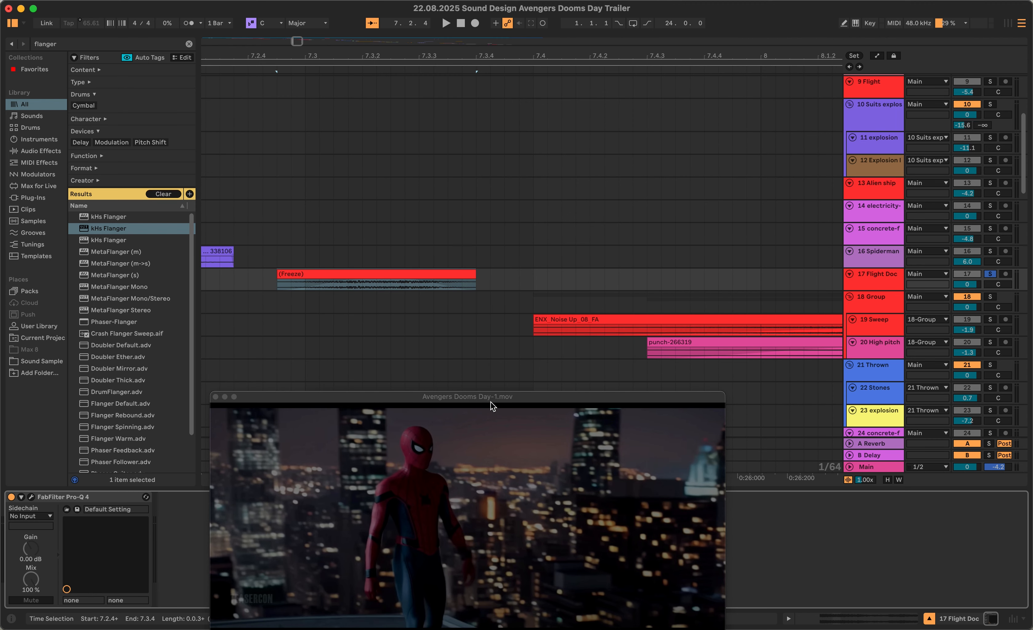
pyautogui.moveTo(490, 399); pyautogui.dragTo(799, 396)
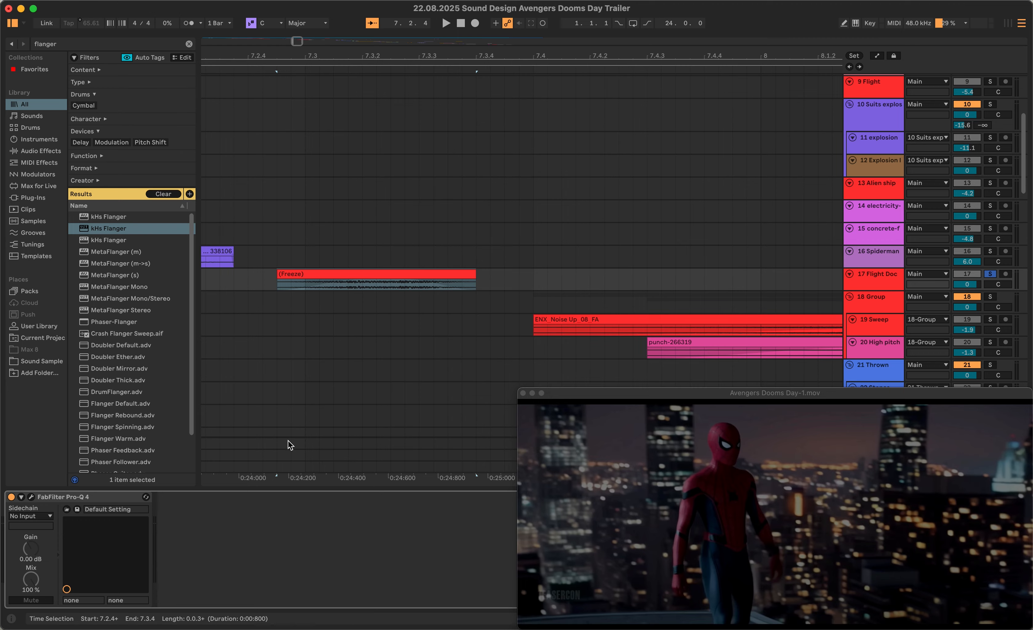
# Open FabFilter Pro-Q 4 on track 17 Flight Doc, examine its low-cut curve, and close the plug-in window
pyautogui.click(32, 498)
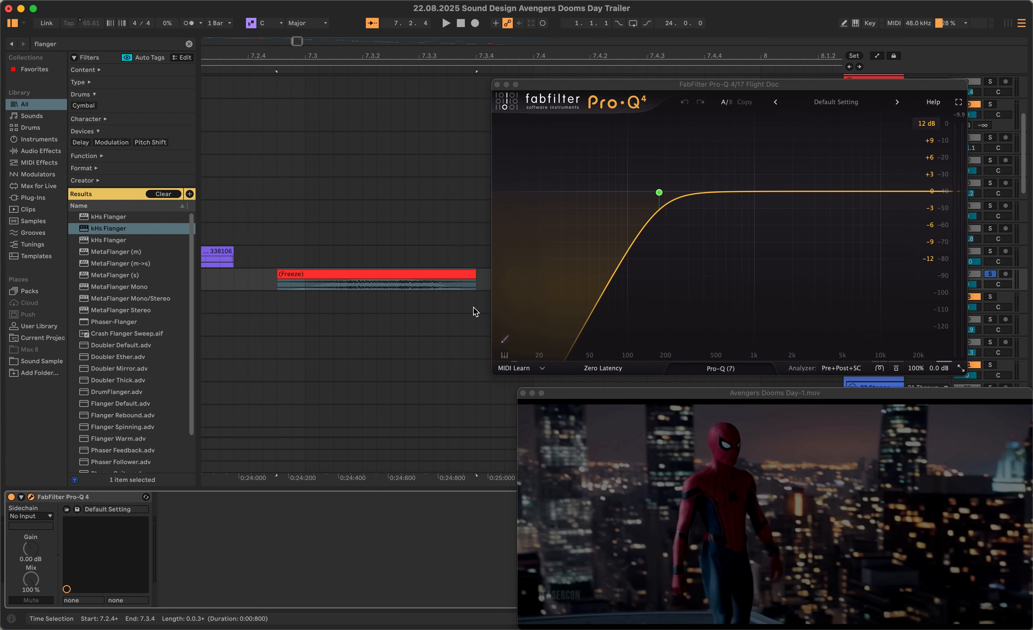
pyautogui.click(498, 85)
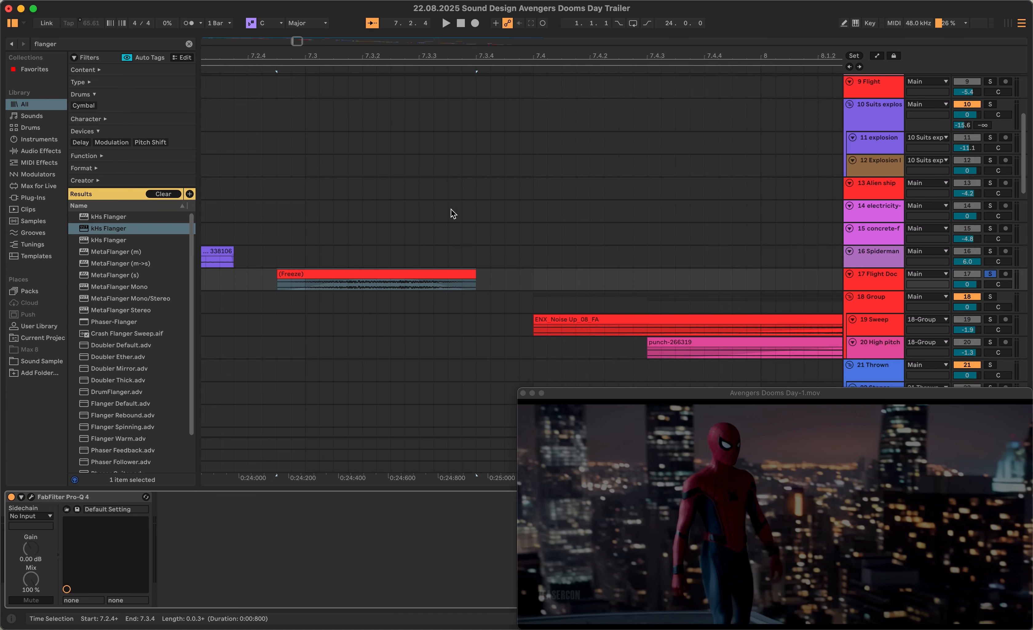
pyautogui.click(401, 276)
pyautogui.click(386, 288)
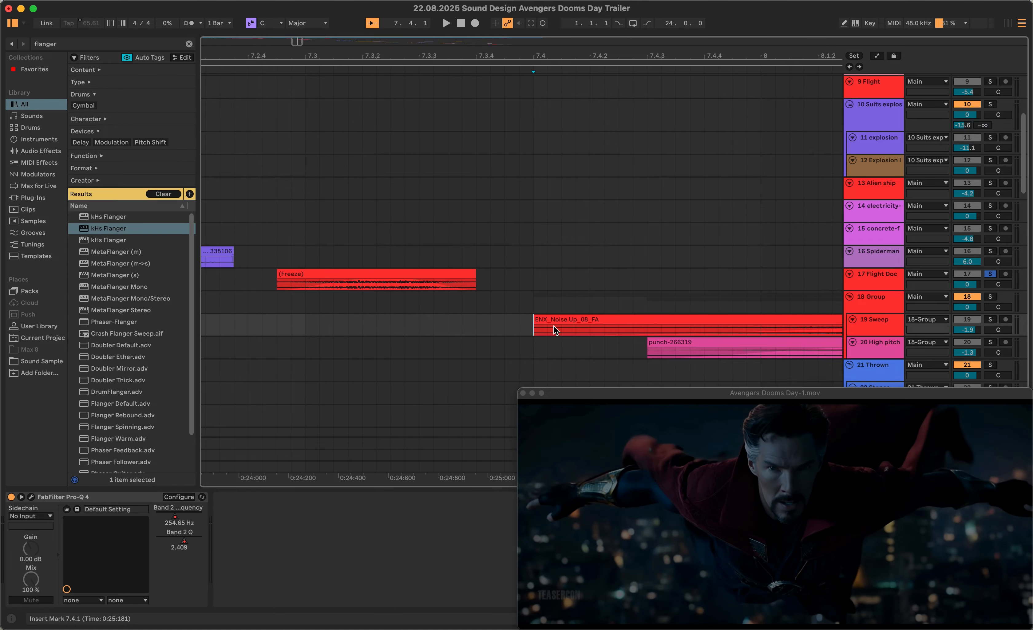
# Check the video along the ENX_Noise Up_08_FA clip on track 19 and show the devices of track 18 Group
pyautogui.hscroll(3, 509, 335)
pyautogui.click(526, 329)
pyautogui.click(572, 326)
pyautogui.click(555, 330)
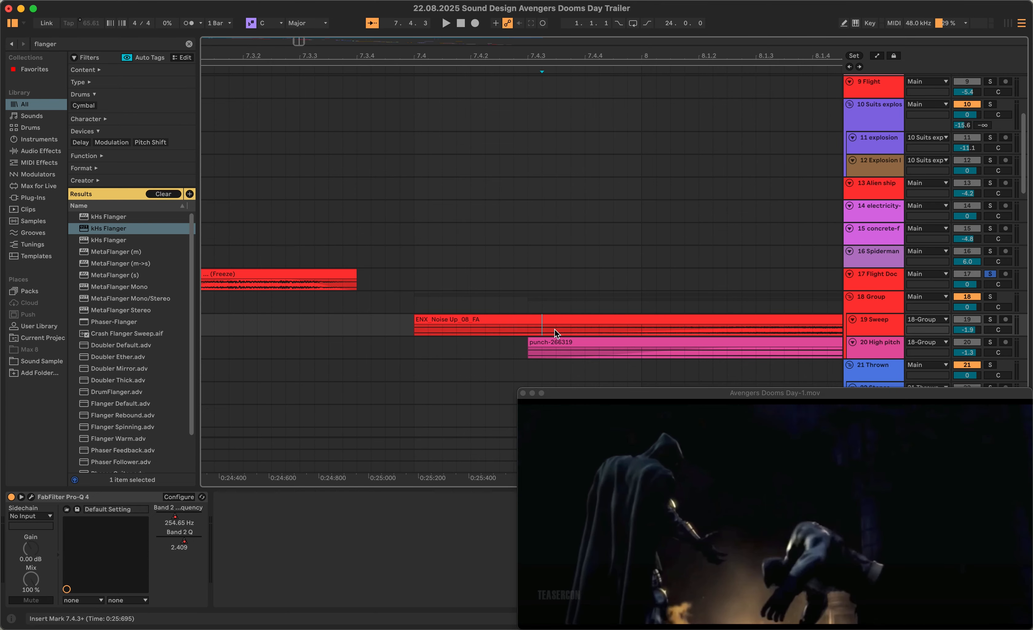
pyautogui.hscroll(4, 555, 329)
pyautogui.scroll(-6, 555, 328)
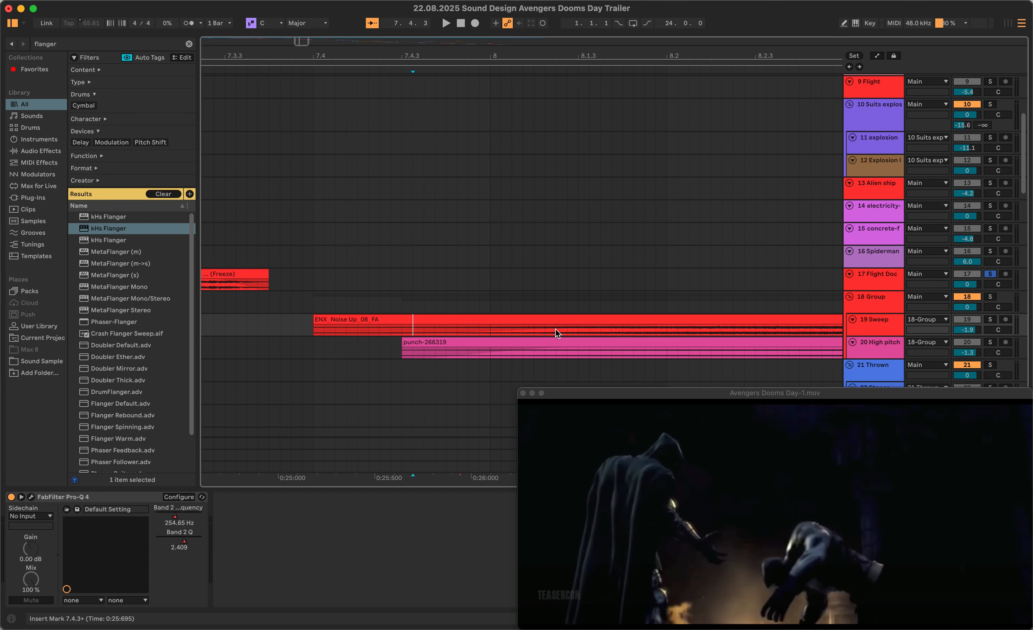
pyautogui.hscroll(2, 556, 330)
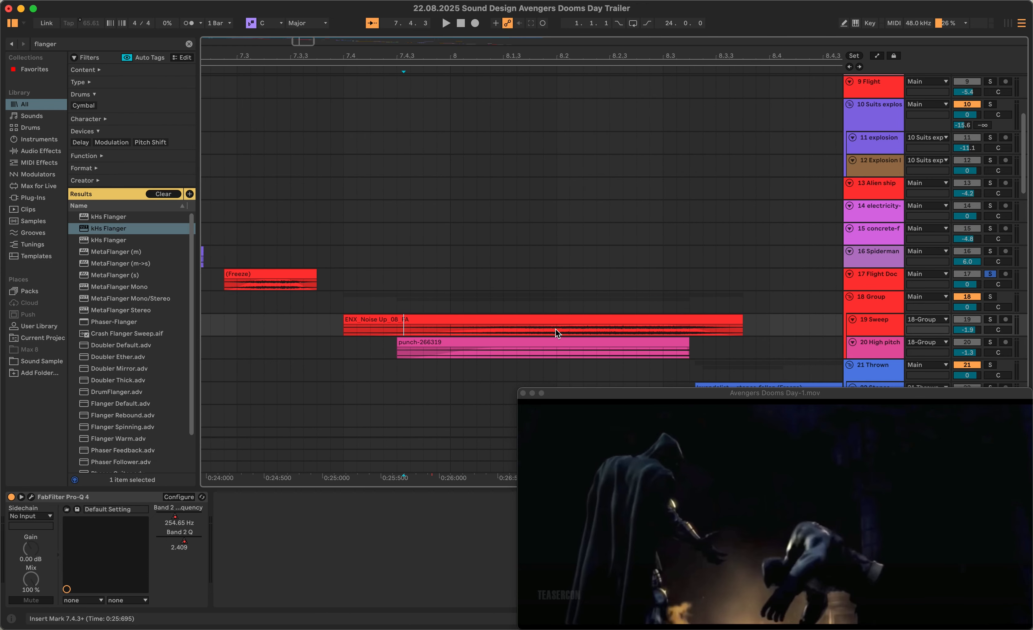
pyautogui.click(870, 306)
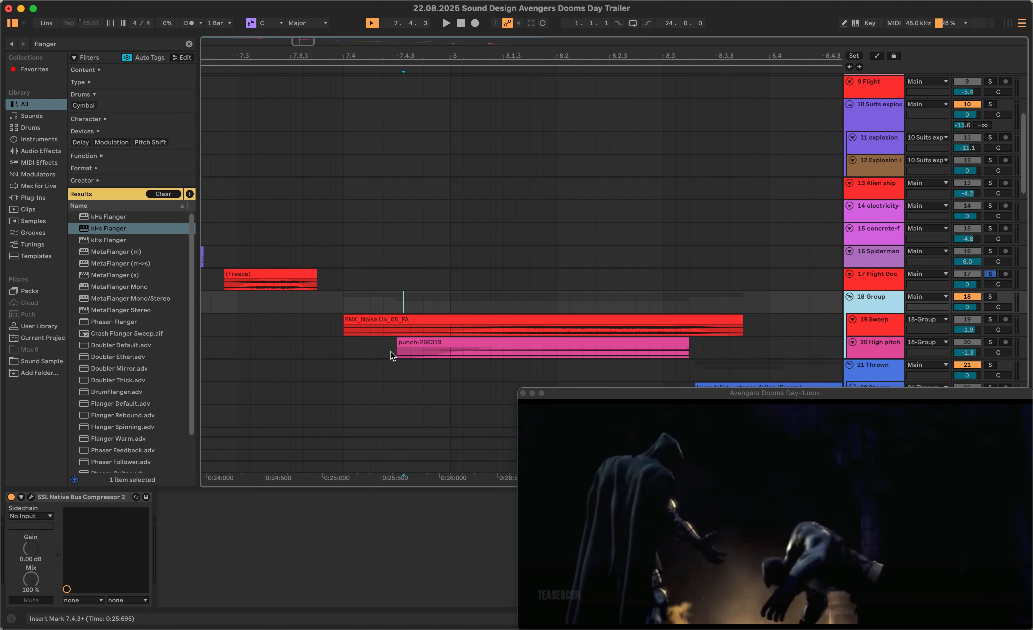
# Solo track 19 Sweep and play its ENX_Noise Up_08_FA clip from 7.4.1 against the video
pyautogui.click(343, 330)
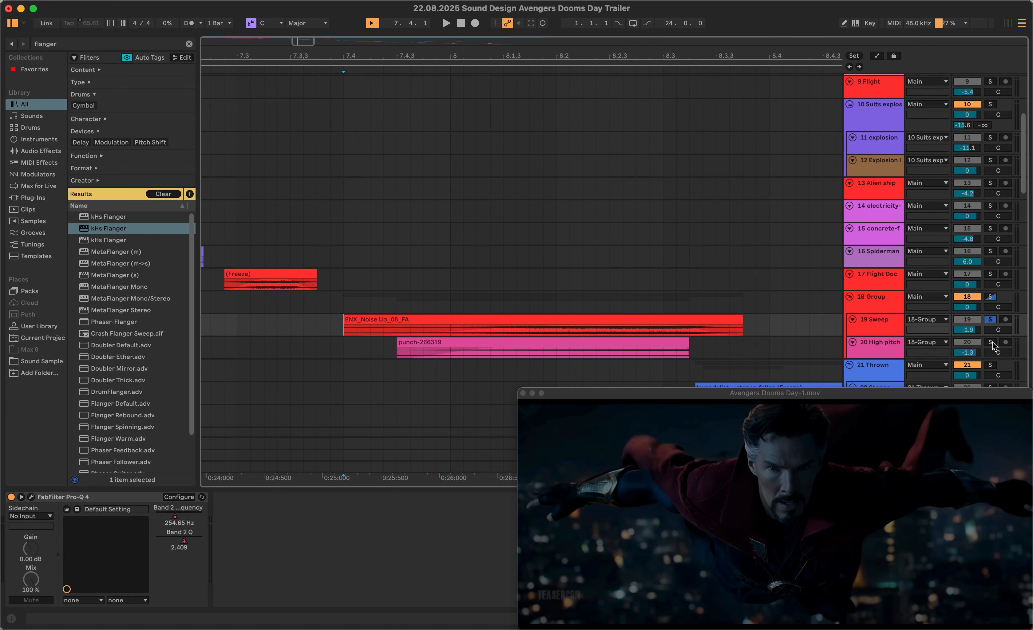
pyautogui.press('space')
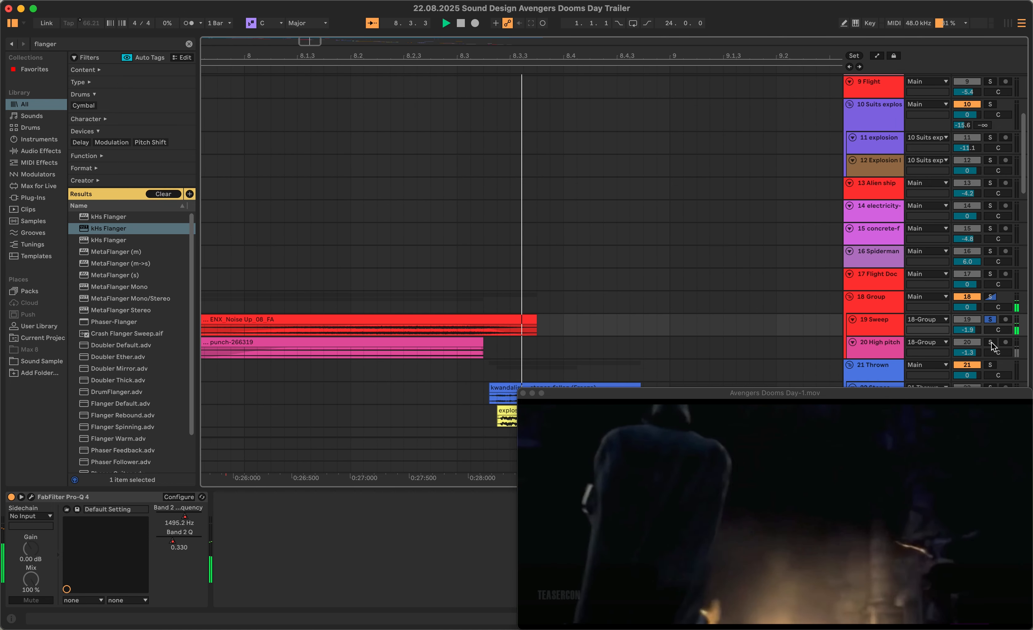
pyautogui.press('space')
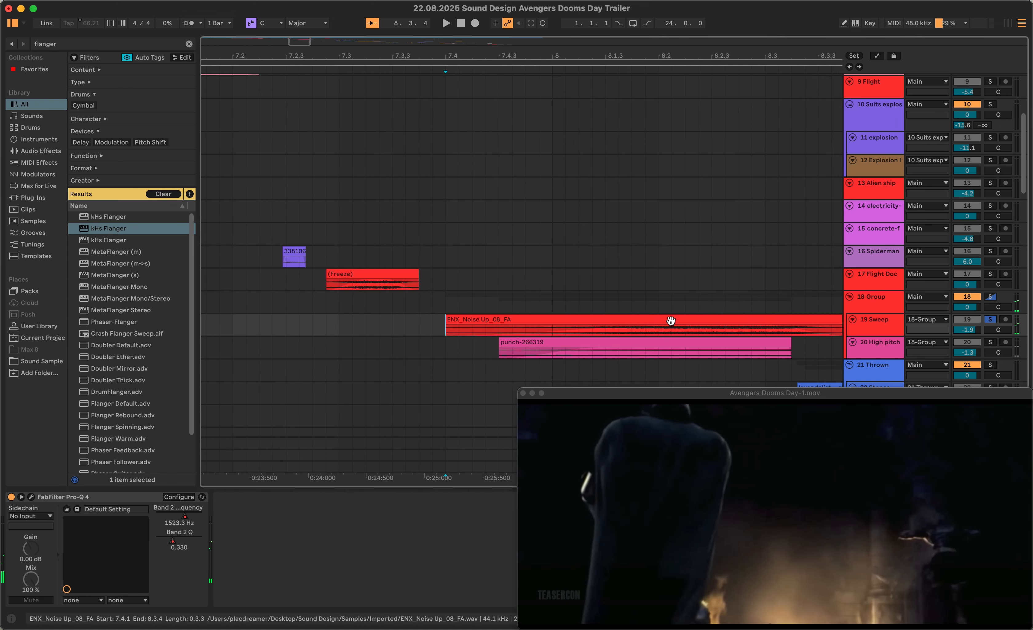
# Solo track 20 High pitch instead and play its punch-266319 clip from just before its start
pyautogui.click(486, 348)
pyautogui.click(991, 342)
pyautogui.press('space')
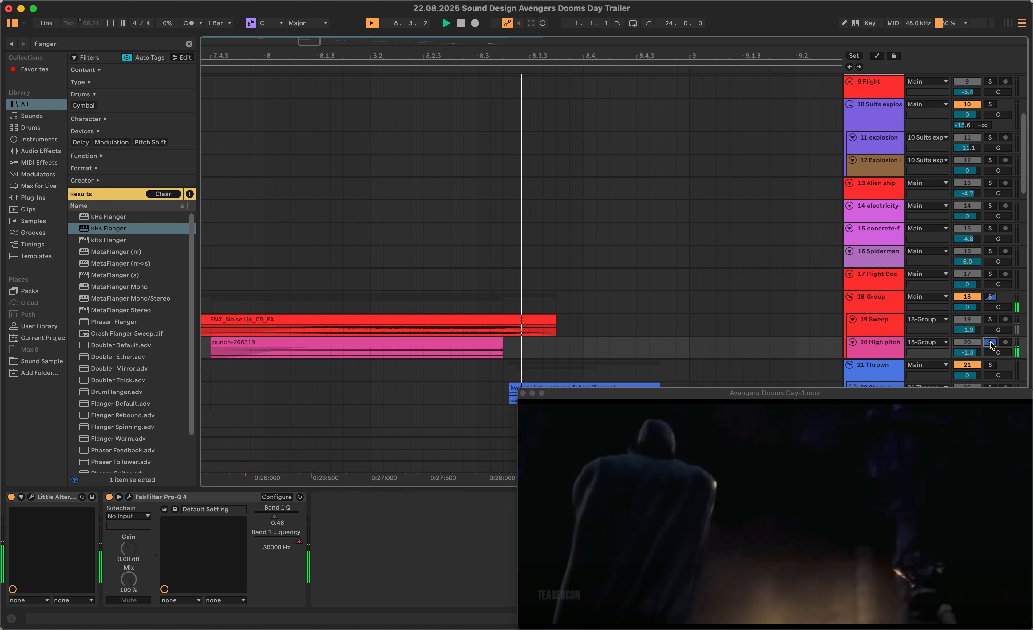
pyautogui.press('space')
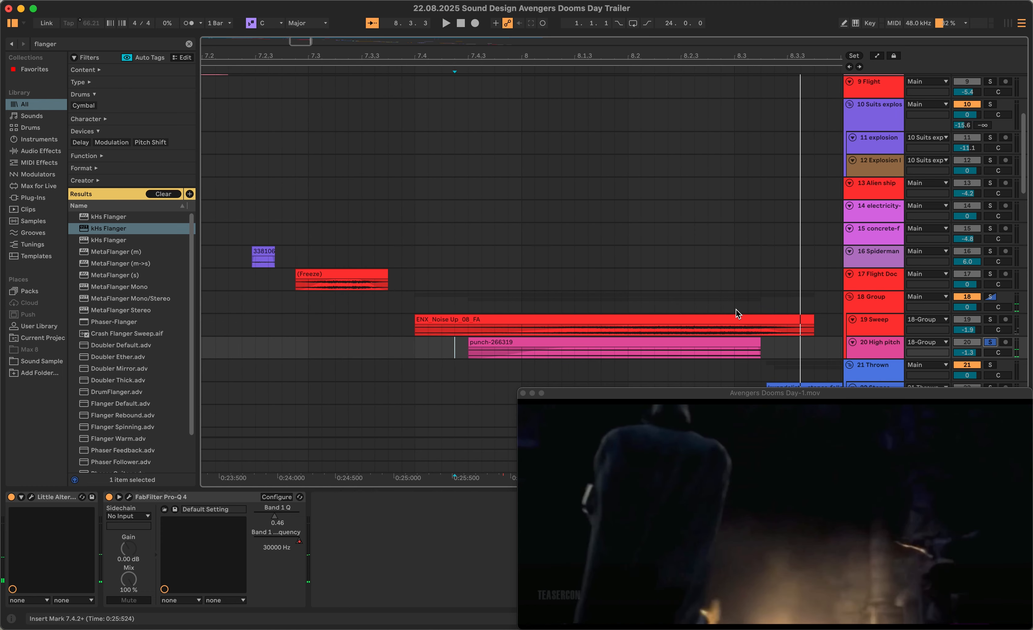
# Check the video at points along the punch-266319 clip on track 20 and the ENX_Noise Up_08_FA clip on track 19
pyautogui.hscroll(2, 737, 314)
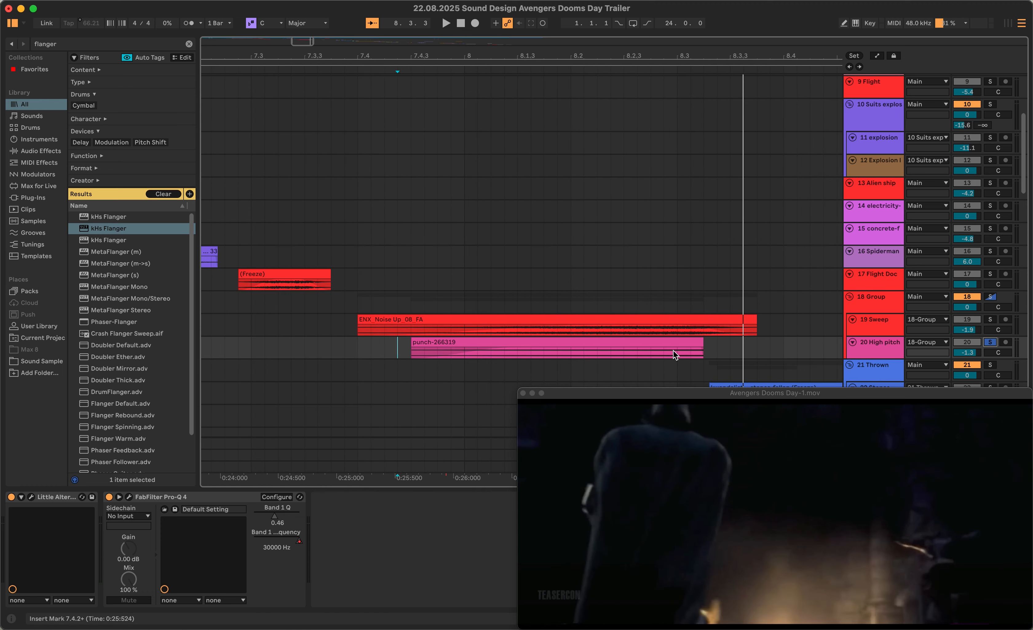
pyautogui.click(670, 343)
pyautogui.click(876, 347)
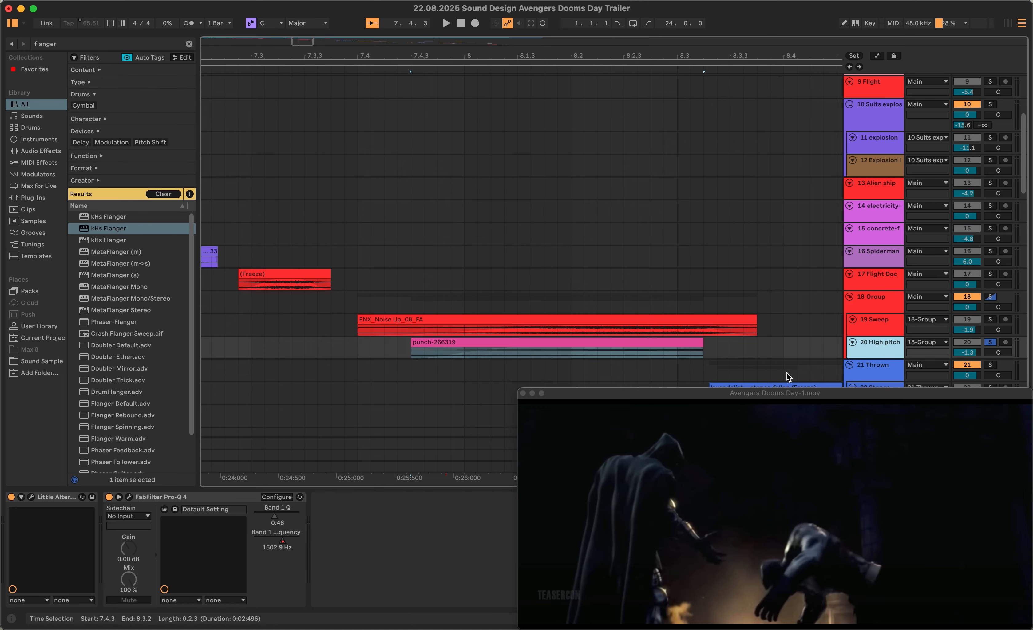
pyautogui.click(433, 343)
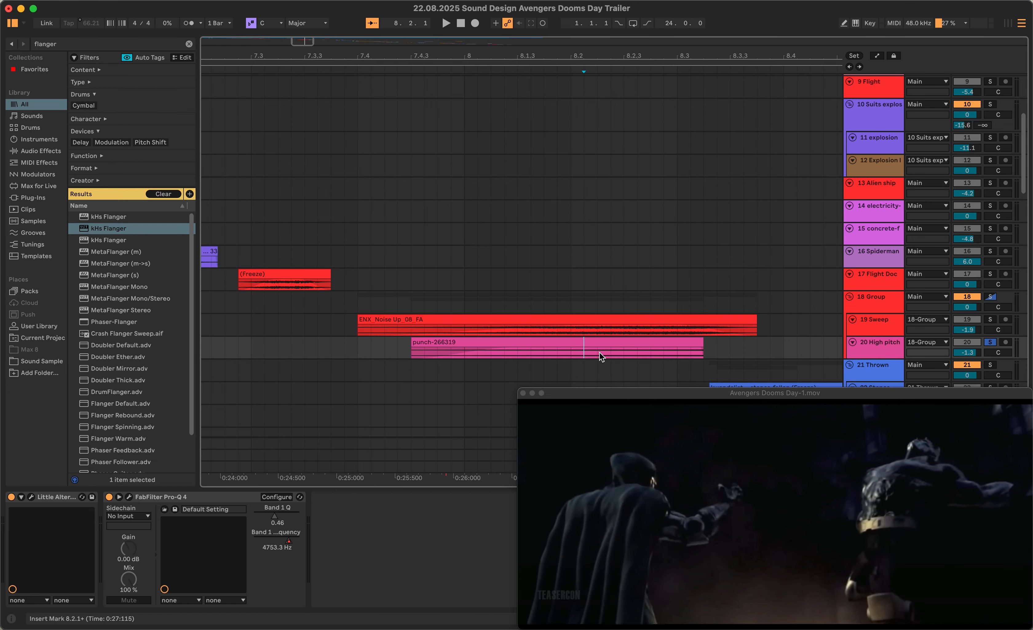
pyautogui.click(631, 320)
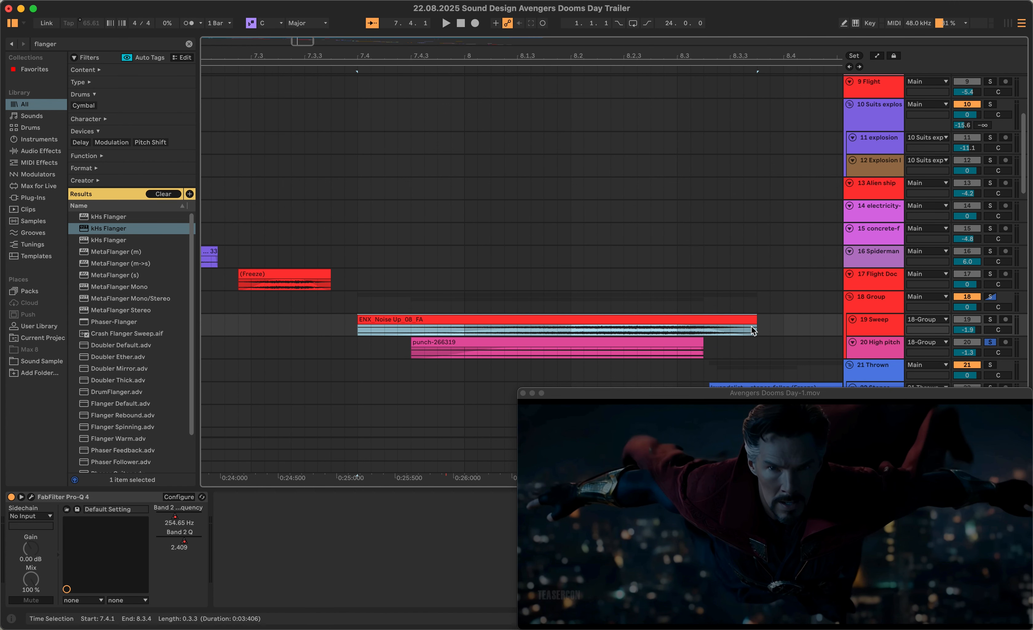
pyautogui.click(503, 334)
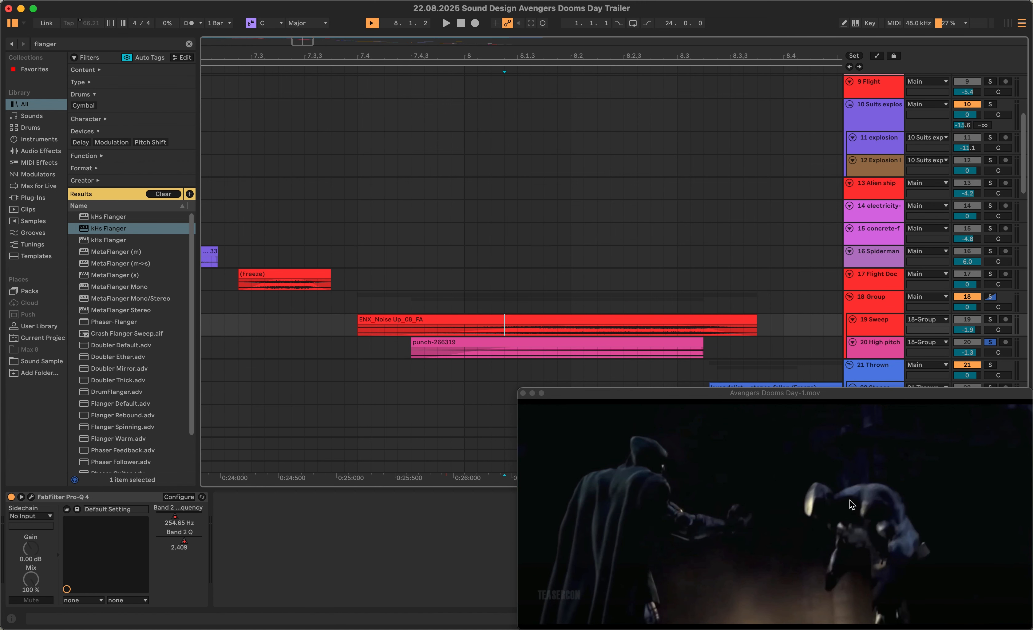
# Solo track 19 Sweep and play the rest of its ENX_Noise Up_08_FA clip from 8.1.2 against the video
pyautogui.click(873, 326)
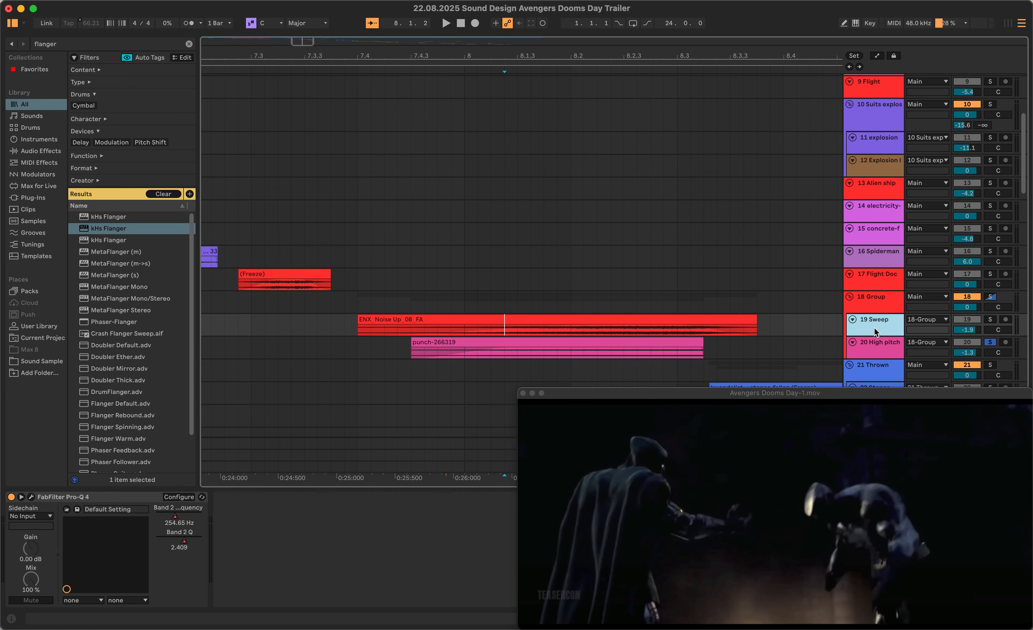
pyautogui.click(989, 321)
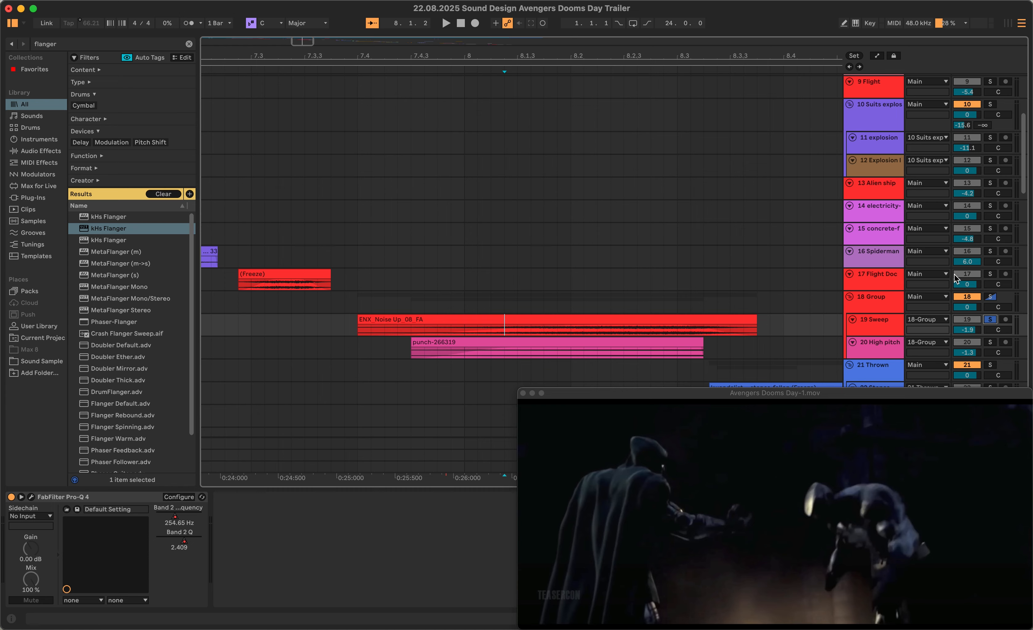
pyautogui.press('space')
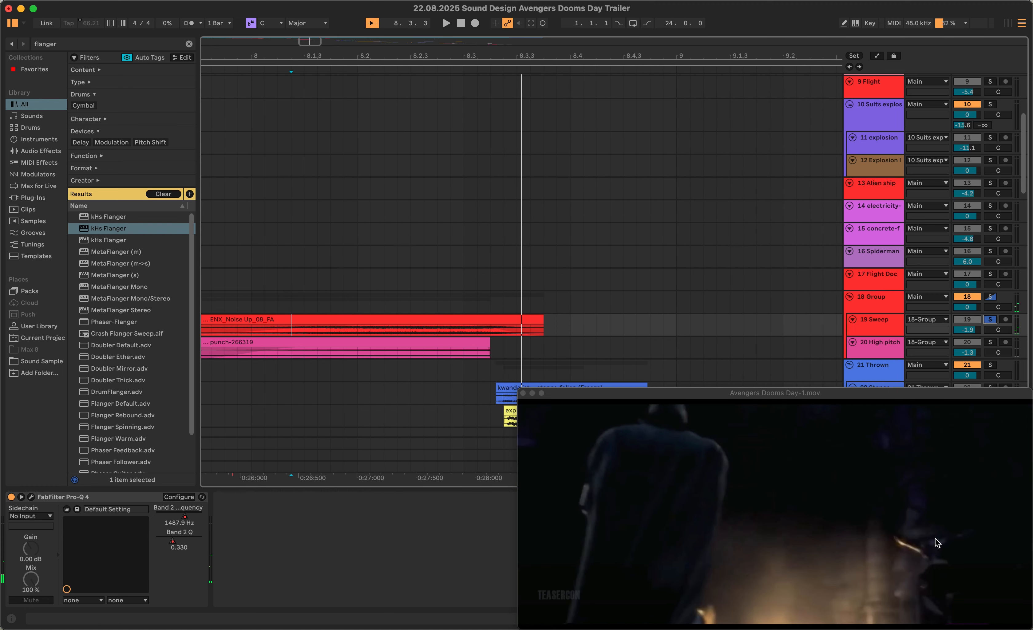
# Solo track 21 Thrown and play the group from 8.3.2, just before its stones and explosion clips
pyautogui.scroll(-3, 606, 335)
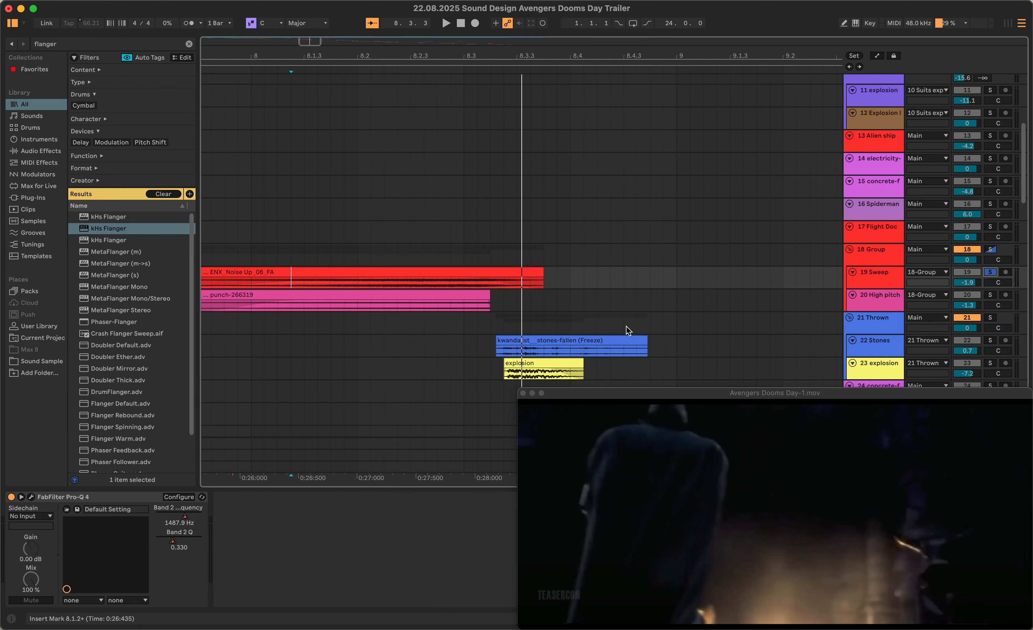
pyautogui.scroll(-3, 628, 331)
pyautogui.click(491, 267)
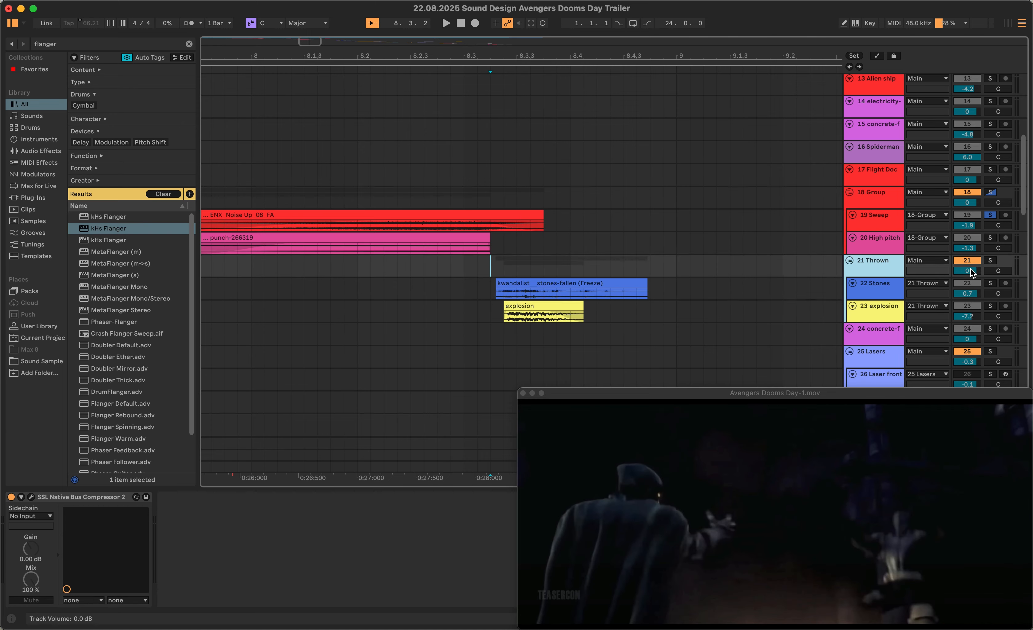
pyautogui.click(991, 261)
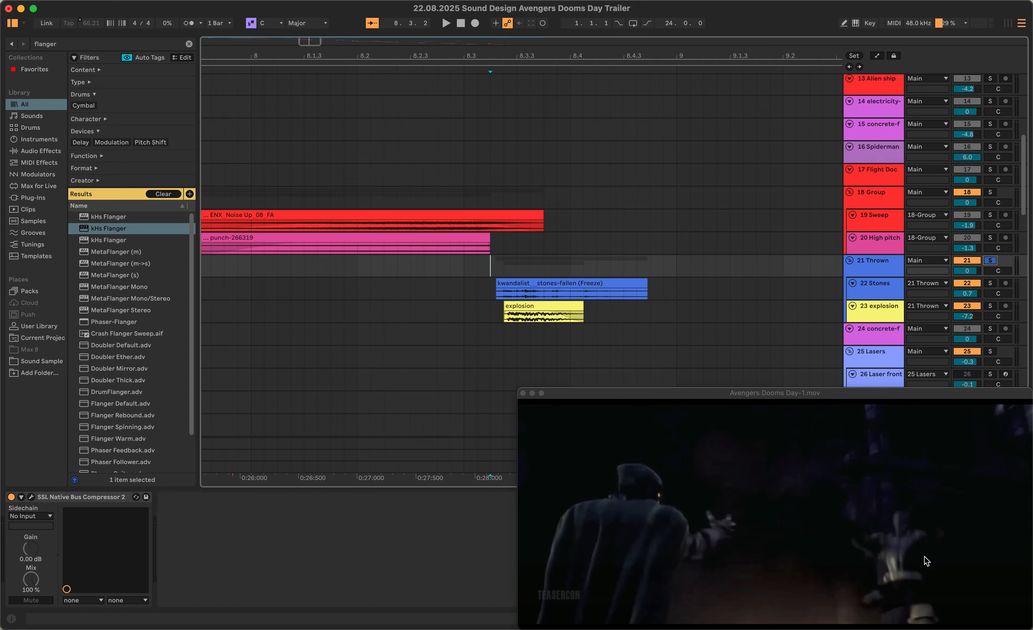
pyautogui.click(877, 290)
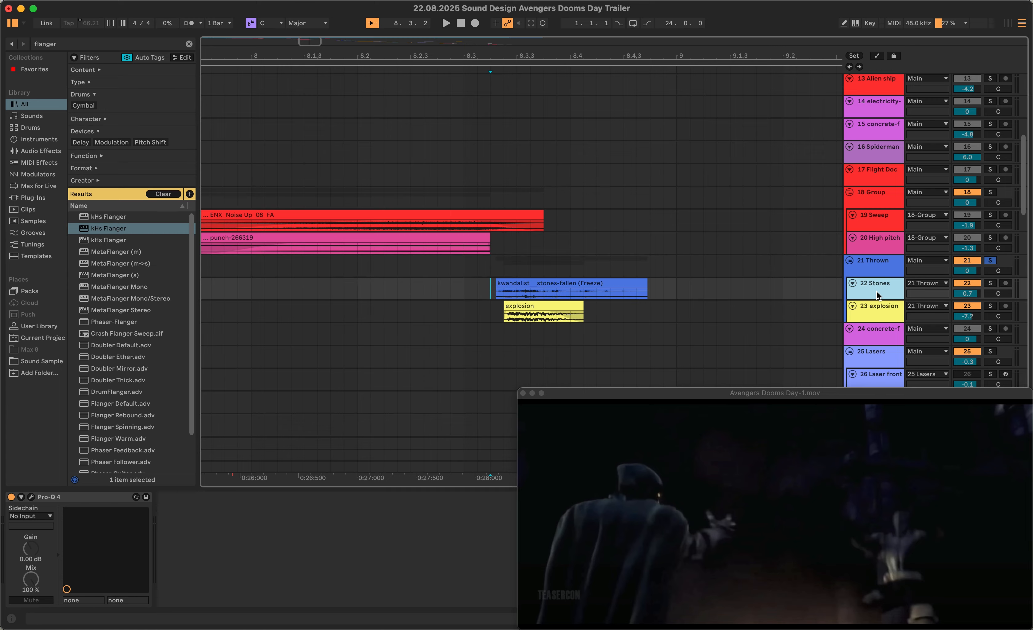
pyautogui.click(884, 269)
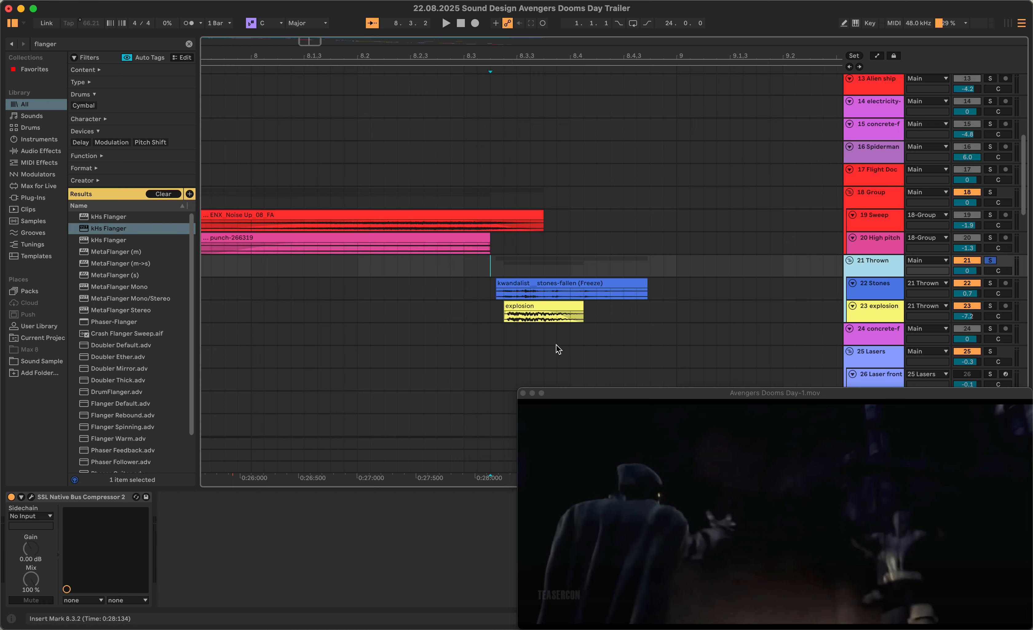
pyautogui.press('space')
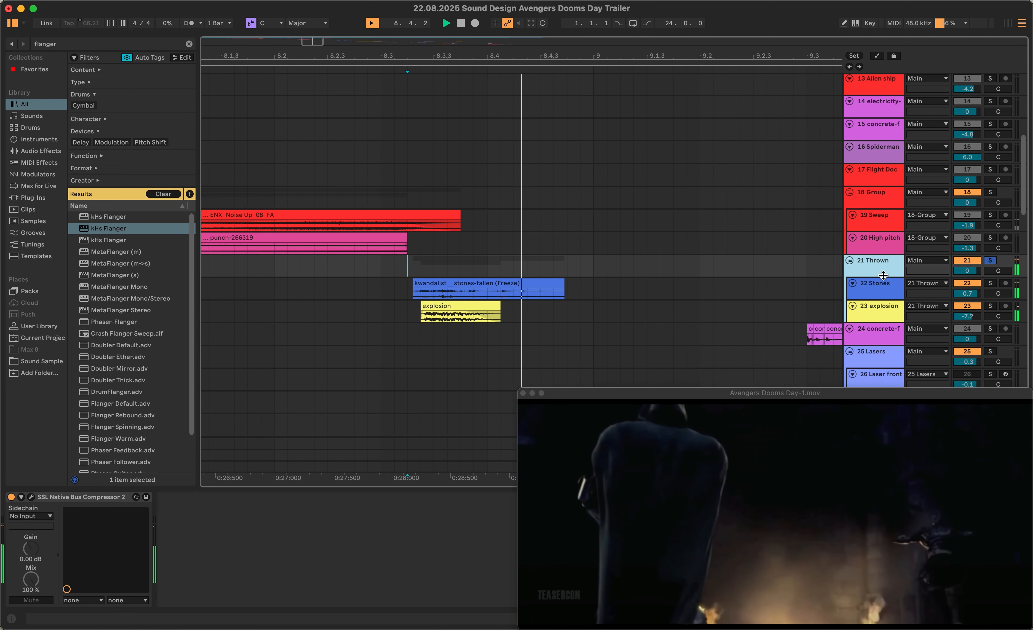
# Solo track 23 explosion and play its explosion clip against the video
pyautogui.click(398, 306)
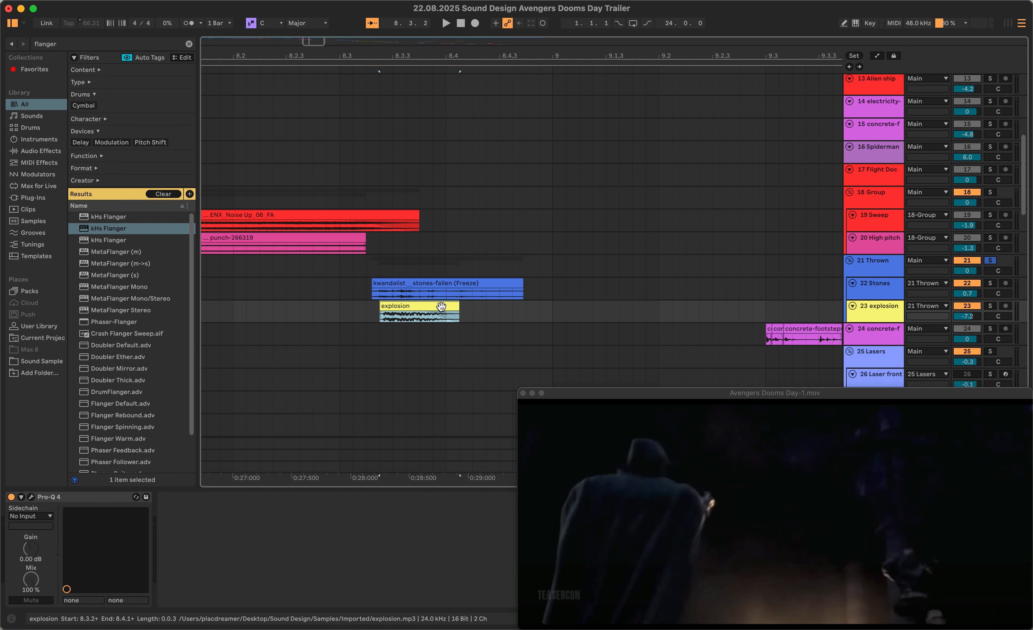
pyautogui.press('s')
pyautogui.press('space')
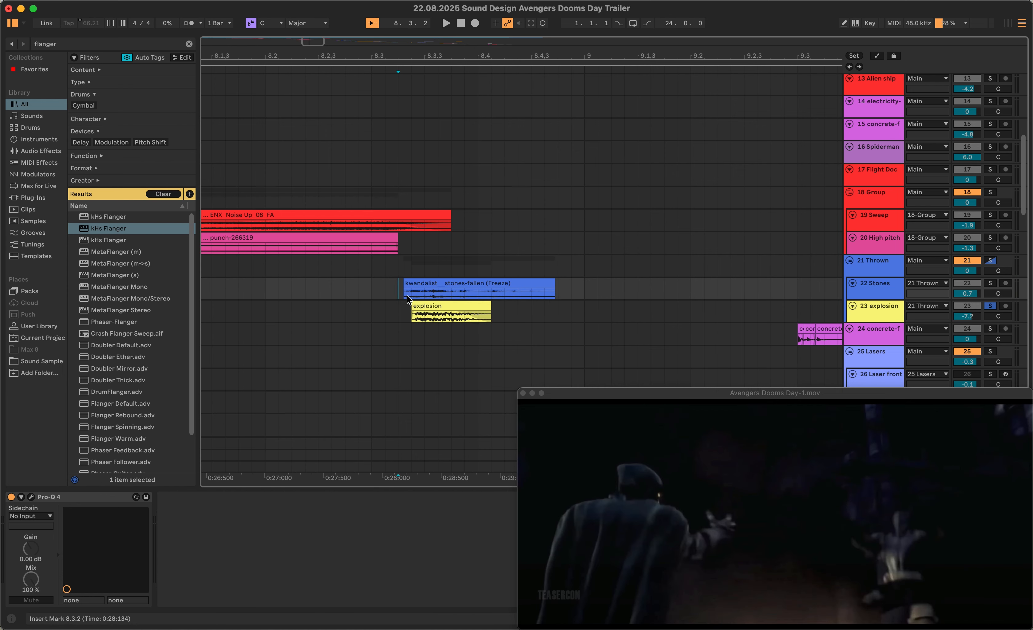
# Solo track 22 Stones instead and play its kwandalist__stones-fallen (Freeze) clip from 8.3.2
pyautogui.click(990, 283)
pyautogui.press('space')
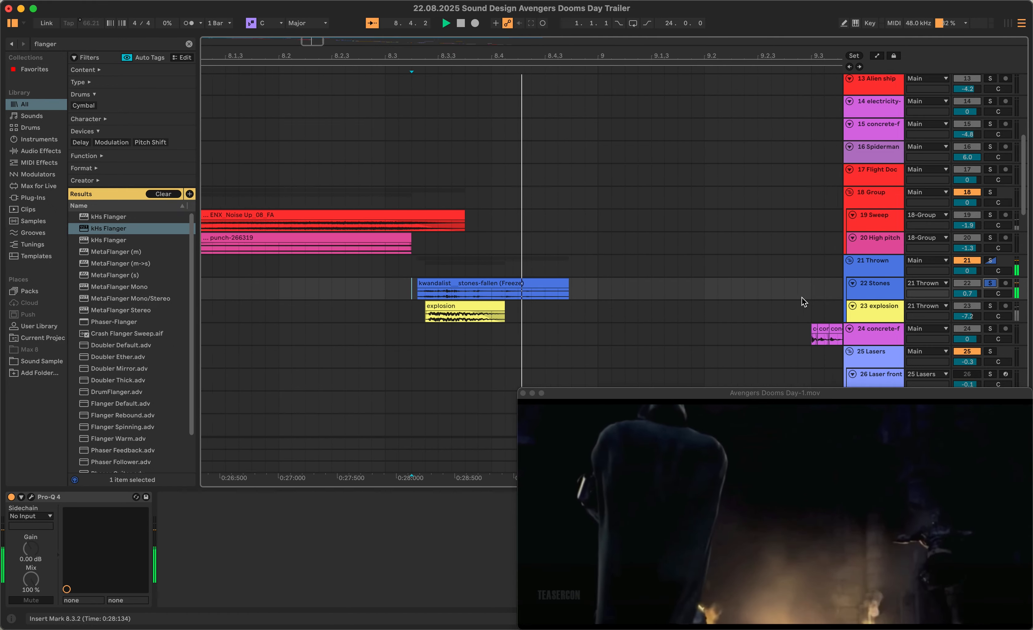
pyautogui.press('space')
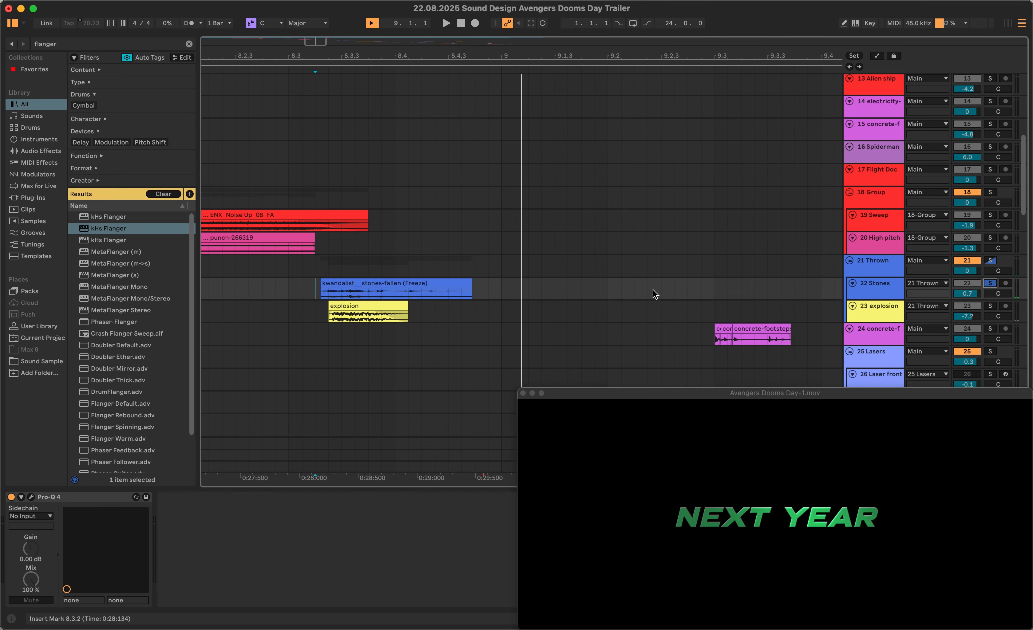
# Open the Pro-Q 4 equalizer of track 22 Stones, inspect its two bands and select the stones-fallen clip
pyautogui.scroll(-1, 654, 294)
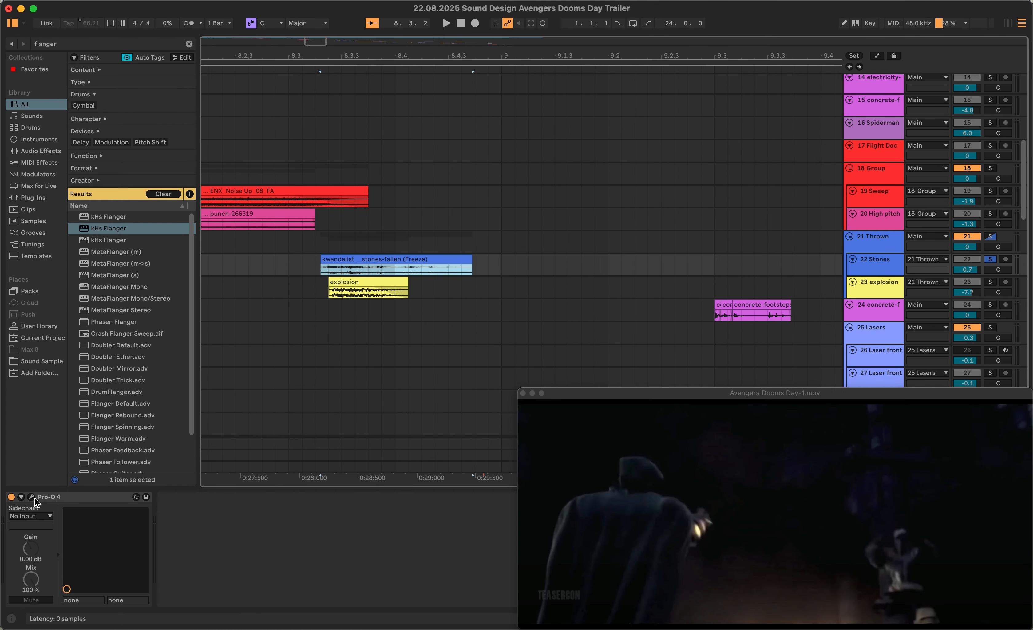
pyautogui.click(31, 497)
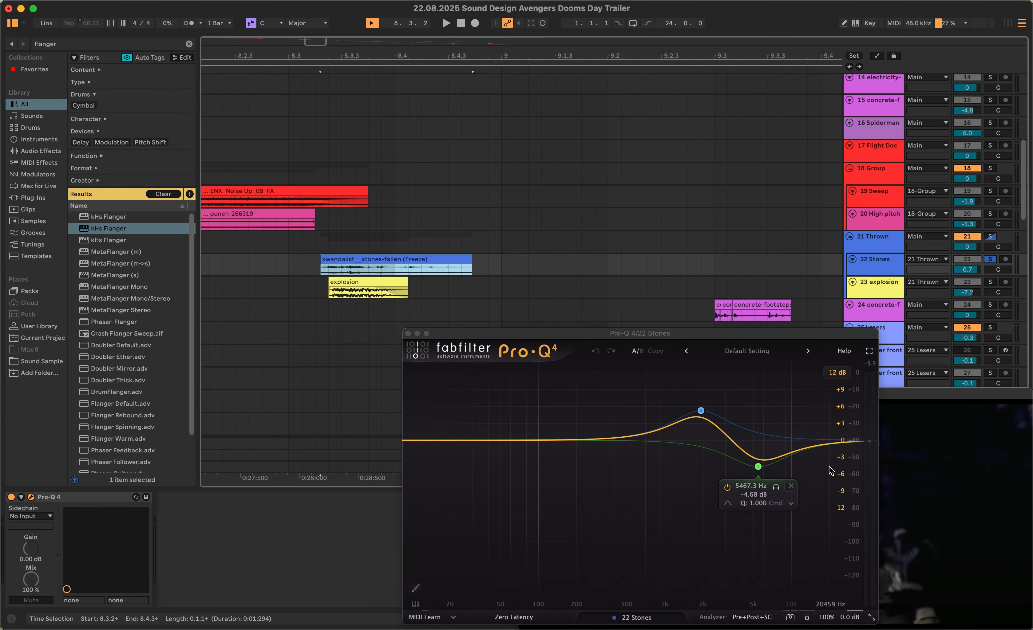
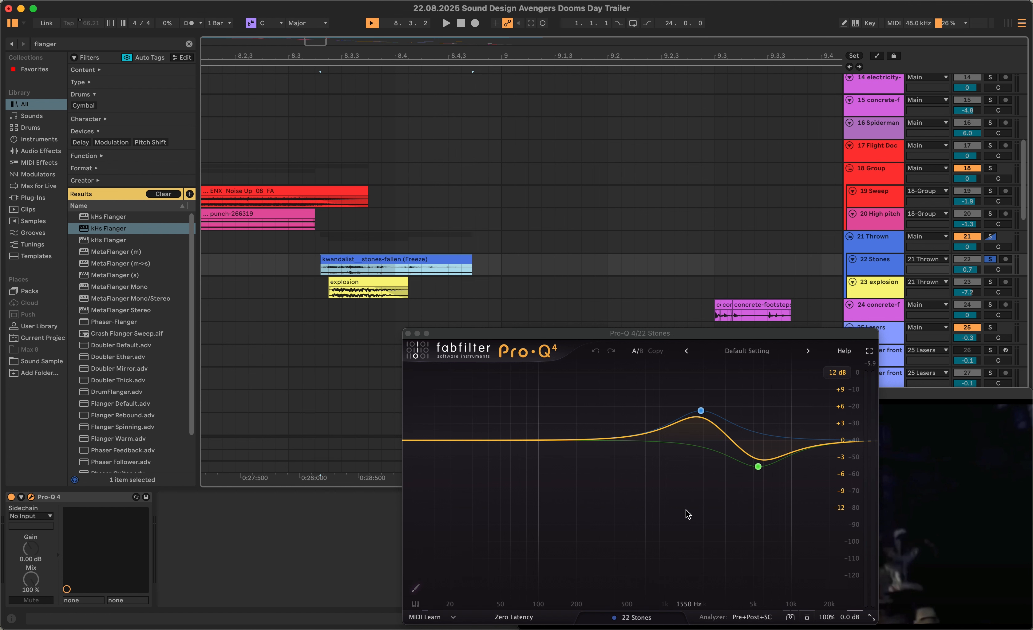
pyautogui.click(385, 283)
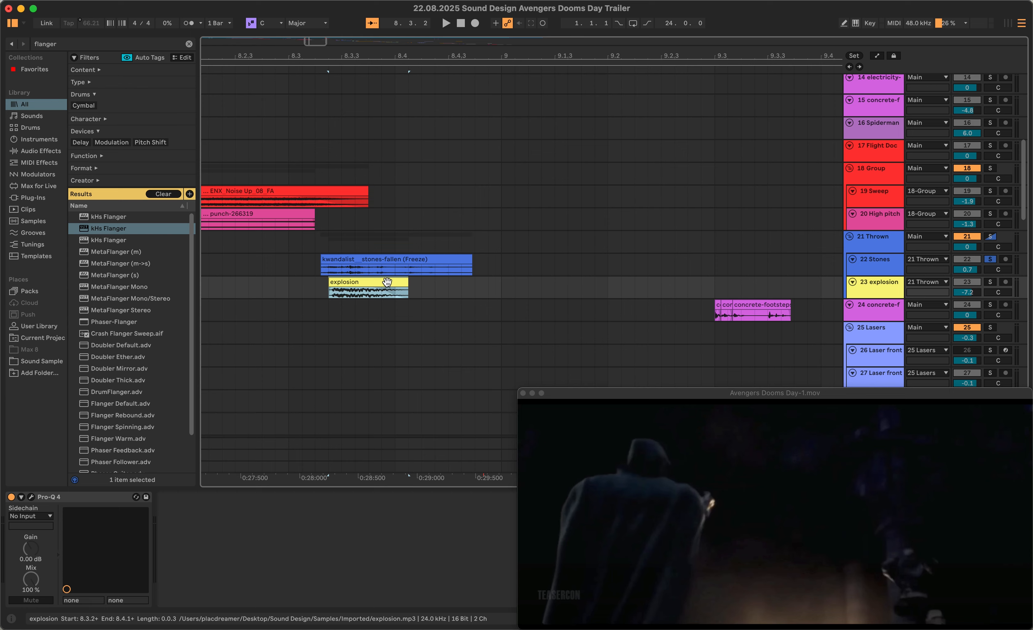
pyautogui.click(387, 265)
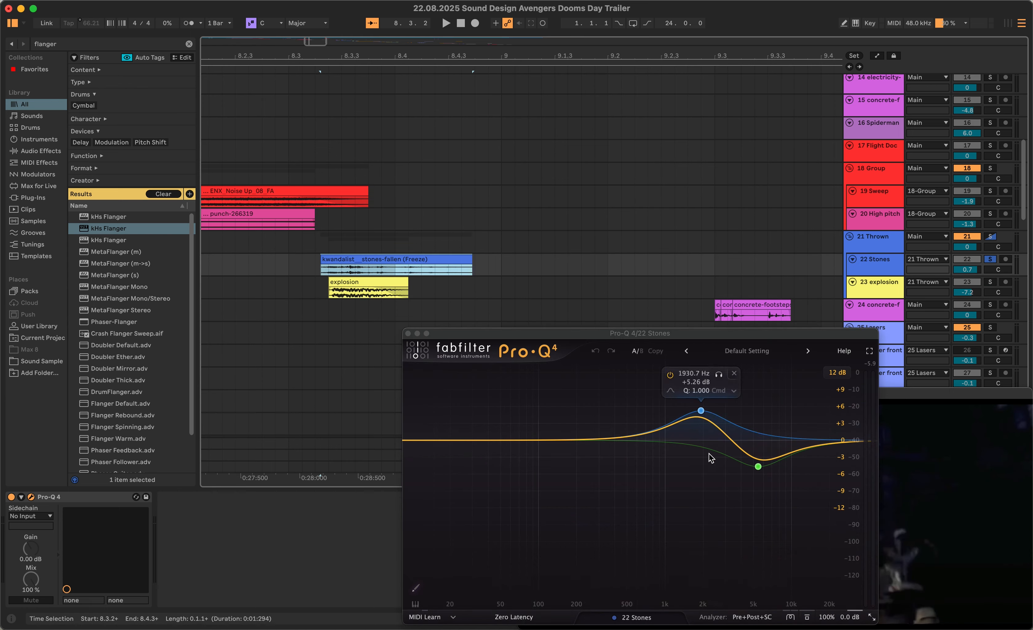
pyautogui.moveTo(768, 474)
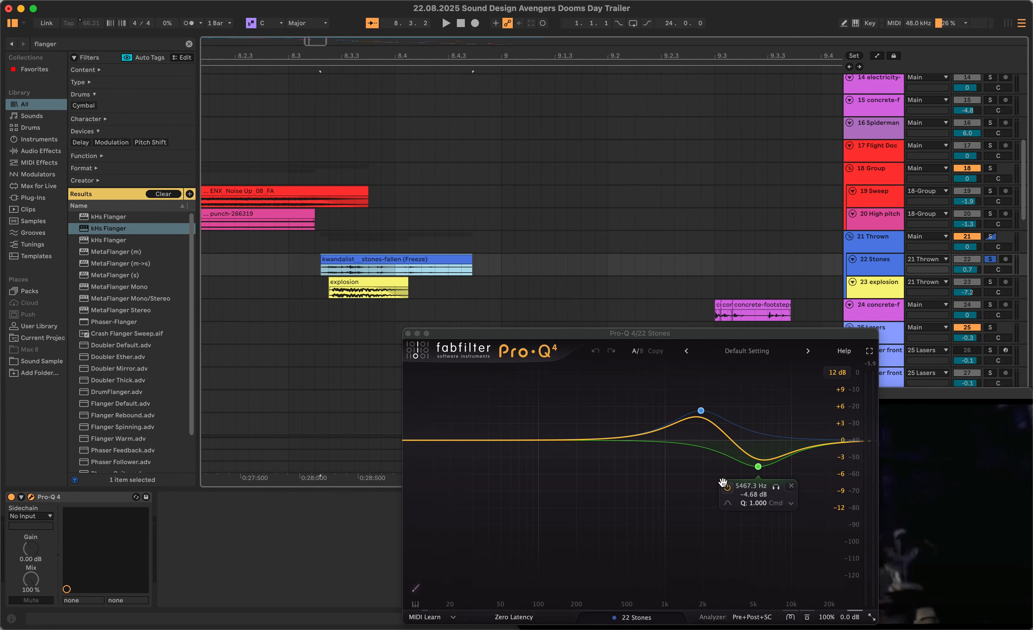
pyautogui.click(331, 278)
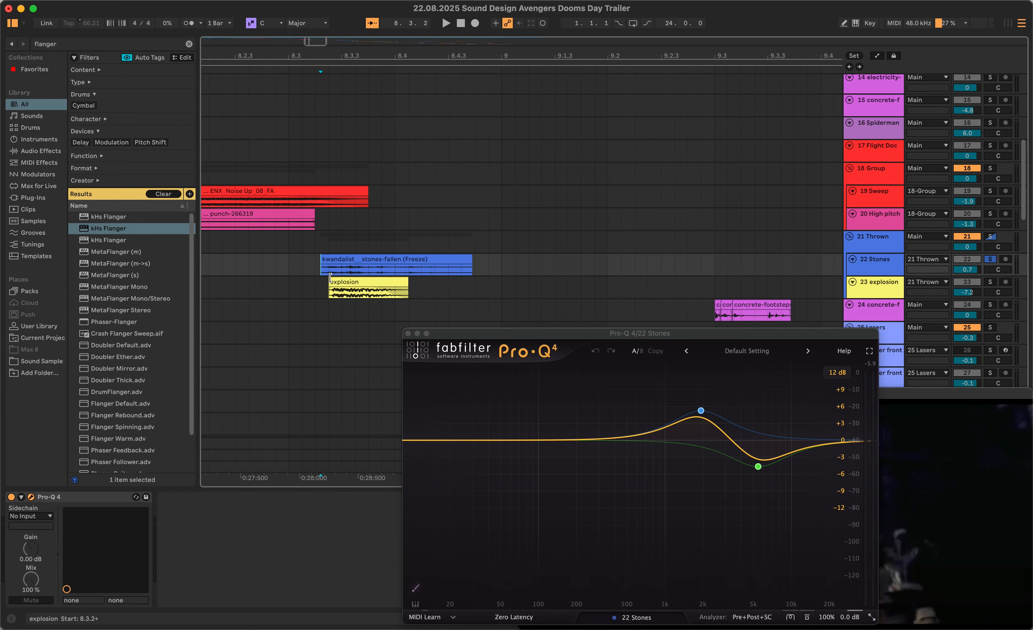
pyautogui.doubleClick(340, 269)
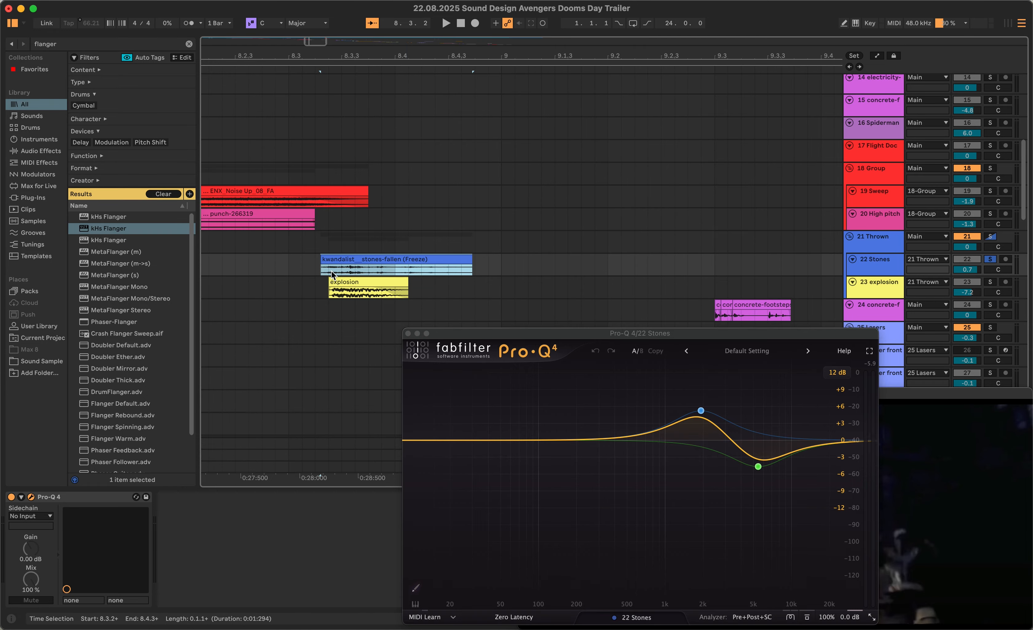
# Play the stones-fallen clip on track 22 and compare it with Pro-Q 4 switched off and back on
pyautogui.press('space')
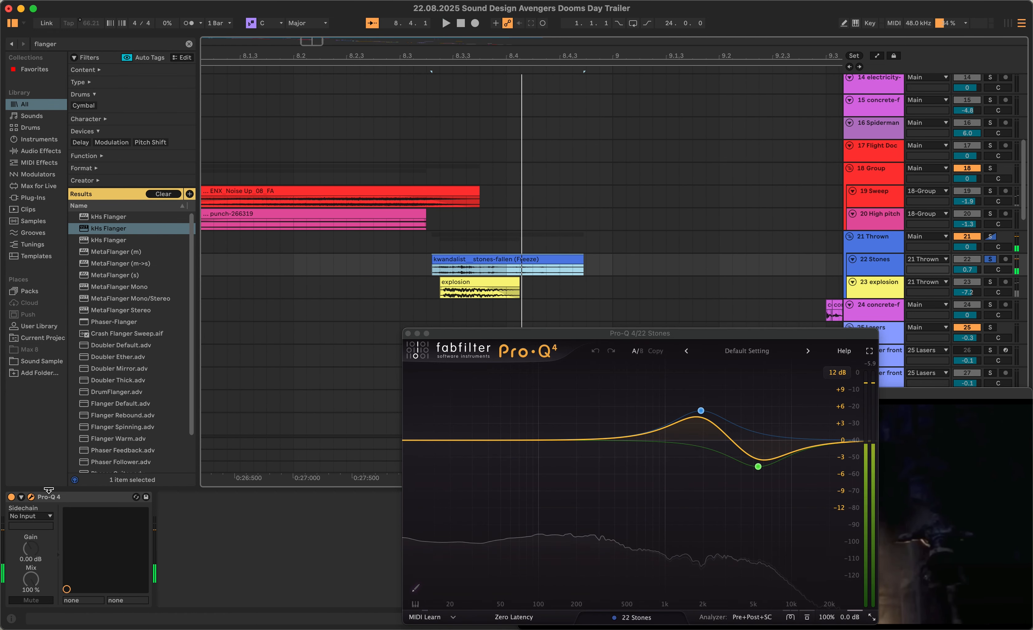
pyautogui.click(12, 498)
pyautogui.press('space')
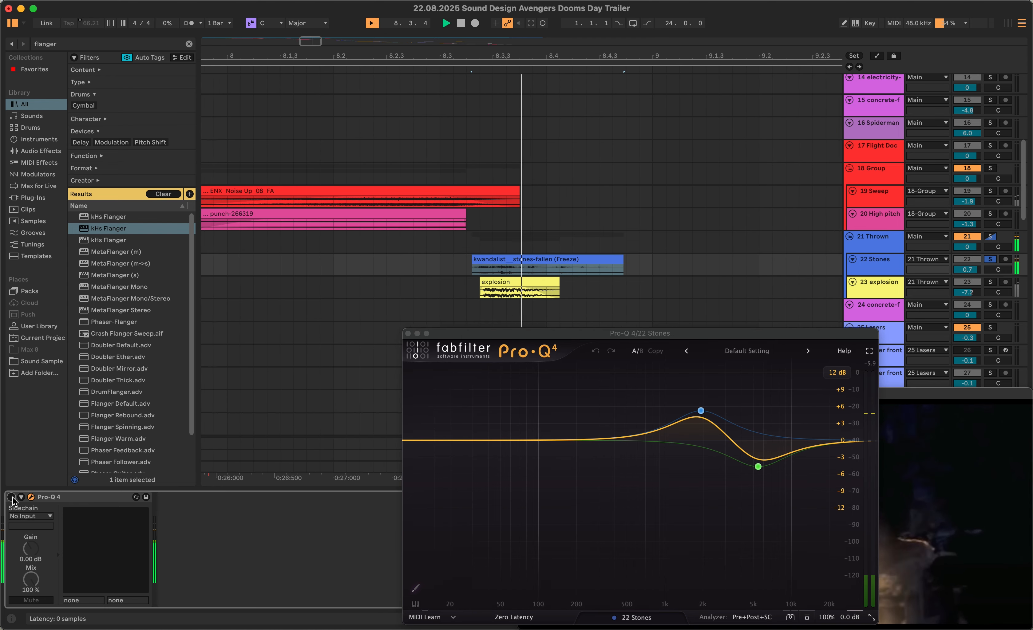
pyautogui.click(12, 499)
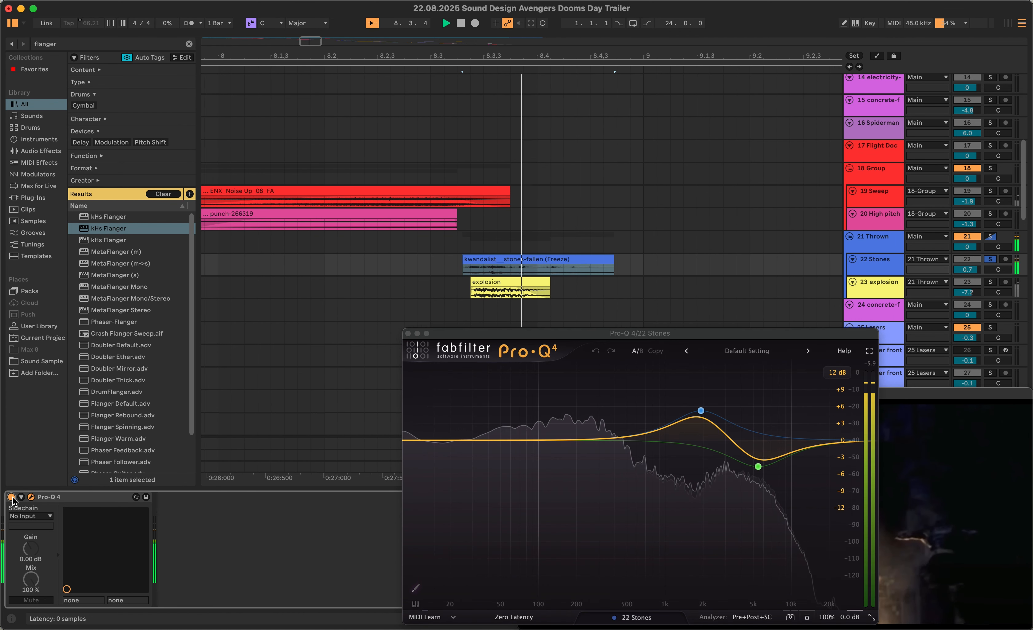
pyautogui.press('space')
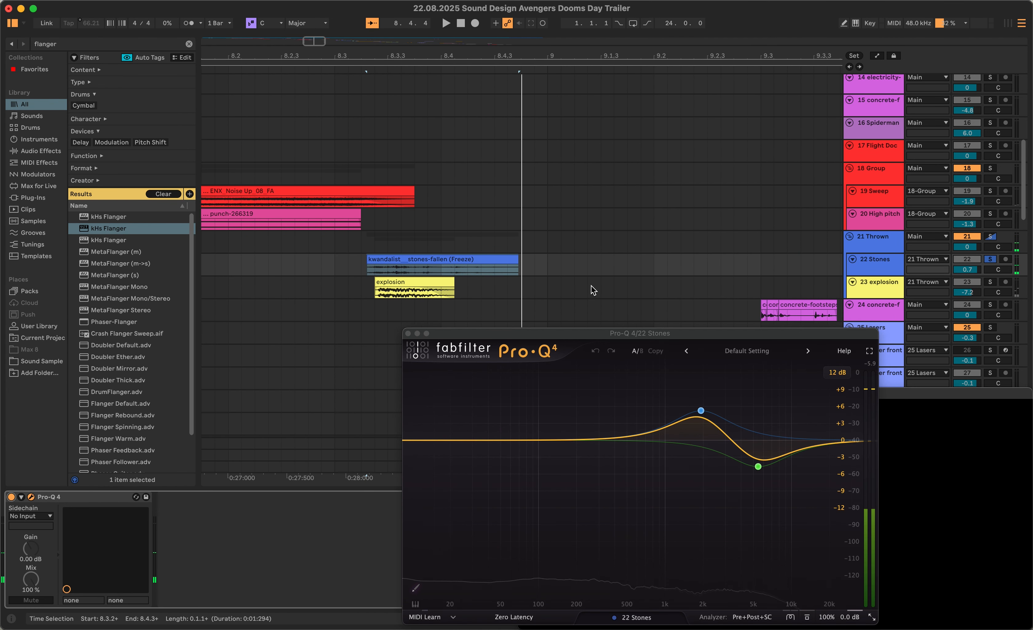
# Check the video at points between 9.2.1 and 9.3.1, leading up to the concrete-footsteps clips on track 24
pyautogui.scroll(-3, 593, 290)
pyautogui.hscroll(3, 593, 291)
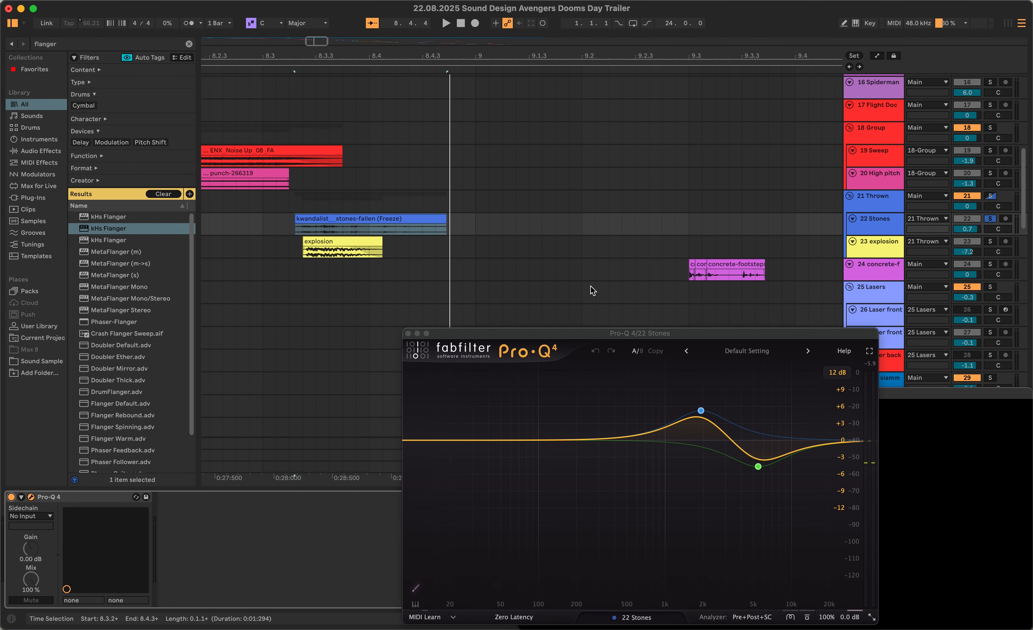
pyautogui.hscroll(1, 593, 291)
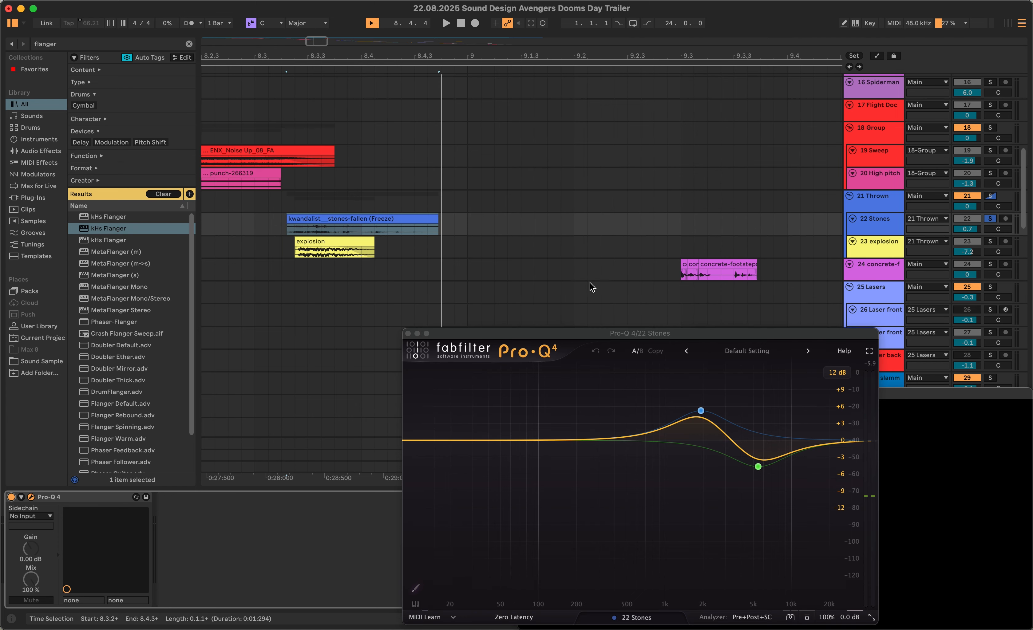
pyautogui.scroll(3, 592, 287)
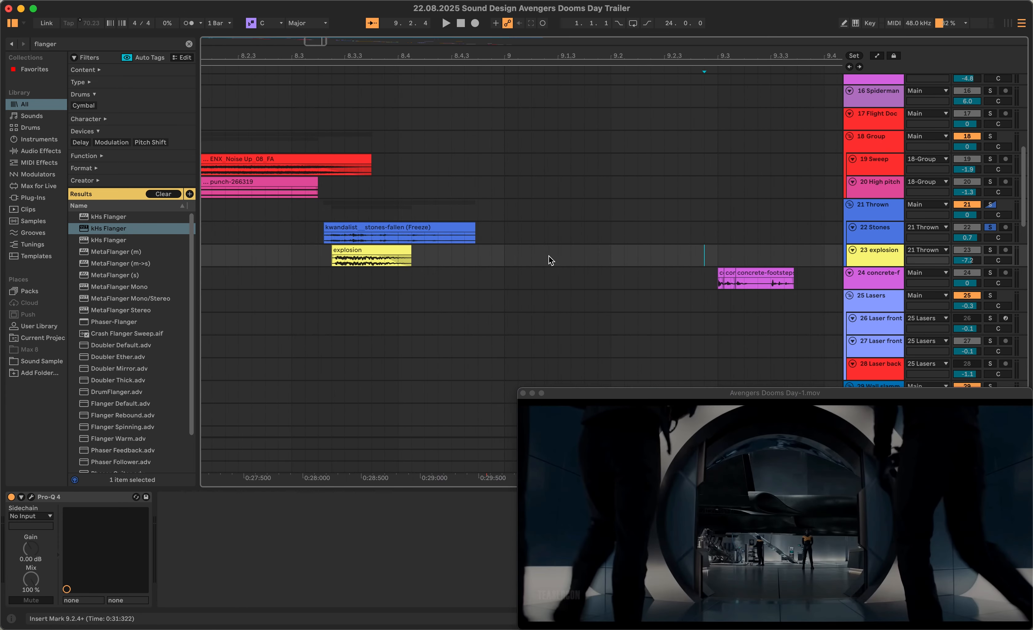
pyautogui.click(615, 258)
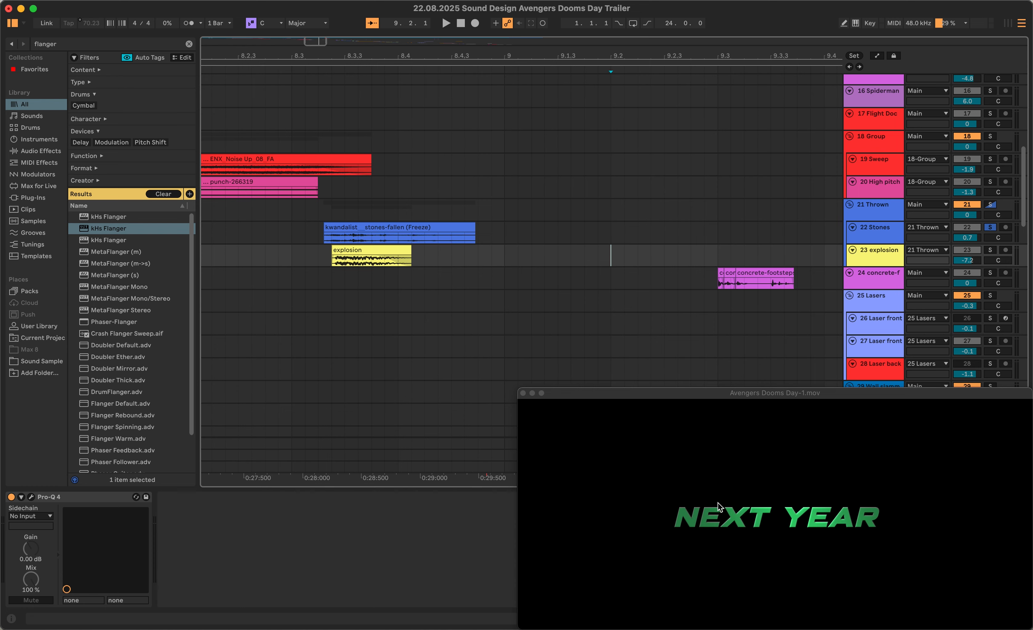
pyautogui.click(704, 259)
pyautogui.click(718, 259)
pyautogui.hscroll(5, 728, 260)
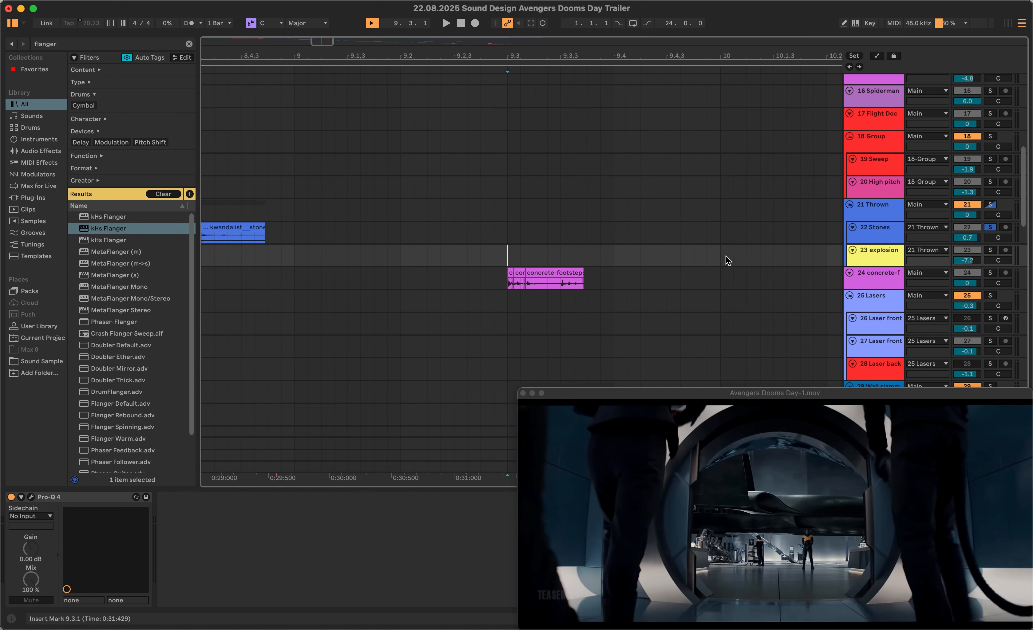
# Solo track 24 and play its concrete-footsteps clips from 9.3.1 against the video
pyautogui.click(503, 285)
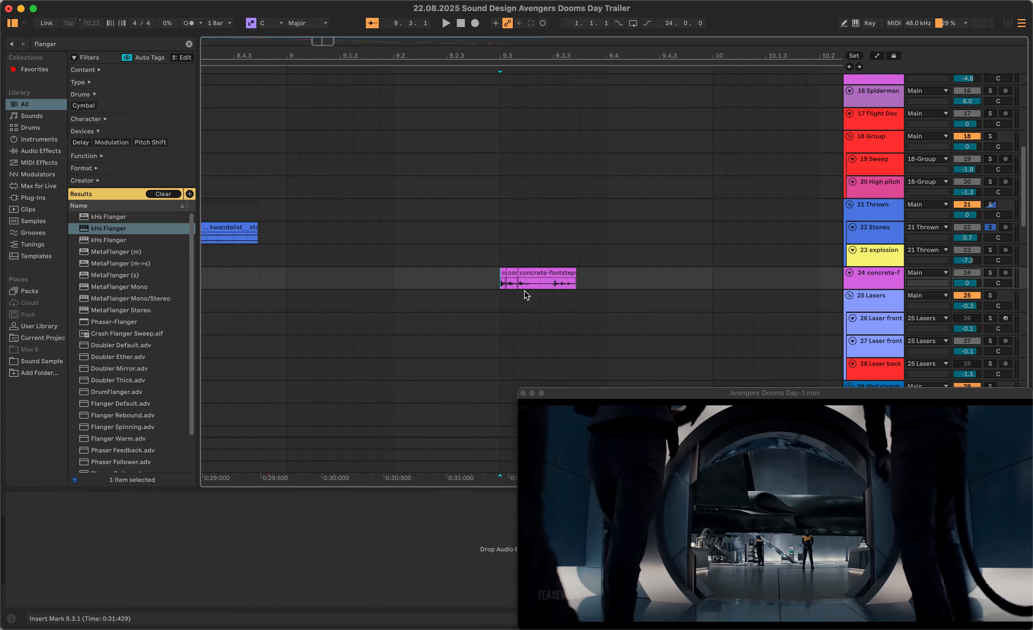
pyautogui.press('space')
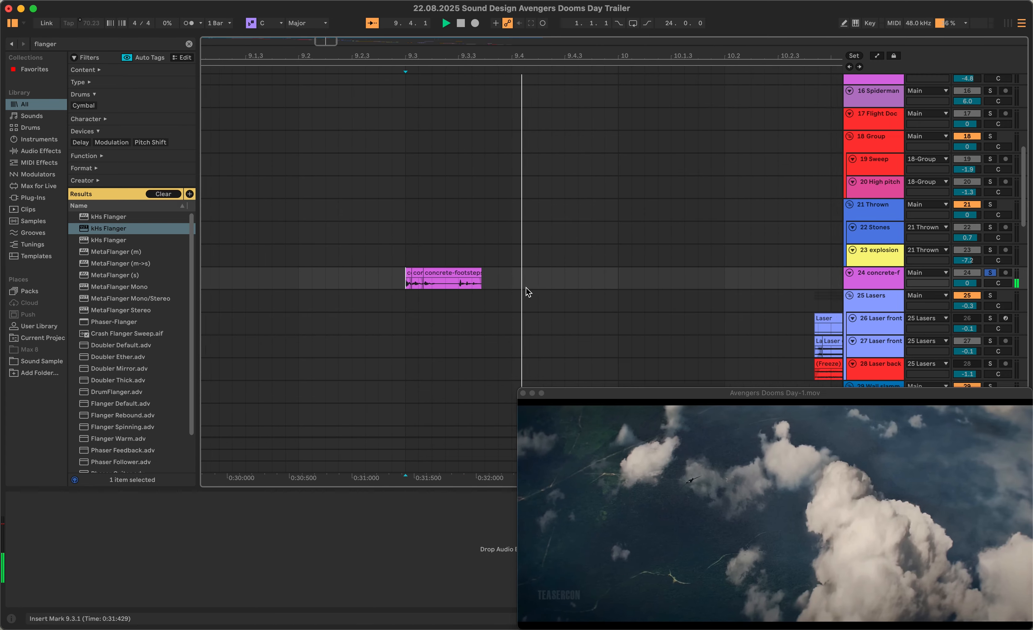
pyautogui.press('space')
# Play the video from 9.3.1 with the Soundtrack track soloed and check the layers around the Flight clip
pyautogui.scroll(-3, 545, 299)
pyautogui.scroll(1, 568, 296)
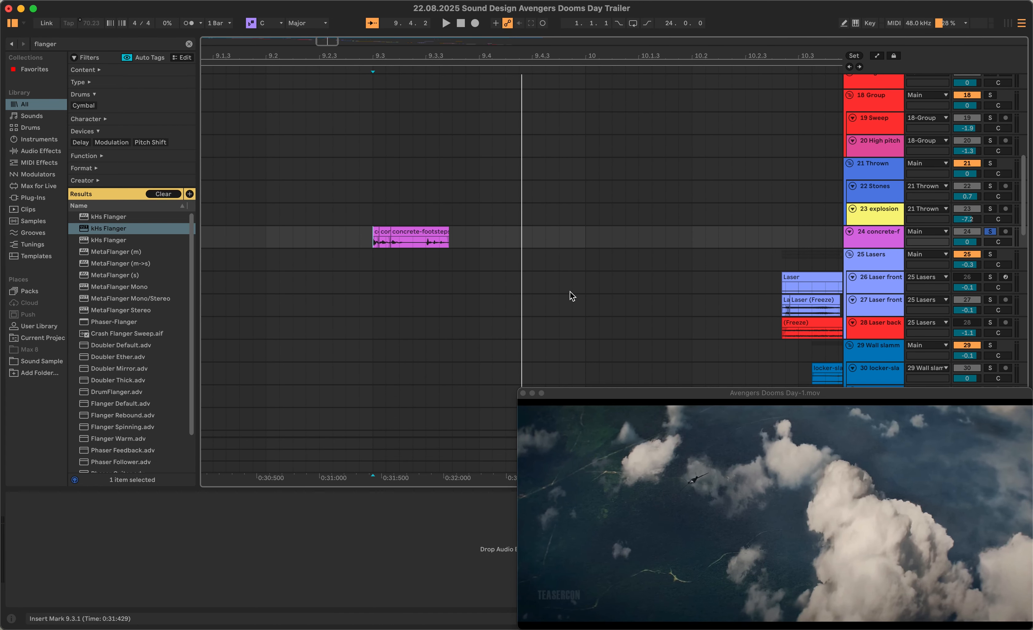
pyautogui.scroll(15, 568, 288)
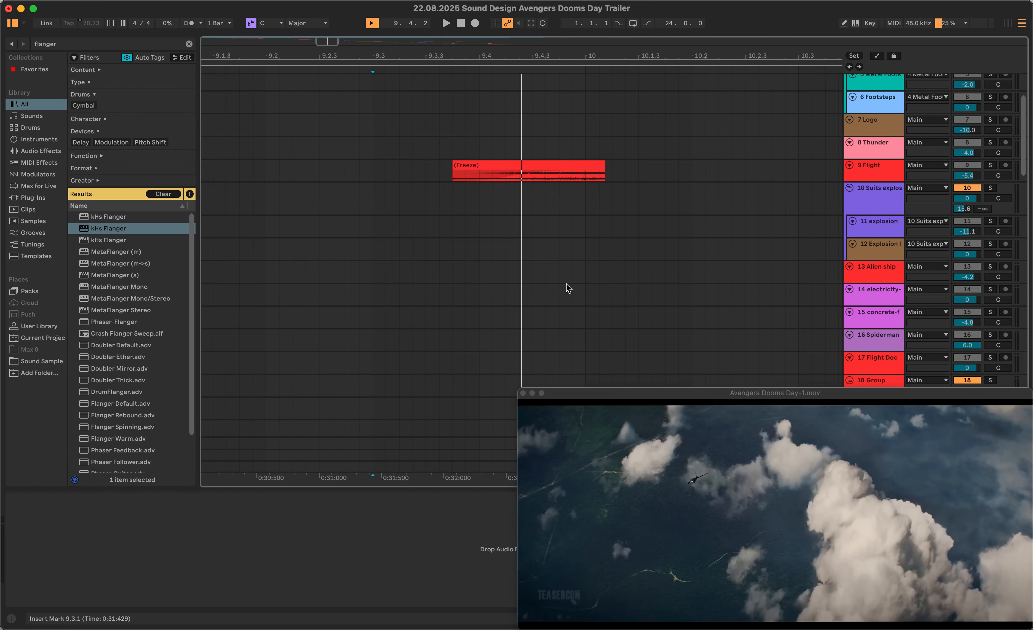
pyautogui.scroll(5, 569, 288)
pyautogui.scroll(-3, 589, 254)
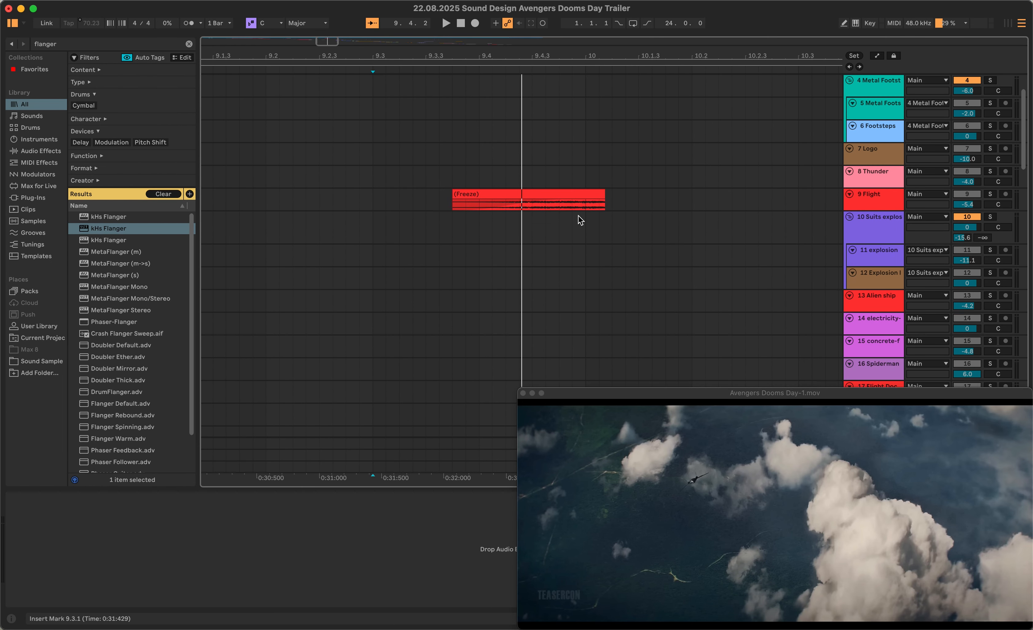
pyautogui.scroll(3, 581, 220)
pyautogui.press('space')
pyautogui.scroll(-15, 422, 196)
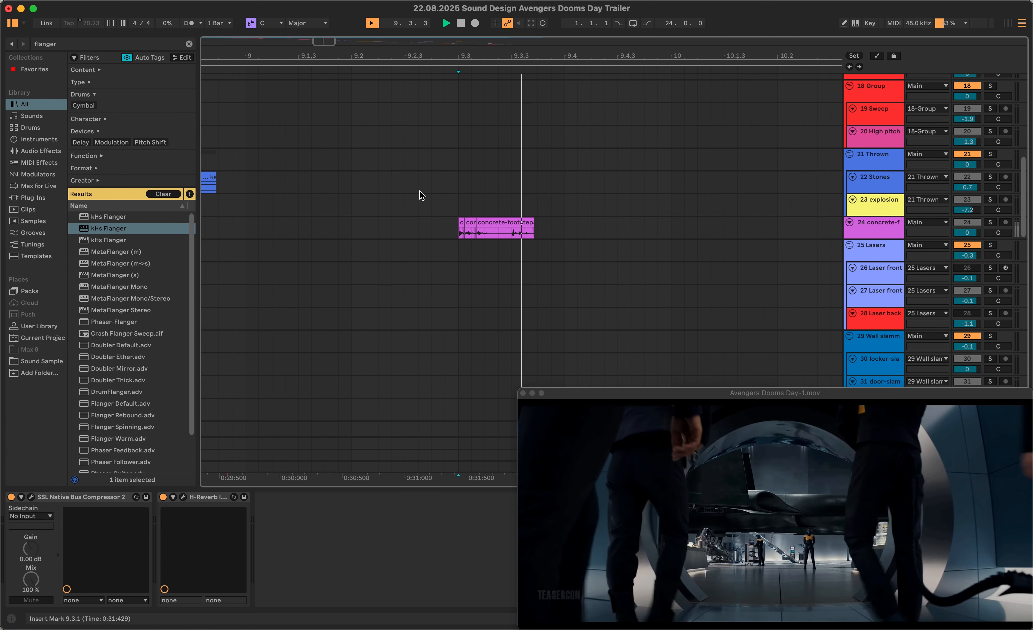
pyautogui.scroll(15, 422, 196)
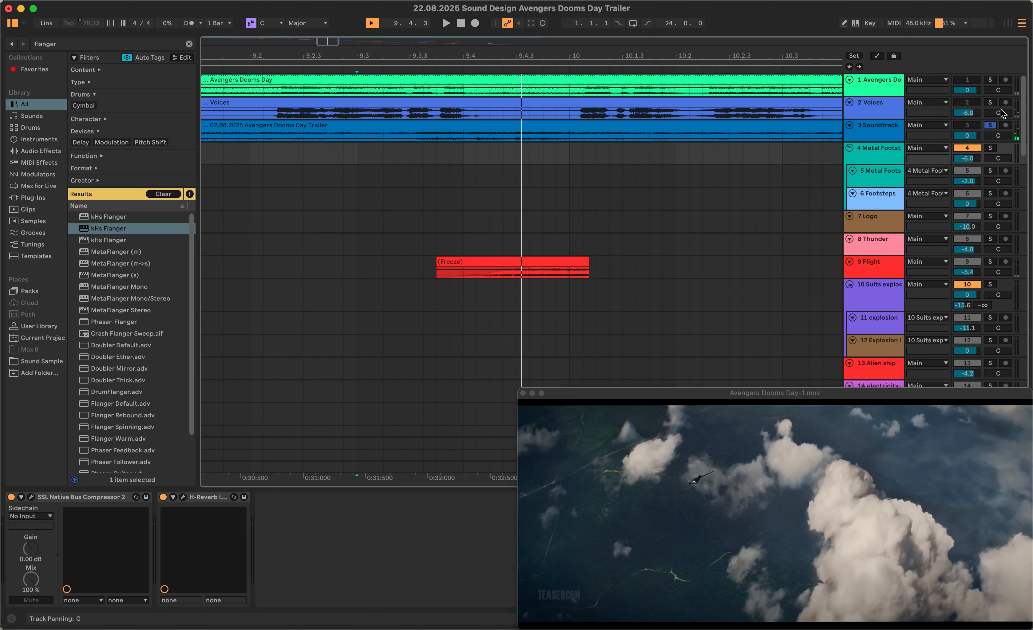
# Play the concrete-footsteps clips of track 24 again from 9.3.1 against the video
pyautogui.click(477, 224)
pyautogui.scroll(-10, 424, 219)
pyautogui.click(487, 260)
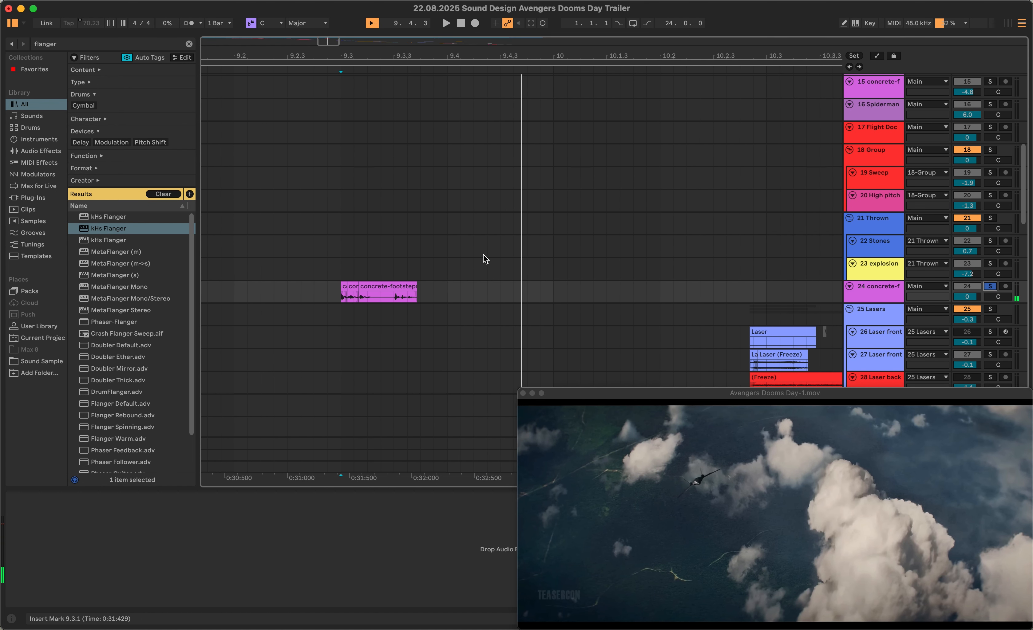
pyautogui.press('space')
pyautogui.press('space')
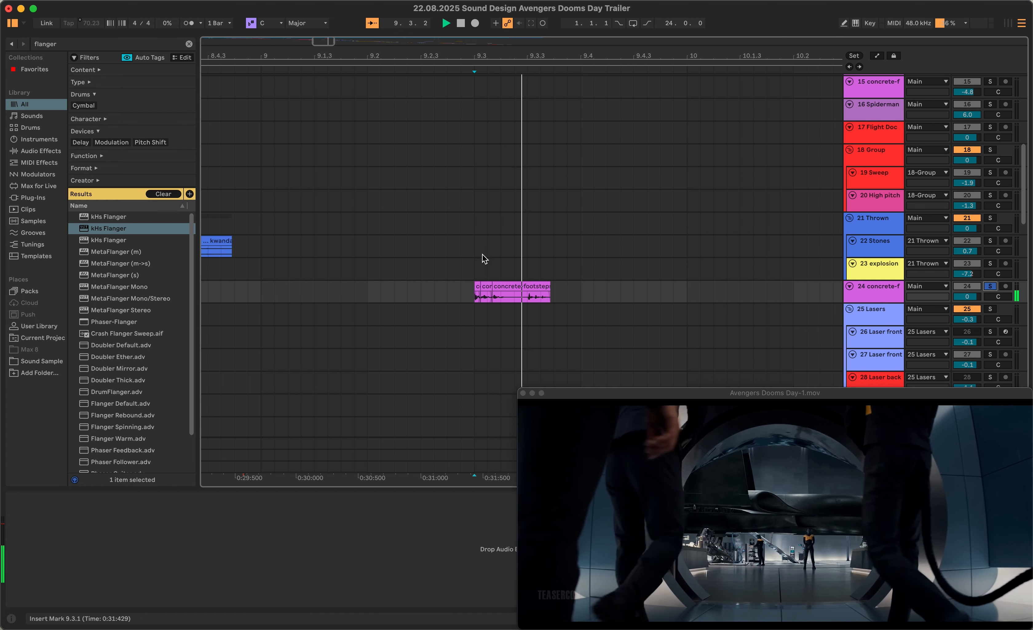
# Clear the solos on the Voices, Soundtrack and concrete-footsteps tracks
pyautogui.scroll(10, 482, 258)
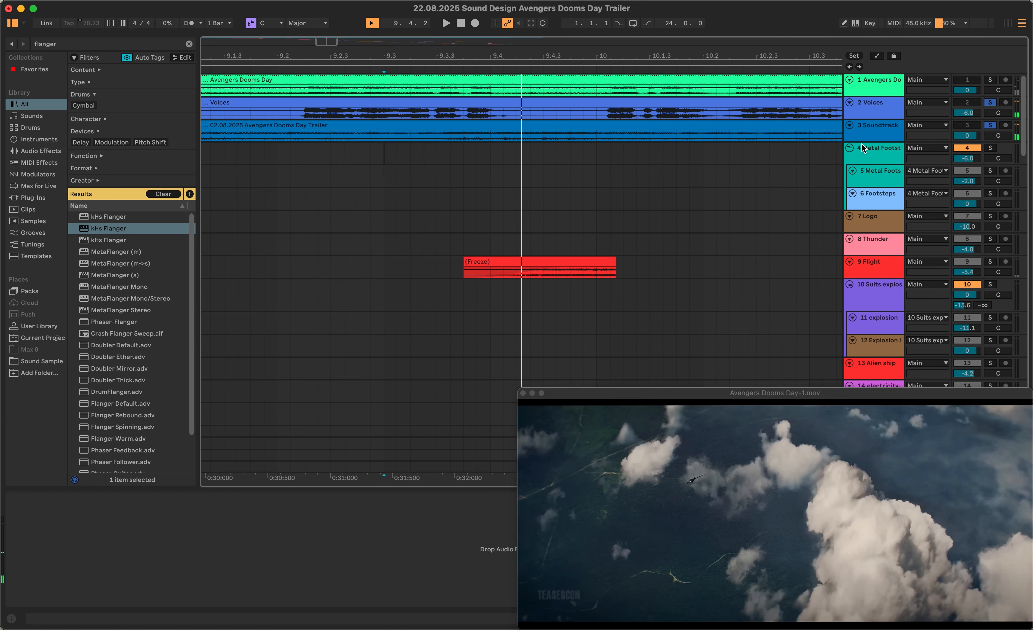
pyautogui.click(991, 102)
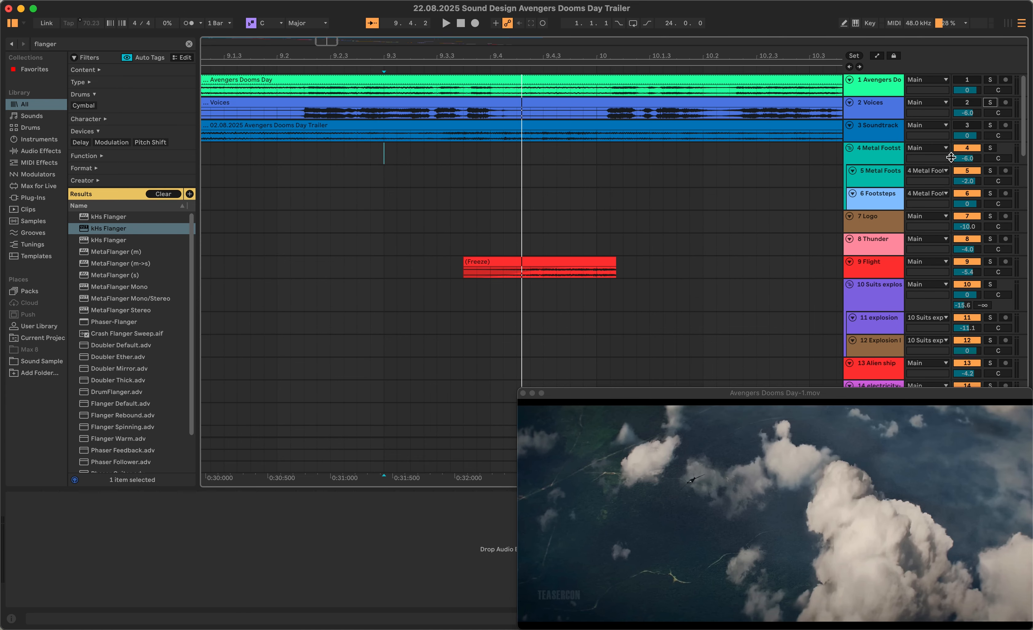
pyautogui.scroll(-12, 704, 281)
pyautogui.click(991, 210)
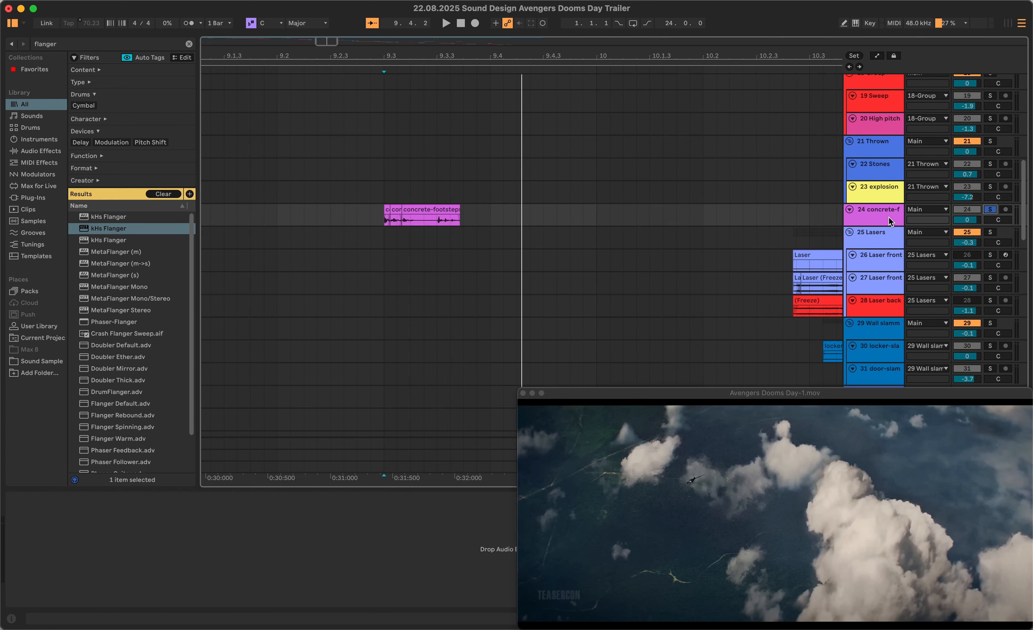
pyautogui.click(990, 210)
# Solo track 9 Flight and play its frozen thunder clip from 9.3.4 against the video
pyautogui.scroll(12, 910, 221)
pyautogui.click(556, 172)
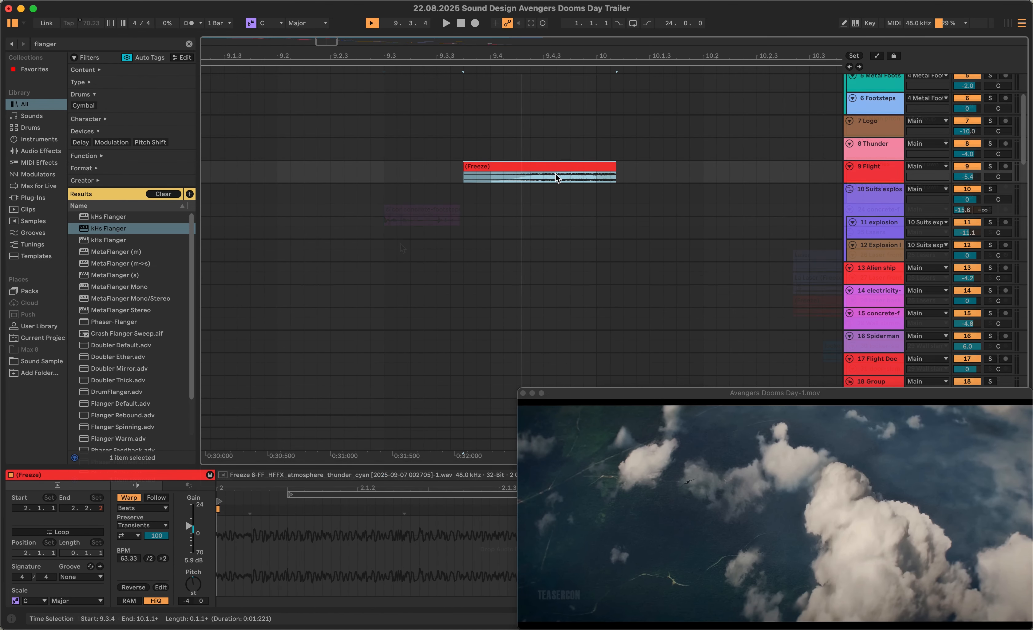
pyautogui.click(482, 178)
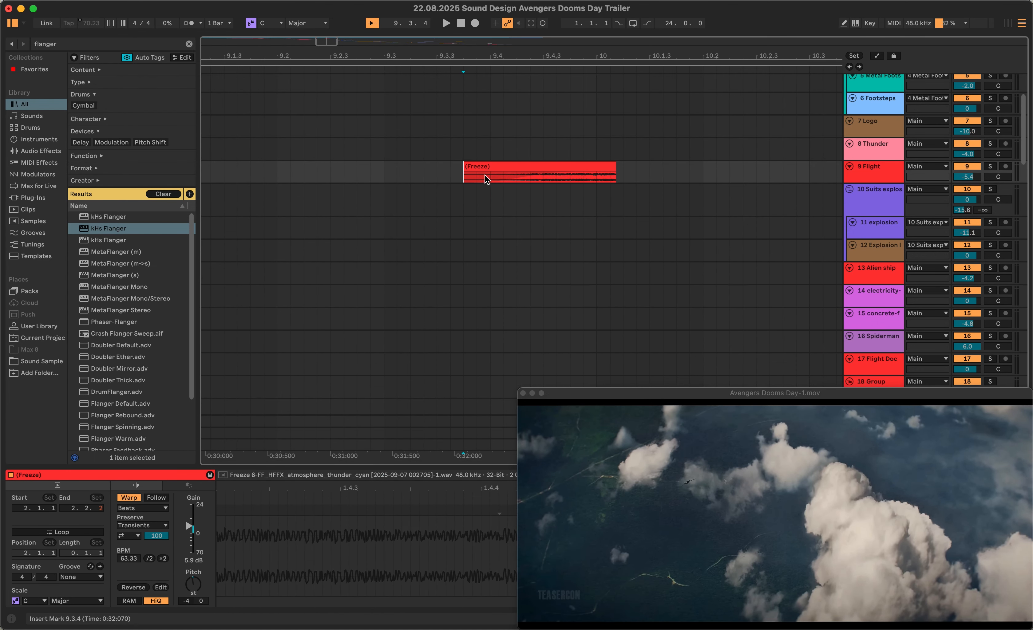
pyautogui.click(989, 171)
pyautogui.press('space')
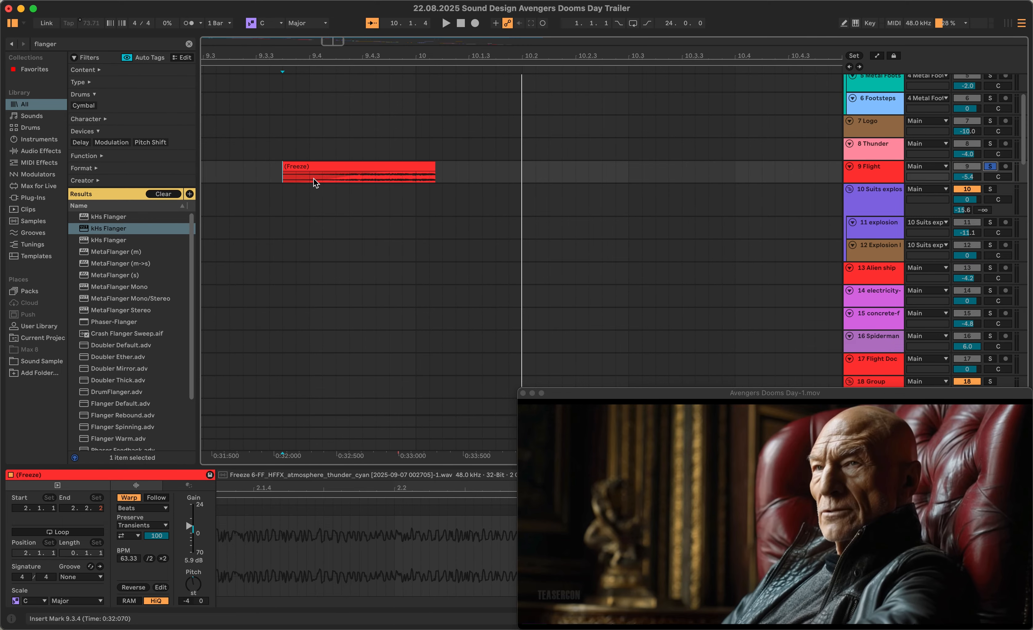
pyautogui.press('space')
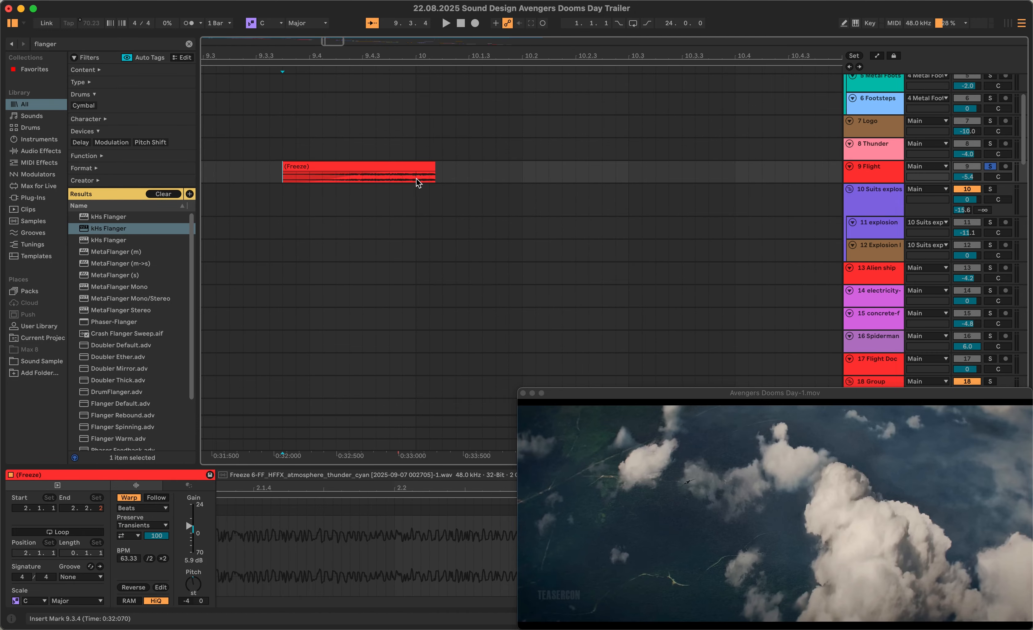
pyautogui.press('space')
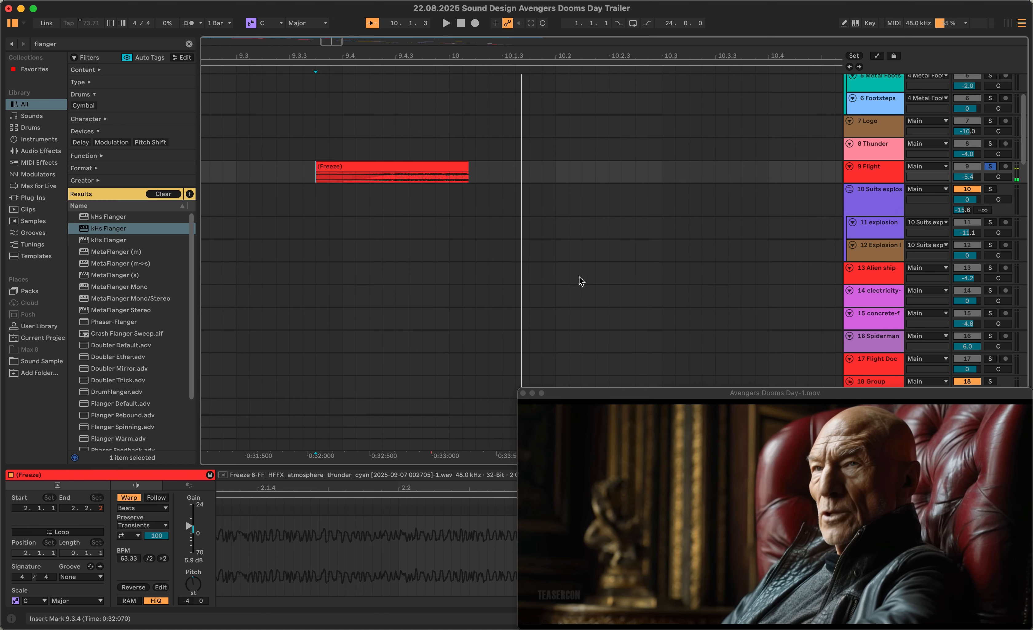
# Set the playback start at the first Laser clip of track 26, at 10.2.4, and solo the 25 Lasers group
pyautogui.scroll(-10, 581, 282)
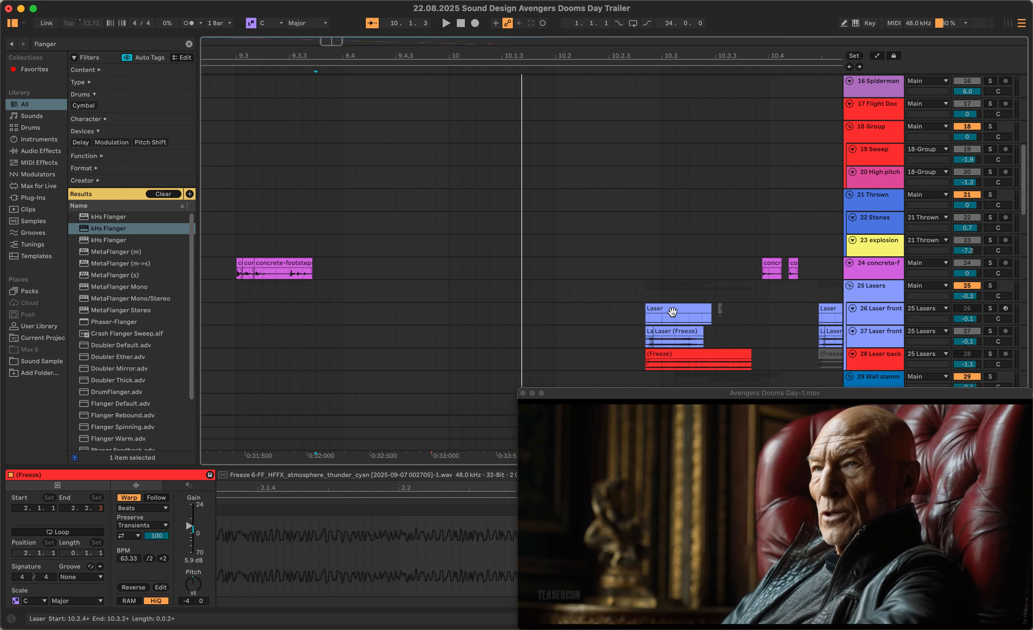
pyautogui.click(639, 315)
pyautogui.scroll(13, 641, 313)
pyautogui.scroll(-10, 641, 313)
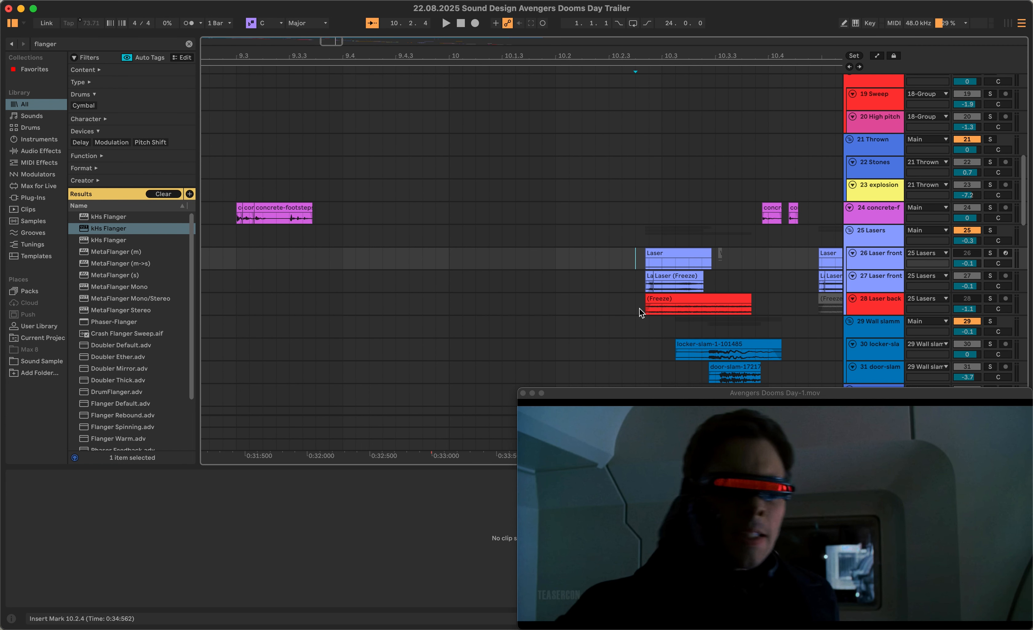
pyautogui.hscroll(5, 641, 313)
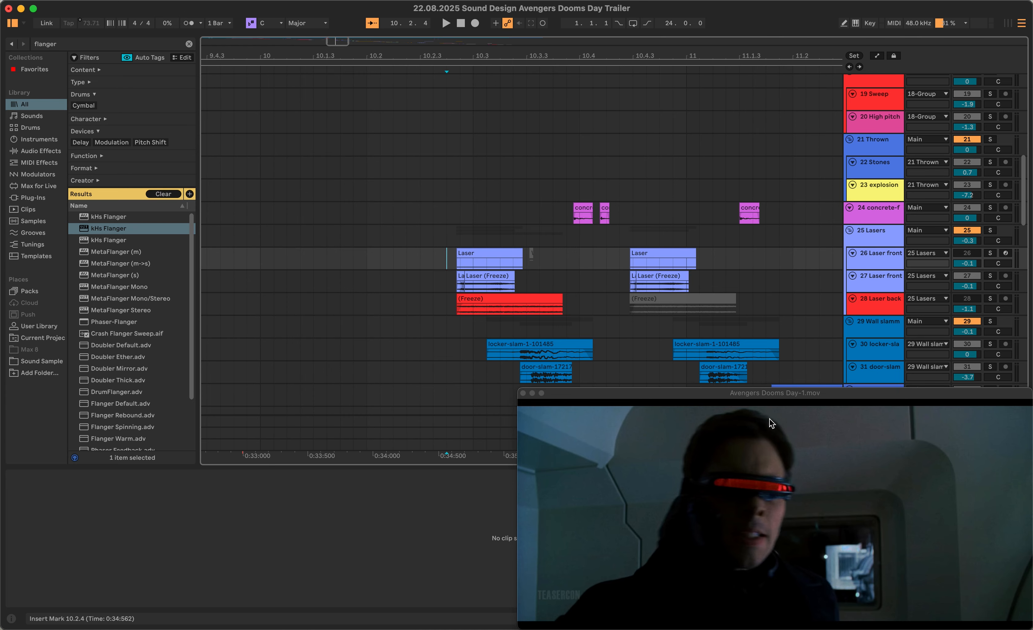
pyautogui.click(457, 266)
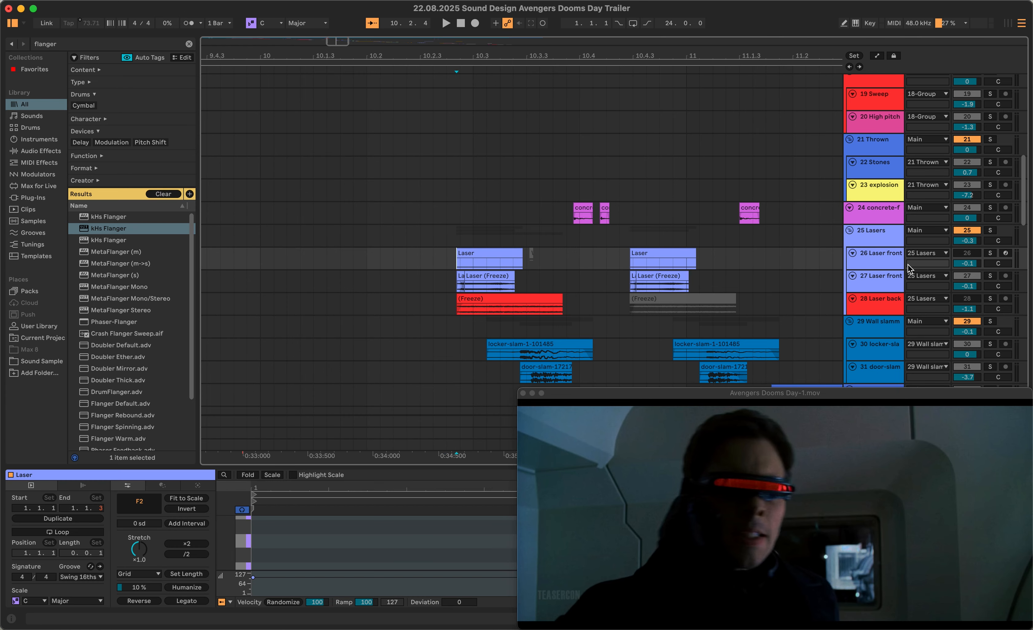
pyautogui.click(906, 239)
pyautogui.click(989, 233)
# Hide the video window and open the Serum instrument of track 26 Laser front
pyautogui.click(886, 265)
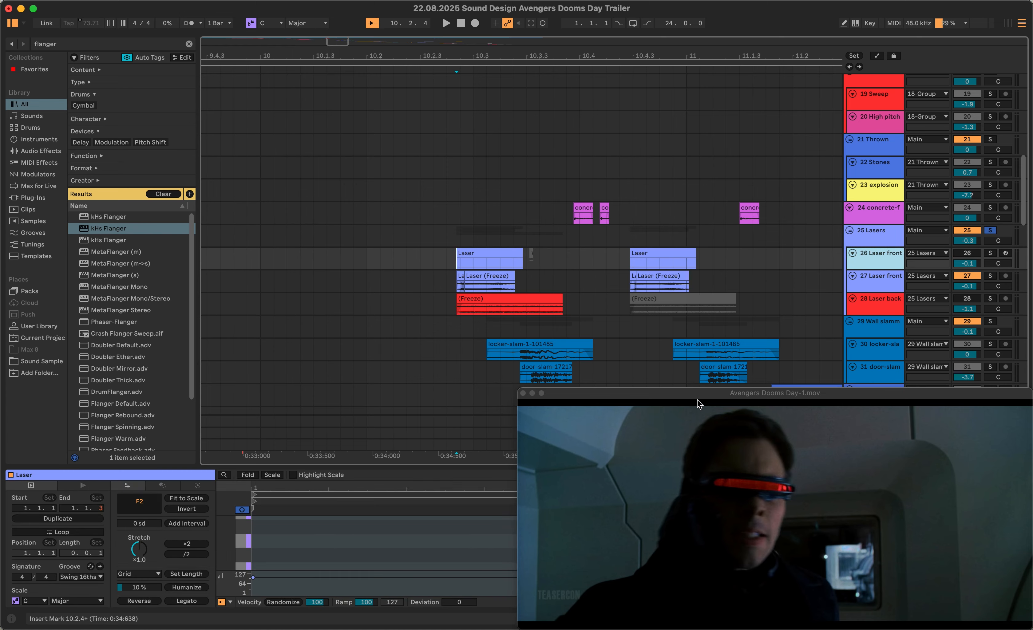
pyautogui.click(533, 395)
pyautogui.hotkey('shift', 'Tab')
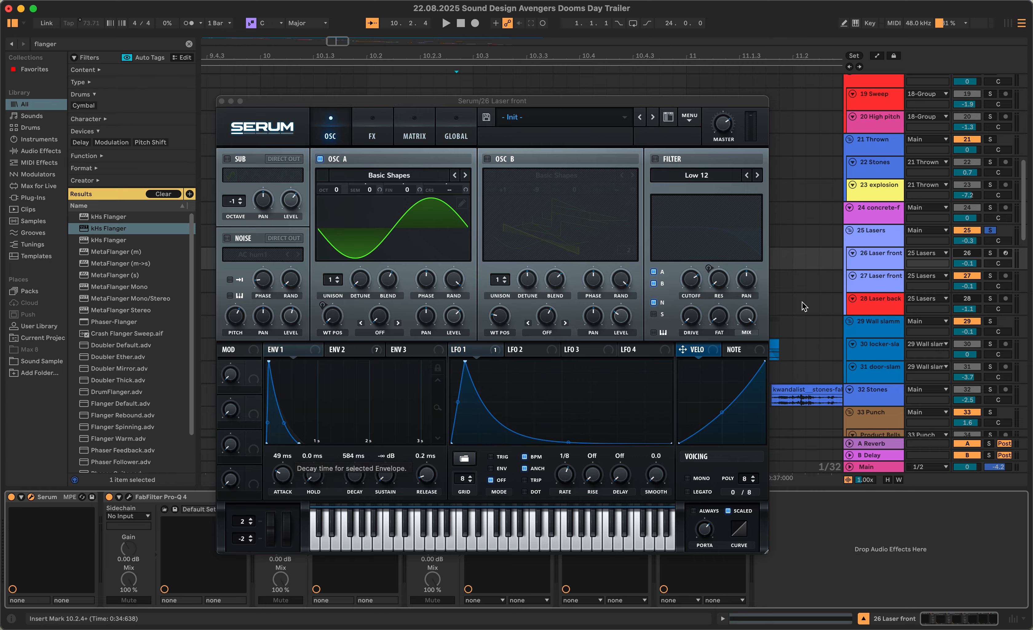
# Solo track 26 Laser front and play its first Laser clip
pyautogui.click(991, 254)
pyautogui.press('space')
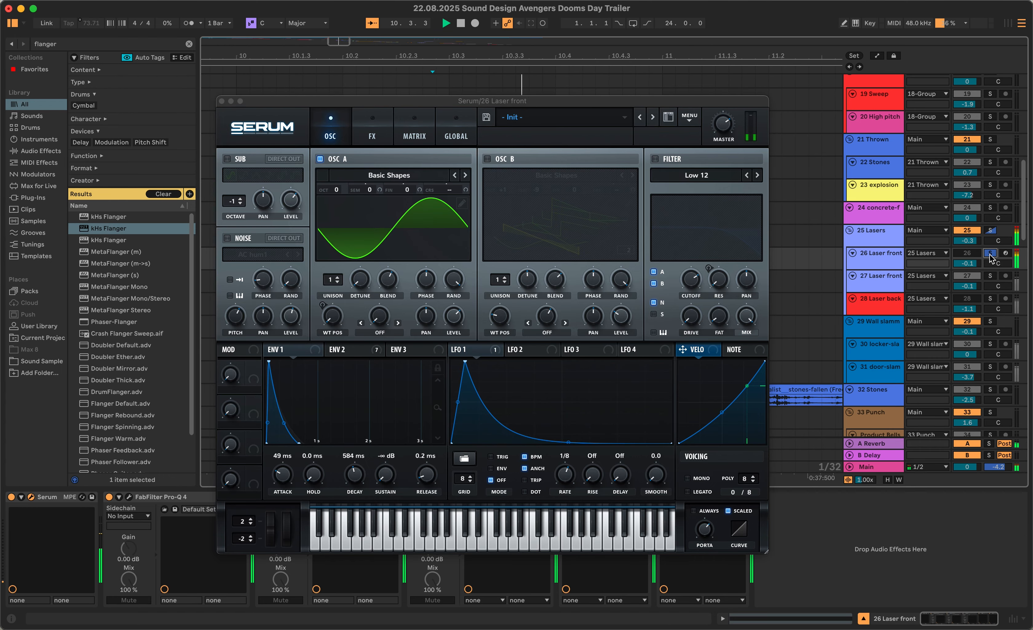
pyautogui.press('space')
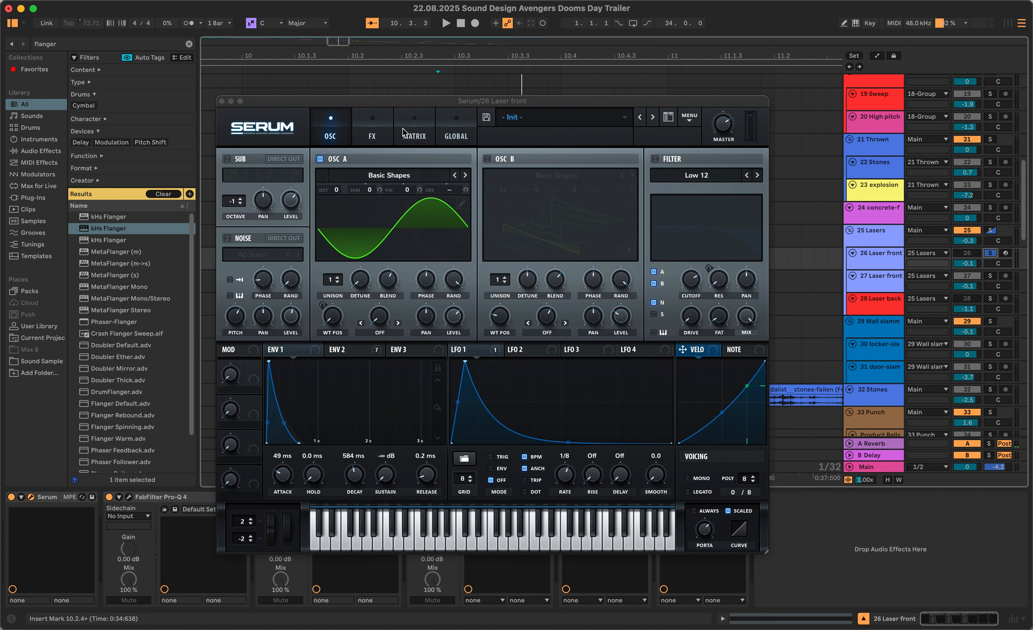
# Inspect Serum's effects and compare the laser sound with the compressor's multiband mode off and back on
pyautogui.click(383, 133)
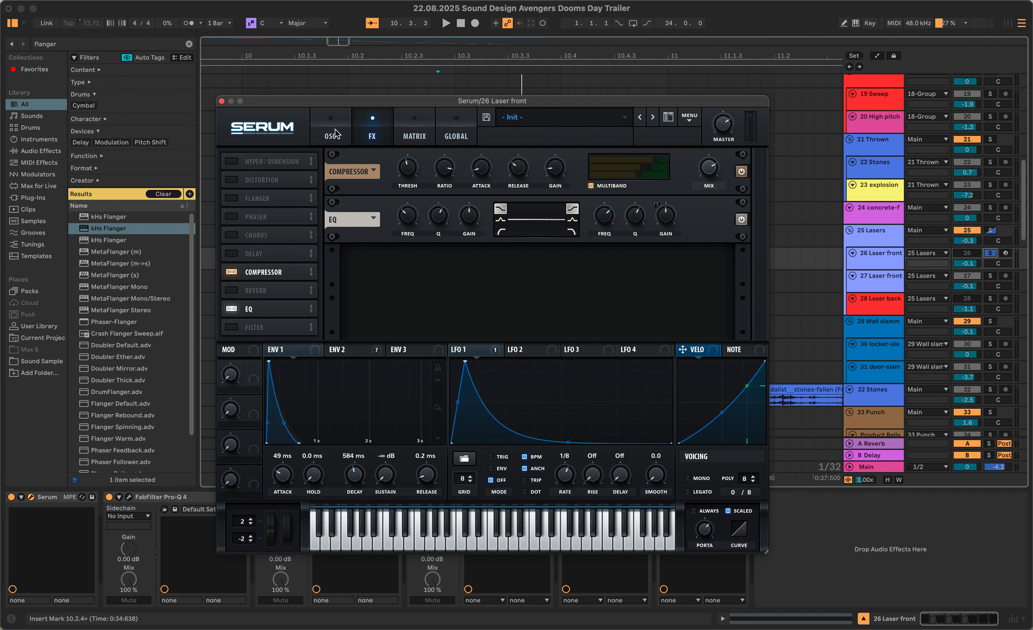
pyautogui.click(335, 133)
pyautogui.click(368, 132)
pyautogui.click(592, 187)
pyautogui.press('space')
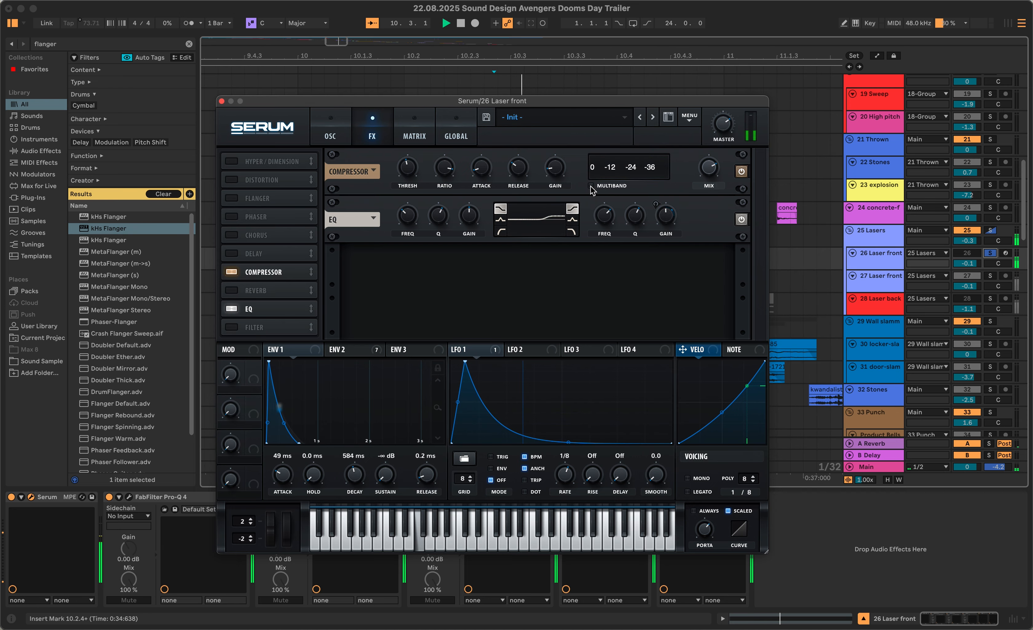
pyautogui.click(592, 187)
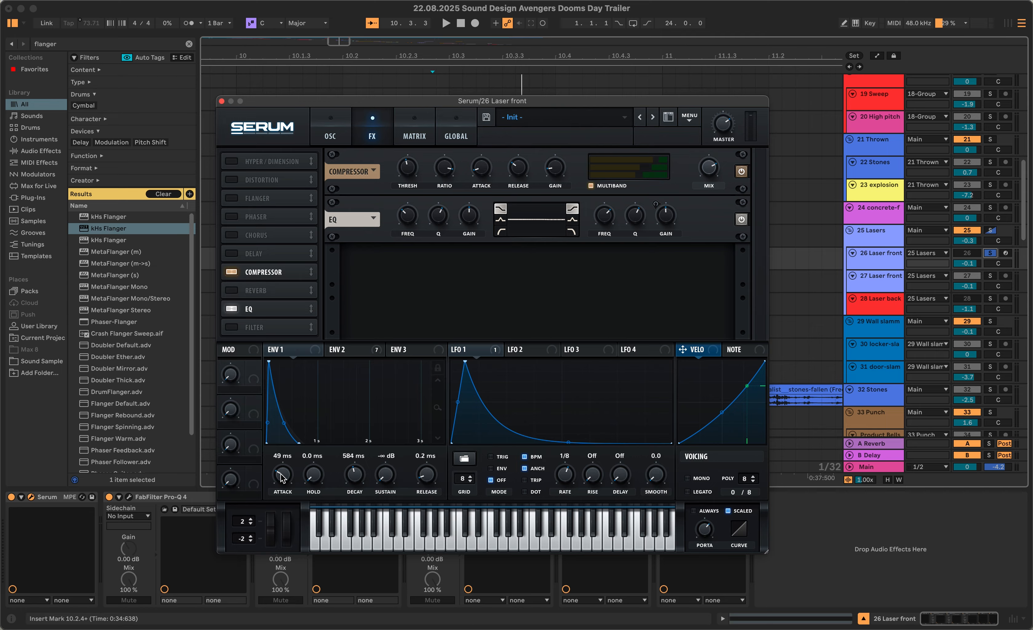
# Try the laser with Serum's Env 1 attack at 0.0 ms and lower track 26's volume to -15.4 dB
pyautogui.moveTo(280, 477)
pyautogui.mouseDown()
pyautogui.moveTo(284, 511)
pyautogui.moveTo(282, 456)
pyautogui.moveTo(283, 493)
pyautogui.mouseUp()
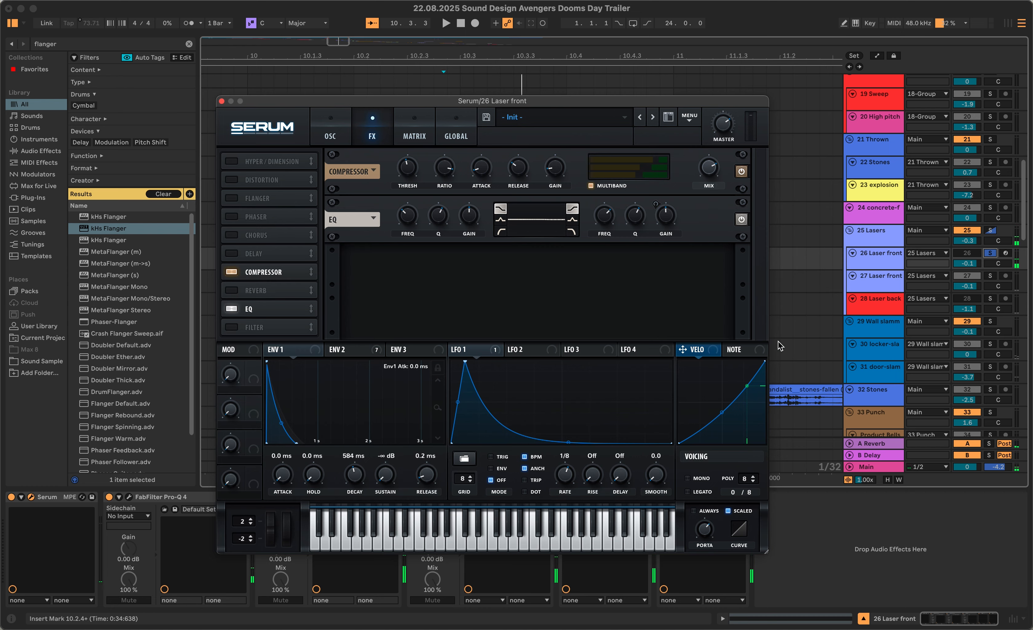
pyautogui.moveTo(975, 264); pyautogui.dragTo(976, 314)
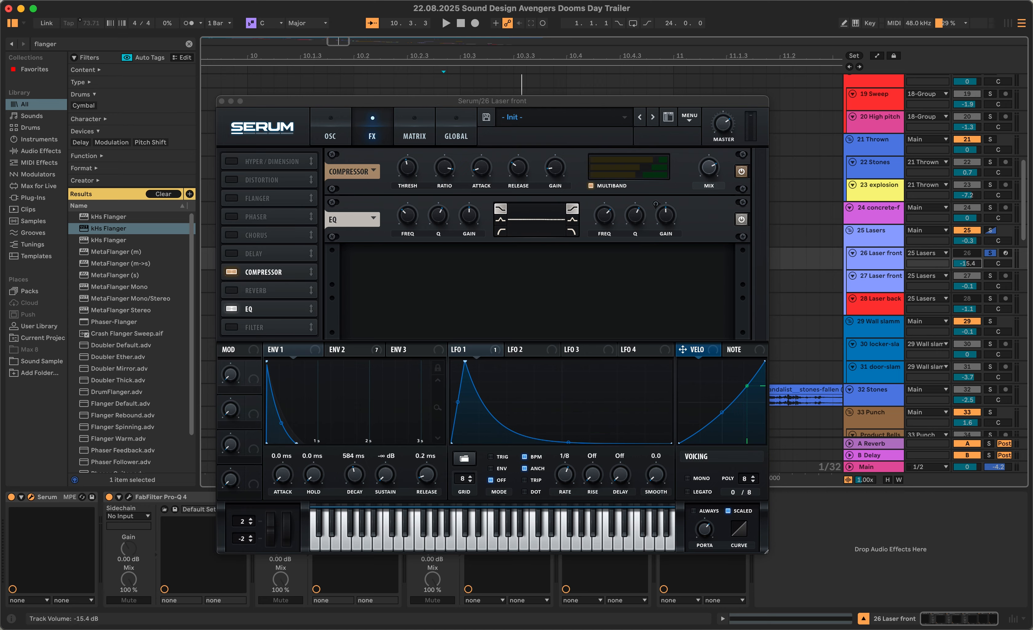
# Set Serum's Env 1 attack to 48 ms and track 26's volume to -4.7 dB
pyautogui.click(284, 481)
pyautogui.scroll(5, 284, 480)
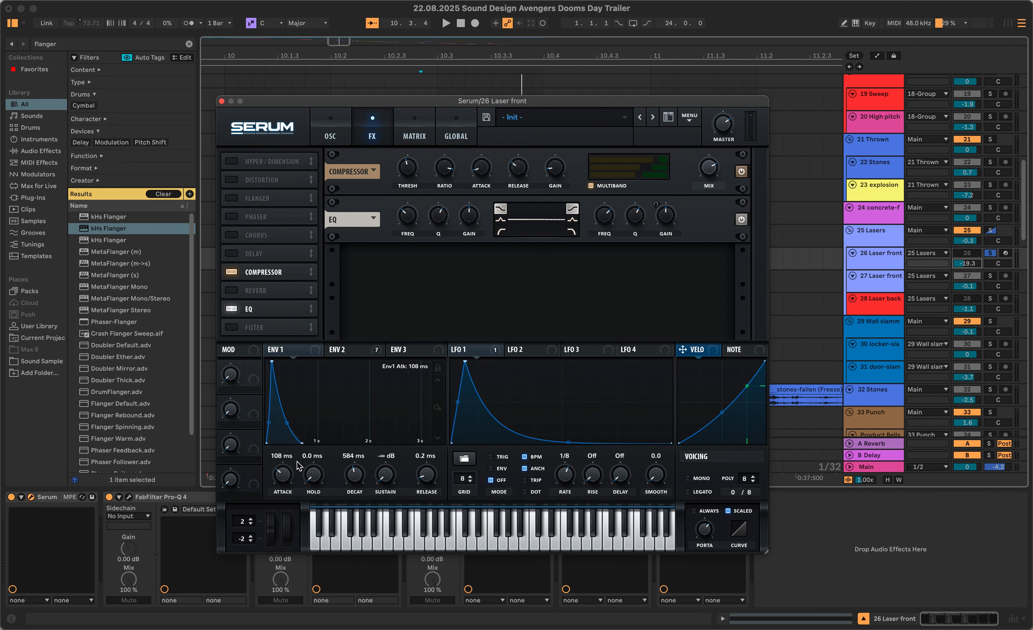
pyautogui.scroll(3, 281, 484)
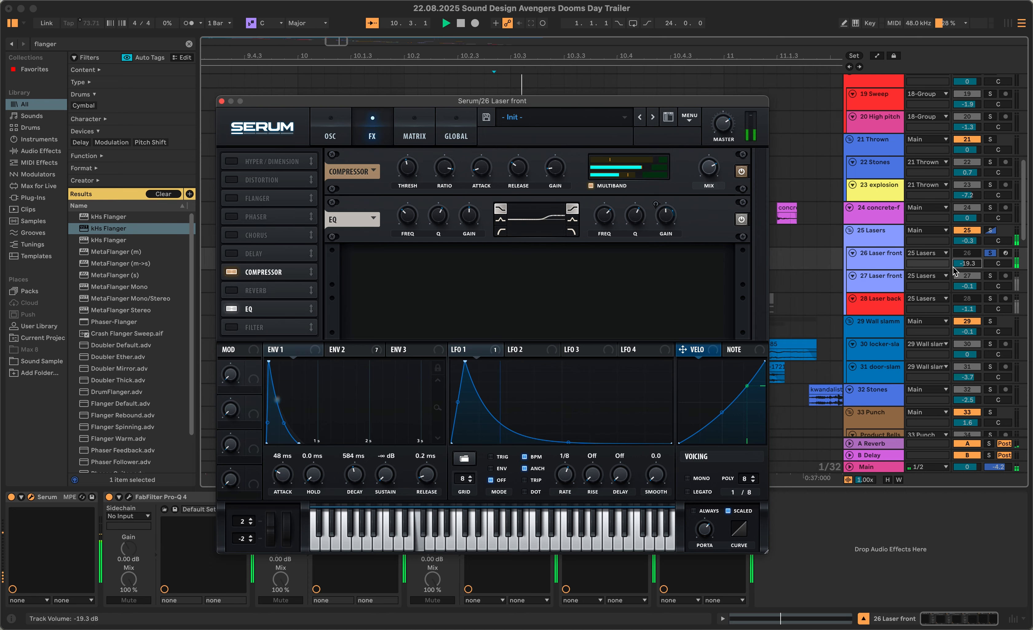
pyautogui.hscroll(2, 806, 374)
pyautogui.moveTo(970, 267); pyautogui.dragTo(970, 235)
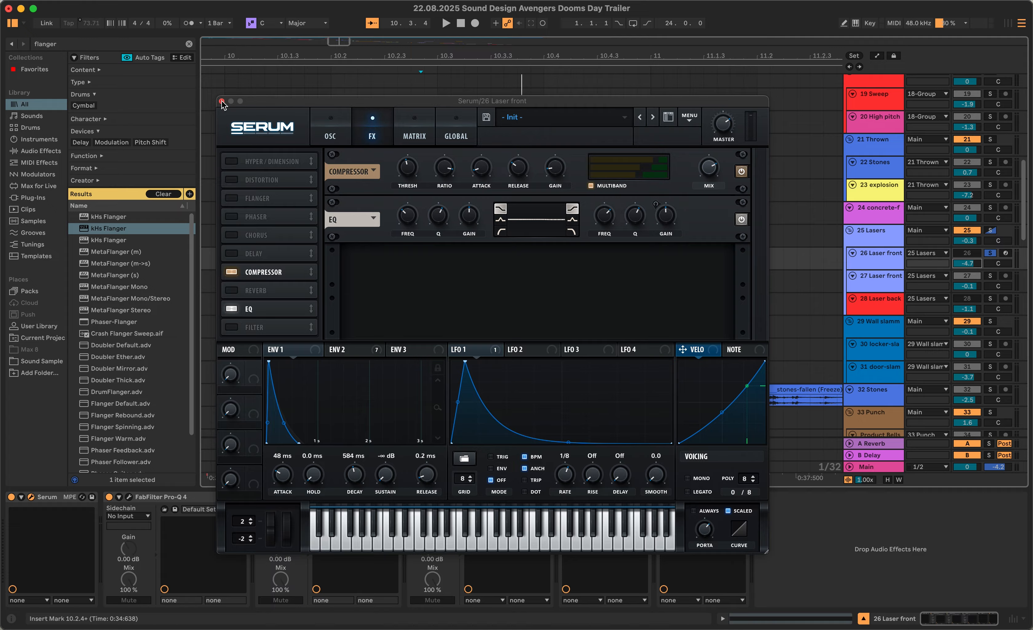
# Compare the laser sound with all LFO 1 destinations in Serum bypassed and activated again
pyautogui.click(326, 133)
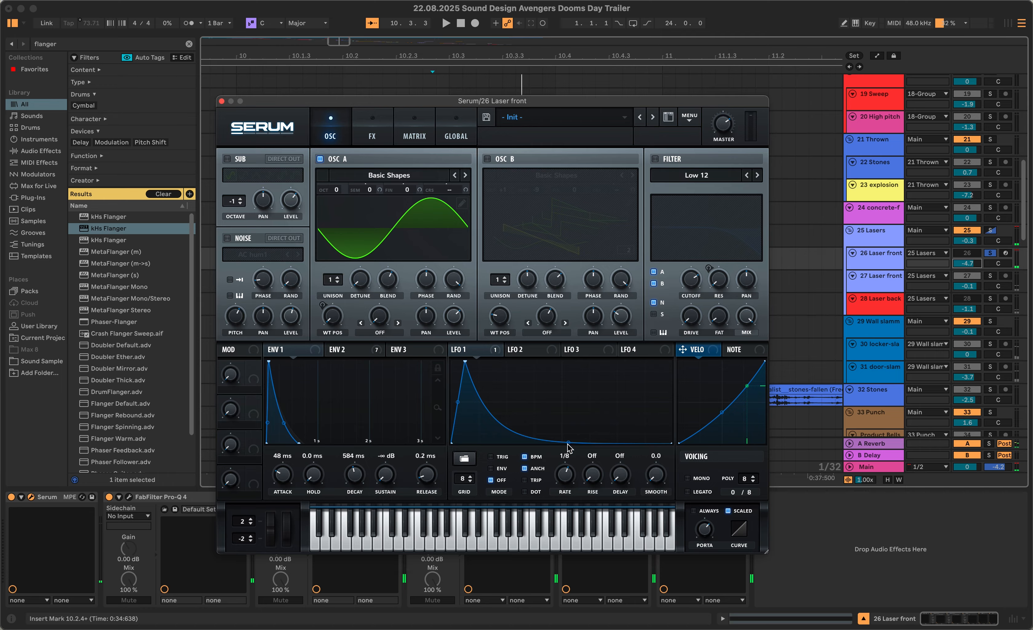
pyautogui.rightClick(486, 357)
pyautogui.click(518, 386)
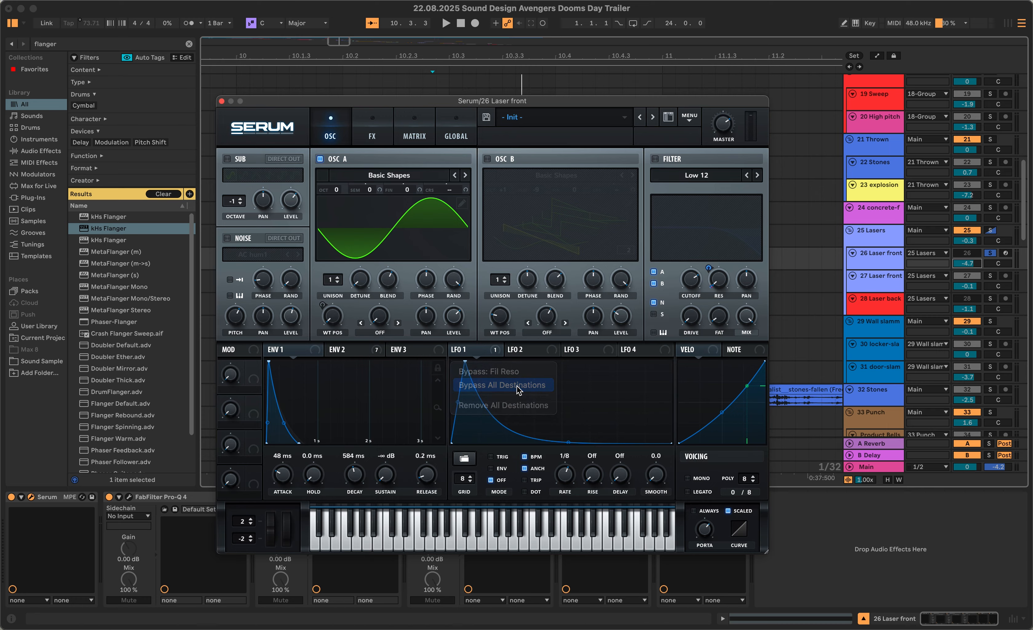
pyautogui.rightClick(477, 353)
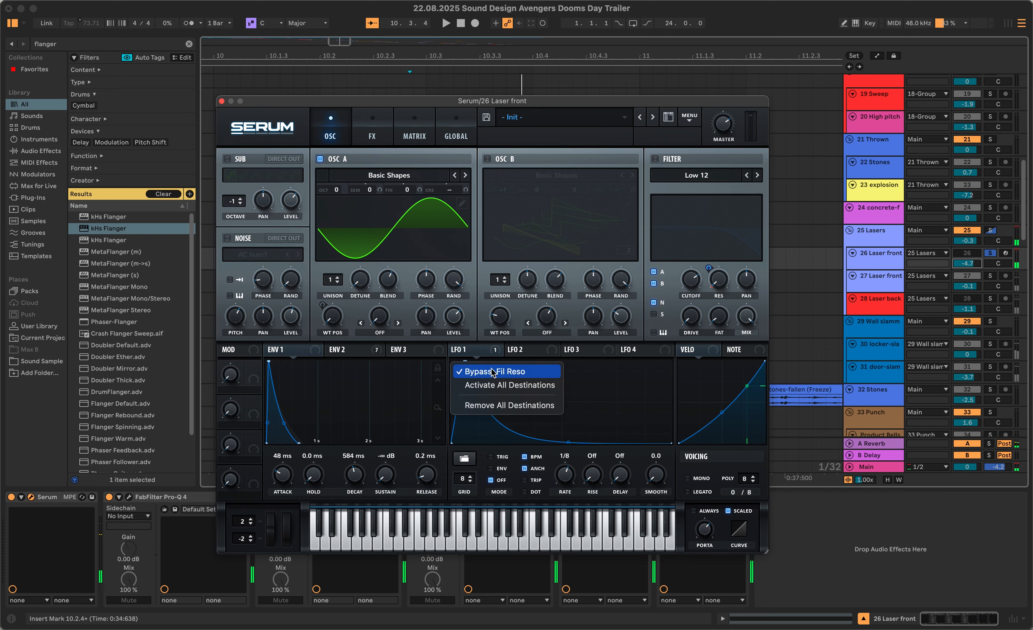
pyautogui.click(500, 386)
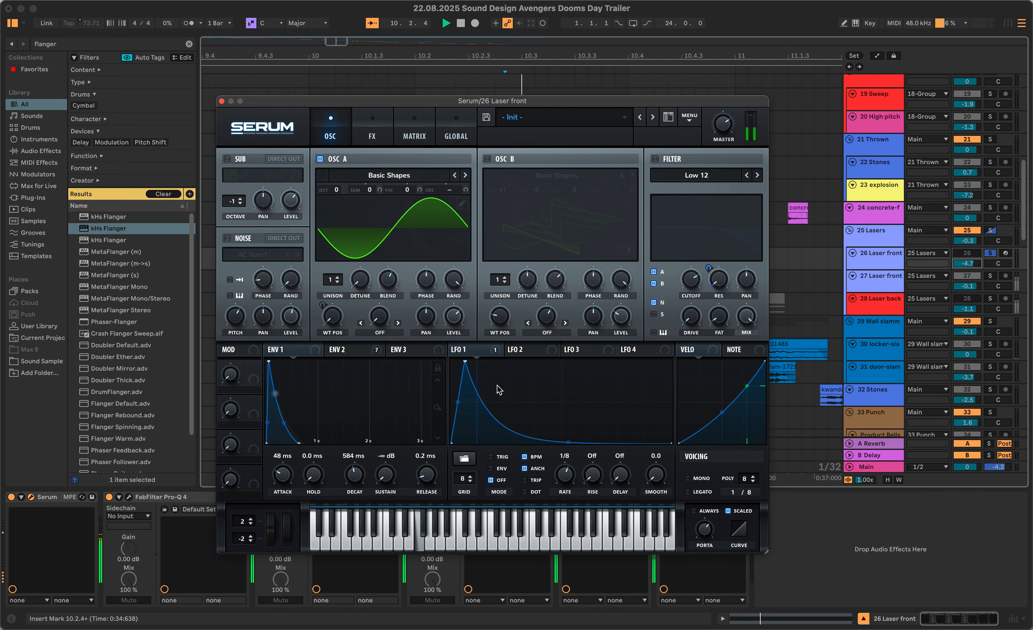
# Fine-tune Env 2's modulation amount on Mast.Tun in Serum's matrix and check the oscillator settings
pyautogui.click(420, 136)
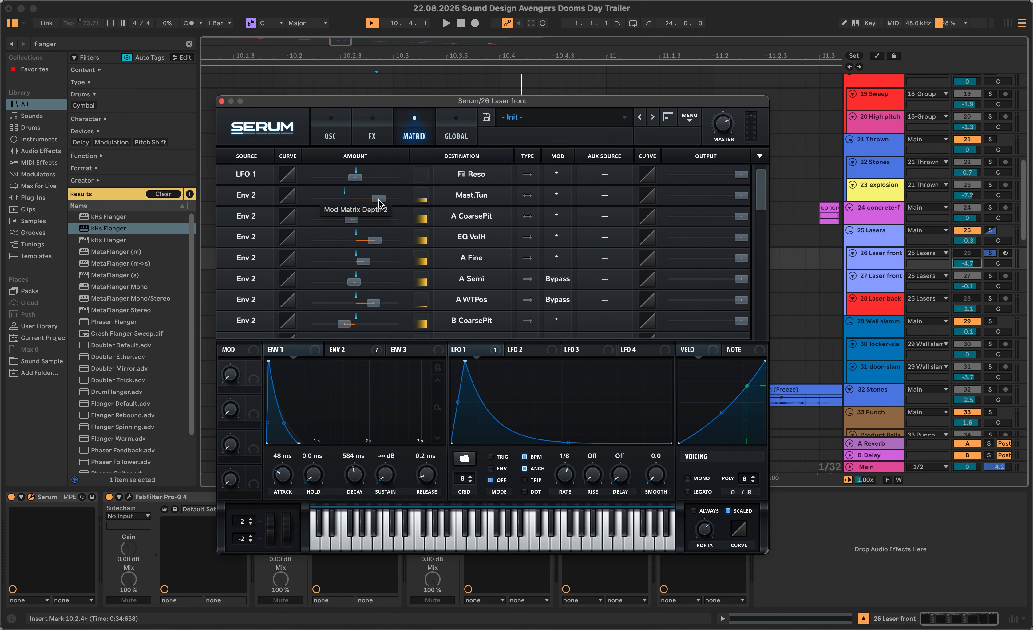
pyautogui.moveTo(379, 199)
pyautogui.mouseDown()
pyautogui.moveTo(369, 198)
pyautogui.moveTo(392, 205)
pyautogui.moveTo(382, 205)
pyautogui.mouseUp()
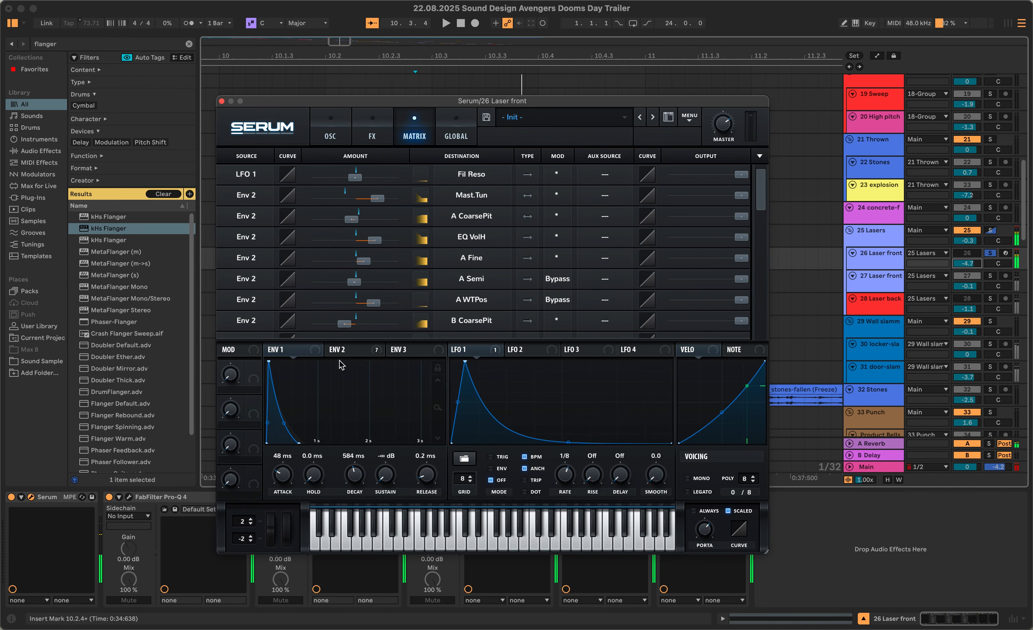
pyautogui.click(339, 138)
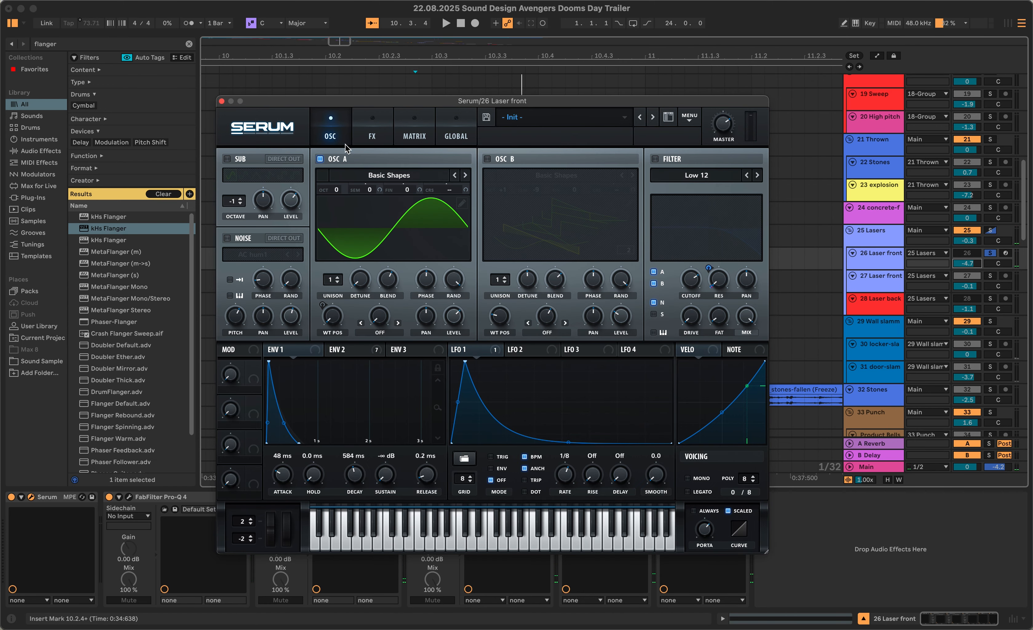
pyautogui.click(409, 129)
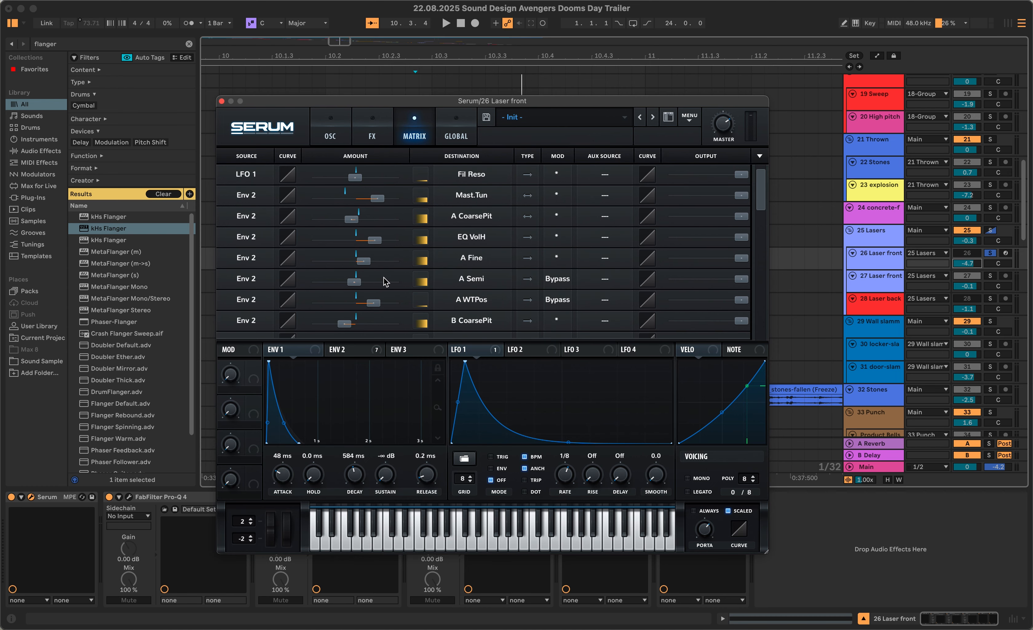
# Shift Env 2's modulation amount on B CoarsePit further negative during playback and close Serum
pyautogui.scroll(-2, 385, 282)
pyautogui.press('space')
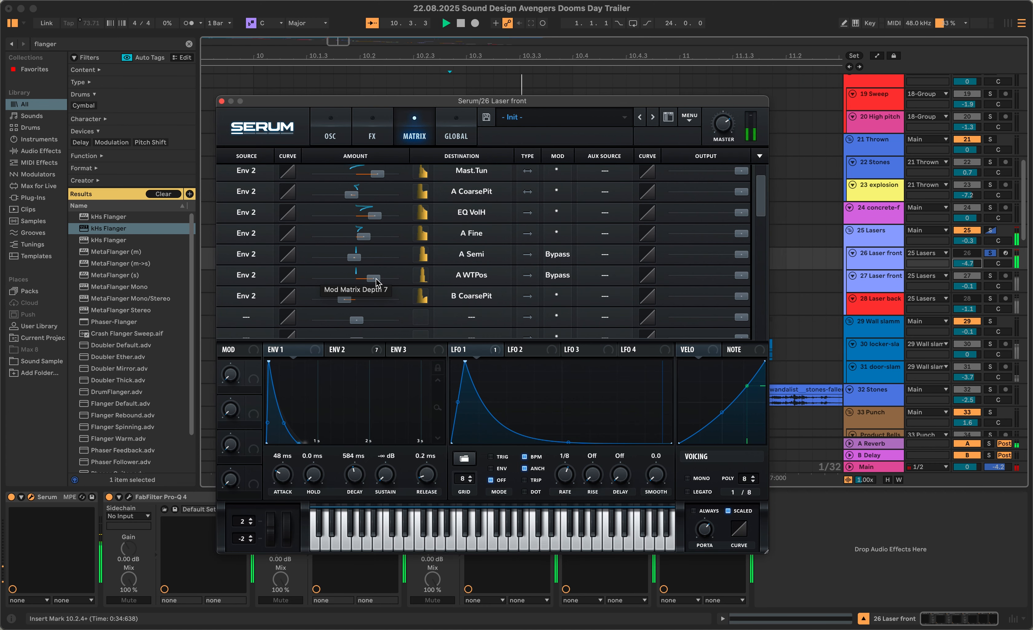
pyautogui.moveTo(345, 300)
pyautogui.mouseDown()
pyautogui.moveTo(318, 302)
pyautogui.moveTo(340, 307)
pyautogui.mouseUp()
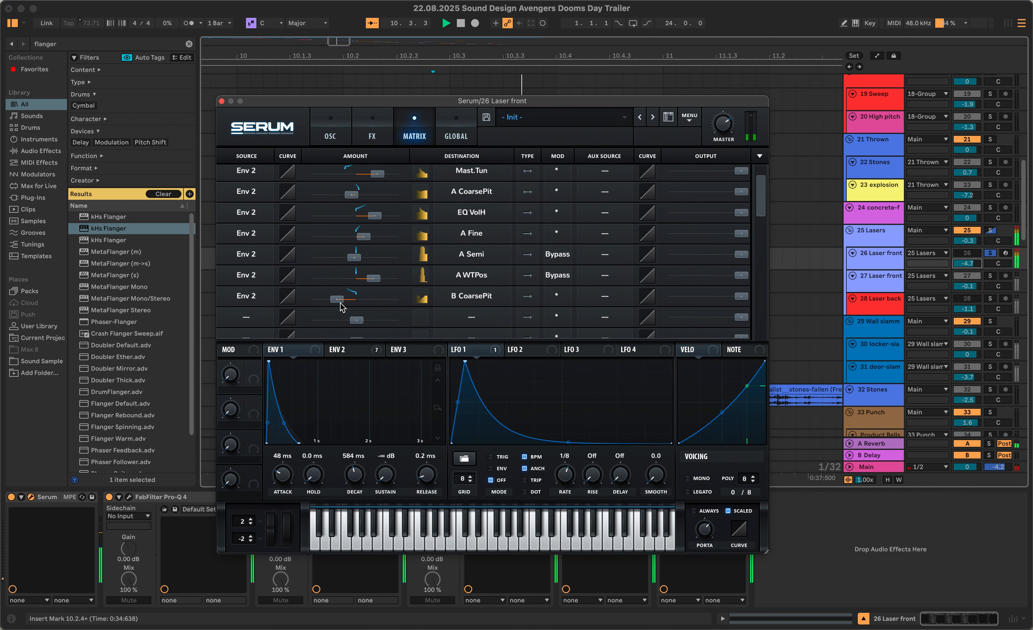
pyautogui.click(222, 101)
# Solo and play track 27 Laser front, and compare its device chain with track 26's
pyautogui.scroll(-1, 530, 338)
pyautogui.scroll(-1, 530, 338)
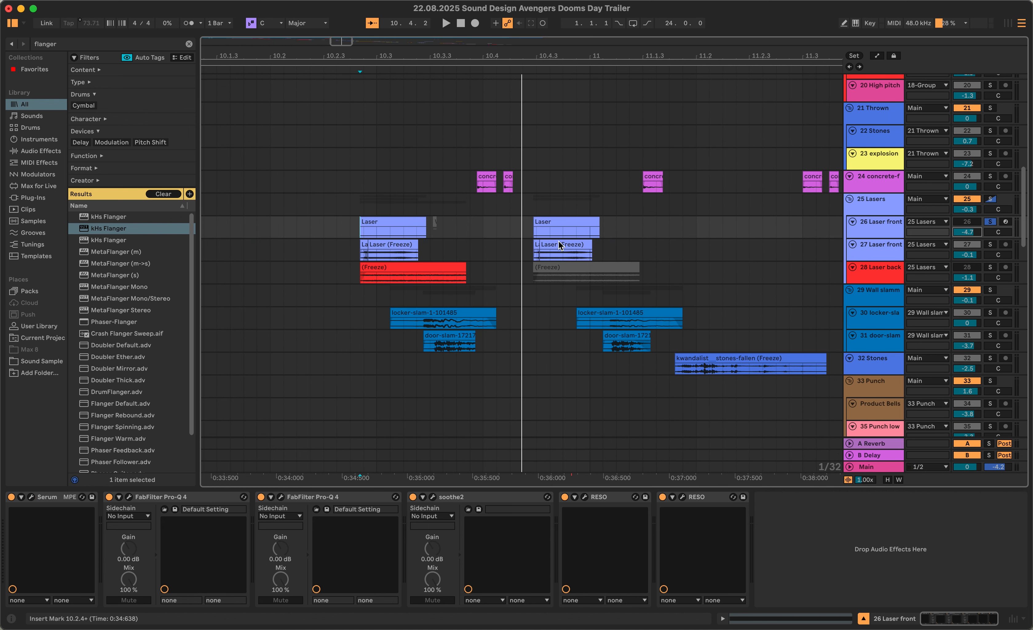
pyautogui.click(990, 245)
pyautogui.press('space')
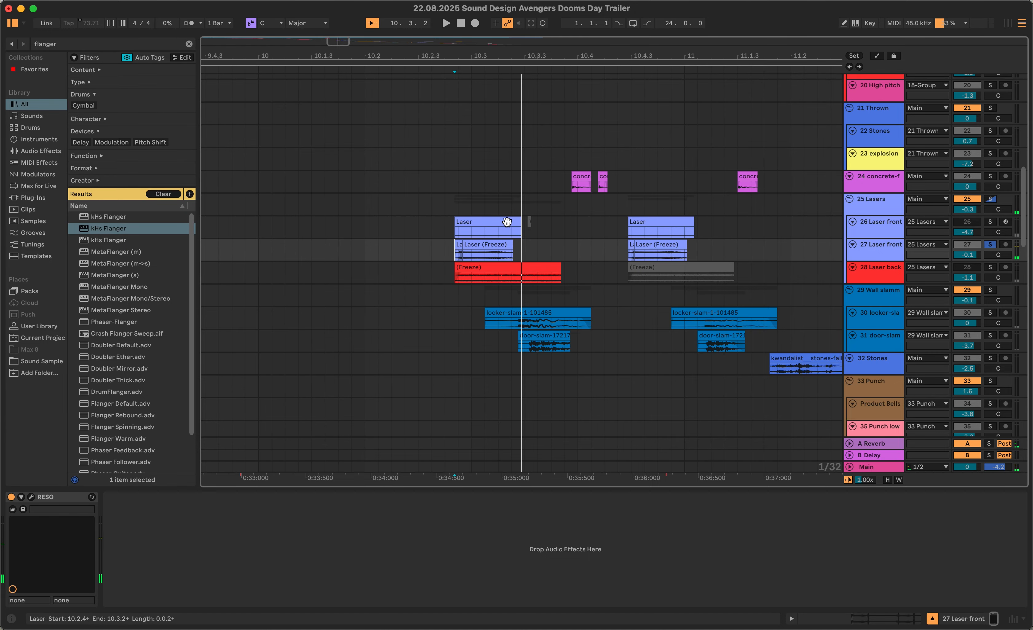
pyautogui.click(896, 231)
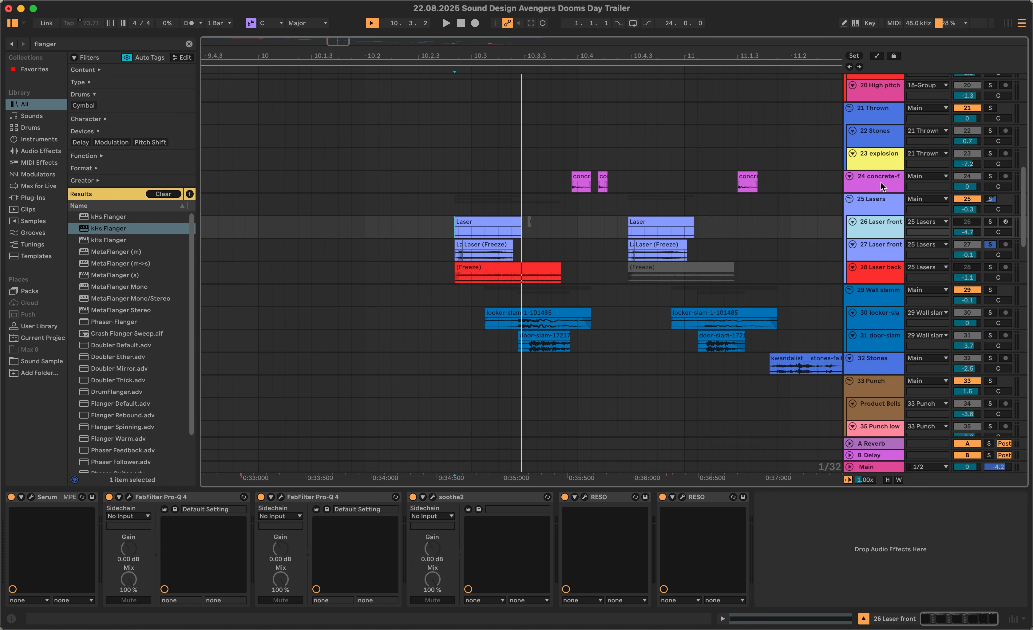
pyautogui.click(889, 255)
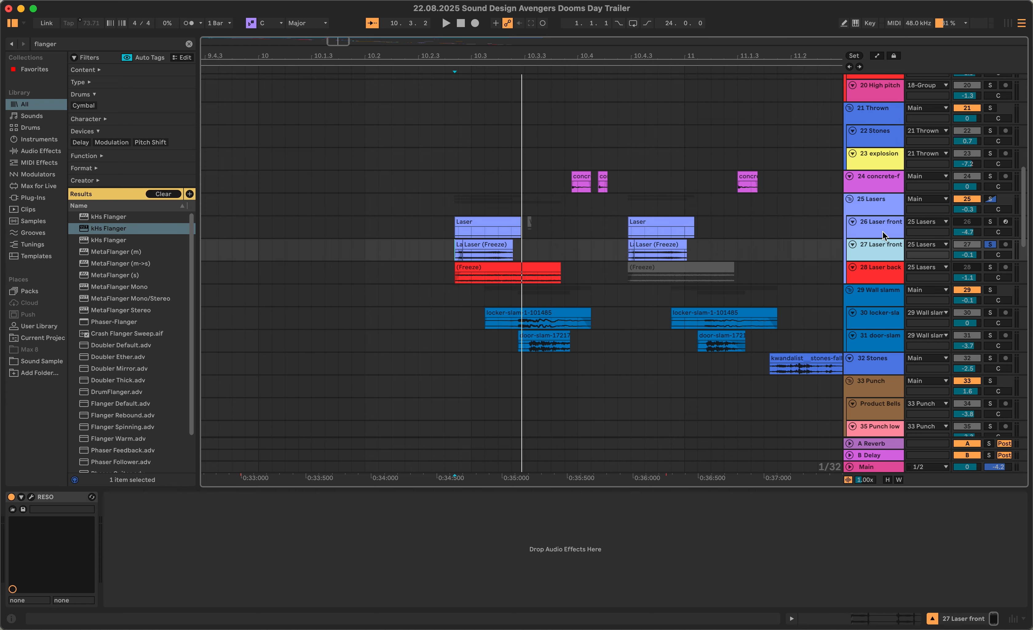
pyautogui.click(882, 231)
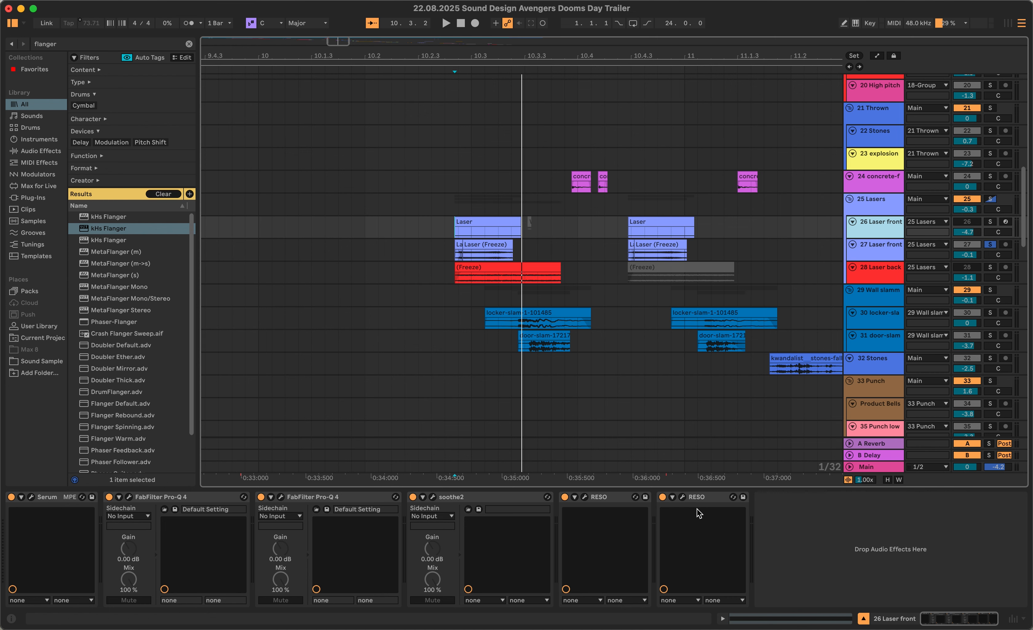
# Inspect the high-frequency cut points in track 26's first RESO while playing the laser
pyautogui.click(584, 497)
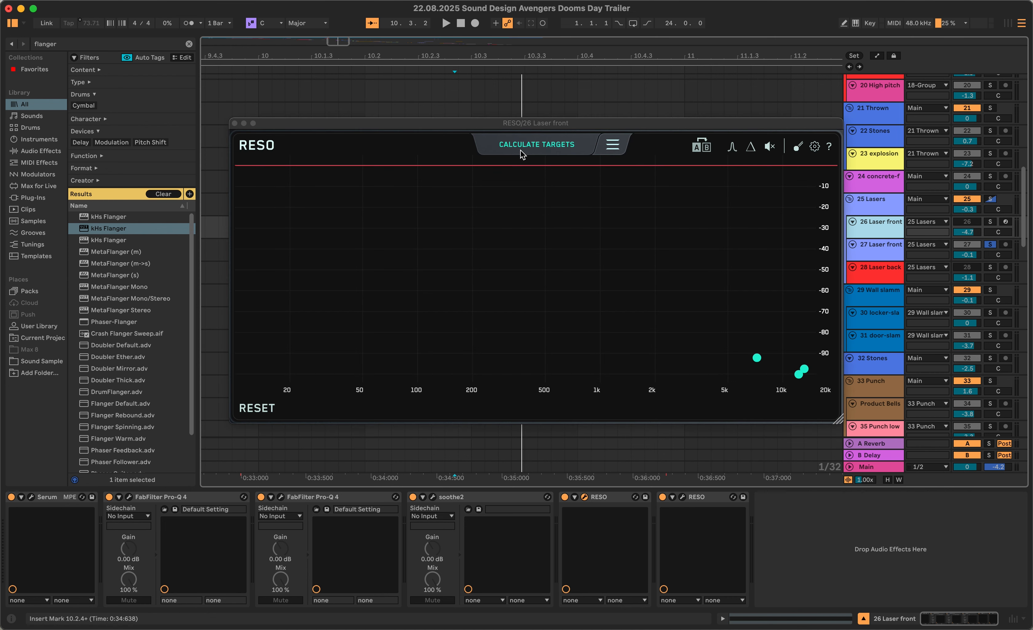
pyautogui.click(757, 359)
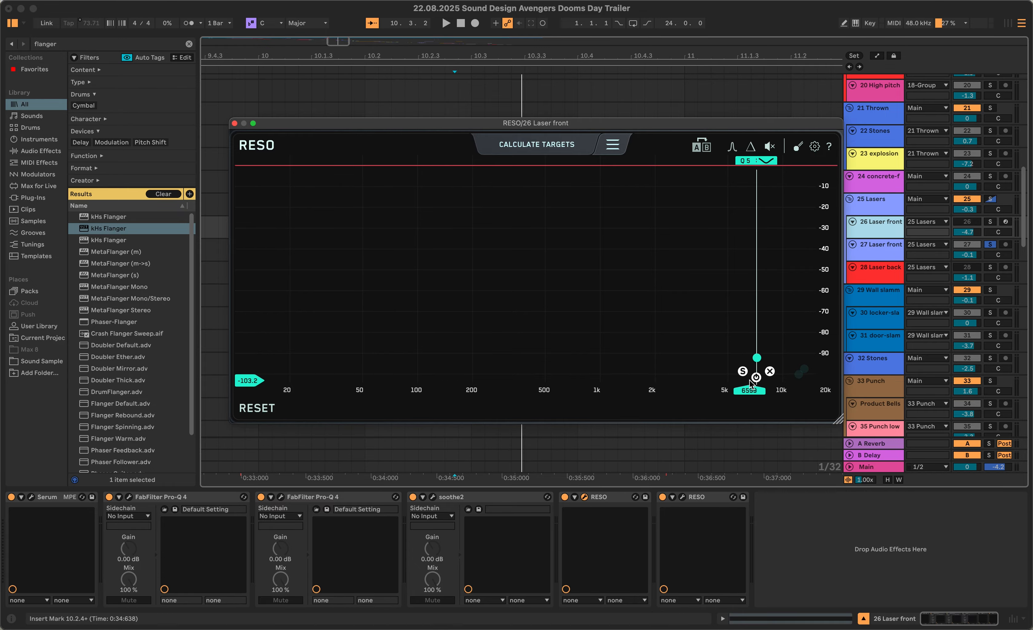
pyautogui.click(803, 369)
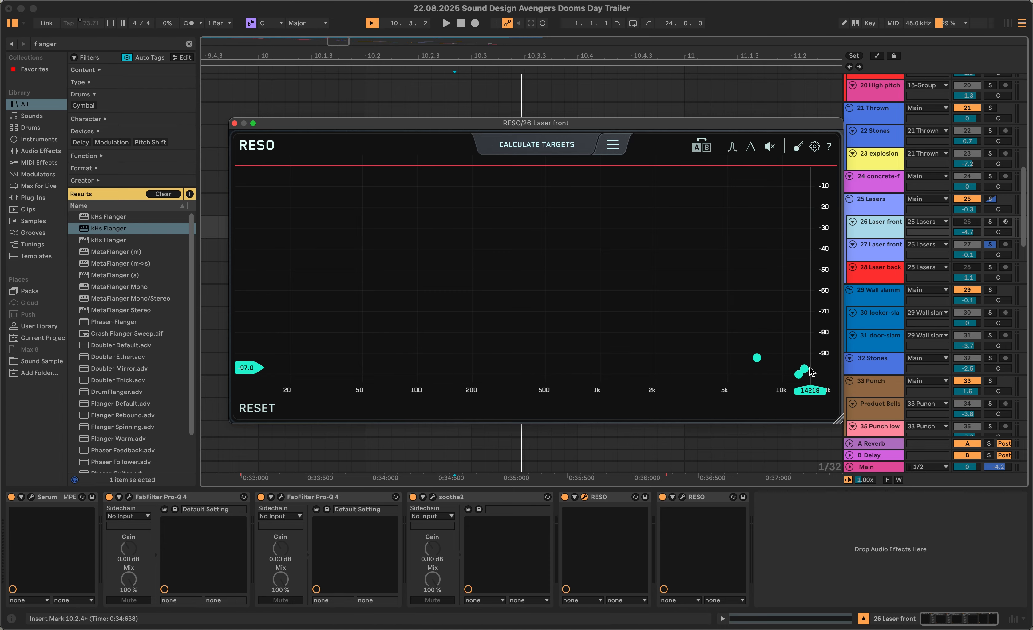
pyautogui.press('space')
pyautogui.press('space')
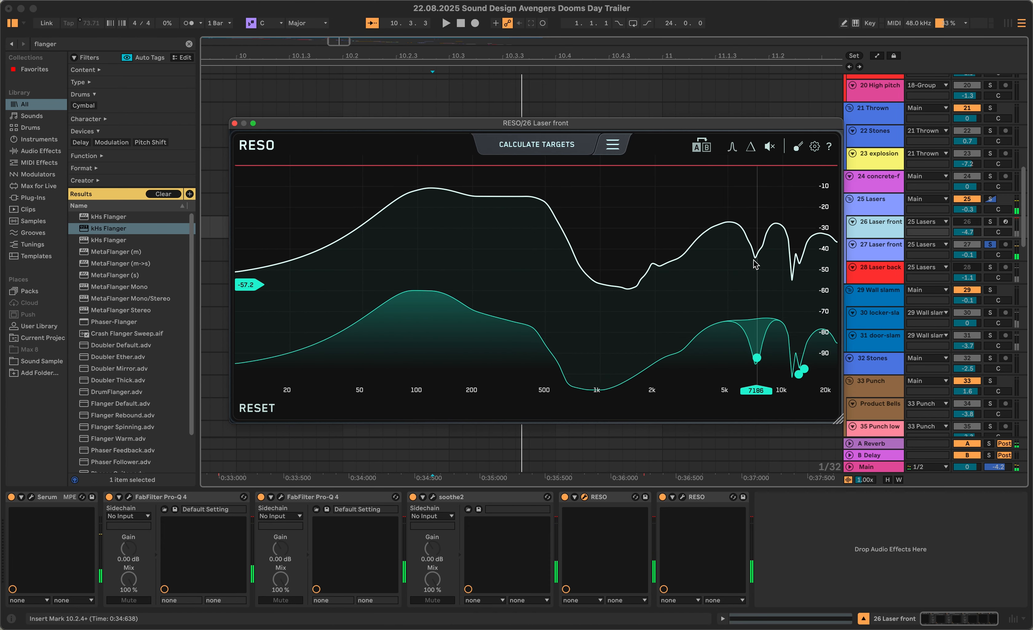
pyautogui.click(235, 124)
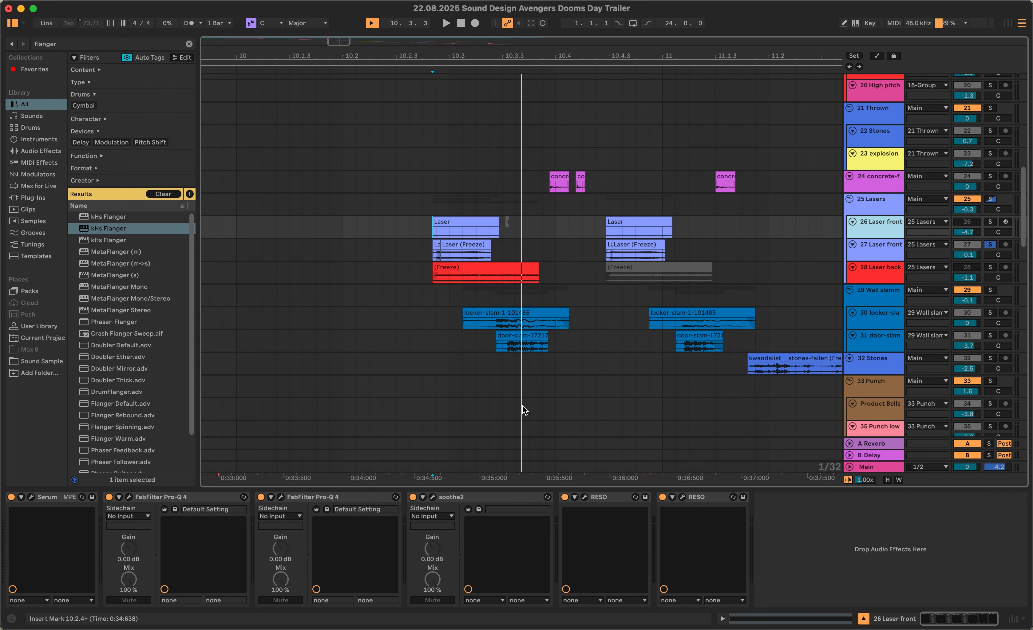
# Review the settings of track 26's soothe2, first RESO and second FabFilter Pro-Q 4
pyautogui.click(432, 496)
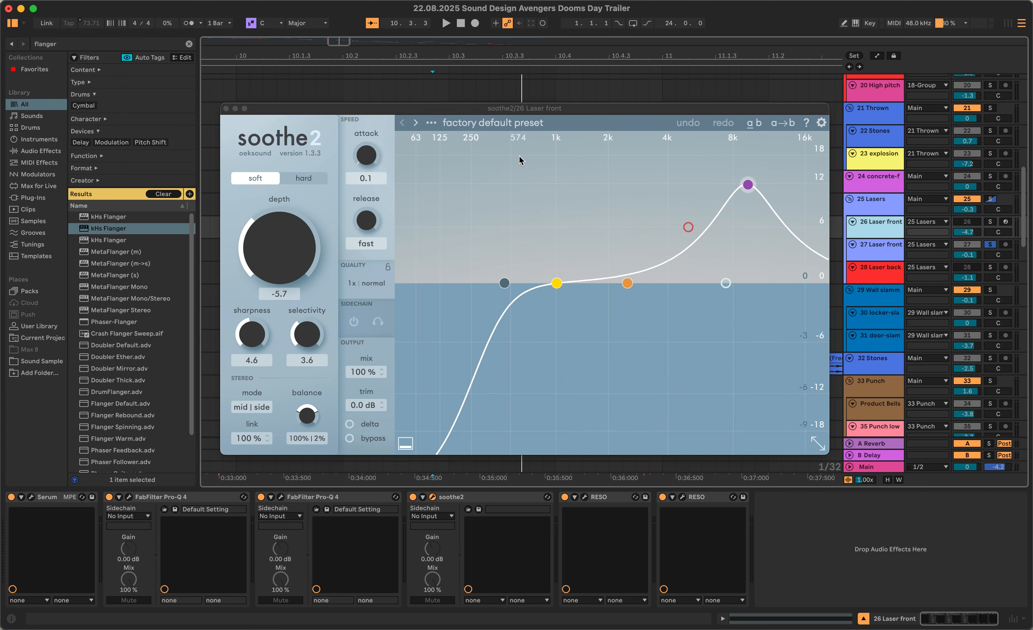
pyautogui.click(225, 109)
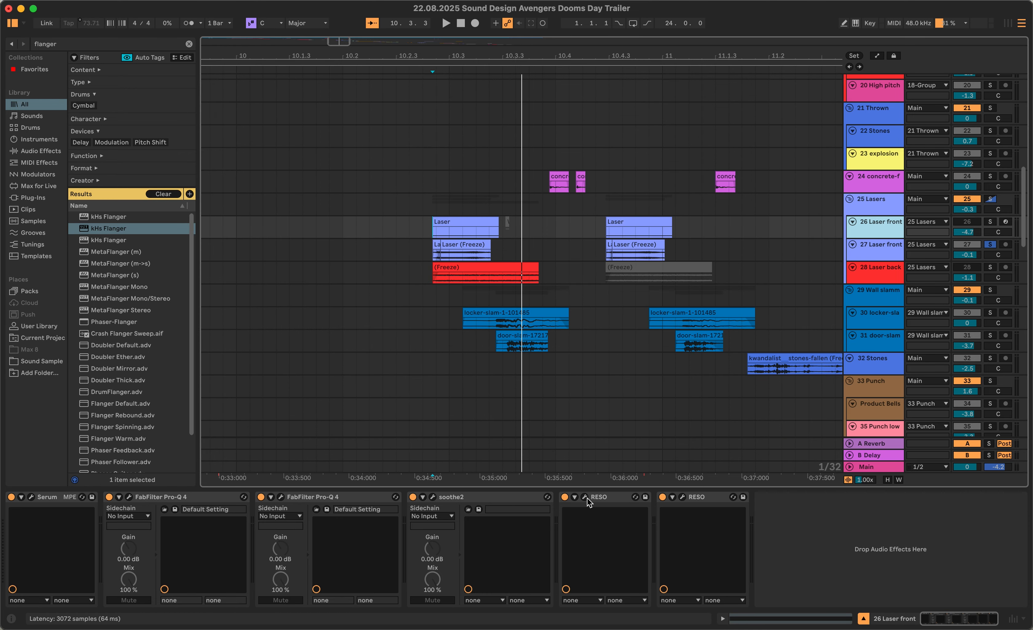
pyautogui.click(585, 497)
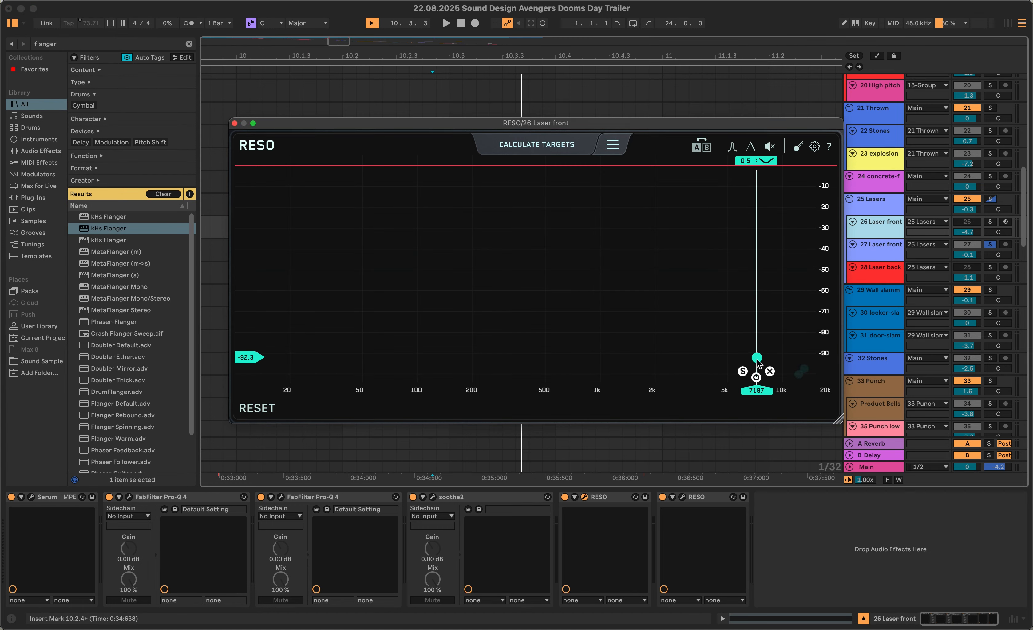
pyautogui.moveTo(757, 358)
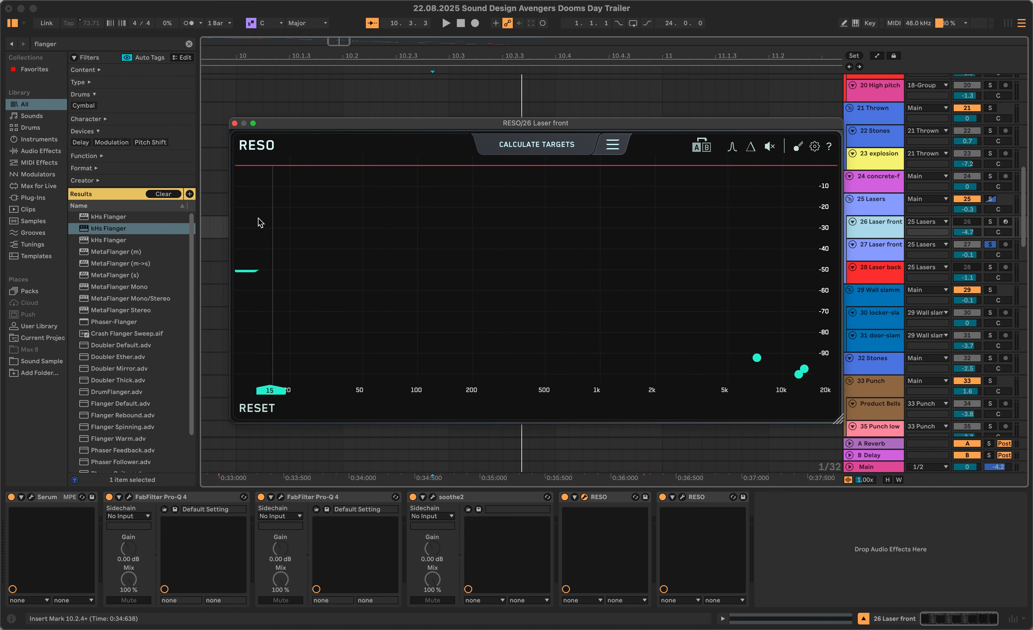
pyautogui.click(235, 124)
pyautogui.click(280, 496)
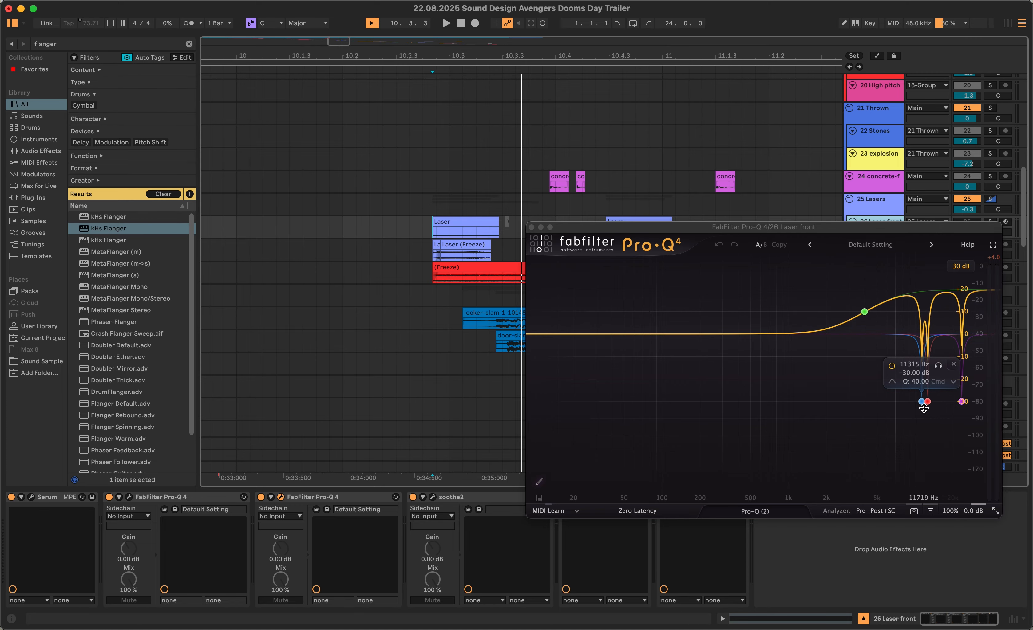
pyautogui.click(531, 227)
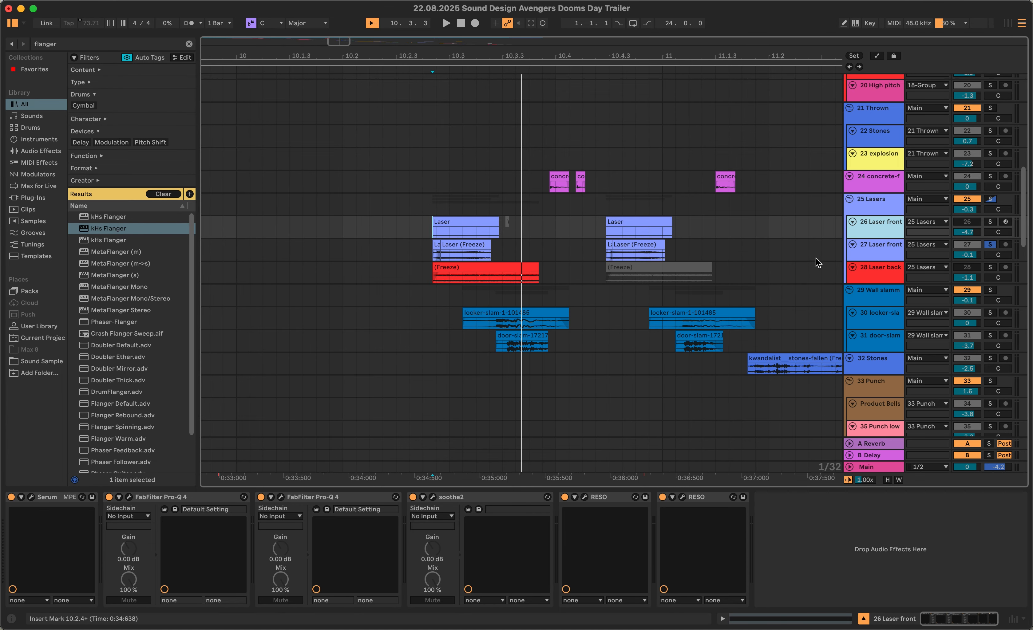
# Play track 27's laser alone and together with the soloed 2 Voices and 3 Soundtrack tracks
pyautogui.click(884, 254)
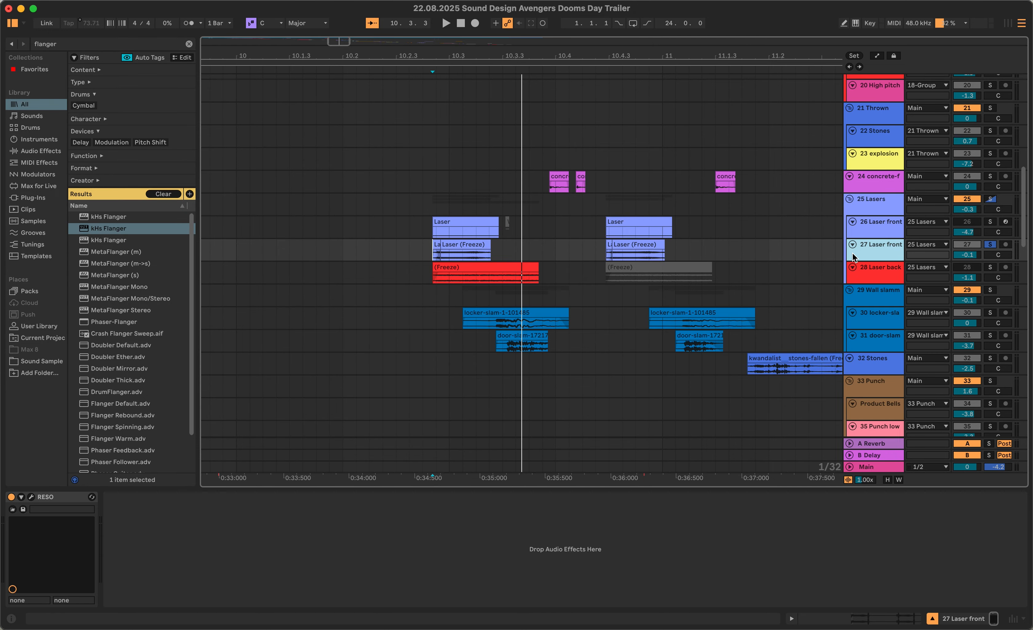
pyautogui.press('space')
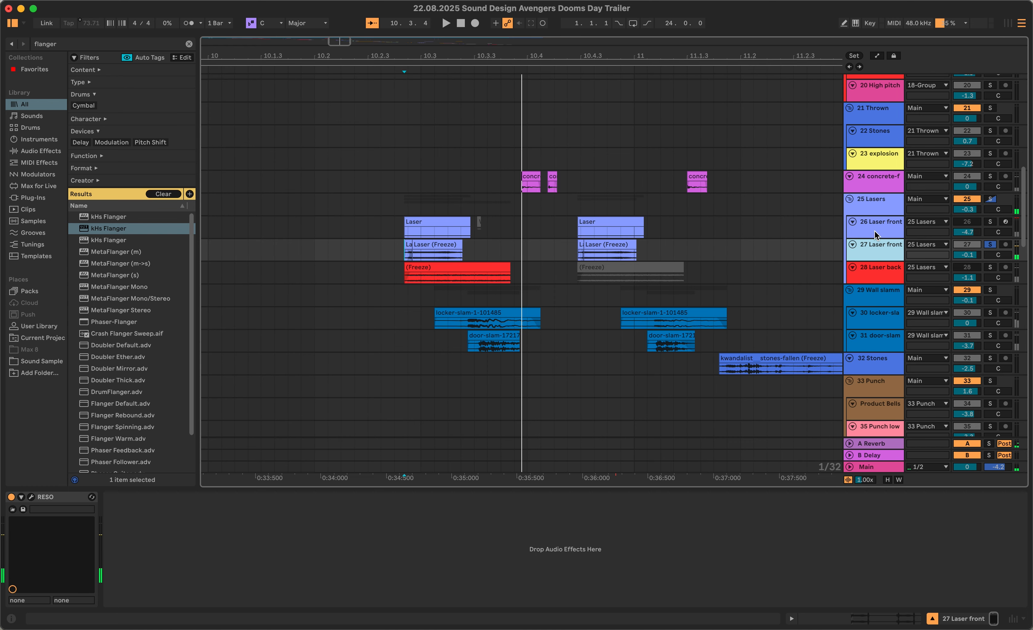
pyautogui.scroll(10, 733, 228)
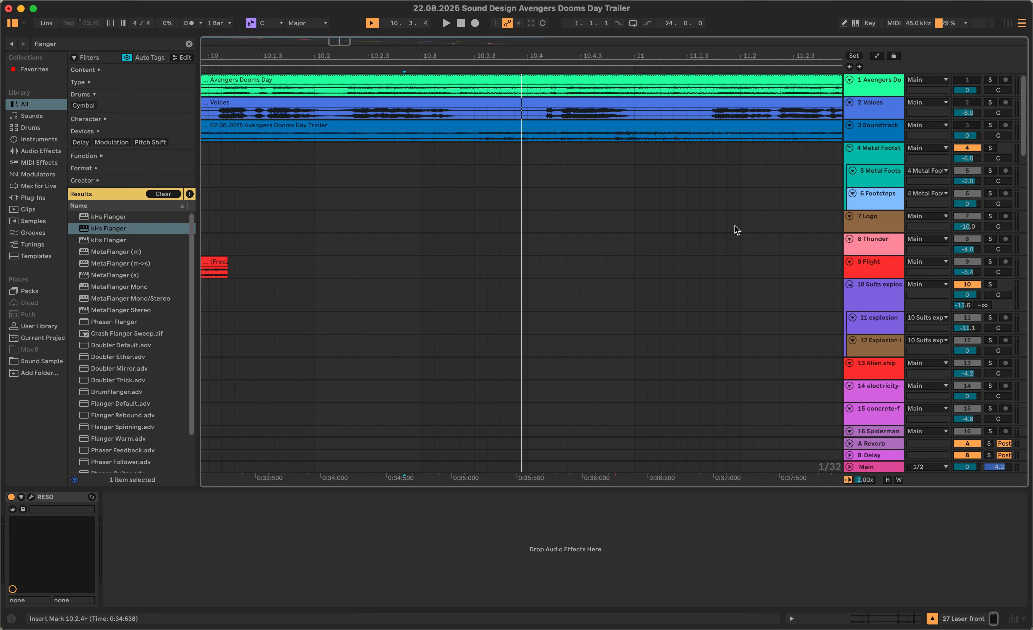
pyautogui.click(990, 126)
pyautogui.click(991, 102)
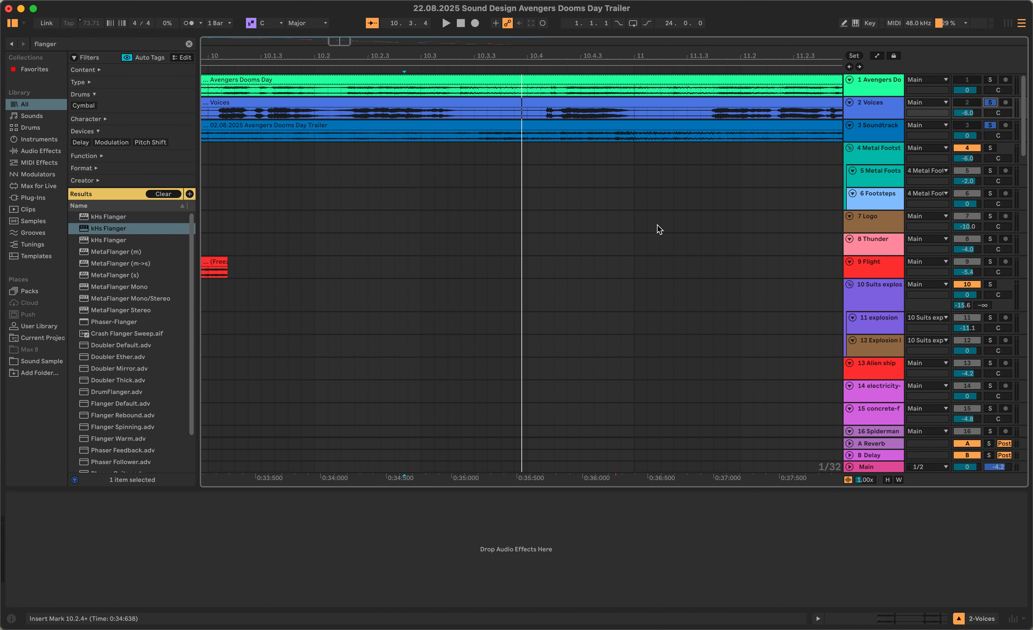
pyautogui.scroll(-5, 642, 240)
pyautogui.scroll(5, 643, 245)
pyautogui.scroll(-10, 643, 245)
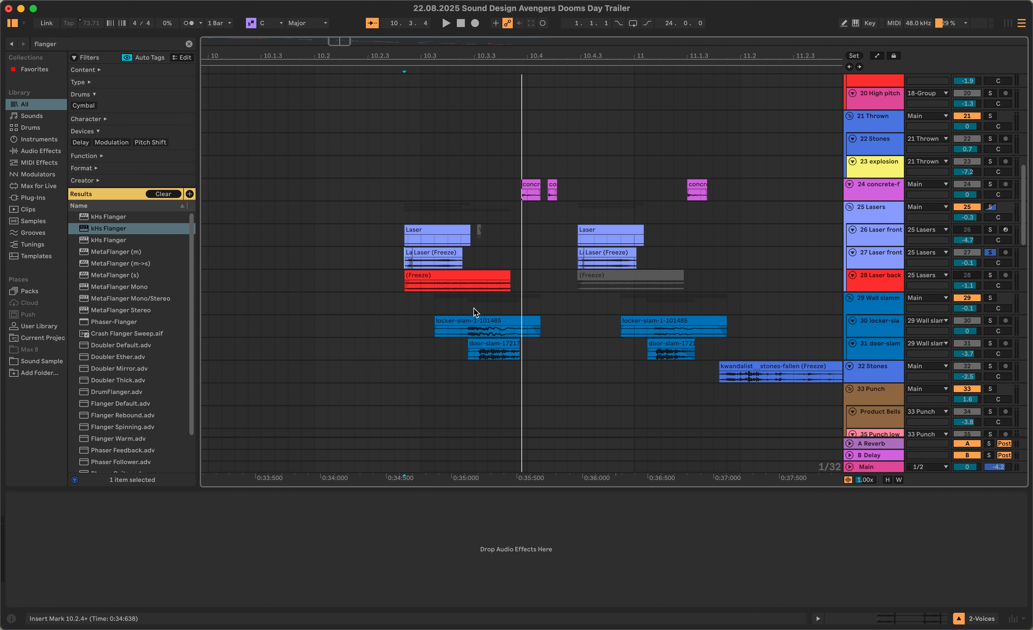
pyautogui.scroll(1, 475, 312)
pyautogui.click(403, 298)
pyautogui.press('space')
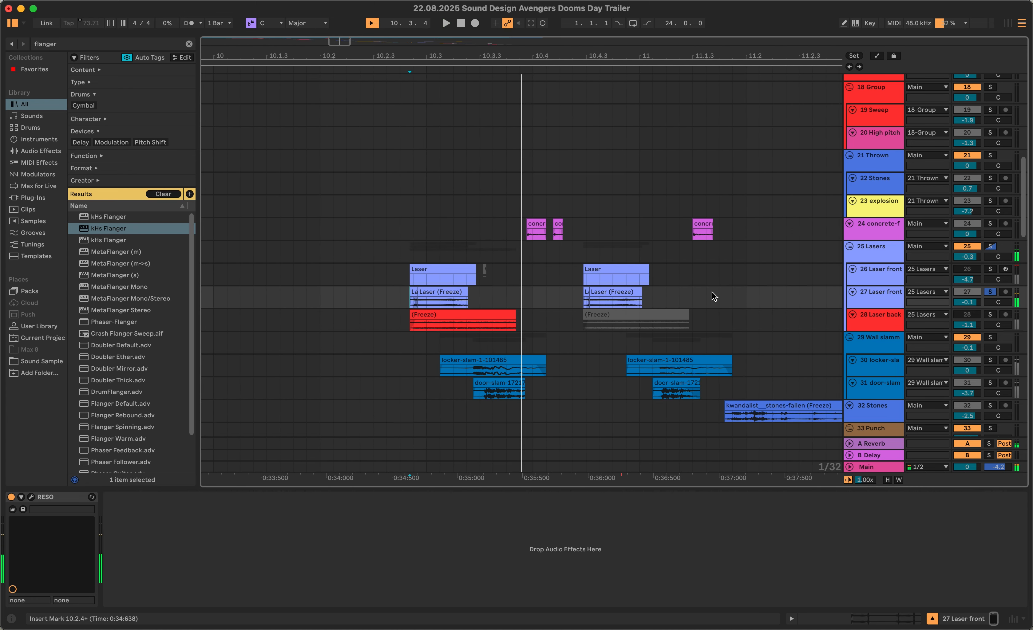
# Solo track 28 Laser back, review its kHs Flanger, Pro-Q 4 and kHs Gain chain, and remove the solo
pyautogui.scroll(1, 721, 291)
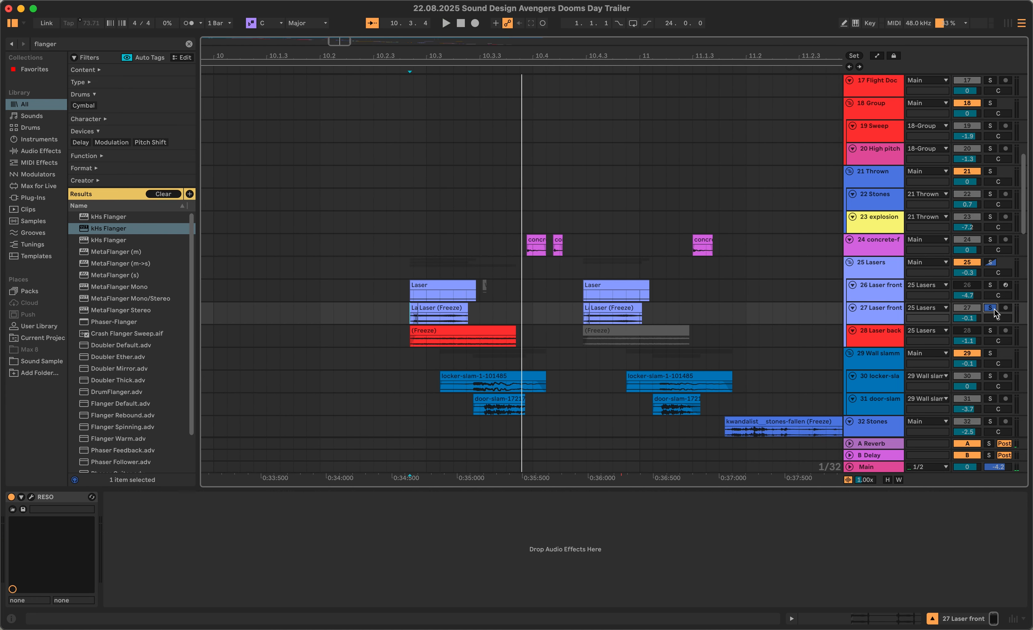
pyautogui.click(991, 331)
pyautogui.click(878, 338)
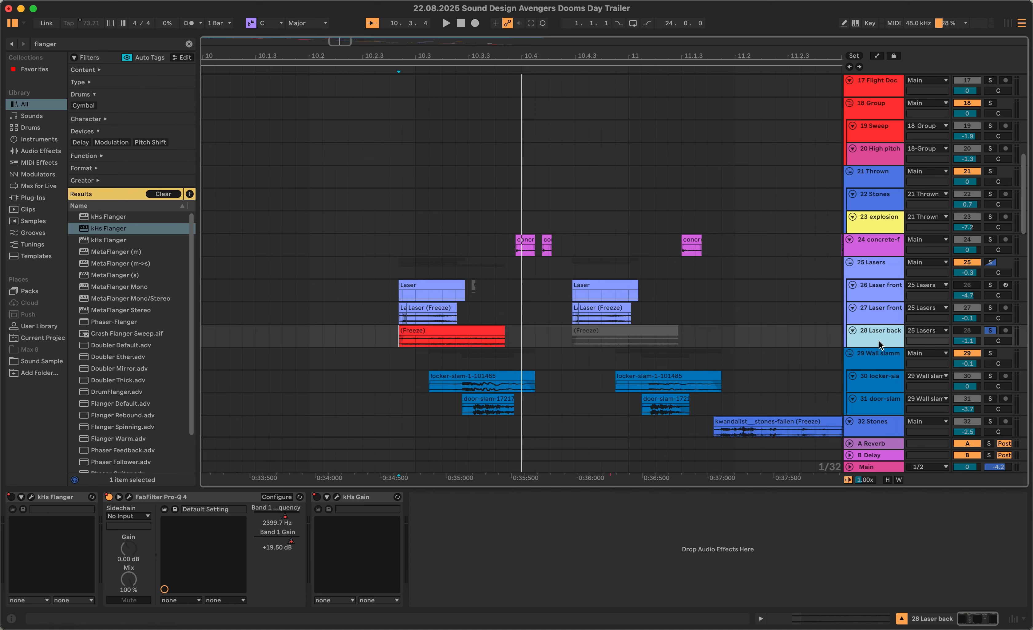
pyautogui.click(990, 332)
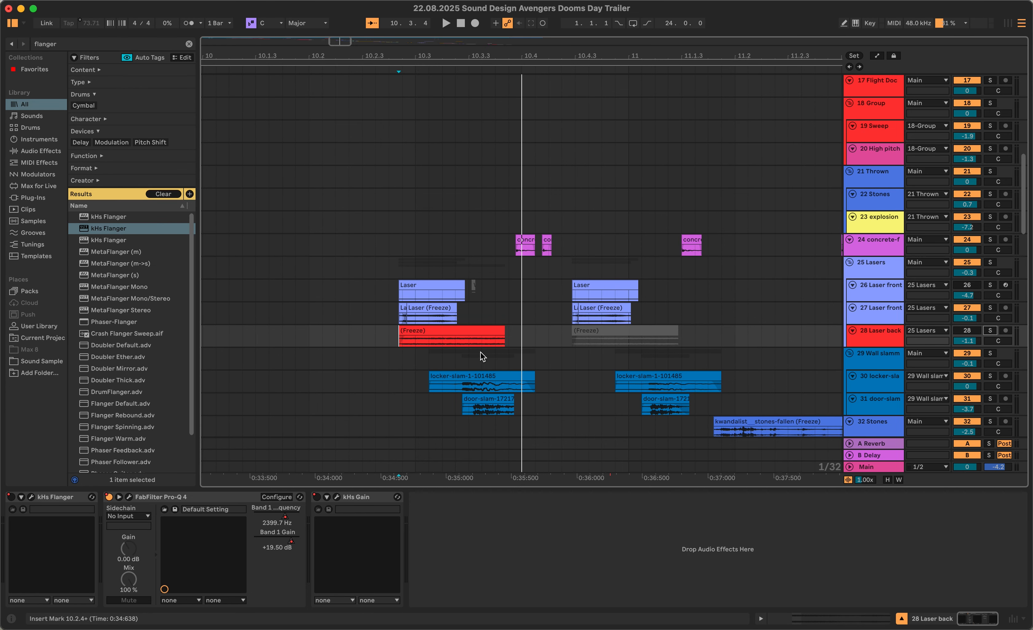
# Solo track 24 concrete-f and play its clips from bar 10.3.4 against the trailer video
pyautogui.click(509, 250)
pyautogui.click(990, 240)
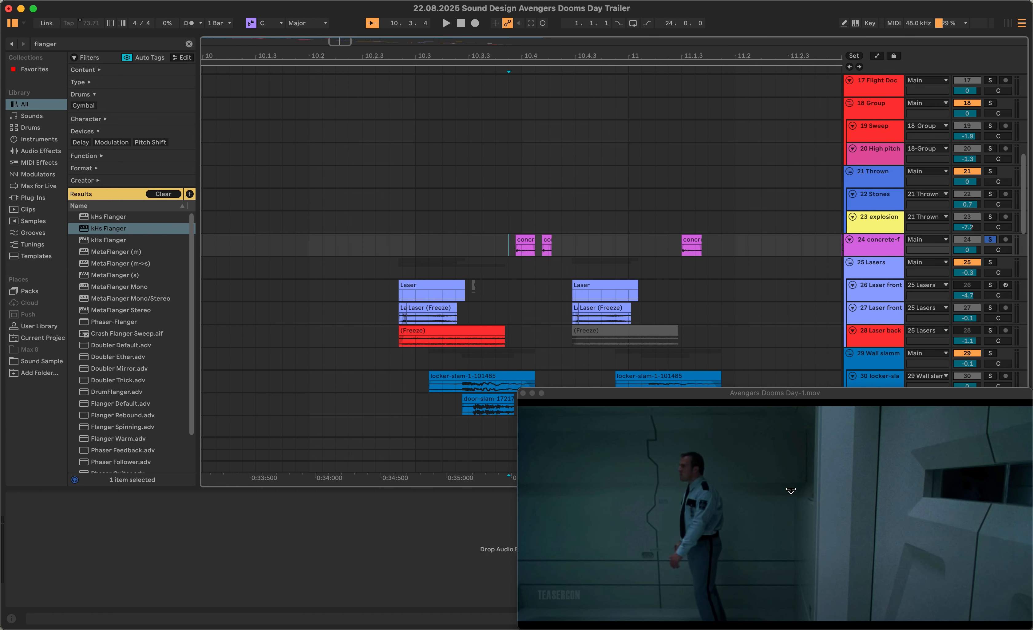
pyautogui.press('space')
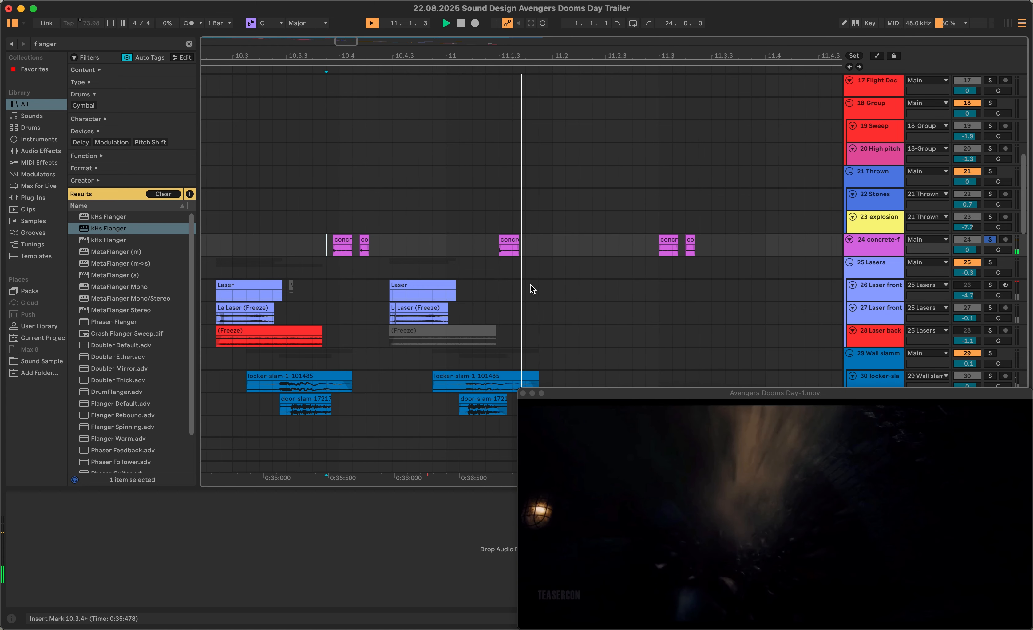
pyautogui.press('space')
pyautogui.scroll(10, 480, 293)
pyautogui.scroll(-8, 482, 297)
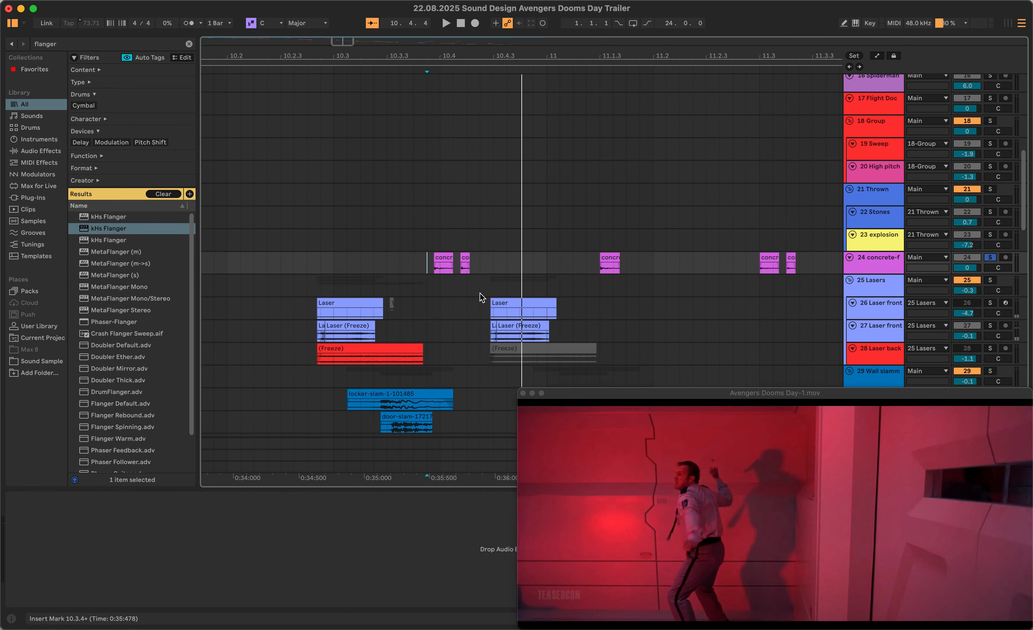
pyautogui.scroll(-2, 479, 297)
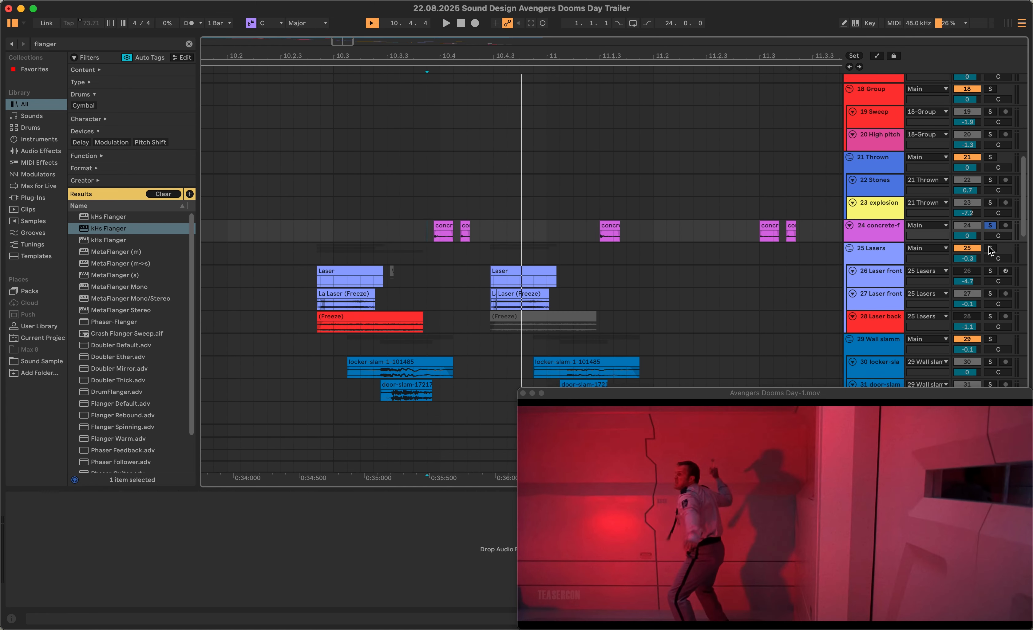
# Replay the concrete-f clips, and solo track 30 locker-slam to play its first clip from bar 10.3.1
pyautogui.press('space')
pyautogui.press('space')
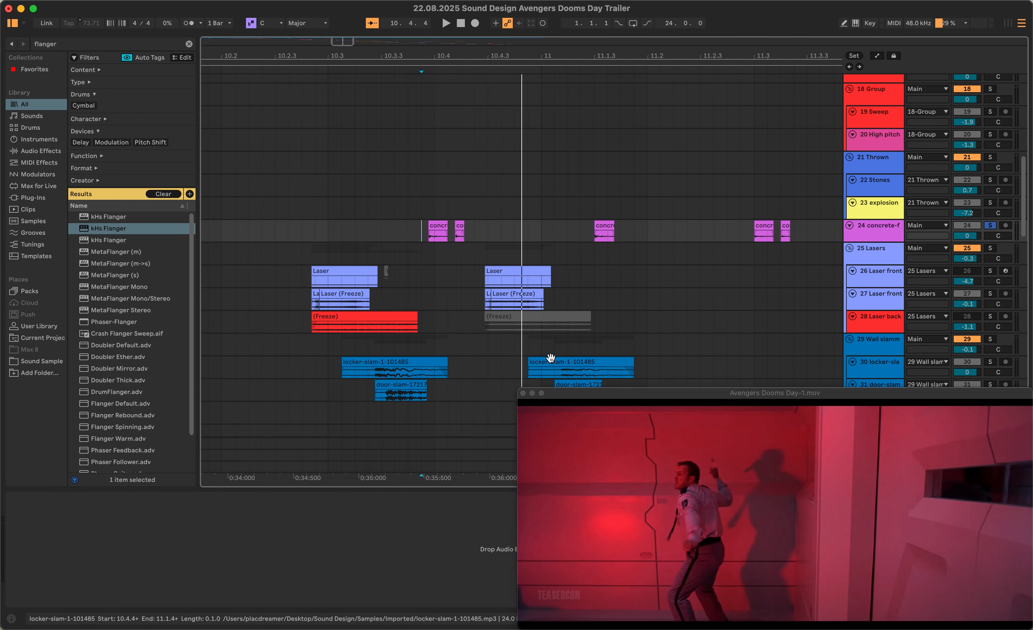
pyautogui.click(338, 372)
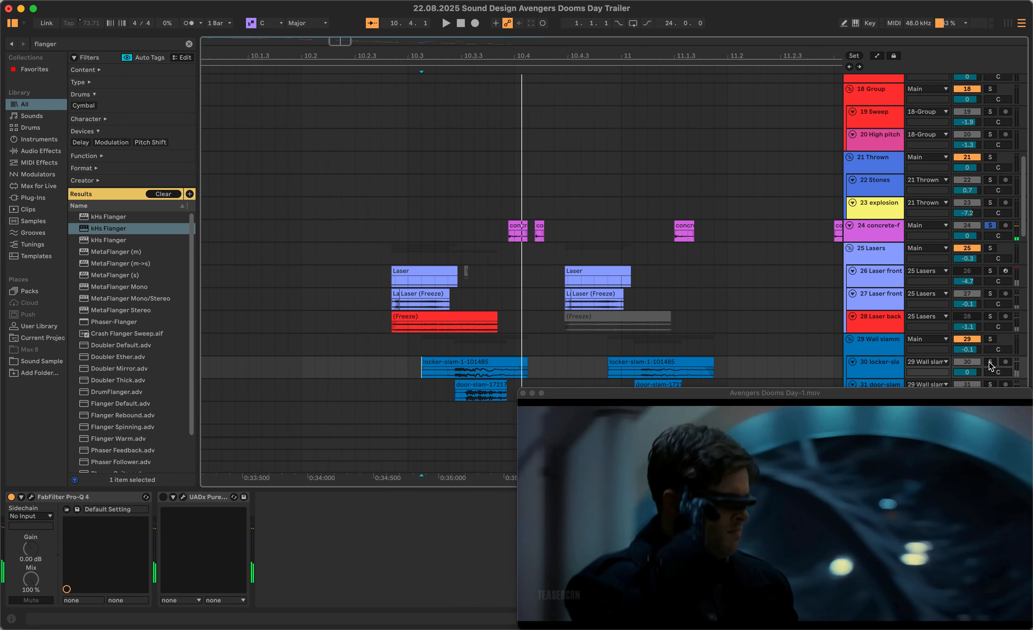
pyautogui.click(990, 362)
pyautogui.press('space')
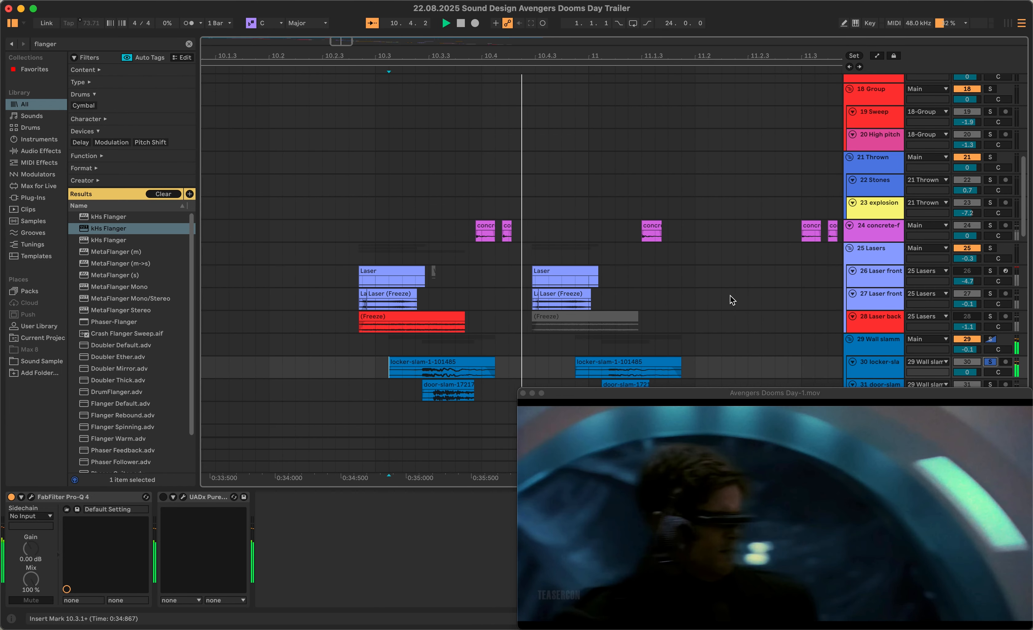
pyautogui.scroll(-2, 885, 360)
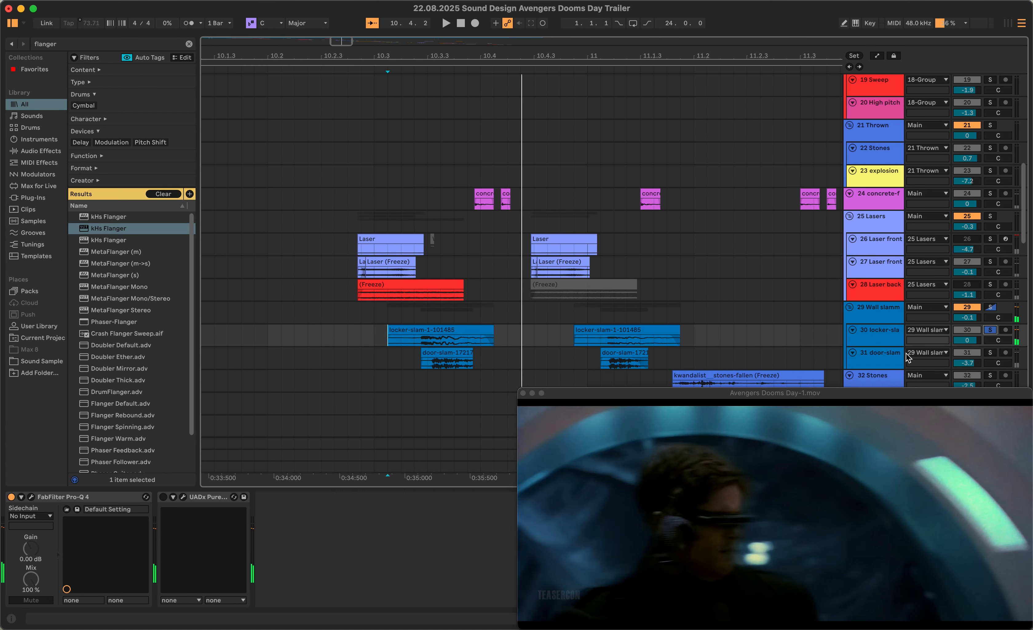
# Play the soloed 29 Wall slamm group from bar 10.3.1 and compare it with track 30 locker-slam alone
pyautogui.click(991, 307)
pyautogui.press('space')
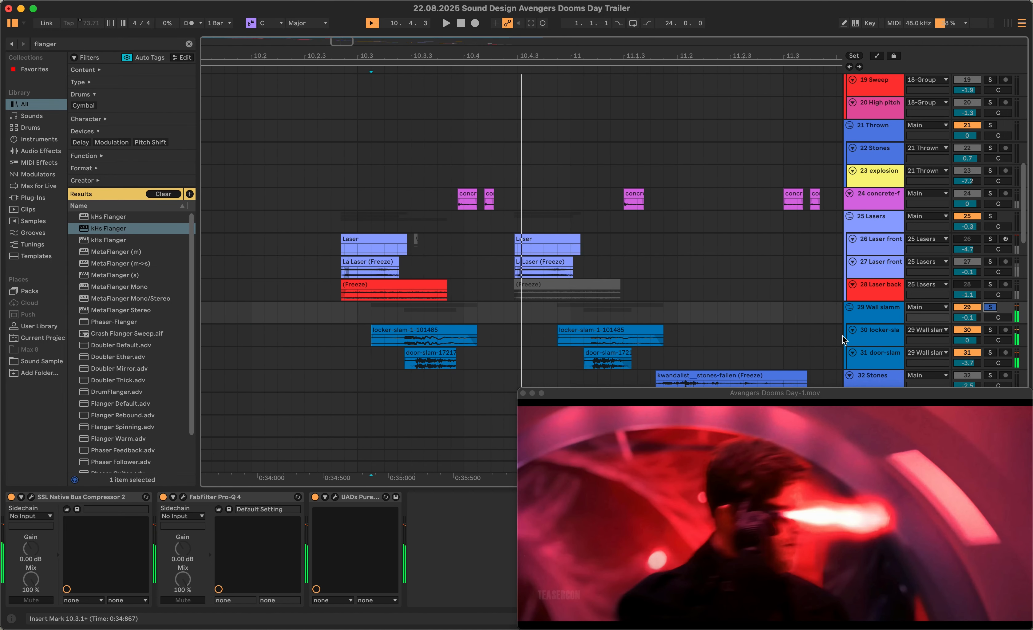
pyautogui.click(991, 331)
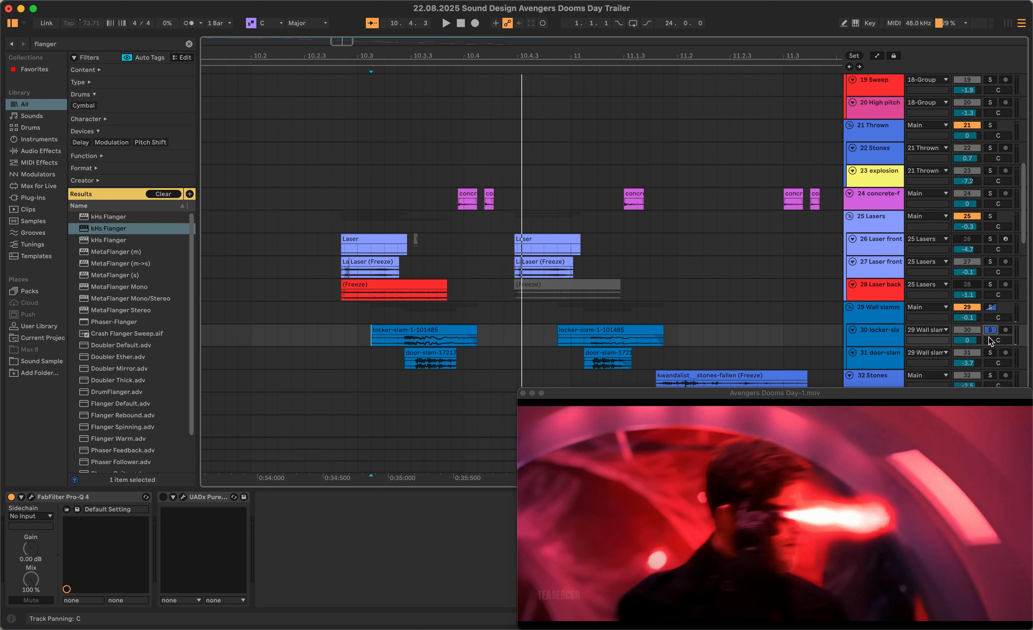
pyautogui.press('space')
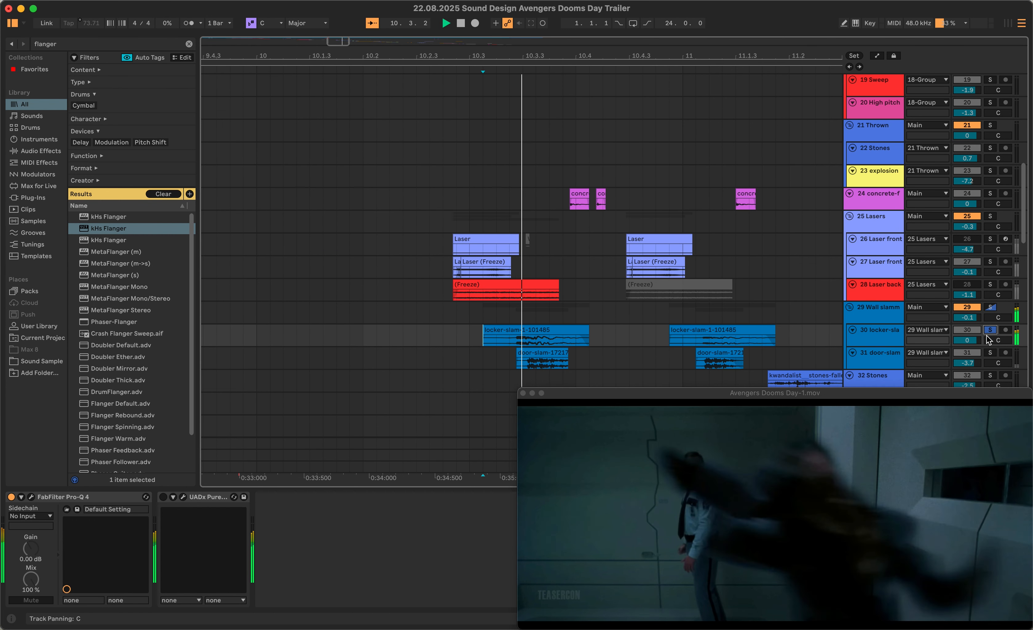
pyautogui.press('space')
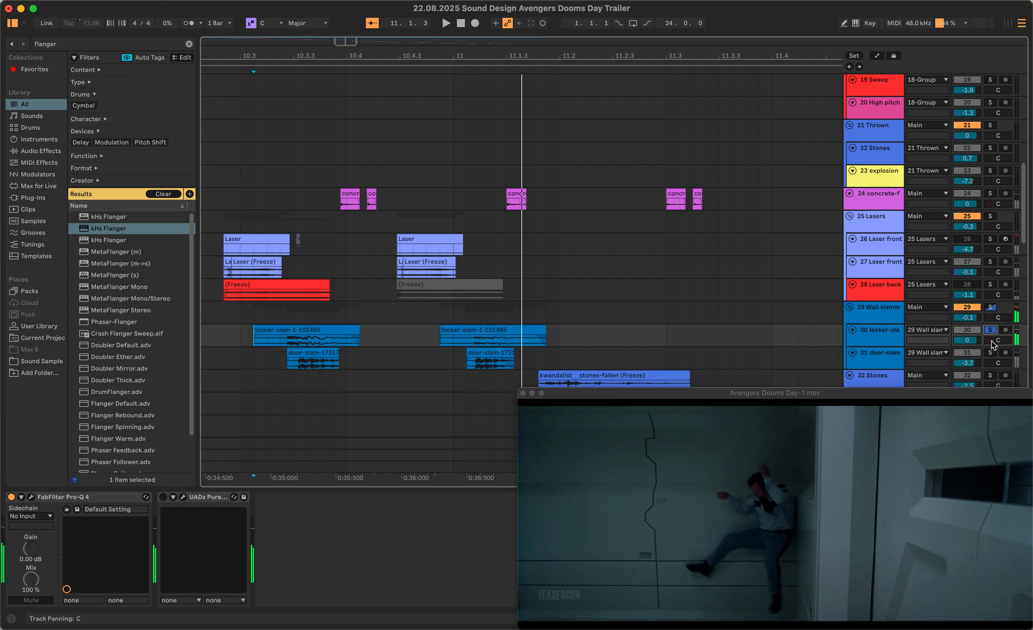
# Solo track 31 door-slam and play its clips against the trailer video
pyautogui.click(989, 354)
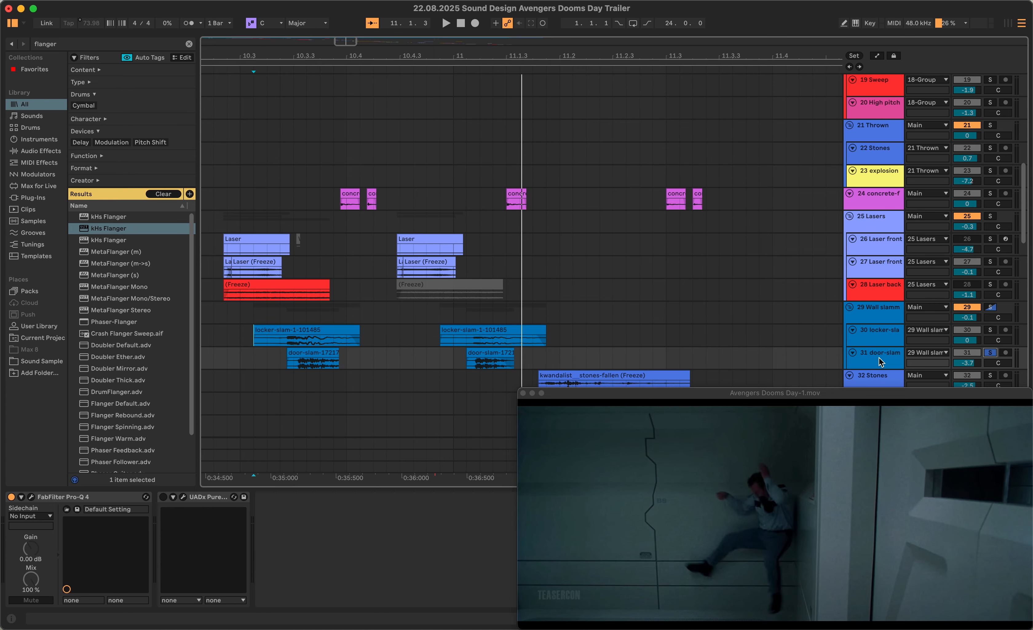
pyautogui.press('space')
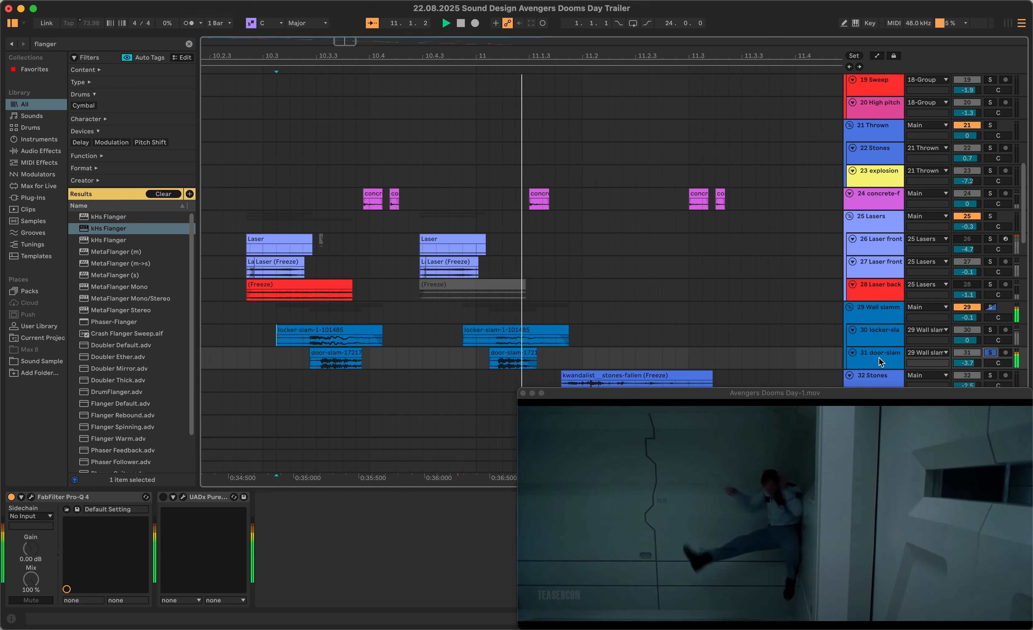
pyautogui.hscroll(-3, 793, 332)
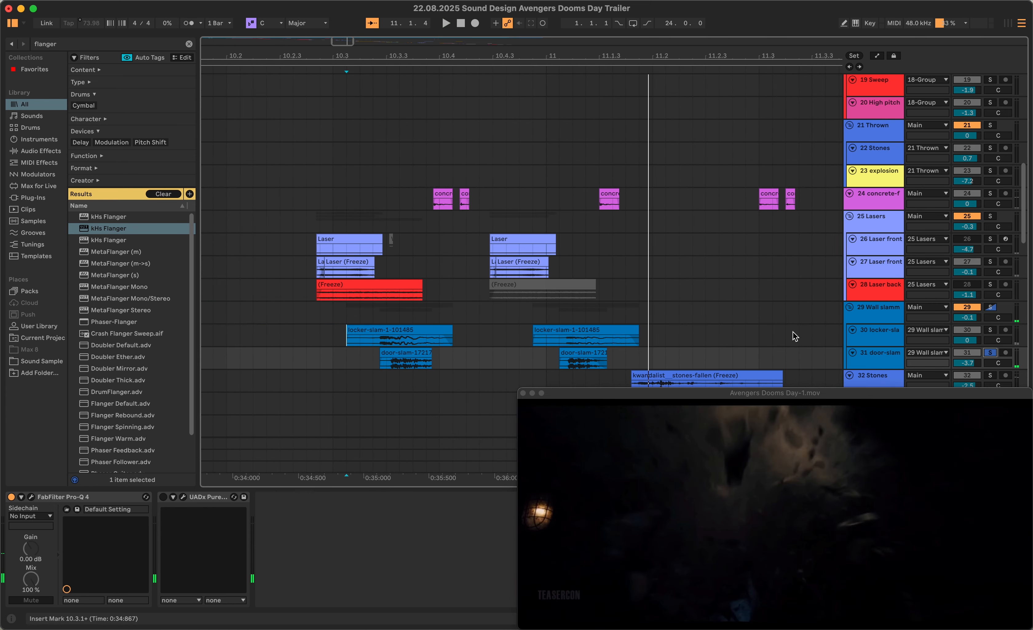
# Solo the whole 29 Wall slamm group and play both slam layers together from bar 10.3.1
pyautogui.click(990, 307)
pyautogui.press('space')
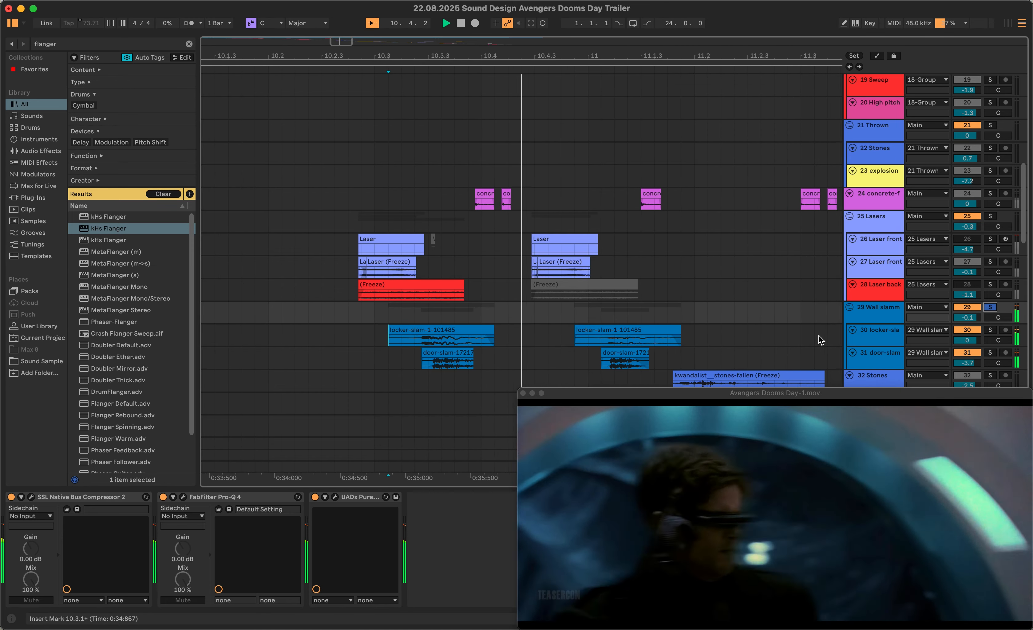
pyautogui.press('space')
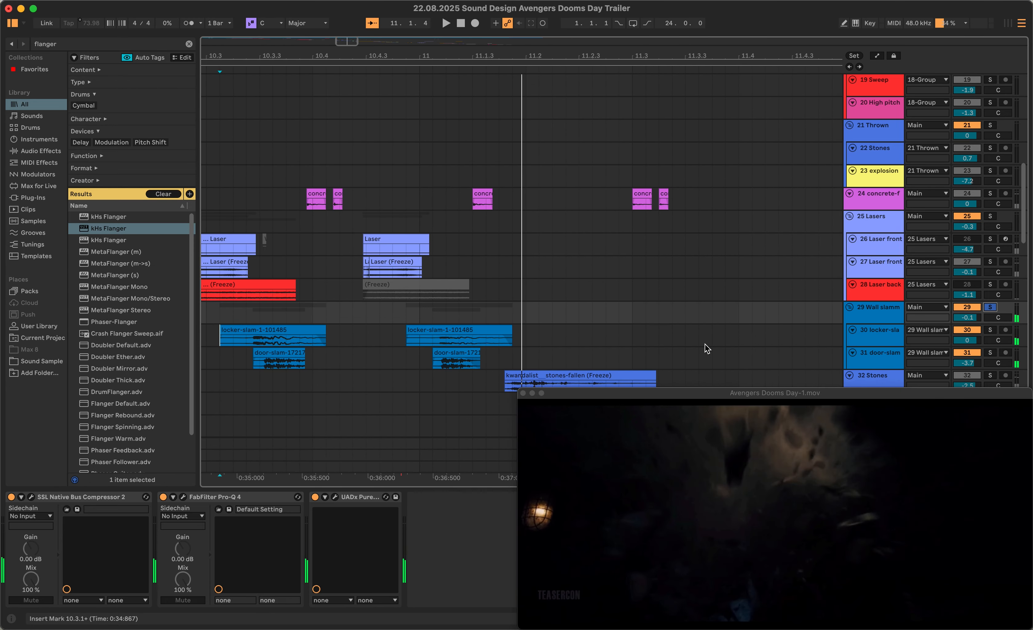
pyautogui.hscroll(-2, 706, 347)
pyautogui.scroll(-3, 314, 364)
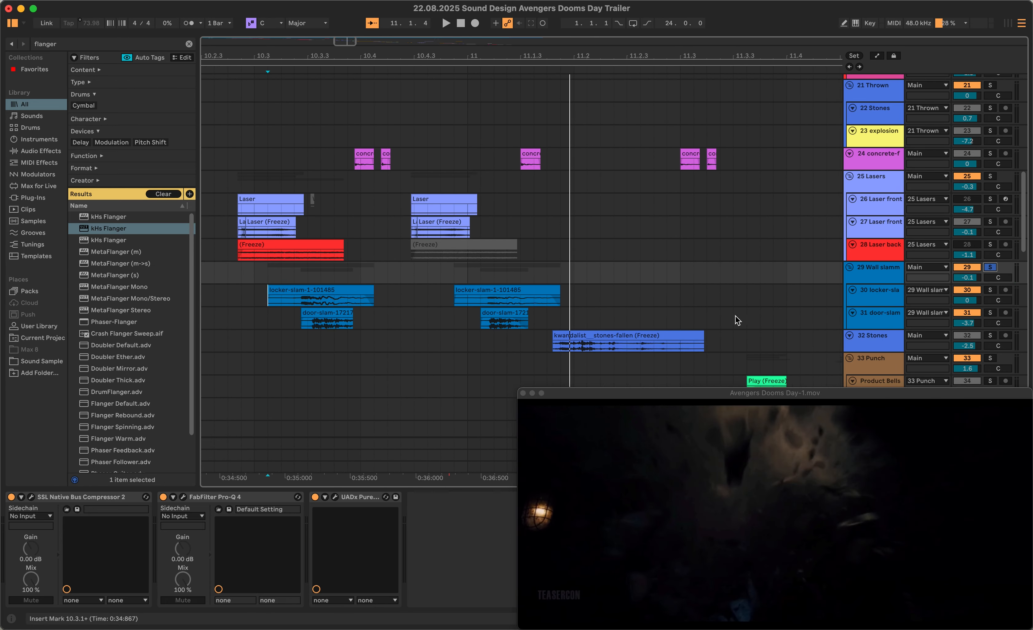
# Check the locker-slam and door-slam starting points against the video, and play the second impact from bar 11.1.1
pyautogui.click(305, 299)
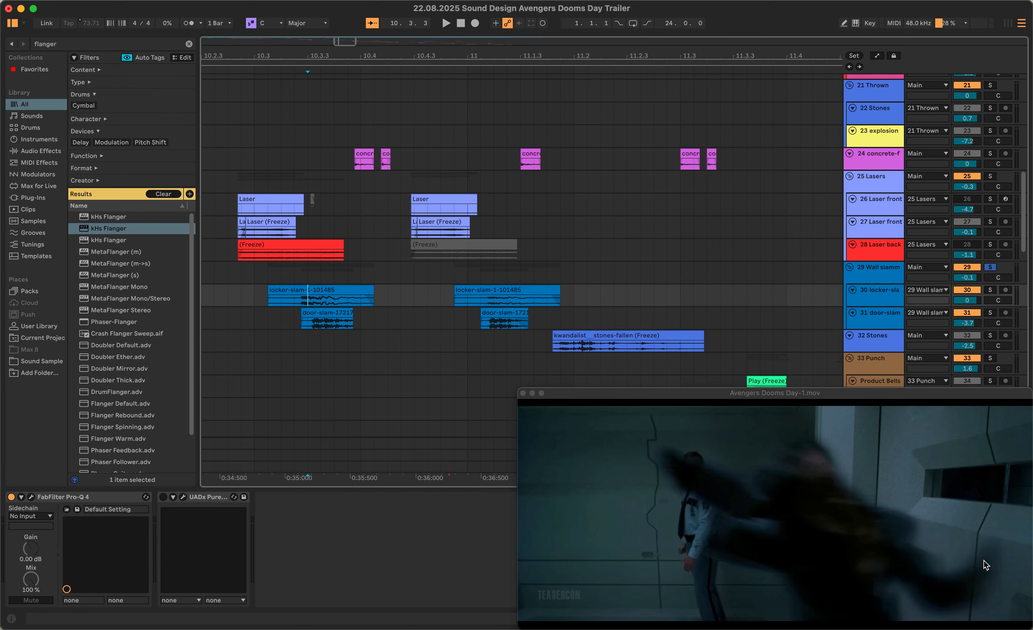
pyautogui.click(309, 325)
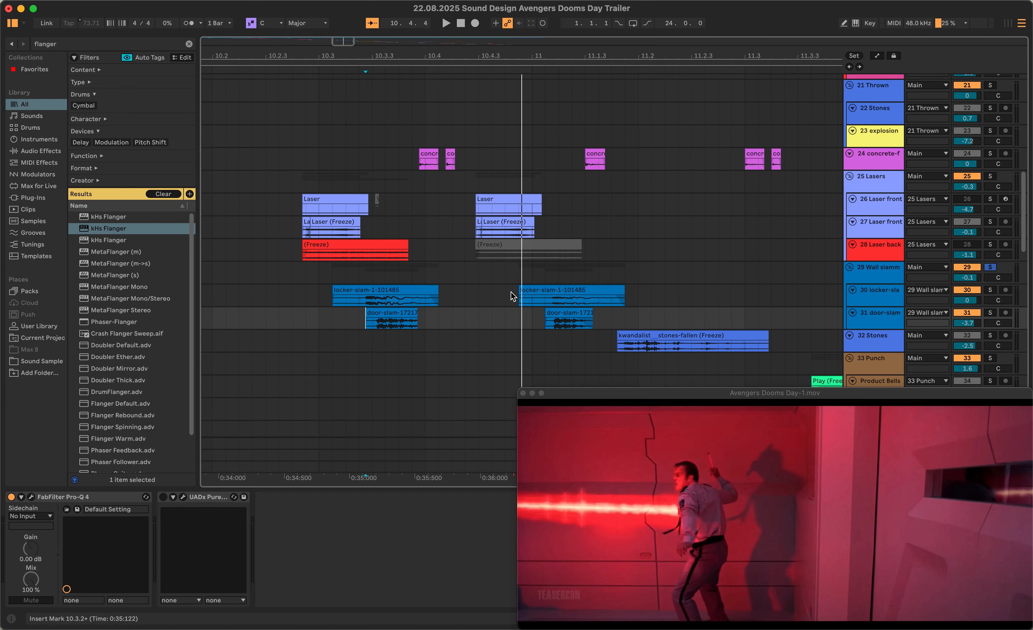
pyautogui.click(546, 296)
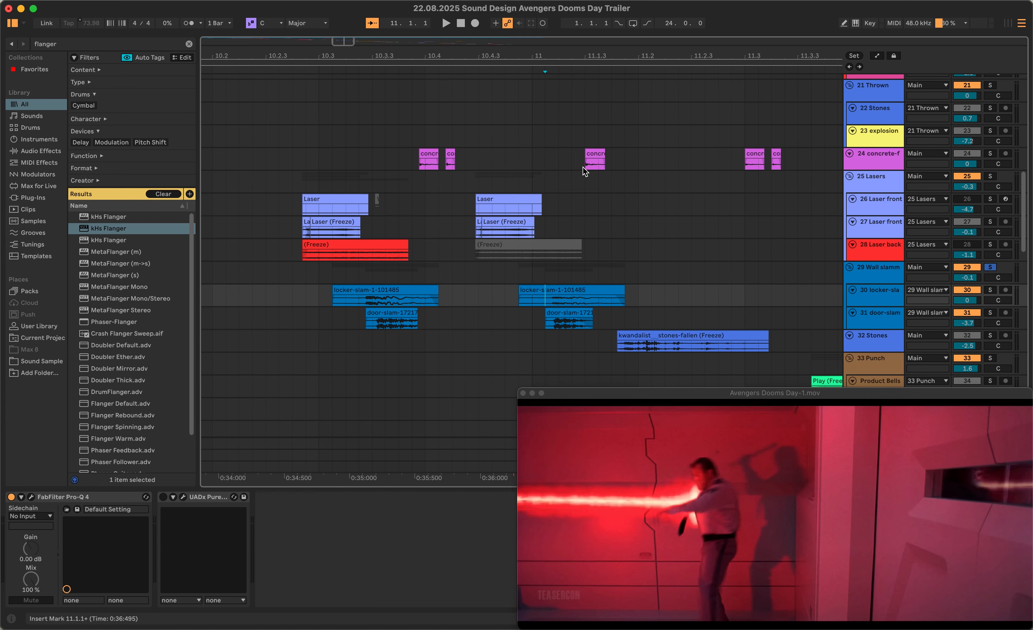
pyautogui.press('space')
pyautogui.scroll(-2, 576, 208)
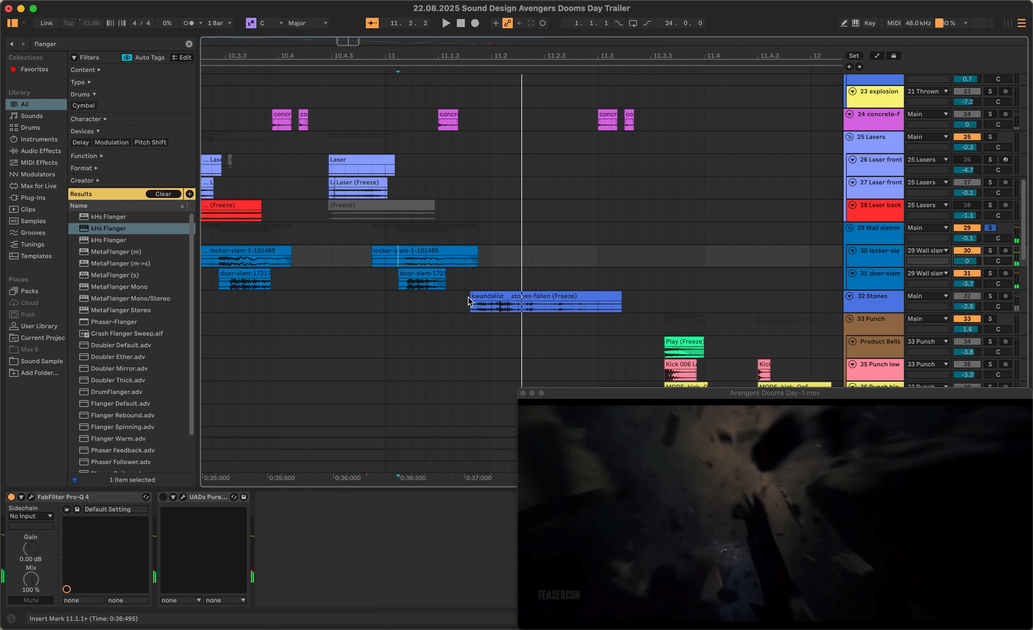
pyautogui.press('space')
# Play the soloed track 32 Stones from bar 11.1.4 and select its kwandalist__stones-fallen clip
pyautogui.click(465, 309)
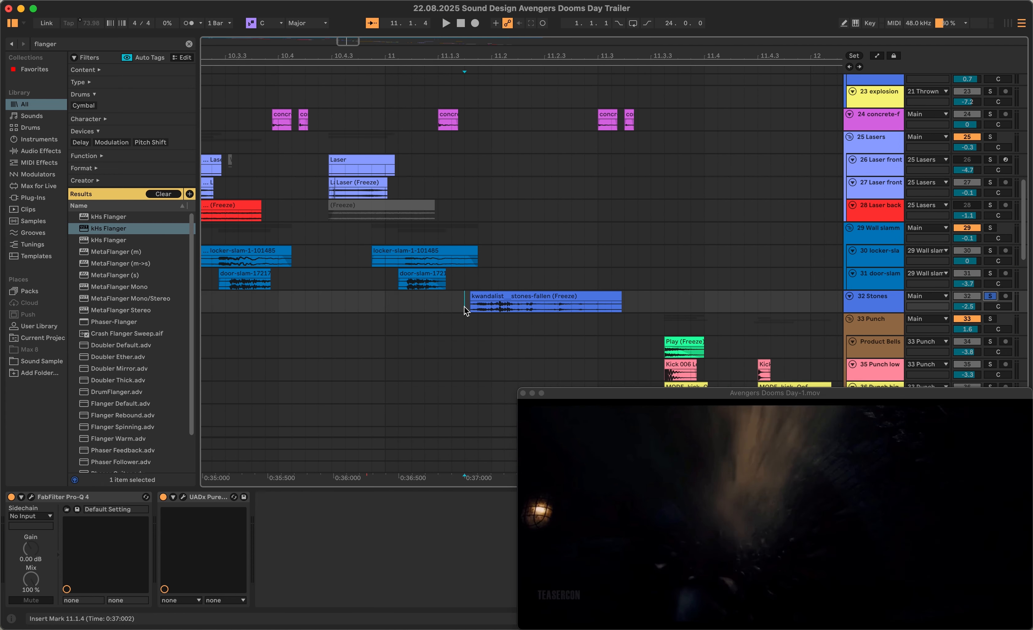
pyautogui.press('space')
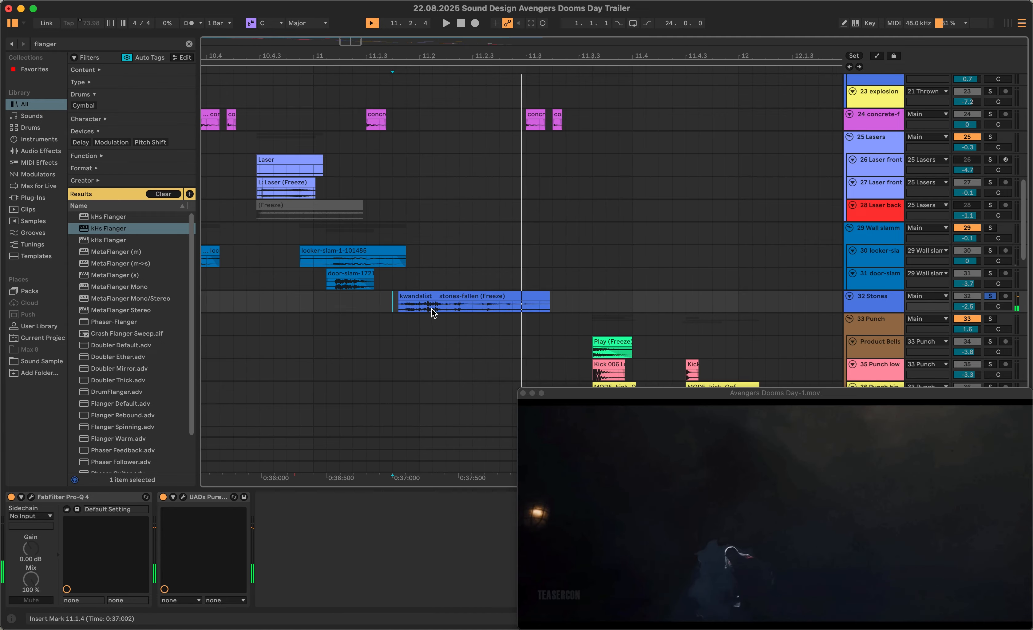
pyautogui.click(433, 313)
pyautogui.press('space')
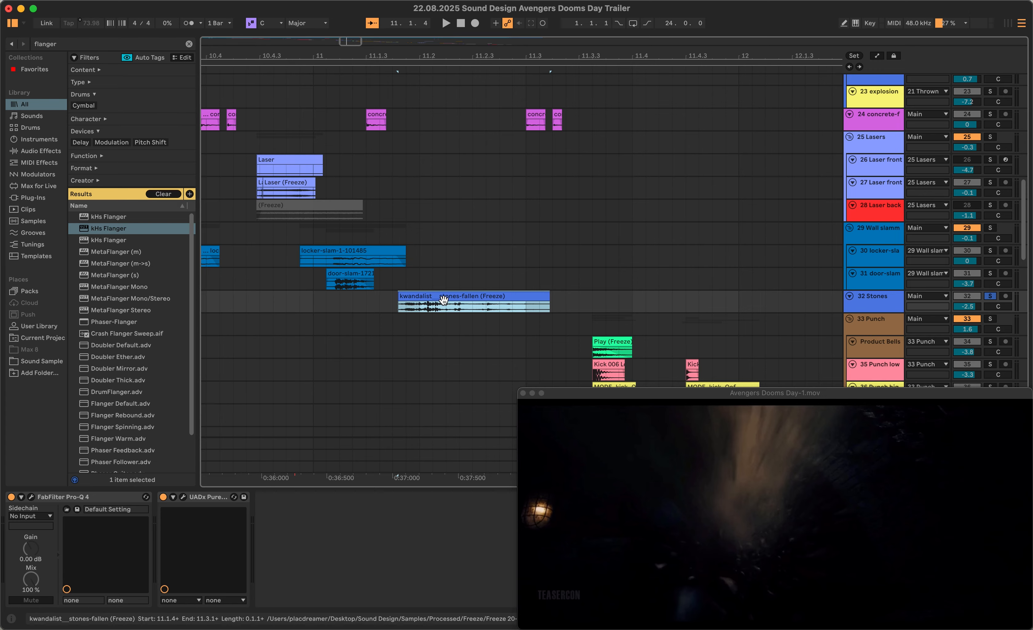
# Review track 32's UADx Pure Plate Reverb settings and play the stones clip through it
pyautogui.click(183, 497)
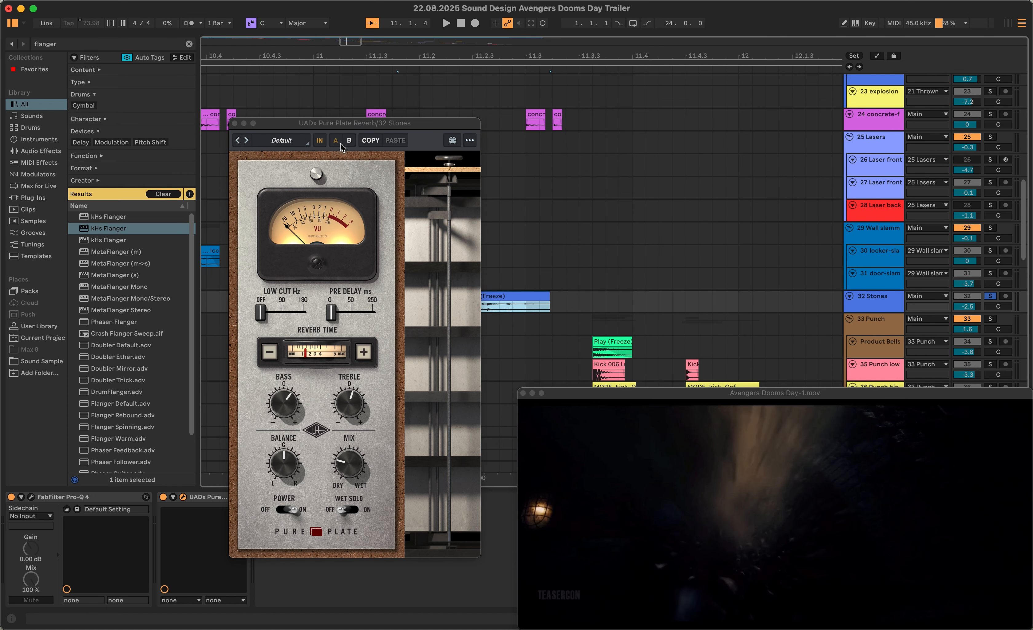
pyautogui.click(235, 123)
pyautogui.click(182, 496)
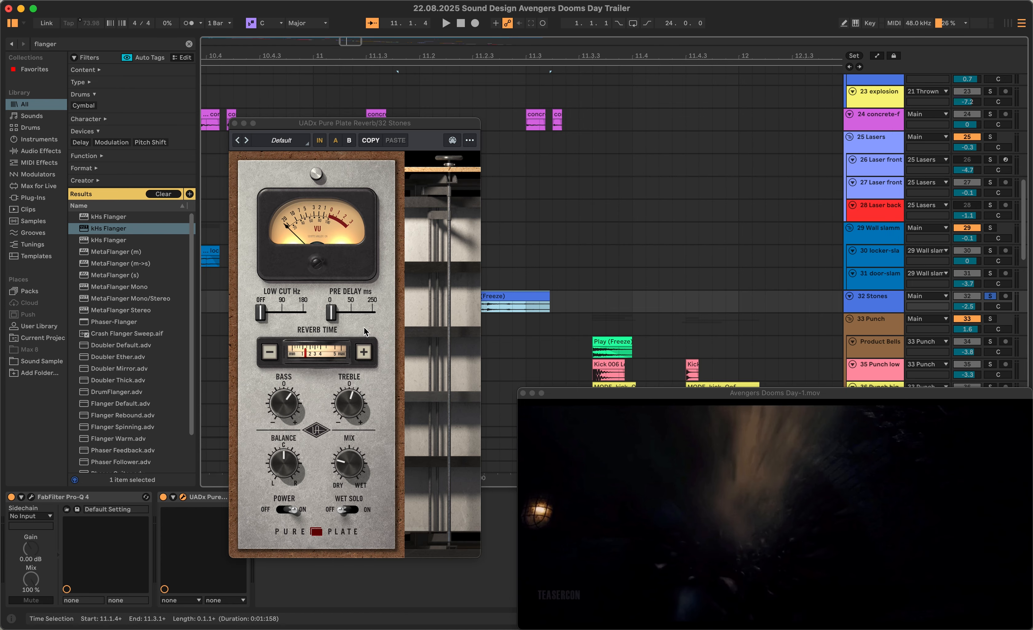
pyautogui.press('space')
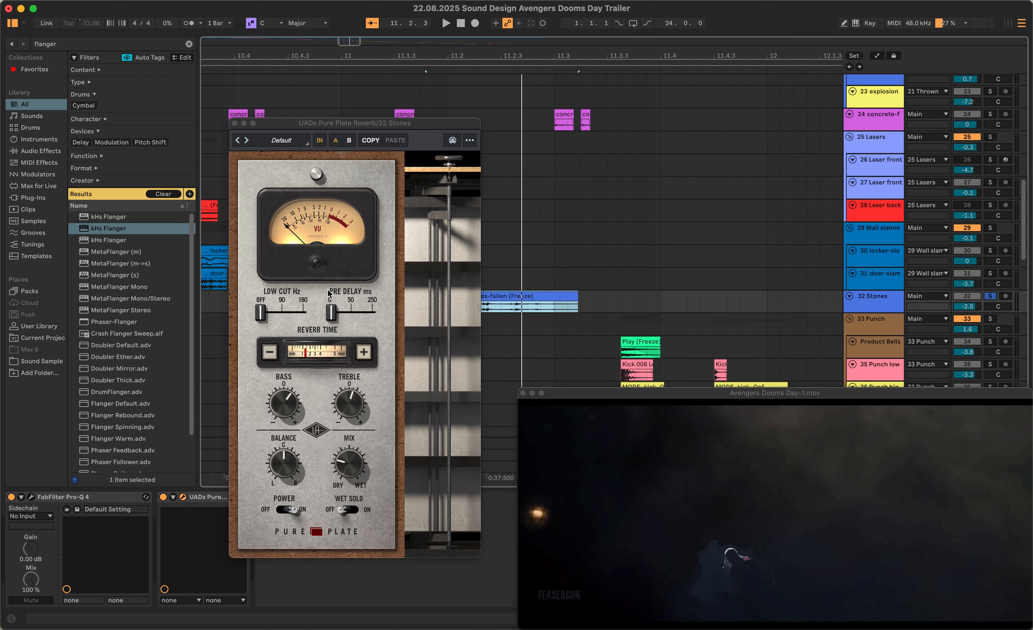
# Review the EQ bands of track 32's FabFilter Pro-Q 4 and play the stones through it, closing both plugin windows
pyautogui.click(31, 498)
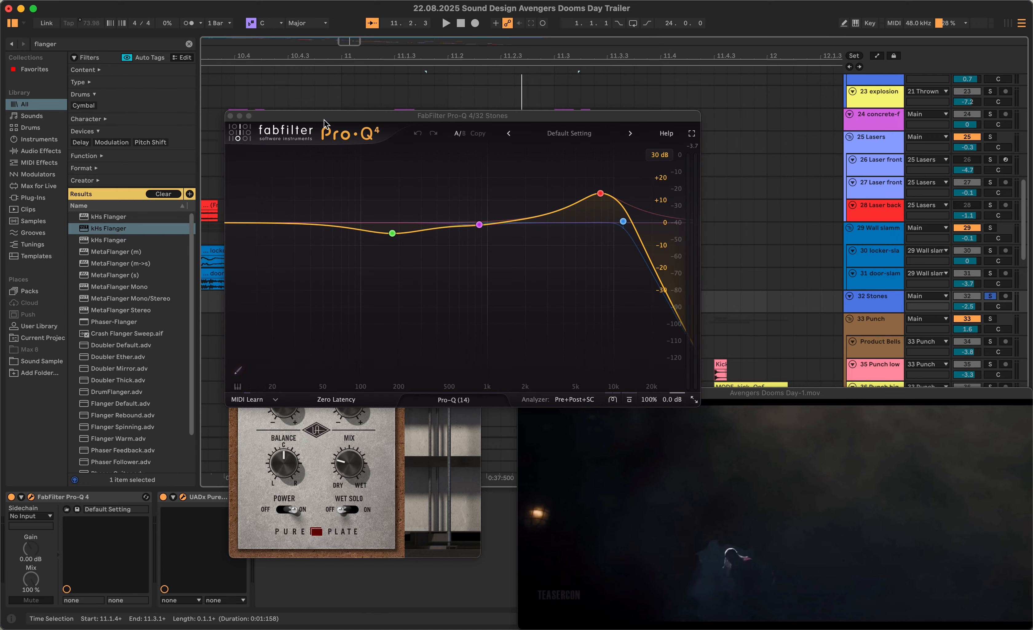
pyautogui.moveTo(324, 123); pyautogui.dragTo(341, 177)
pyautogui.click(235, 124)
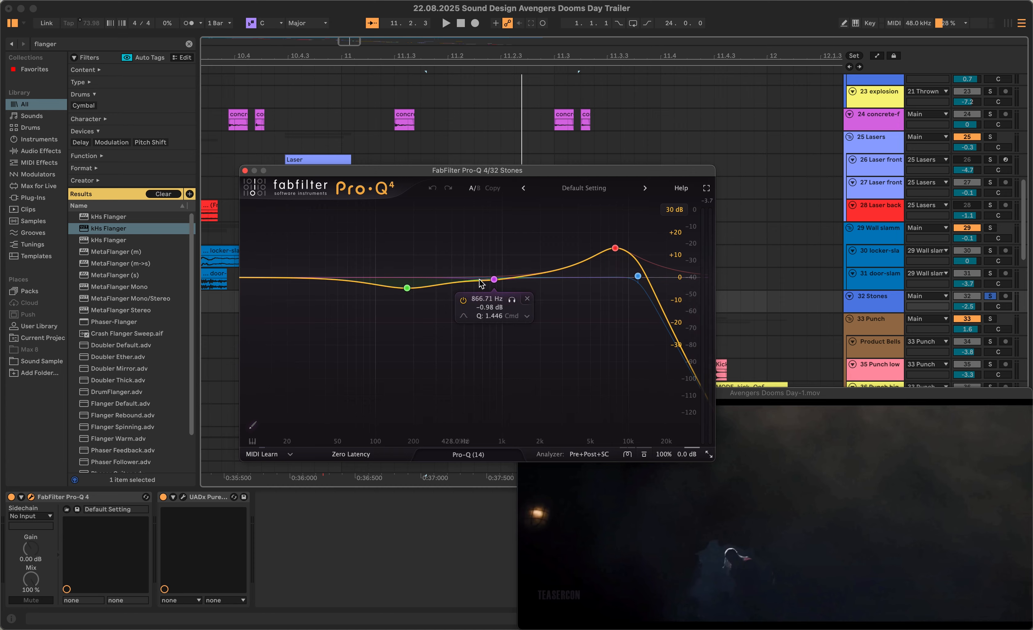
pyautogui.moveTo(616, 253)
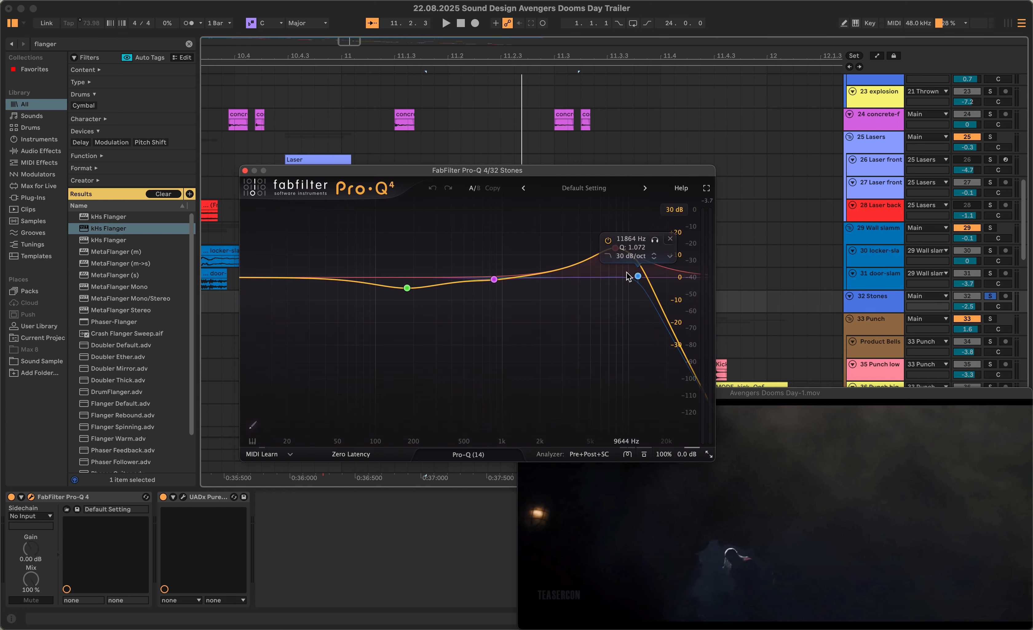
pyautogui.click(408, 291)
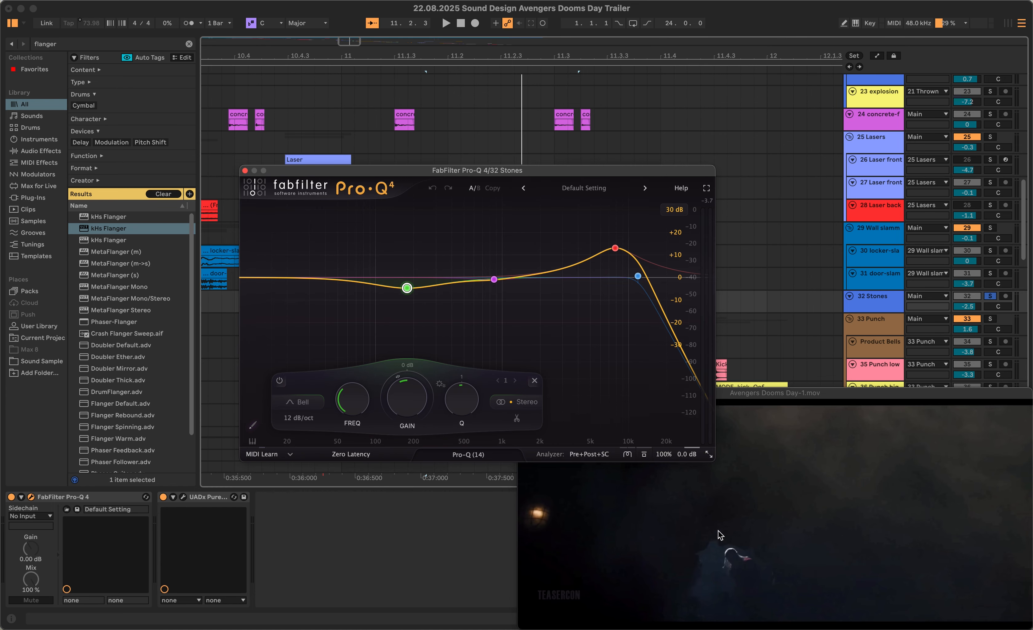
pyautogui.press('space')
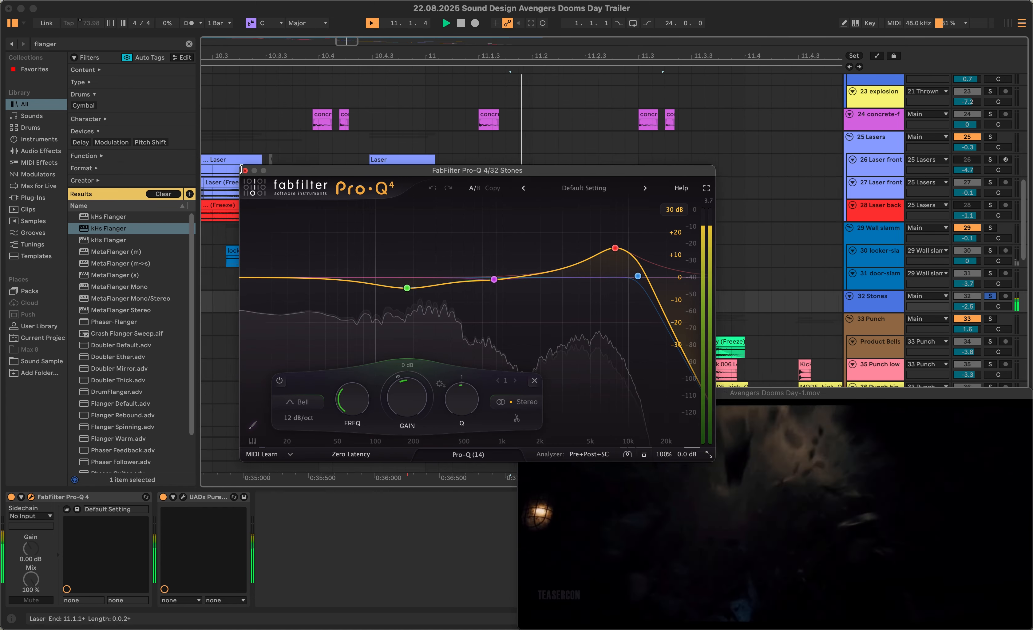
pyautogui.click(244, 172)
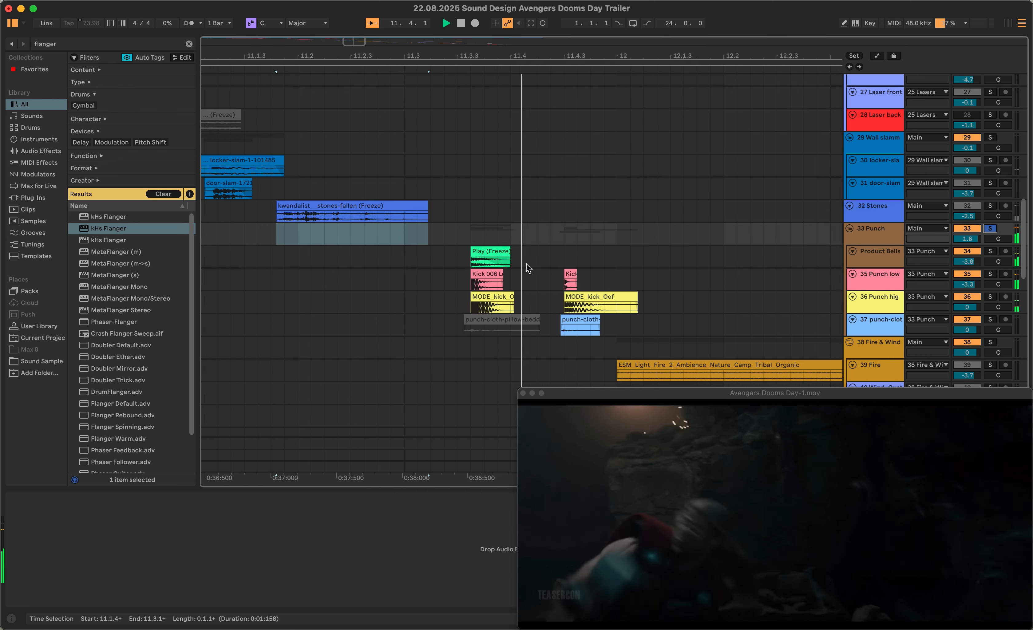
# Play the soloed 33 Punch group, and solo track 34 Product Bells to play it from bar 11.3.3
pyautogui.scroll(-1, 521, 272)
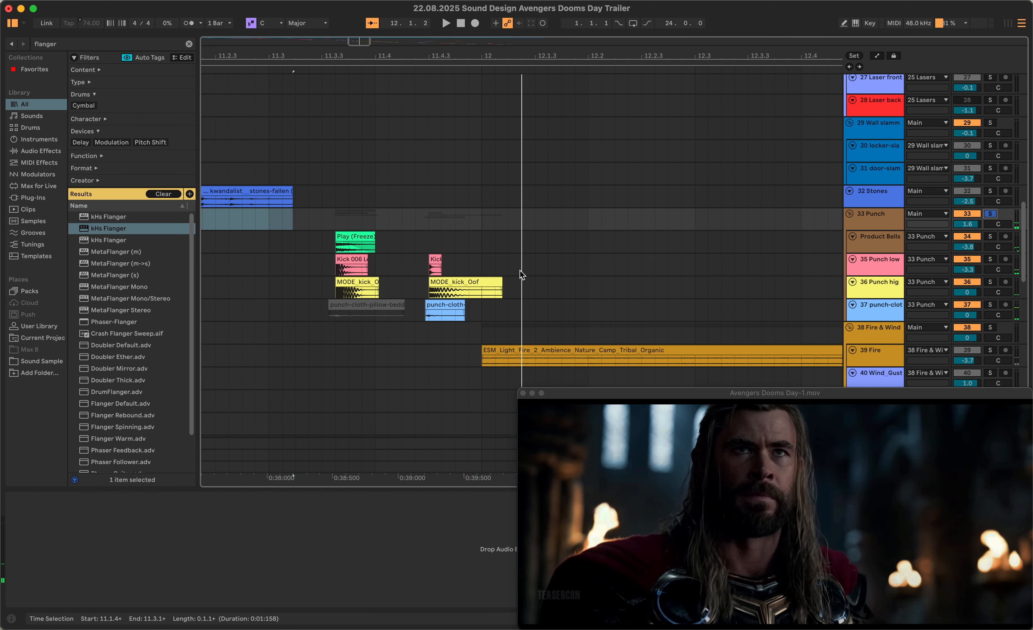
pyautogui.click(882, 220)
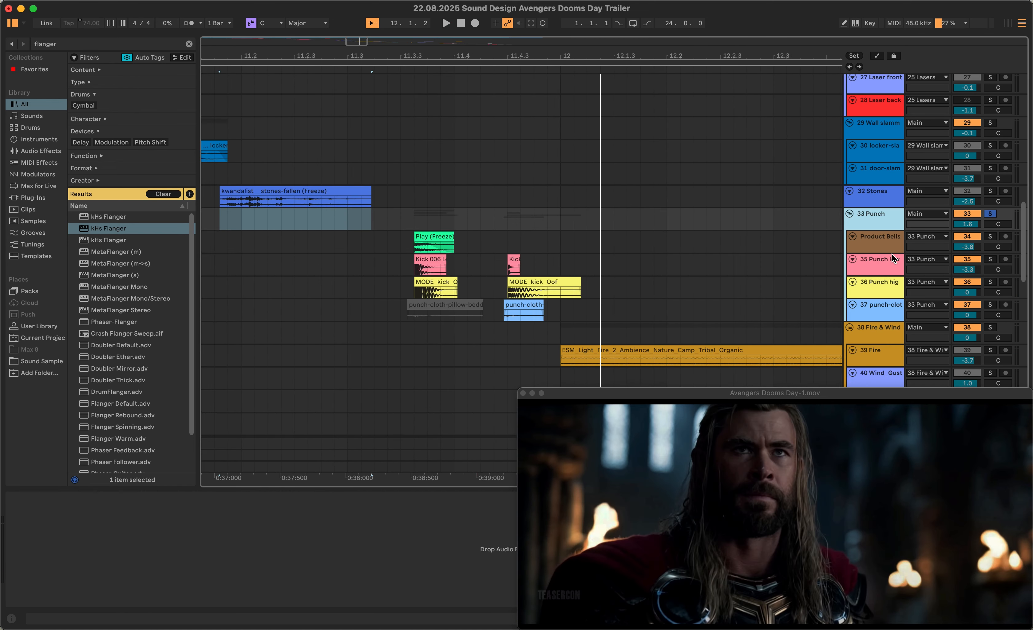
pyautogui.click(991, 238)
pyautogui.click(991, 238)
pyautogui.press('space')
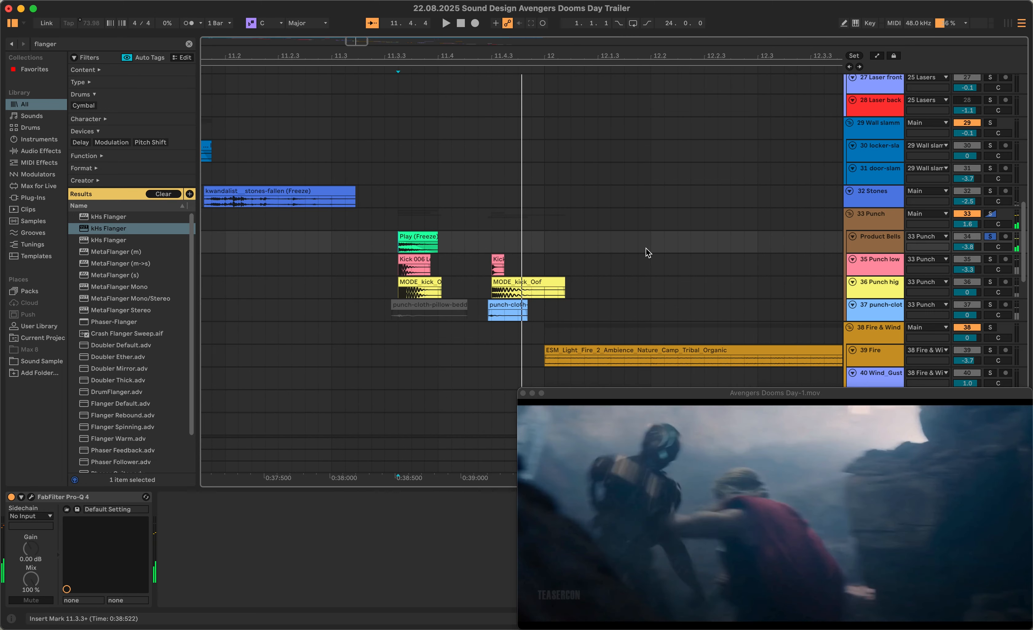
# Solo track 35 Punch low and preview the source file of its first Kick 006 Lexy clip from Finder
pyautogui.click(399, 273)
pyautogui.press('s')
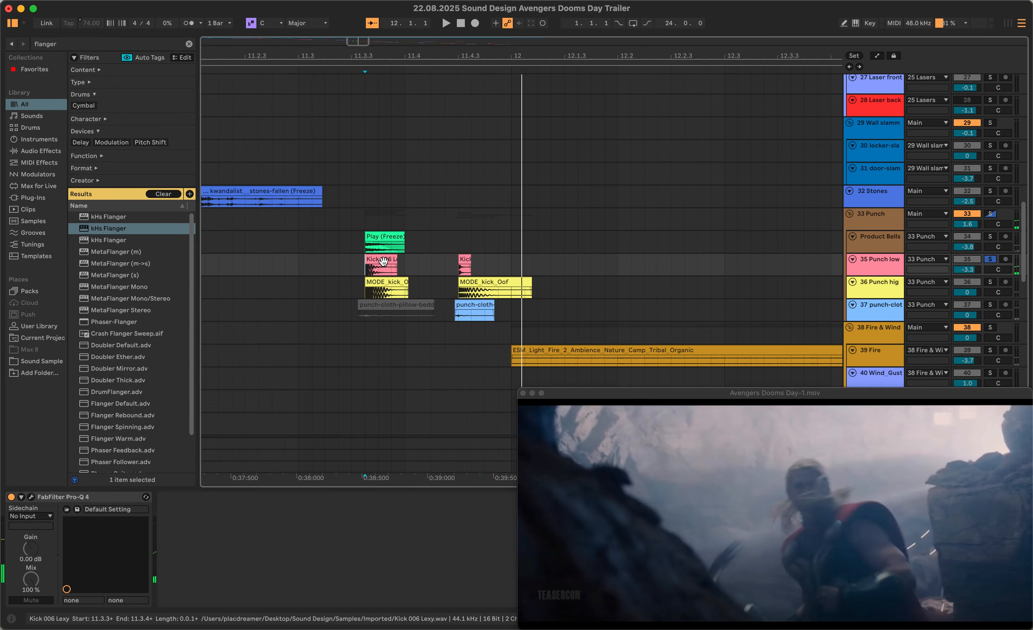
pyautogui.rightClick(386, 269)
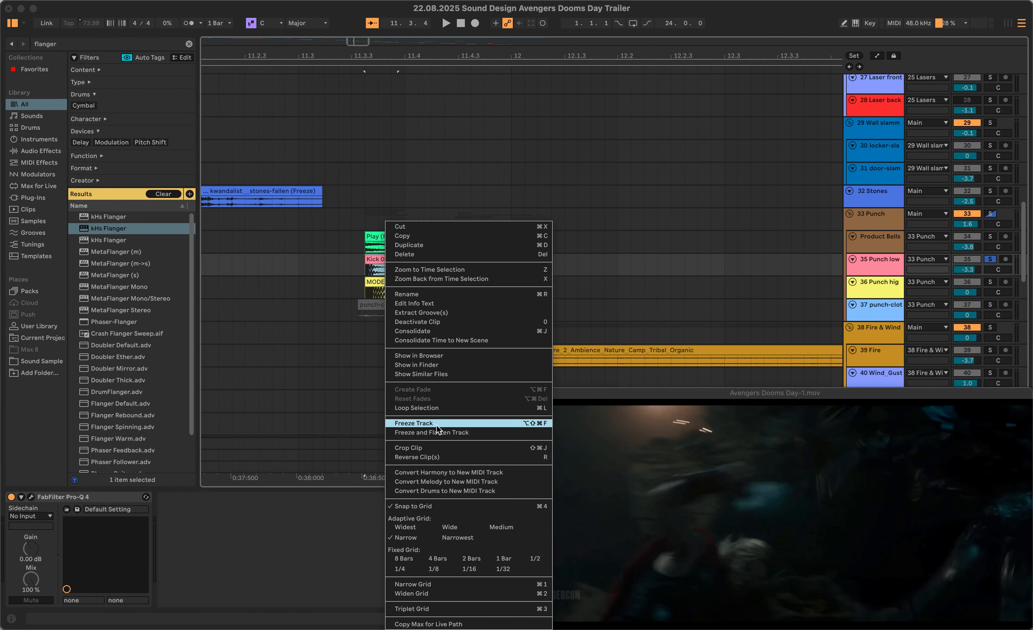
pyautogui.click(444, 364)
pyautogui.press('space')
pyautogui.press('space')
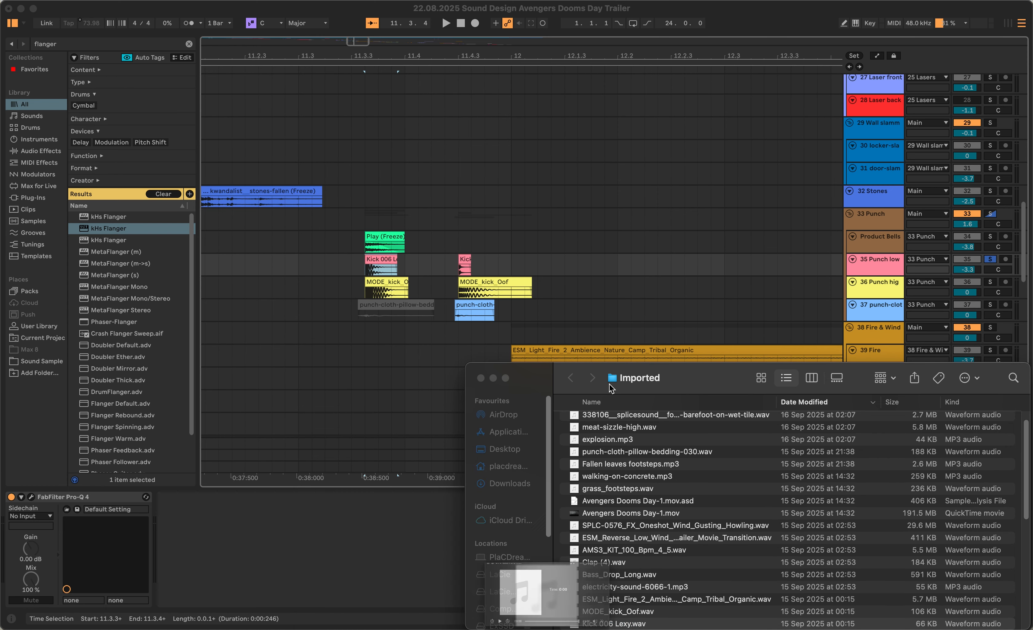
# Examine the first Kick 006 Lexy clip's waveform, play it on the soloed track, and select the second kick clip
pyautogui.click(386, 259)
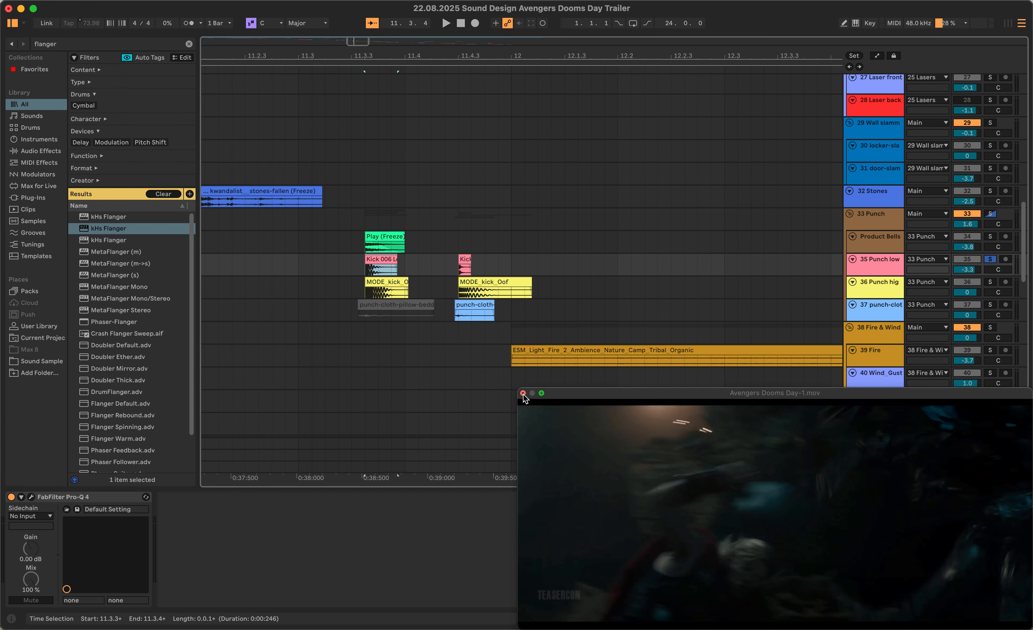
pyautogui.doubleClick(386, 260)
pyautogui.click(385, 272)
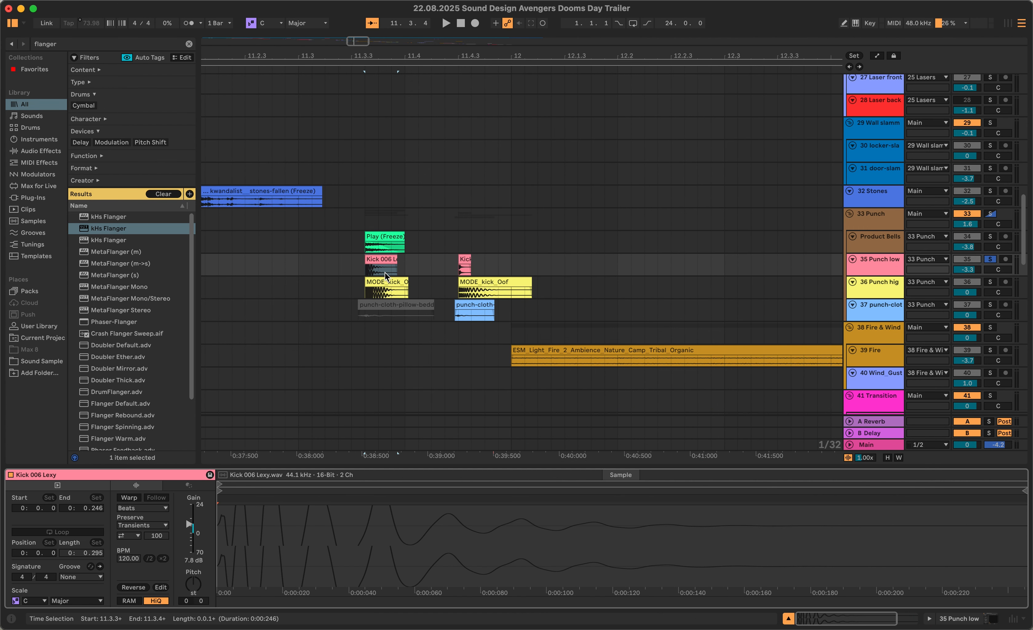
pyautogui.press('z')
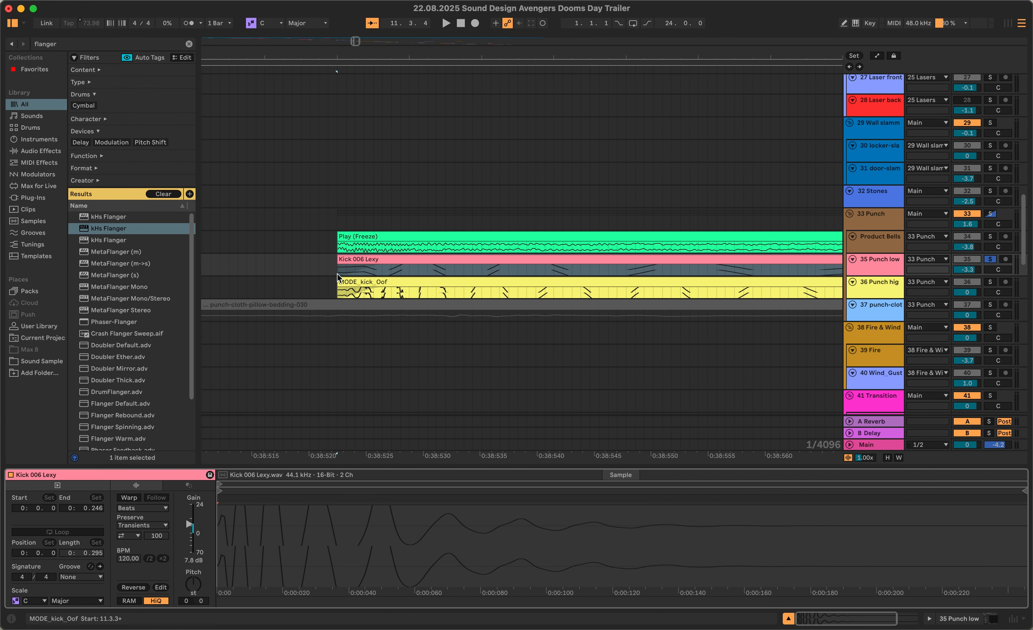
pyautogui.scroll(-5, 337, 273)
pyautogui.scroll(-1, 393, 280)
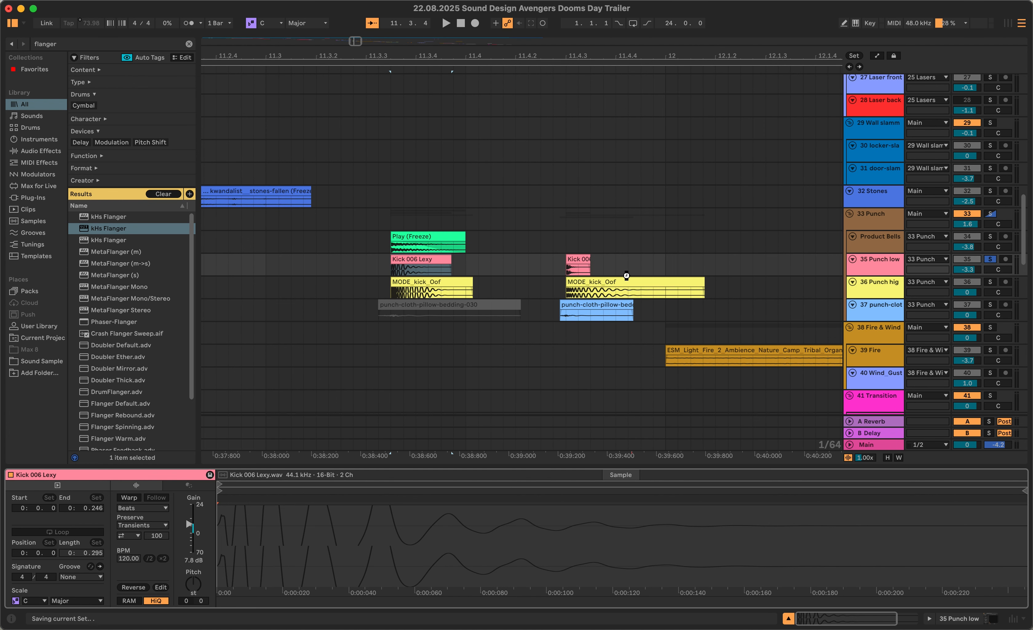
pyautogui.press('space')
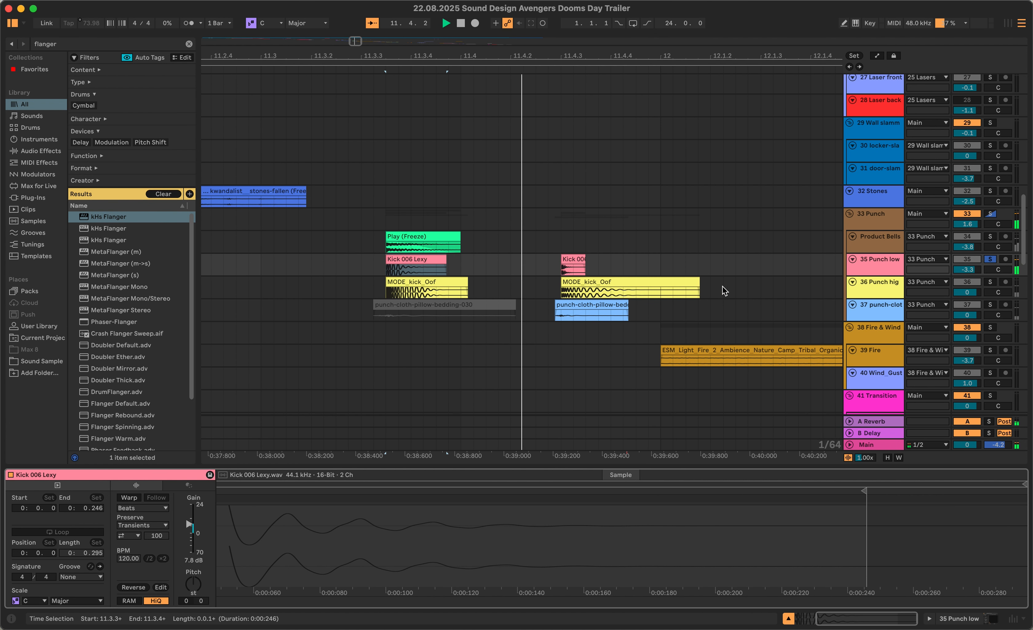
pyautogui.press('space')
pyautogui.click(541, 263)
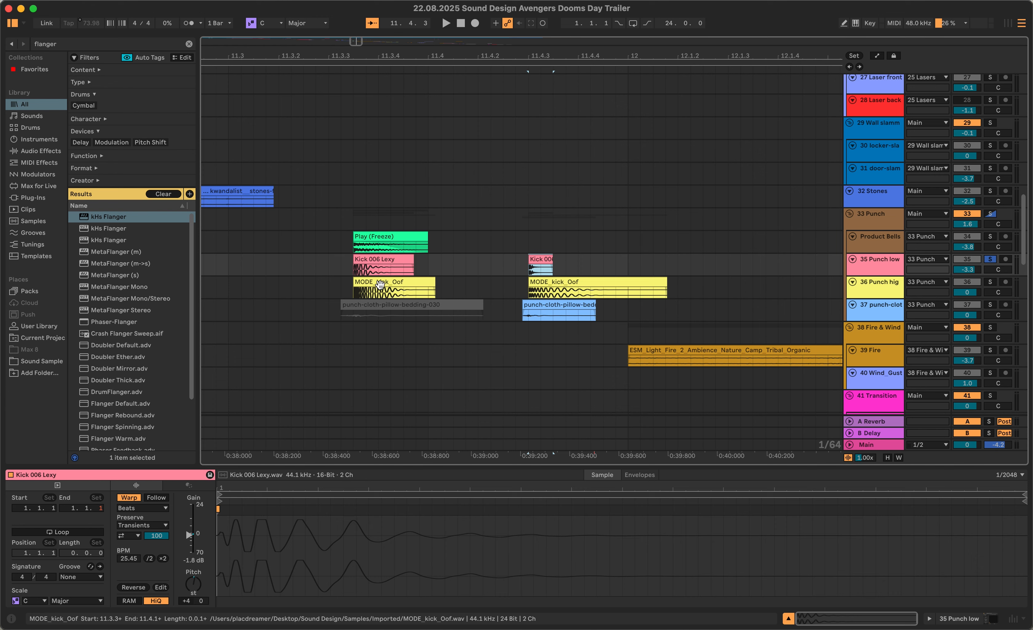
# Solo track 36 Punch high and play its first MODE_kick_Oof clip from bar 11.3.3
pyautogui.click(424, 283)
pyautogui.click(991, 282)
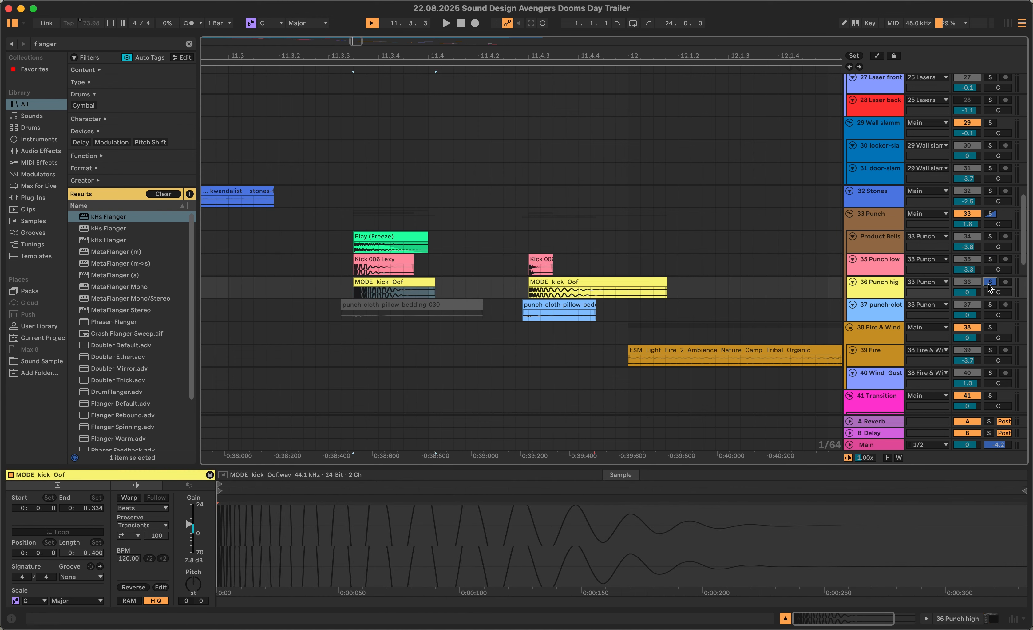
pyautogui.press('space')
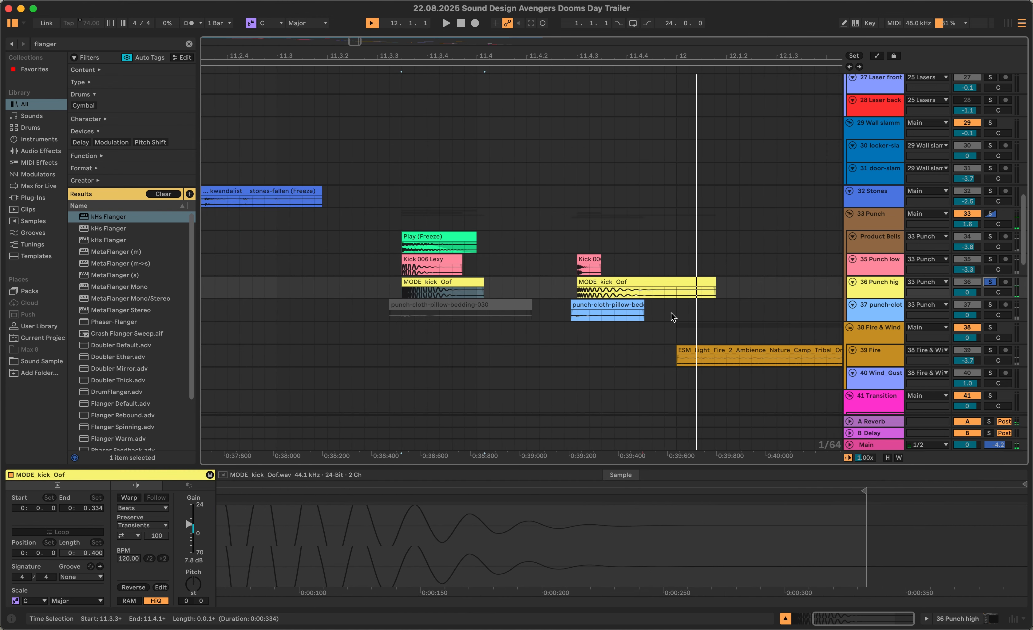
# Reveal the first MODE_kick_Oof clip's source file in Finder and preview MODE_kick_Oof.wav
pyautogui.rightClick(446, 288)
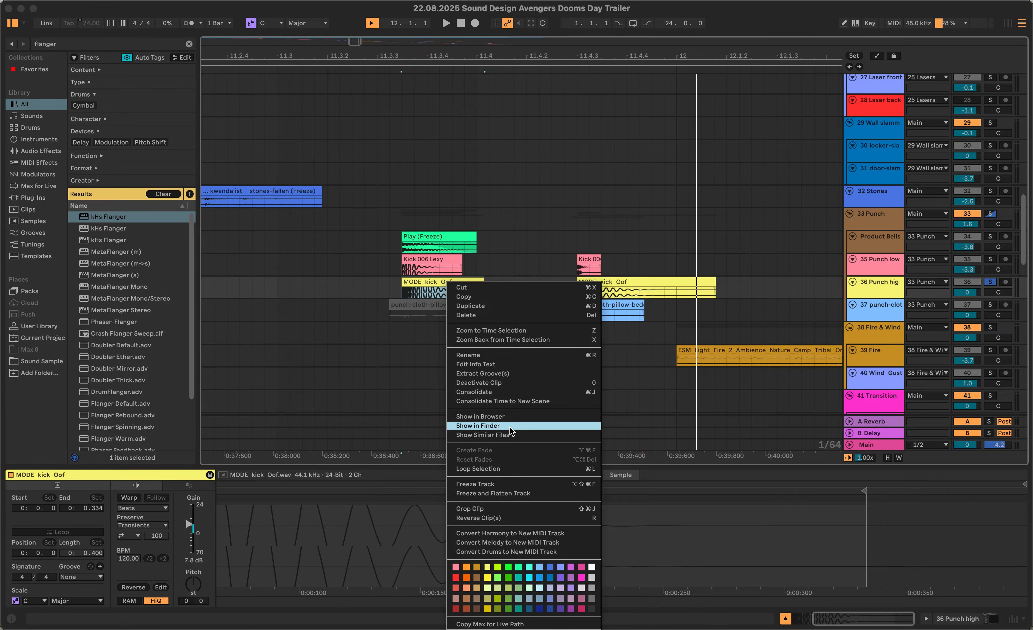
pyautogui.click(530, 426)
pyautogui.press('space')
pyautogui.press('space')
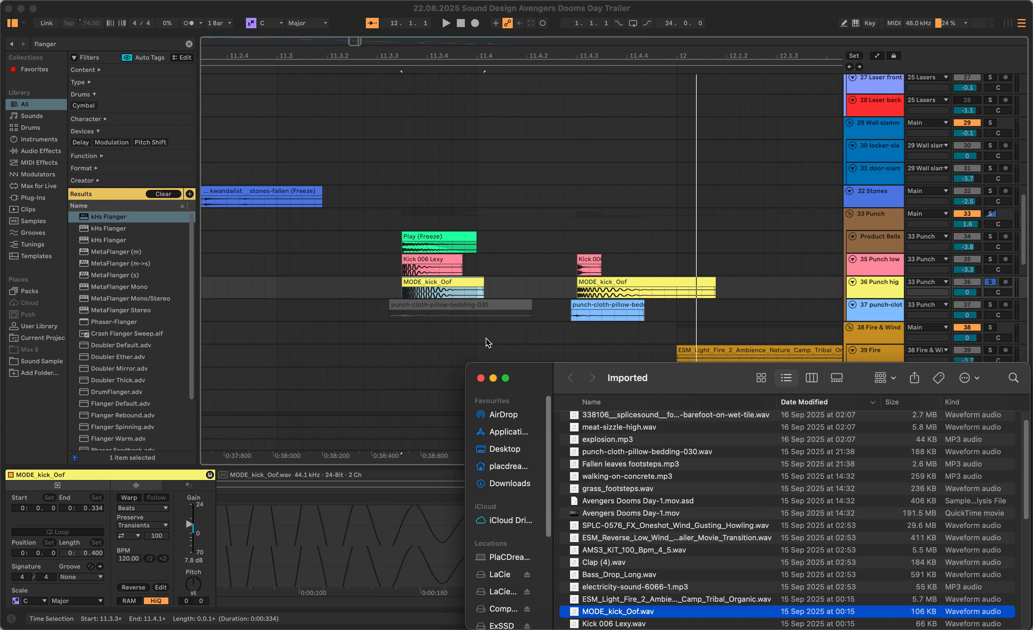
# Examine the waveform of the first MODE_kick_Oof clip up close and select the second one at bar 11.4.3
pyautogui.scroll(5, 416, 288)
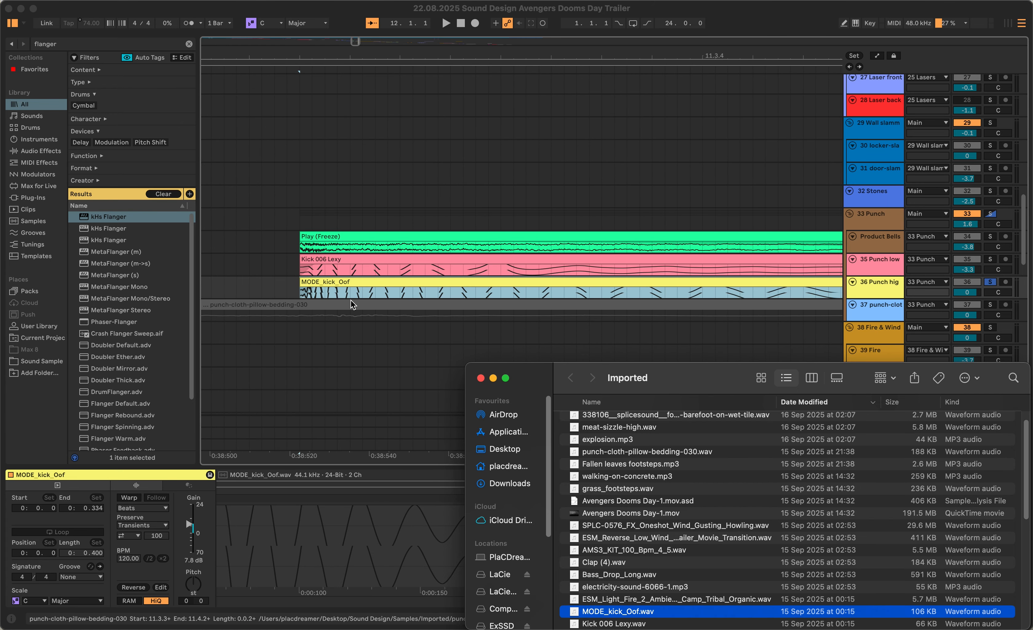
pyautogui.scroll(5, 308, 293)
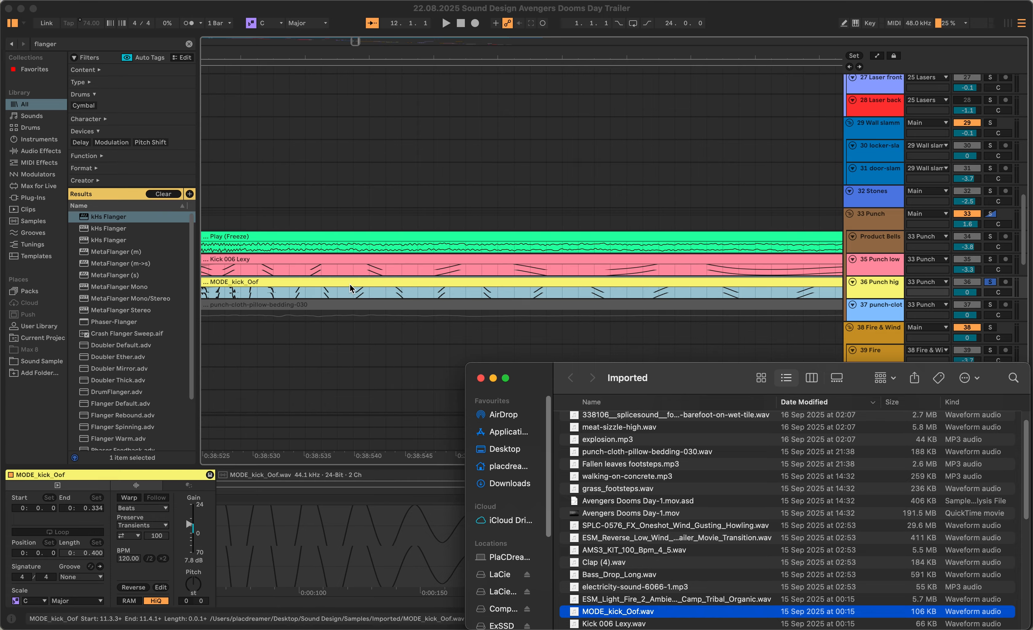
pyautogui.scroll(-5, 408, 305)
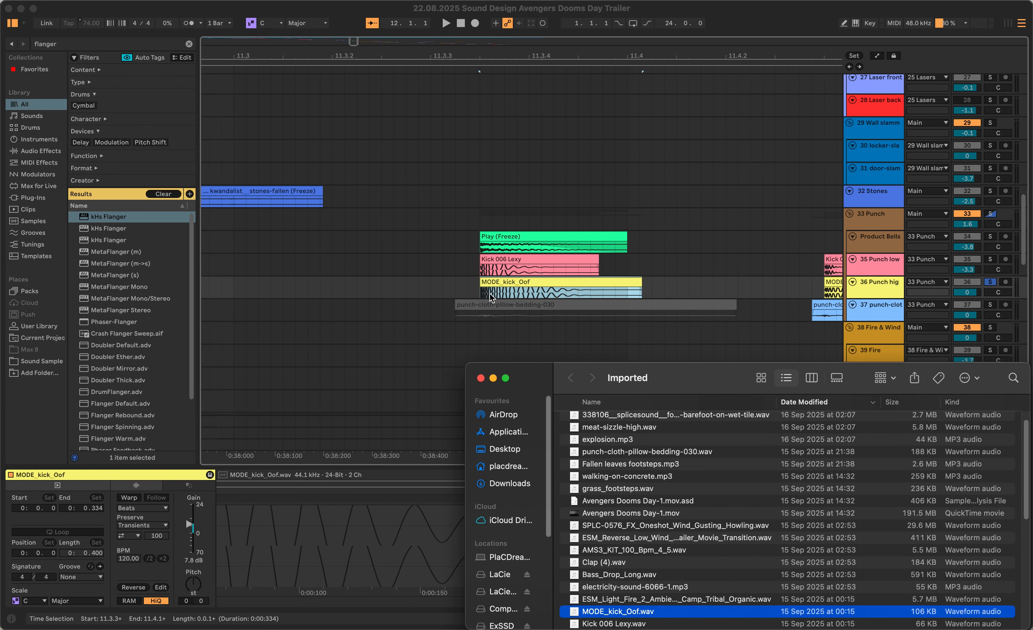
pyautogui.click(680, 287)
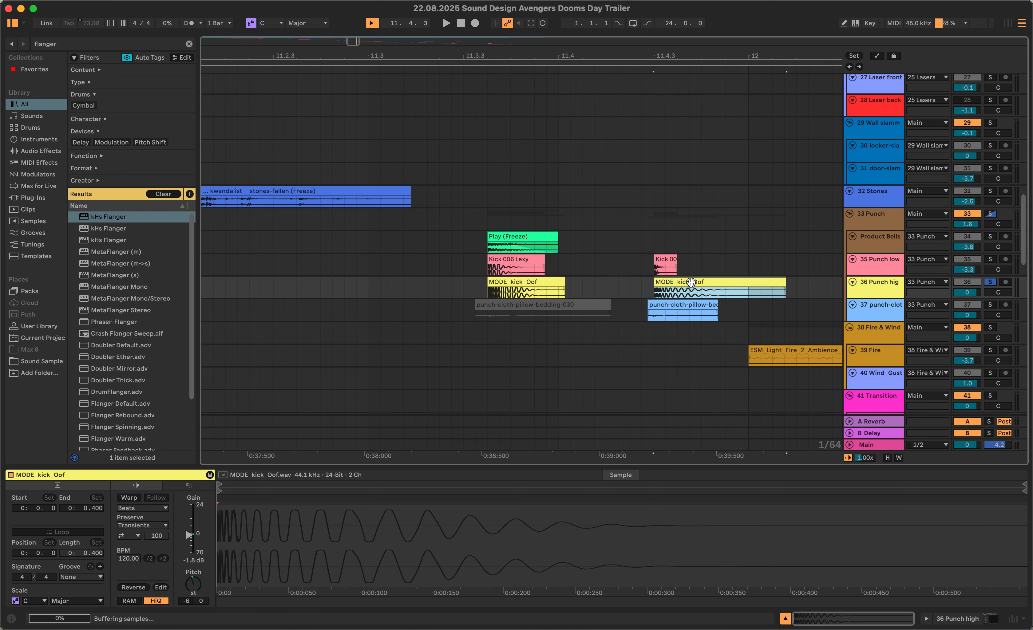
pyautogui.click(683, 286)
pyautogui.hscroll(3, 636, 305)
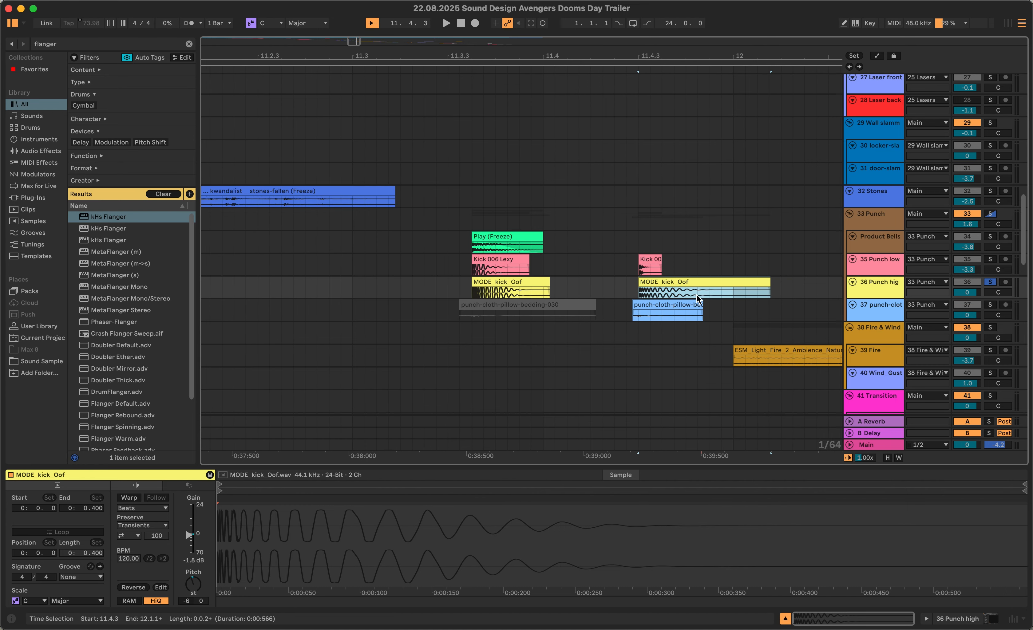
# Solo track 37 and play its active punch-cloth-pillow-bedding-030 clip from bar 11.4.2 against the video
pyautogui.click(675, 313)
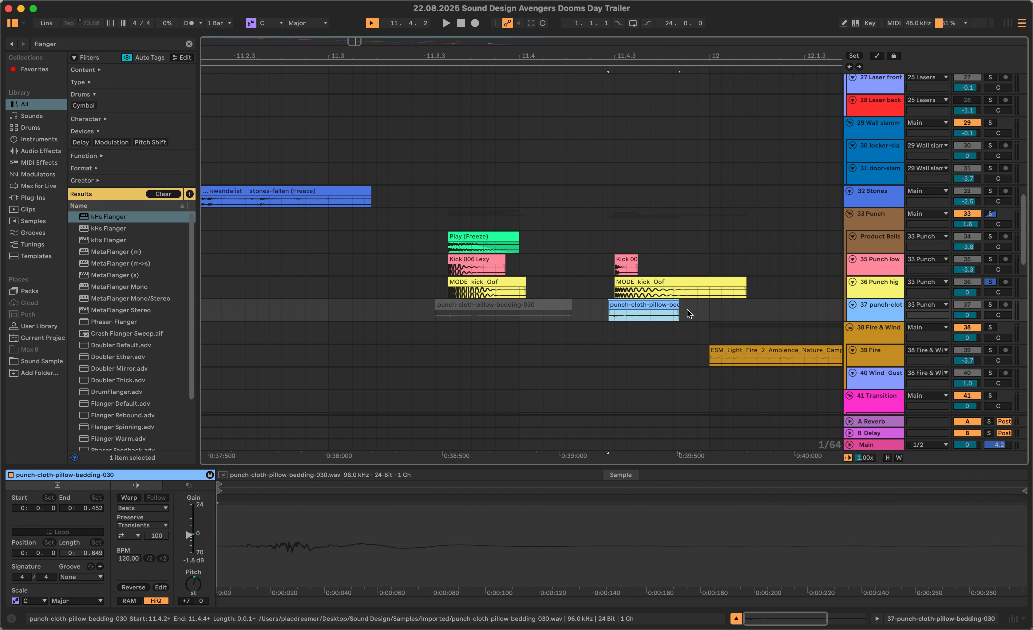
pyautogui.click(990, 305)
pyautogui.press('space')
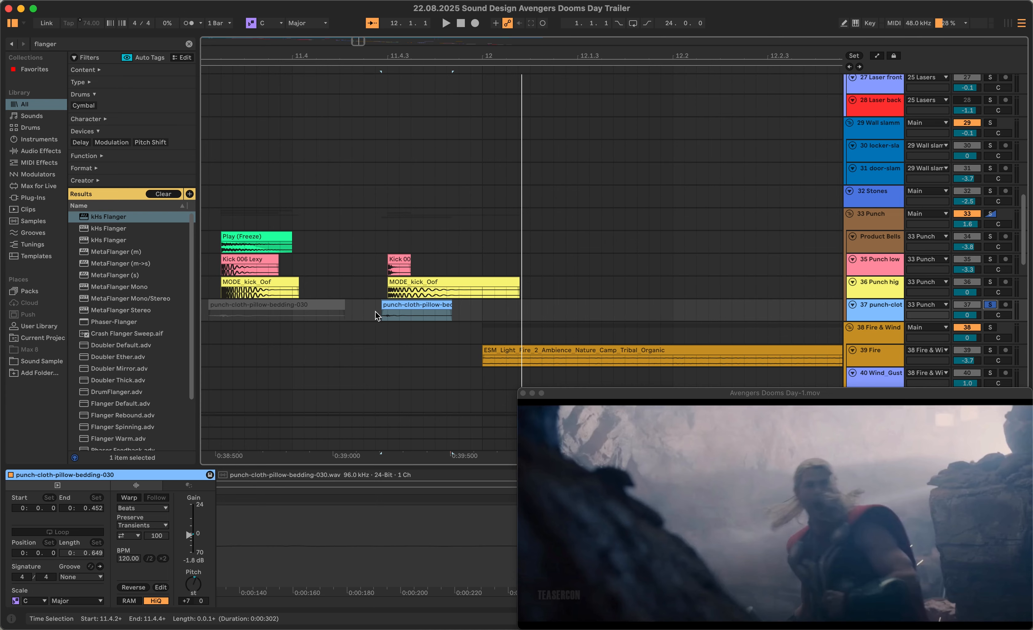
pyautogui.click(372, 316)
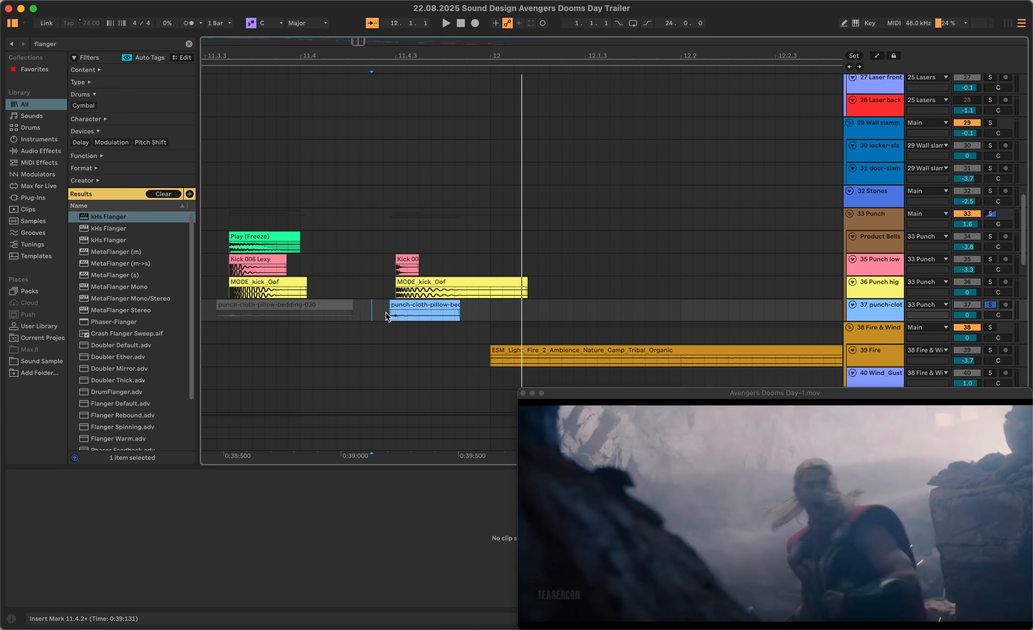
pyautogui.hscroll(-5, 385, 314)
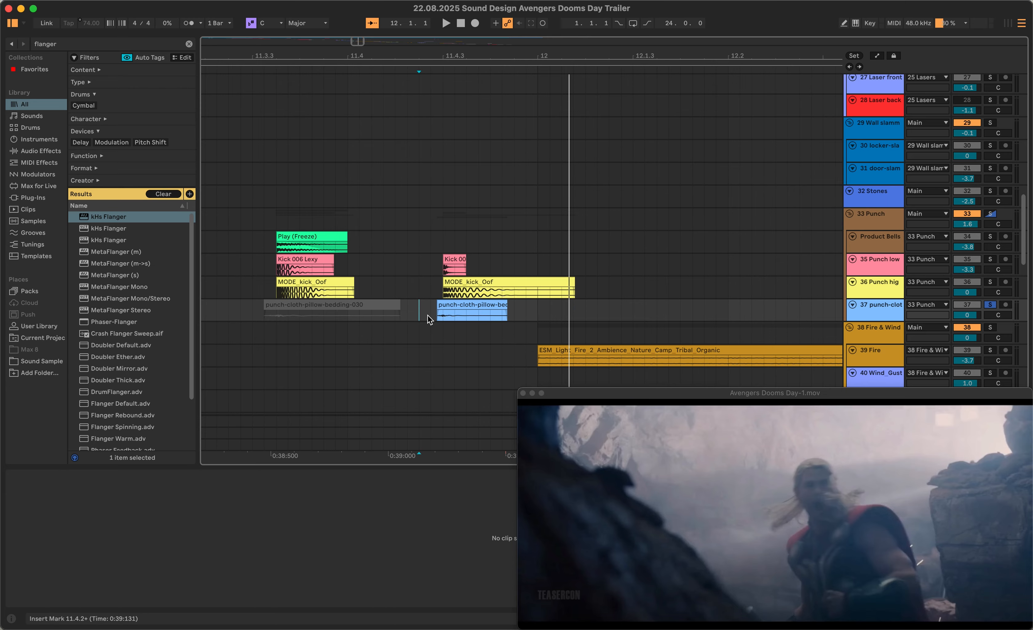
# Reveal the active punch-cloth-pillow-bedding-030 clip's source file in Finder, preview it, and return to the arrangement
pyautogui.scroll(1, 430, 321)
pyautogui.click(452, 330)
pyautogui.rightClick(453, 331)
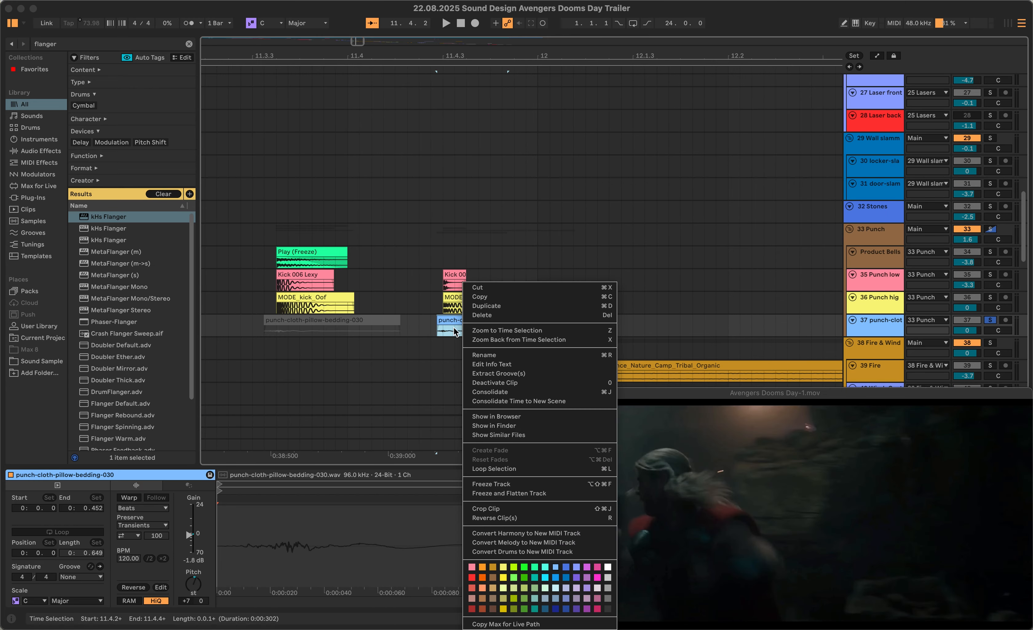
pyautogui.click(547, 426)
pyautogui.press('space')
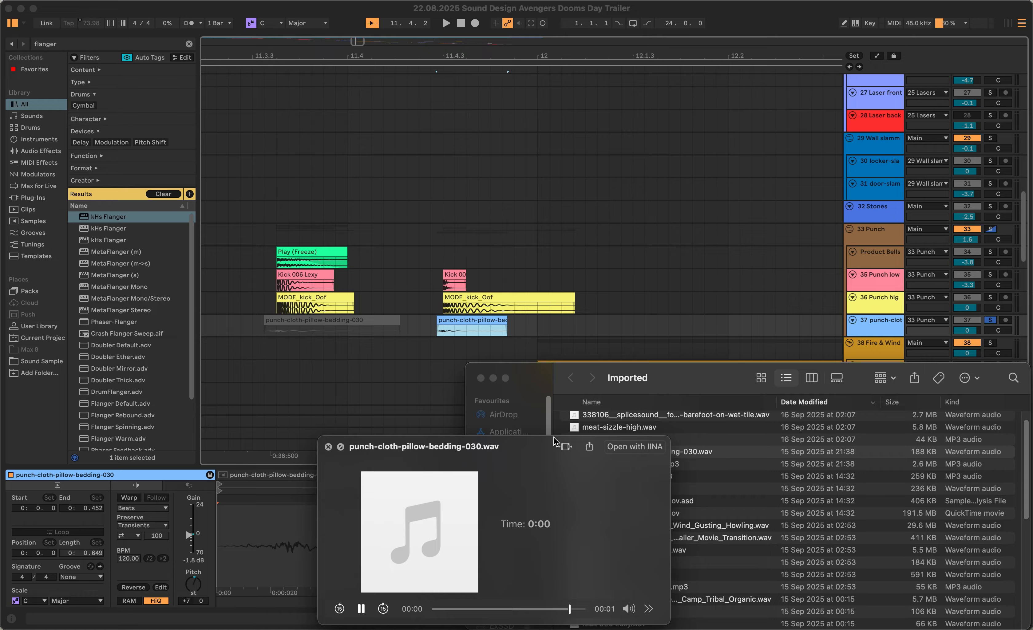
pyautogui.press('space')
pyautogui.click(387, 289)
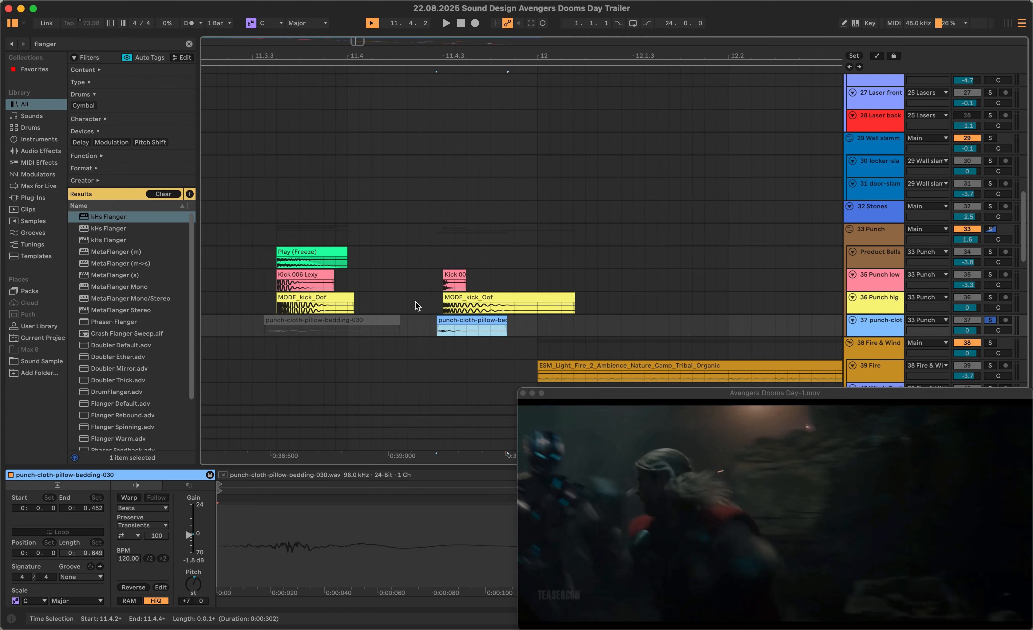
# Review the FabFilter Pro-Q 4 bands on soloed track 34 Product Bells while playing its clip, and close the video and plugin windows
pyautogui.click(277, 262)
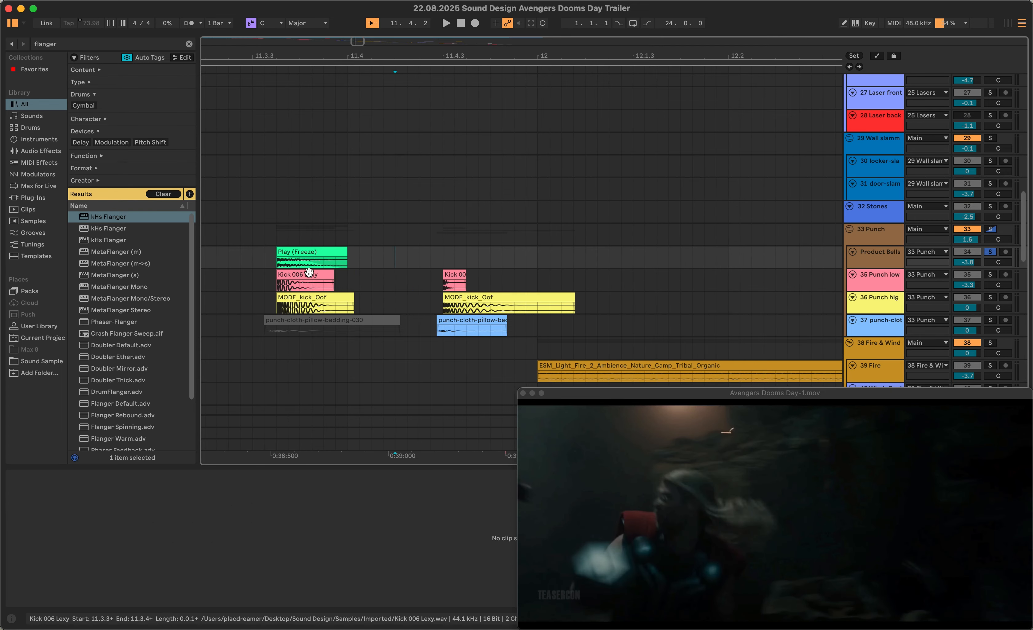
pyautogui.click(335, 254)
pyautogui.click(523, 394)
pyautogui.click(992, 619)
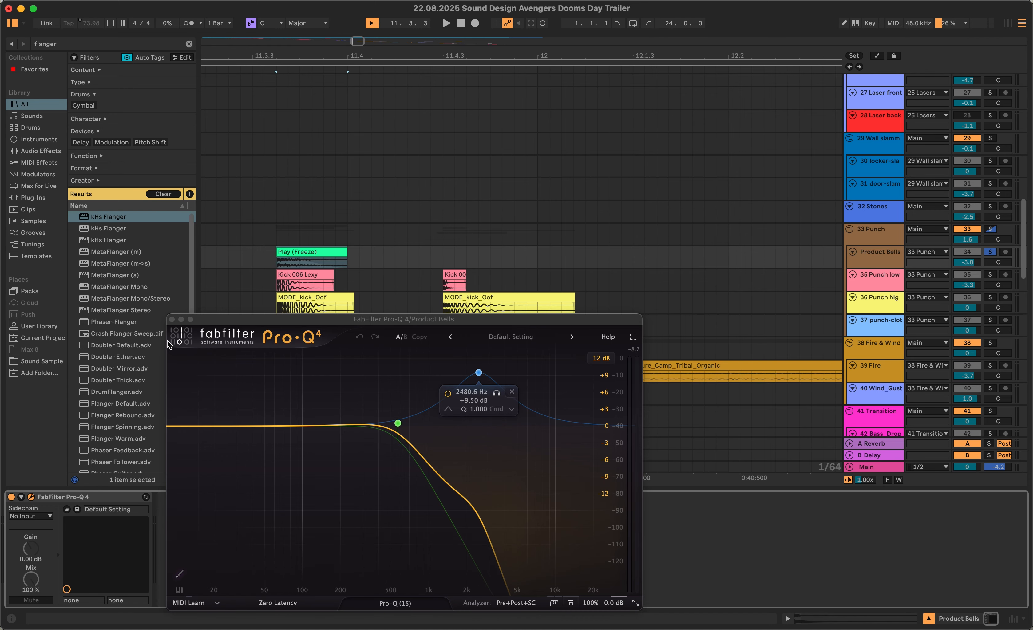
pyautogui.press('space')
pyautogui.click(12, 499)
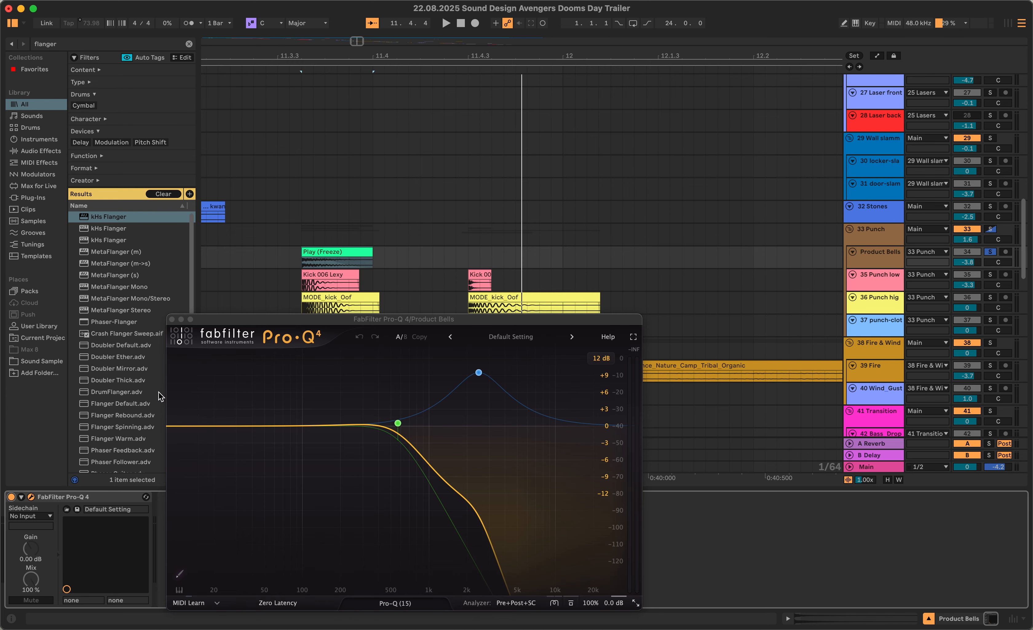
pyautogui.click(172, 320)
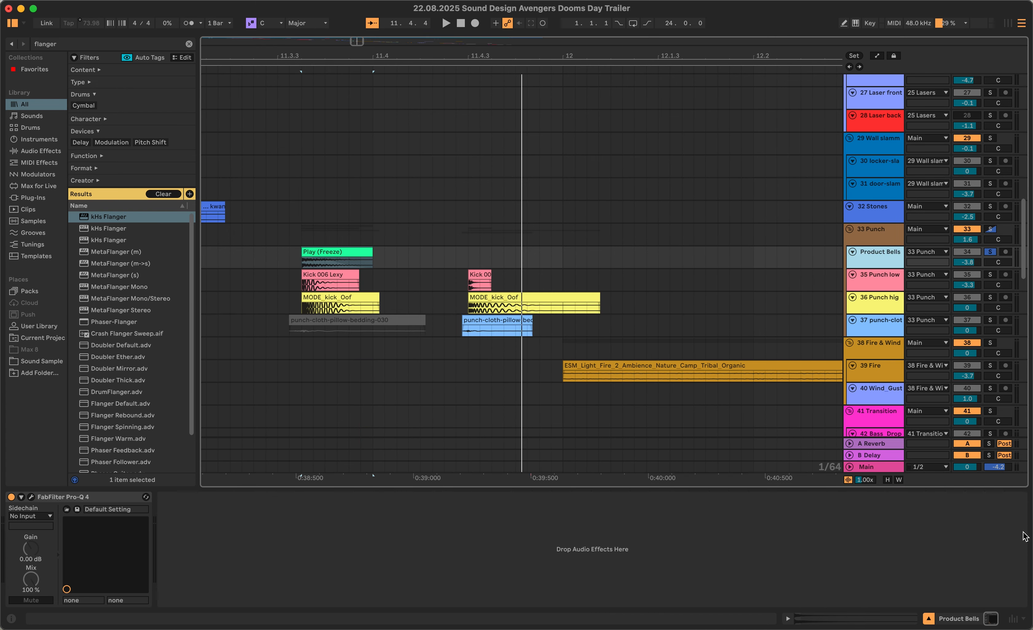
# Set the pitch of the Play (Freeze) clip on Product Bells to +10 semitones and play it from bar 11.3.3
pyautogui.click(787, 619)
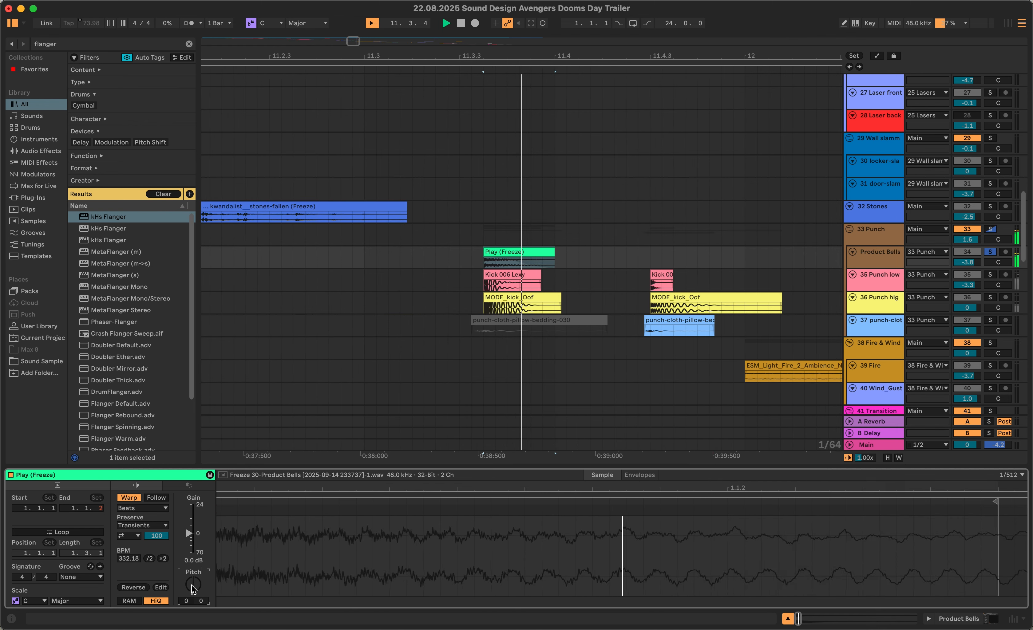
pyautogui.click(880, 262)
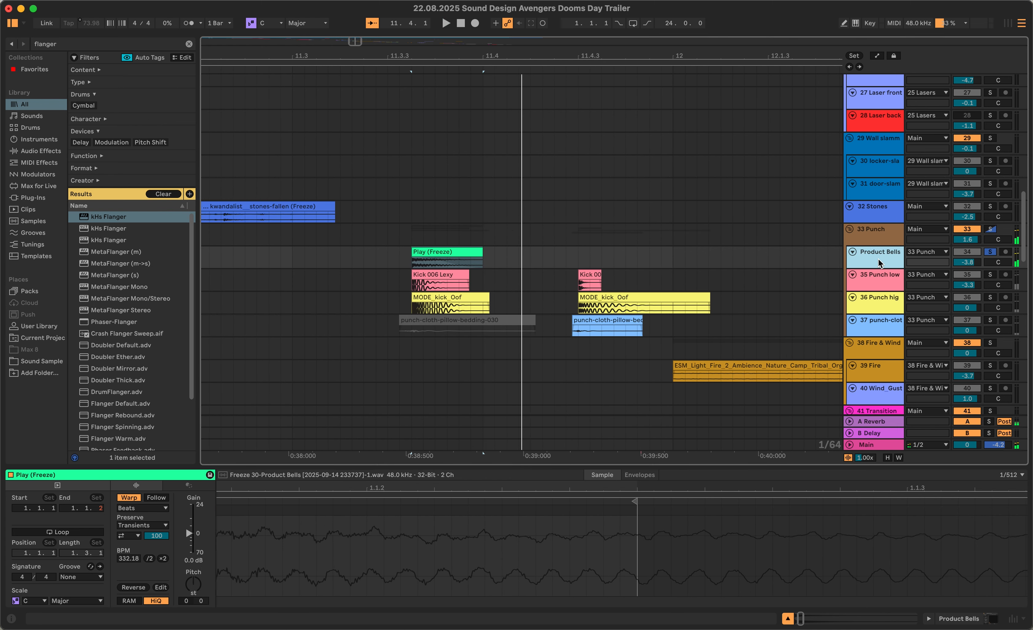
pyautogui.hotkey('shift', 'Tab')
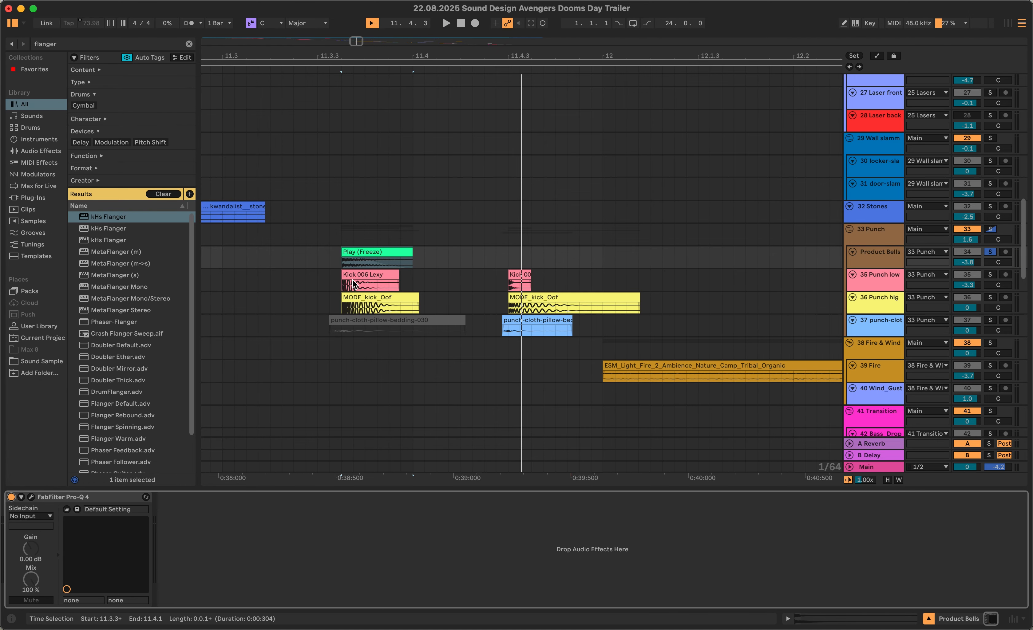
pyautogui.hotkey('shift', 'Tab')
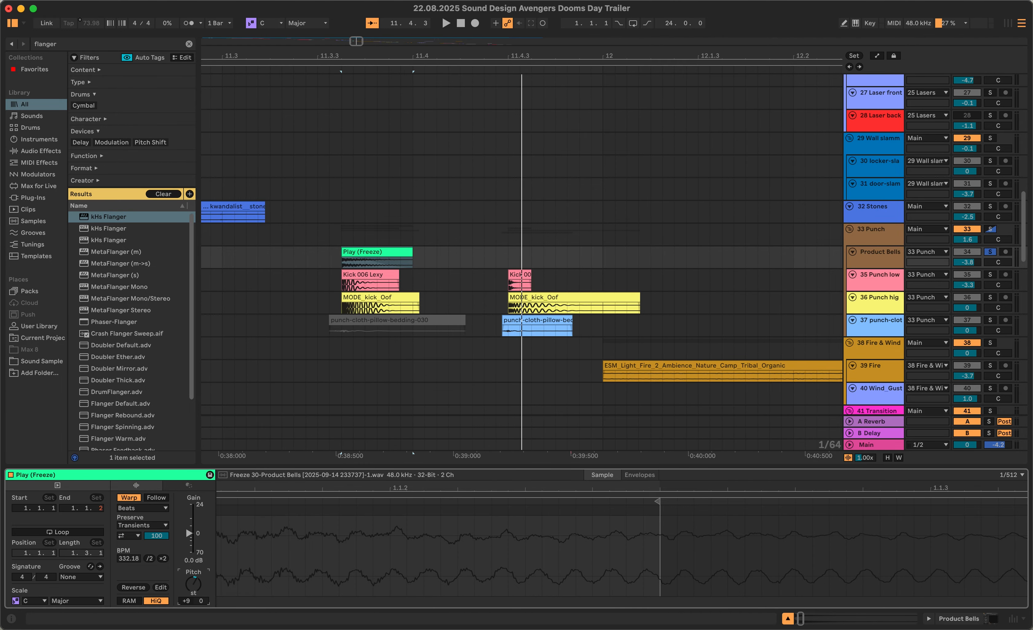
pyautogui.click(341, 268)
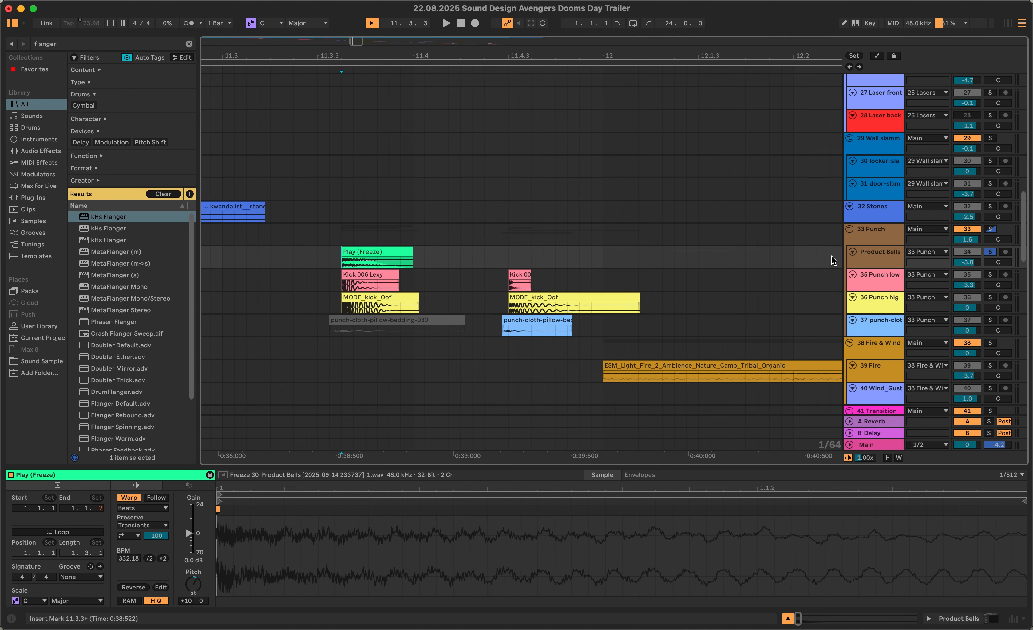
pyautogui.press('space')
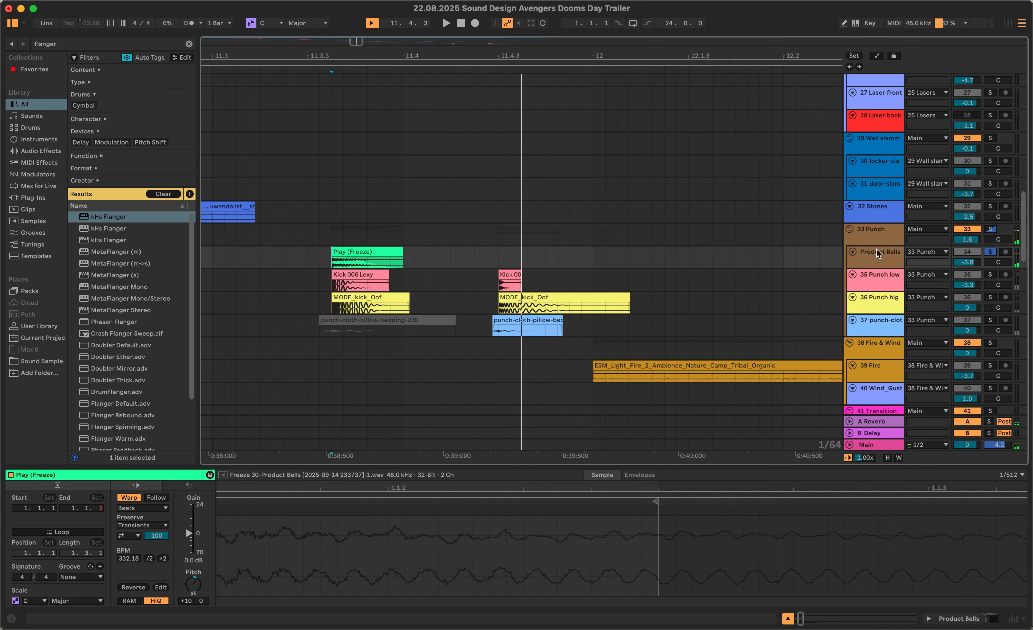
# Turn off the solo on the 33 Punch group and Product Bells tracks and play all layers from bar 11.3.3
pyautogui.click(955, 234)
pyautogui.click(991, 231)
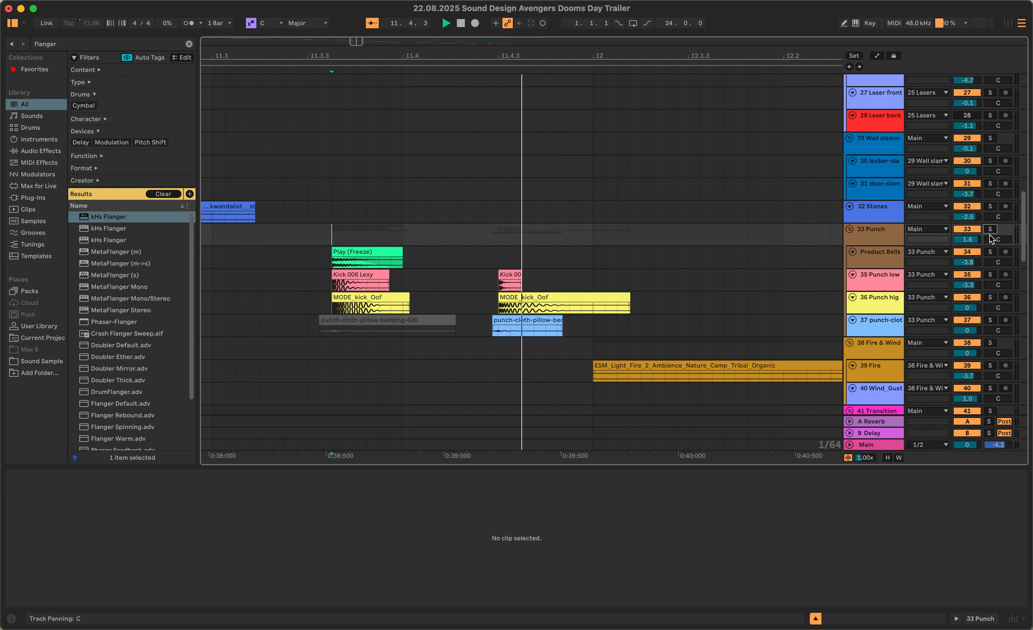
pyautogui.scroll(-2, 569, 330)
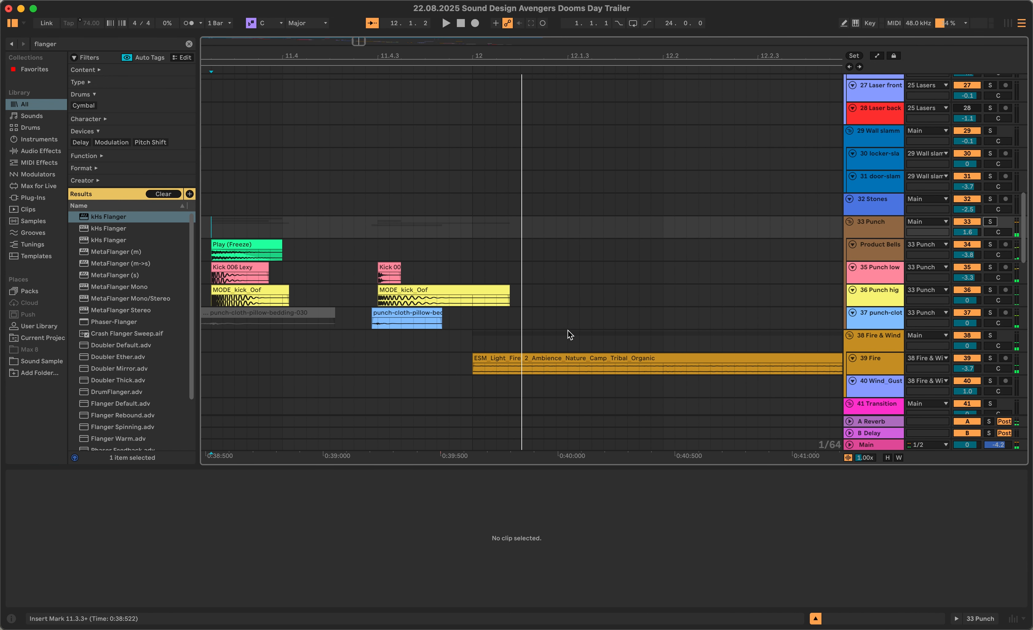
# Select the first ESM_Light_Fire_2_Ambience clip on track 39 Fire and play it from bar 12.1.1 against the video
pyautogui.click(543, 335)
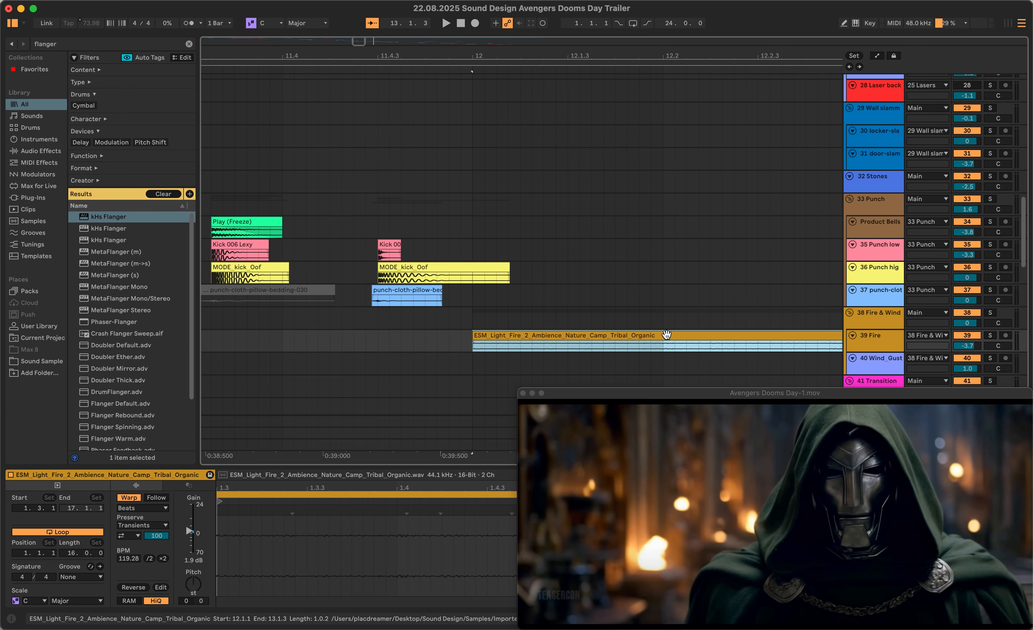
pyautogui.scroll(-3, 665, 302)
pyautogui.scroll(-6, 662, 298)
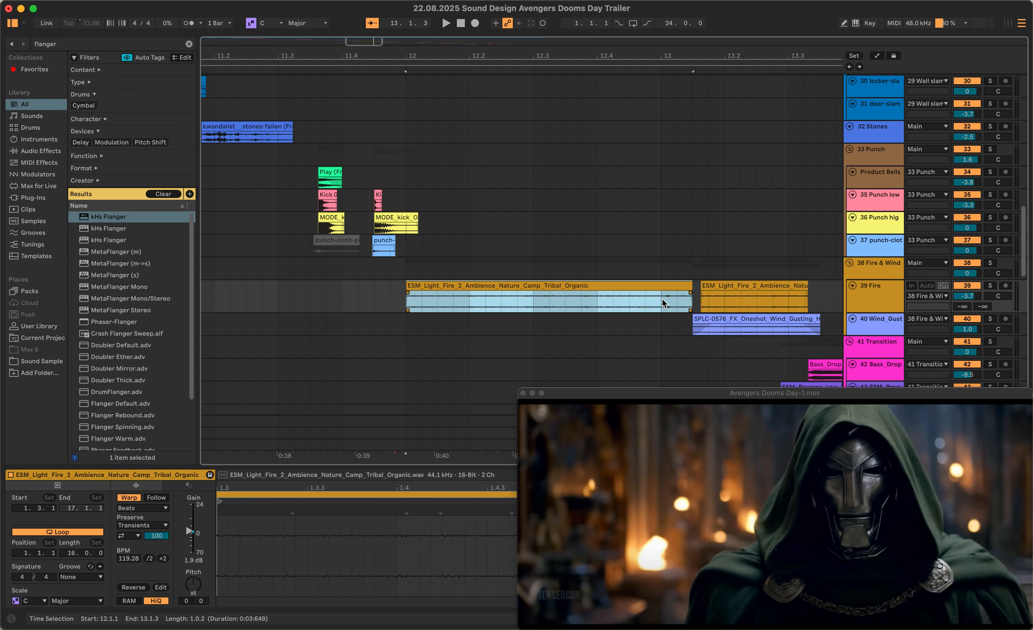
pyautogui.click(401, 299)
pyautogui.click(432, 286)
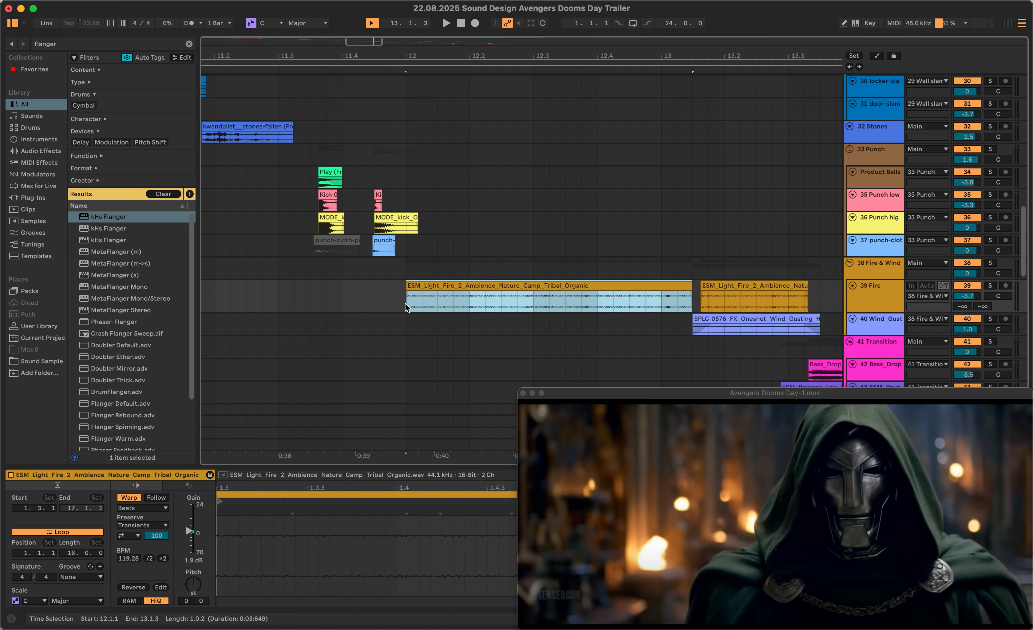
pyautogui.click(405, 303)
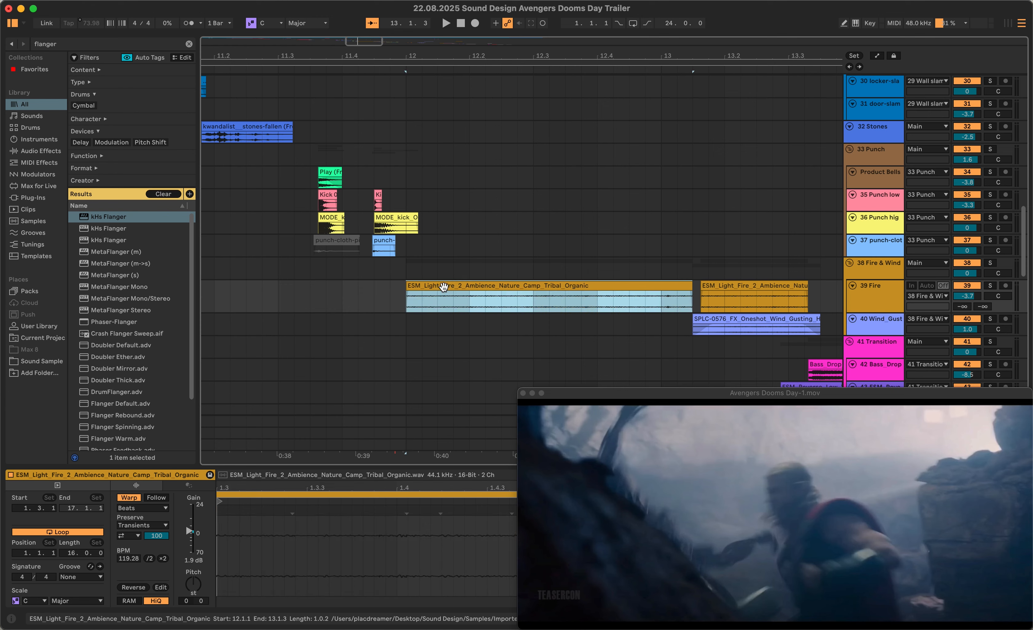
pyautogui.click(404, 300)
pyautogui.press('space')
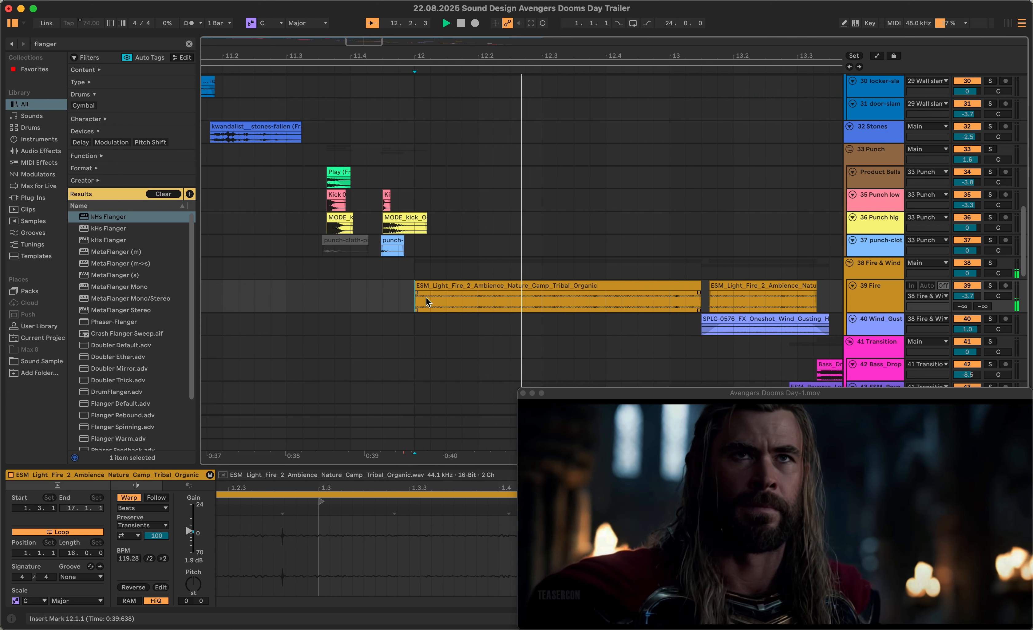
pyautogui.press('space')
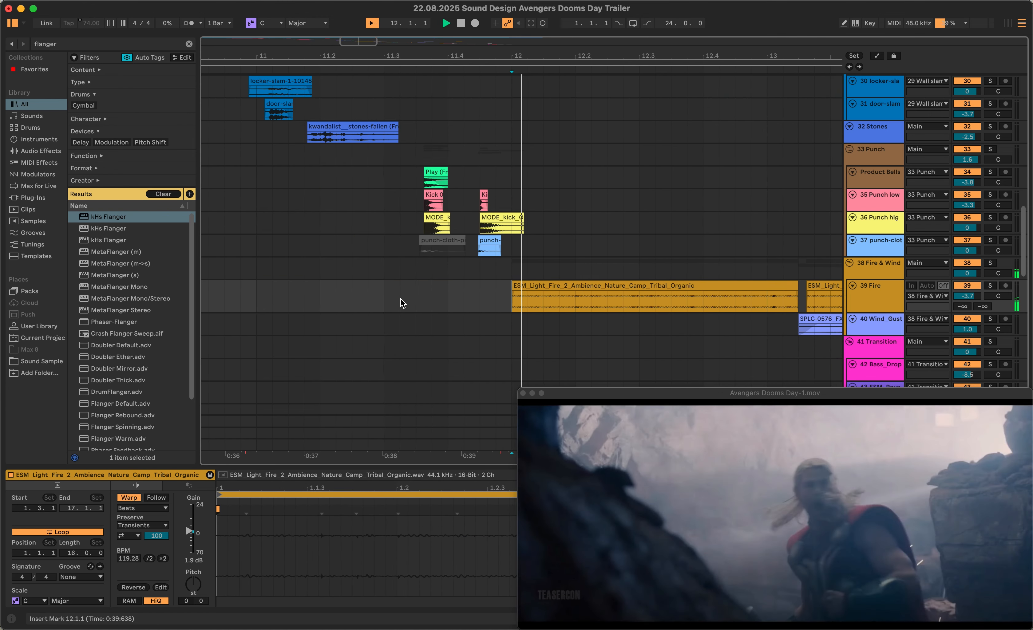
# Select the long ESM_Light_Fire_2 clip at bar 12 on the Fire track and audition it against the video
pyautogui.press('space')
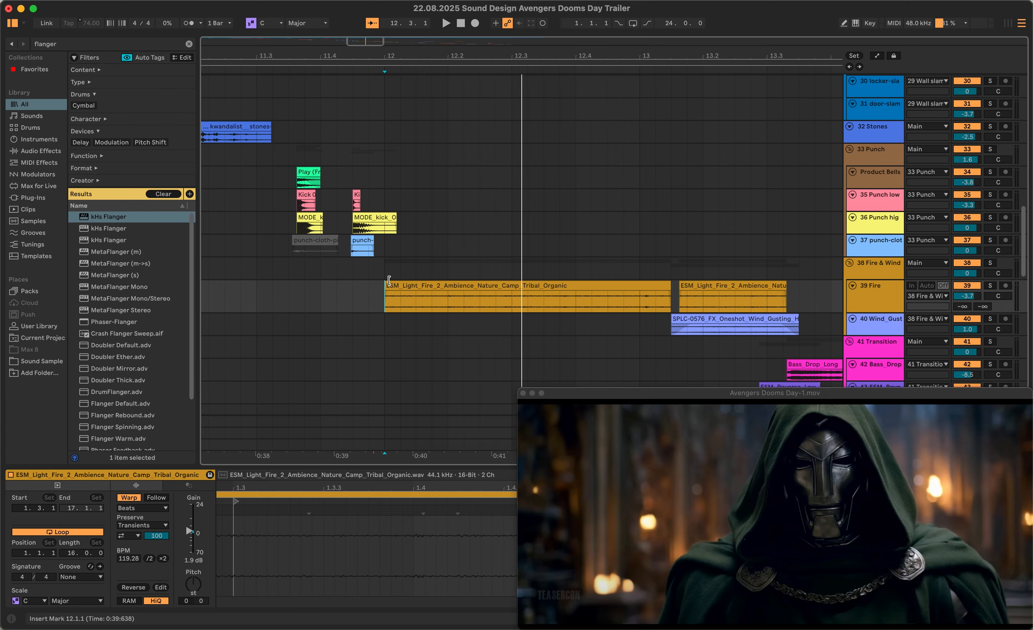
pyautogui.click(410, 284)
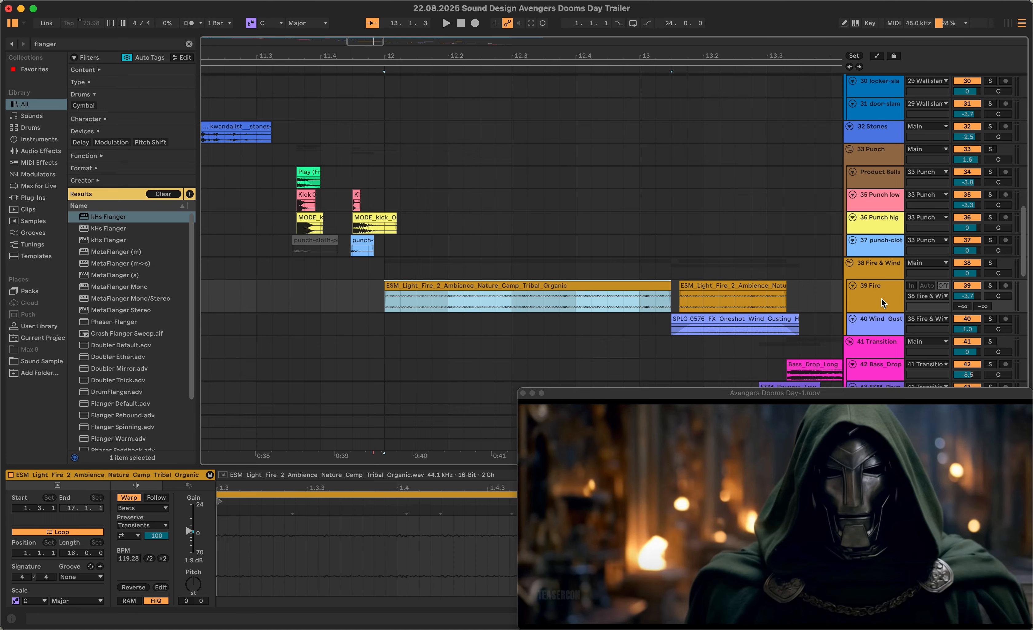
pyautogui.press('space')
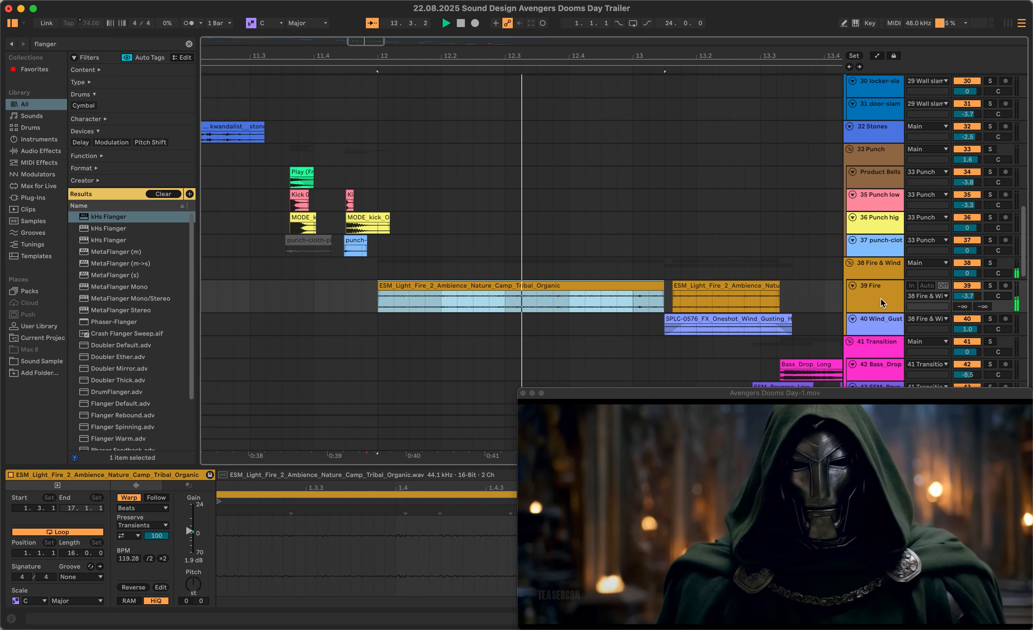
pyautogui.press('space')
pyautogui.scroll(10, 657, 319)
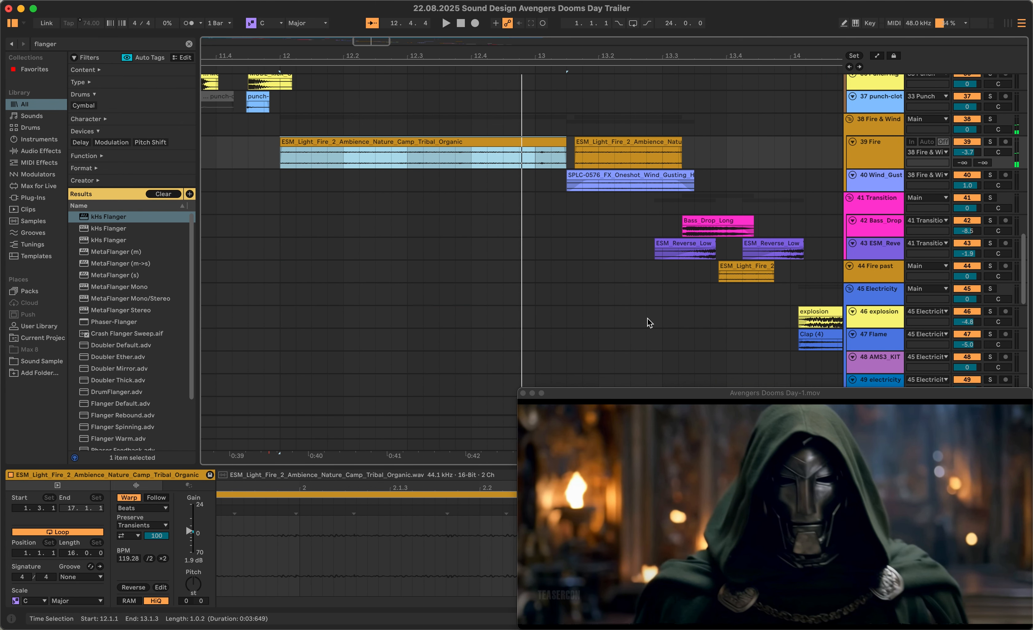
# Play the arrangement from 12.3.2 through the end of the fire ambience and into the wind gust section
pyautogui.click(426, 225)
pyautogui.press('space')
pyautogui.scroll(-10, 595, 278)
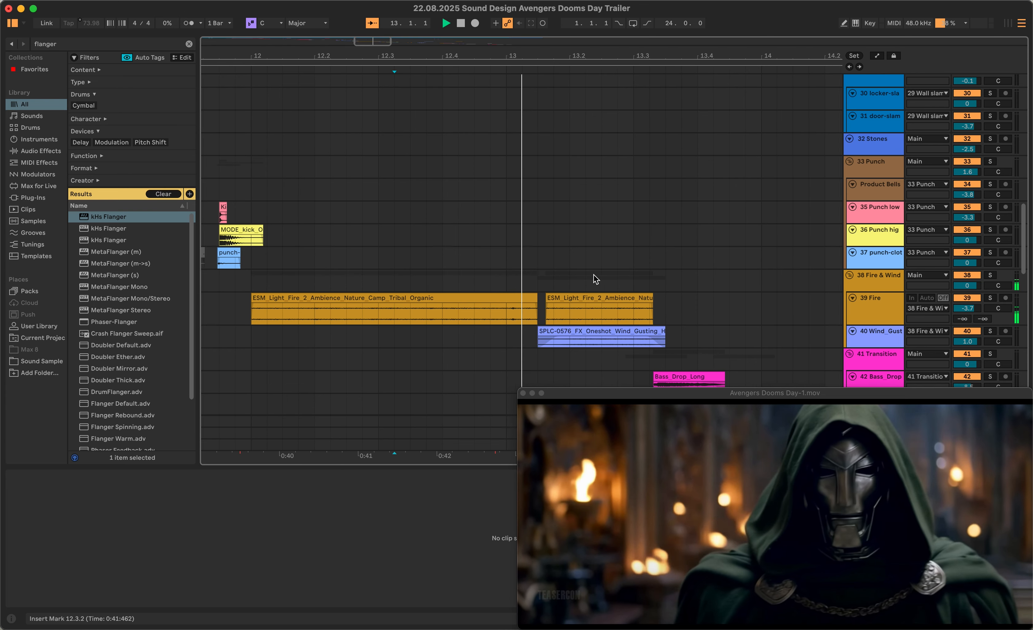
pyautogui.press('space')
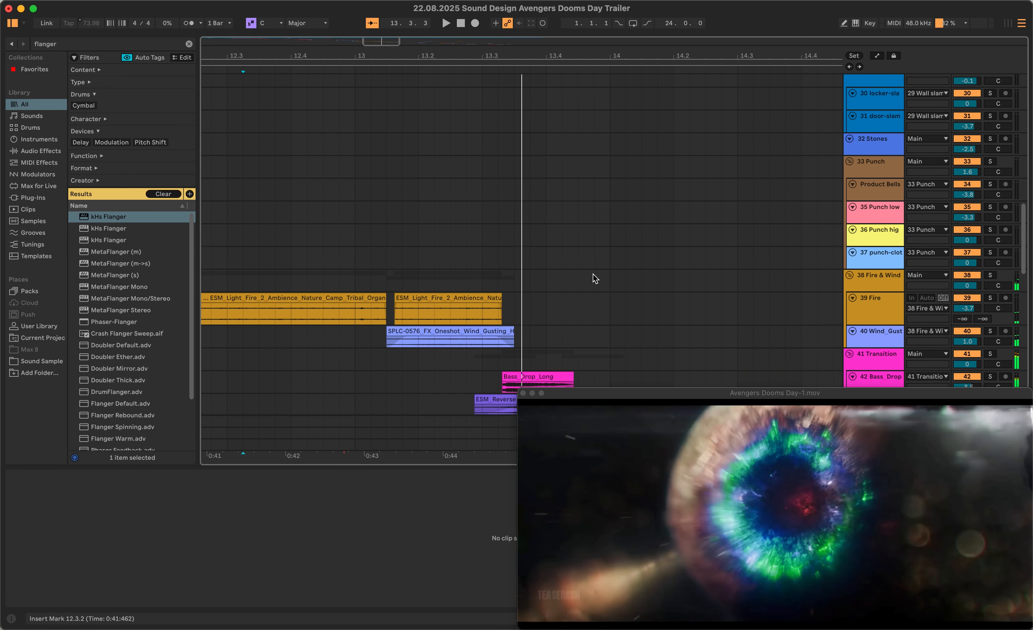
# Reveal the source file of the SPLC-0576 wind gusting clip in Finder and preview the full sample
pyautogui.click(480, 343)
pyautogui.click(434, 344)
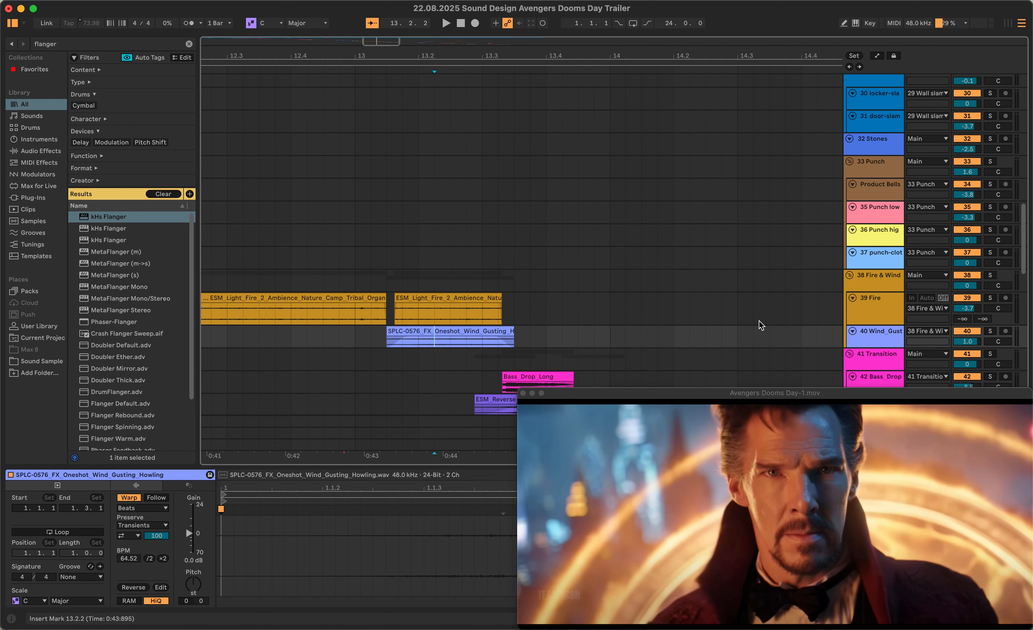
pyautogui.click(405, 335)
pyautogui.rightClick(438, 342)
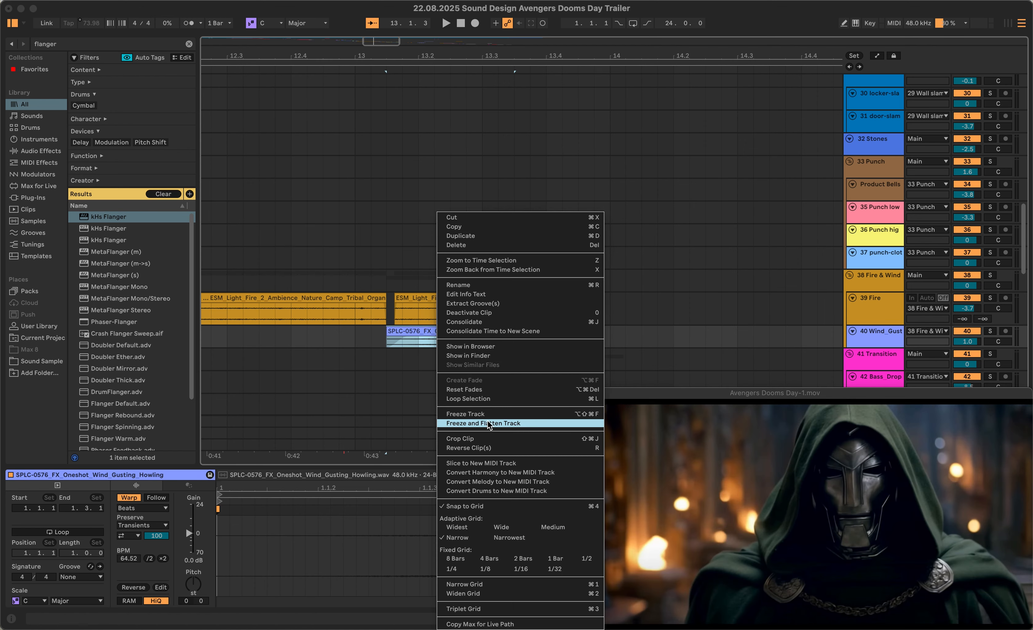
pyautogui.click(490, 356)
pyautogui.press('space')
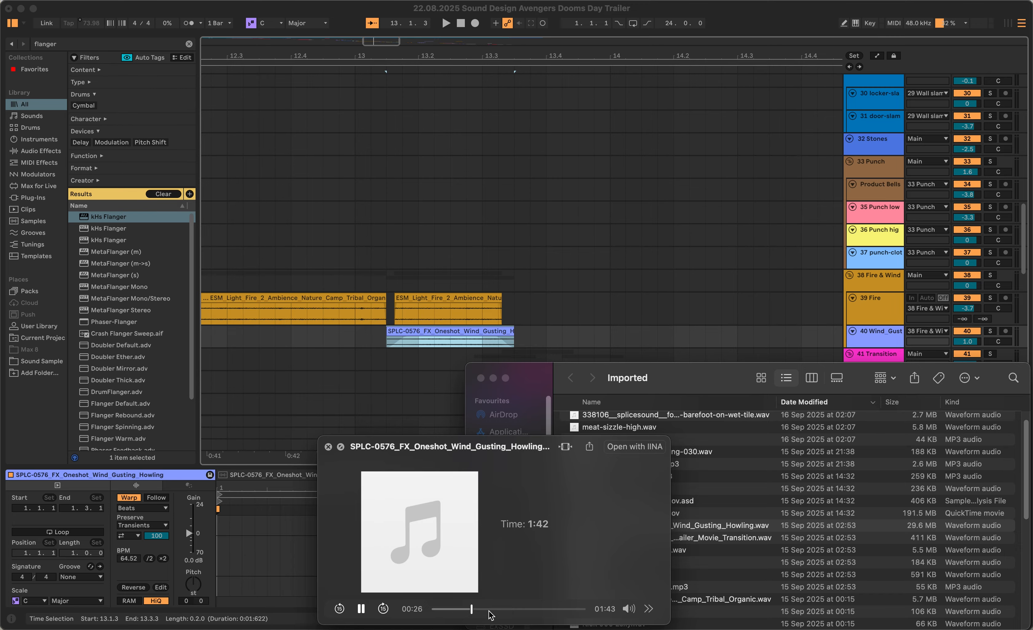
pyautogui.press('space')
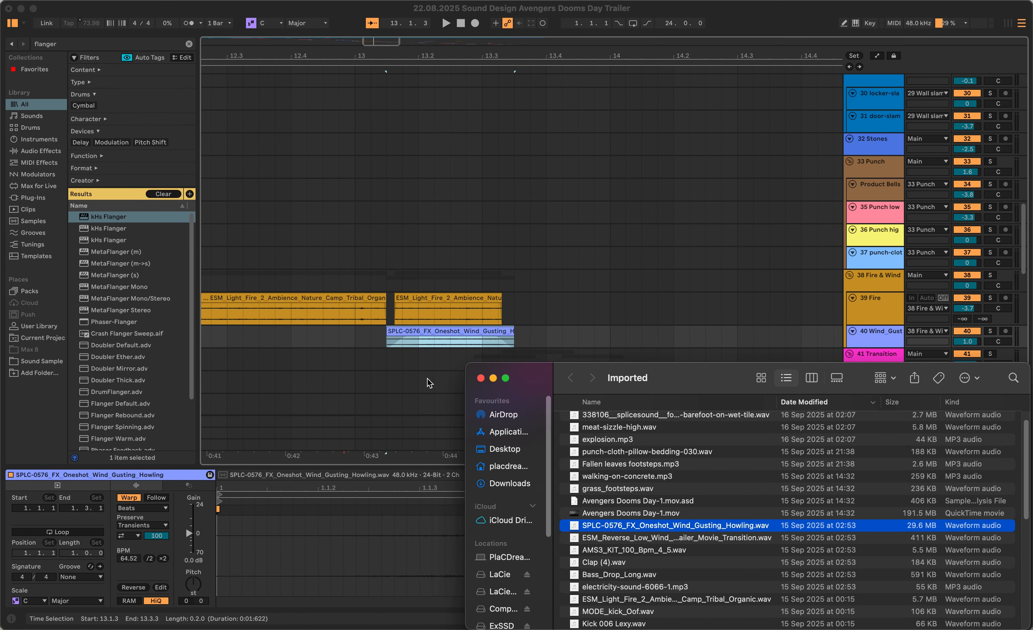
# Play the wind gusting clip on the Wind_Gust track from 13.1.3 and place the insert marker in the second fire clip
pyautogui.click(384, 337)
pyautogui.press('space')
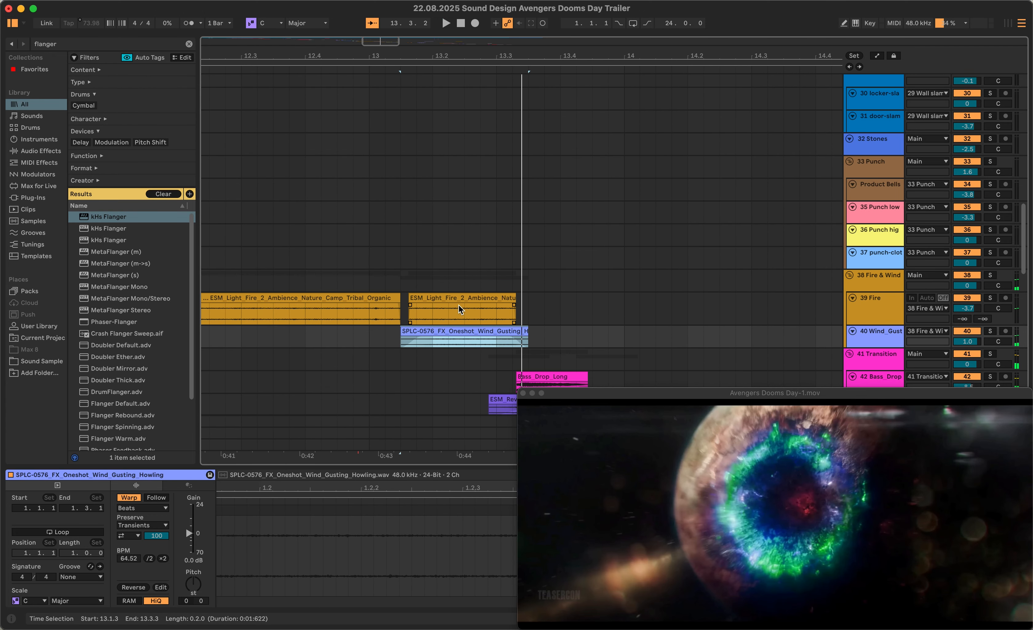
pyautogui.press('space')
pyautogui.click(437, 315)
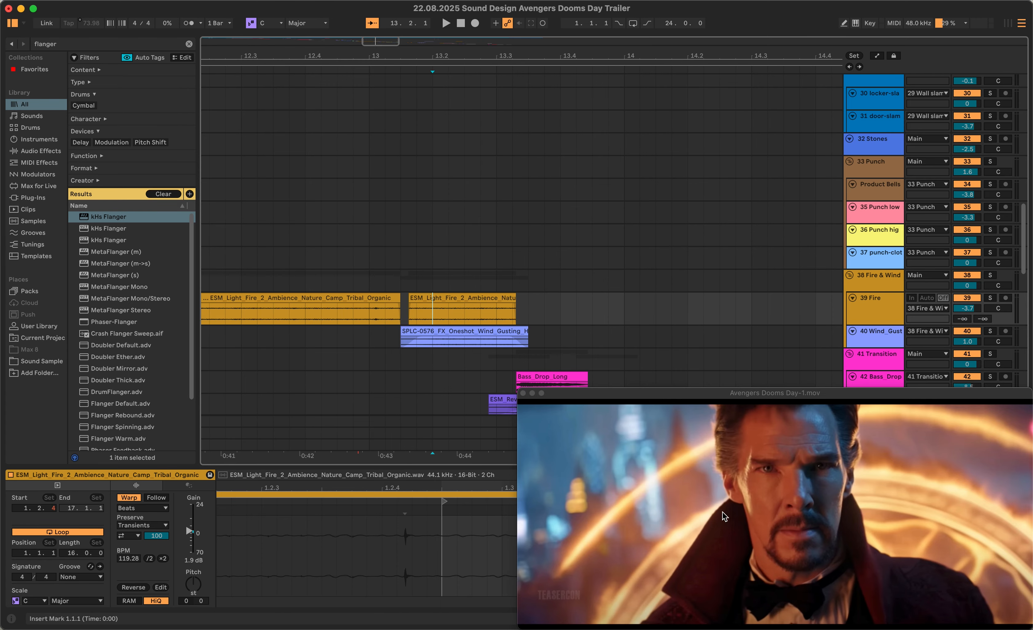
# Solo the Transition group and listen to its clips from 13.3.1
pyautogui.scroll(-4, 566, 322)
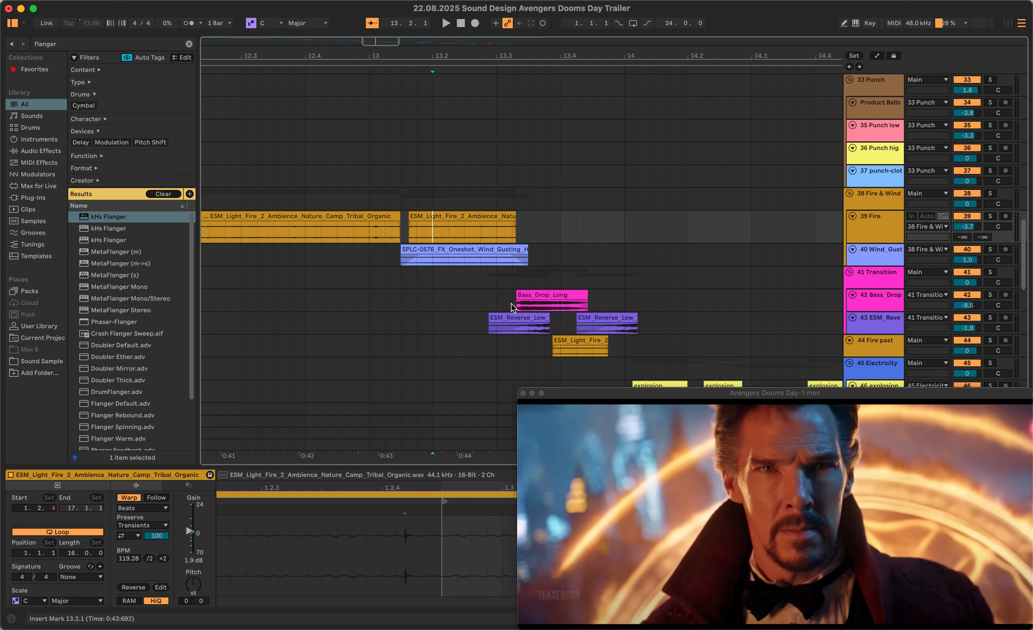
pyautogui.click(497, 305)
pyautogui.click(991, 273)
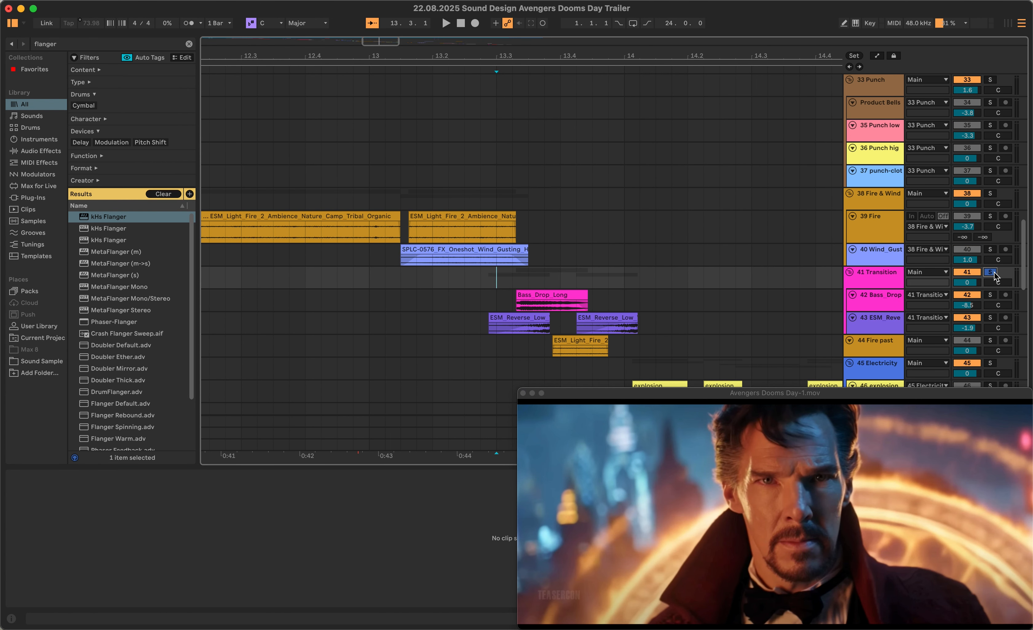
pyautogui.press('space')
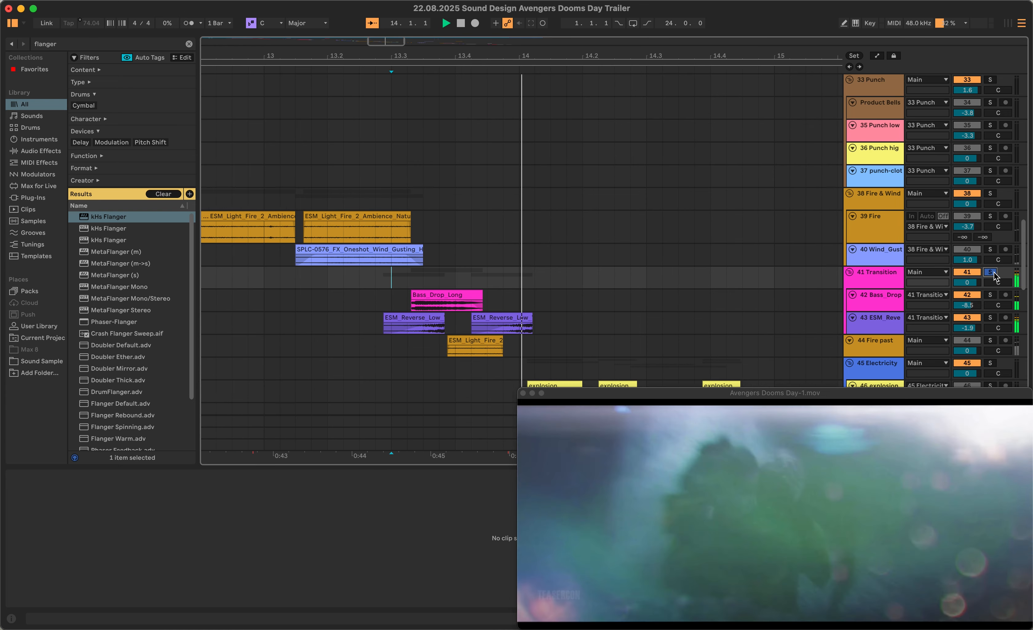
pyautogui.press('space')
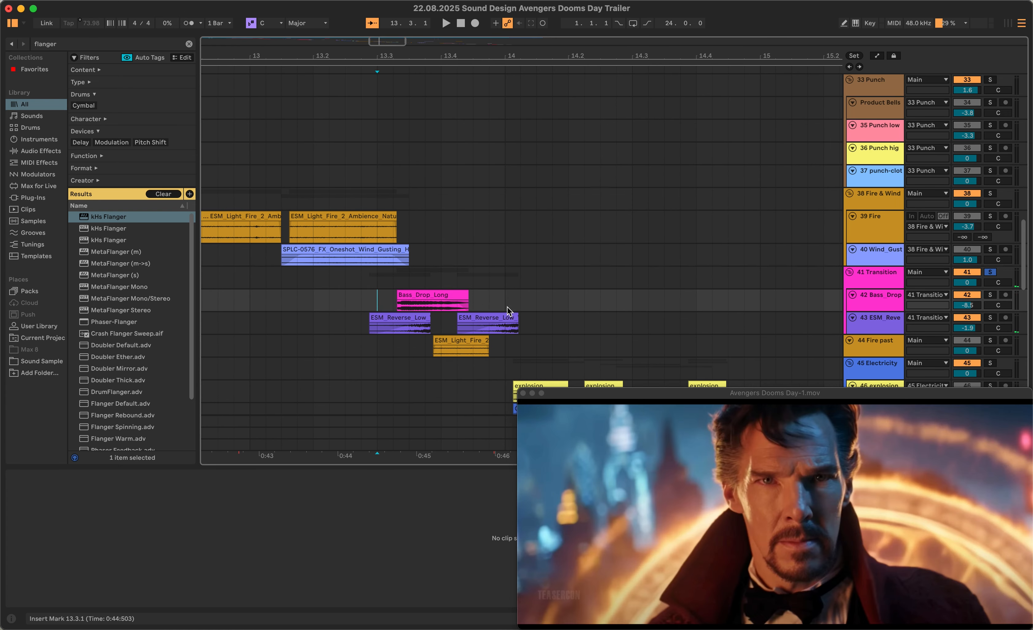
# Solo only the Bass_Drop track and play it from the start of the first ESM_Reverse_Low clip
pyautogui.click(407, 322)
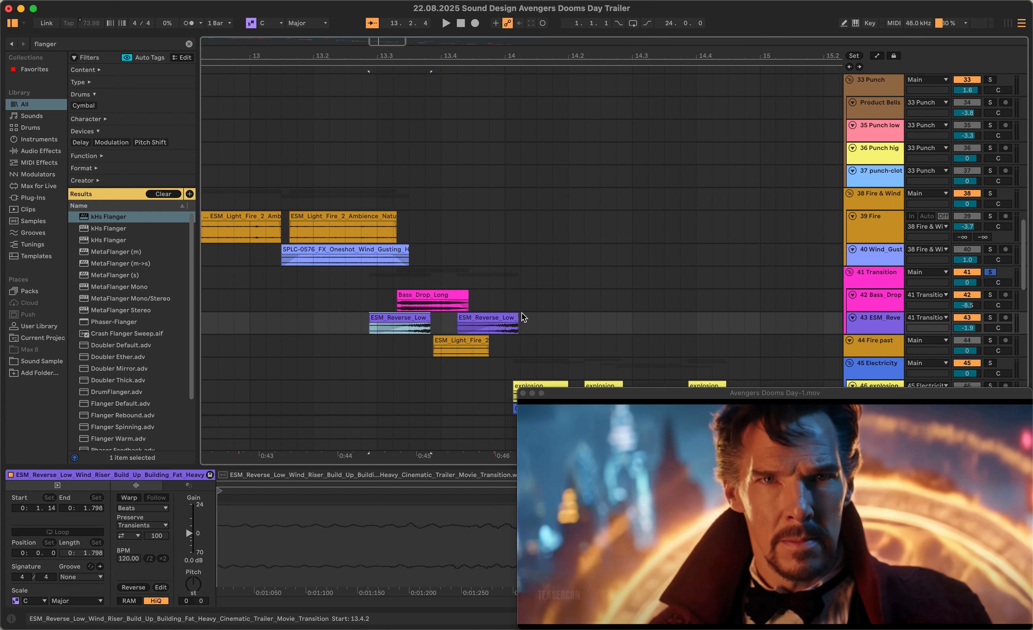
pyautogui.click(990, 296)
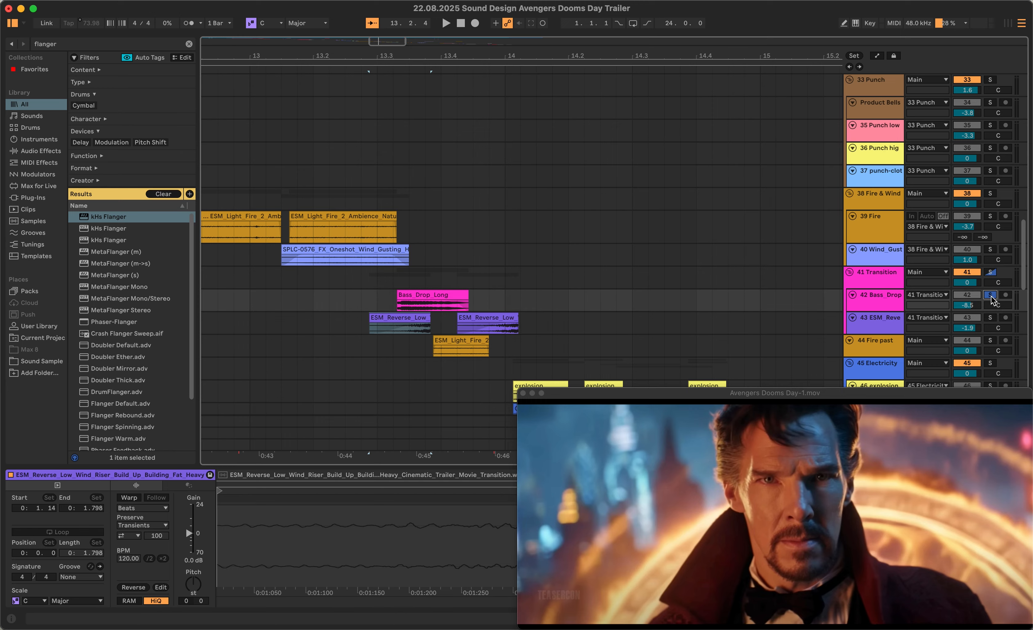
pyautogui.press('space')
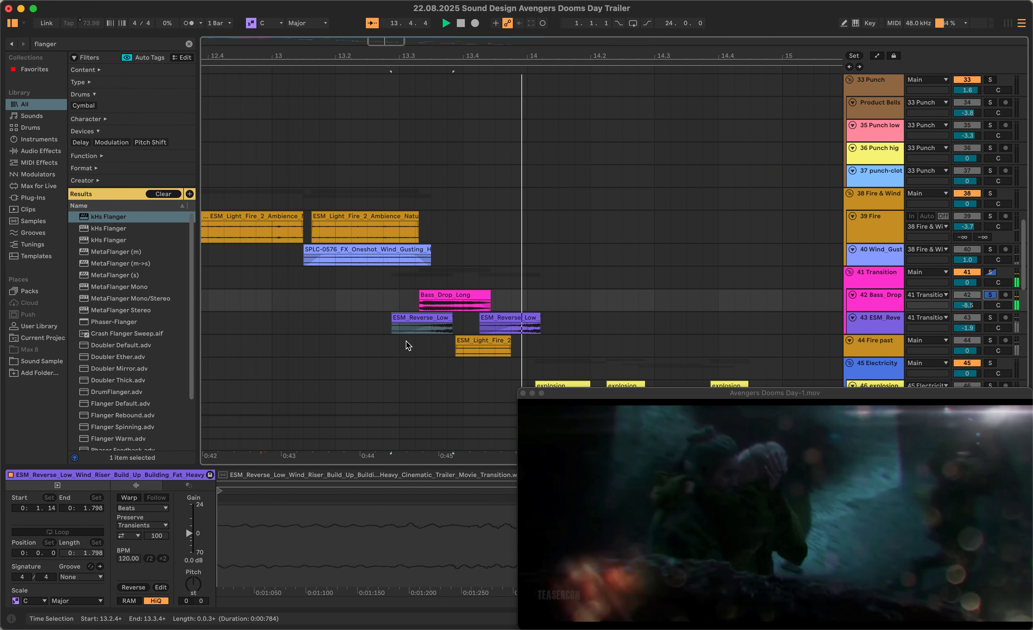
# Solo only the ESM_Reverse track and audition its first reverse wind riser clip
pyautogui.click(397, 332)
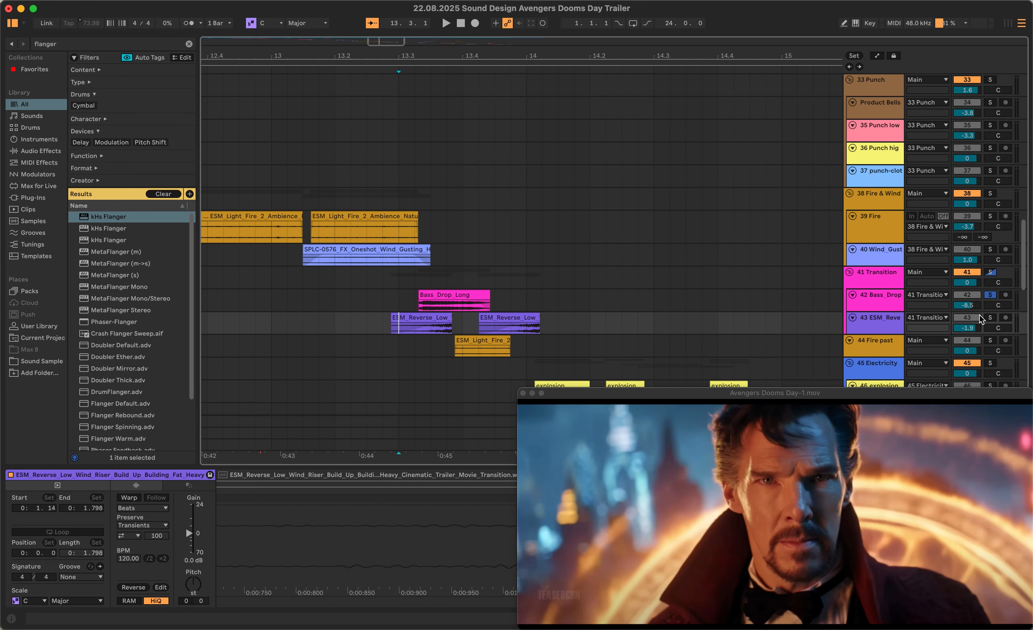
pyautogui.press('space')
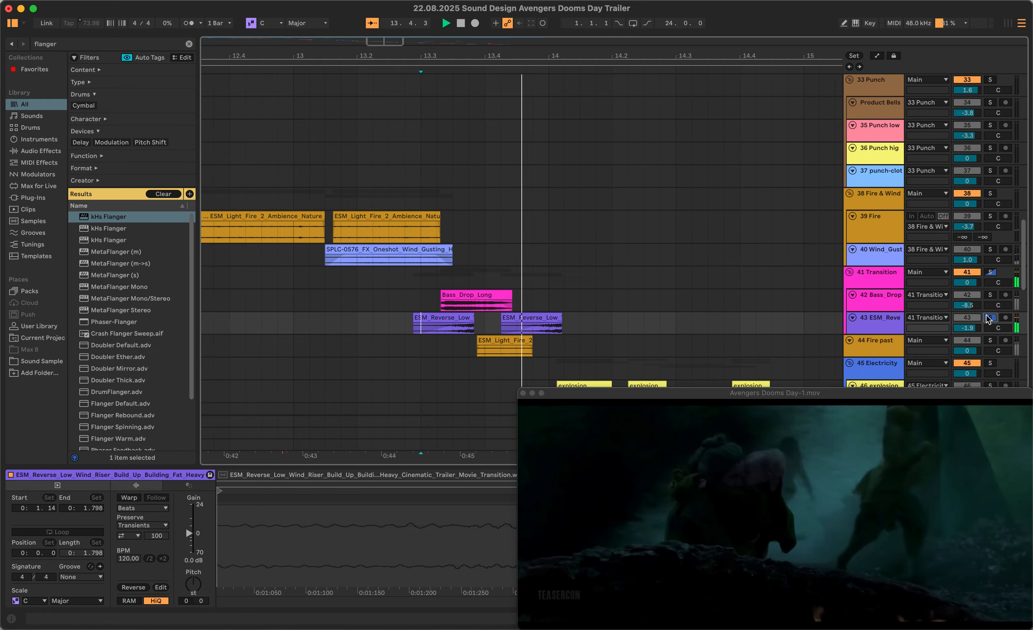
pyautogui.press('space')
pyautogui.click(397, 317)
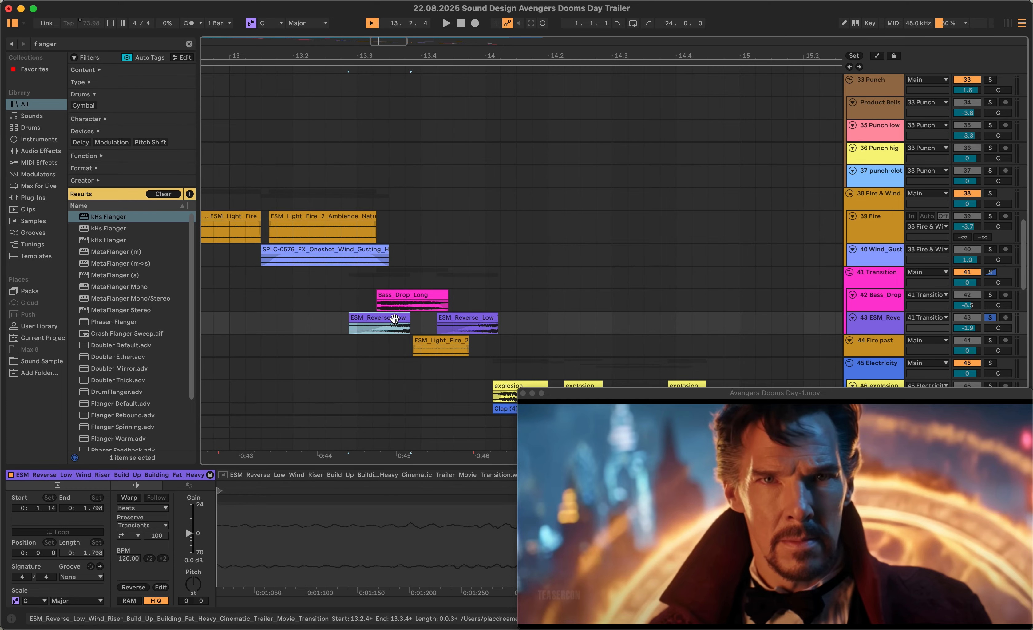
pyautogui.press('space')
pyautogui.press('space')
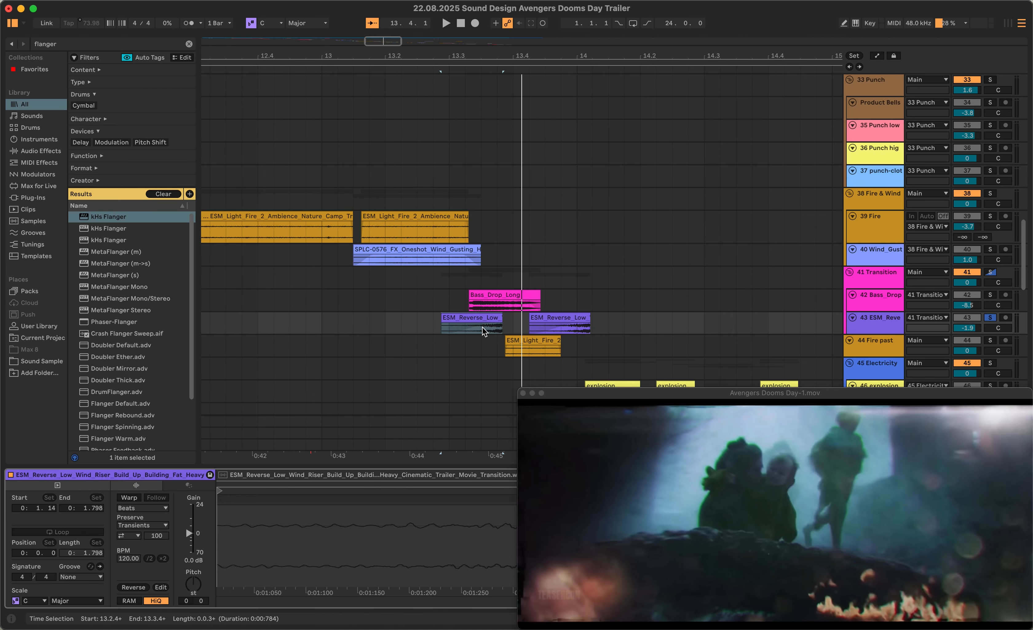
# Try reversing the first ESM_Reverse_Low clip to audition it the other way round, and restore its original direction
pyautogui.click(484, 331)
pyautogui.press('r')
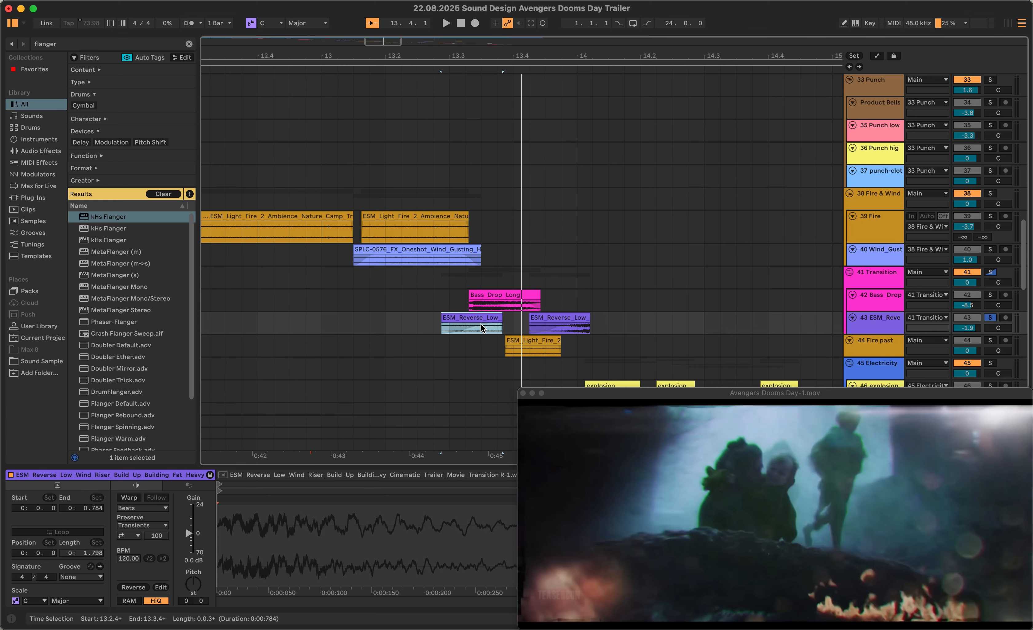
pyautogui.scroll(1, 479, 328)
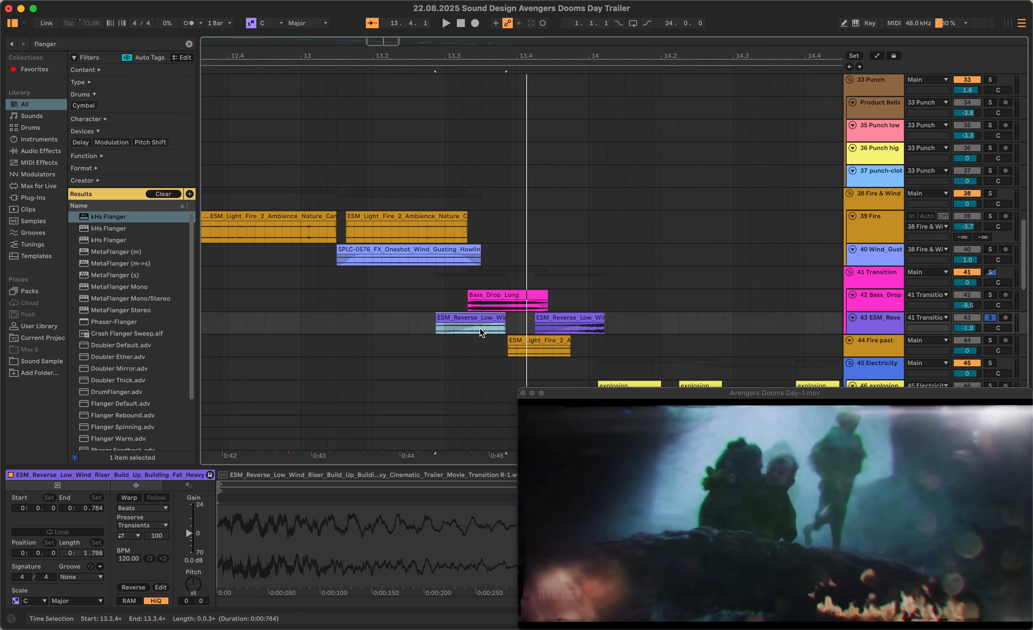
pyautogui.scroll(2, 479, 327)
pyautogui.click(435, 333)
pyautogui.press('space')
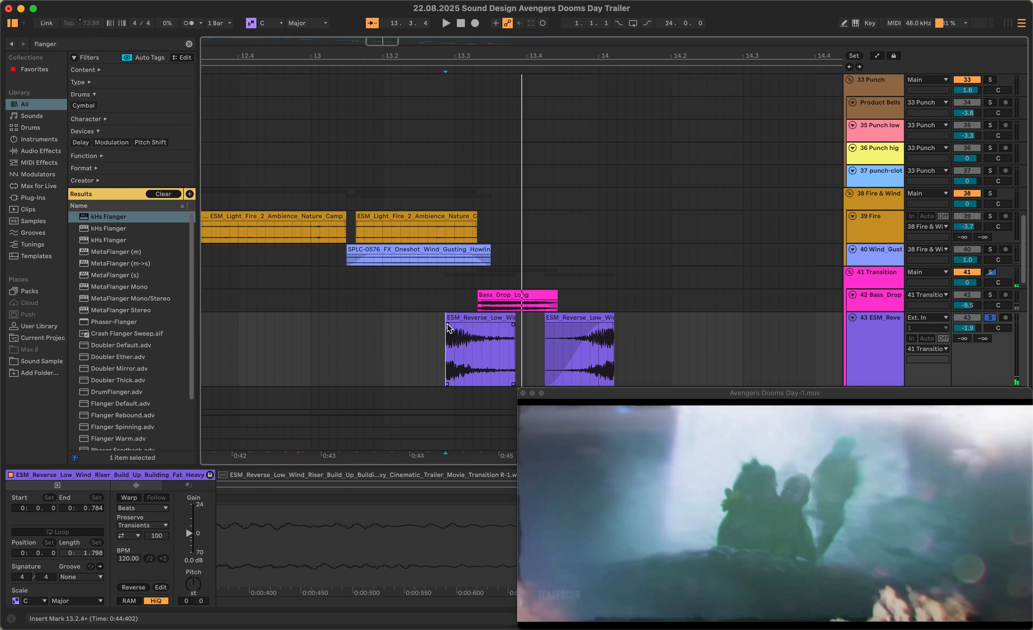
pyautogui.click(448, 324)
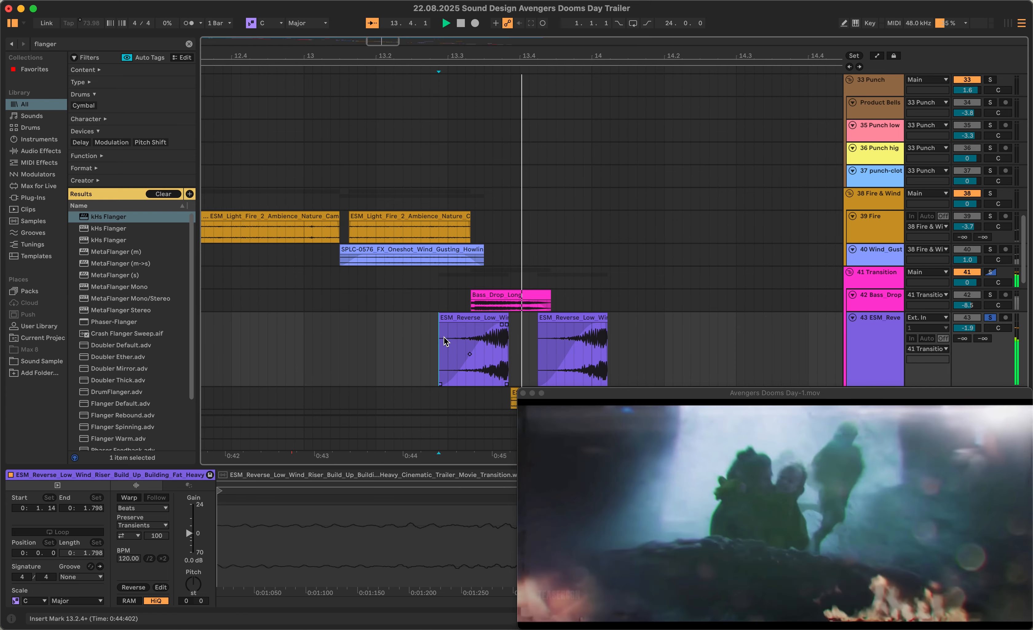
# Solo the Fire past track, listen to its fire clip from 13.3.4, and turn the solo off
pyautogui.scroll(-3, 530, 340)
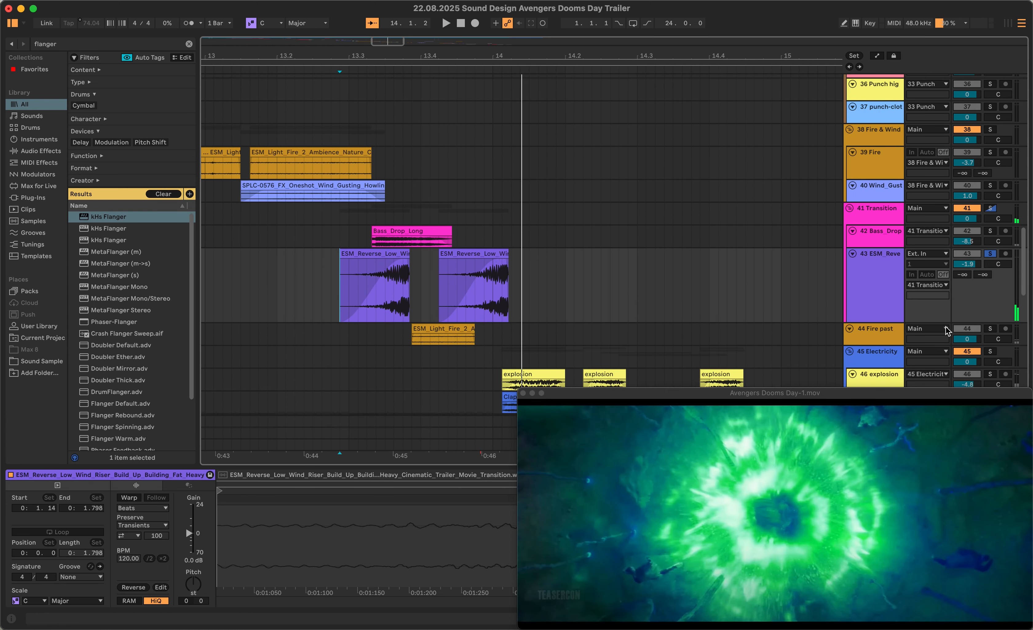
pyautogui.click(991, 329)
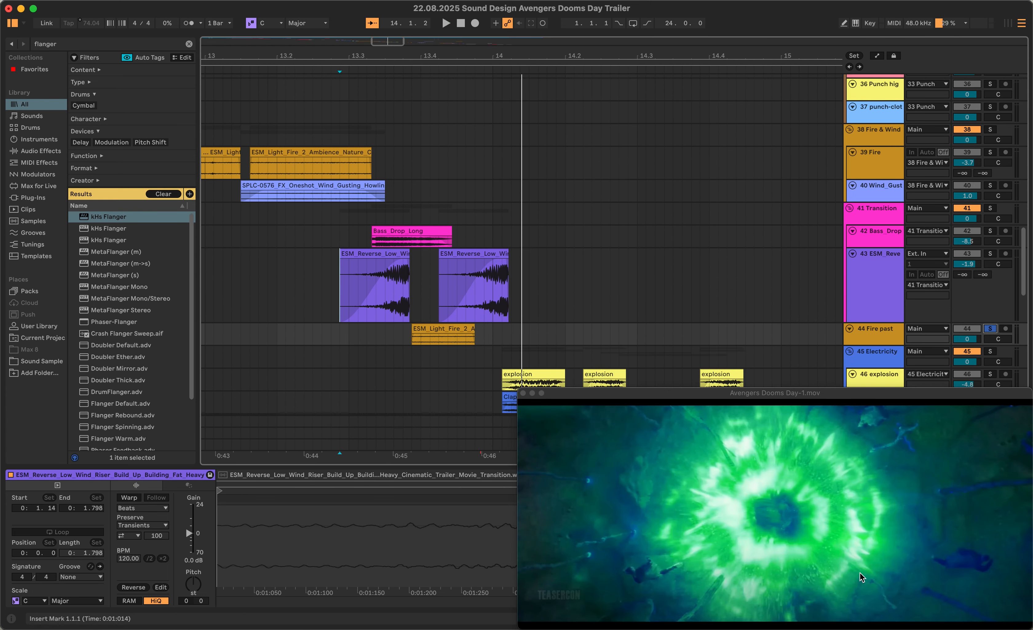
pyautogui.click(414, 335)
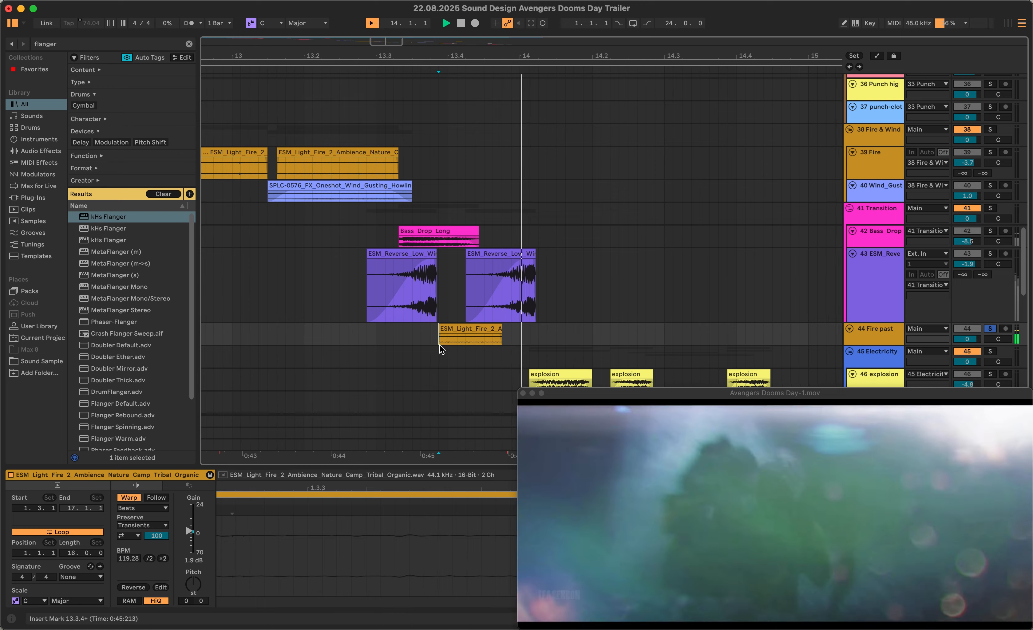
pyautogui.press('space')
pyautogui.press('space')
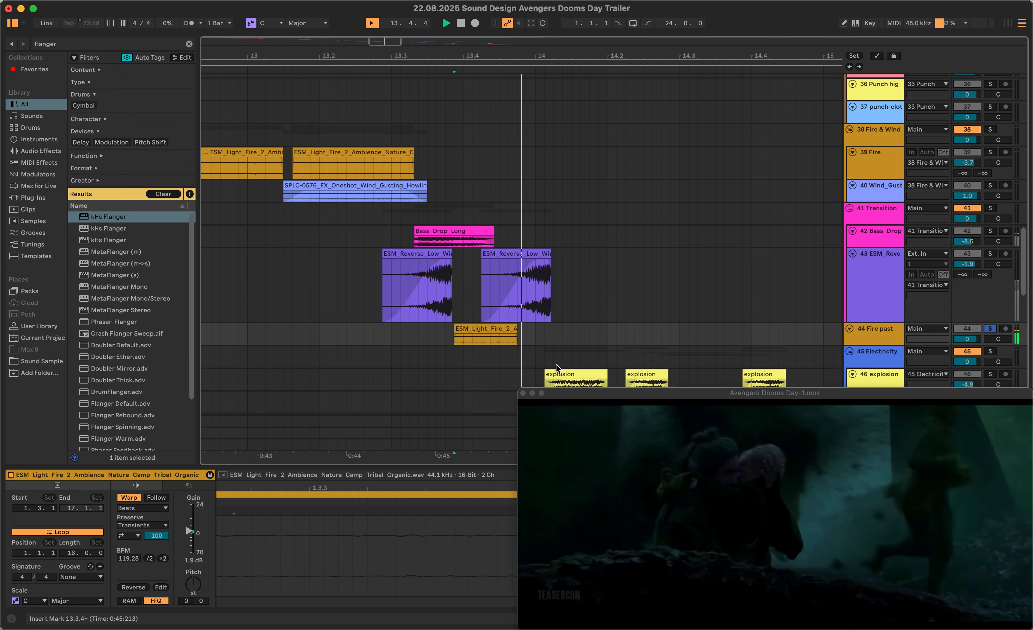
pyautogui.click(990, 328)
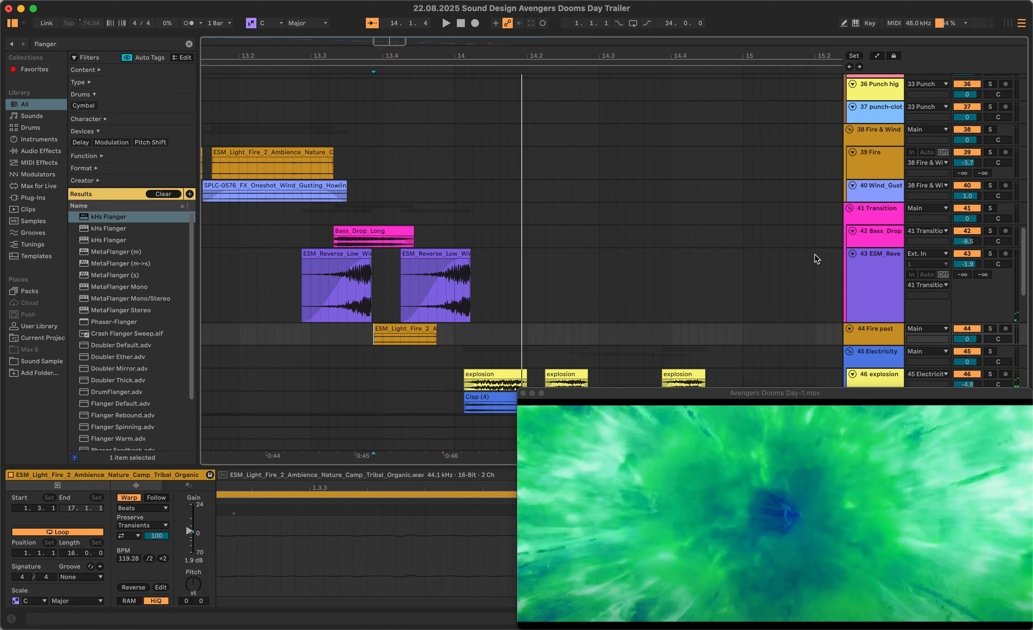
# Select the Electricity group and play its explosion, flame and electricity layers from the first explosion clip
pyautogui.click(437, 293)
pyautogui.moveTo(753, 404)
pyautogui.mouseDown()
pyautogui.moveTo(528, 405)
pyautogui.moveTo(752, 405)
pyautogui.mouseUp()
pyautogui.scroll(-5, 470, 257)
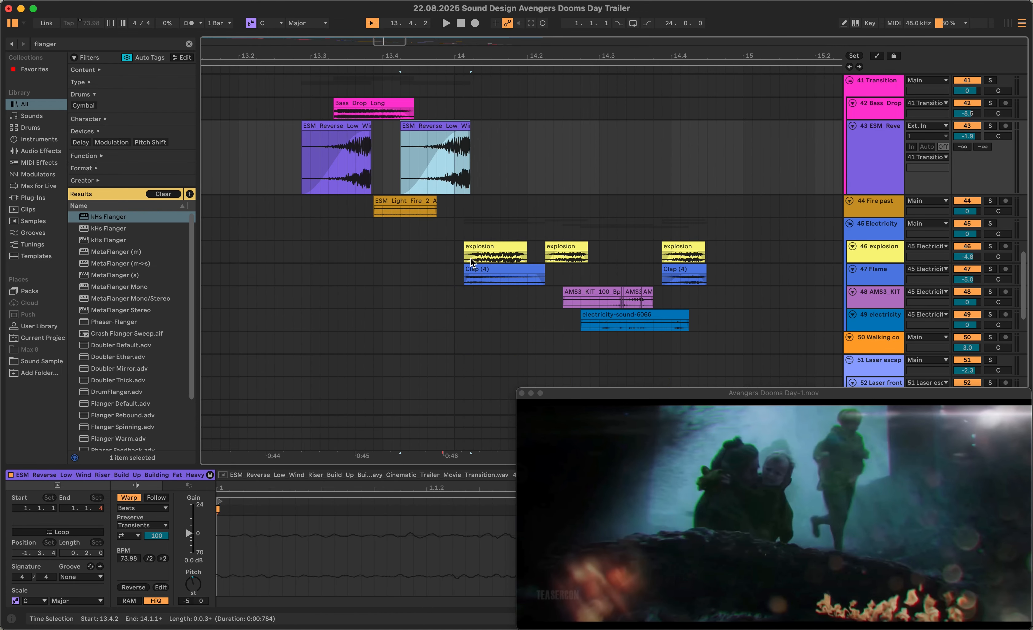
pyautogui.click(469, 256)
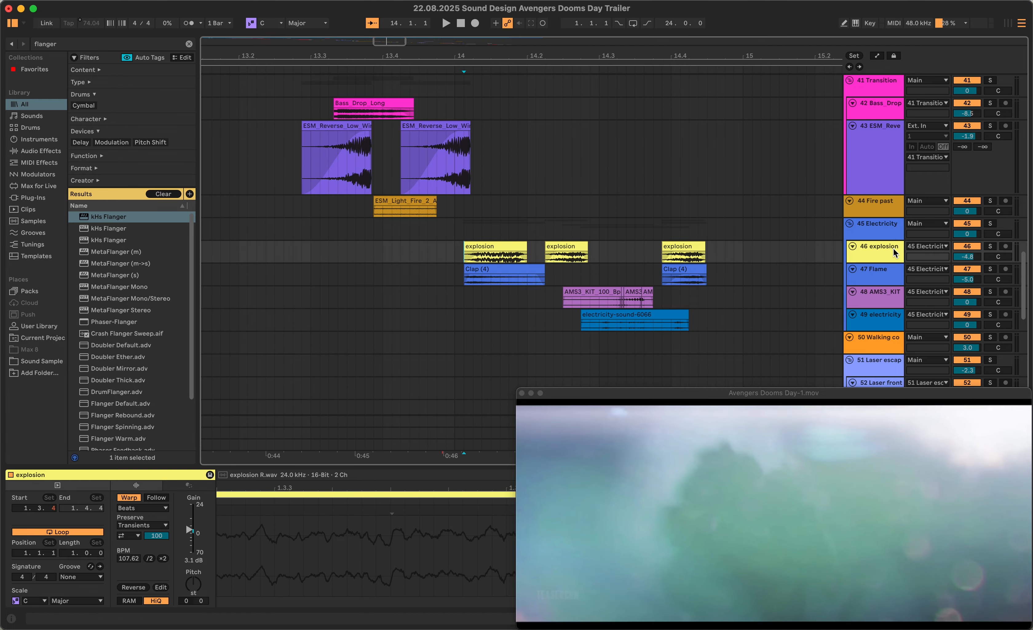
pyautogui.click(895, 253)
pyautogui.press('space')
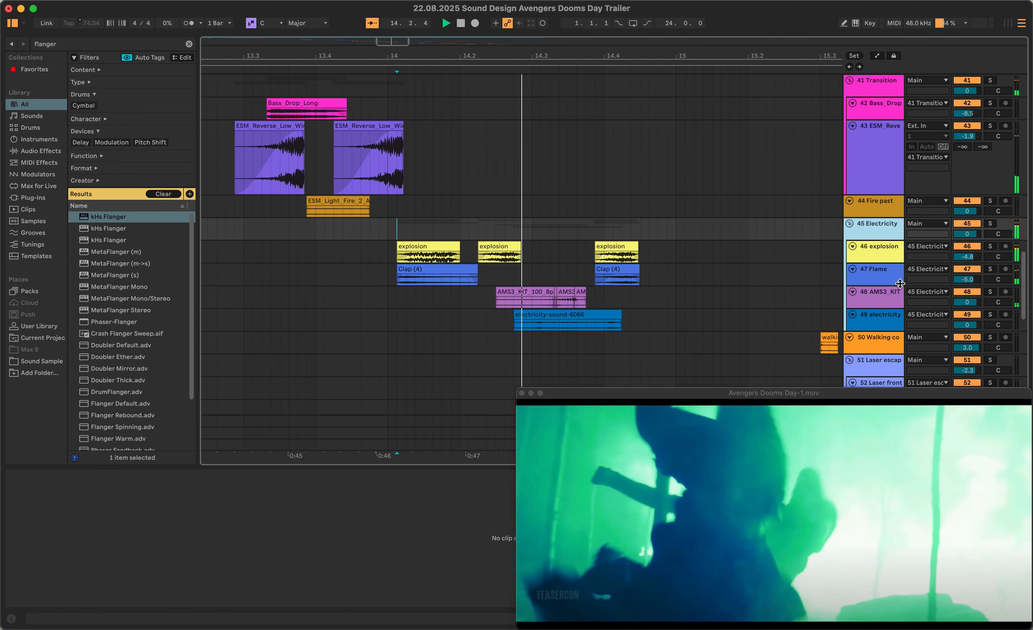
# Replay the Electricity group's layers against the video from the start of its first explosion clip
pyautogui.press('space')
pyautogui.press('space')
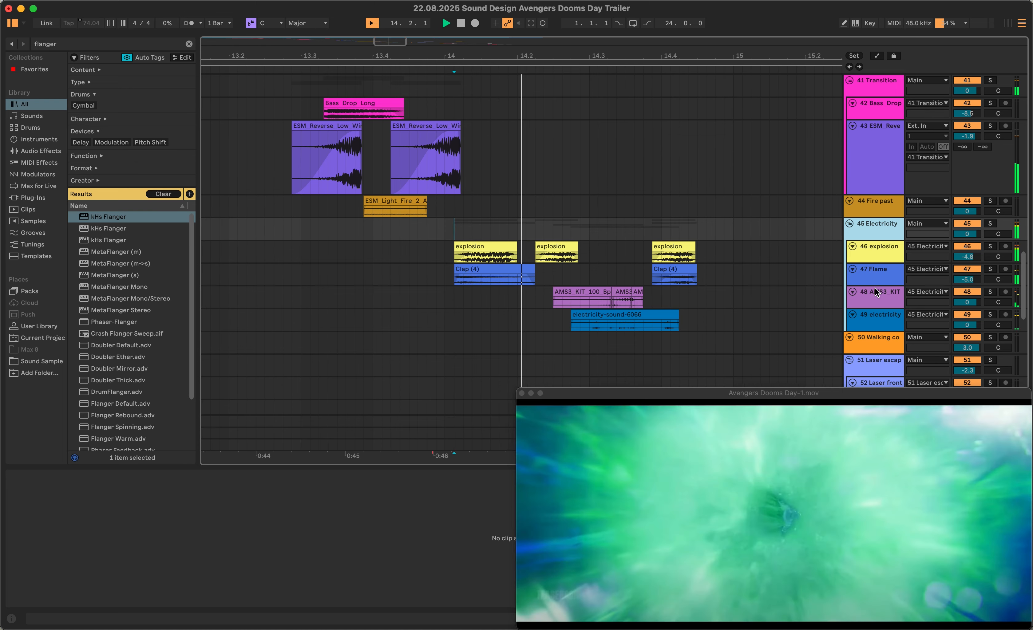
pyautogui.press('space')
# Solo the Flame track and audition its first Clap (4) clip
pyautogui.click(468, 256)
pyautogui.click(491, 273)
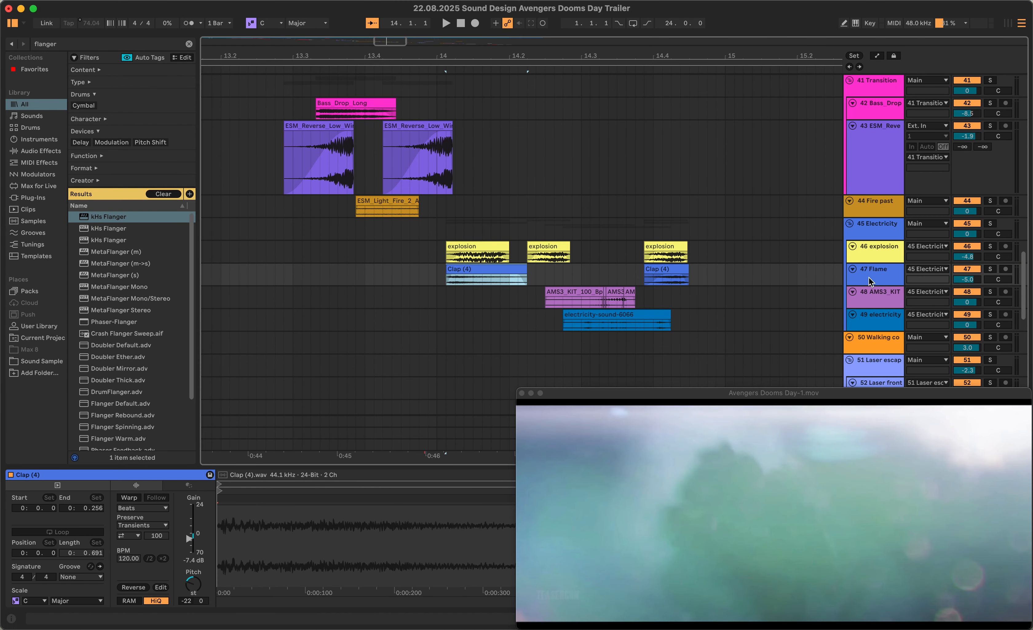
pyautogui.click(990, 270)
pyautogui.press('space')
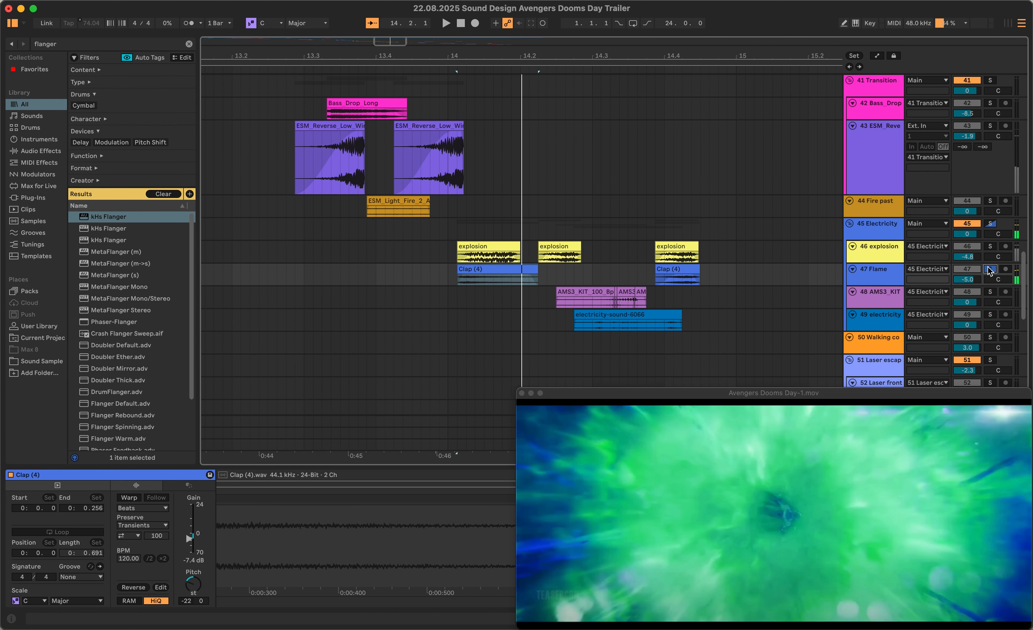
pyautogui.press('space')
pyautogui.click(498, 271)
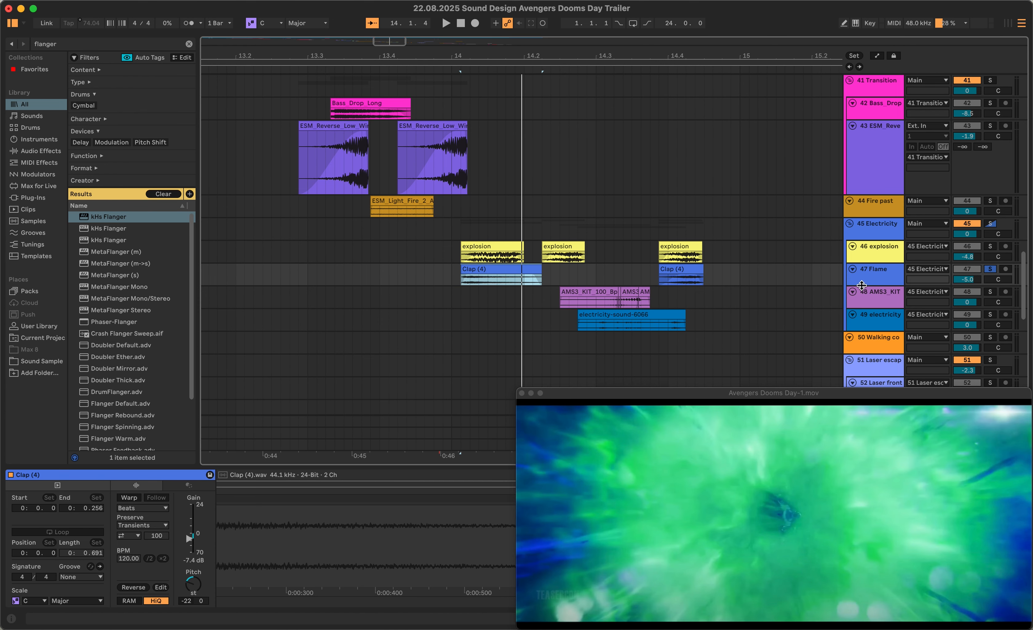
# Enlarge the Flame track, remove the fade-in from its first Clap (4) clip, and play the clip from its start
pyautogui.moveTo(861, 287); pyautogui.dragTo(864, 308)
pyautogui.scroll(2, 480, 300)
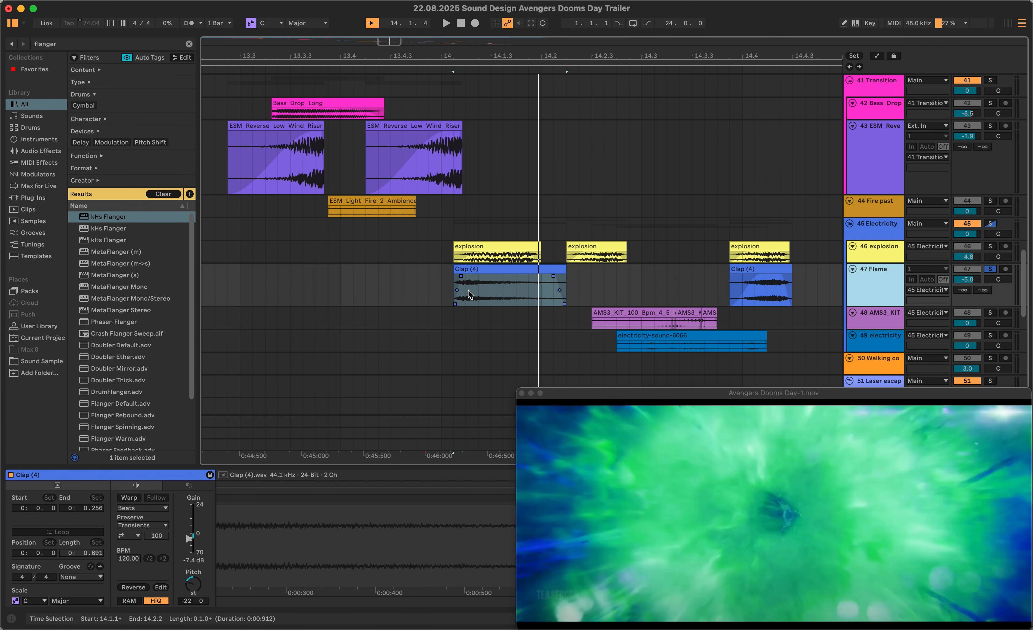
pyautogui.moveTo(462, 277); pyautogui.dragTo(443, 279)
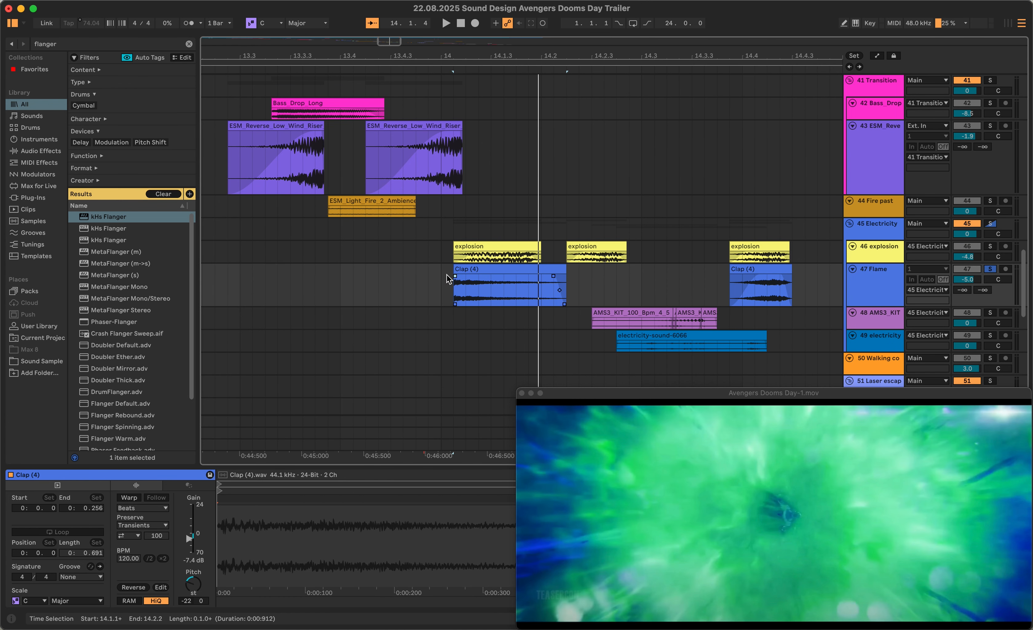
pyautogui.click(449, 281)
pyautogui.press('space')
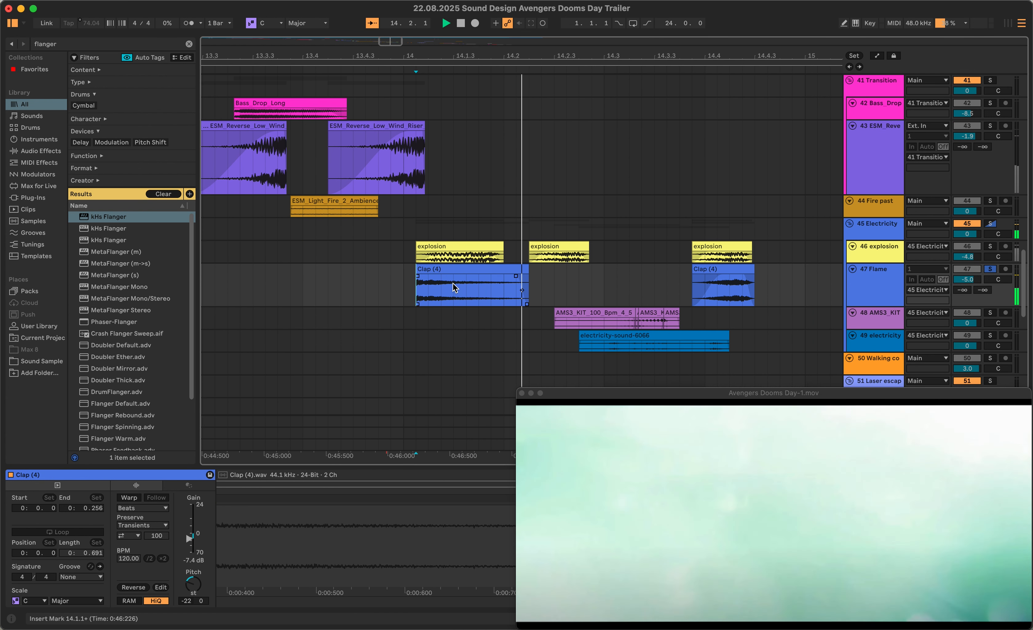
# Try transposing the first Clap (4) clip up to 0 semitones, listen to it, and undo the pitch change
pyautogui.click(455, 274)
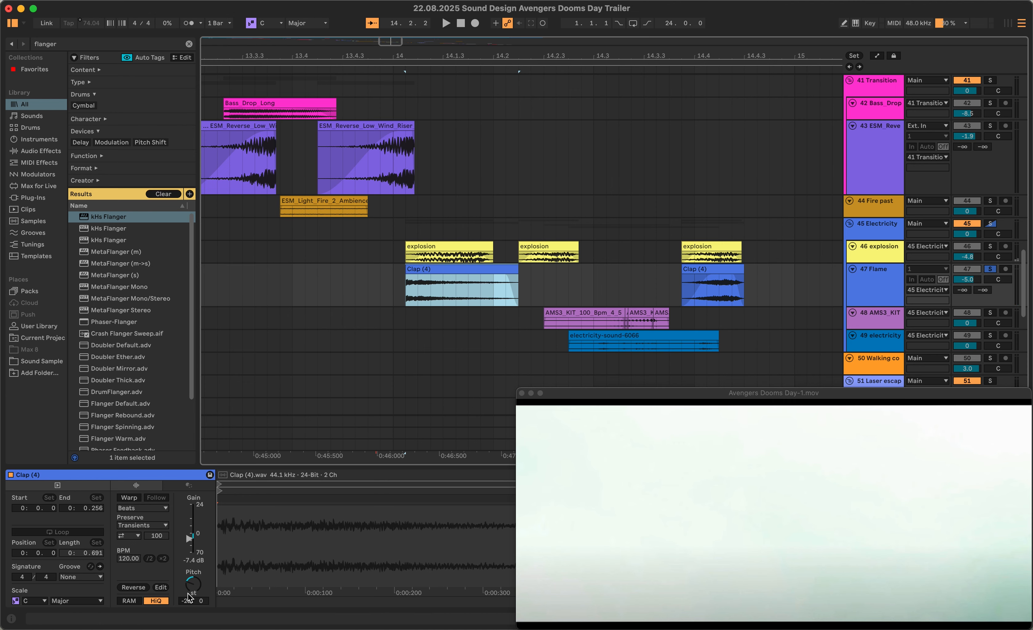
pyautogui.moveTo(194, 594); pyautogui.dragTo(194, 582)
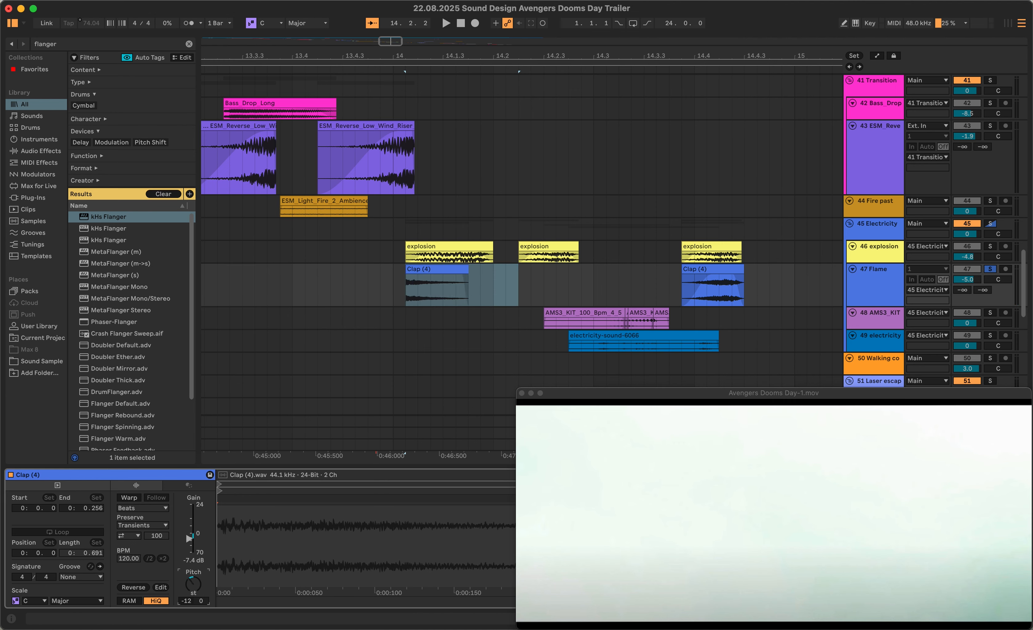
pyautogui.press('space')
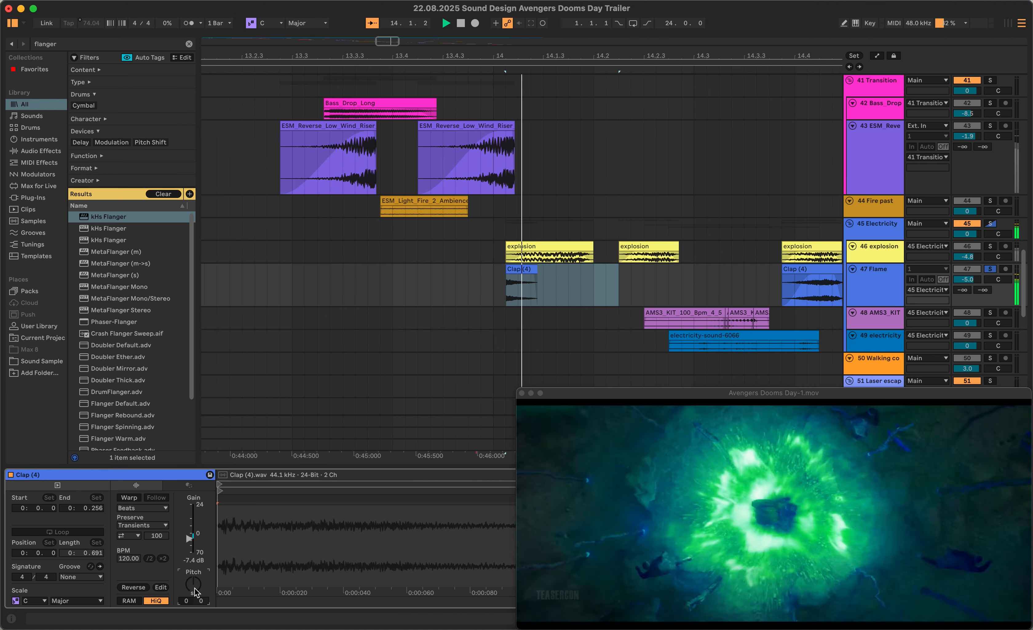
pyautogui.press('super+z')
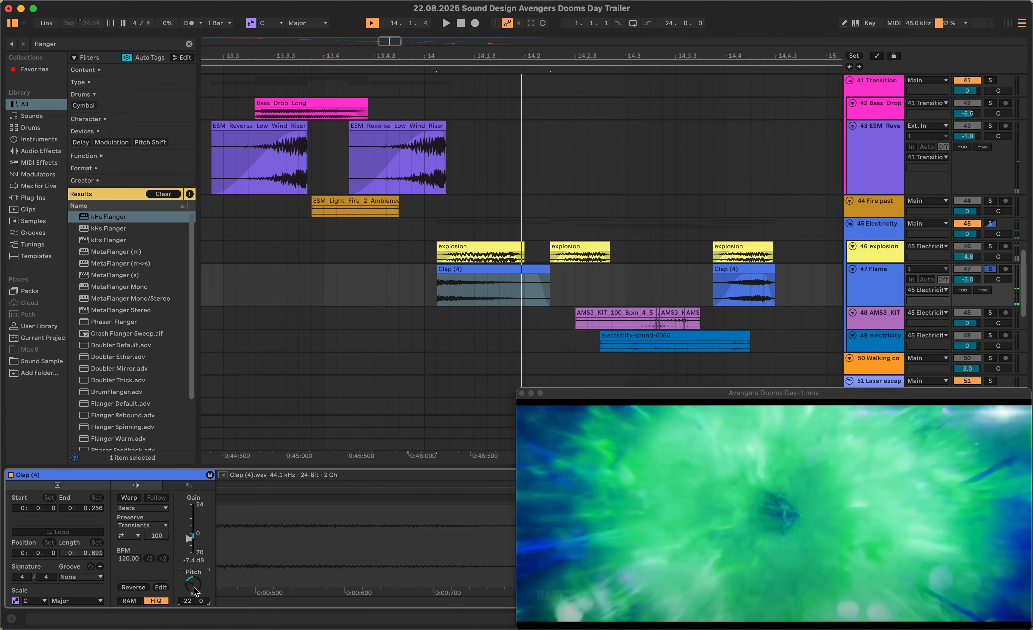
pyautogui.press('space')
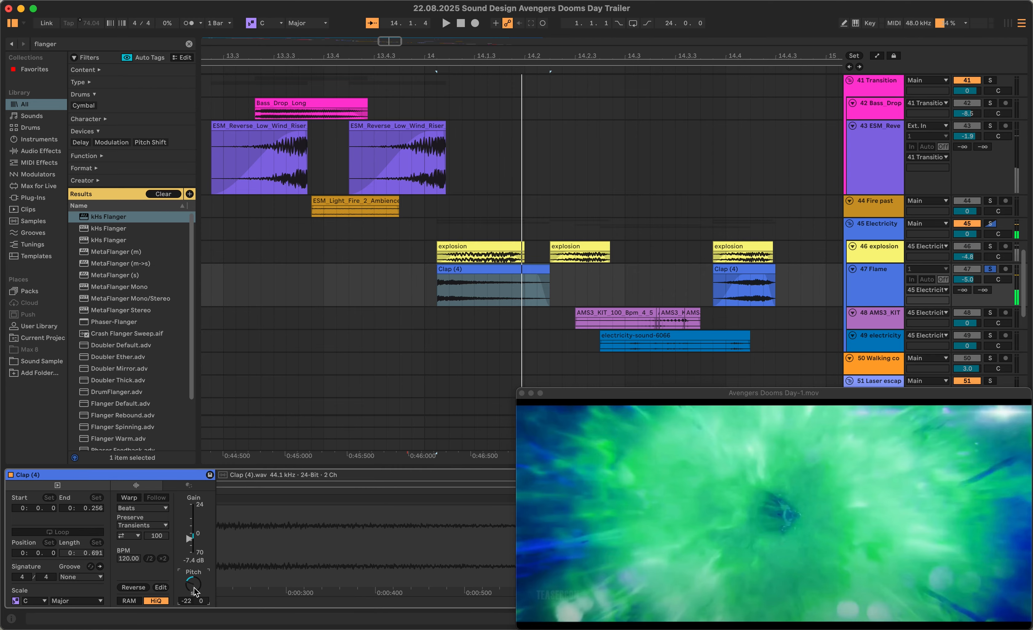
# Listen to the soloed Flame track from its first Clap (4) clip and inspect the second Clap (4) clip's settings
pyautogui.click(490, 272)
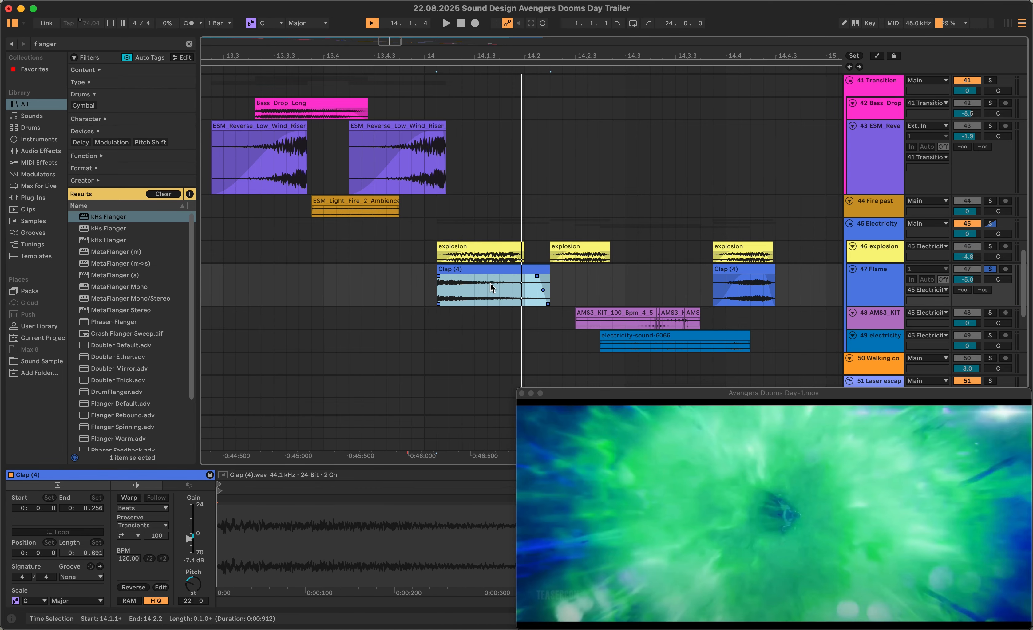
pyautogui.click(455, 284)
pyautogui.press('space')
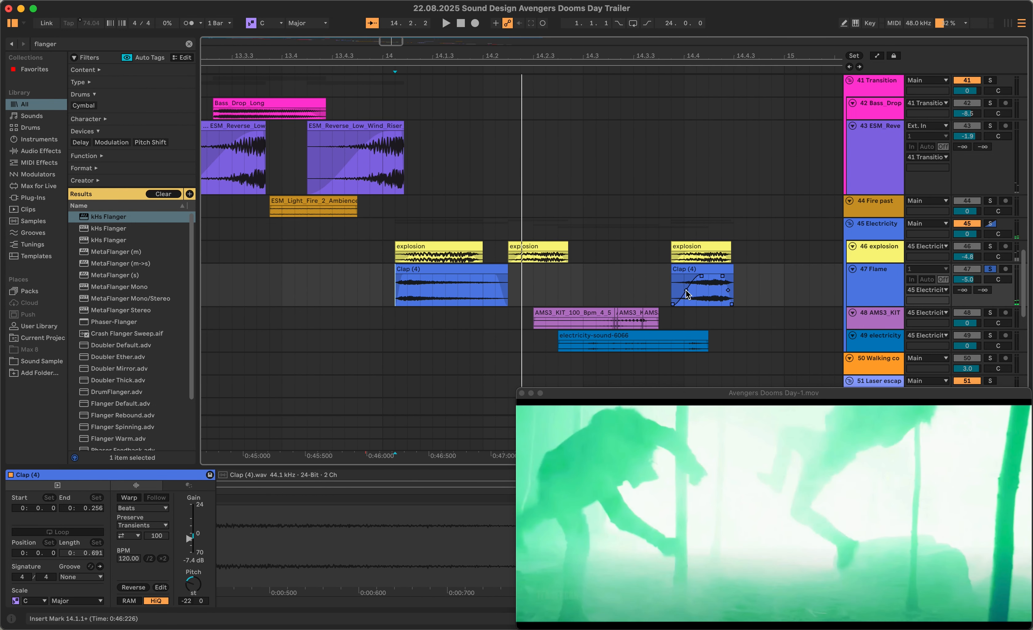
pyautogui.click(672, 294)
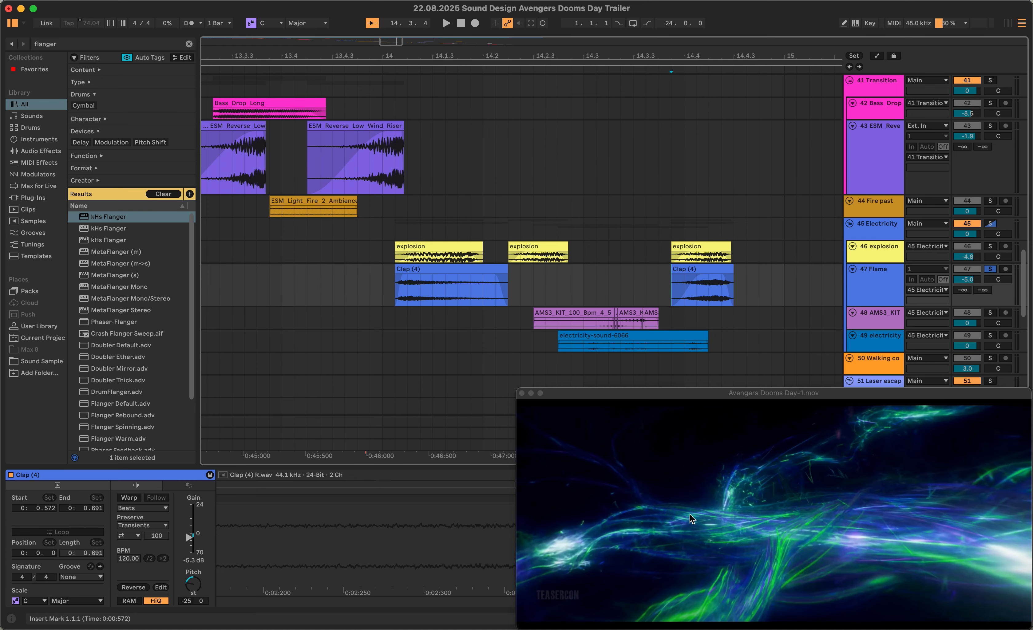
pyautogui.click(410, 293)
pyautogui.press('space')
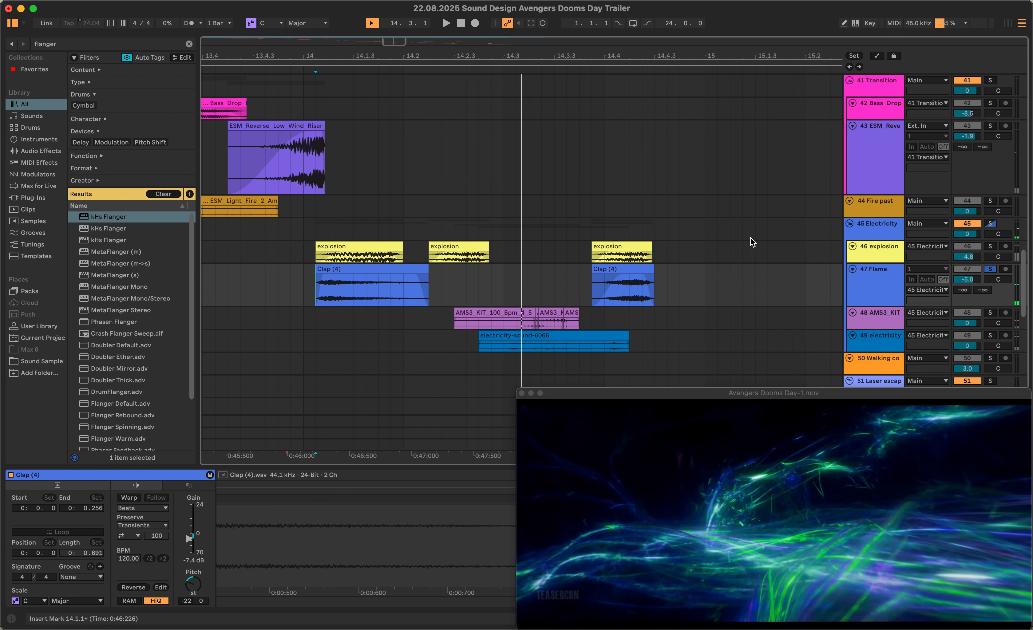
# Solo the explosion track and audition it from its second explosion clip
pyautogui.click(897, 254)
pyautogui.click(466, 251)
pyautogui.press('space')
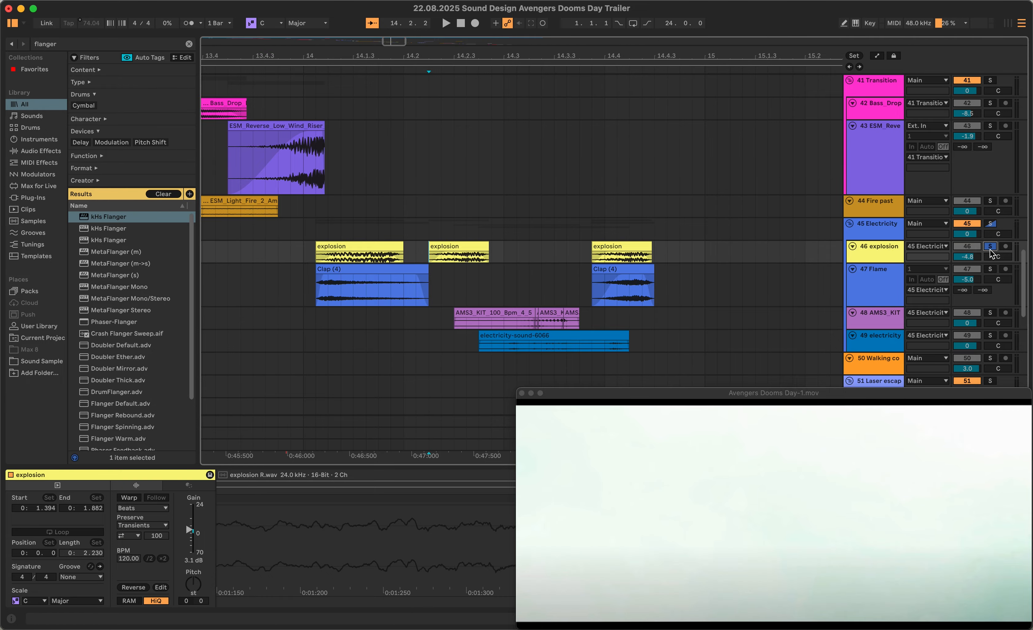
pyautogui.click(875, 258)
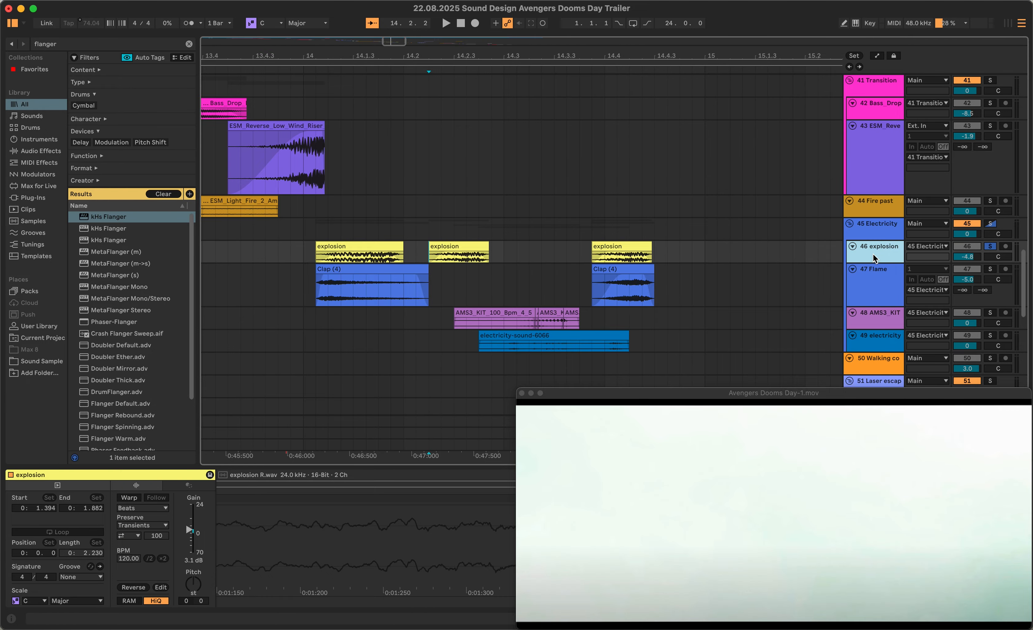
# Solo the whole Electricity group and play its layers from the second explosion clip
pyautogui.click(991, 224)
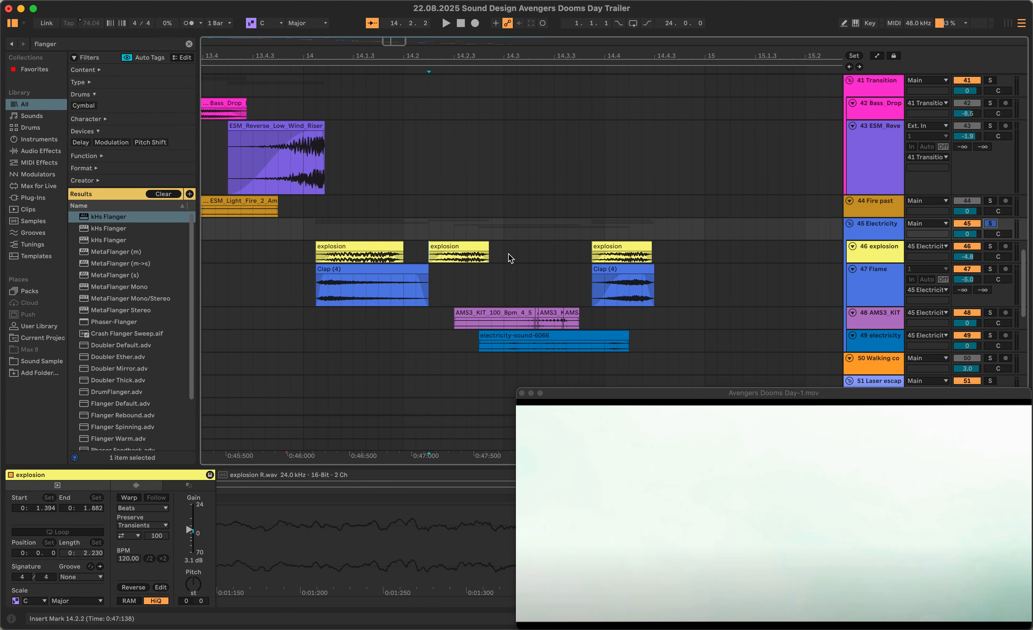
pyautogui.click(441, 257)
pyautogui.click(448, 258)
pyautogui.press('space')
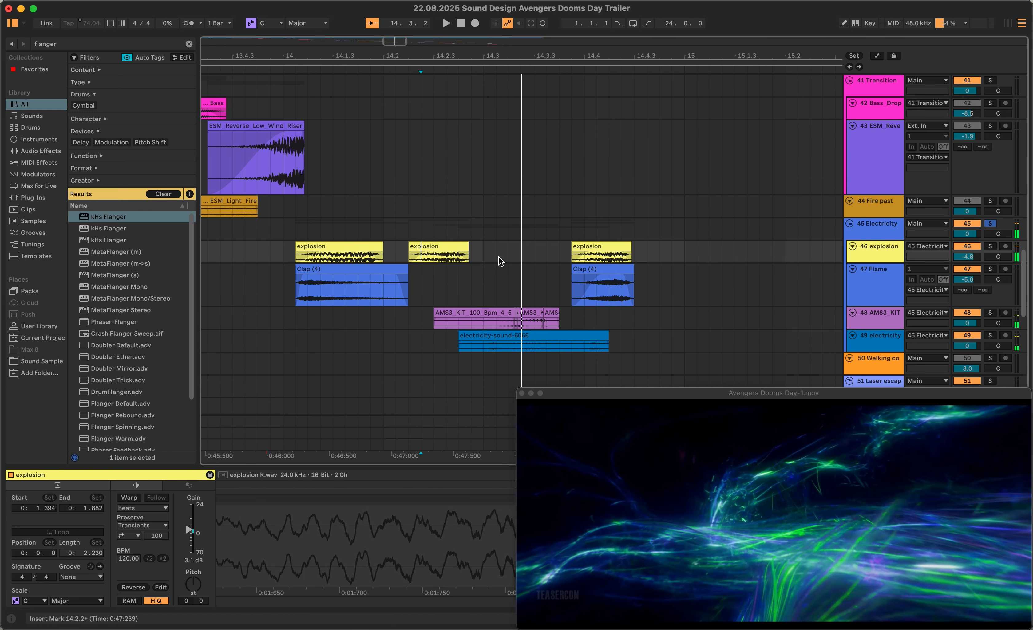
pyautogui.press('space')
# Try reversing the second explosion clip to audition it the other way round, and restore its original direction
pyautogui.click(455, 247)
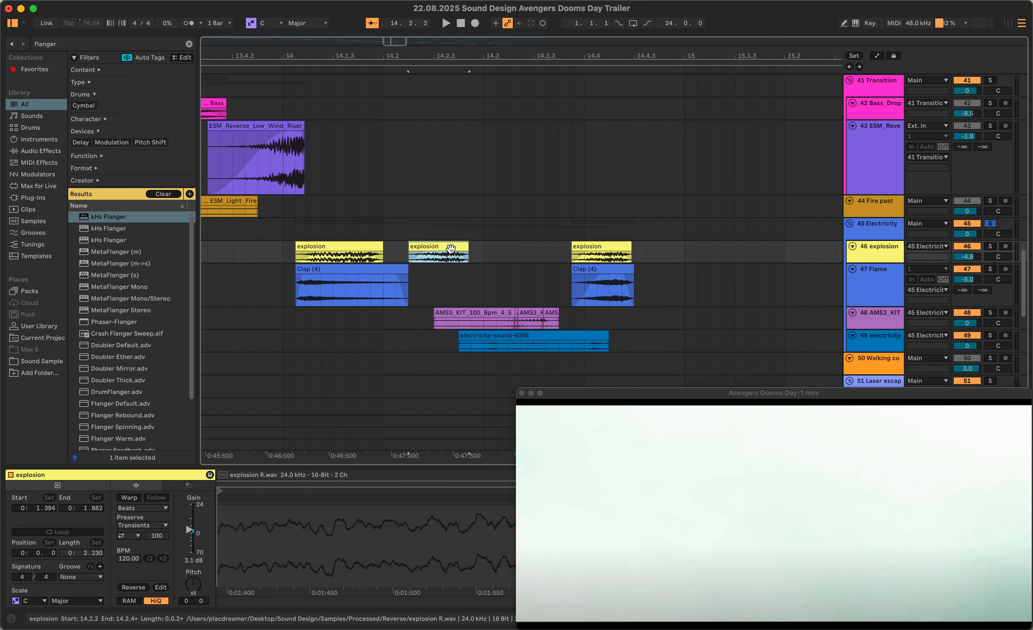
pyautogui.press('r')
pyautogui.press('space')
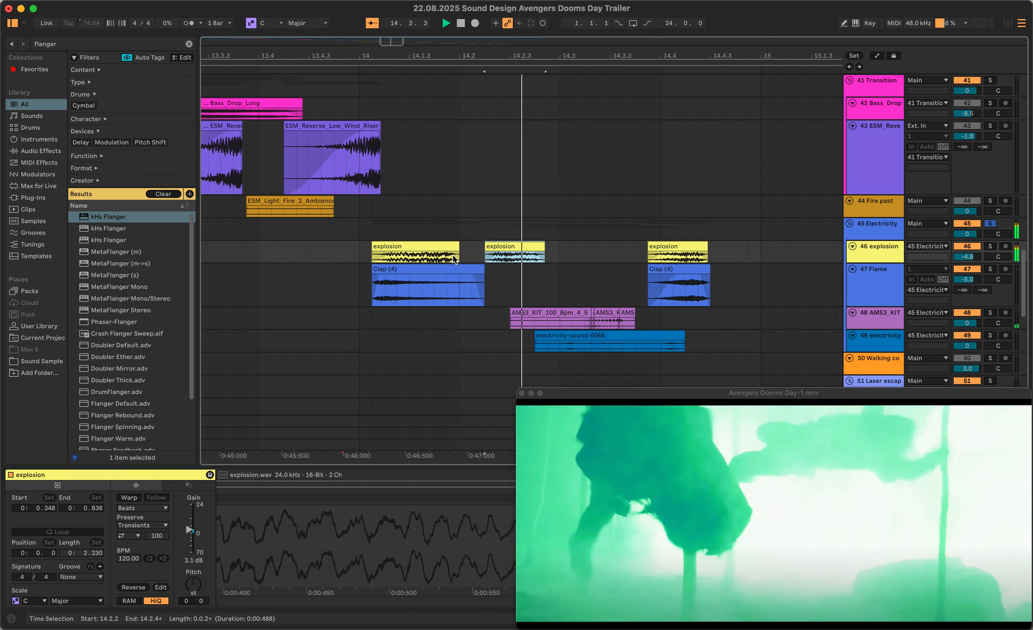
pyautogui.press('r')
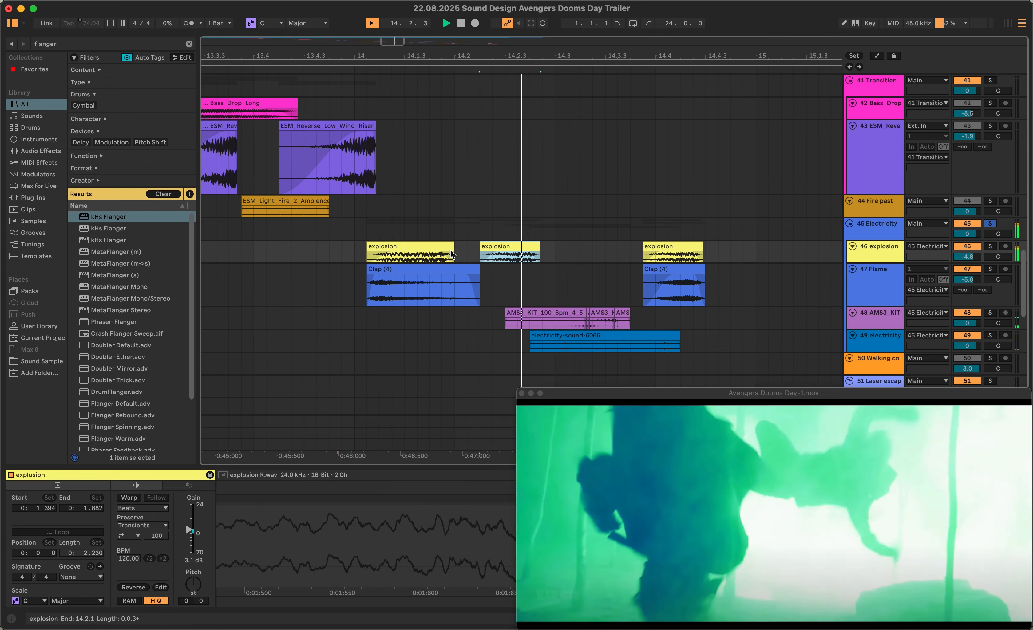
pyautogui.press('space')
# Select the first AMS3_KIT_100_Bpm_4_5 clip and play the Electricity group from 14.2.4
pyautogui.click(537, 319)
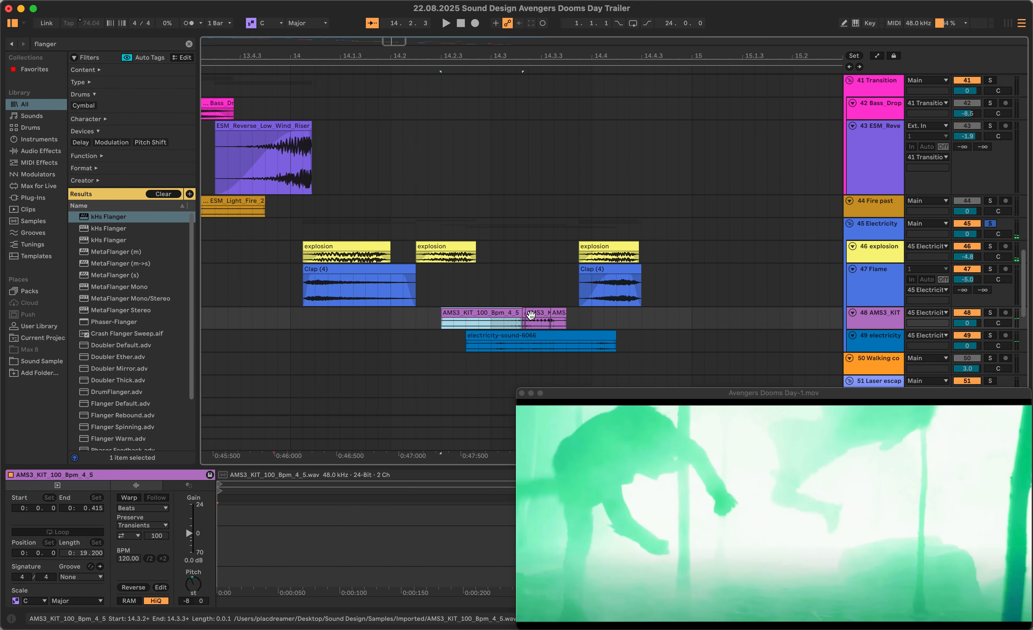
pyautogui.click(465, 322)
pyautogui.press('space')
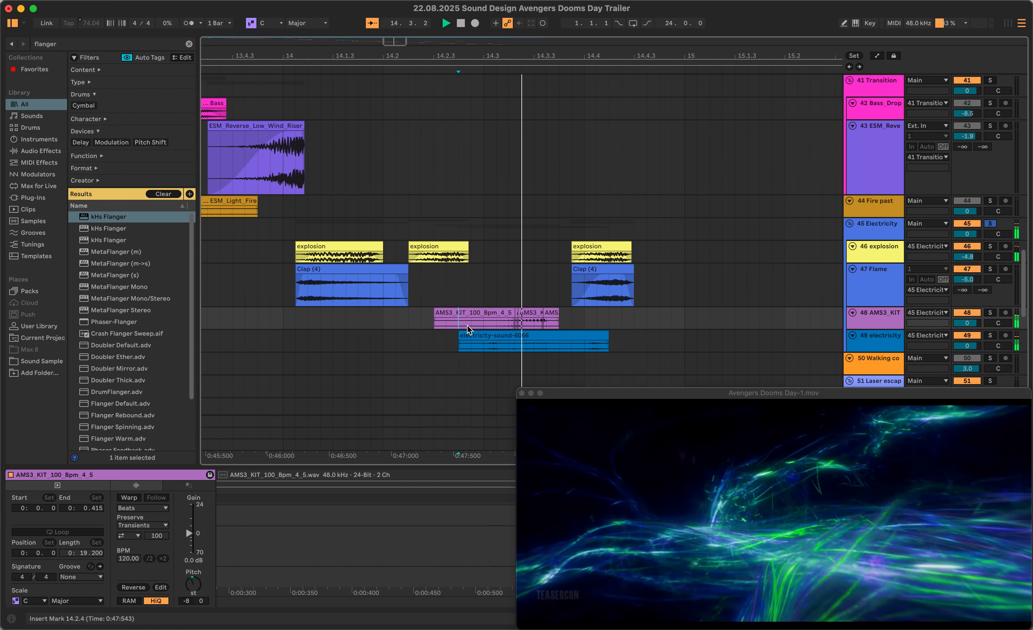
pyautogui.press('space')
pyautogui.hscroll(-5, 485, 321)
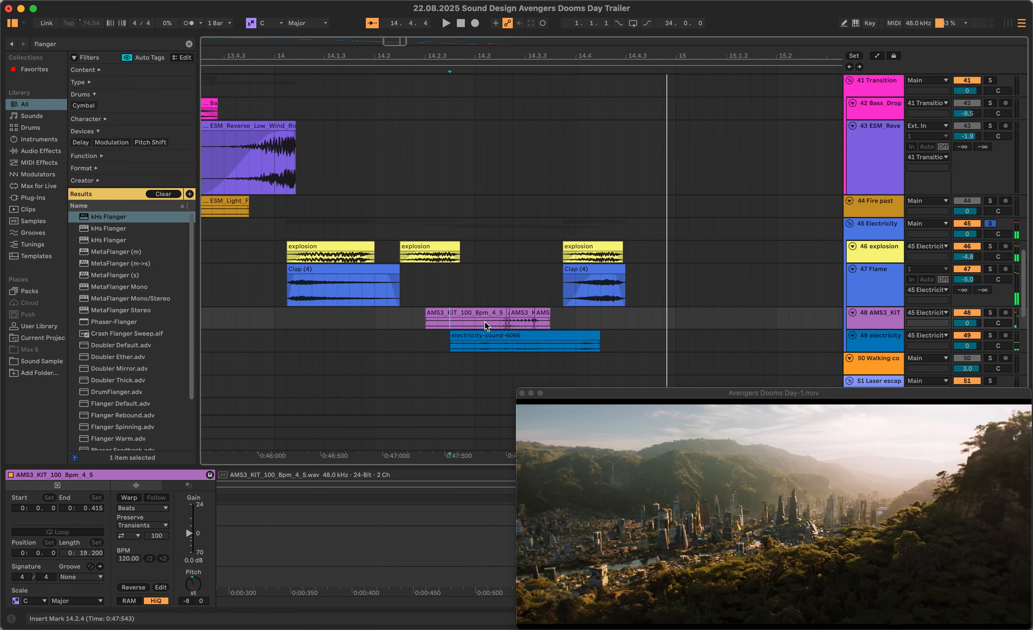
# Audition the second Clap (4) clip and replay the AMS3_KIT layer from within its first clip
pyautogui.click(653, 298)
pyautogui.press('space')
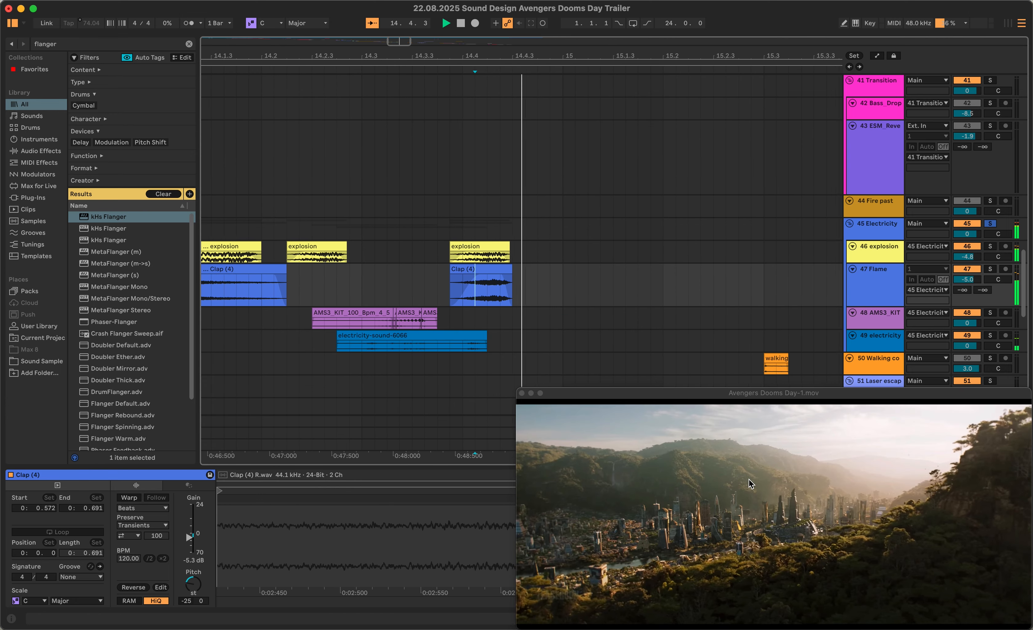
pyautogui.click(513, 319)
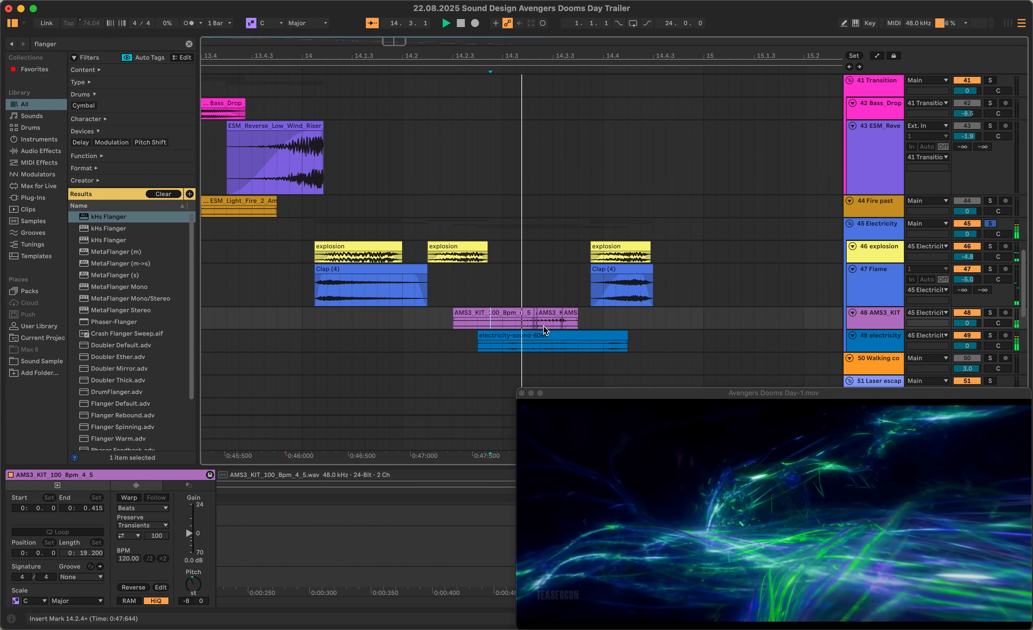
pyautogui.press('space')
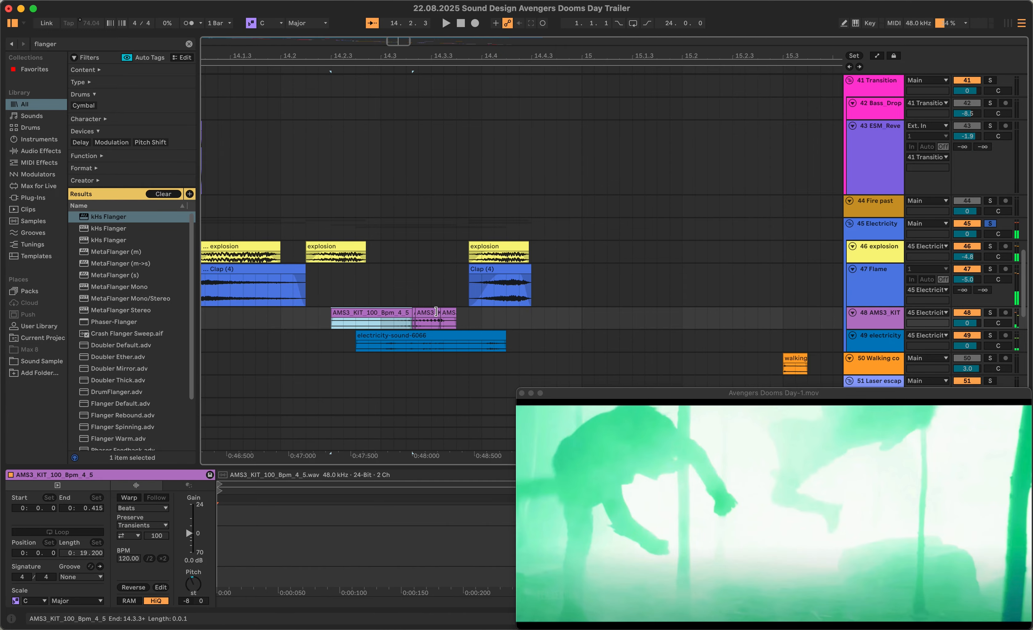
# Reveal the second AMS3_KIT clip's source file, AMS3_KIT_100_Bpm_4_5.wav, in Finder and preview its sound
pyautogui.rightClick(426, 319)
pyautogui.click(492, 366)
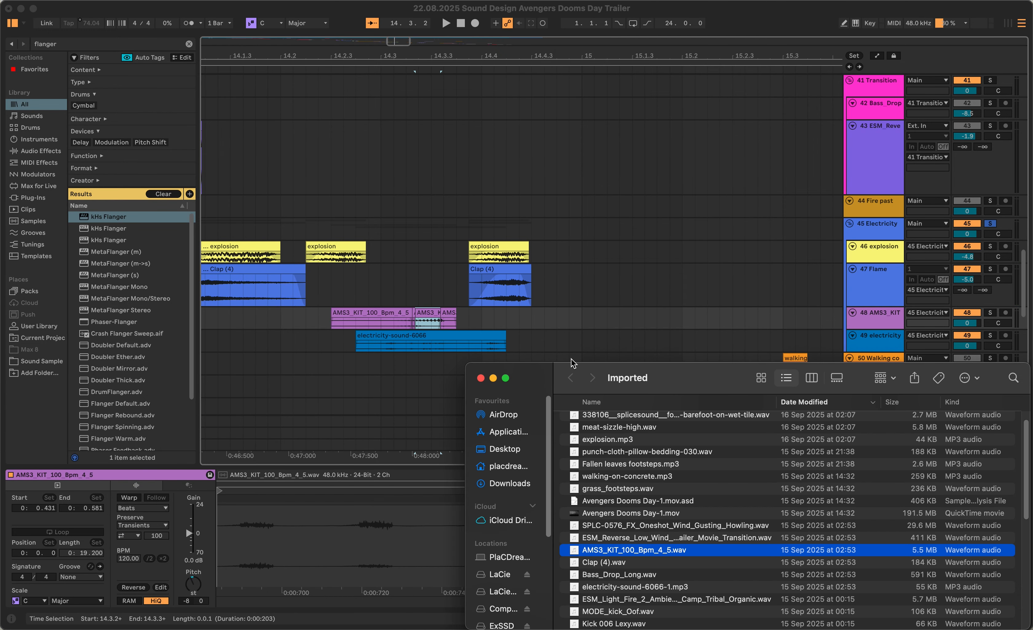
pyautogui.press('space')
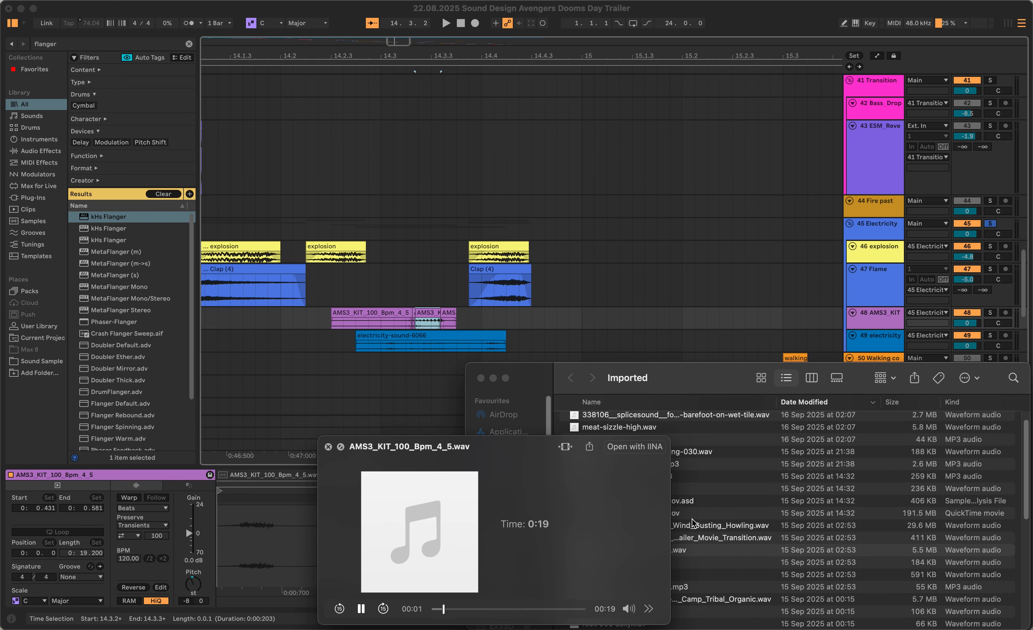
pyautogui.press('space')
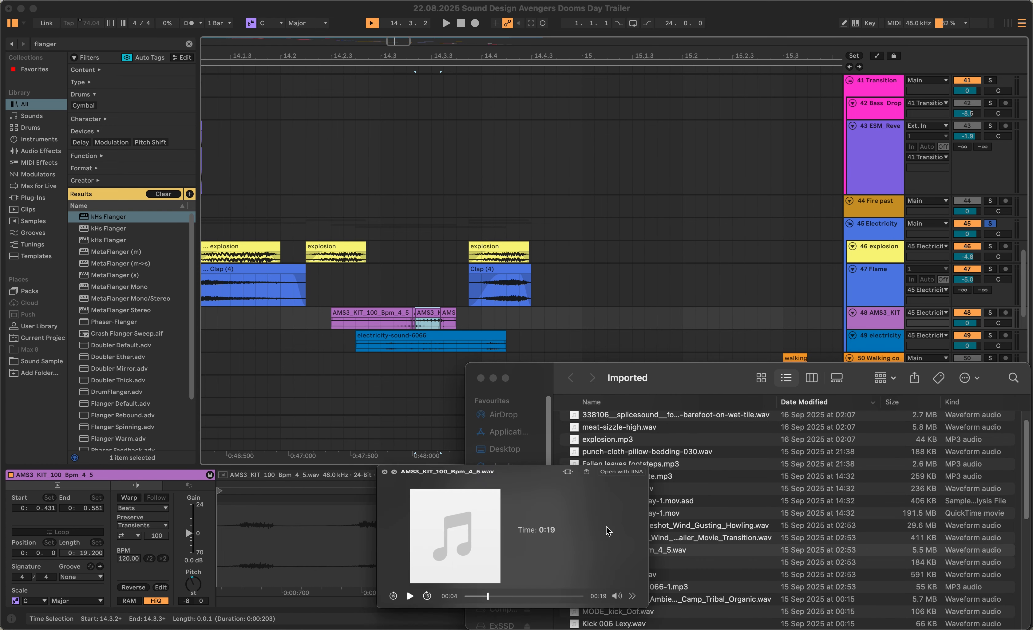
# Return to the Ableton Live arrangement, play the Electricity layers from 14.2.4, and select the second AMS3_KIT clip
pyautogui.click(380, 323)
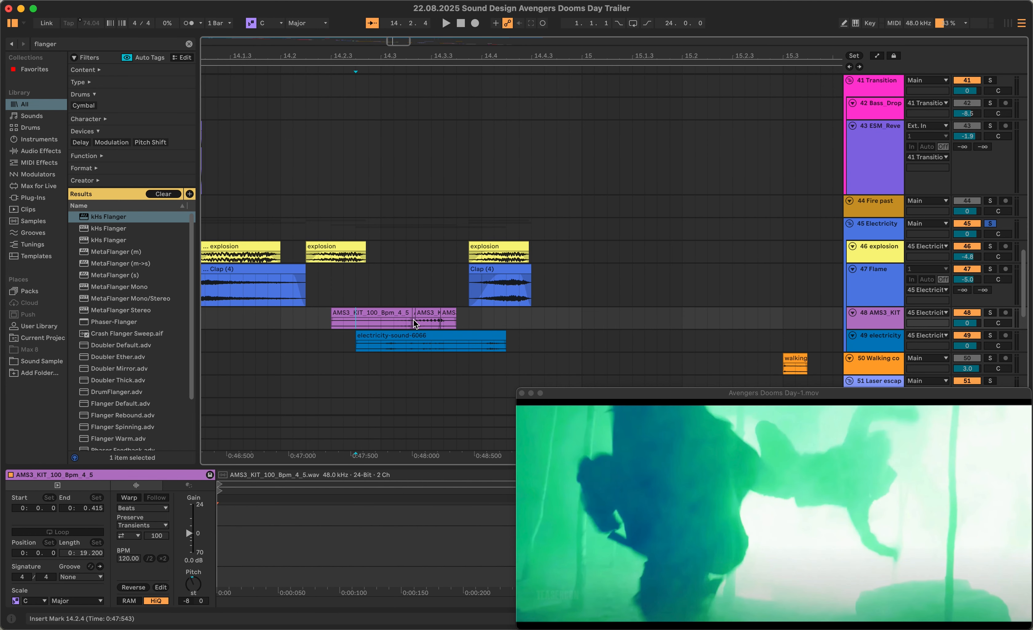
pyautogui.press('space')
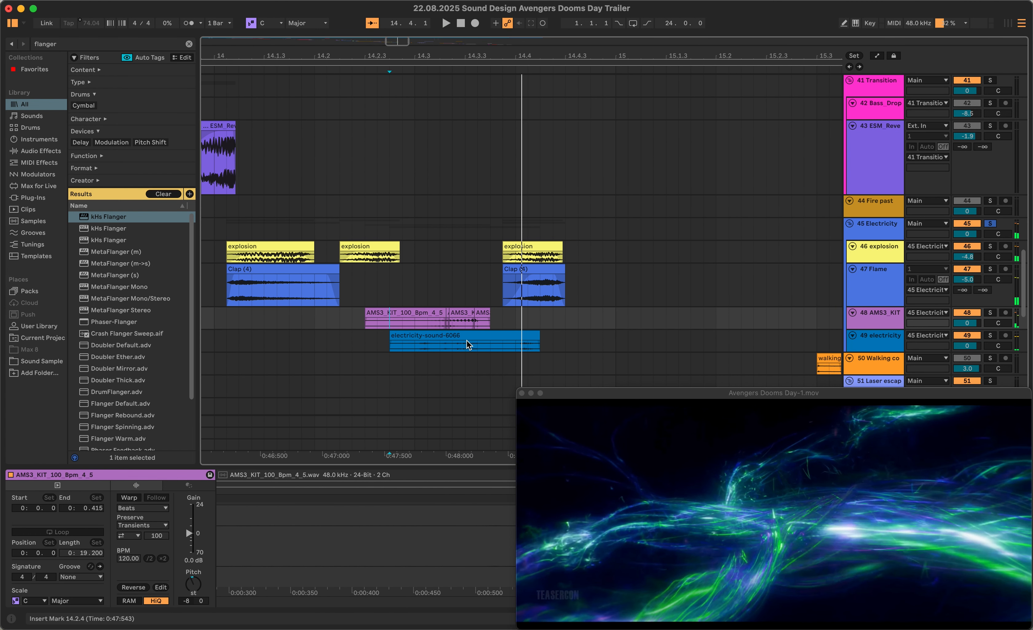
pyautogui.moveTo(448, 323); pyautogui.dragTo(474, 322)
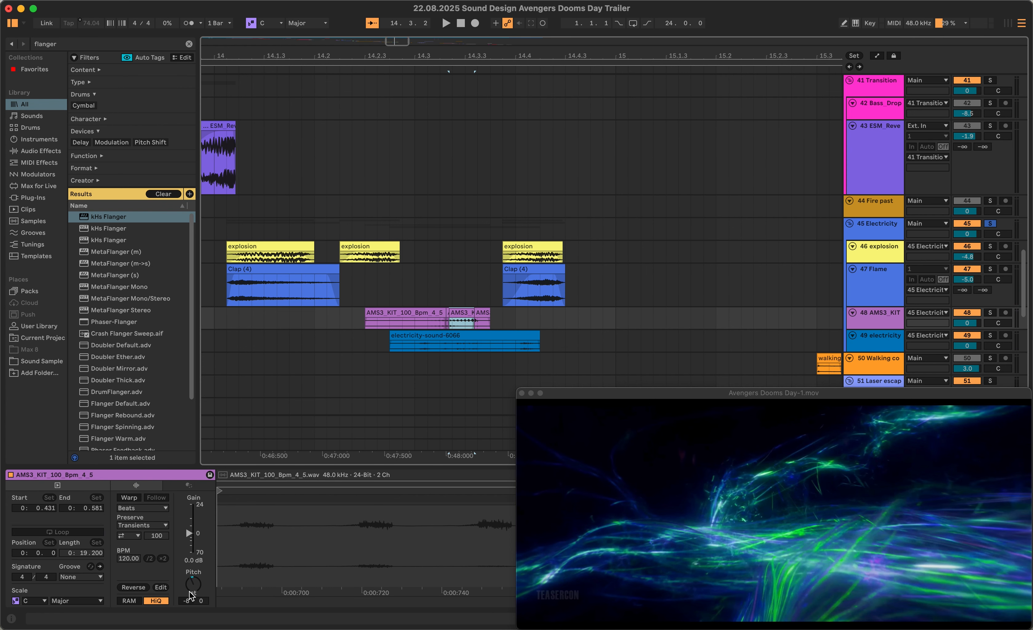
# Select the second AMS3_KIT clip, show its track's devices beside the trailer video, and open the kHs Haas plug-in window
pyautogui.click(463, 336)
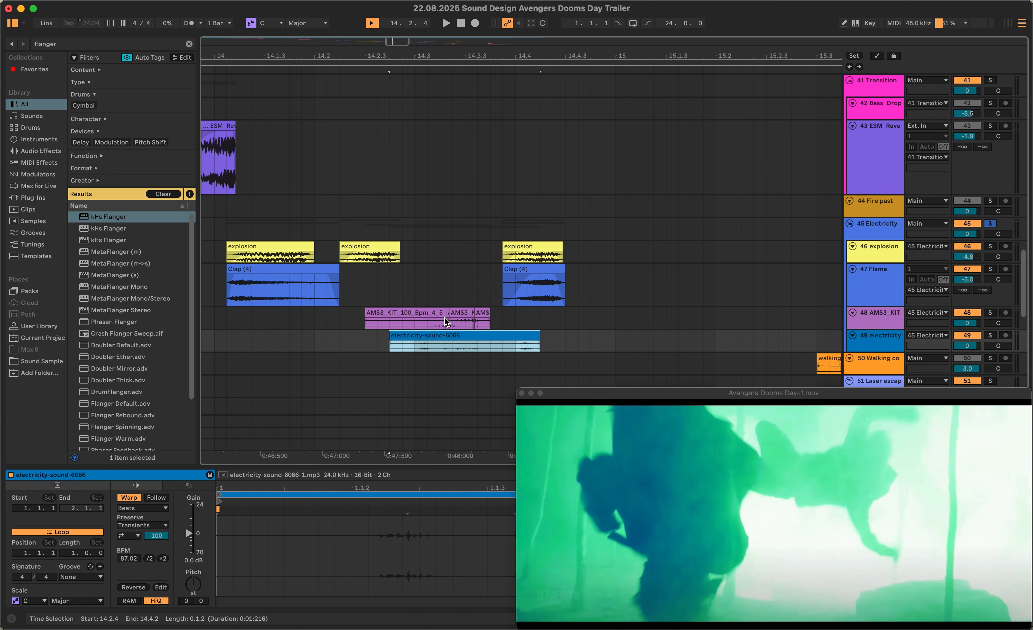
pyautogui.click(462, 314)
pyautogui.moveTo(650, 394); pyautogui.dragTo(468, 394)
pyautogui.hotkey('shift', 'Tab')
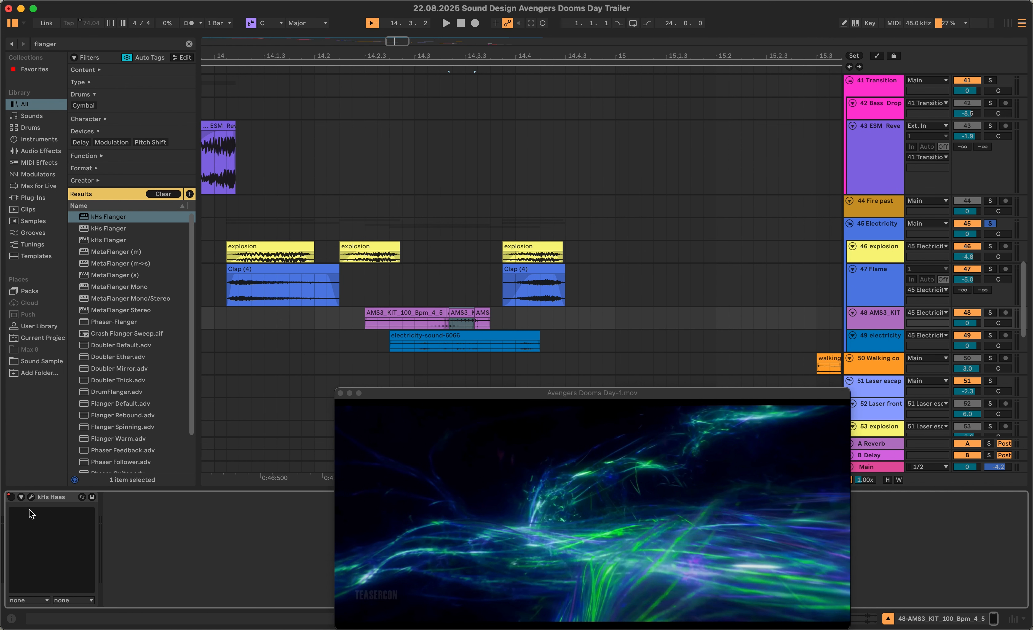
pyautogui.press('space')
pyautogui.click(31, 498)
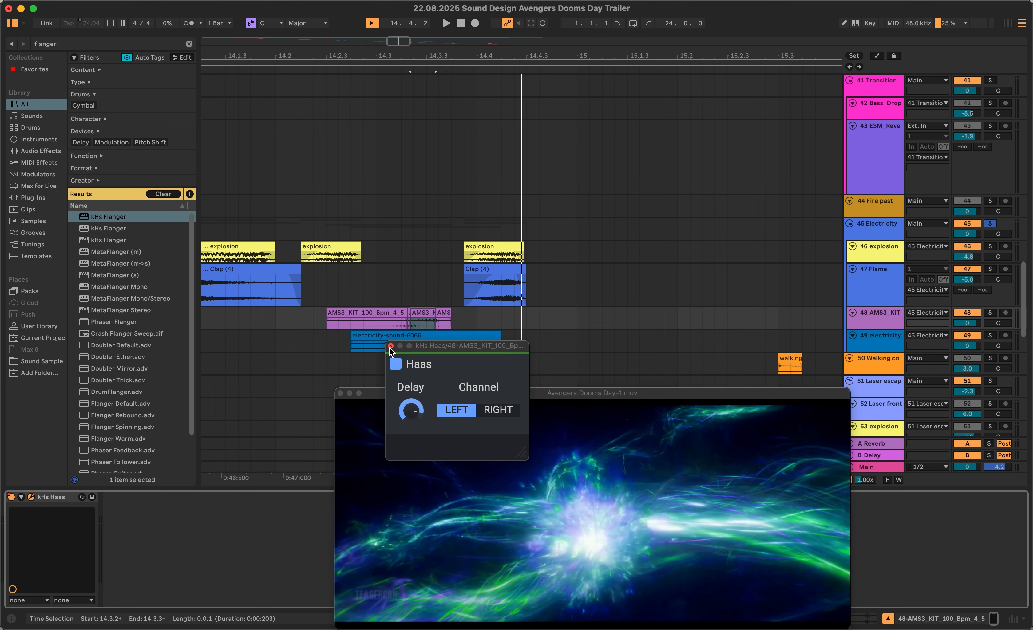
# Play the AMS3_KIT layer from 14.3.1 to compare it with kHs Haas off and on, and close the plug-in window
pyautogui.click(386, 321)
pyautogui.press('space')
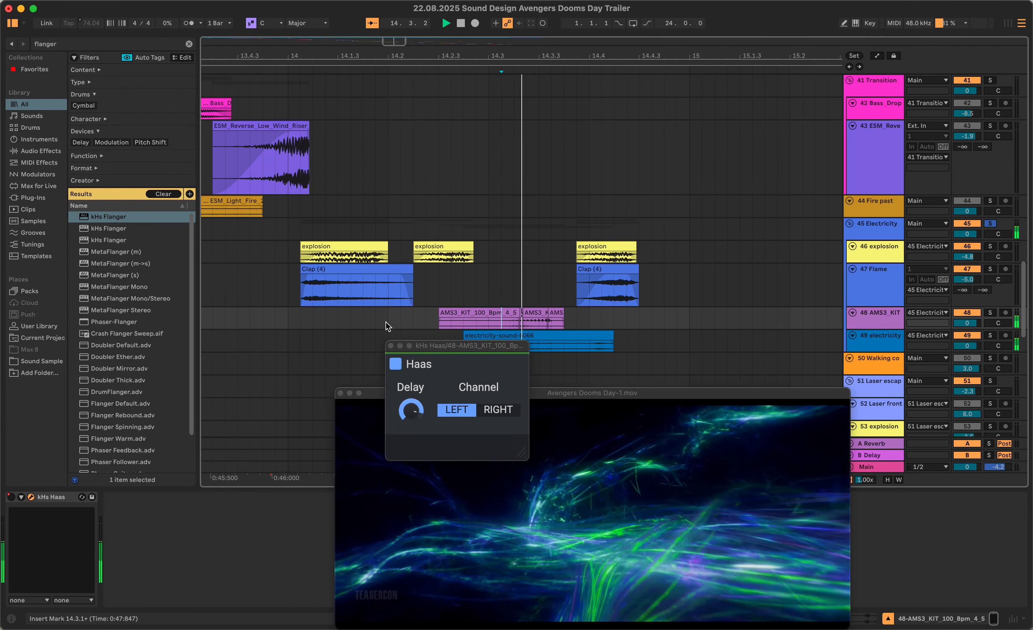
pyautogui.press('space')
pyautogui.press('space')
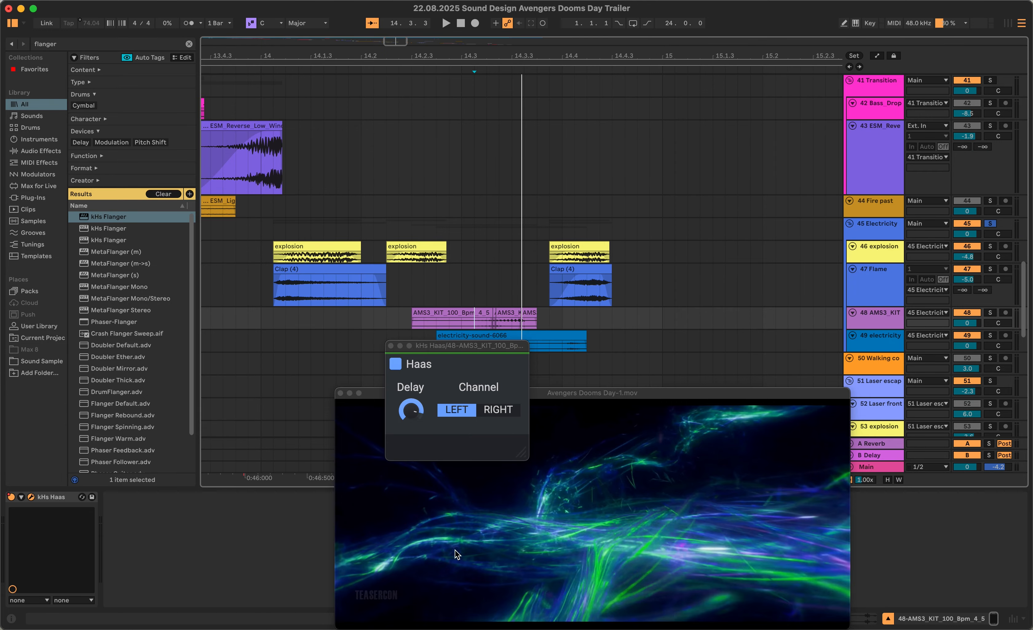
pyautogui.click(390, 346)
# Audition the electricity-sound-6066 clip soloed from 14.2.4
pyautogui.click(506, 335)
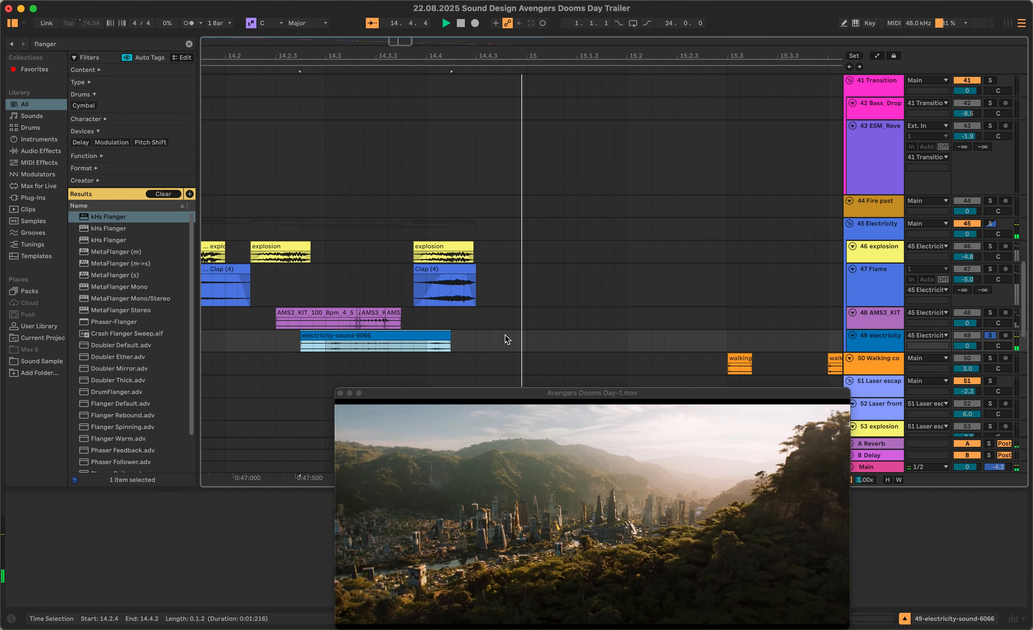
pyautogui.press('space')
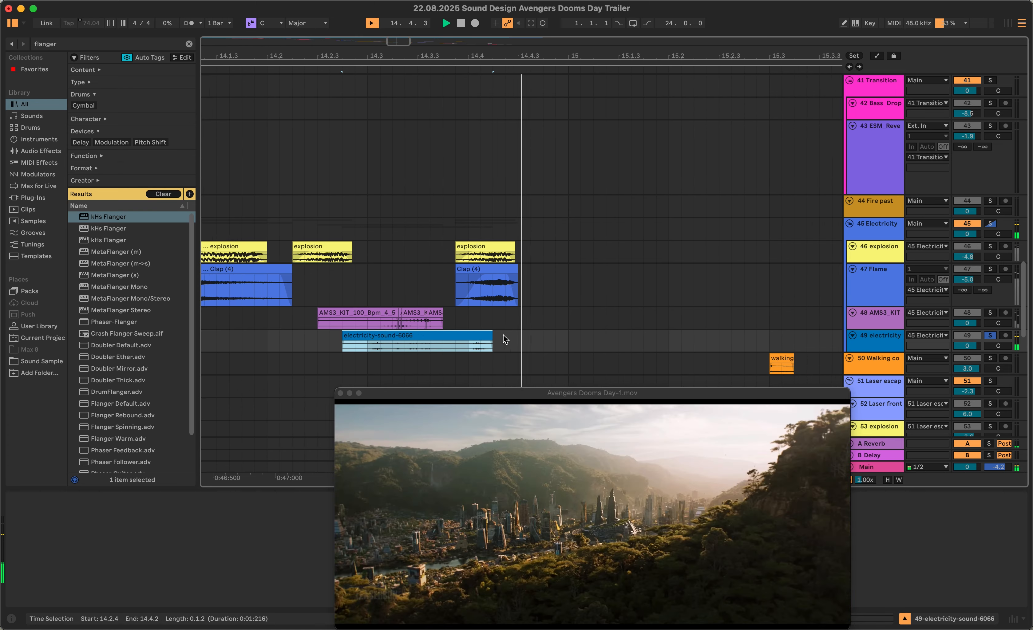
pyautogui.press('space')
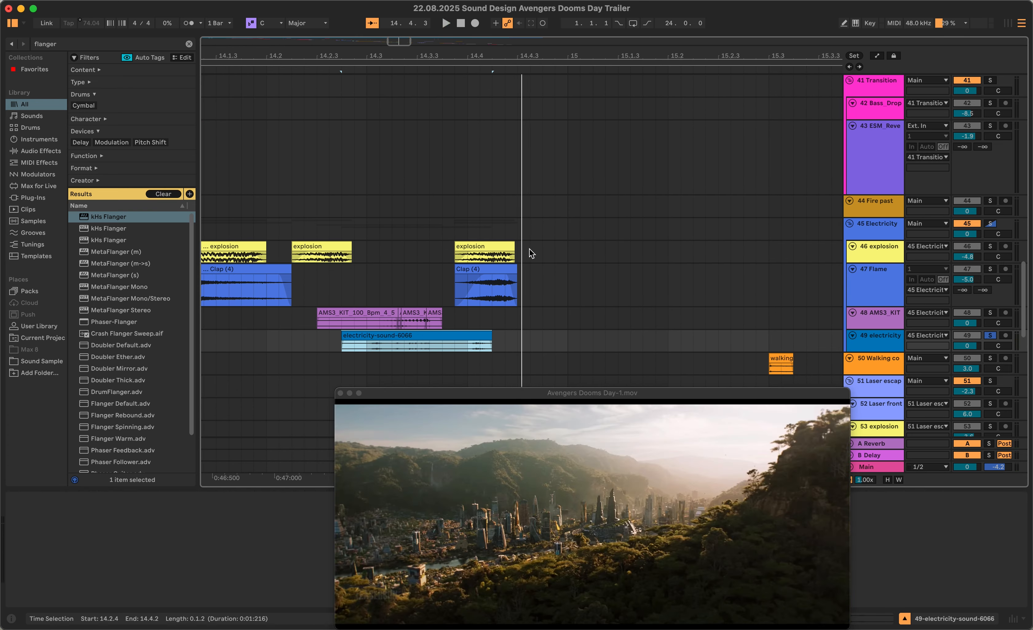
# Solo the Walking concrete track, uncover its mixer controls by shifting the video window, and play its clips from 15.3.1
pyautogui.scroll(-5, 579, 300)
pyautogui.scroll(4, 646, 236)
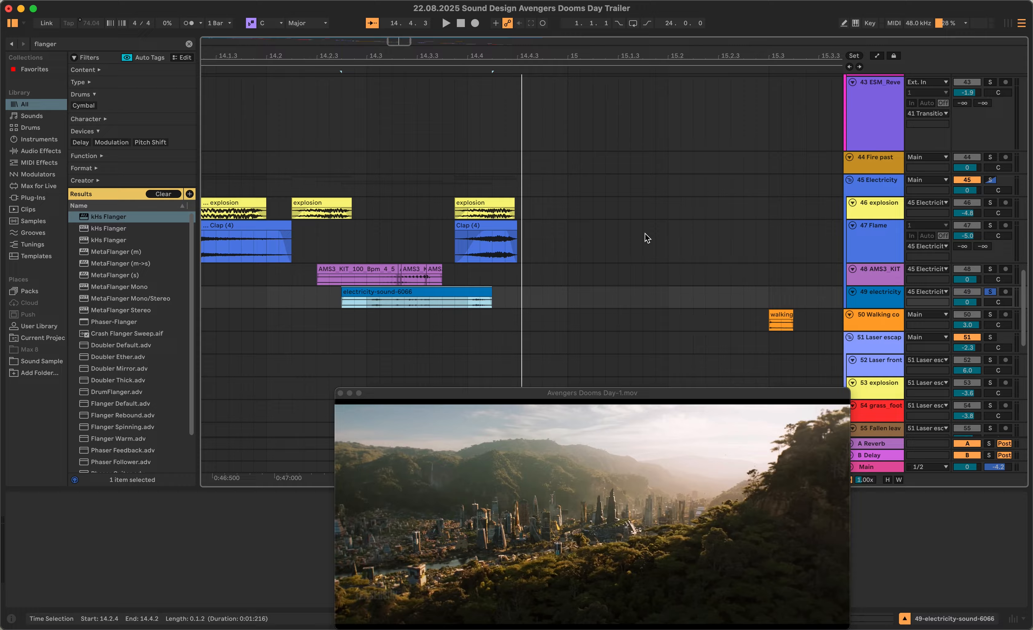
pyautogui.hscroll(5, 762, 288)
pyautogui.click(870, 323)
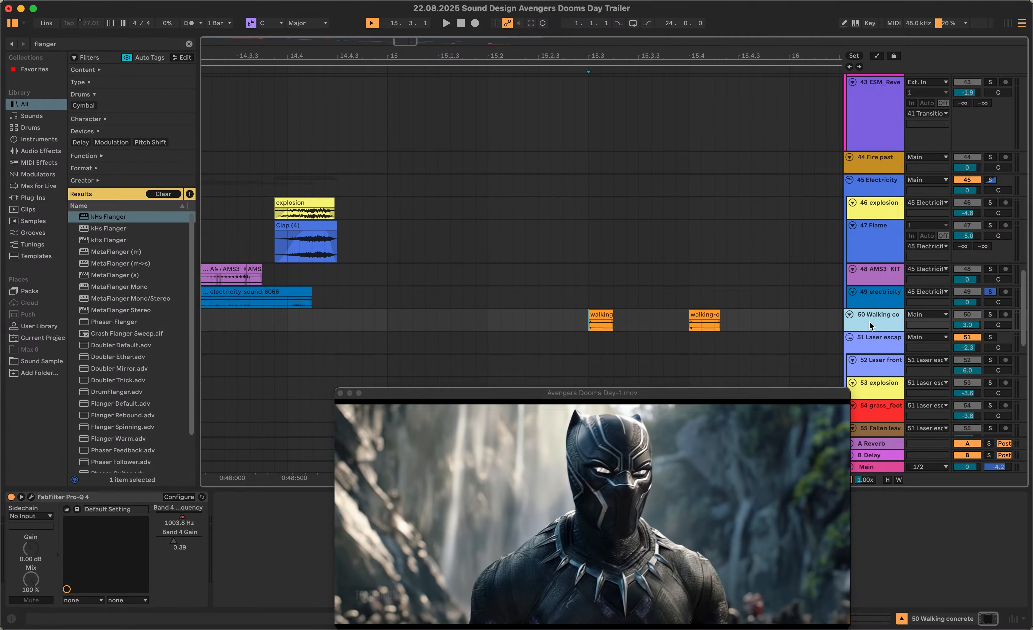
pyautogui.scroll(-1, 594, 330)
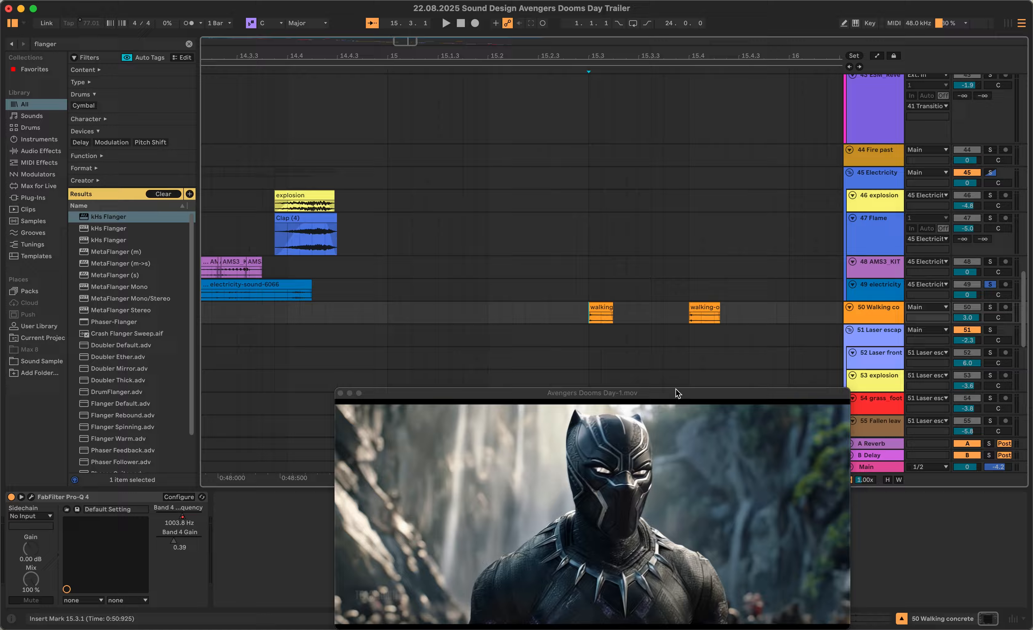
pyautogui.moveTo(707, 395); pyautogui.dragTo(784, 403)
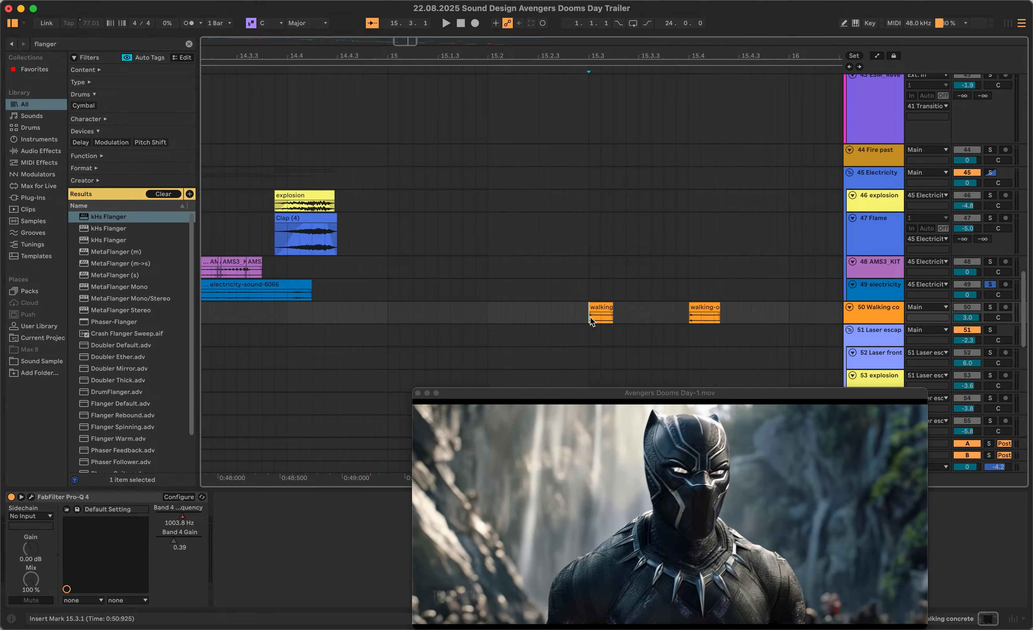
pyautogui.click(991, 308)
pyautogui.press('space')
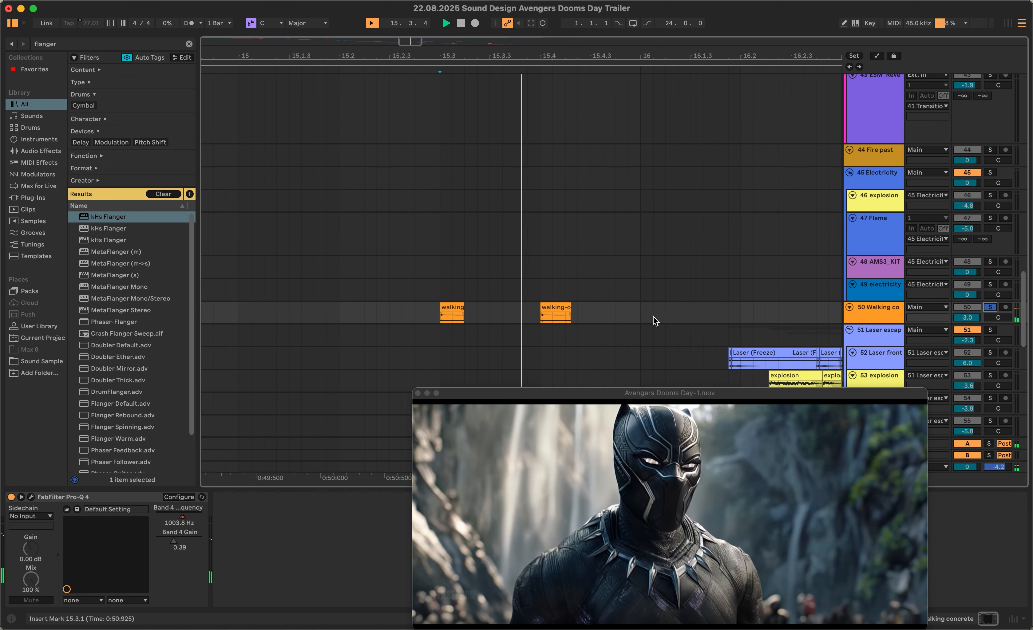
pyautogui.click(878, 324)
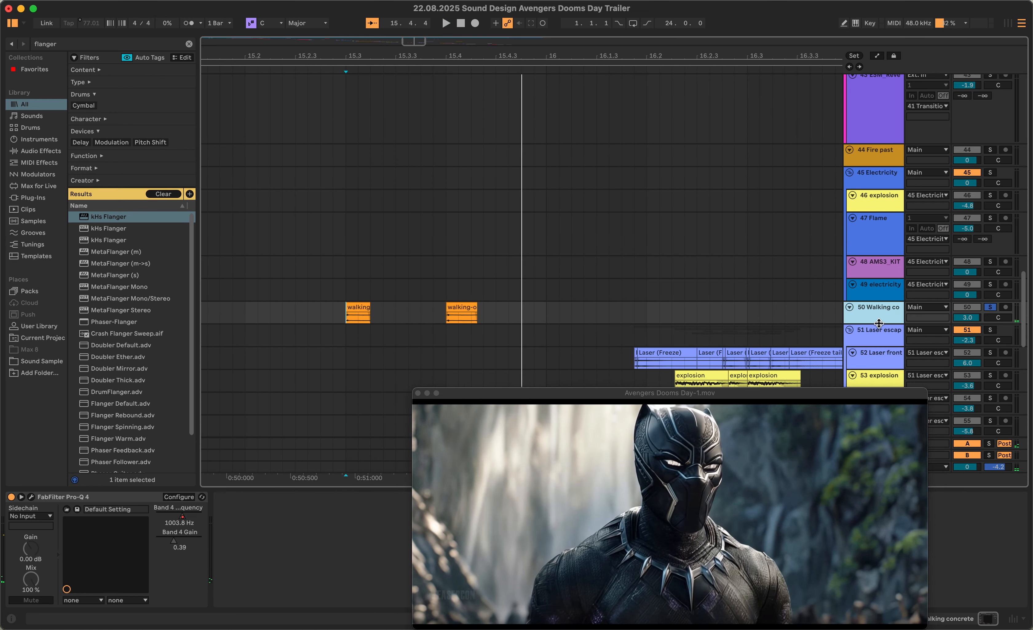
# Reveal the first walking clip's source file, walking-on-concrete.mp3, in Finder and preview its sound
pyautogui.rightClick(367, 323)
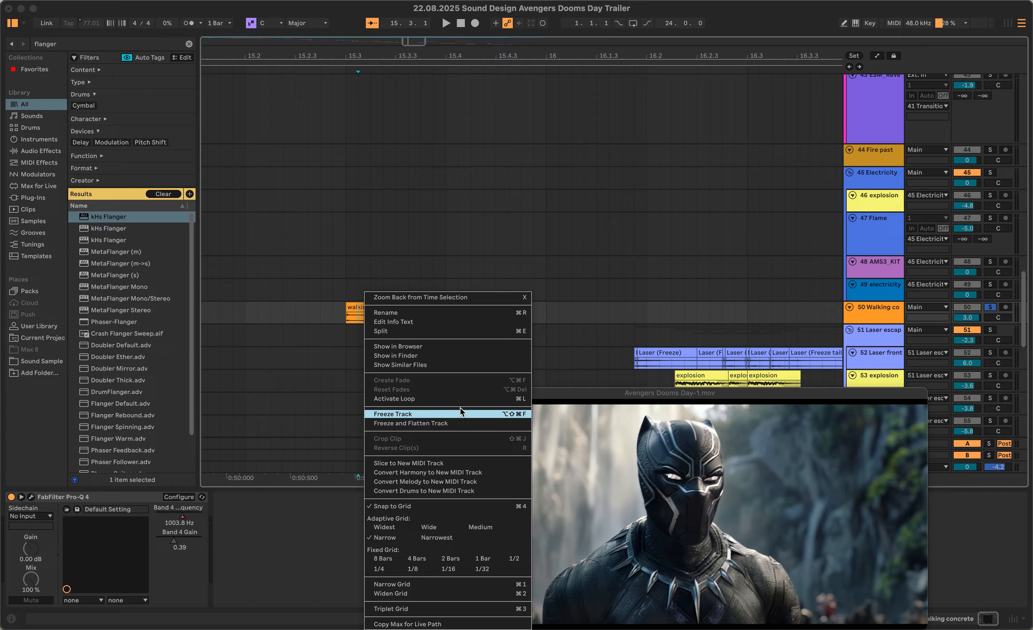
pyautogui.click(471, 355)
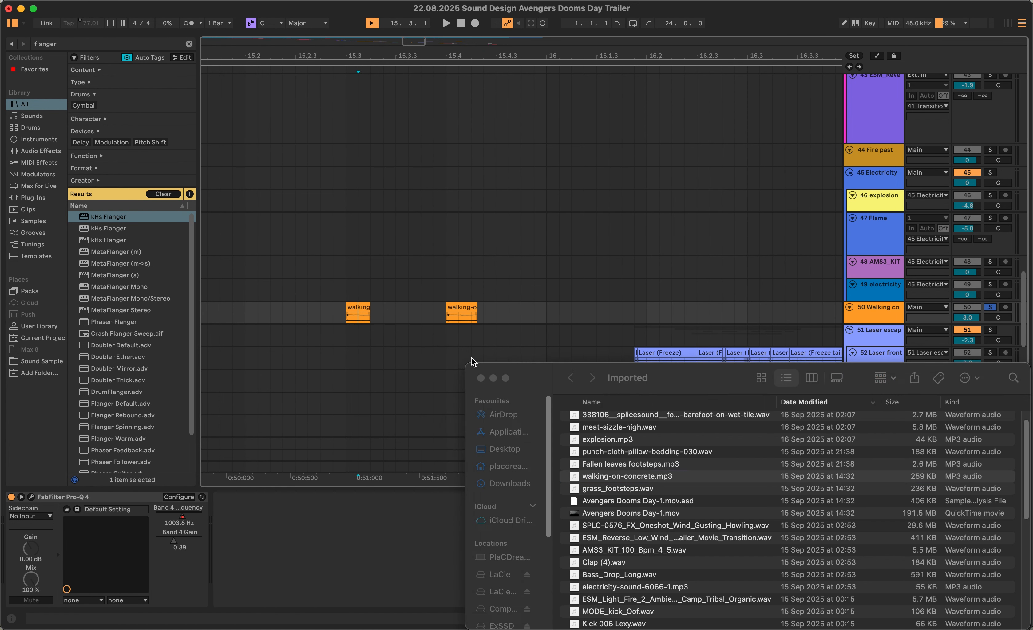
pyautogui.press('space')
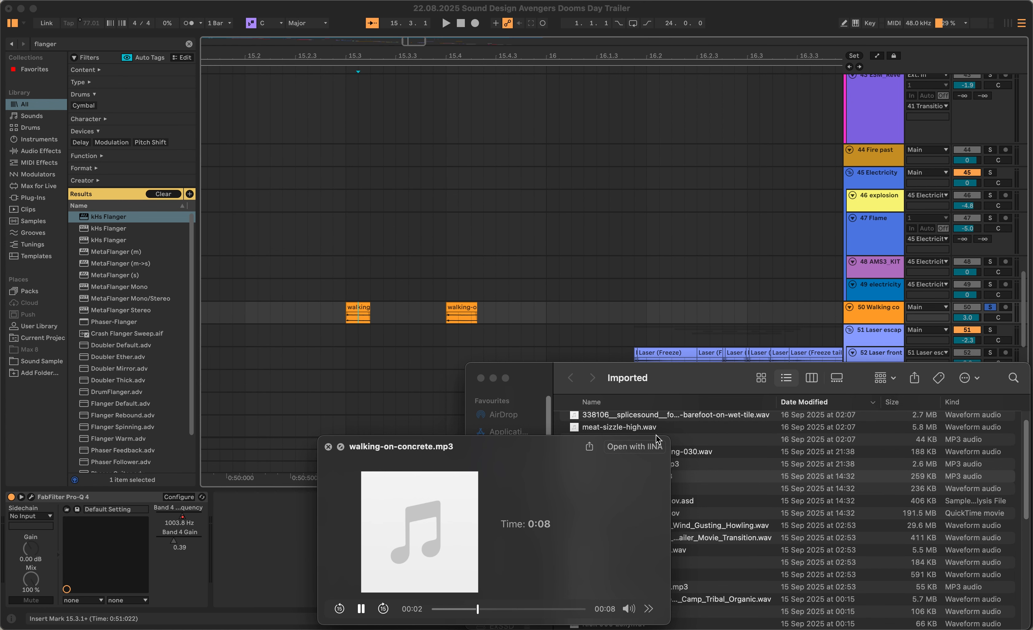
# Return to the Ableton Live arrangement and replay the soloed Walking concrete clips from 15.3.1
pyautogui.click(346, 318)
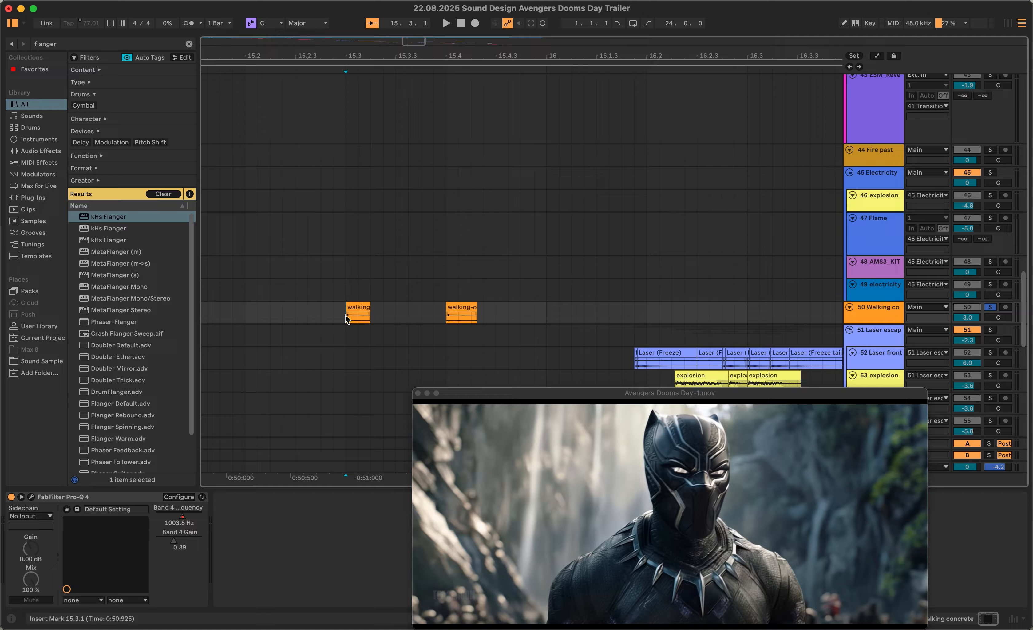
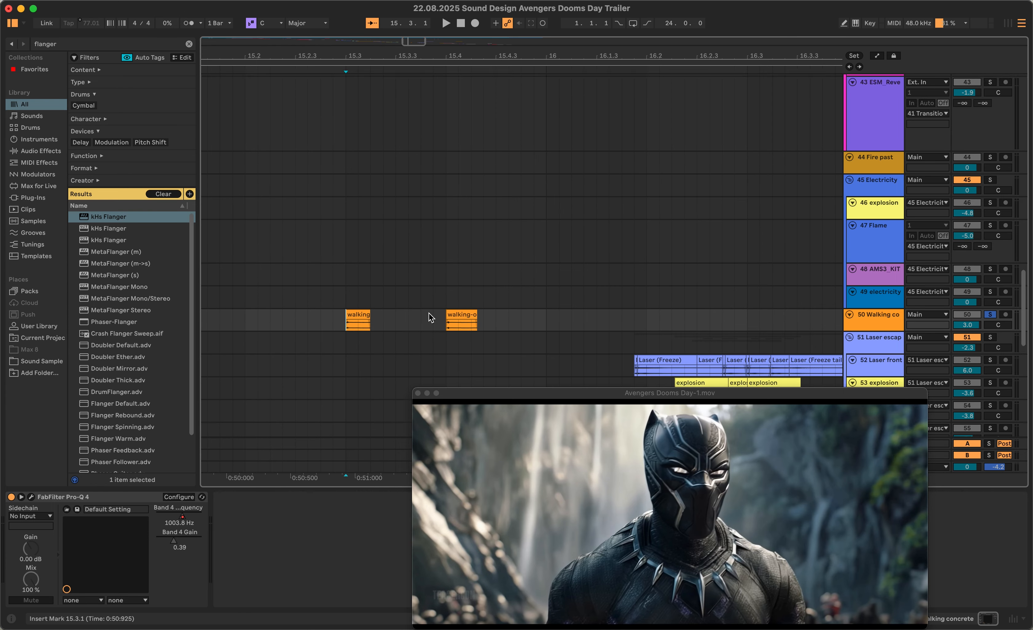
pyautogui.press('space')
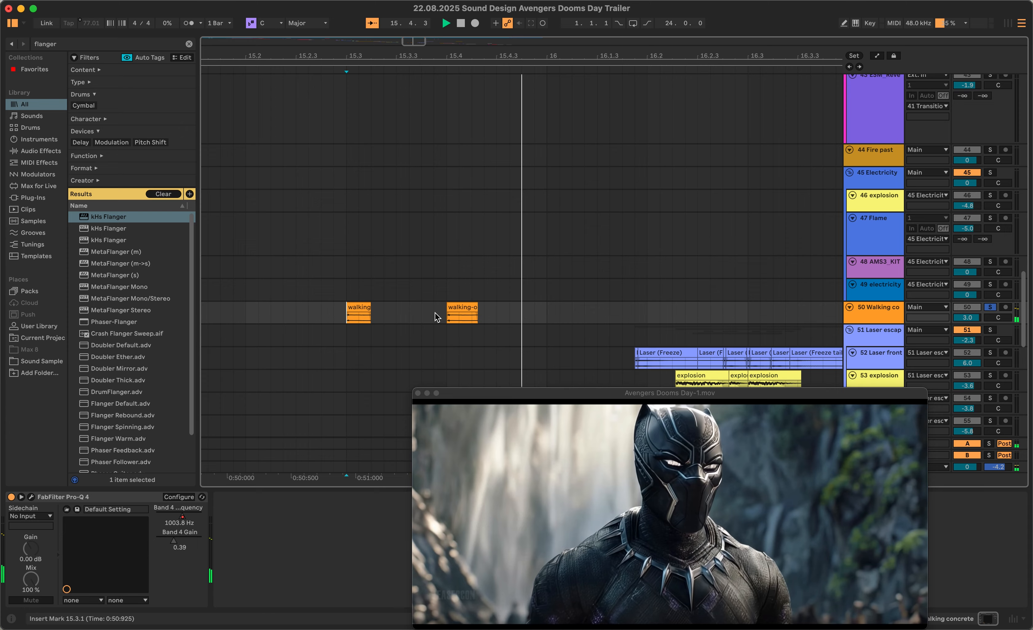
pyautogui.press('space')
# Solo the Laser escape group and play all its layers from the first Laser (Freeze) clip at 16.1.4
pyautogui.scroll(-3, 775, 334)
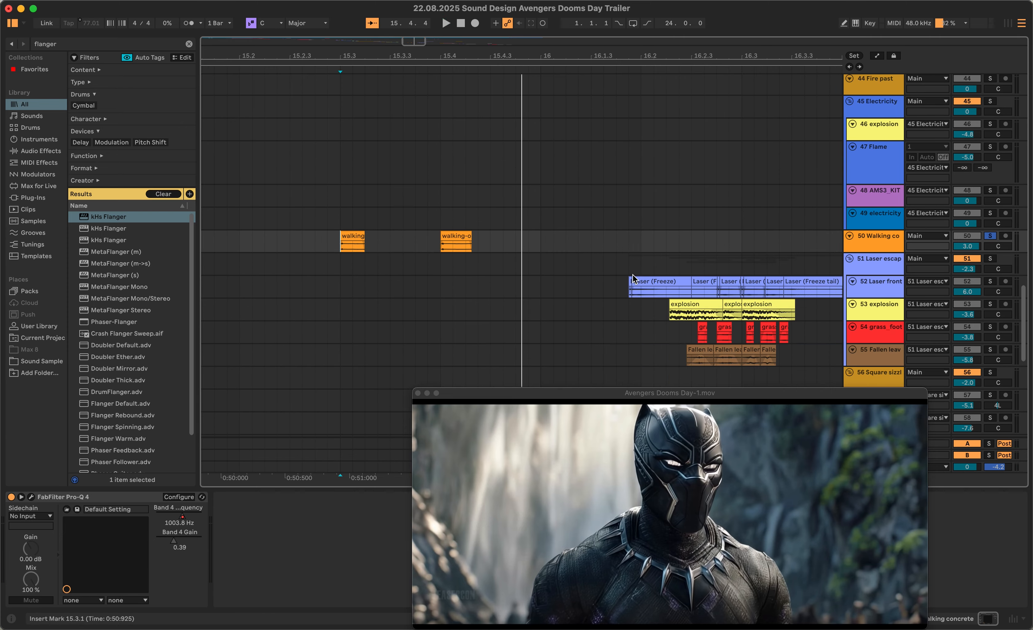
pyautogui.click(631, 288)
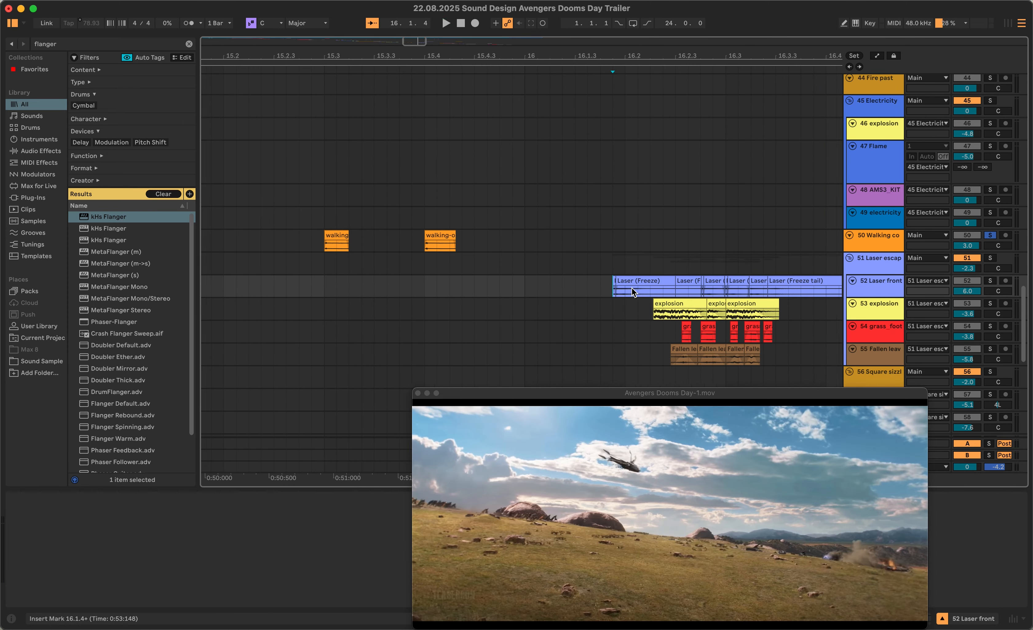
pyautogui.press('space')
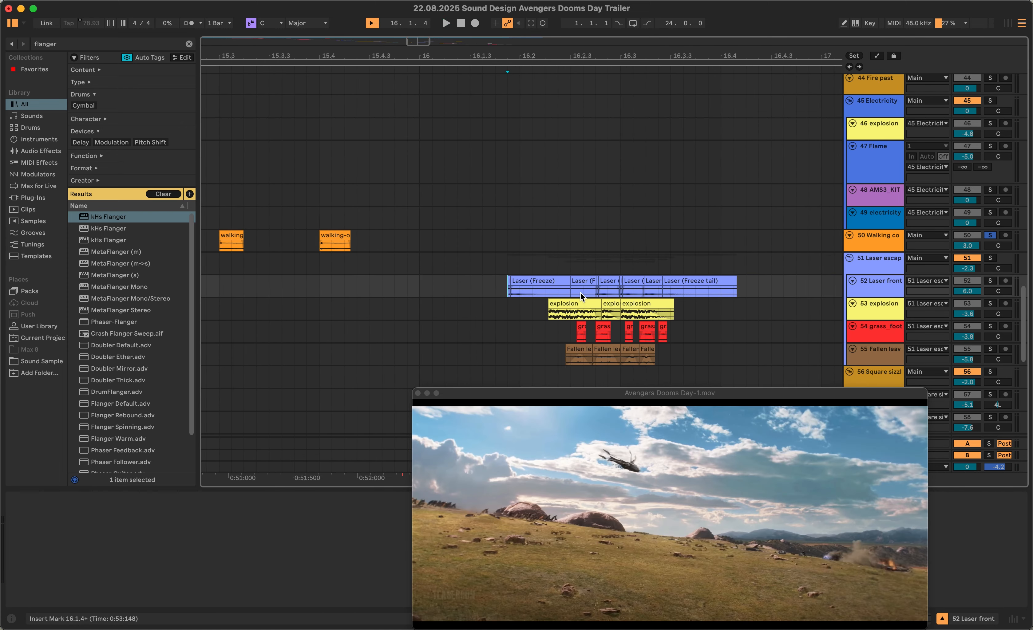
pyautogui.click(991, 281)
pyautogui.click(991, 258)
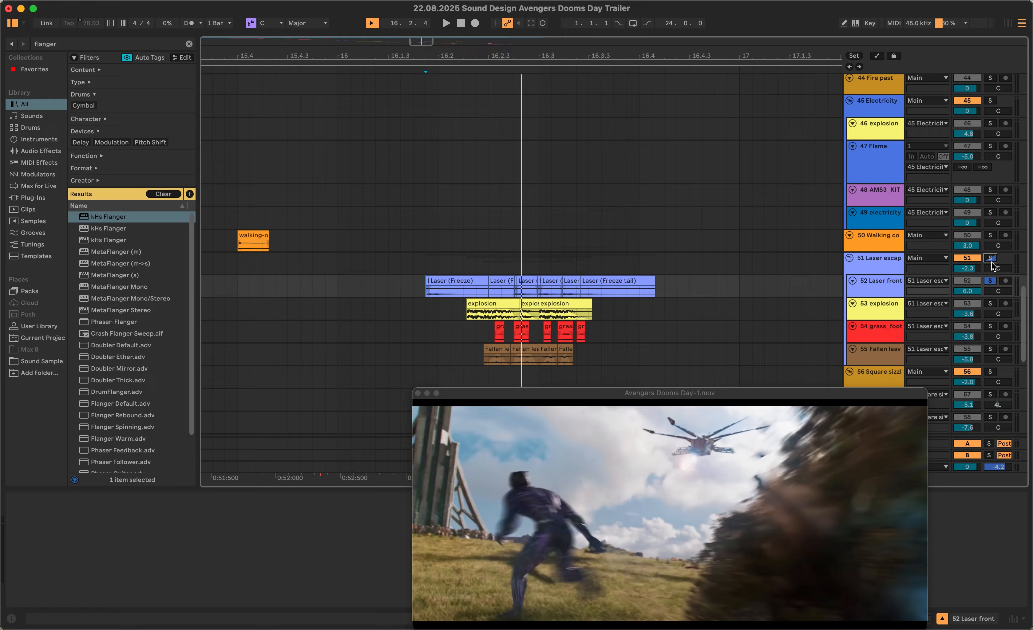
pyautogui.scroll(-1, 783, 282)
pyautogui.press('space')
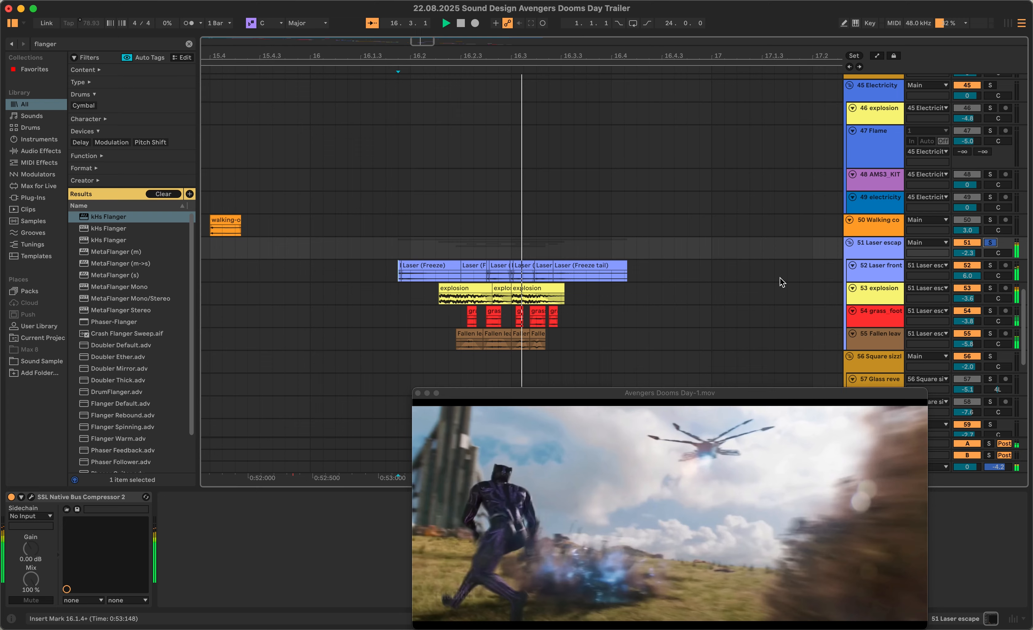
pyautogui.press('space')
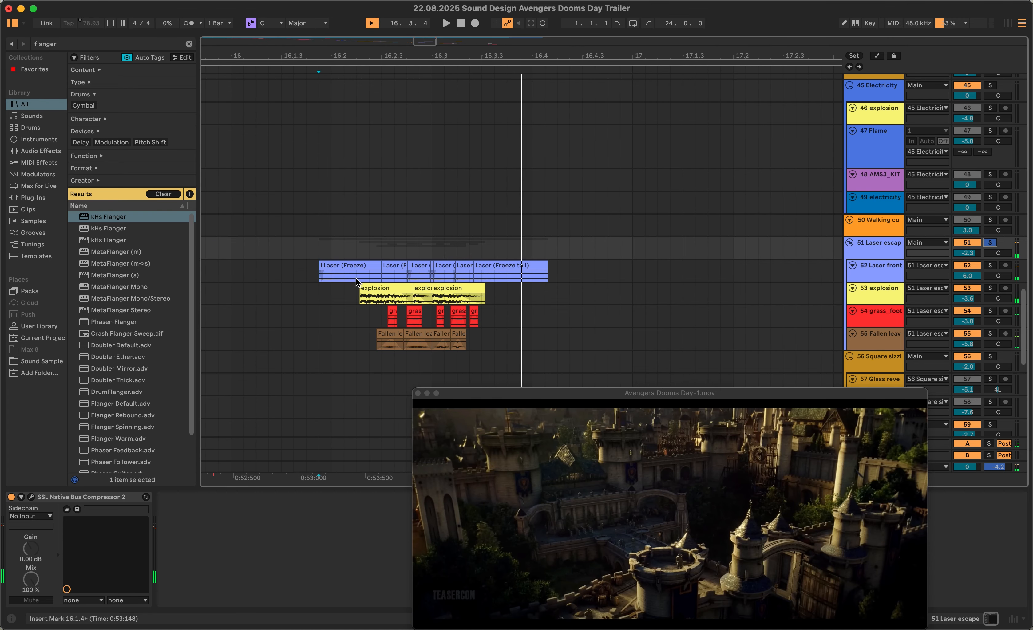
# Replay the Laser escape group from the start of the Laser clips and fold the explosion track 53
pyautogui.click(320, 280)
pyautogui.press('space')
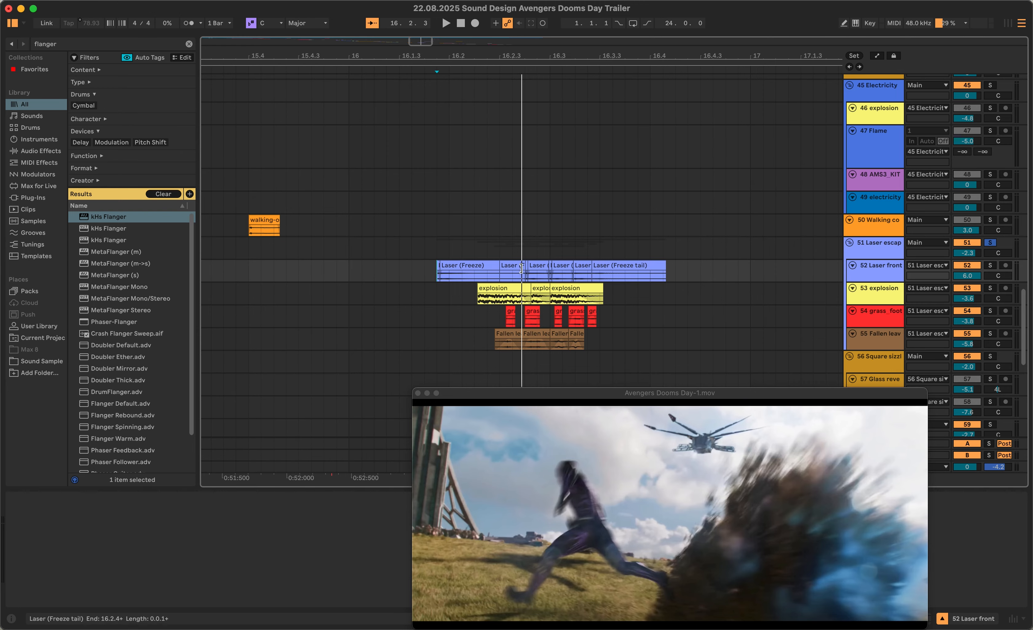
pyautogui.press('u')
pyautogui.scroll(3, 525, 278)
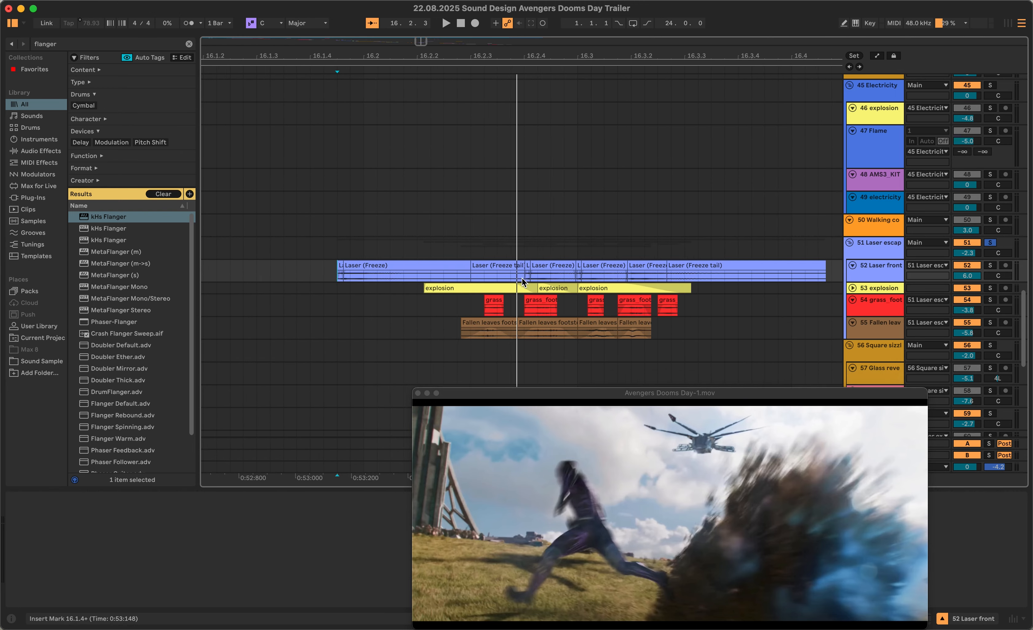
pyautogui.scroll(2, 516, 272)
pyautogui.scroll(-3, 512, 276)
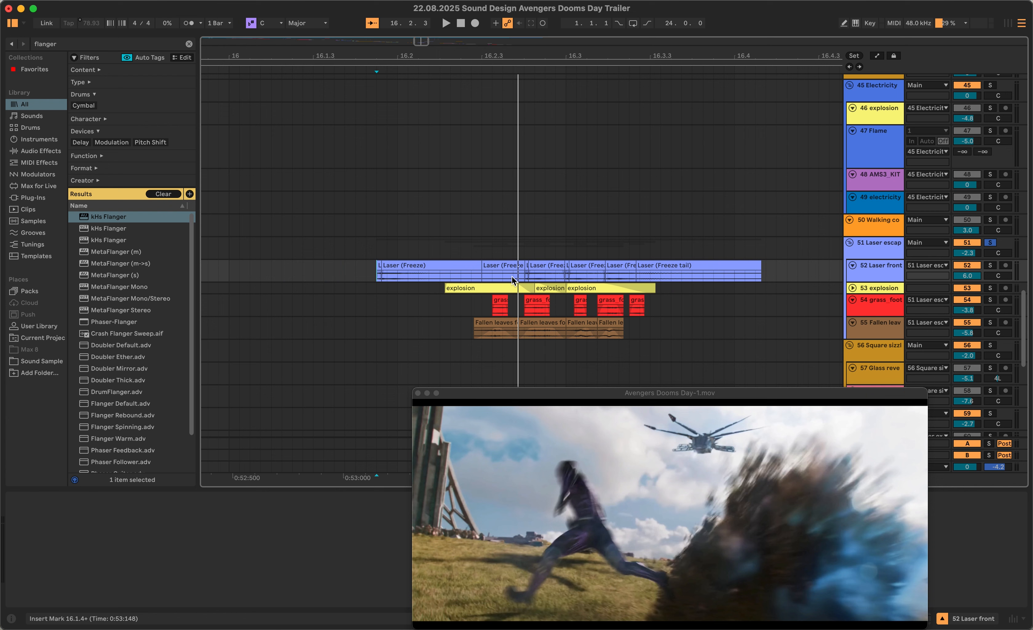
# Inspect individual Laser (Freeze) clips on the Laser front track and play the group from 16.2.2
pyautogui.click(511, 274)
pyautogui.click(546, 275)
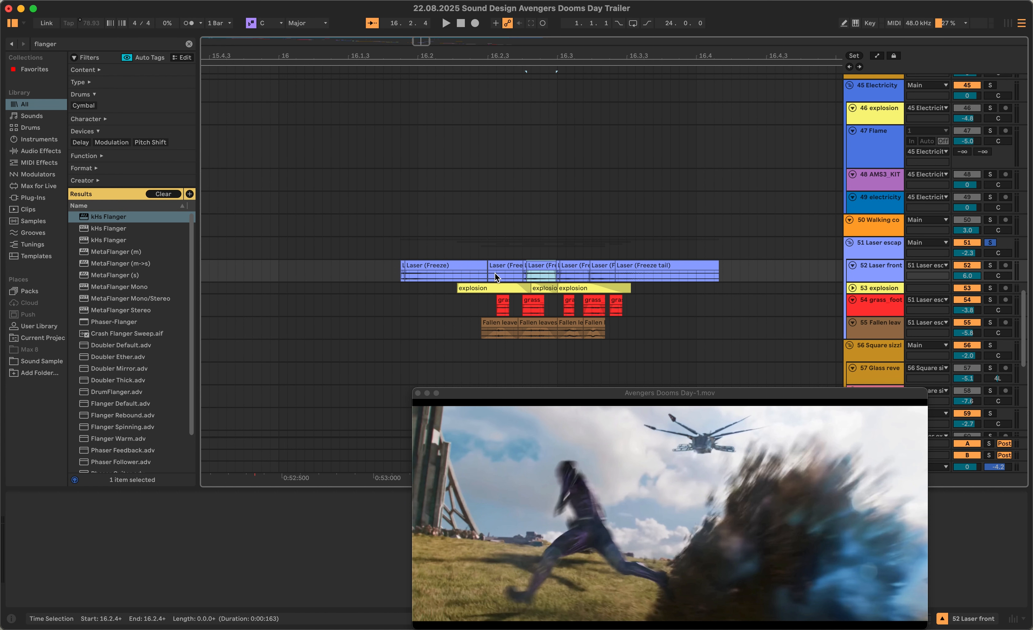
pyautogui.click(453, 277)
pyautogui.press('space')
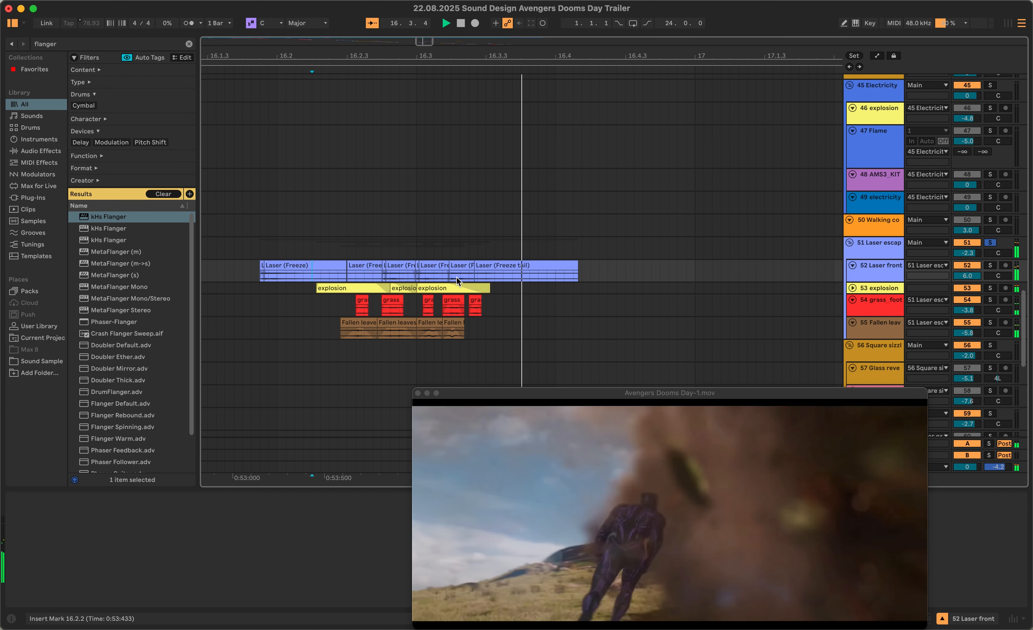
pyautogui.press('space')
# Solo the explosion track in the Laser escape group and play its clips from 16.2.2
pyautogui.click(866, 290)
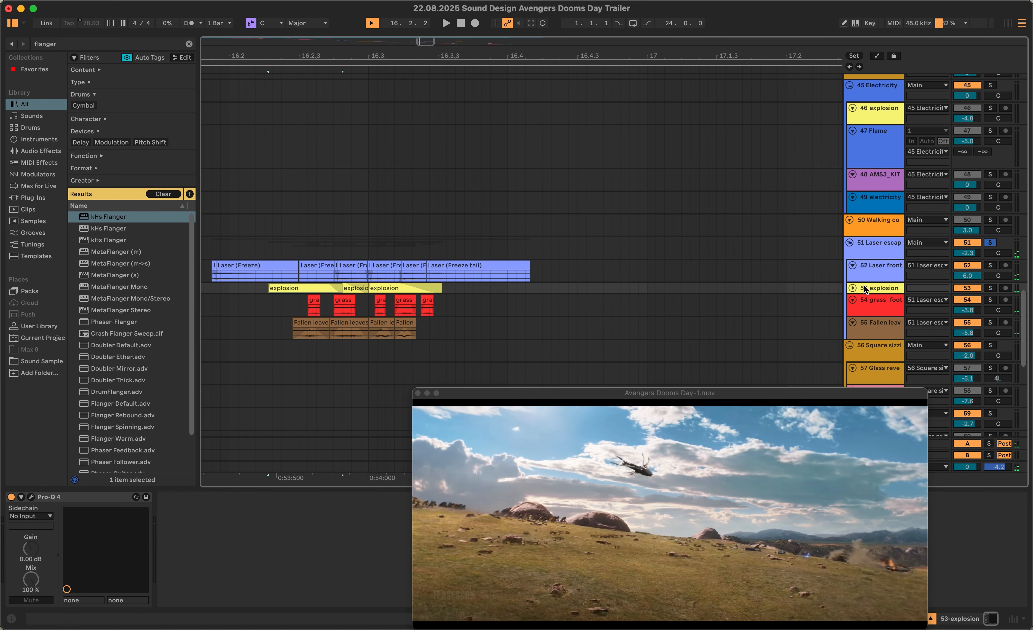
pyautogui.click(989, 289)
pyautogui.click(989, 289)
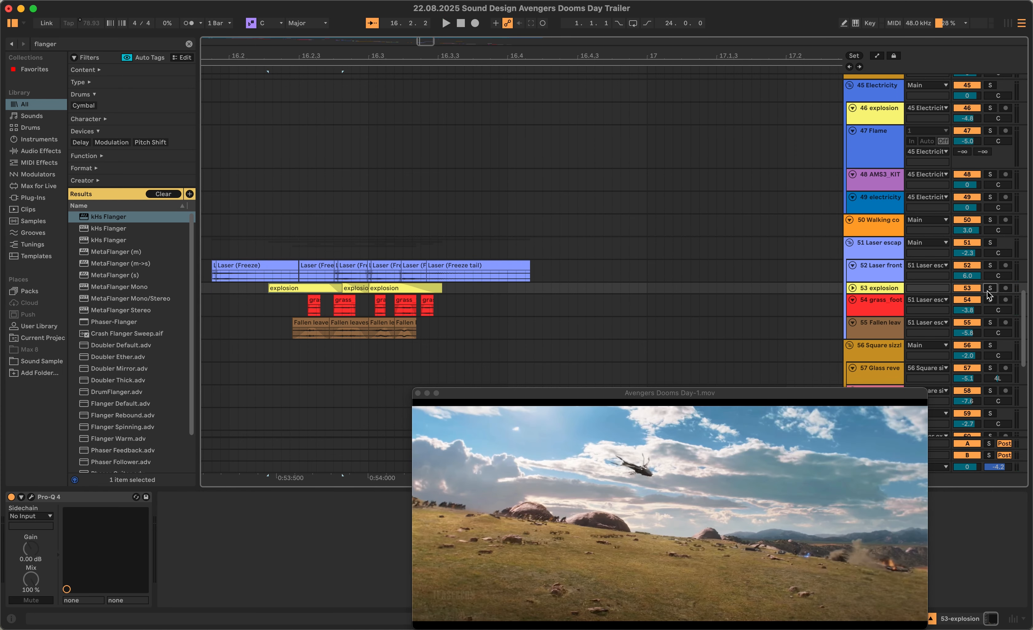
pyautogui.click(990, 288)
pyautogui.press('space')
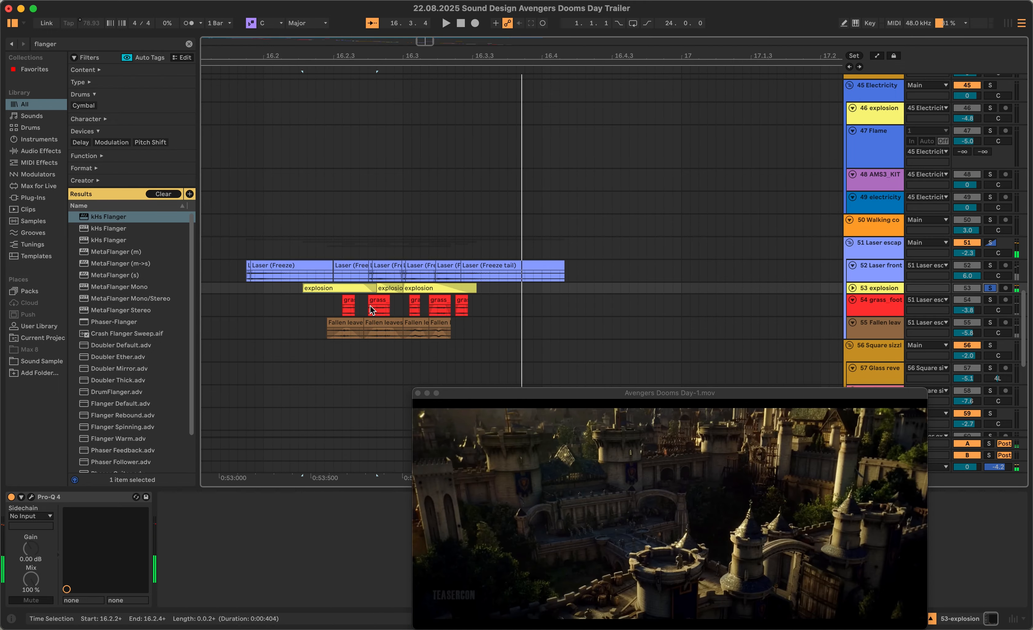
# Solo the grass_footsteps track in the Laser escape group and play it from its first clip
pyautogui.press('Down')
pyautogui.press('space')
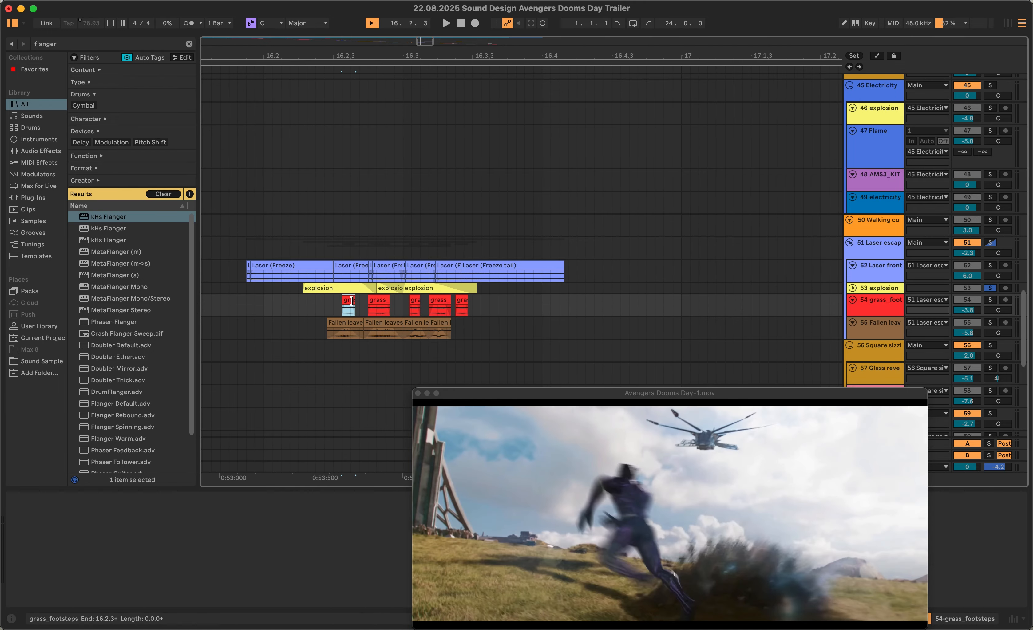
pyautogui.click(990, 302)
pyautogui.press('space')
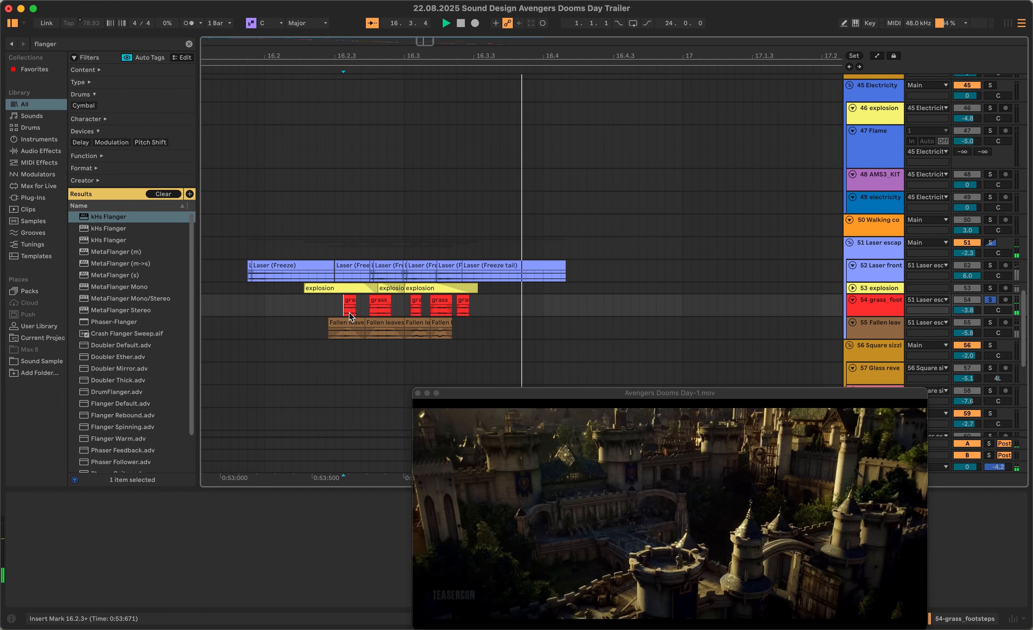
pyautogui.press('space')
# Solo the Fallen leaves footsteps track and play its clips from 16.2.2
pyautogui.click(278, 330)
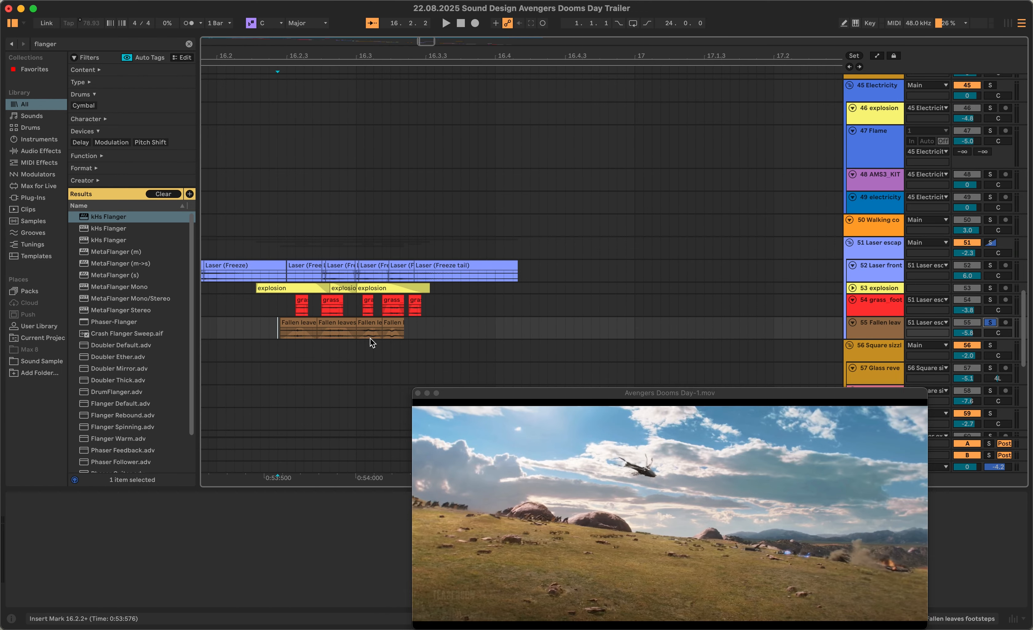
pyautogui.press('space')
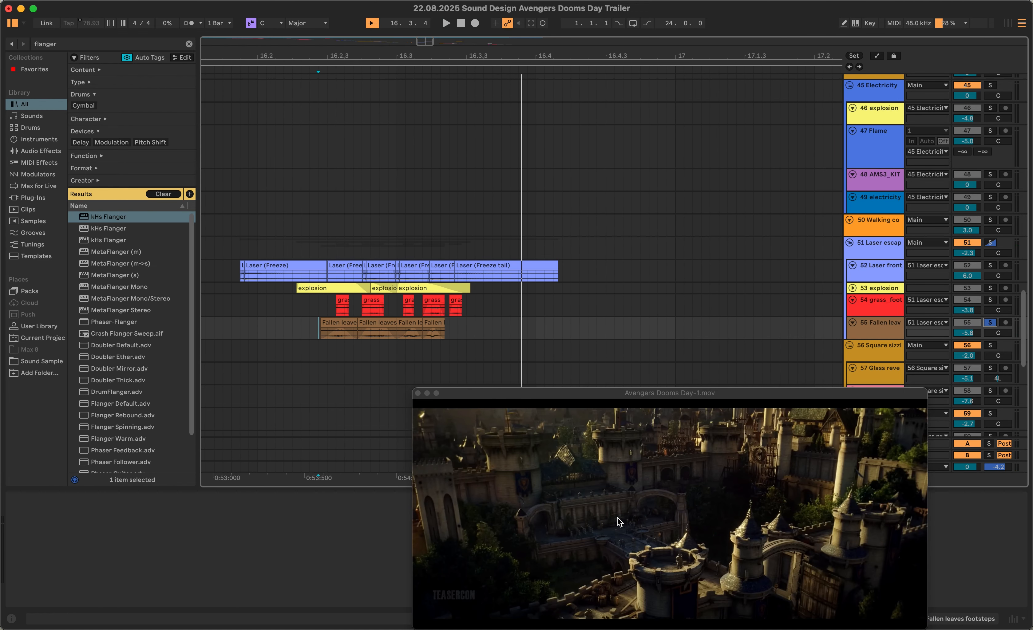
pyautogui.press('space')
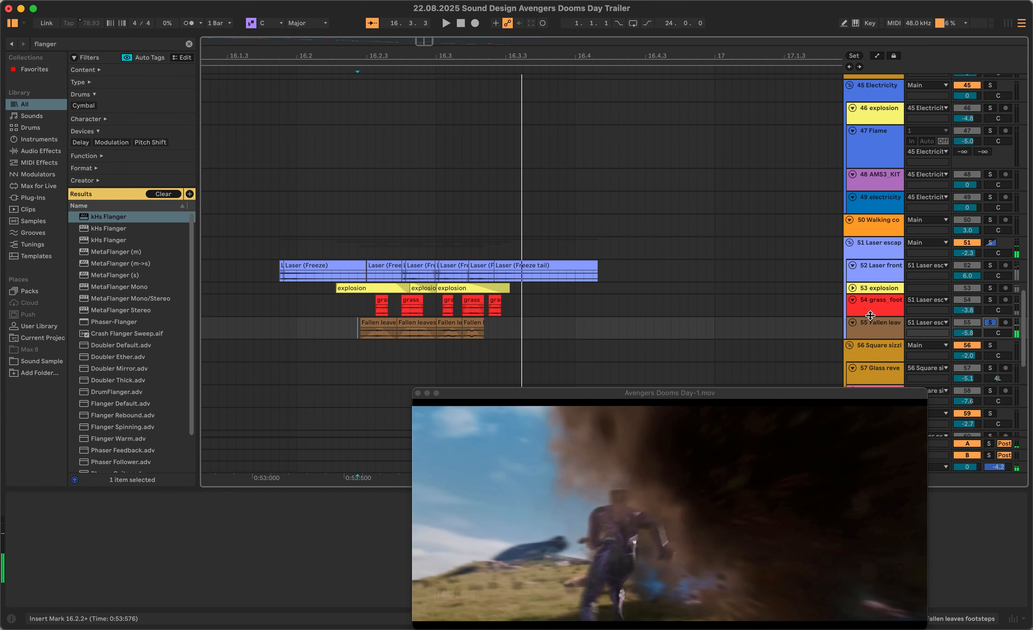
# Solo grass_footsteps together with Fallen leaves footsteps and play both layers from the first grass clip
pyautogui.click(385, 318)
pyautogui.press('space')
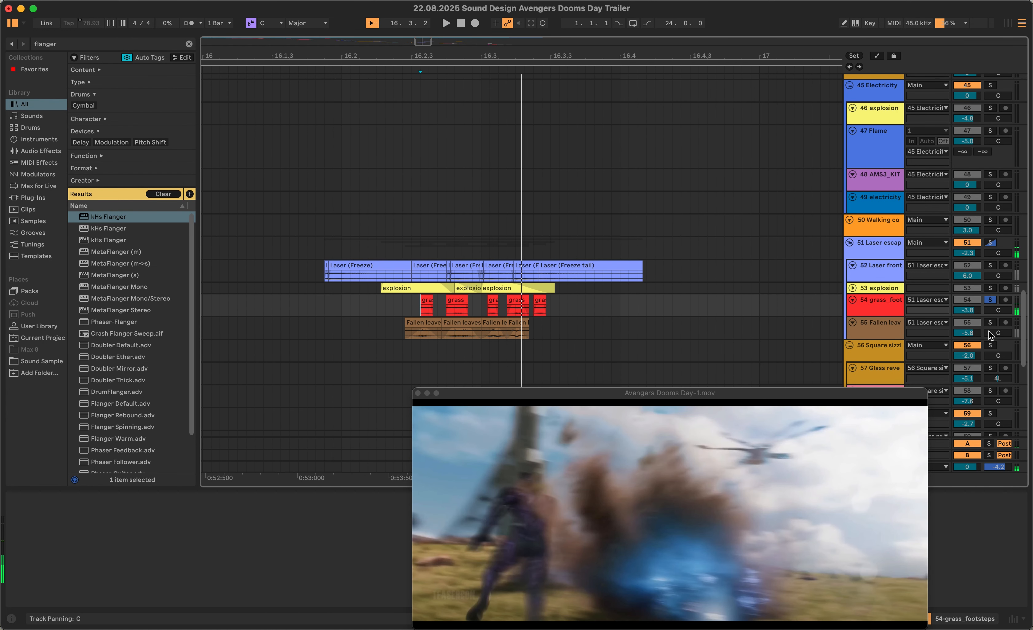
pyautogui.click(991, 323)
pyautogui.press('space')
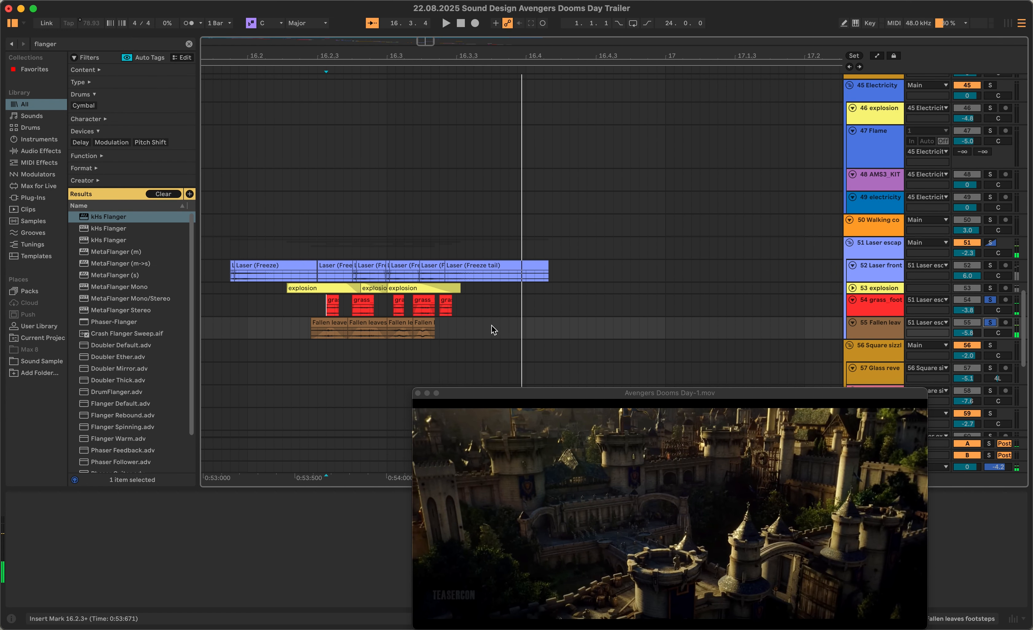
# Solo the Square sizzle group and play it from the start of the Ghosthack Foley Perc 6 clip at 17.4.1
pyautogui.click(427, 300)
pyautogui.scroll(-5, 581, 331)
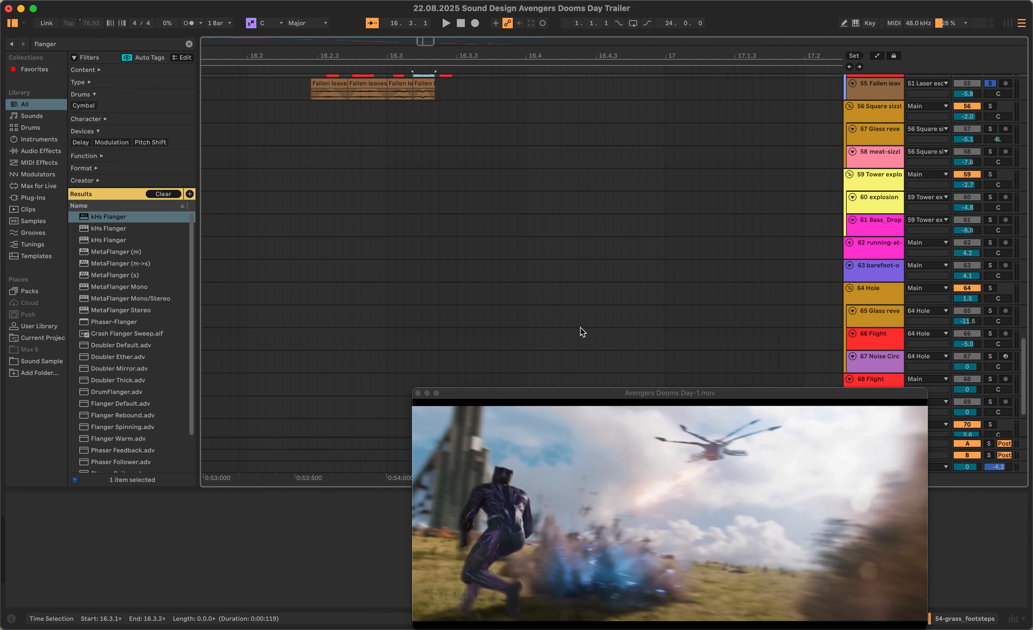
pyautogui.scroll(3, 581, 331)
pyautogui.hscroll(5, 582, 332)
pyautogui.hscroll(5, 582, 332)
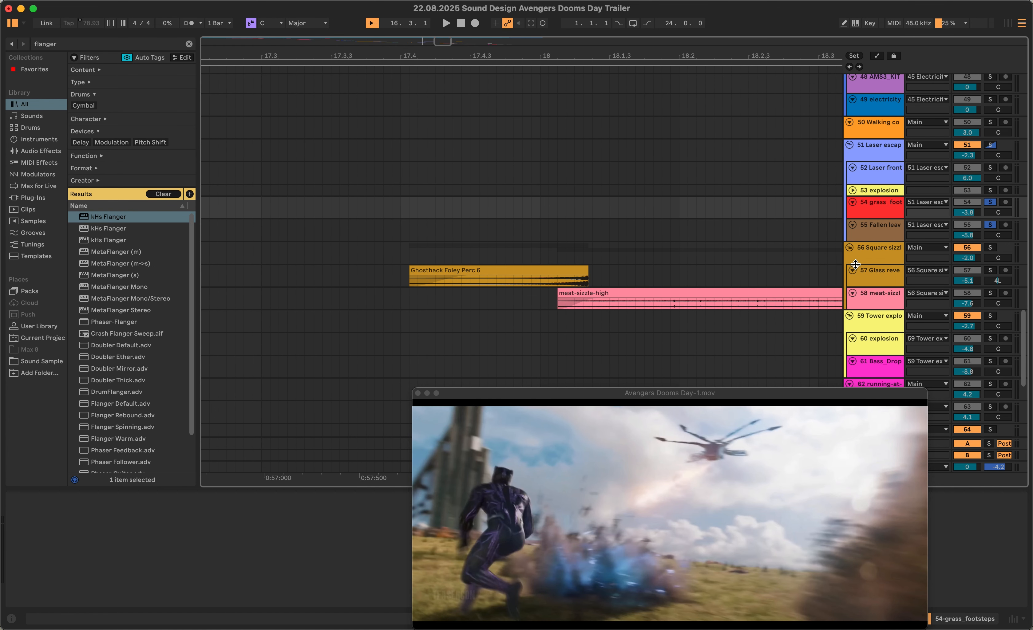
pyautogui.click(429, 287)
pyautogui.scroll(2, 636, 284)
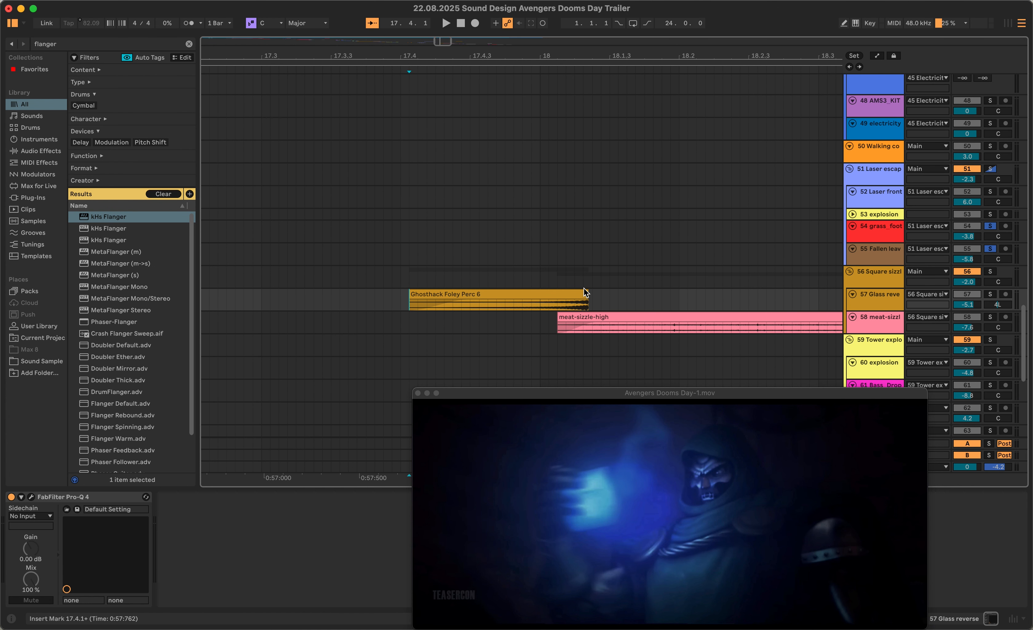
pyautogui.press('space')
pyautogui.click(990, 272)
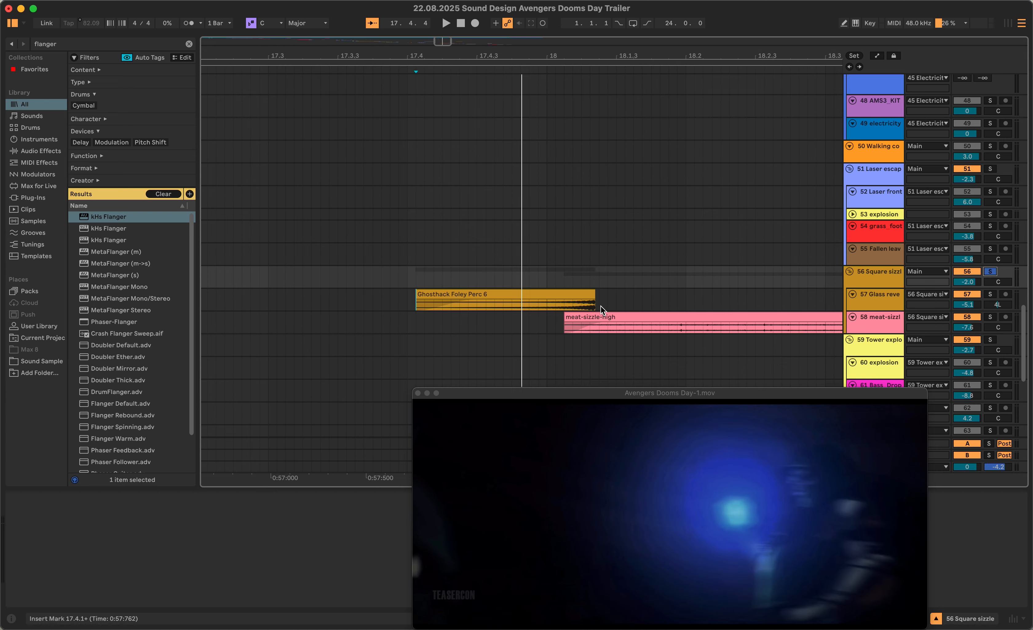
# Reveal the Ghosthack Foley Perc 6 clip's source file in Finder and preview Ghosthack Foley Perc 6 R.wav
pyautogui.moveTo(601, 306); pyautogui.dragTo(416, 305)
pyautogui.rightClick(537, 311)
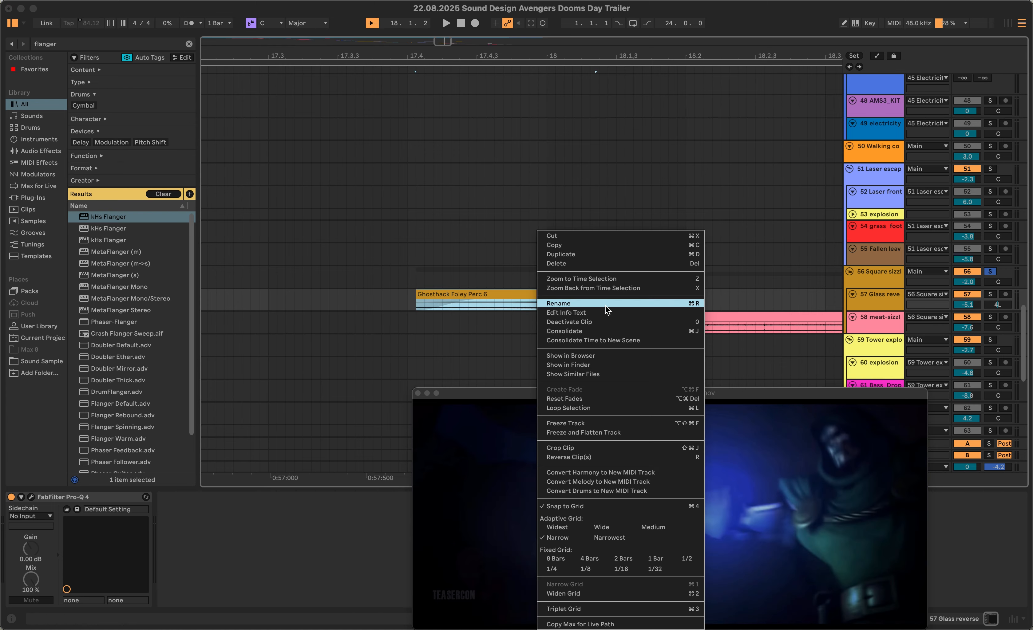
pyautogui.click(594, 361)
pyautogui.press('space')
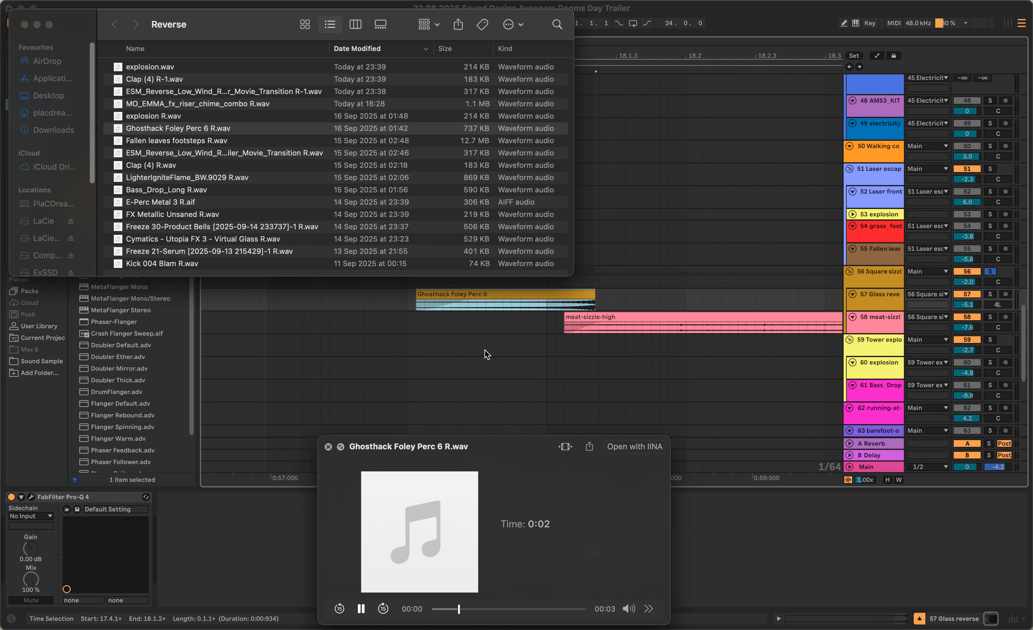
pyautogui.press('space')
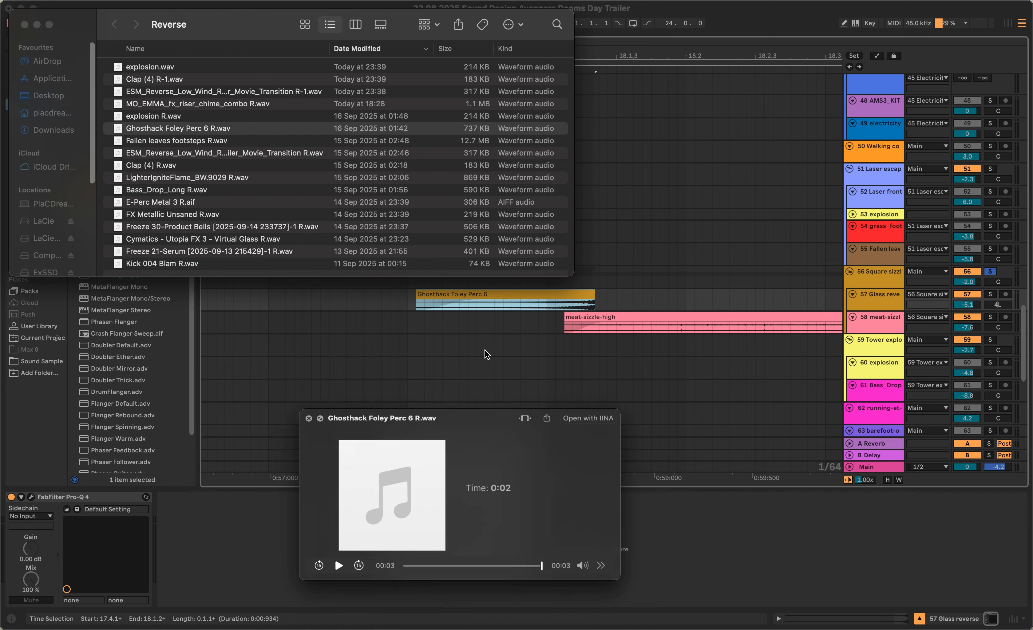
pyautogui.click(576, 105)
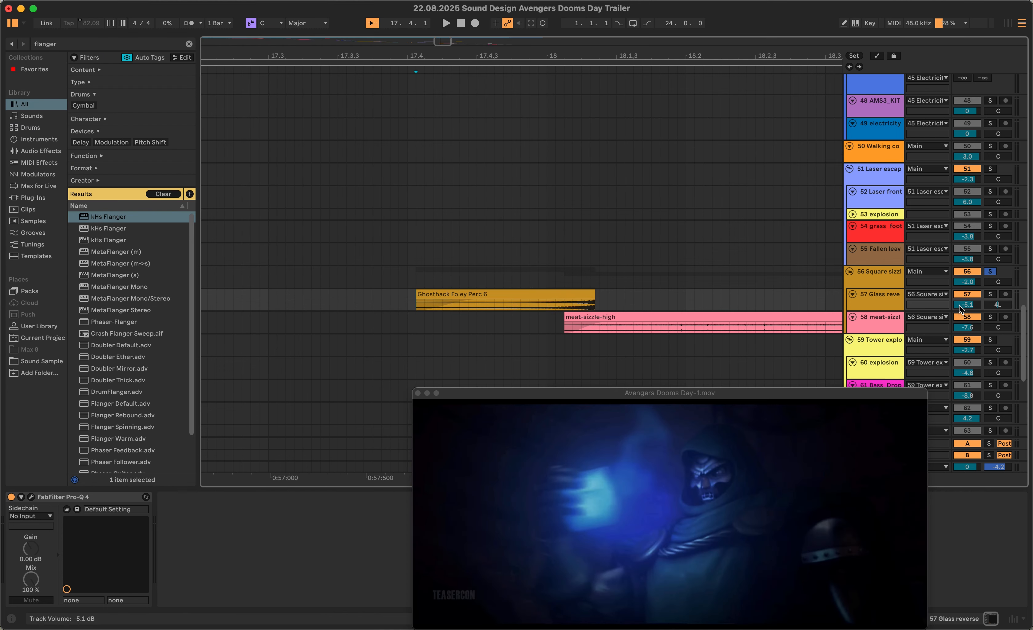
# Play the Square sizzle group, checking the Ghosthack Foley Perc 6 clip's pitch and the Pro-Q 4 curve on its Glass reverse track
pyautogui.press('space')
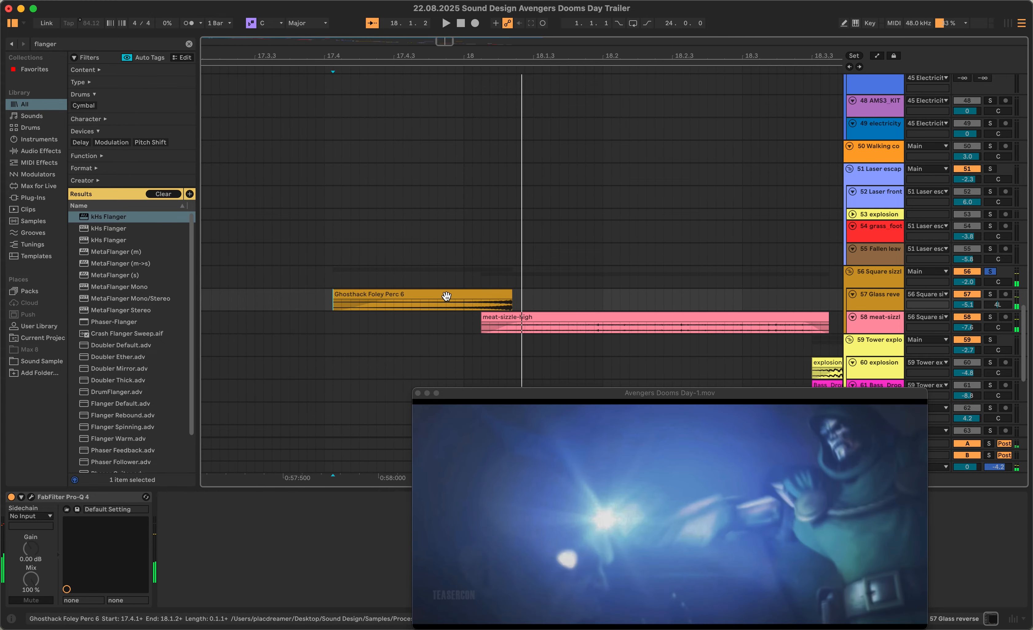
pyautogui.click(447, 296)
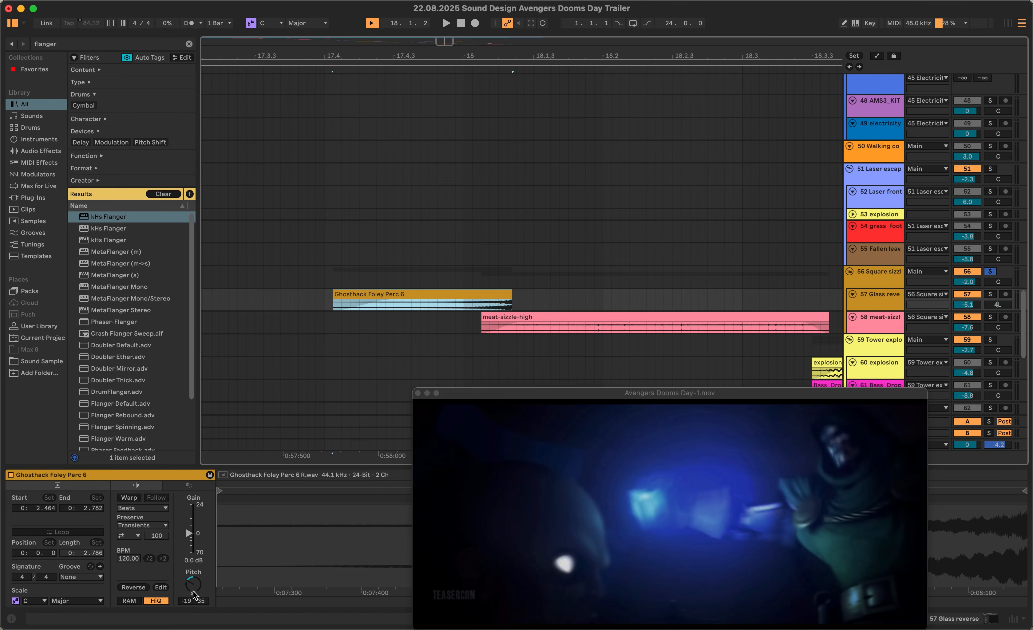
pyautogui.hotkey('shift', 'Tab')
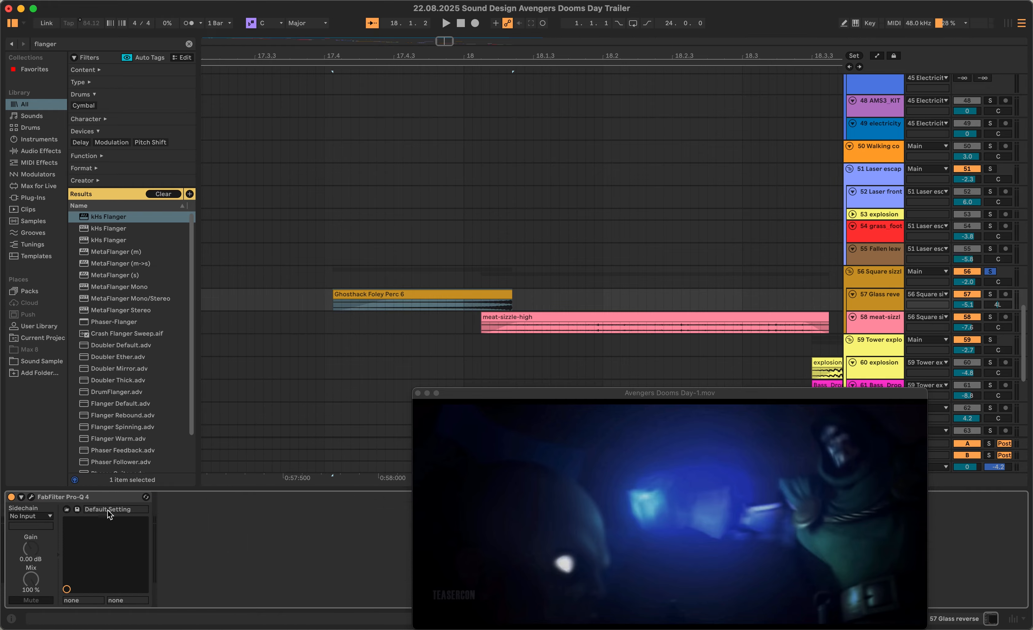
pyautogui.click(32, 497)
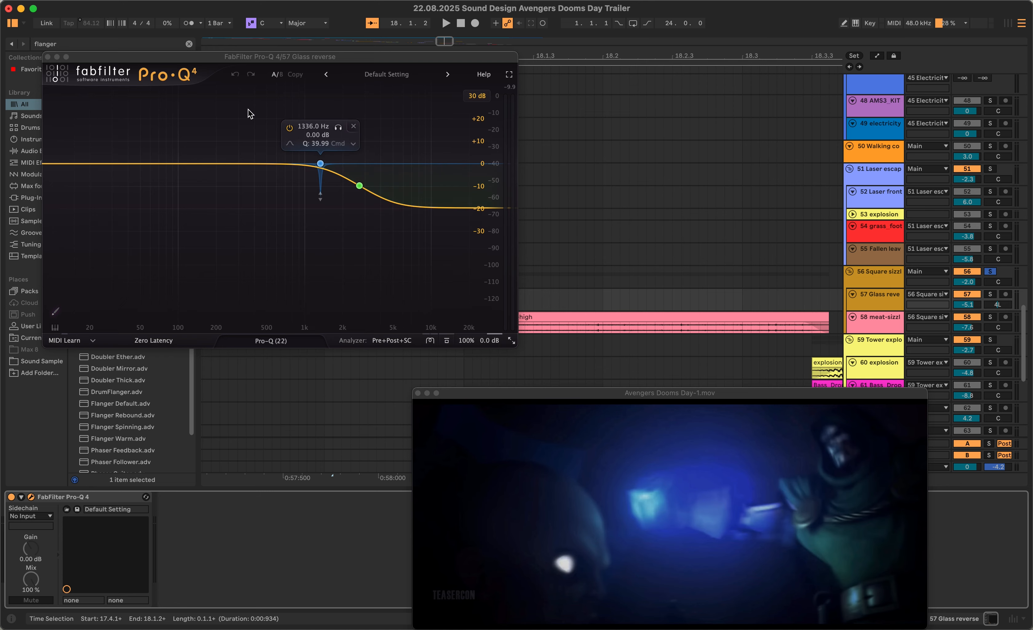
pyautogui.click(47, 56)
# Replay the Square sizzle group from 17.4.4 and from the start of the meat-sizzle-high clip at 18.1.1
pyautogui.scroll(-1, 504, 262)
pyautogui.hscroll(2, 504, 262)
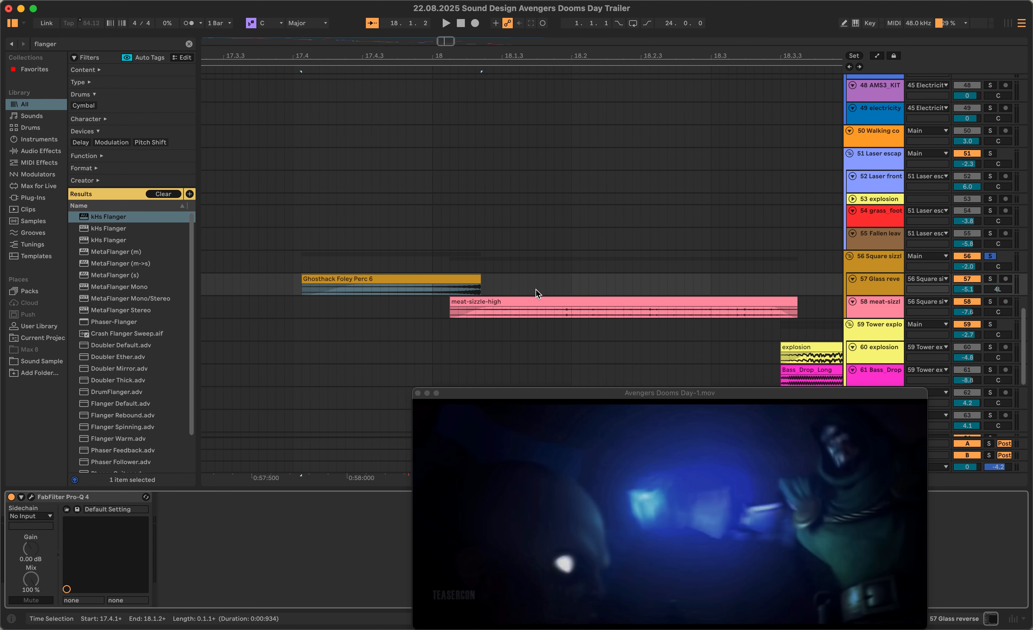
pyautogui.click(441, 310)
pyautogui.click(407, 288)
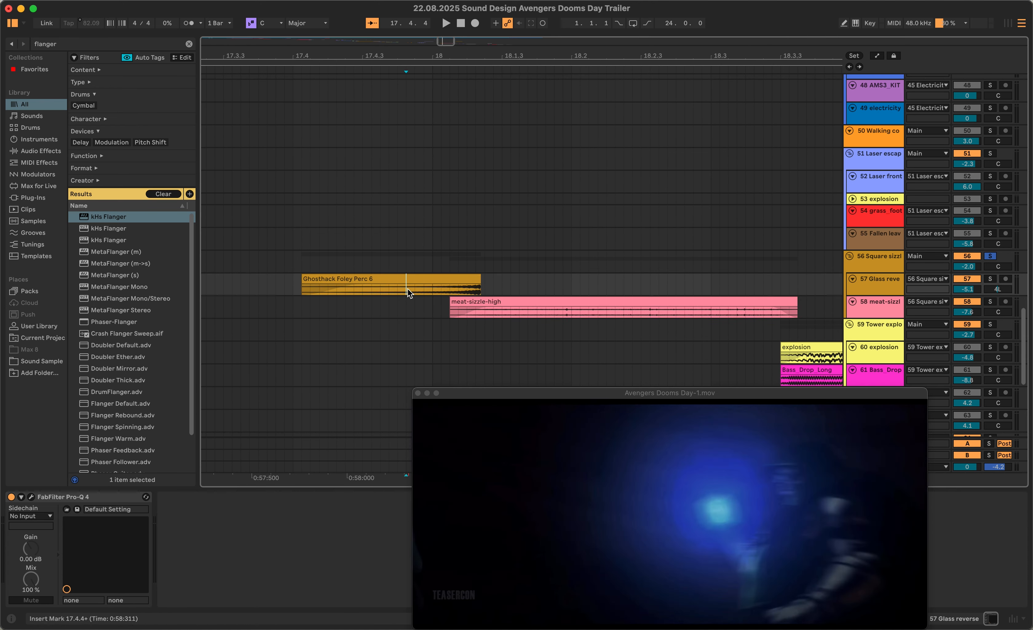
pyautogui.press('space')
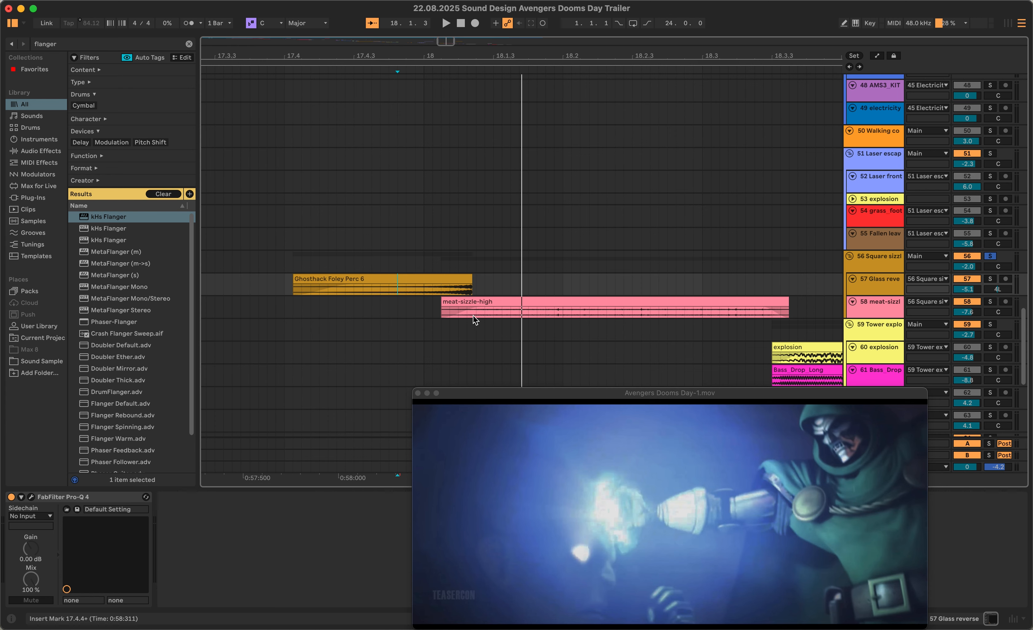
pyautogui.click(441, 312)
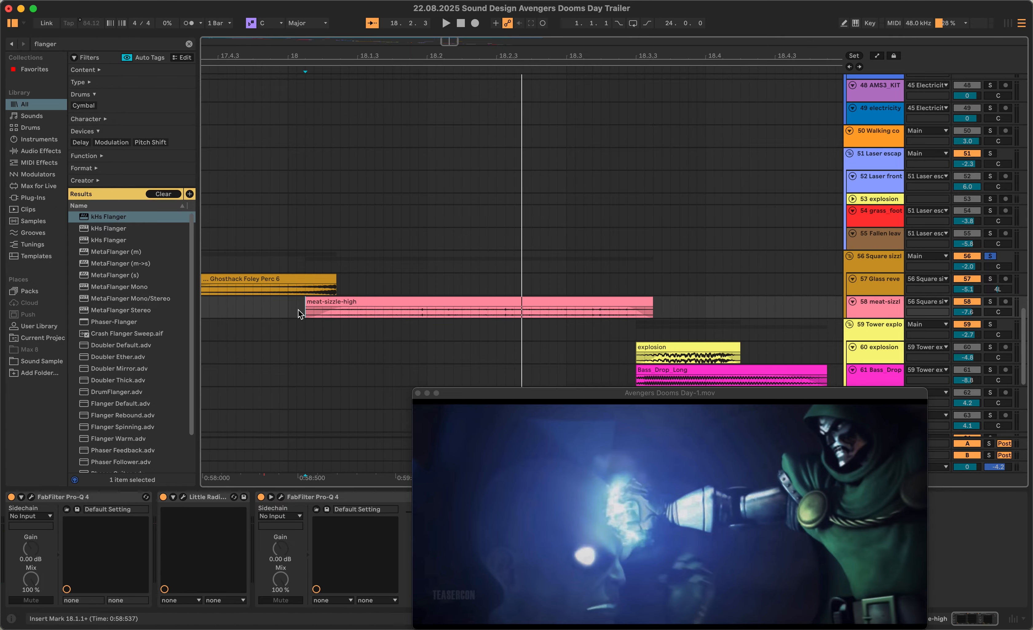
pyautogui.press('space')
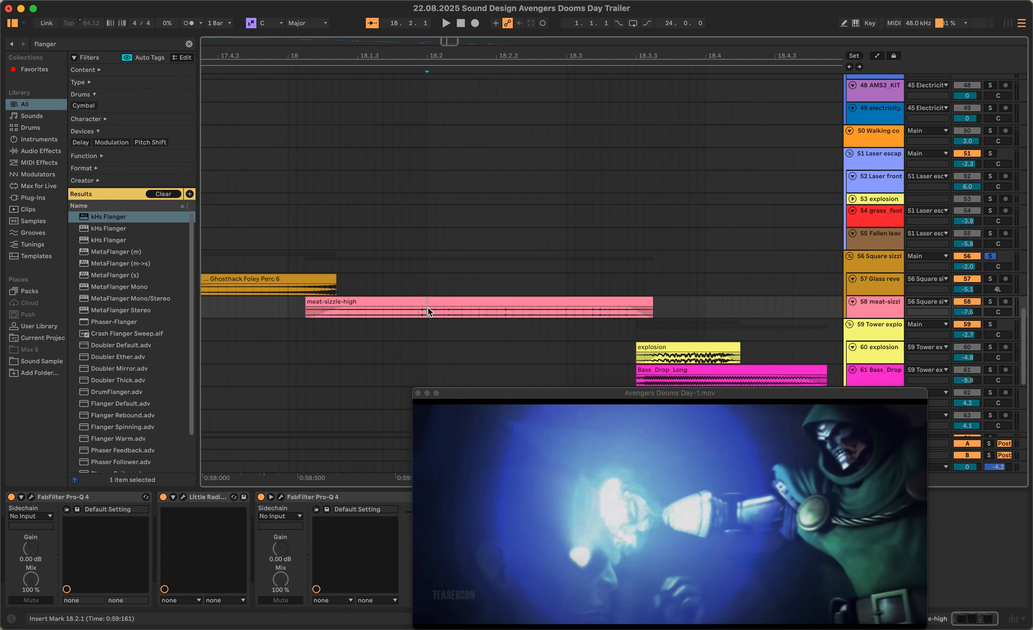
# Bypass both Pro-Q 4 devices and Little Radiator on the meat-sizzle-high track, then solo the track while playing its clip
pyautogui.click(428, 306)
pyautogui.click(11, 497)
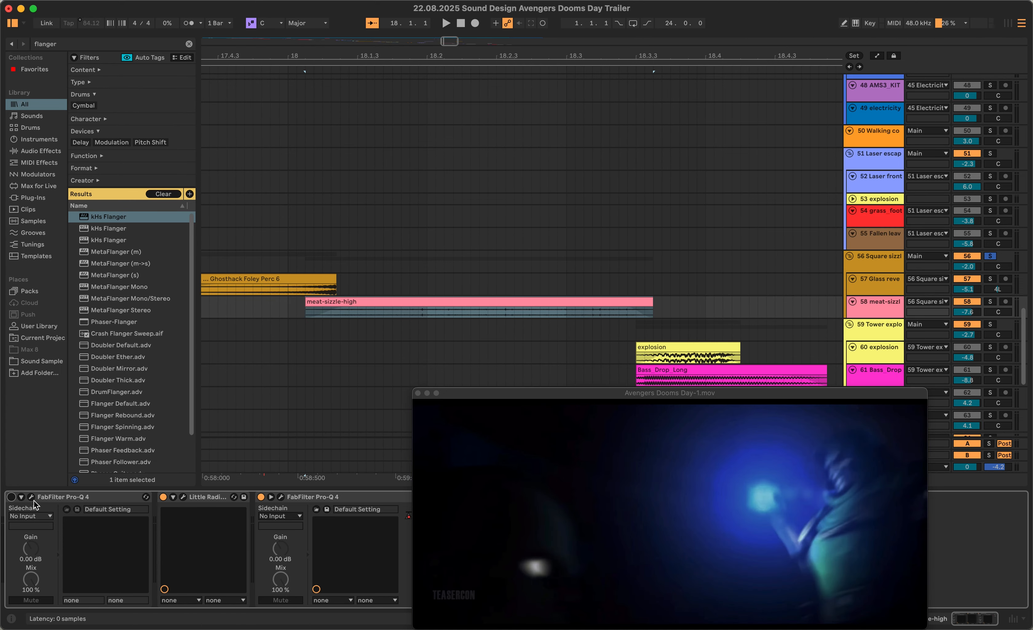
pyautogui.click(164, 498)
pyautogui.click(261, 497)
pyautogui.press('space')
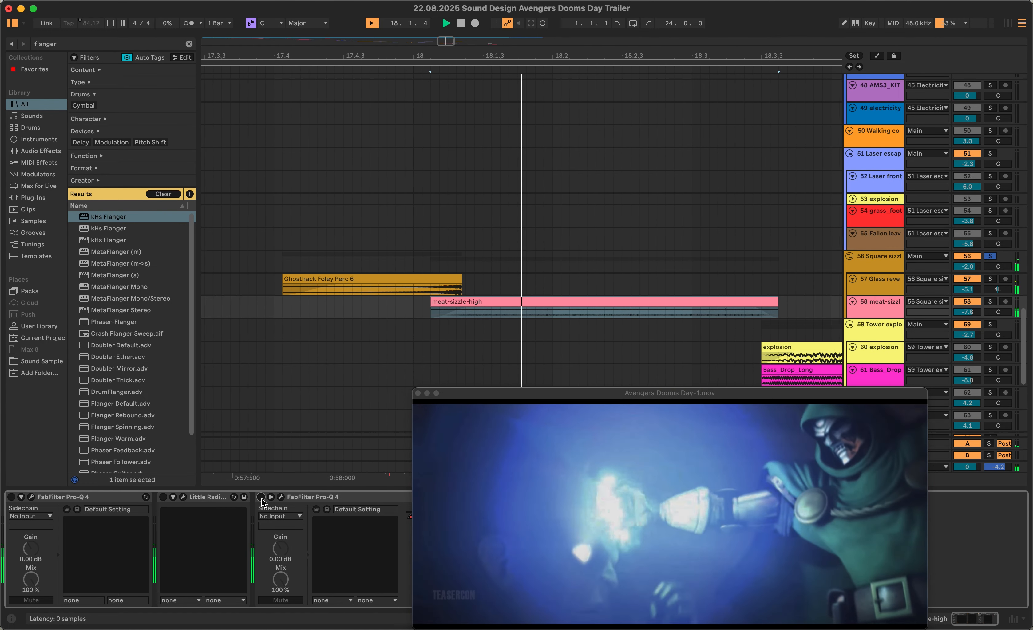
pyautogui.click(990, 301)
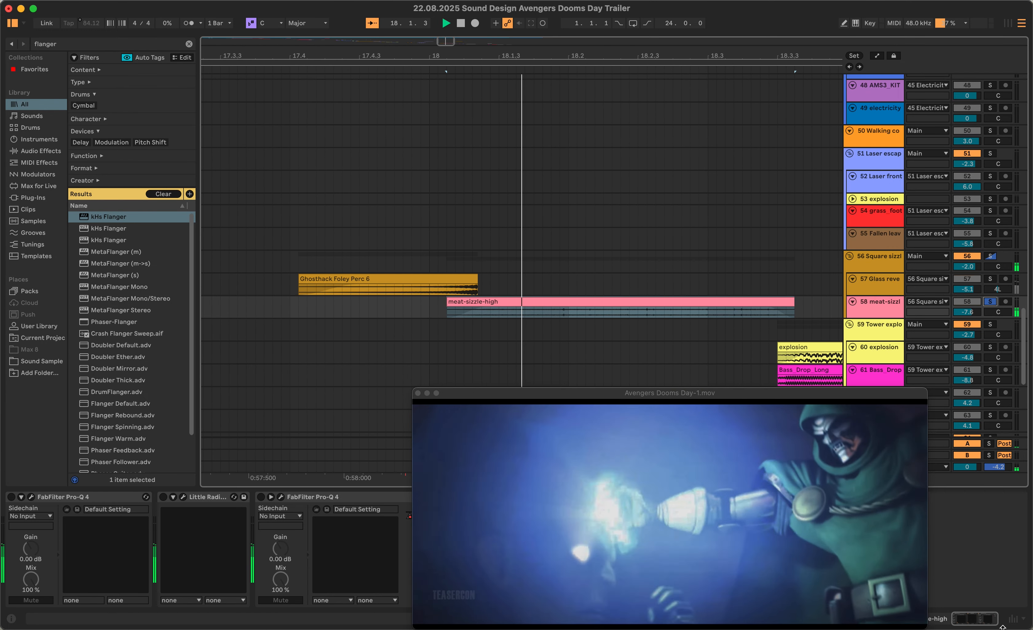
# Re-enable the first Pro-Q 4 on the meat-sizzle-high track and examine its EQ bands
pyautogui.click(11, 497)
pyautogui.click(32, 498)
pyautogui.moveTo(161, 190)
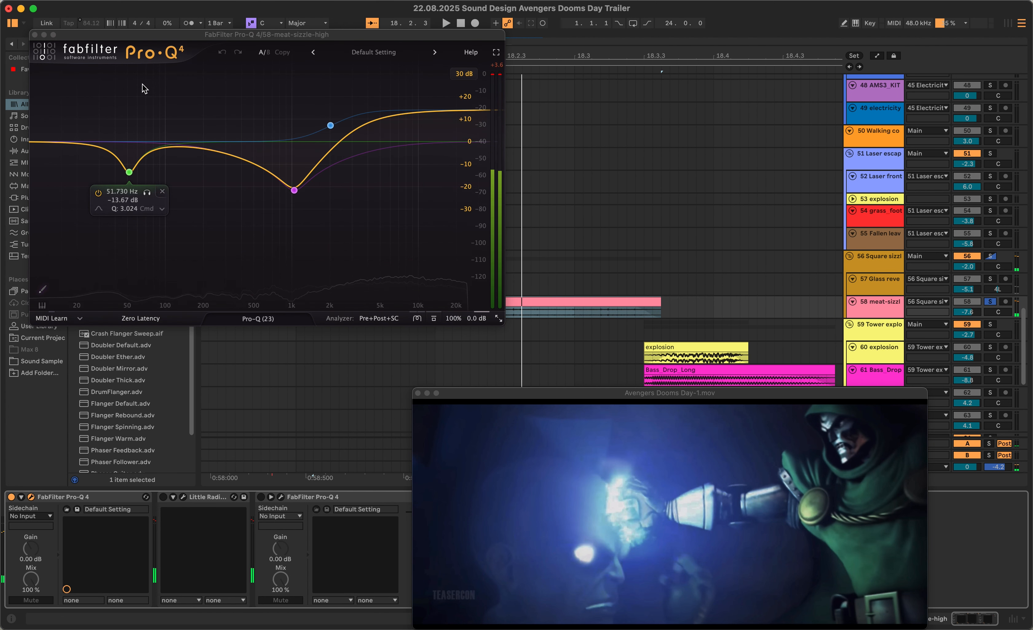
pyautogui.moveTo(283, 184)
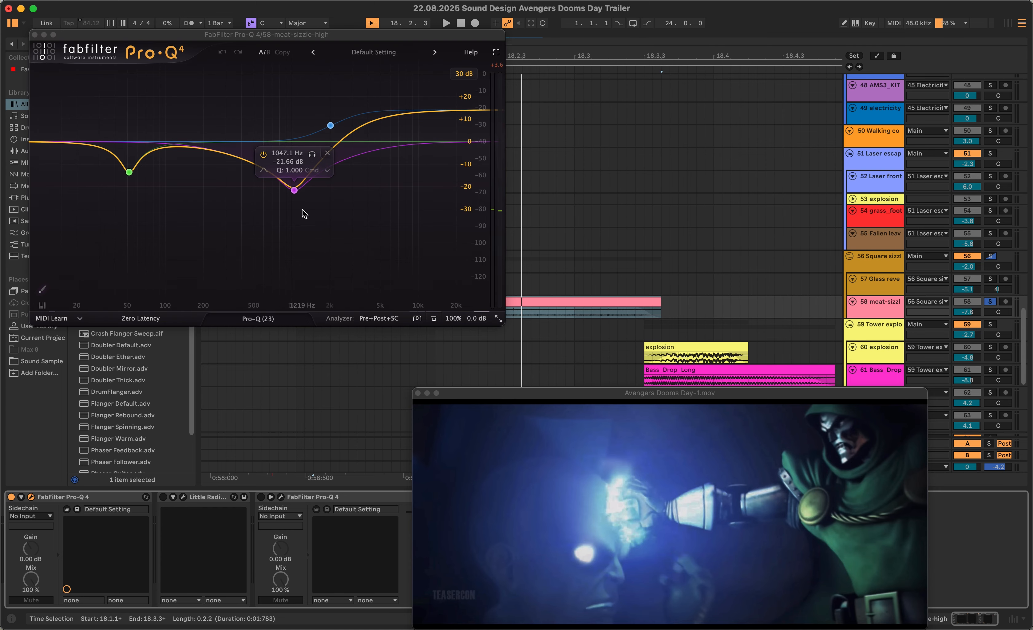
pyautogui.moveTo(139, 154)
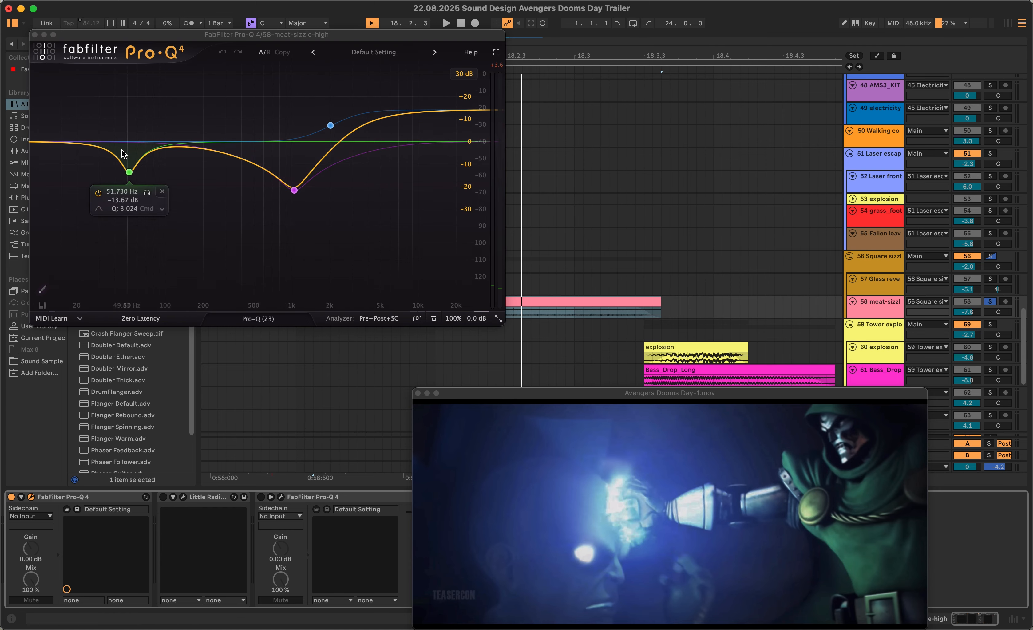
pyautogui.click(35, 35)
# Inspect Little Radiator on the meat-sizzle-high track, compare playback with it on and bypassed, and leave it enabled
pyautogui.click(163, 497)
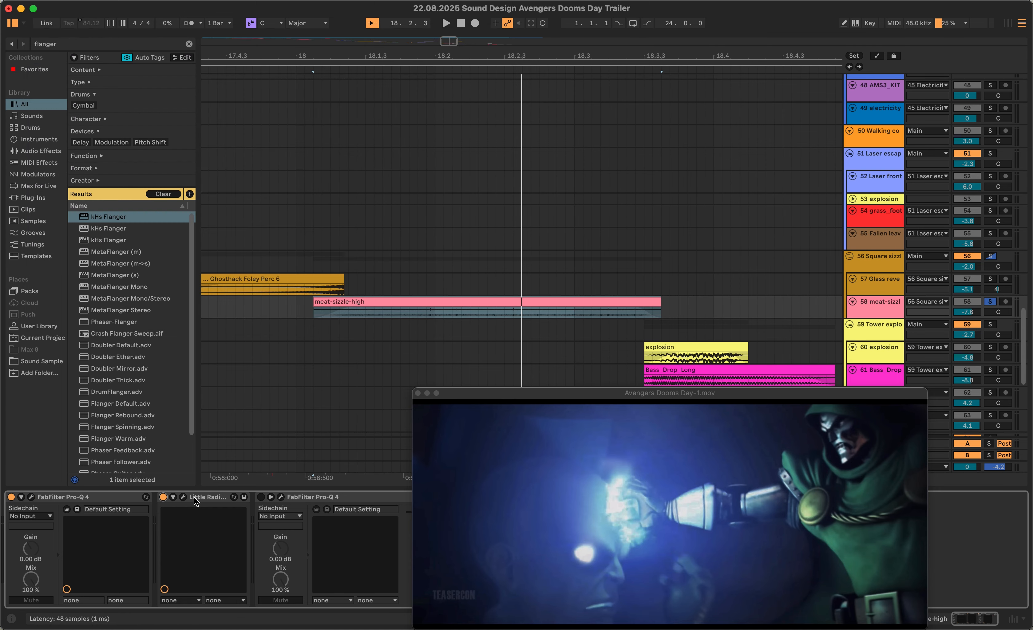
pyautogui.click(185, 499)
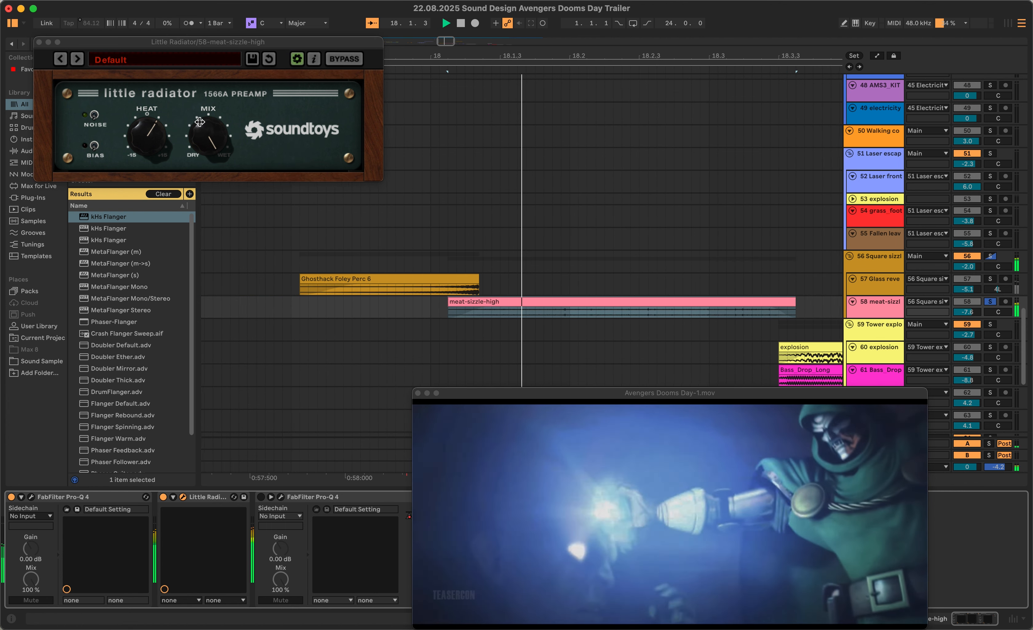
pyautogui.click(163, 496)
pyautogui.press('space')
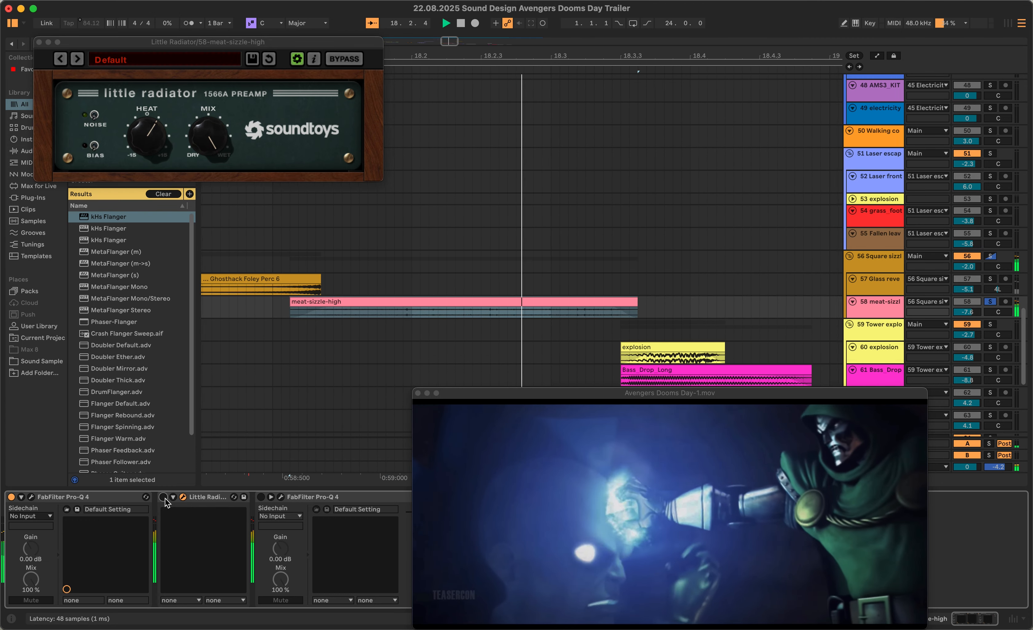
pyautogui.press('space')
pyautogui.click(39, 42)
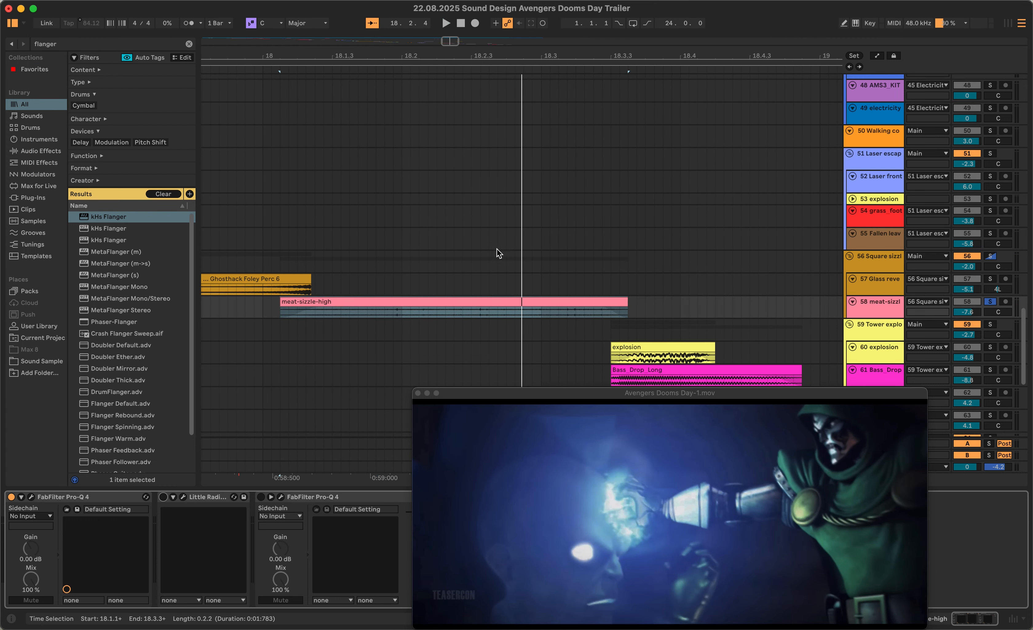
pyautogui.hscroll(5, 498, 251)
pyautogui.click(163, 497)
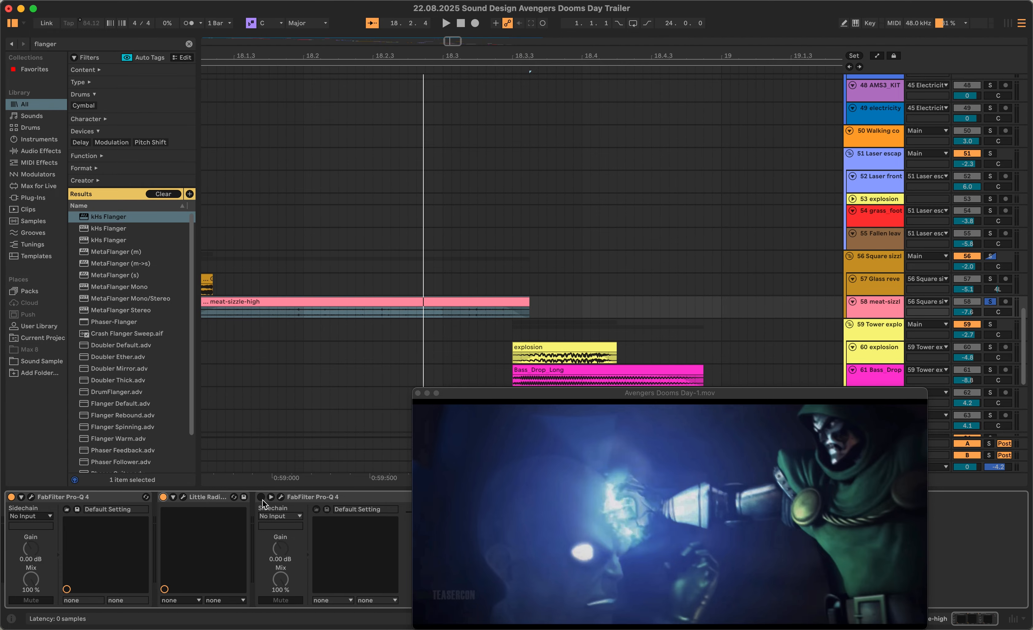
# Re-enable the second Pro-Q 4 on the meat-sizzle-high track, examine its curve, compare playback with it bypassed, and leave it enabled
pyautogui.click(261, 497)
pyautogui.click(281, 497)
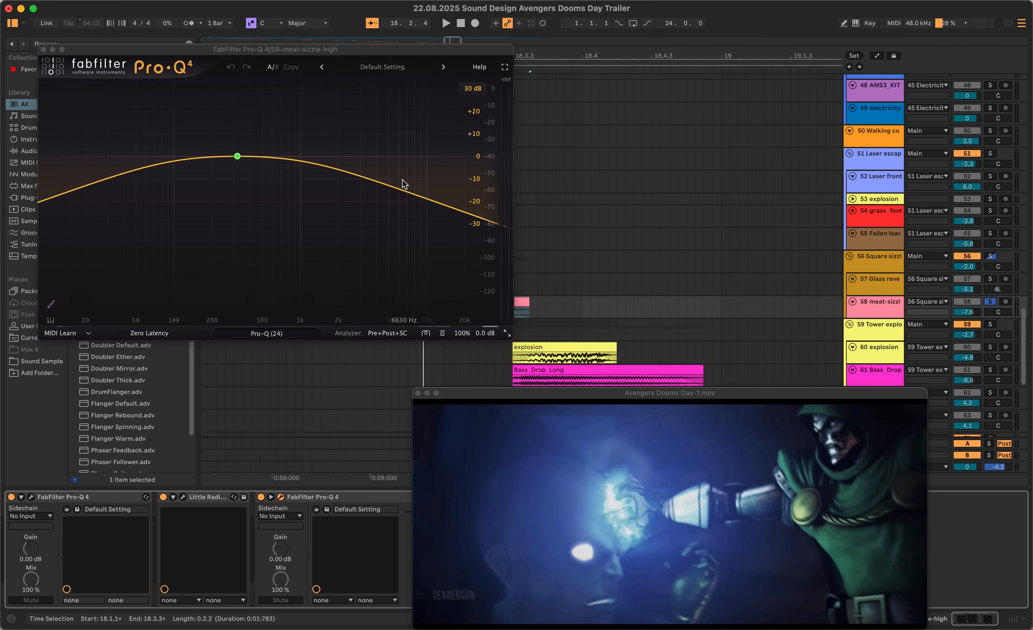
pyautogui.click(43, 49)
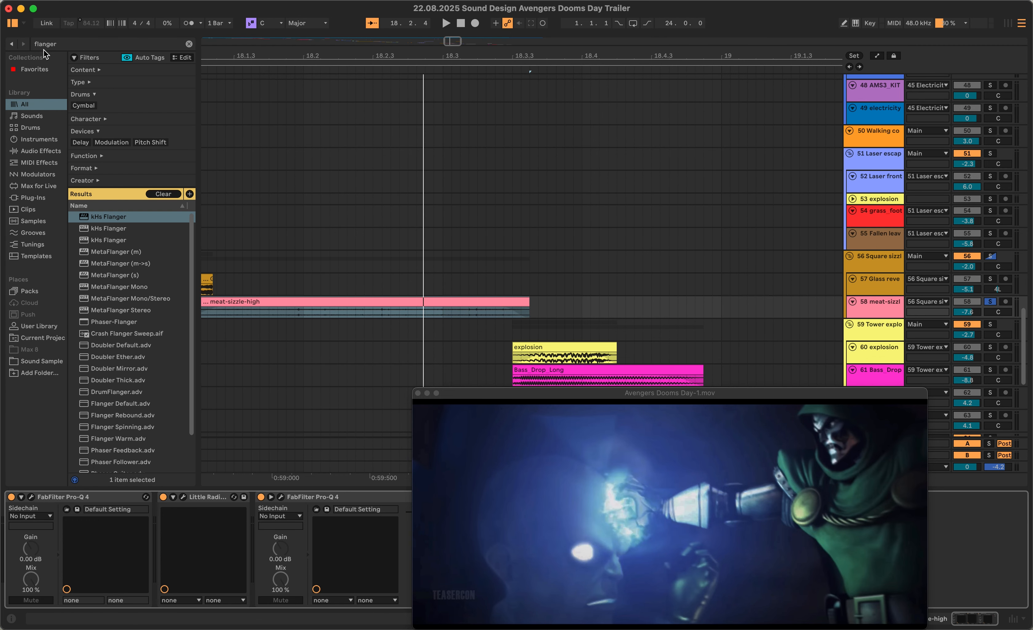
pyautogui.press('space')
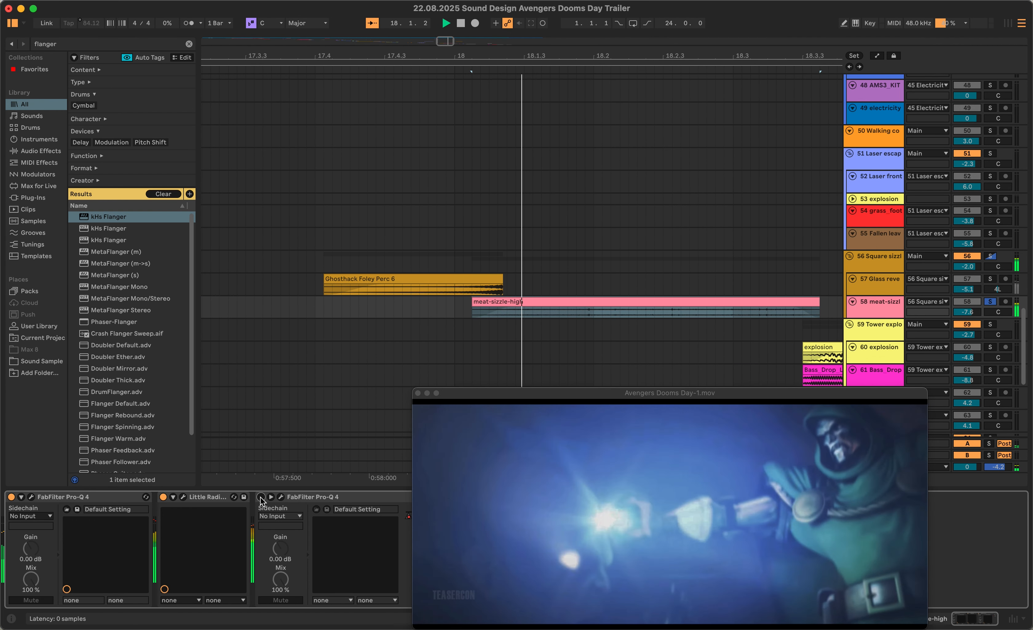
pyautogui.click(261, 497)
pyautogui.click(260, 498)
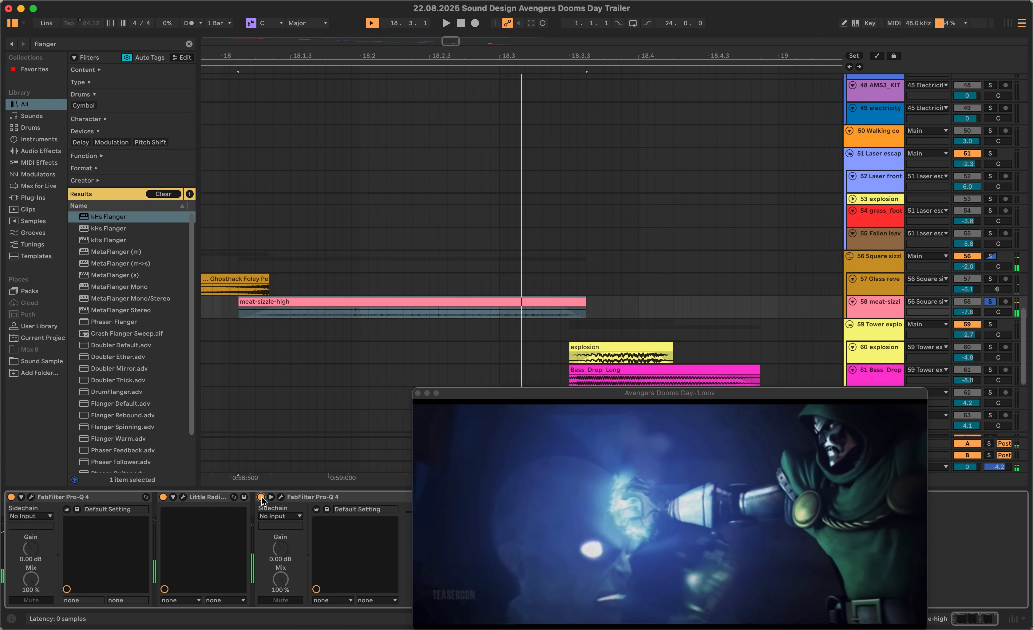
pyautogui.press('space')
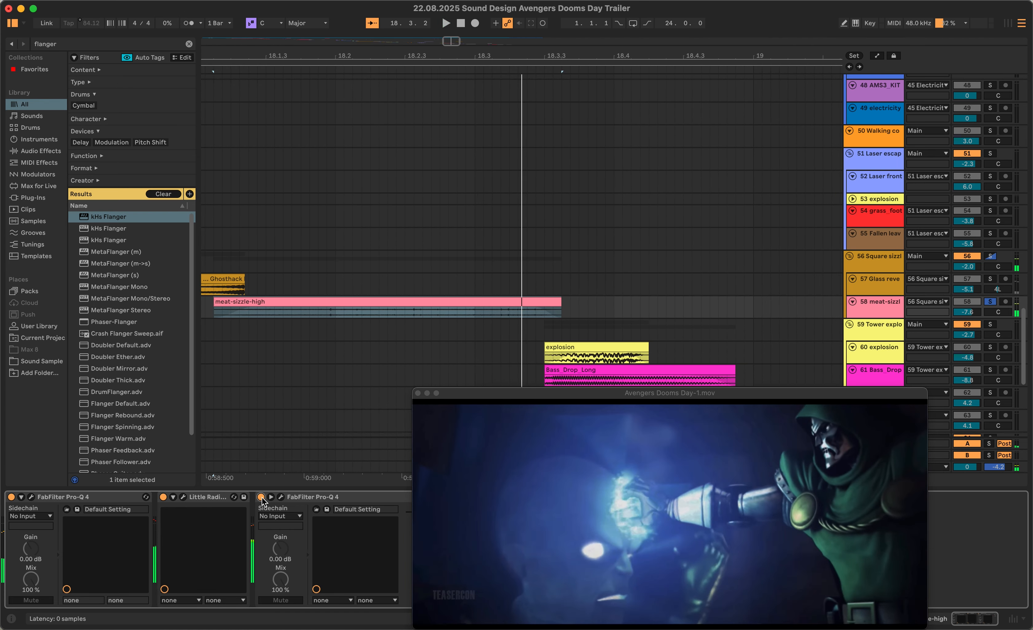
# Solo the Tower explosion group and play it from 18.3.3
pyautogui.scroll(-2, 879, 303)
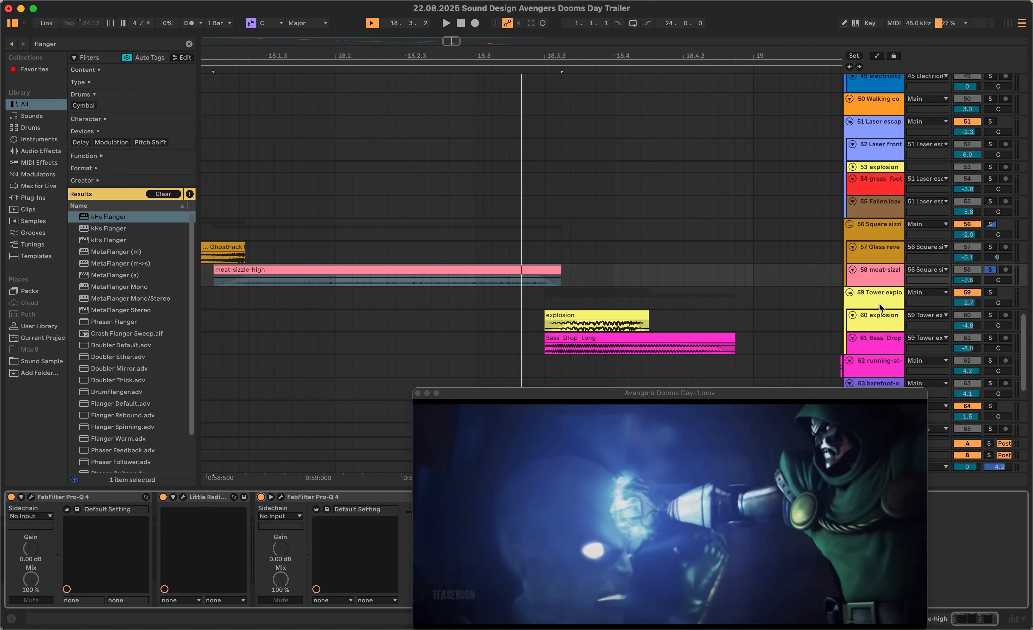
pyautogui.click(945, 239)
pyautogui.press('space')
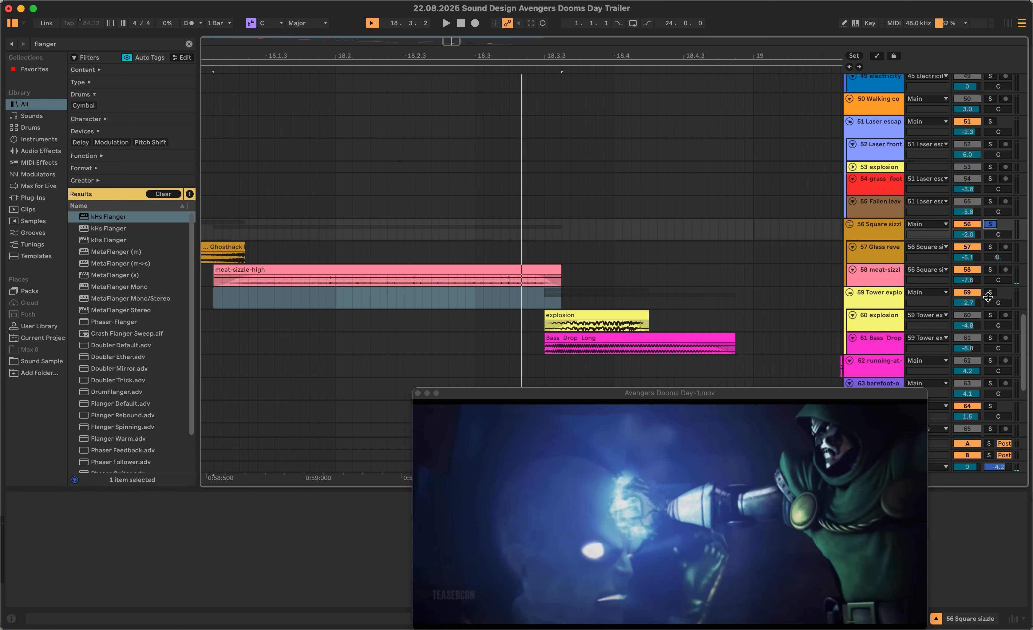
pyautogui.click(991, 295)
pyautogui.click(500, 329)
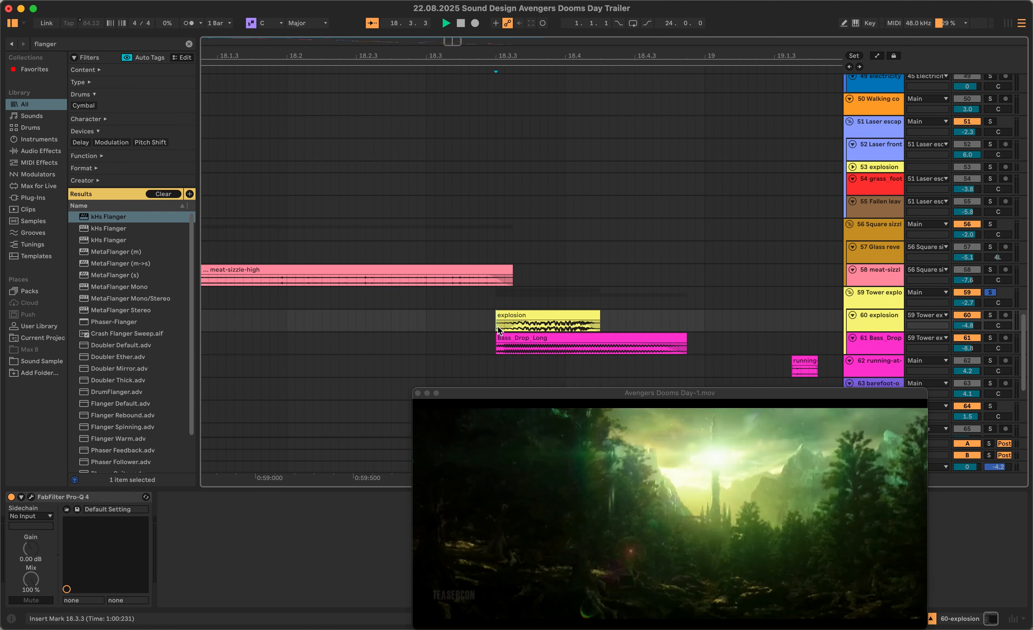
# Solo the explosion track, replay its clip from 18.3.3, and examine the EQ bands of its Pro-Q 4
pyautogui.click(990, 316)
pyautogui.press('space')
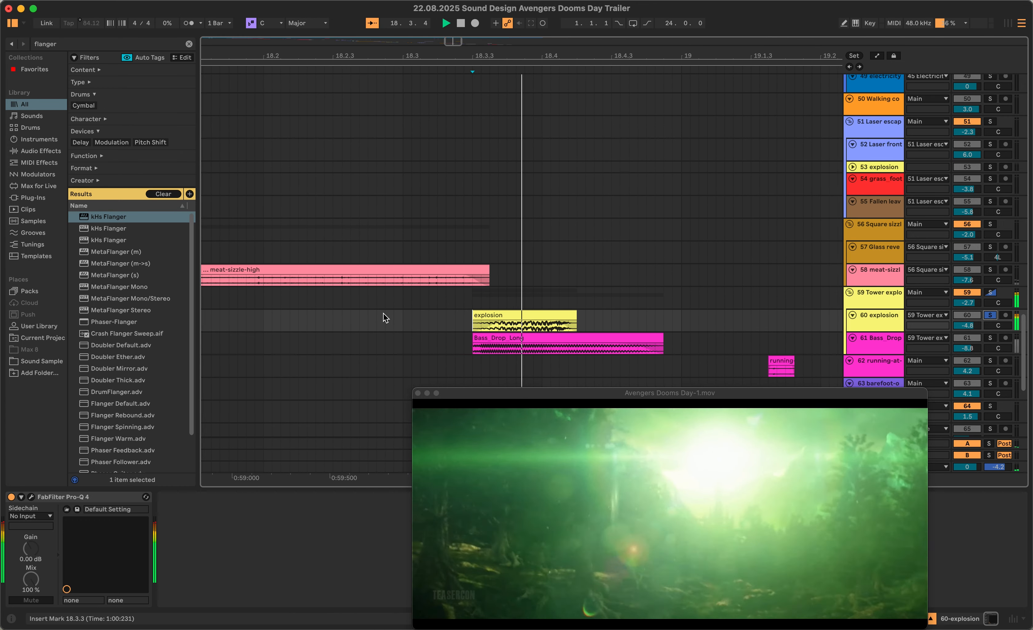
pyautogui.click(404, 315)
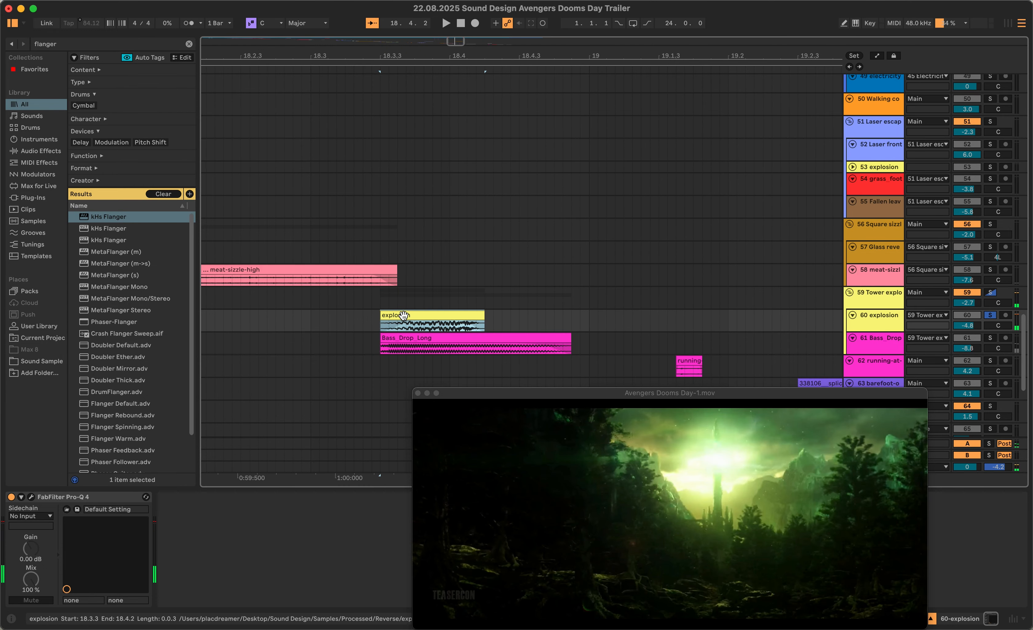
pyautogui.click(382, 328)
pyautogui.press('space')
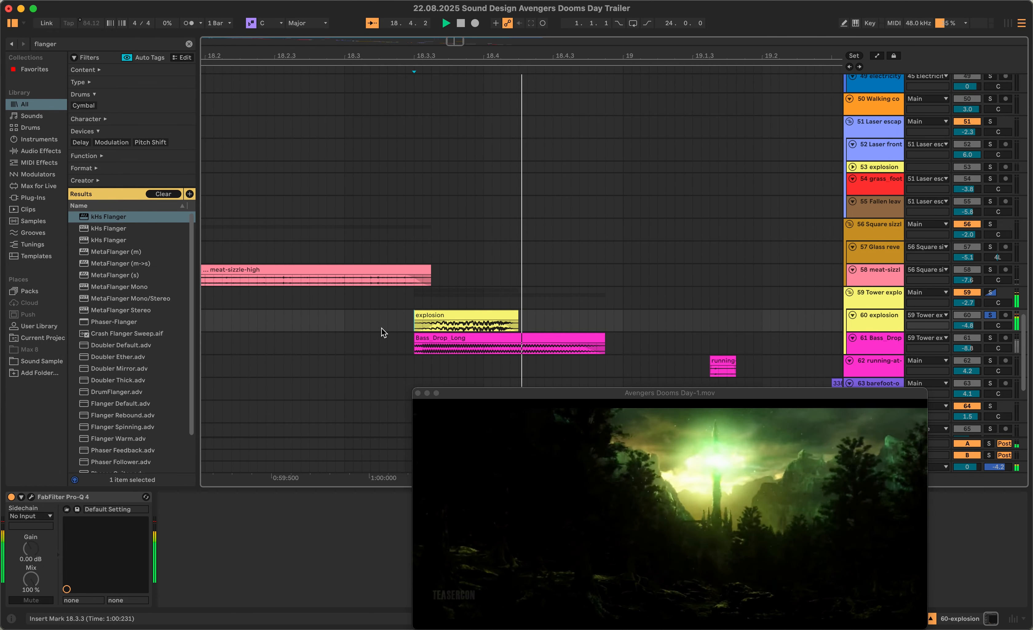
pyautogui.press('space')
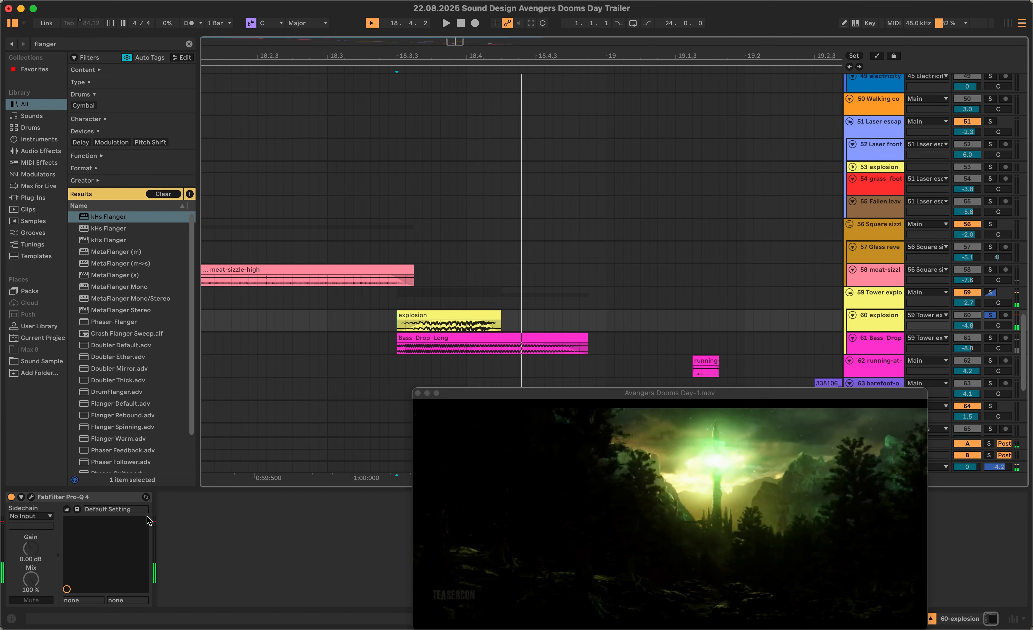
pyautogui.click(31, 497)
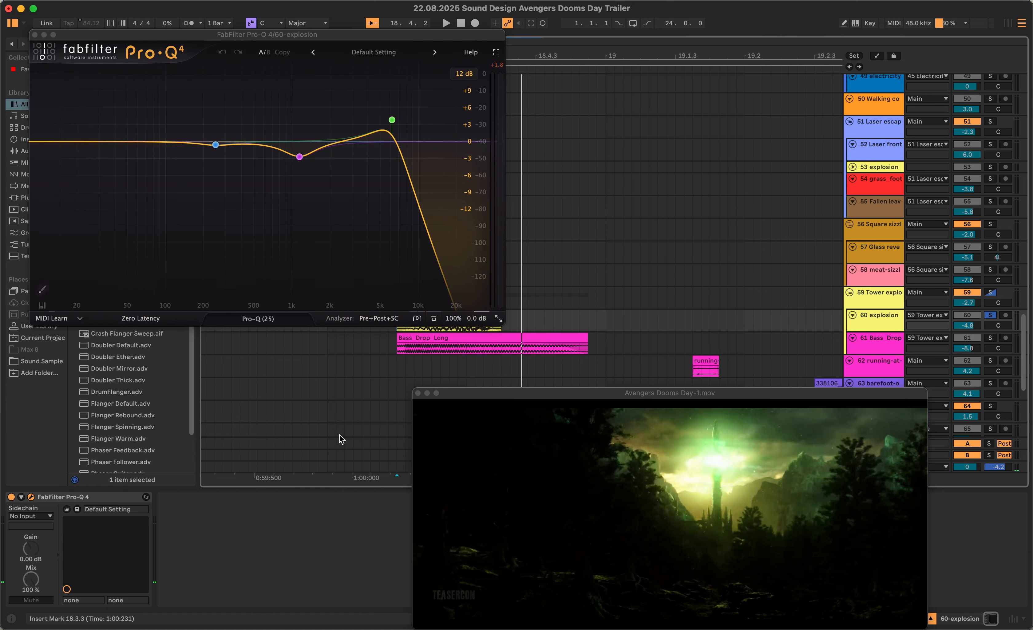
pyautogui.click(35, 35)
# Solo the Bass_Drop_Long track and replay its clip from 18.3.3
pyautogui.press('space')
pyautogui.click(523, 337)
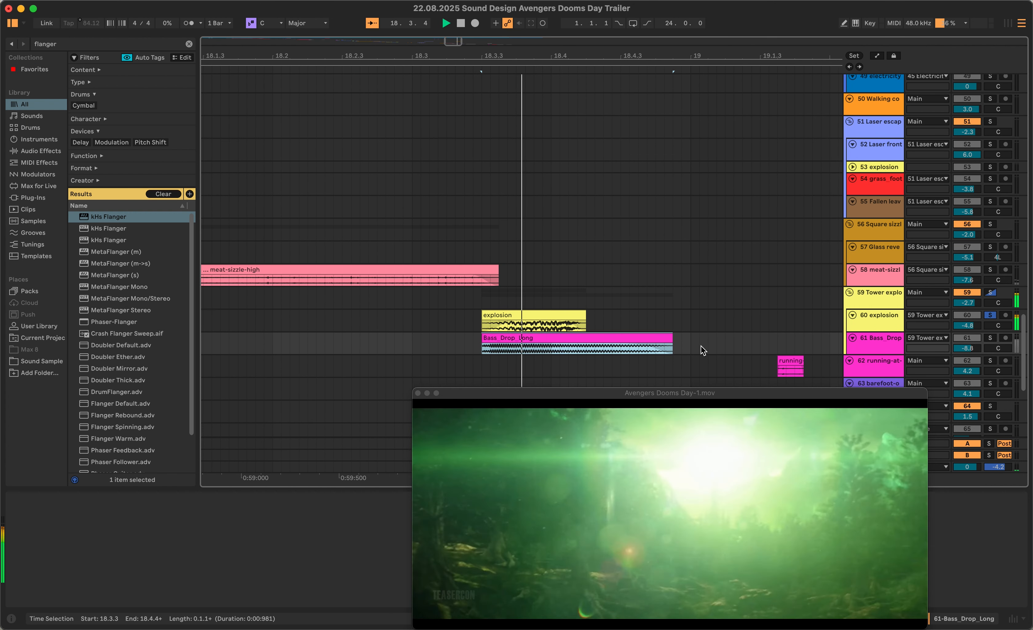
pyautogui.click(988, 341)
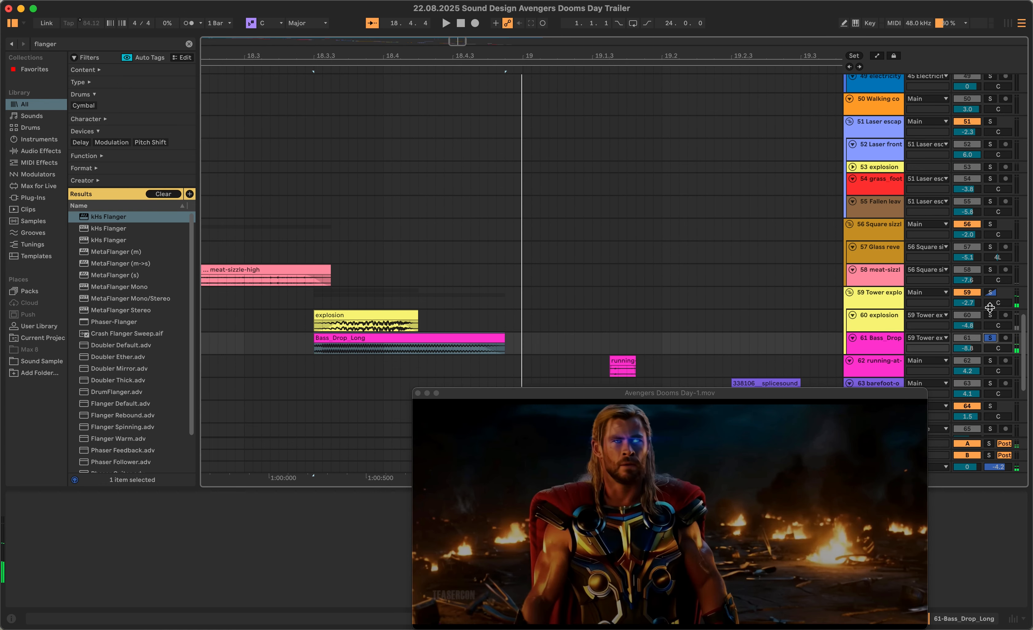
pyautogui.scroll(-10, 549, 302)
pyautogui.scroll(5, 735, 327)
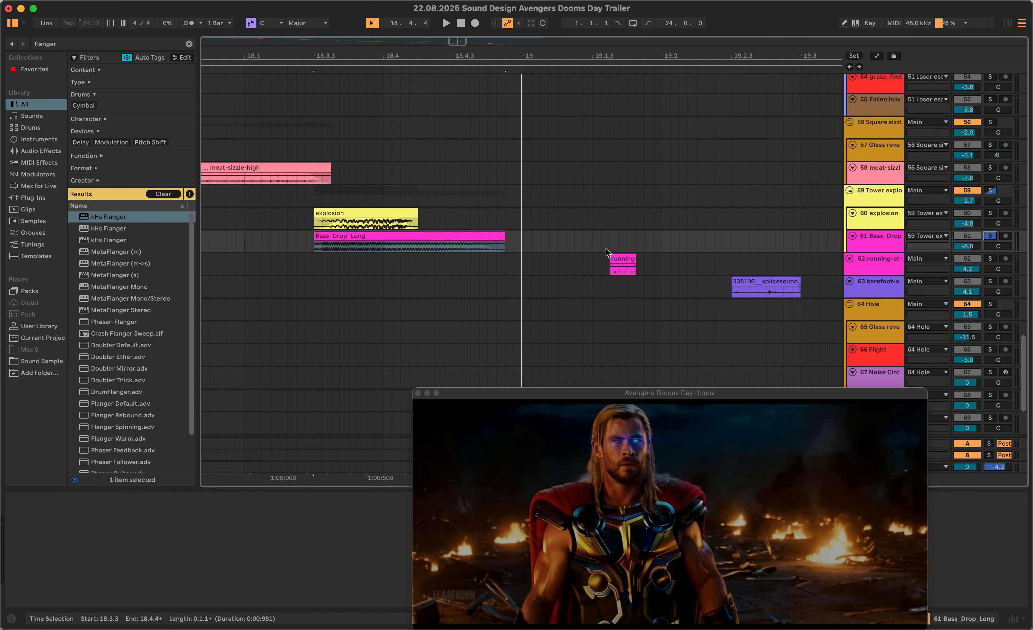
pyautogui.click(315, 249)
pyautogui.press('space')
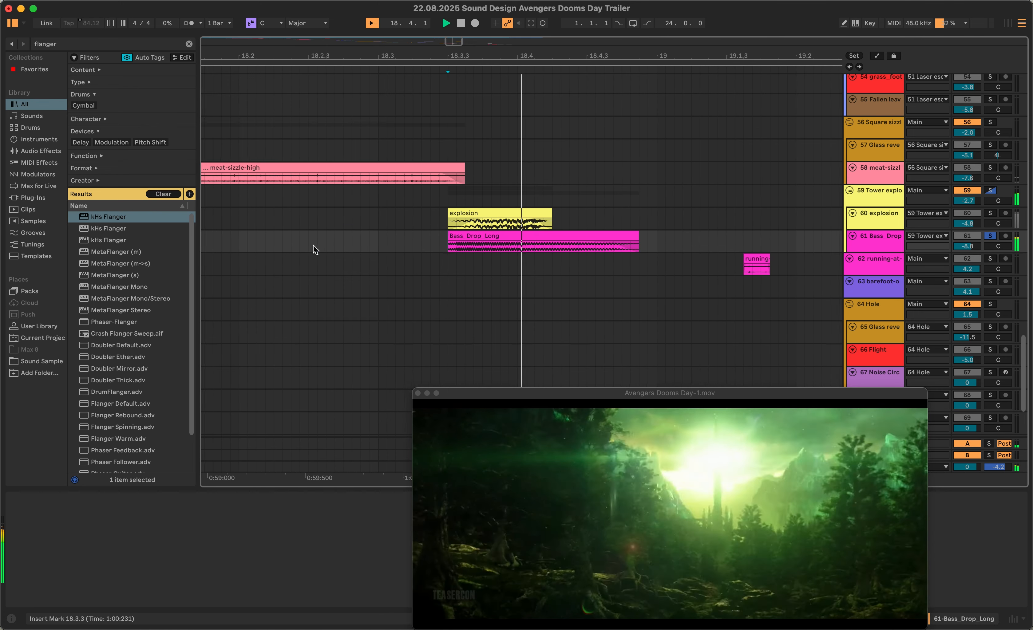
pyautogui.press('space')
# Solo the running-at-the-station track and replay its clip from 19.1.3 against the video
pyautogui.click(542, 269)
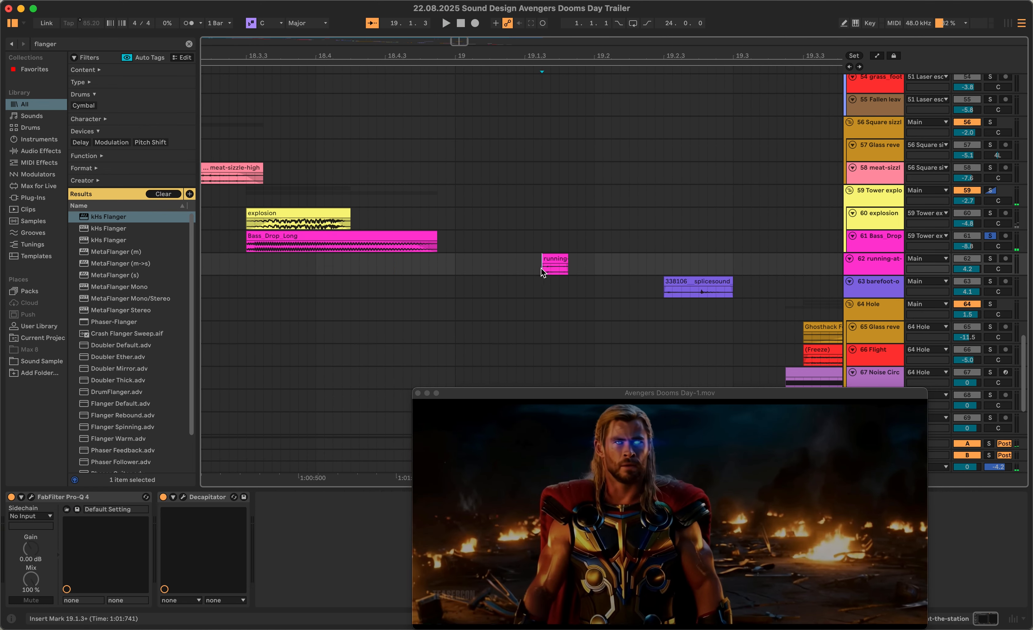
pyautogui.click(898, 263)
pyautogui.press('space')
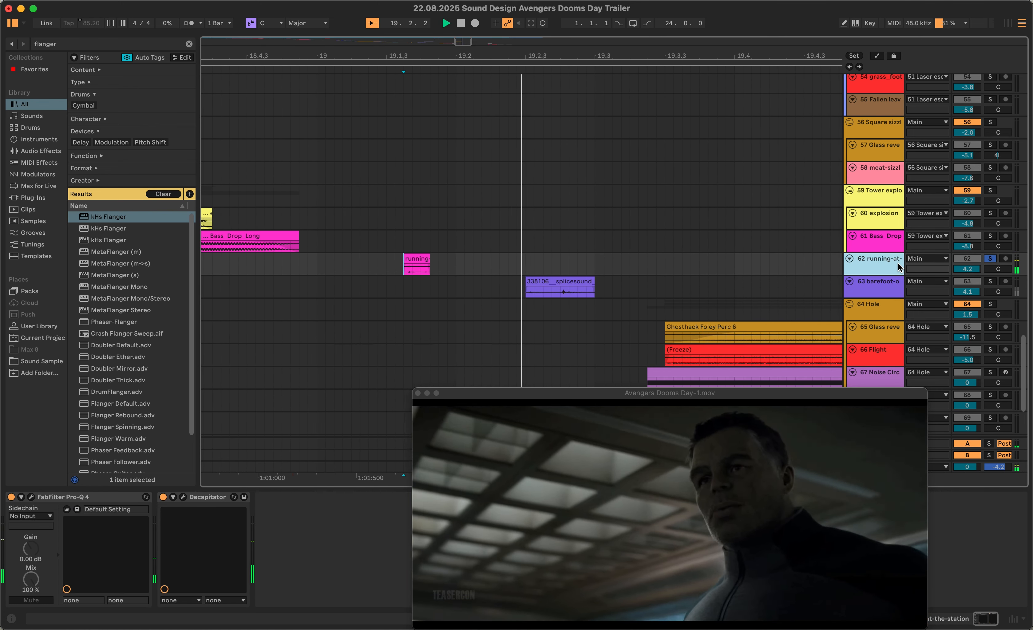
pyautogui.press('space')
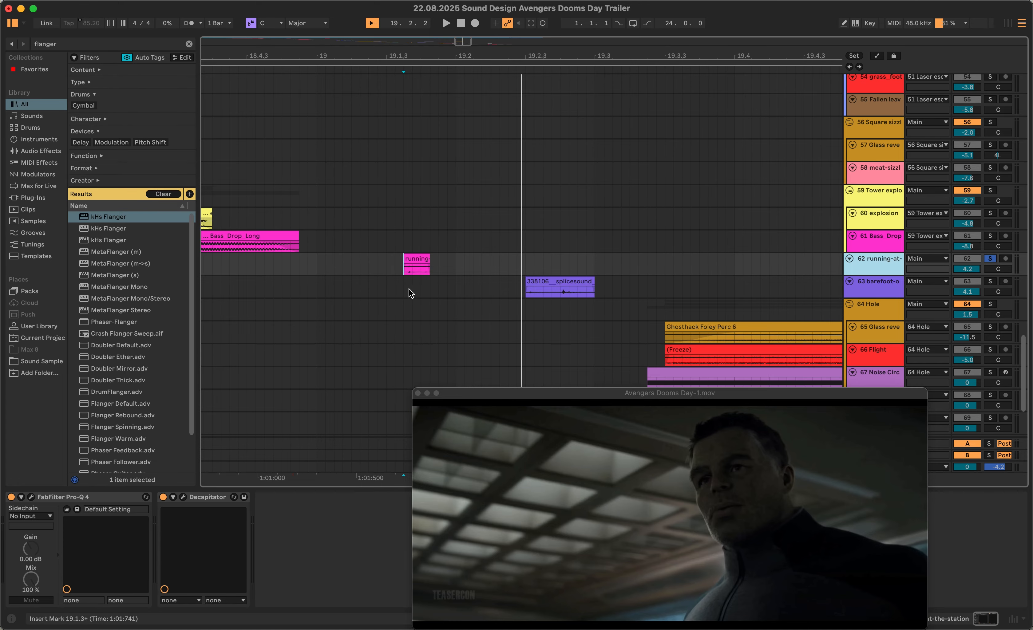
pyautogui.press('space')
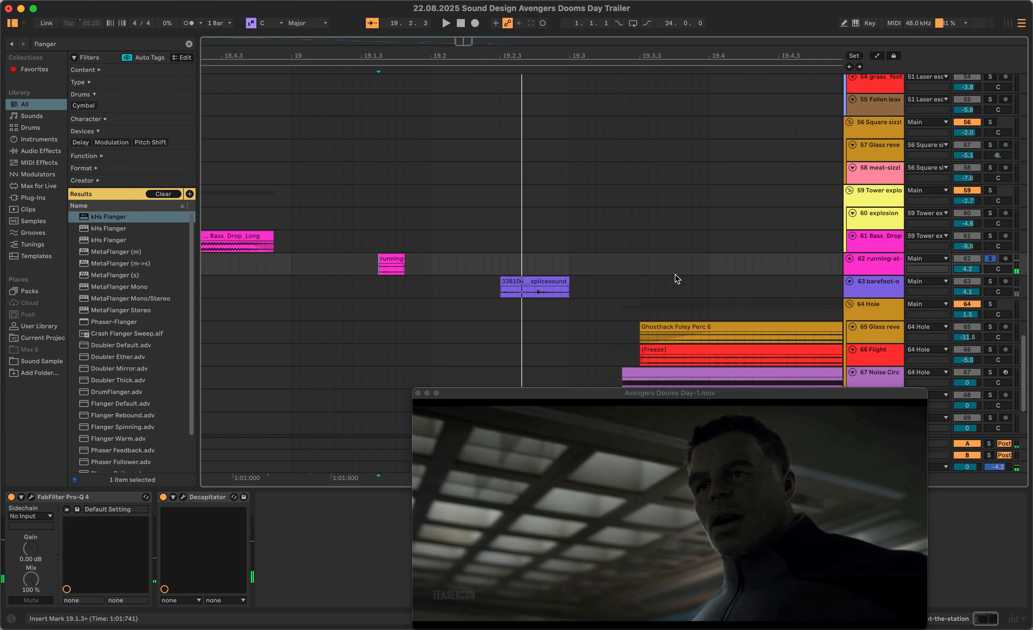
pyautogui.click(867, 272)
pyautogui.scroll(-2, 459, 288)
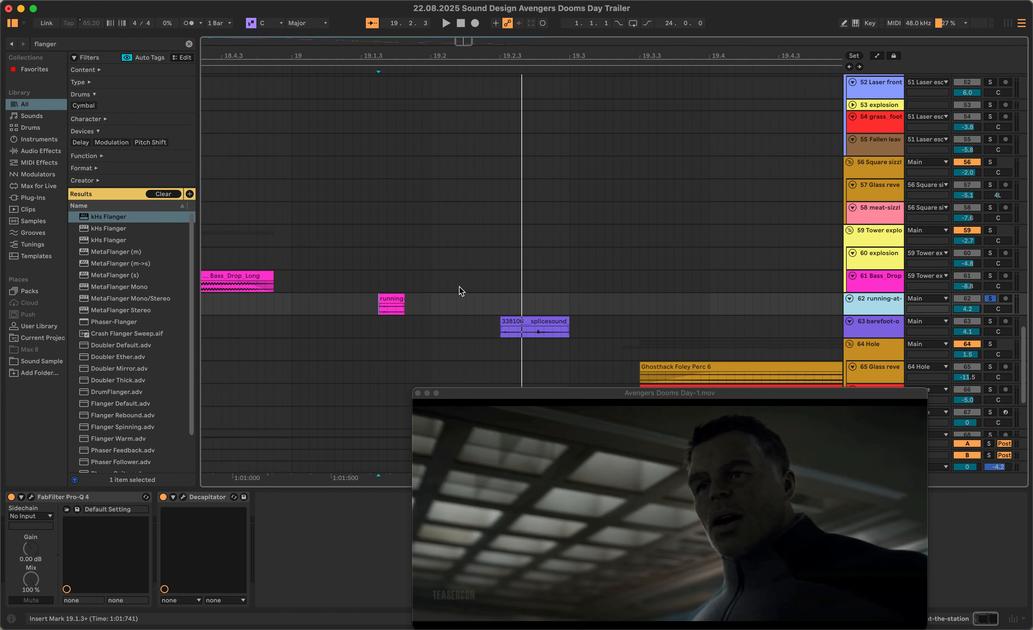
# Solo the barefoot-on-wet-tile track and play its splicesound clip from 19.2.3
pyautogui.click(492, 275)
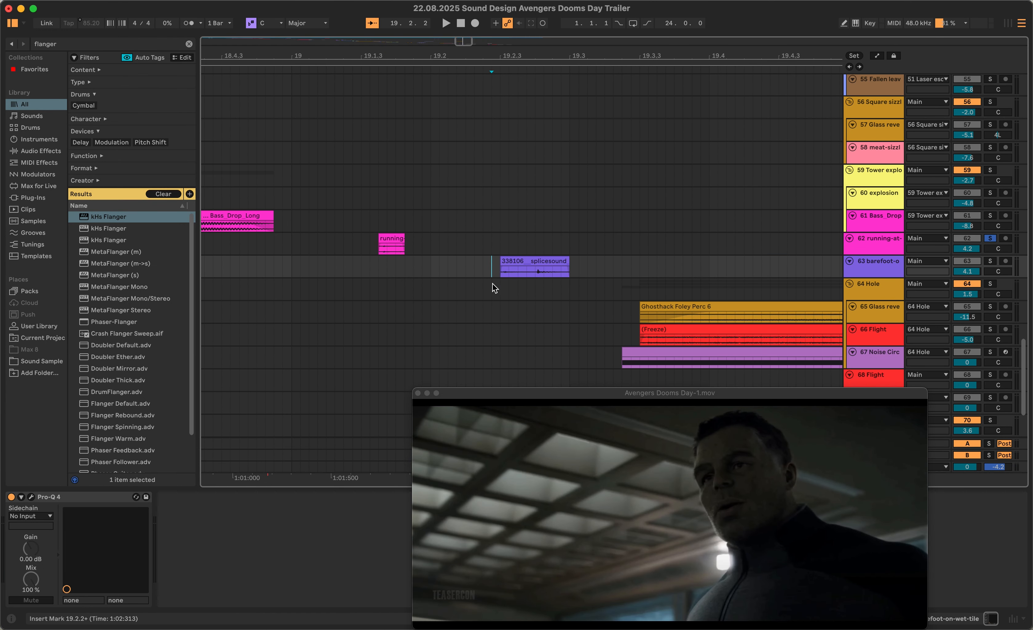
pyautogui.click(501, 276)
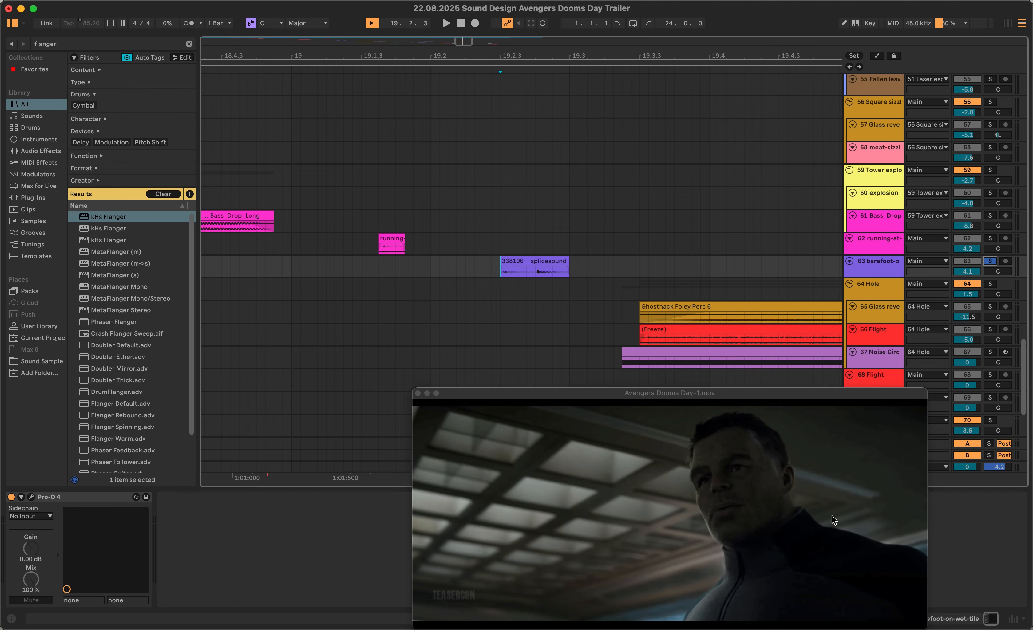
pyautogui.keyDown('shift'); pyautogui.click(602, 267); pyautogui.keyUp('shift')
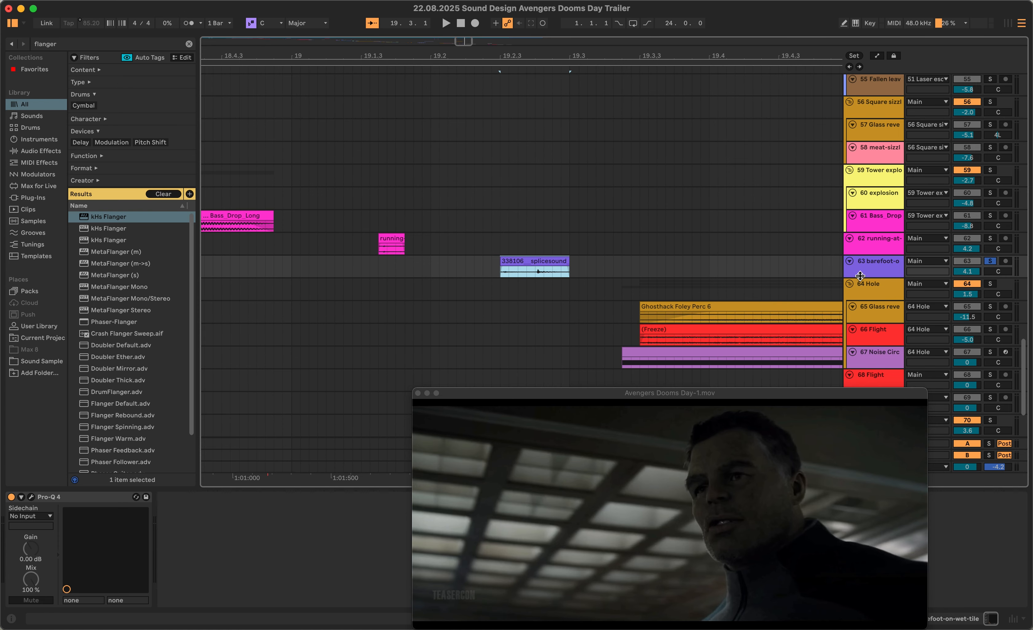
pyautogui.press('space')
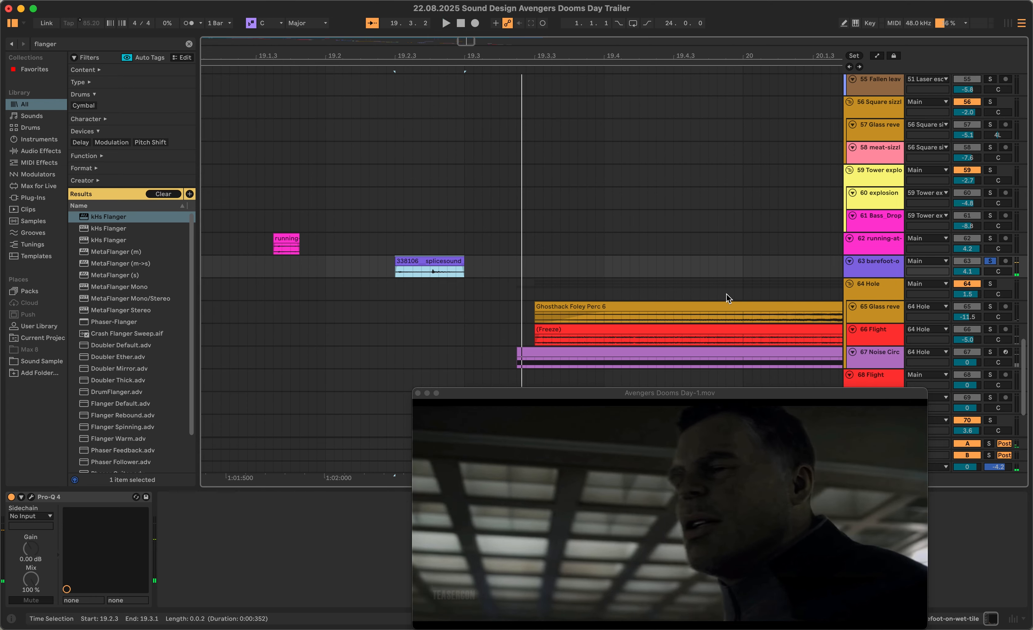
# Solo the Hole group and play its layers from the start of the Noise clip at 19.3.2
pyautogui.scroll(-4, 727, 297)
pyautogui.click(992, 189)
pyautogui.click(514, 216)
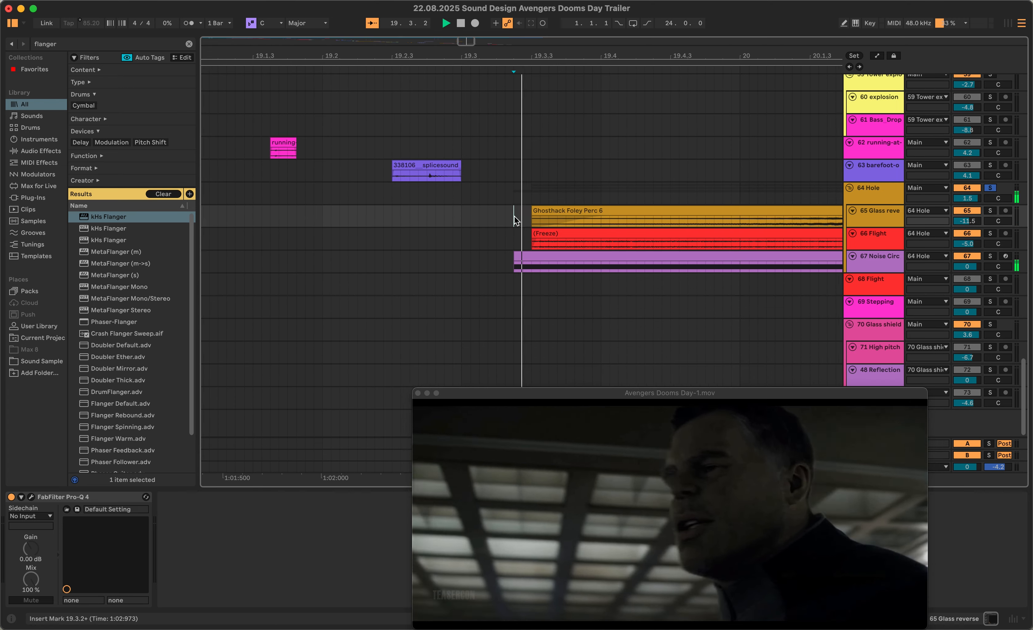
pyautogui.press('space')
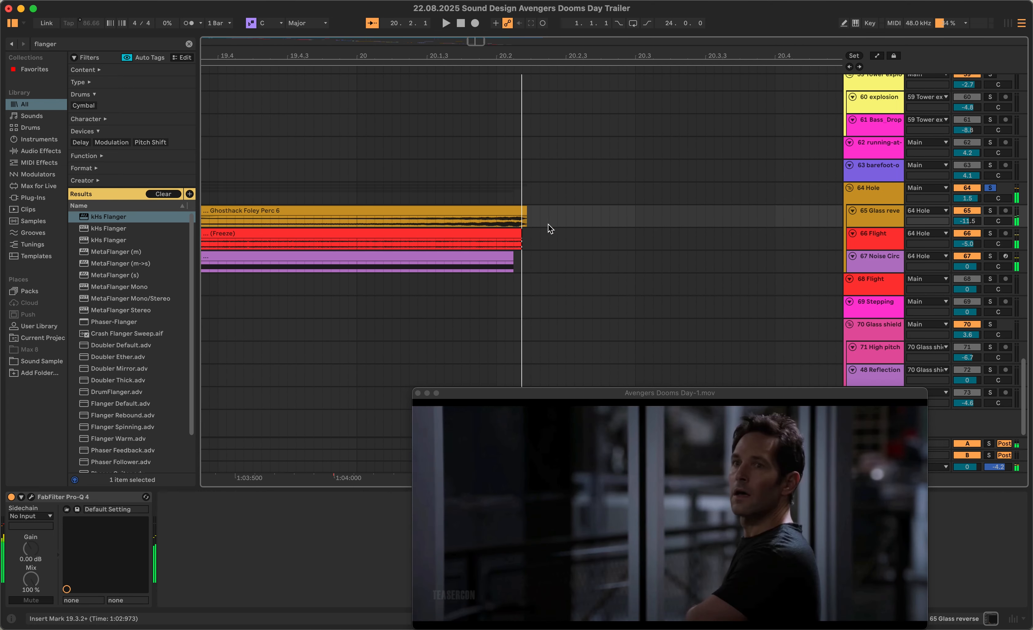
pyautogui.hscroll(-5, 595, 228)
pyautogui.hscroll(2, 597, 228)
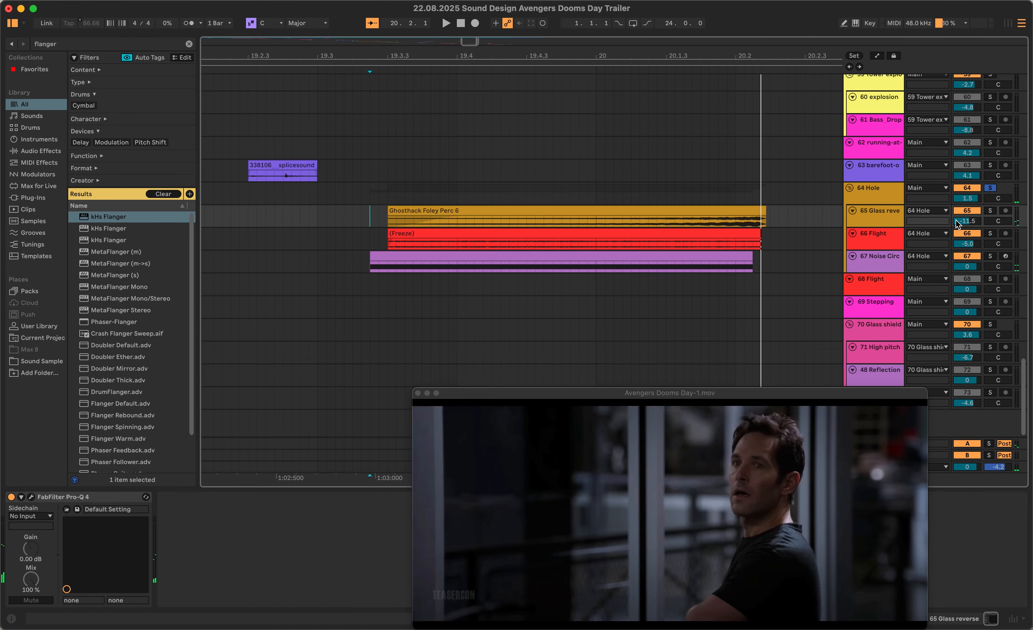
# Solo the Glass reverse track inside the Hole group and play its clip
pyautogui.click(990, 211)
pyautogui.press('space')
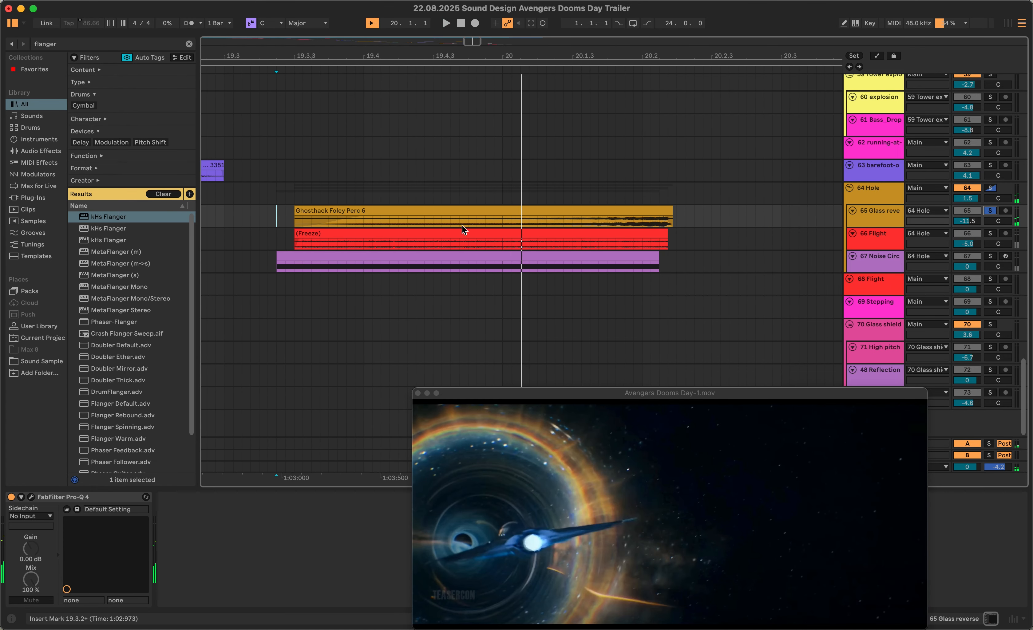
pyautogui.press('space')
# Show the source file of the Glass reverse track's Ghosthack Foley Perc 6 clip in Finder, preview its audio, and return to Ableton Live
pyautogui.click(403, 210)
pyautogui.hscroll(-1, 434, 215)
pyautogui.rightClick(586, 215)
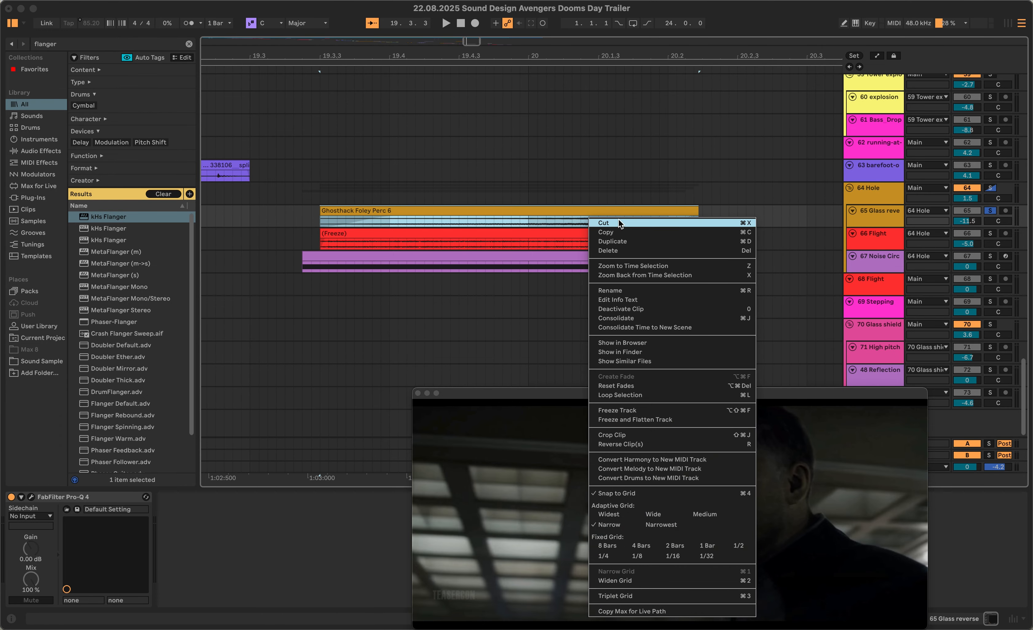
pyautogui.click(664, 350)
pyautogui.press('space')
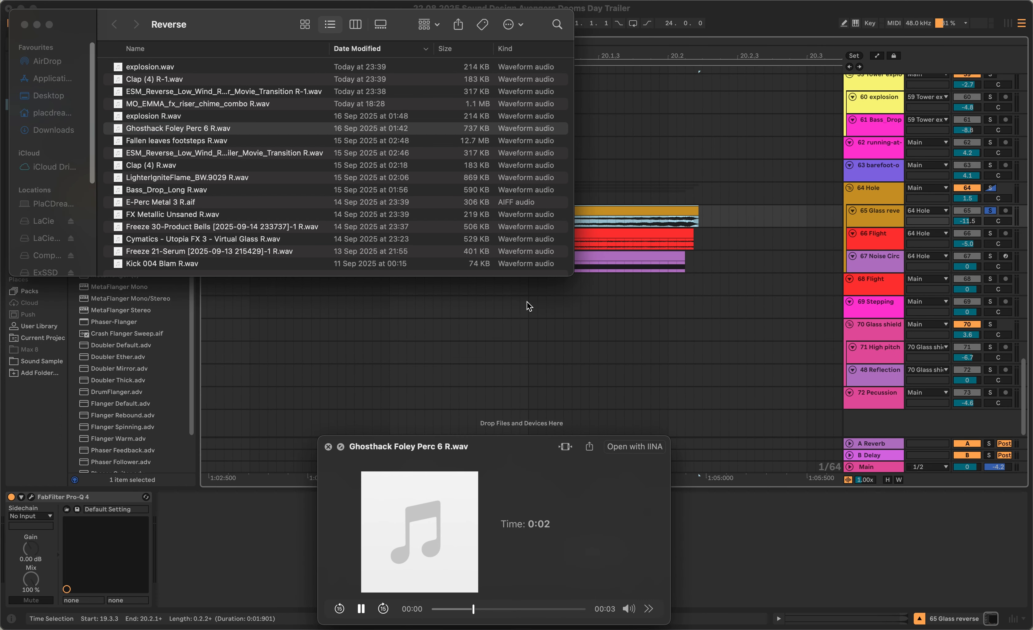
pyautogui.press('space')
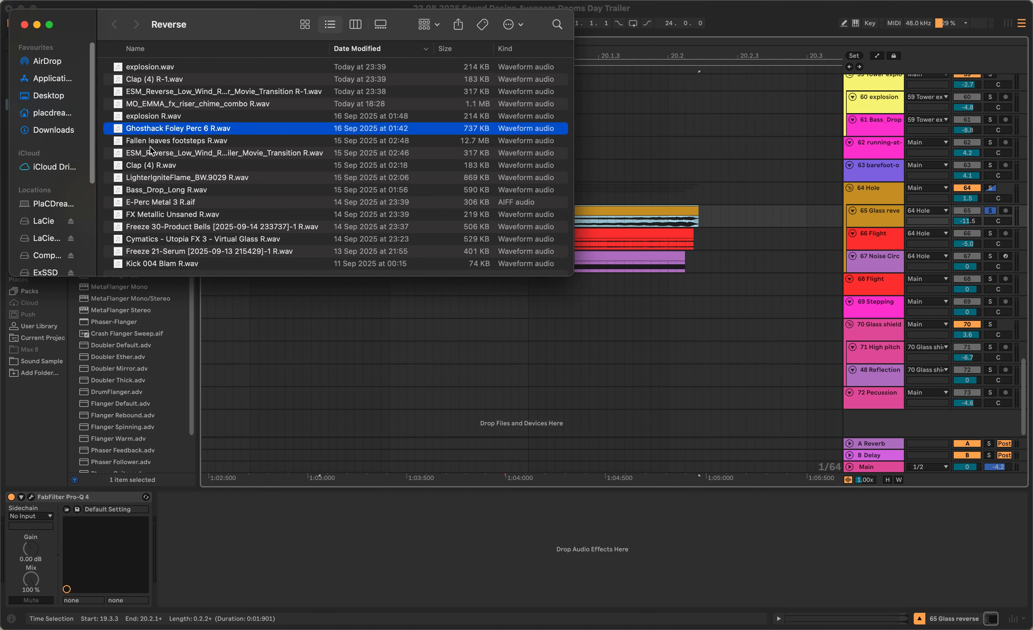
pyautogui.click(589, 259)
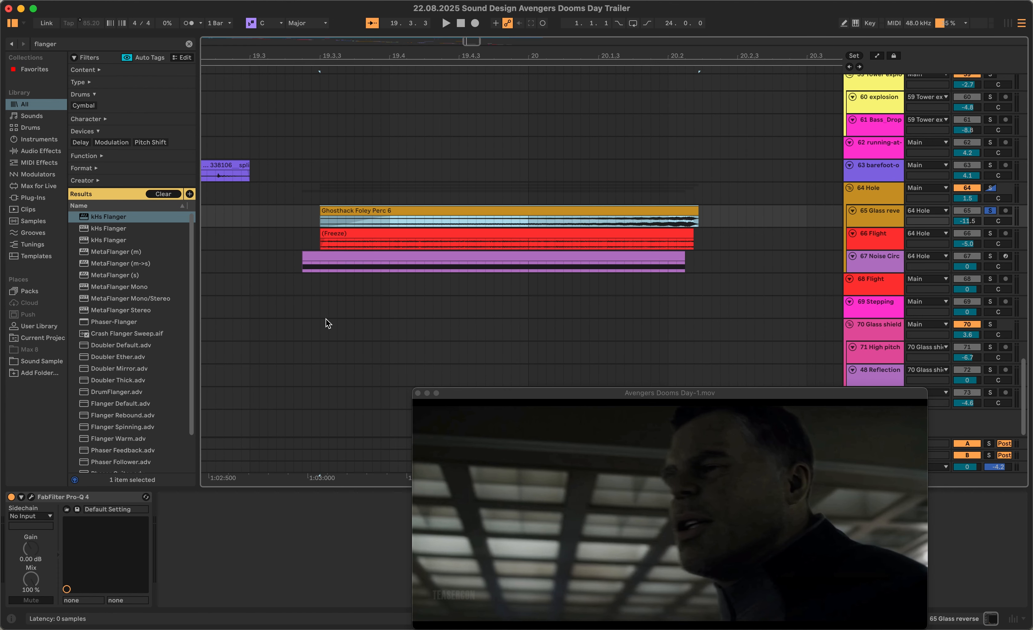
# Inspect the FabFilter Pro-Q 4 curve on the Glass reverse track, close the plug-in and play the track's clip
pyautogui.press('super+alt+p')
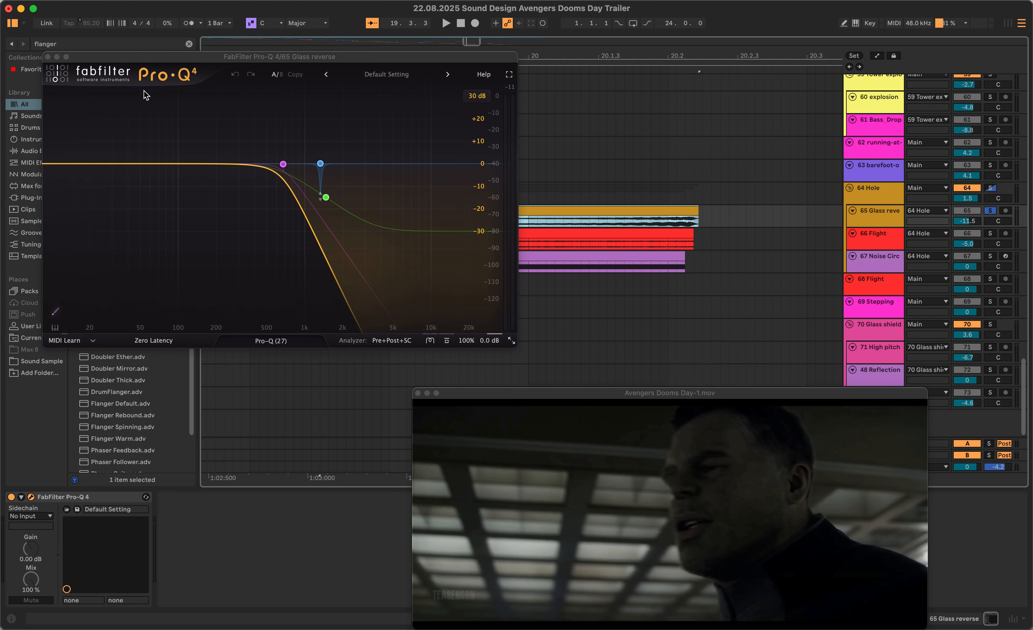
pyautogui.moveTo(323, 168)
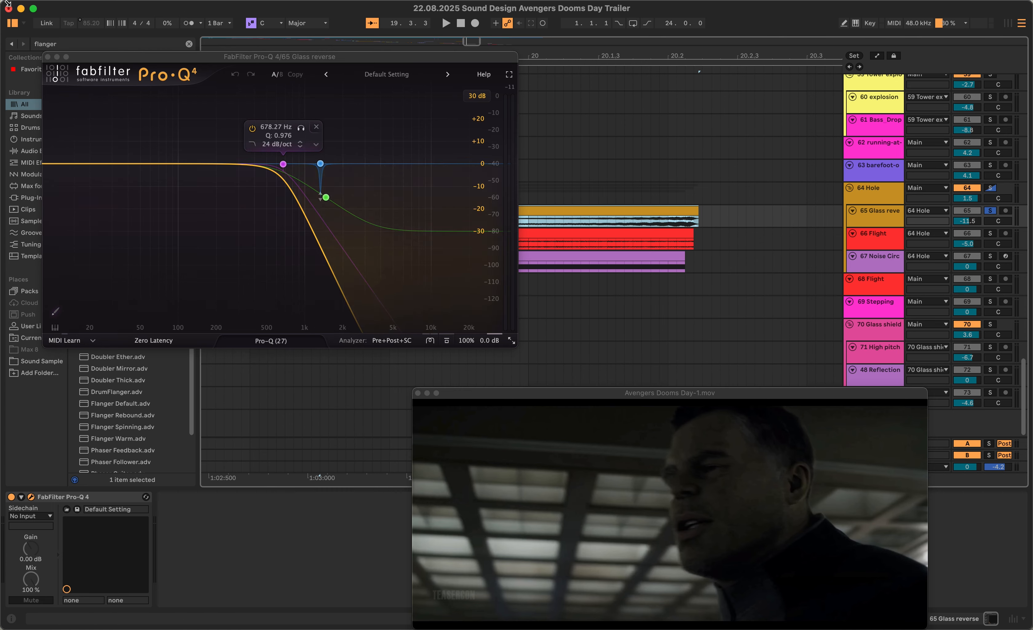
pyautogui.click(47, 57)
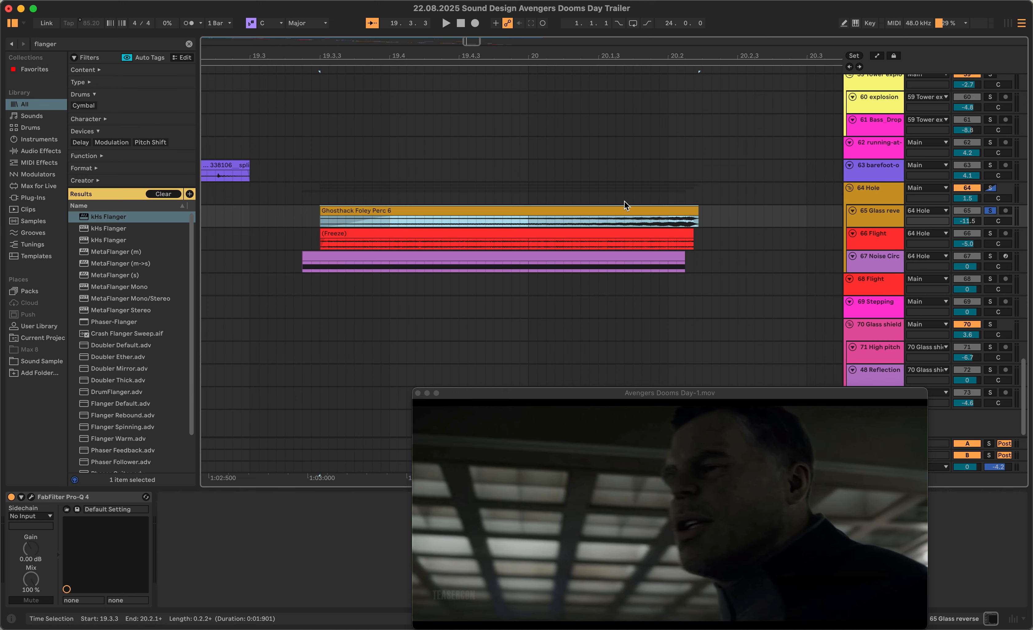
pyautogui.press('space')
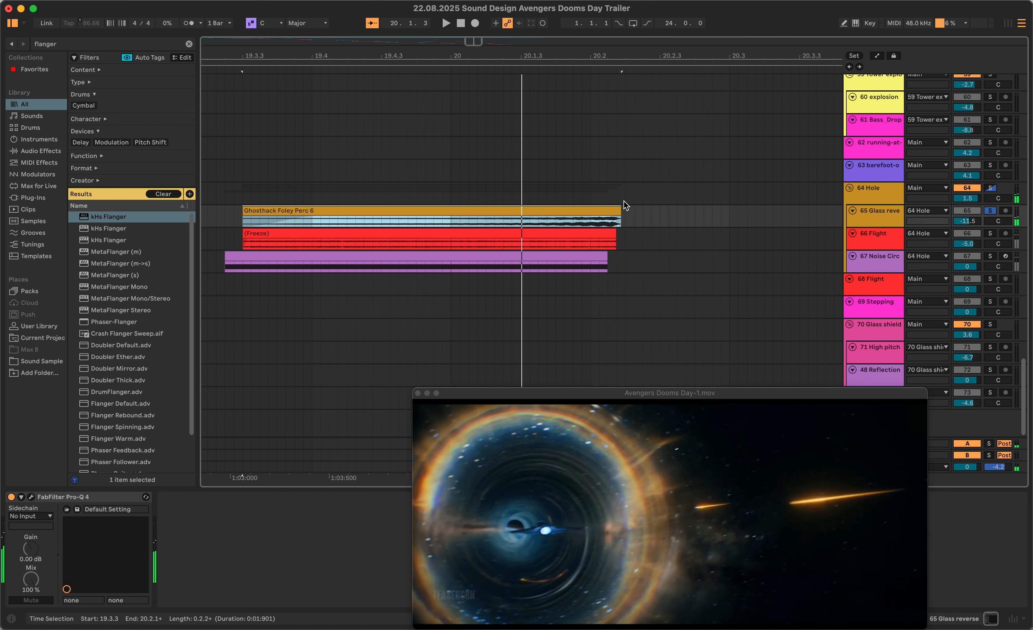
# Solo the Flight track inside the Hole group and play its Freeze clip several times from 19.3.3
pyautogui.click(991, 234)
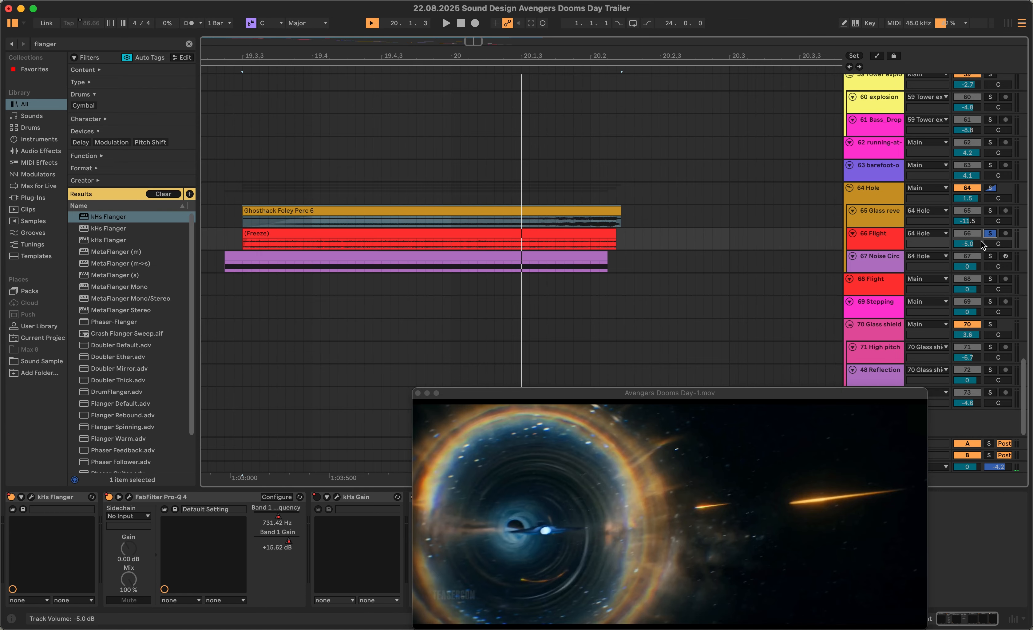
pyautogui.press('space')
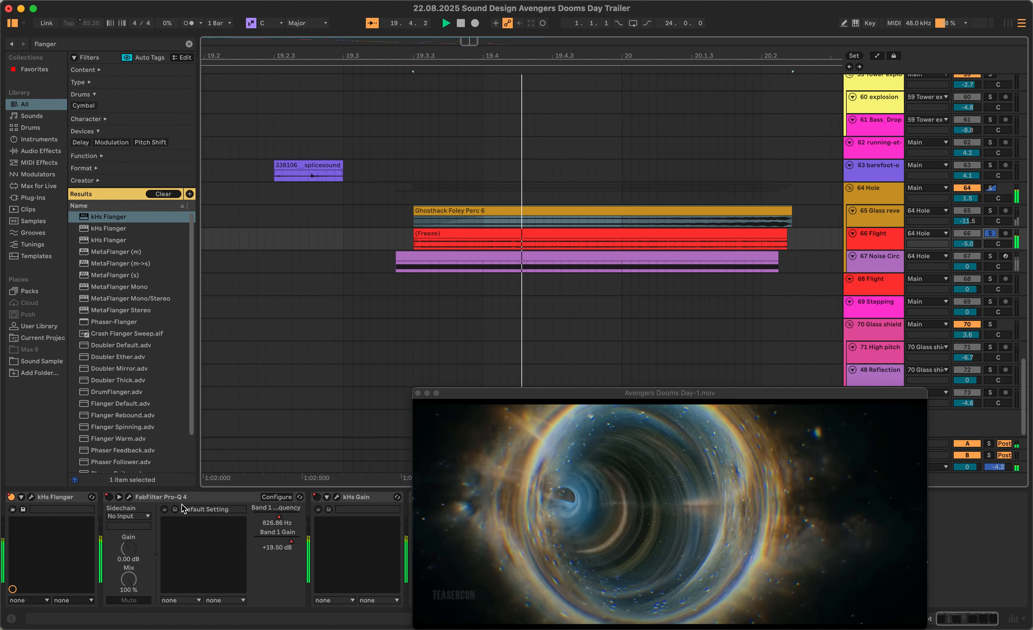
pyautogui.press('space')
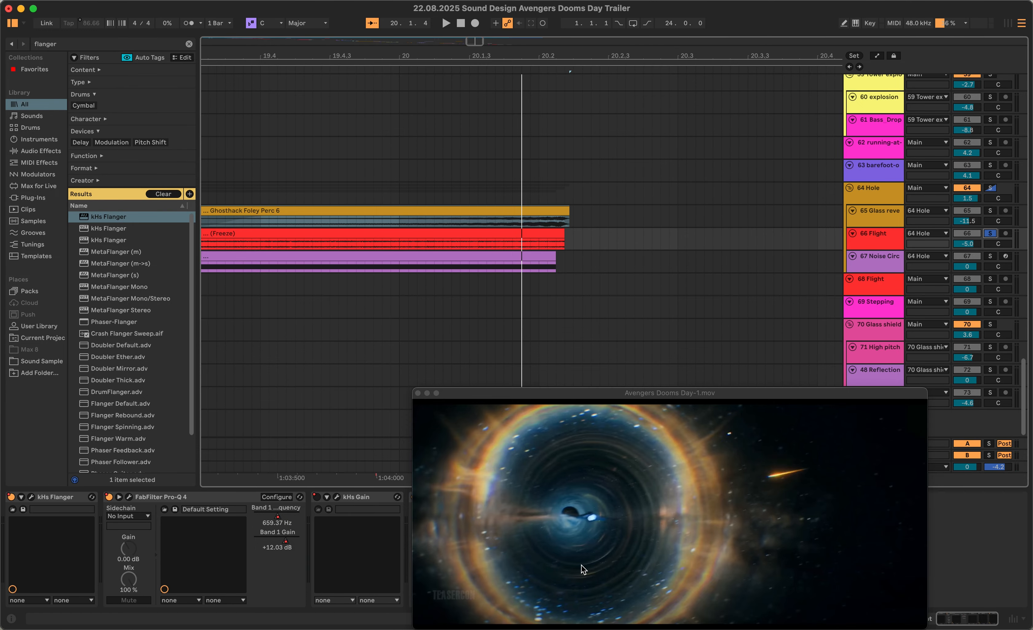
pyautogui.press('space')
pyautogui.press('space')
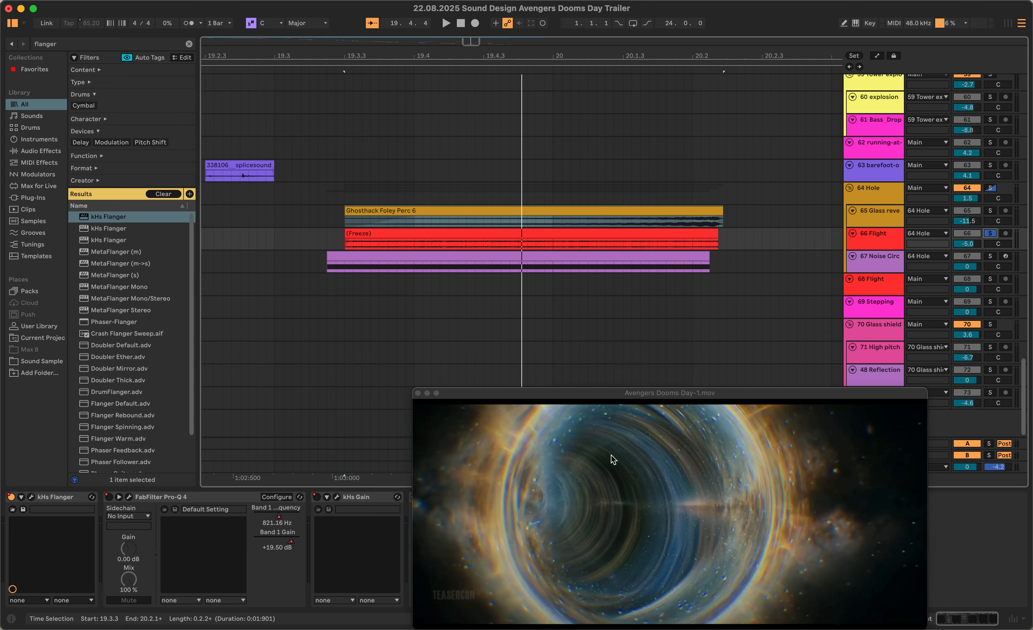
pyautogui.press('space')
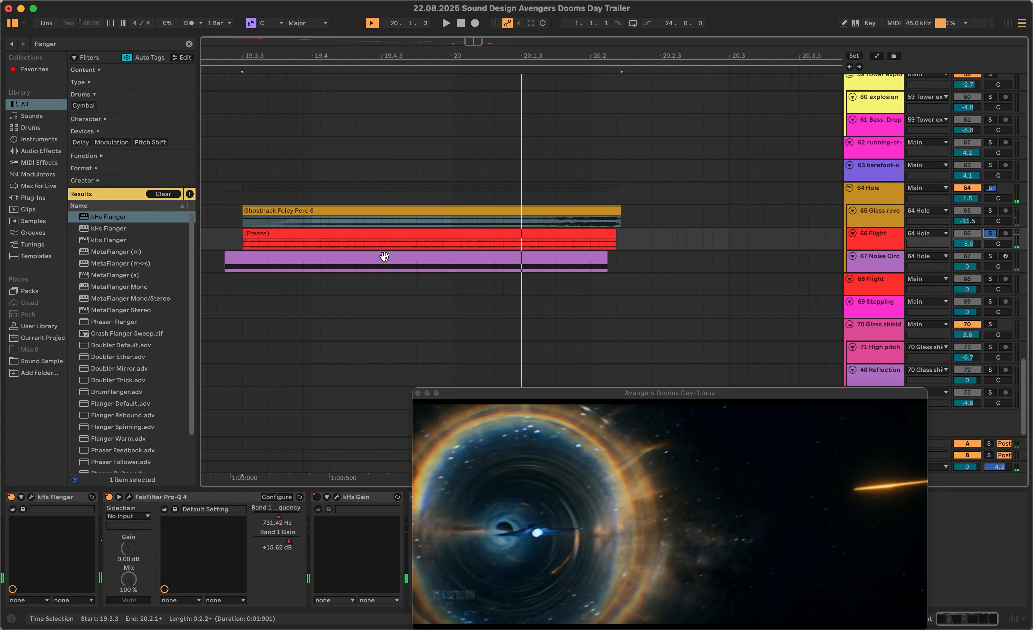
# Solo the Noise Circulation track inside the Hole group and play its clip from the start
pyautogui.click(246, 268)
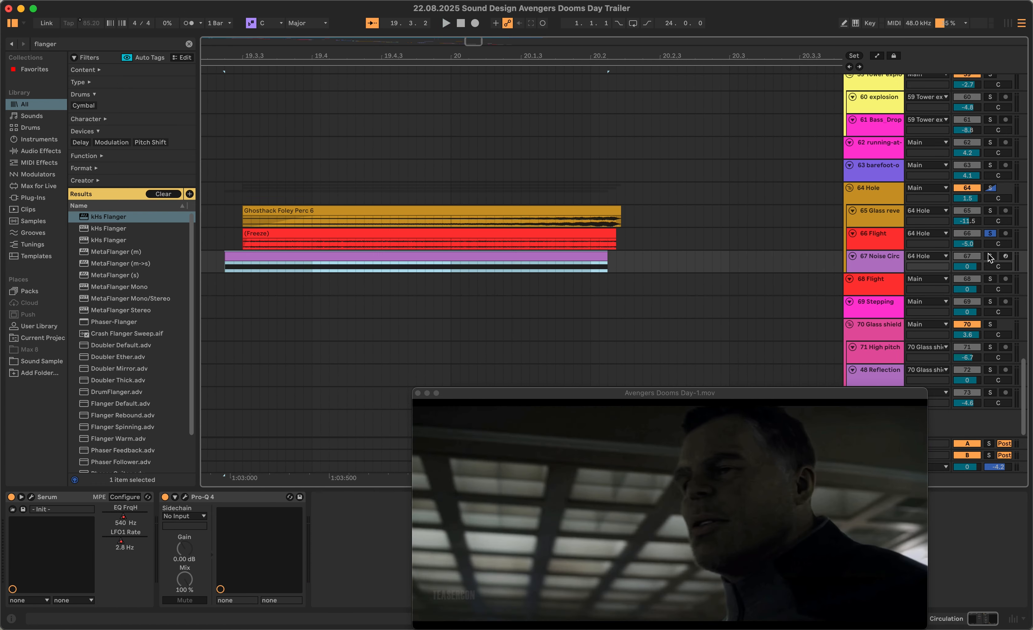
pyautogui.click(992, 257)
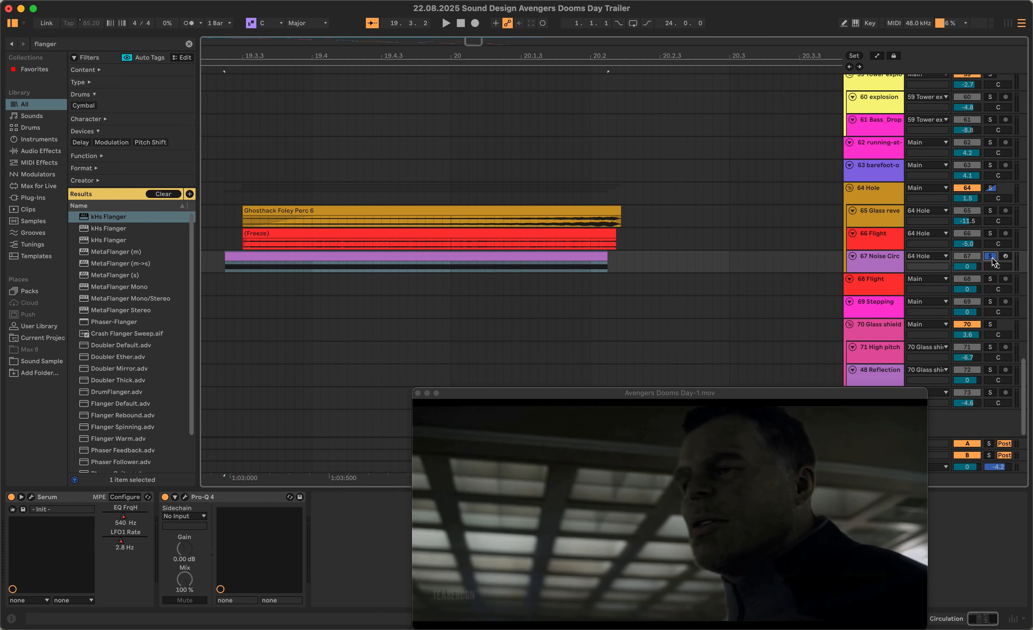
pyautogui.press('space')
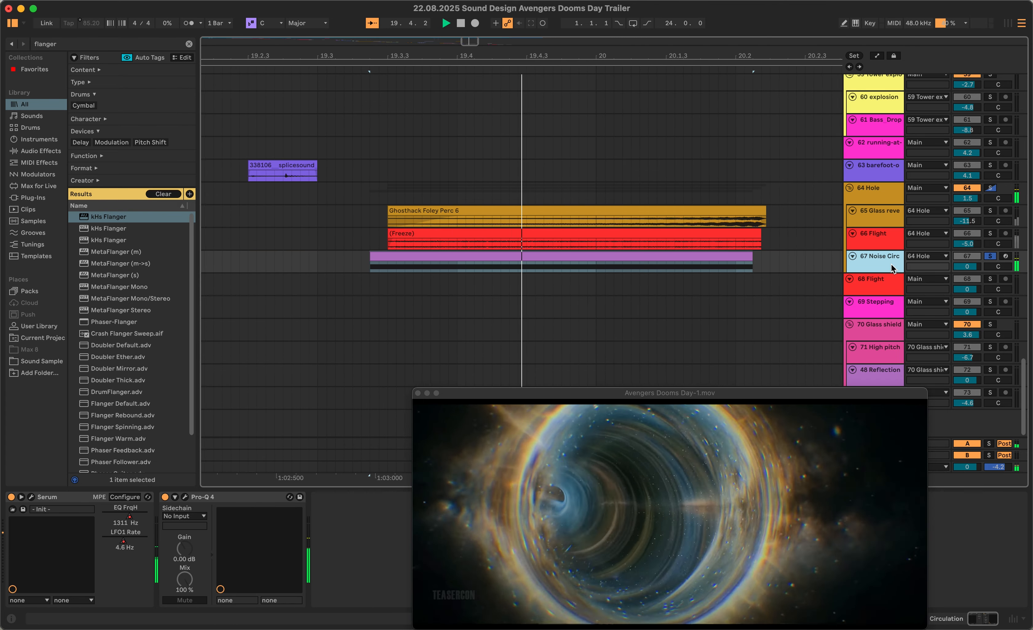
pyautogui.press('space')
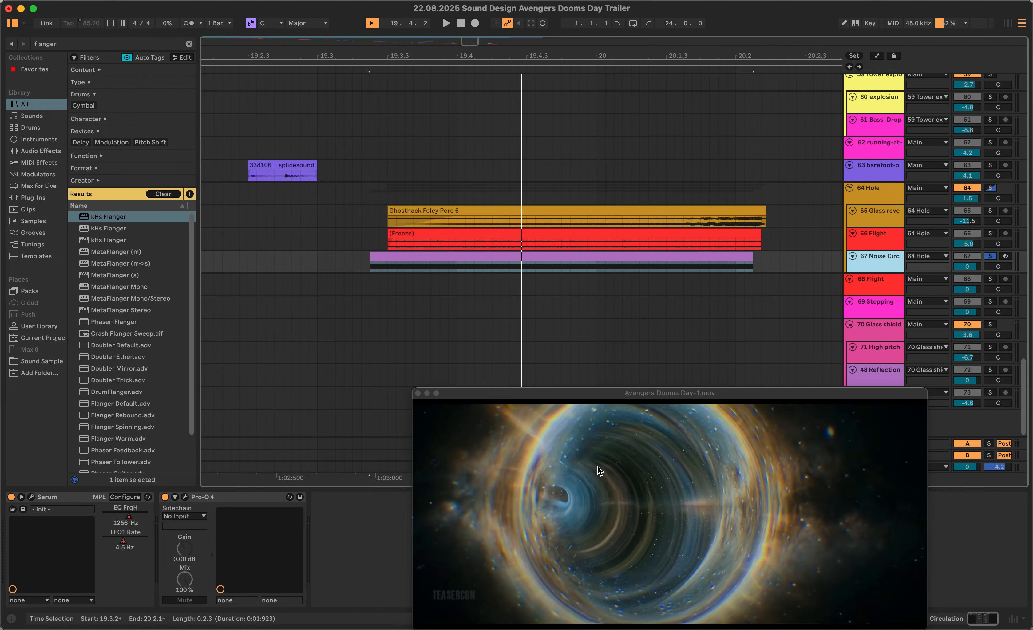
pyautogui.press('space')
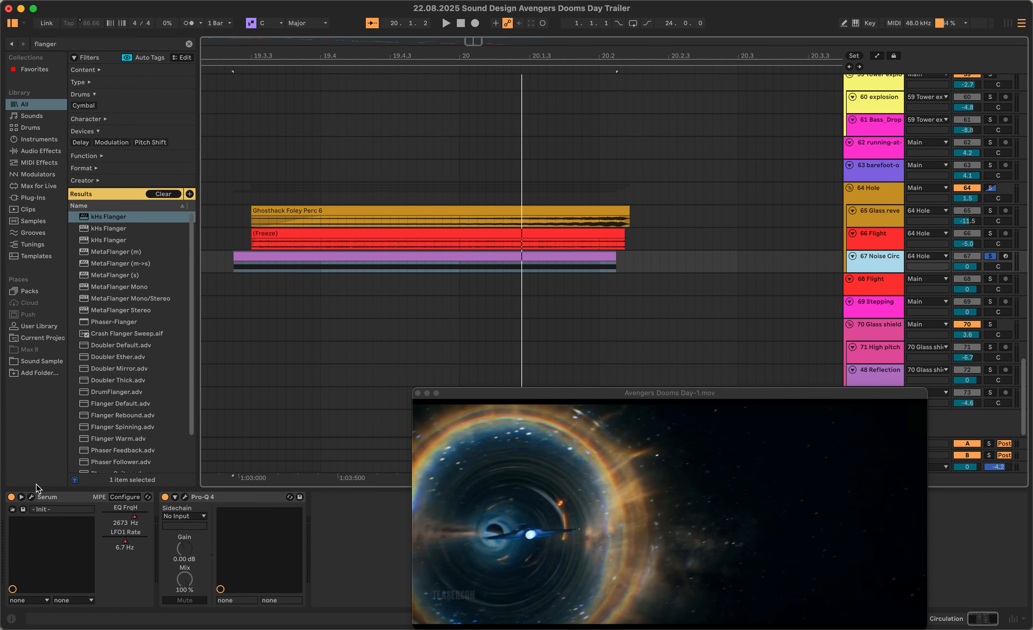
# Show the Serum synth on the Noise Circulation track and examine its LFO 1 rate while the clip plays
pyautogui.press('super+alt+p')
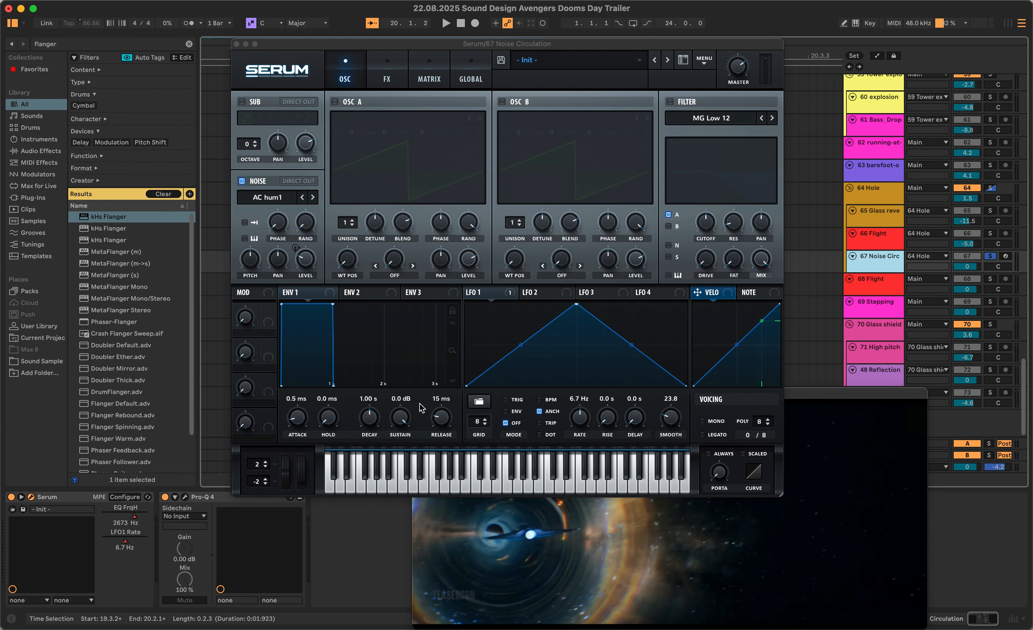
pyautogui.moveTo(574, 418); pyautogui.dragTo(572, 423)
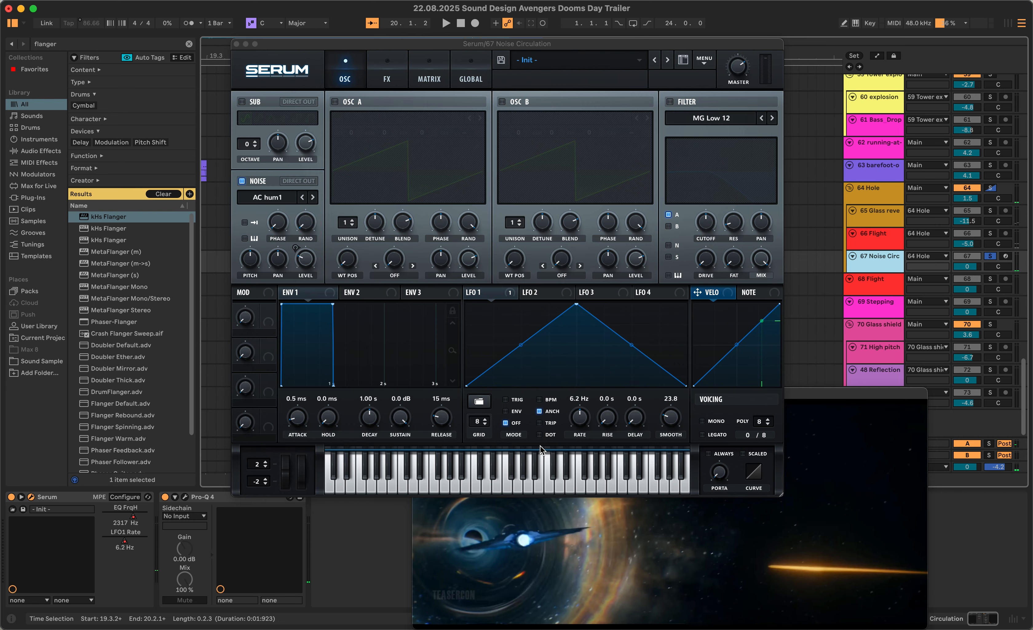
pyautogui.press('space')
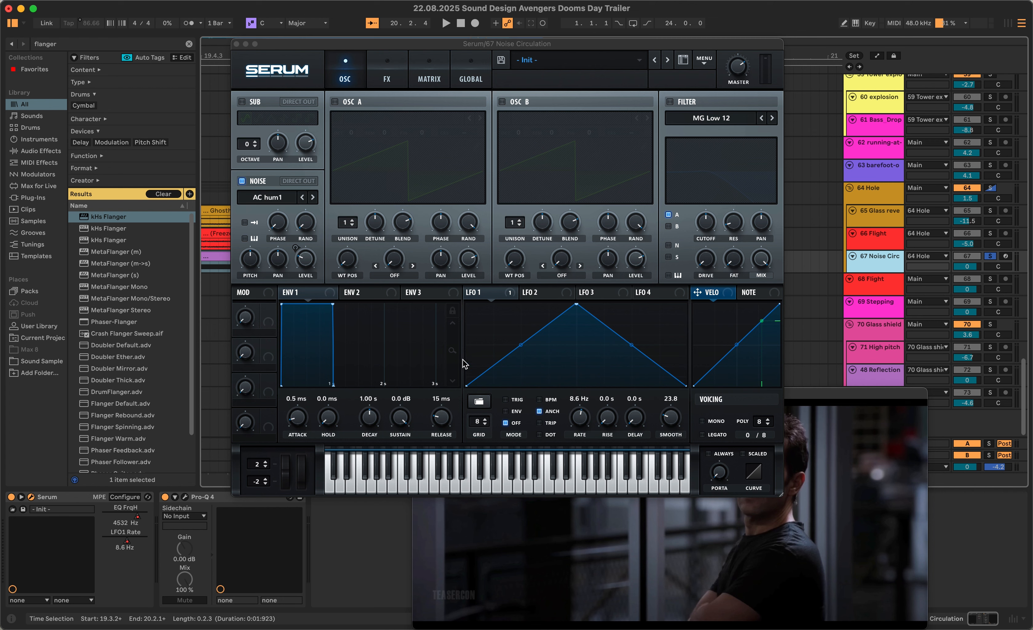
# Bypass all LFO 1 destinations in Serum and play the Noise Circulation clip without the modulation
pyautogui.rightClick(485, 298)
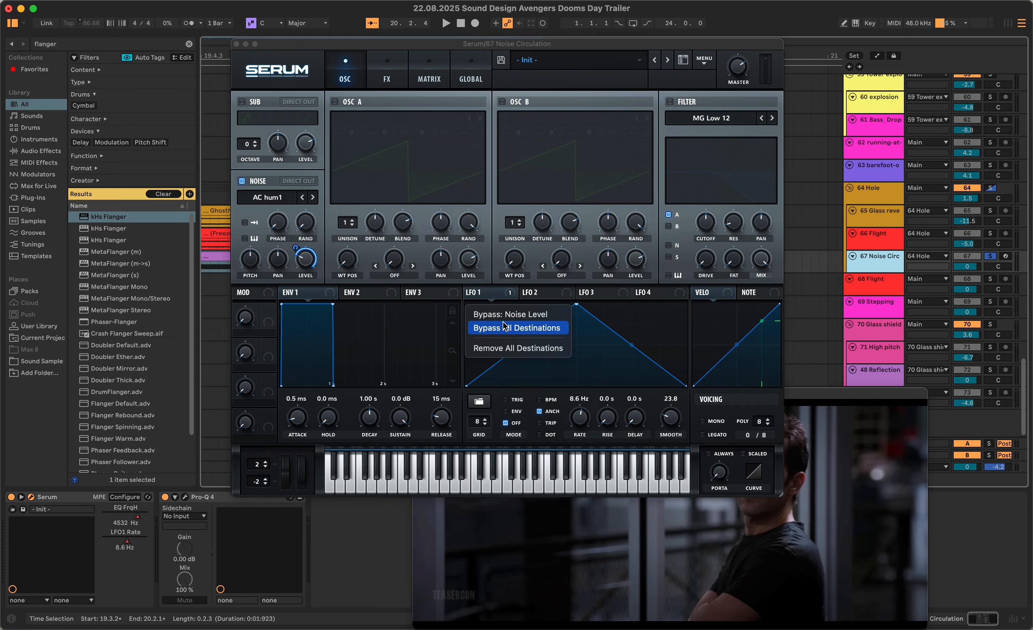
pyautogui.click(544, 328)
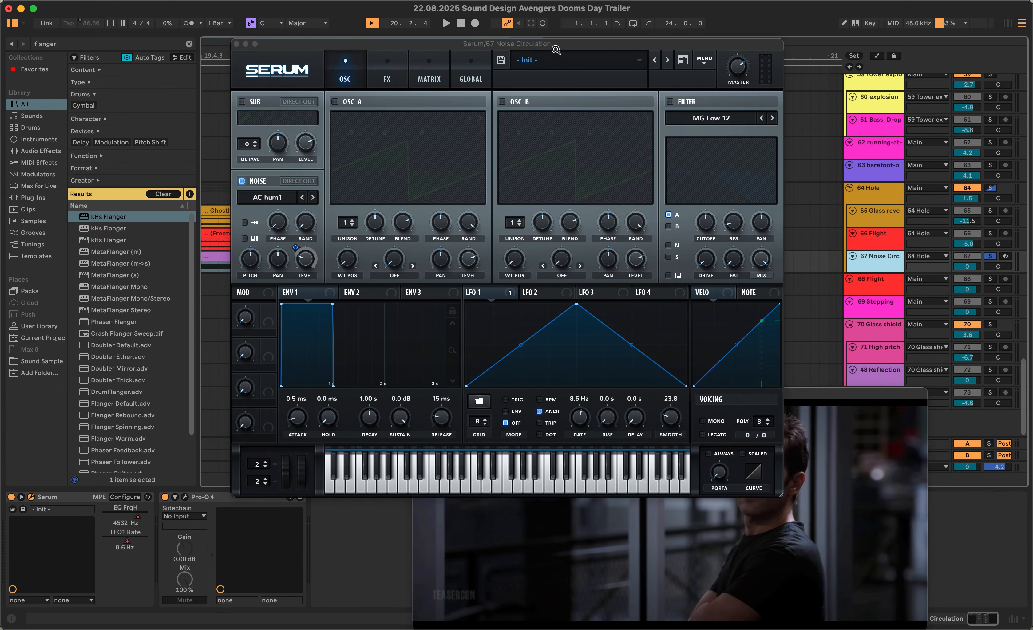
pyautogui.moveTo(553, 45); pyautogui.dragTo(700, 49)
pyautogui.press('space')
pyautogui.press('space')
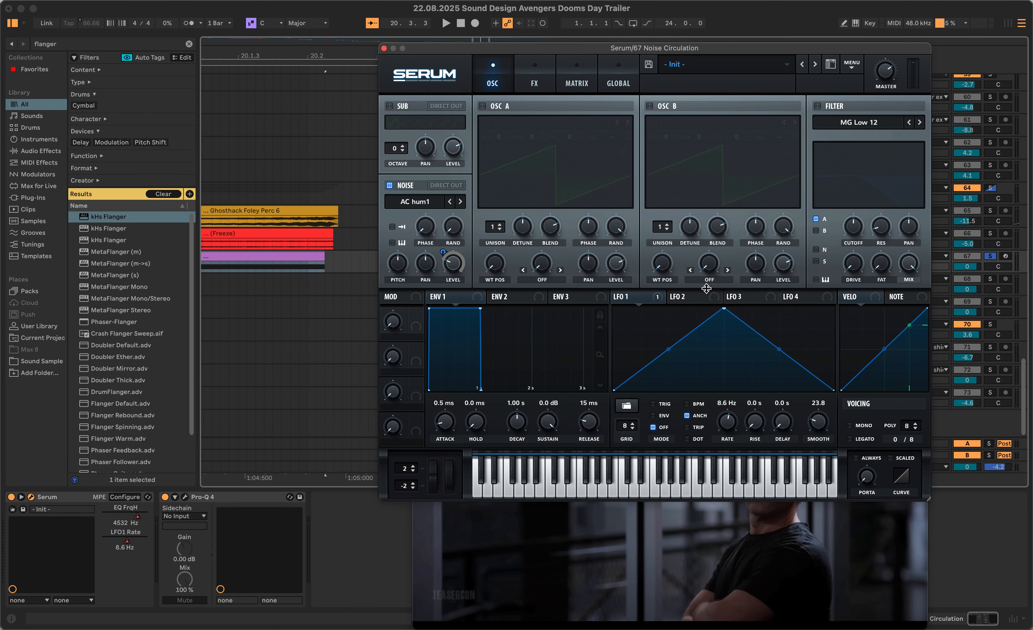
# Re-enable all LFO 1 destinations in Serum, replay the Noise Circulation clip and close the synth
pyautogui.rightClick(657, 297)
pyautogui.click(664, 330)
pyautogui.press('space')
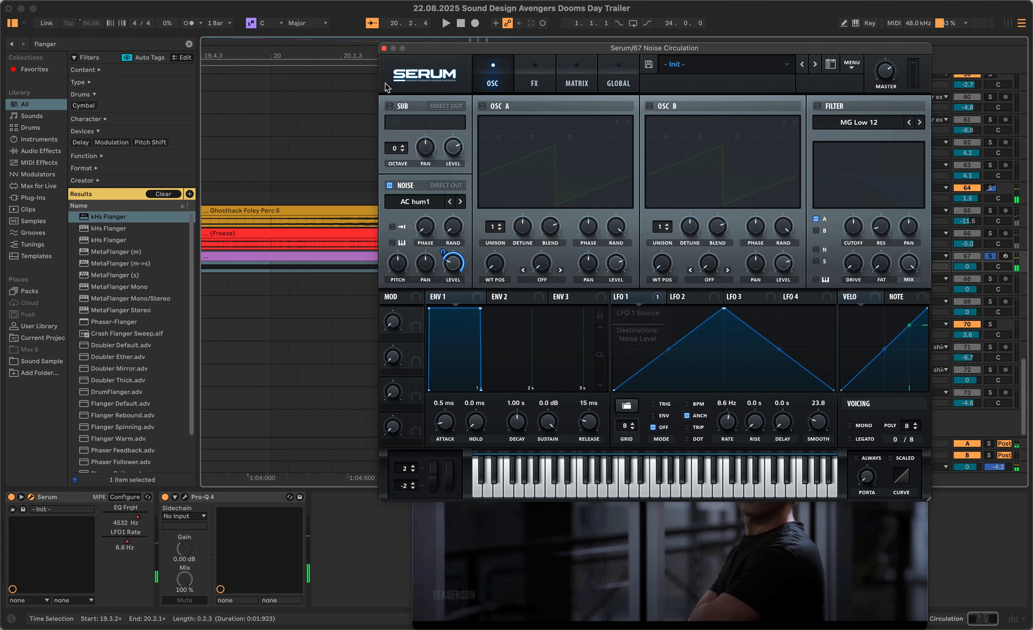
pyautogui.click(384, 48)
pyautogui.hscroll(-5, 508, 243)
pyautogui.hscroll(2, 544, 267)
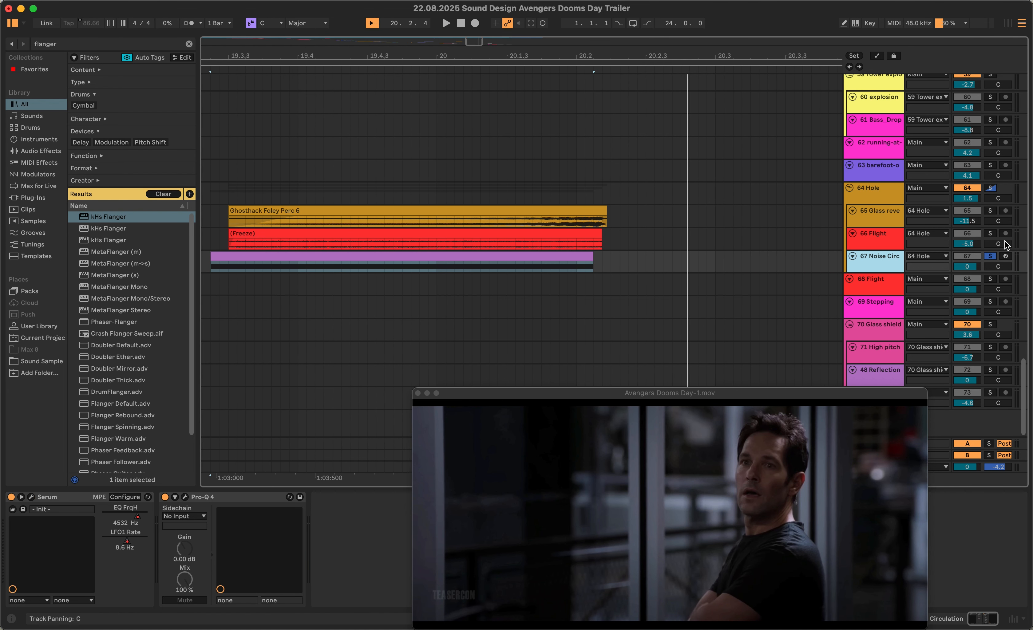
# Examine the Pro-Q 4 curve on the Noise Circulation track and audition the clip while toggling the equalizer
pyautogui.press('super+alt+p')
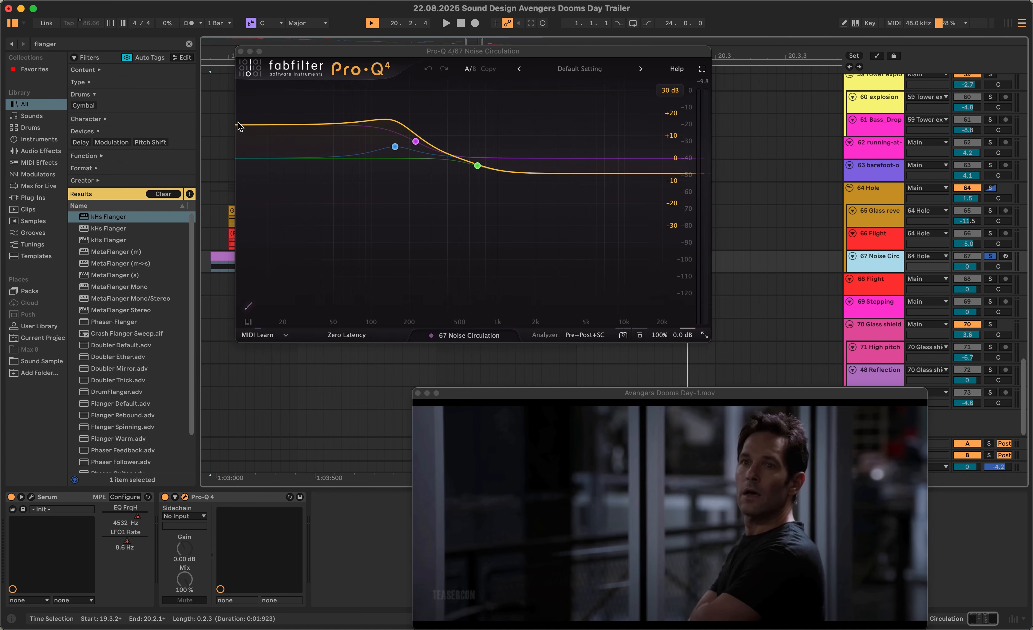
pyautogui.click(240, 51)
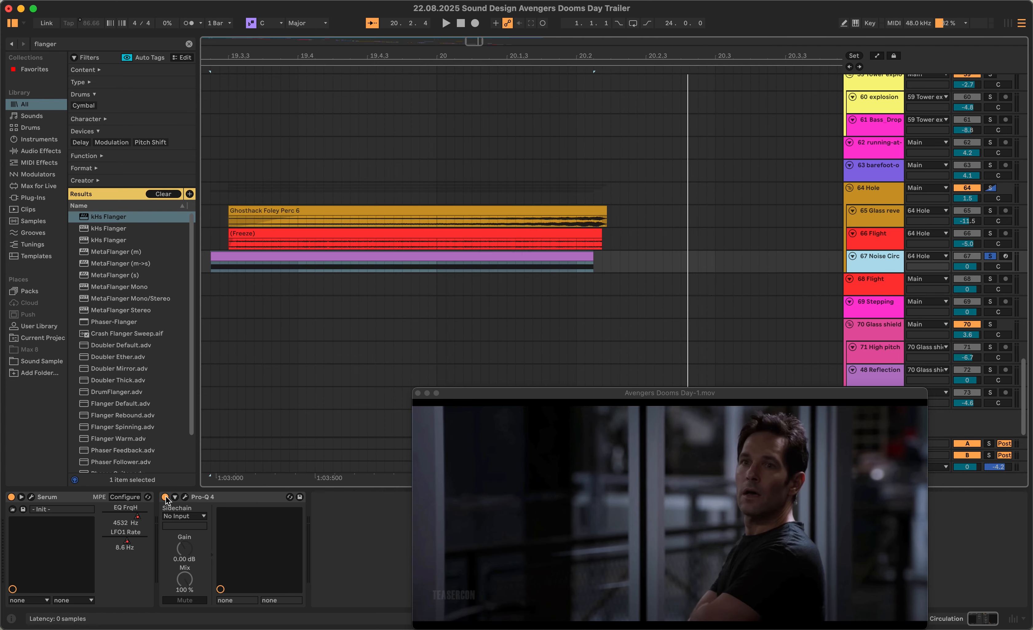
pyautogui.click(165, 497)
pyautogui.press('space')
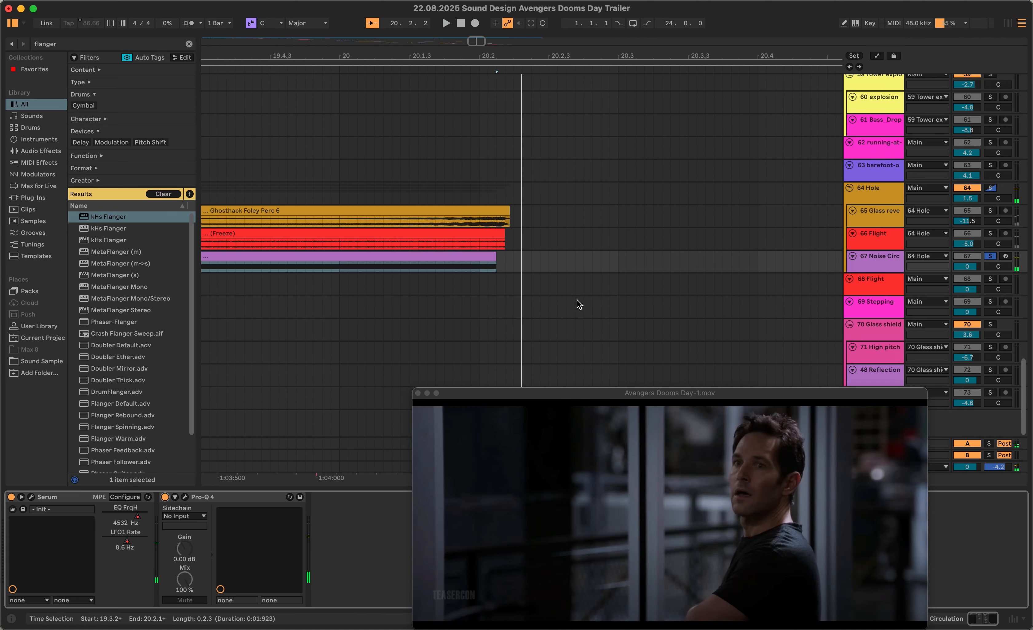
pyautogui.click(185, 499)
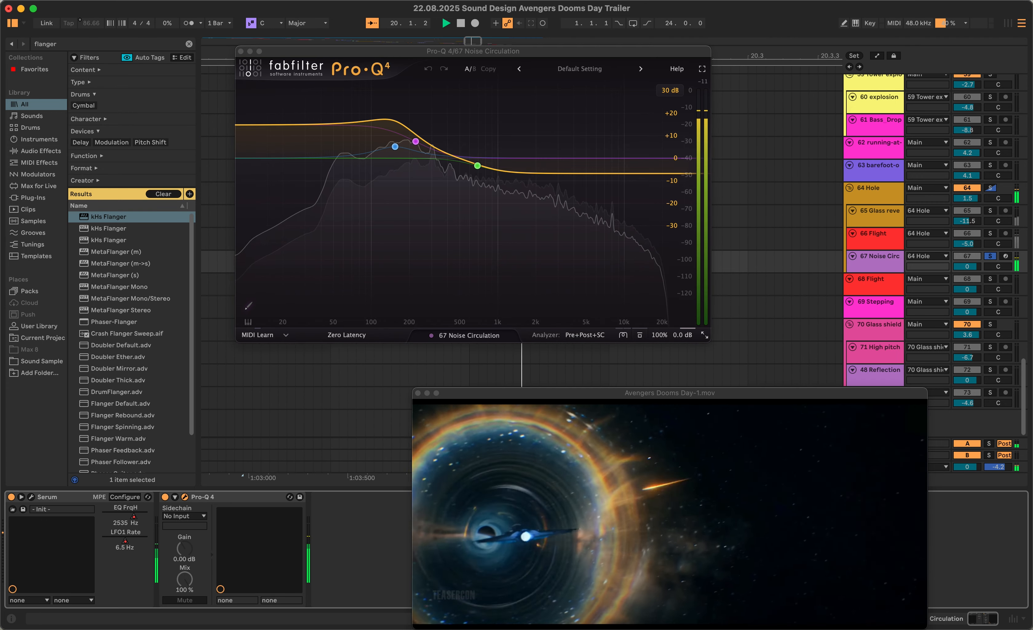
pyautogui.press('space')
pyautogui.click(242, 51)
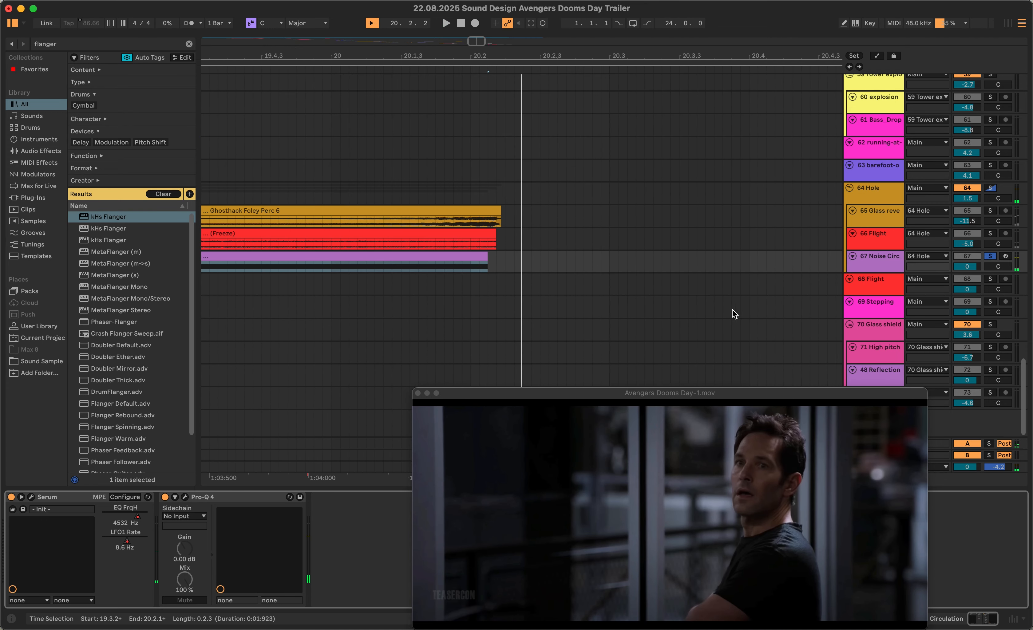
# Solo the Stepping track and play its running clip from just before the explosion, at 21.1.2
pyautogui.hscroll(10, 691, 297)
pyautogui.click(470, 106)
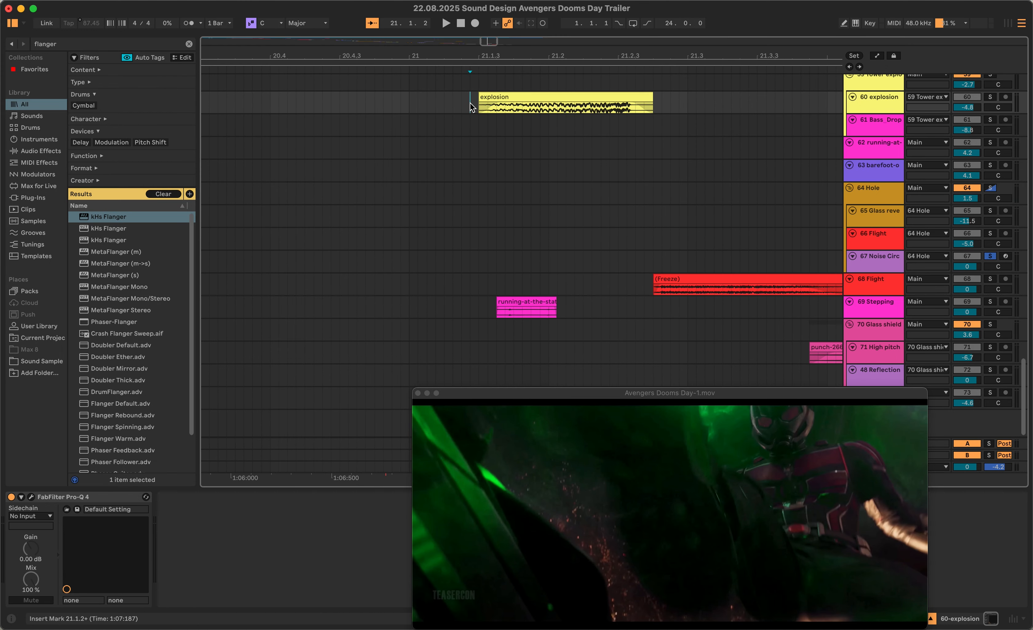
pyautogui.click(913, 289)
pyautogui.click(888, 311)
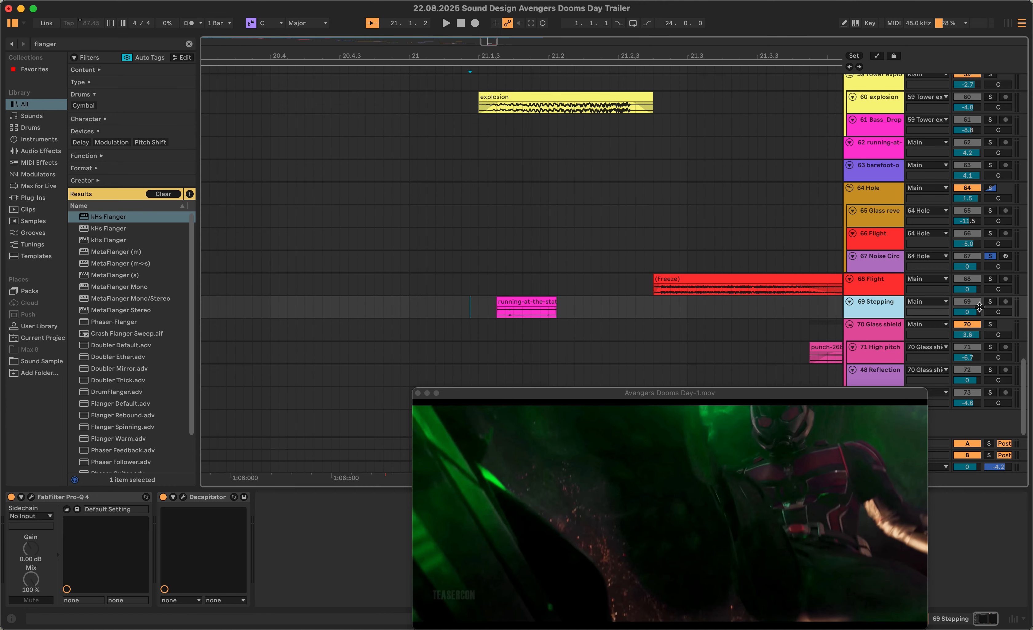
pyautogui.click(990, 304)
pyautogui.press('space')
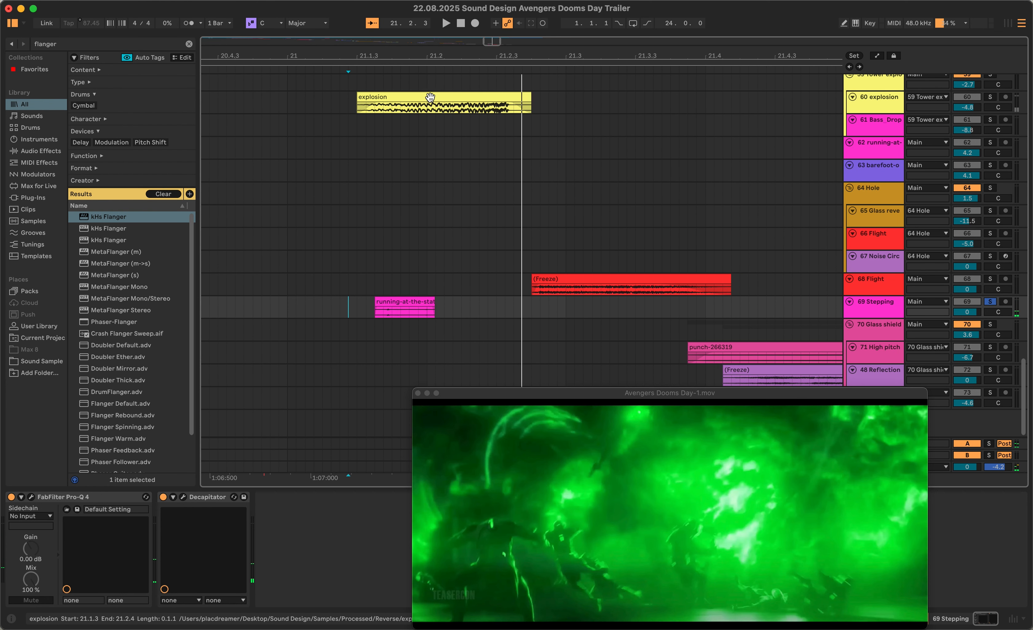
pyautogui.press('space')
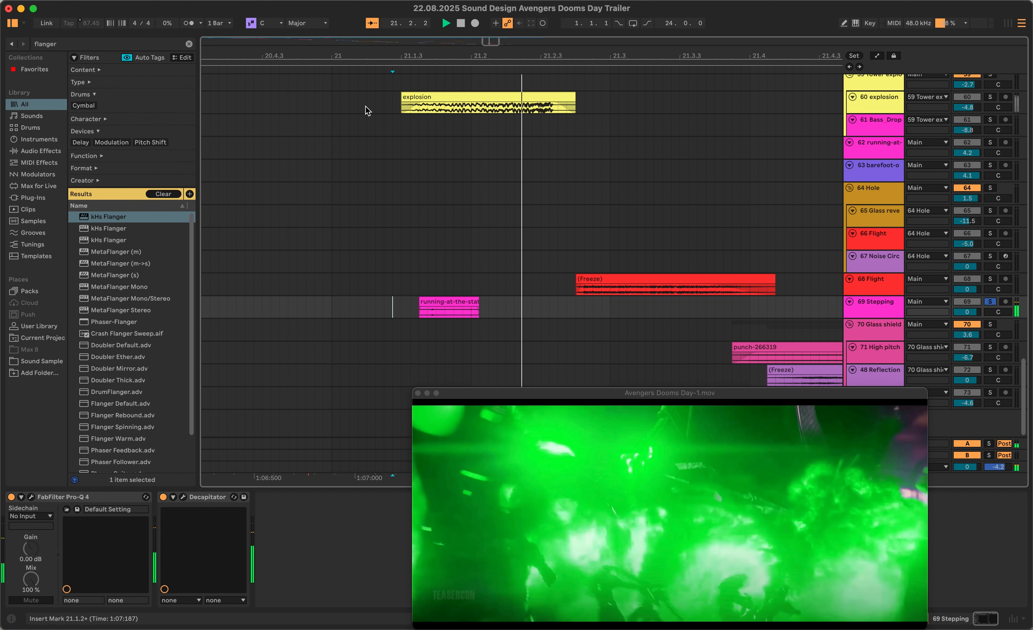
pyautogui.press('space')
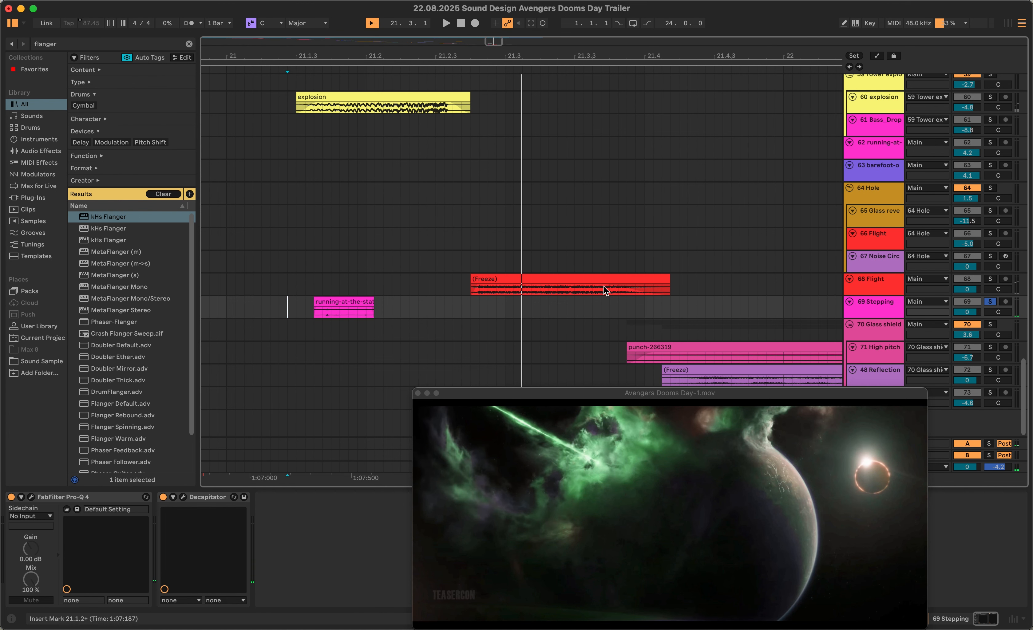
# Solo the Flight track below the Hole group and play its Freeze clip from 21.2.4
pyautogui.click(465, 295)
pyautogui.click(554, 285)
pyautogui.press('space')
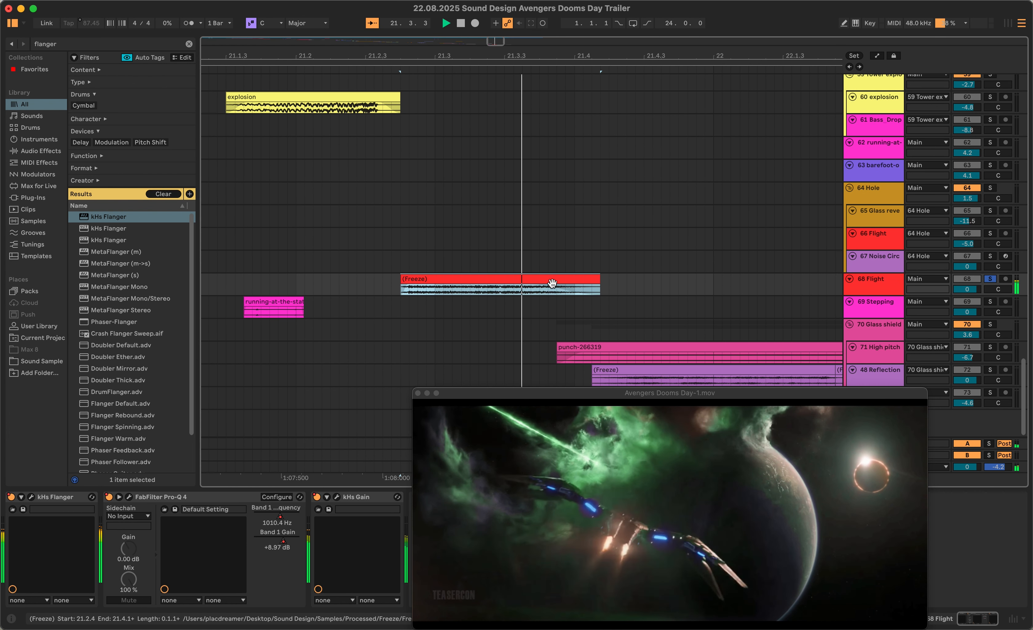
pyautogui.press('space')
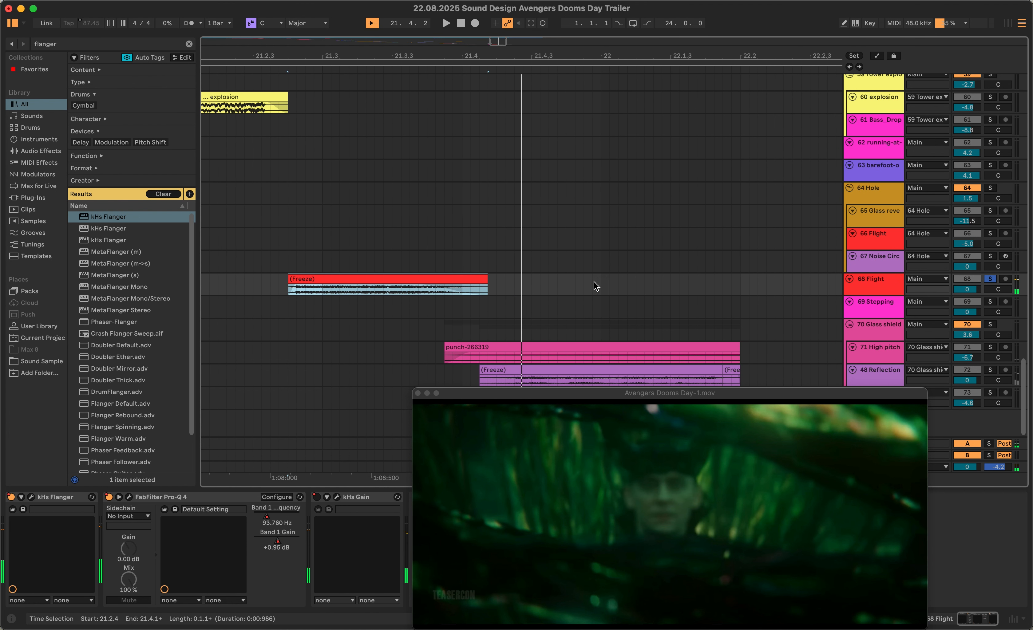
pyautogui.press('space')
pyautogui.press('space')
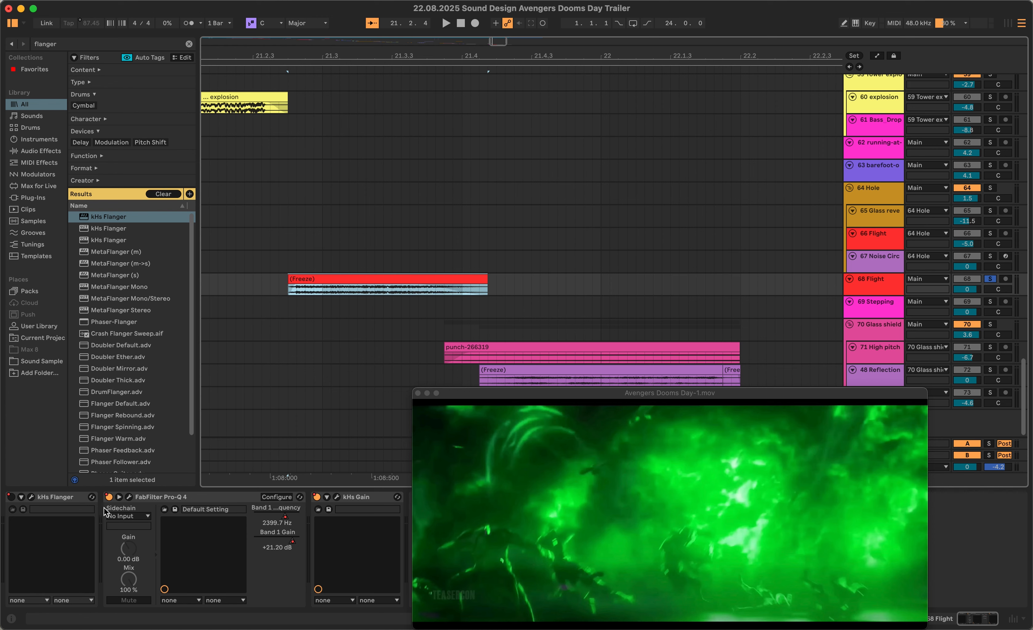
# Solo the Glass shield group and play it from the start of the punch-266319 clip at 21.3.4
pyautogui.click(459, 350)
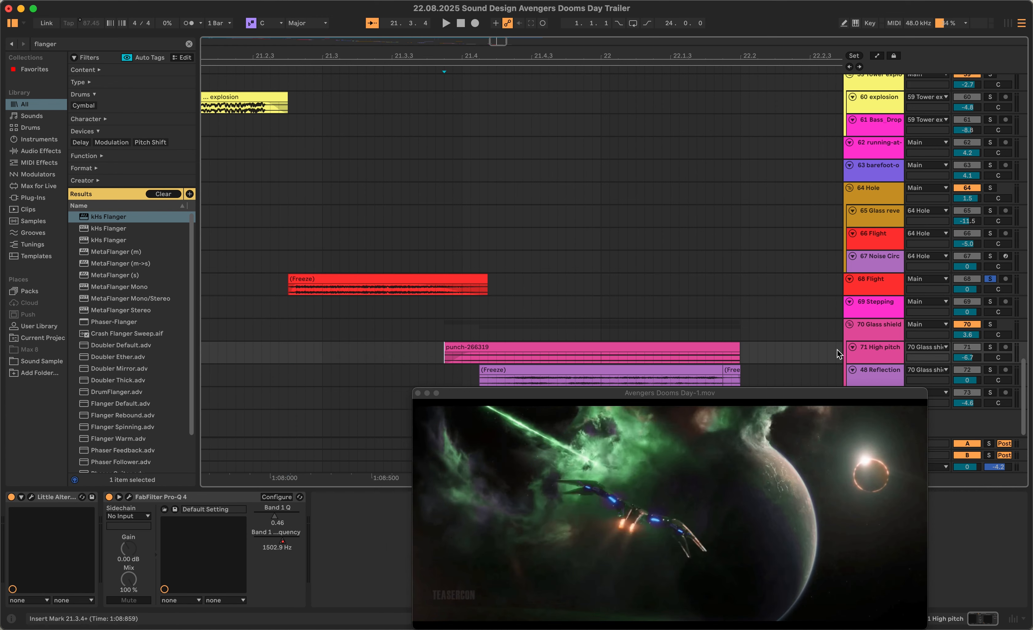
pyautogui.click(871, 331)
pyautogui.press('s')
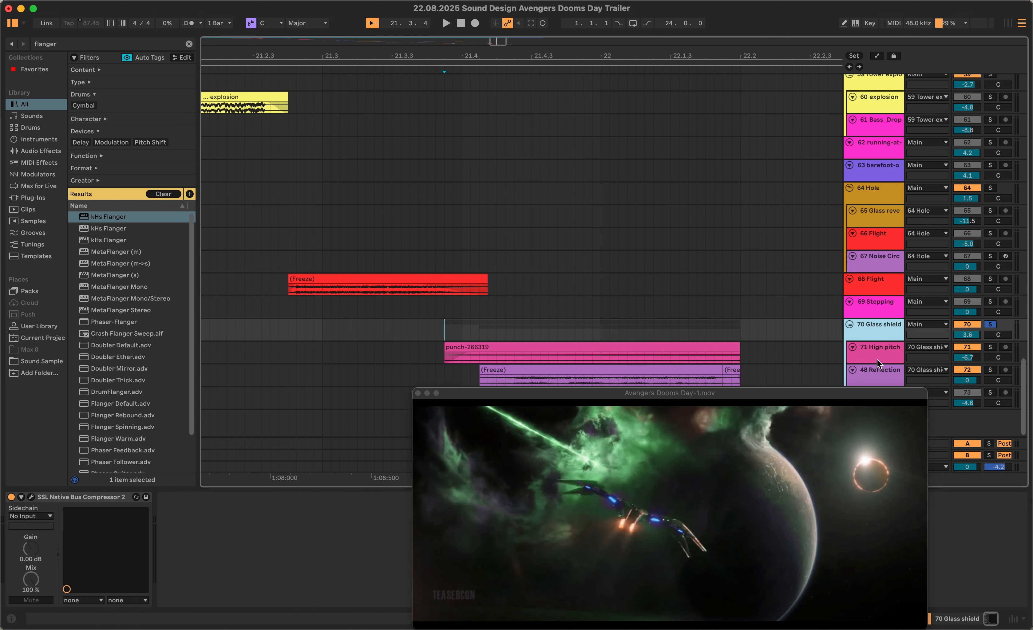
pyautogui.press('space')
# Solo the High pitch track inside the Glass shield group and inspect its Little AlterBoy pitch and formant settings
pyautogui.click(879, 361)
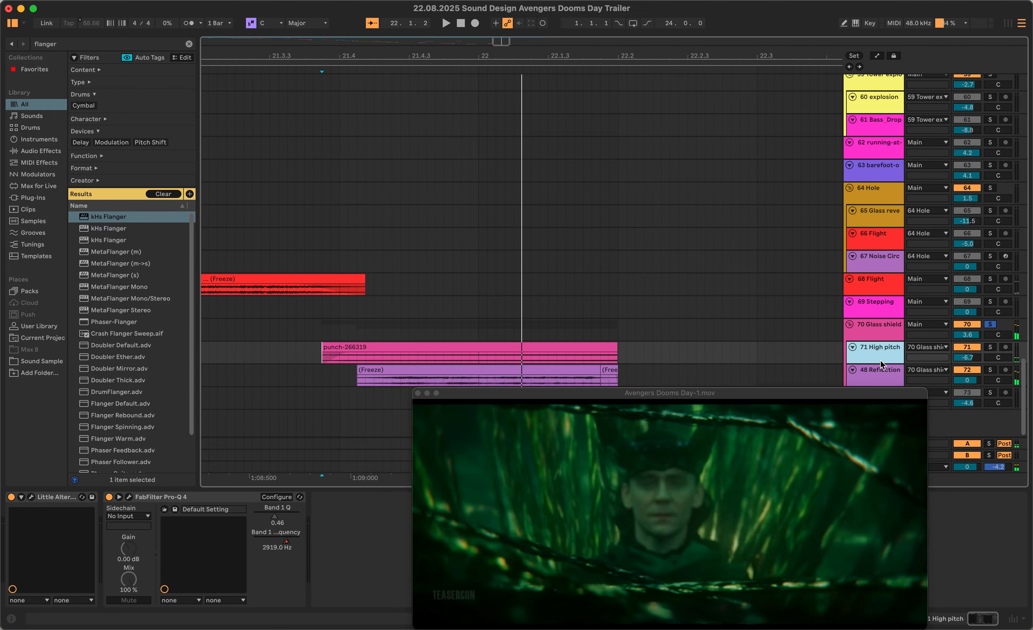
pyautogui.click(991, 348)
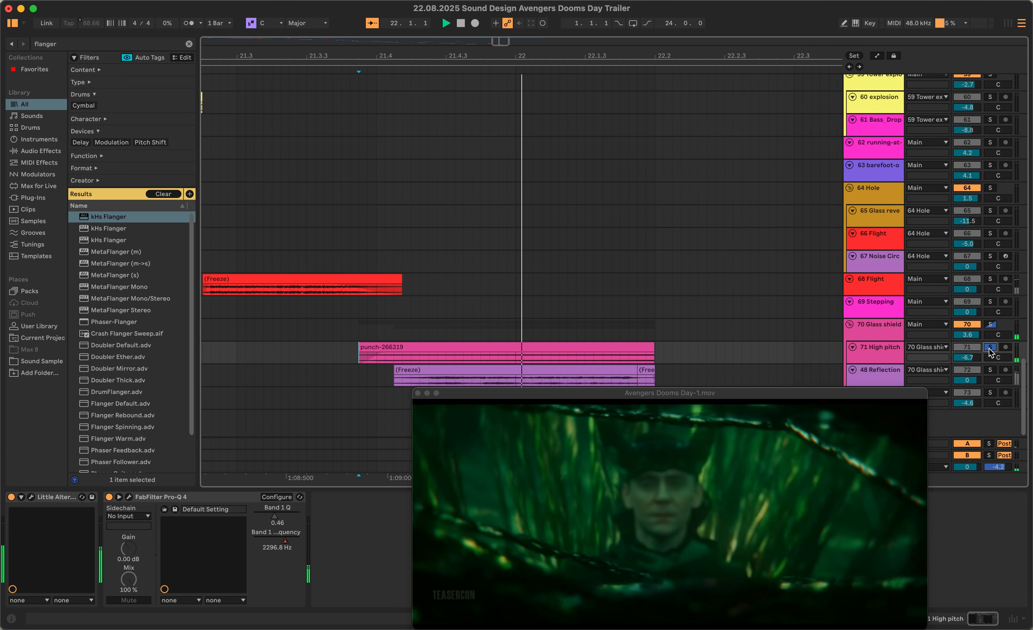
pyautogui.click(42, 499)
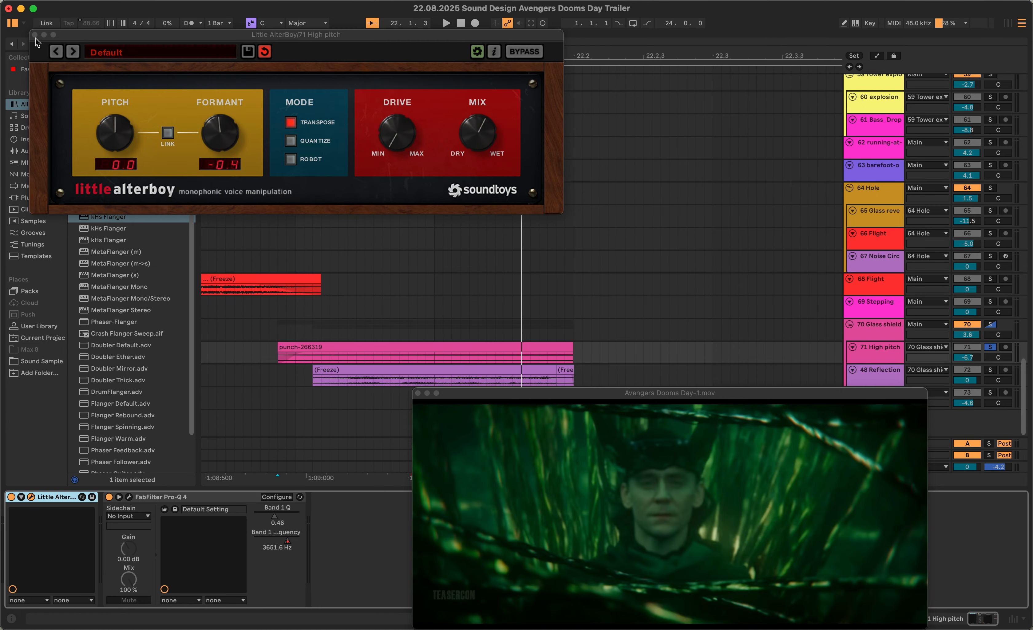
pyautogui.click(35, 35)
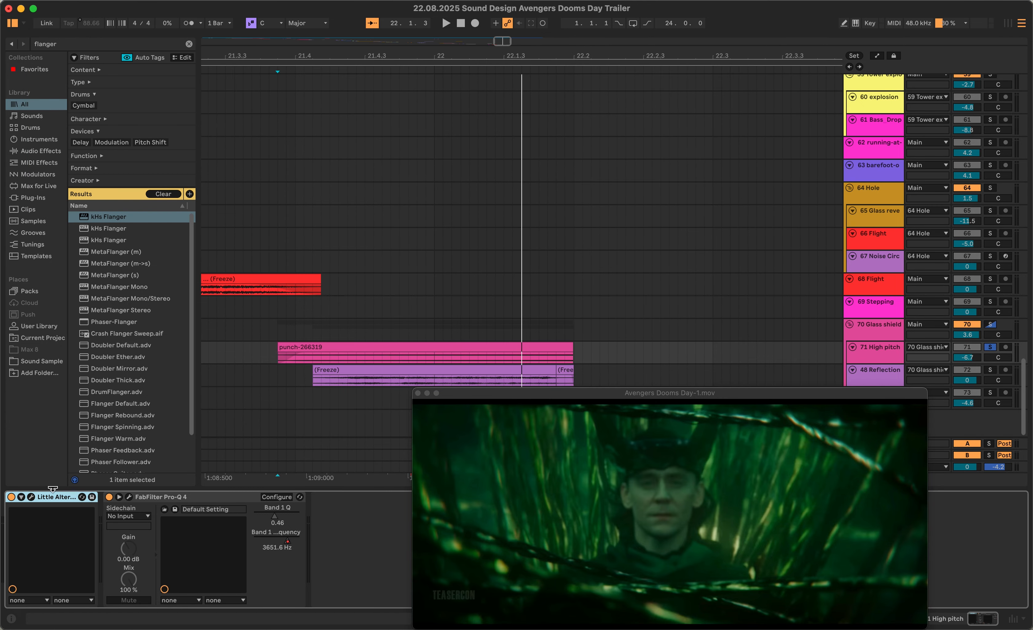
# Audition the High pitch track's punch clip with Little AlterBoy bypassed and re-enabled
pyautogui.click(11, 498)
pyautogui.click(12, 498)
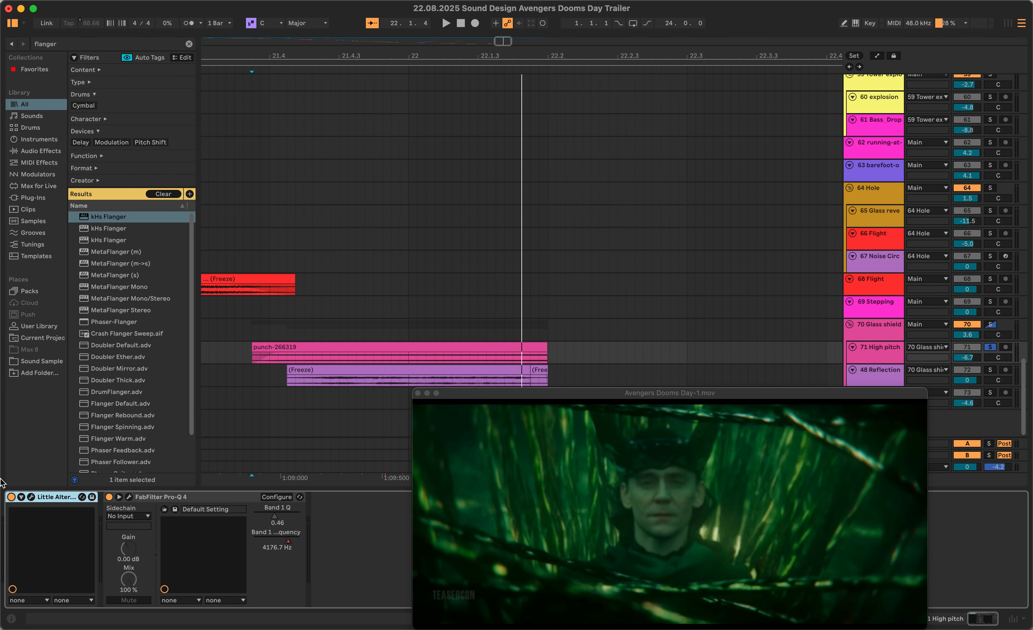
pyautogui.click(12, 497)
pyautogui.press('space')
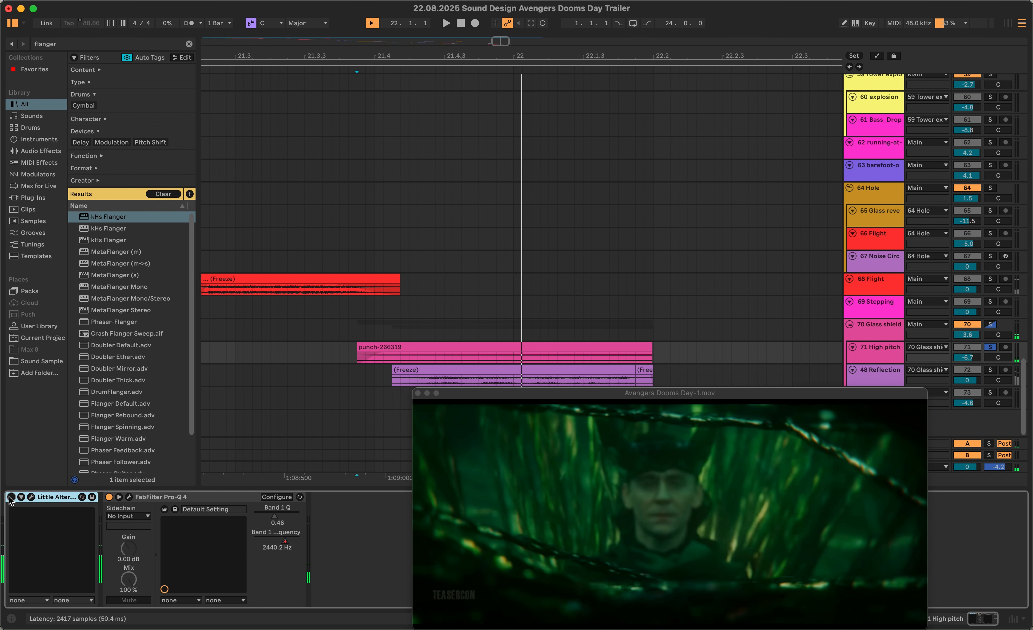
pyautogui.click(11, 497)
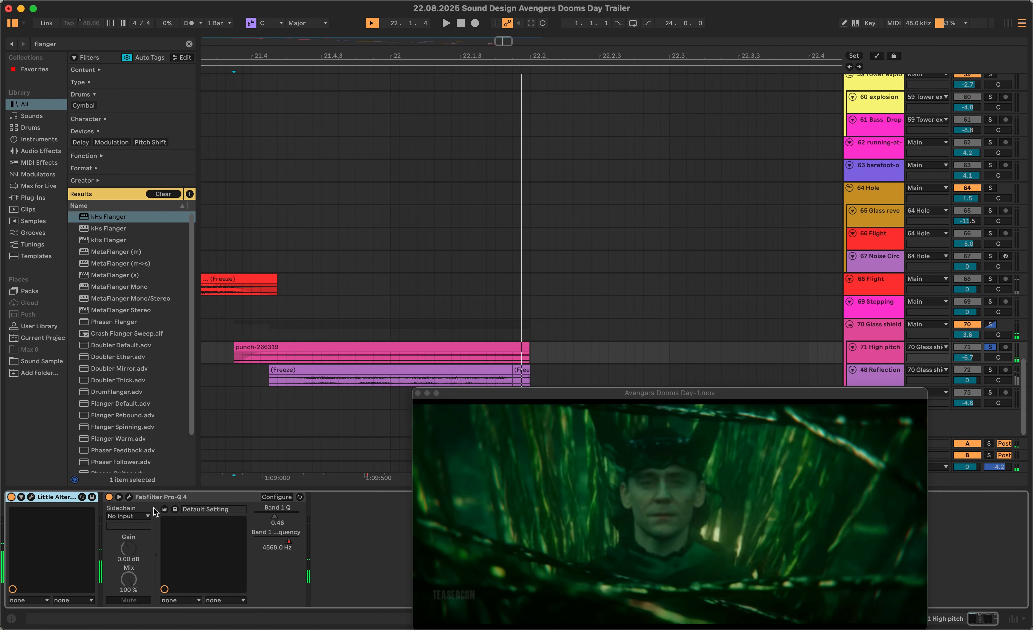
# Examine the Pro-Q 4 curve on the High pitch track and audition the clip with the equalizer off and on
pyautogui.click(129, 499)
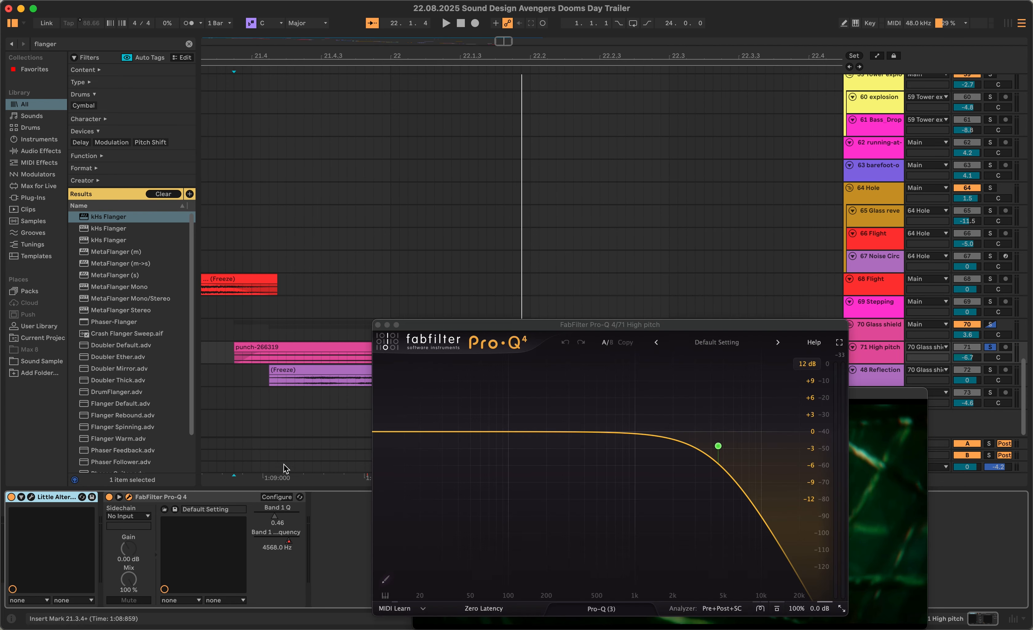
pyautogui.click(378, 325)
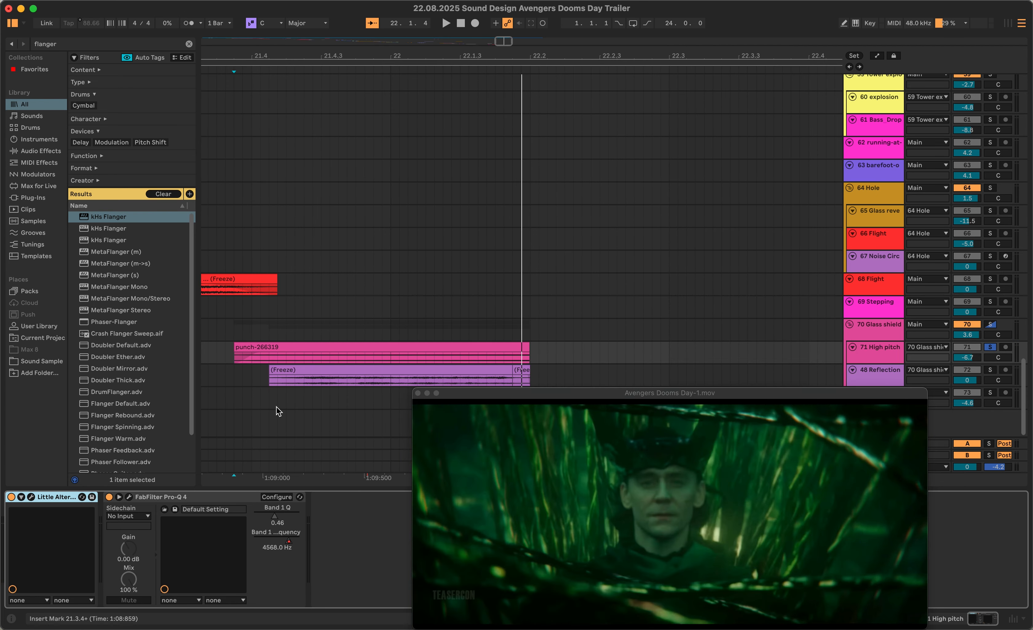
pyautogui.click(108, 497)
pyautogui.press('space')
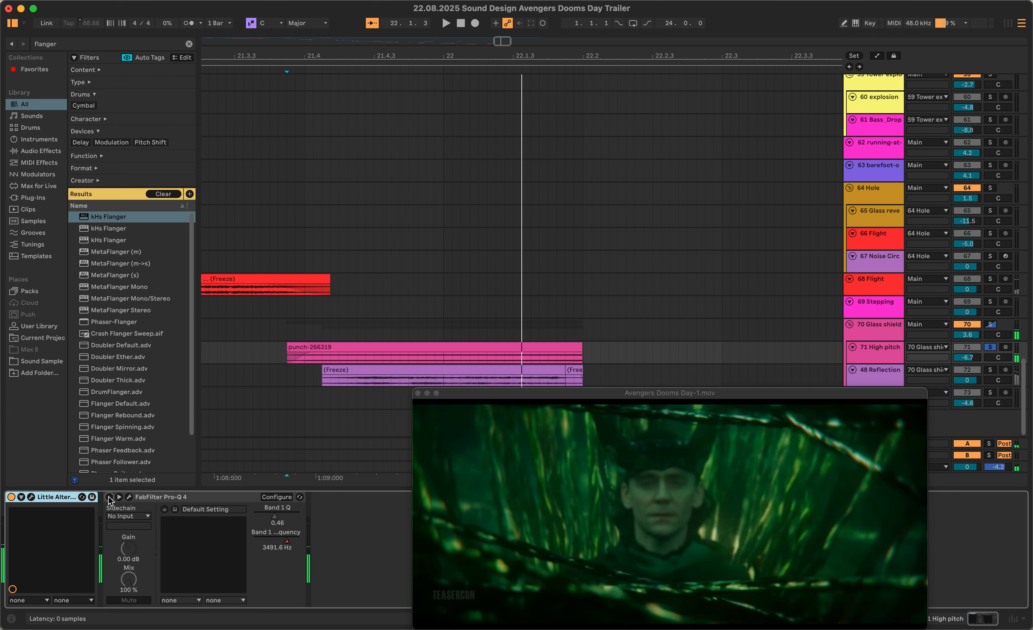
pyautogui.click(109, 497)
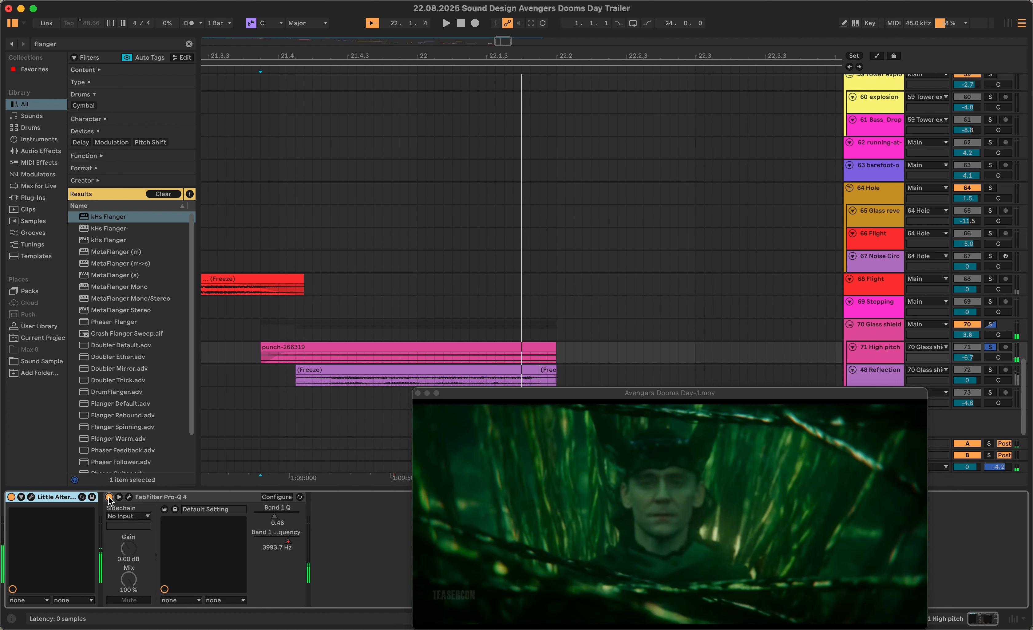
# Solo the 48 Reflection track and play it while watching its Pro-Q 4 curve
pyautogui.click(889, 379)
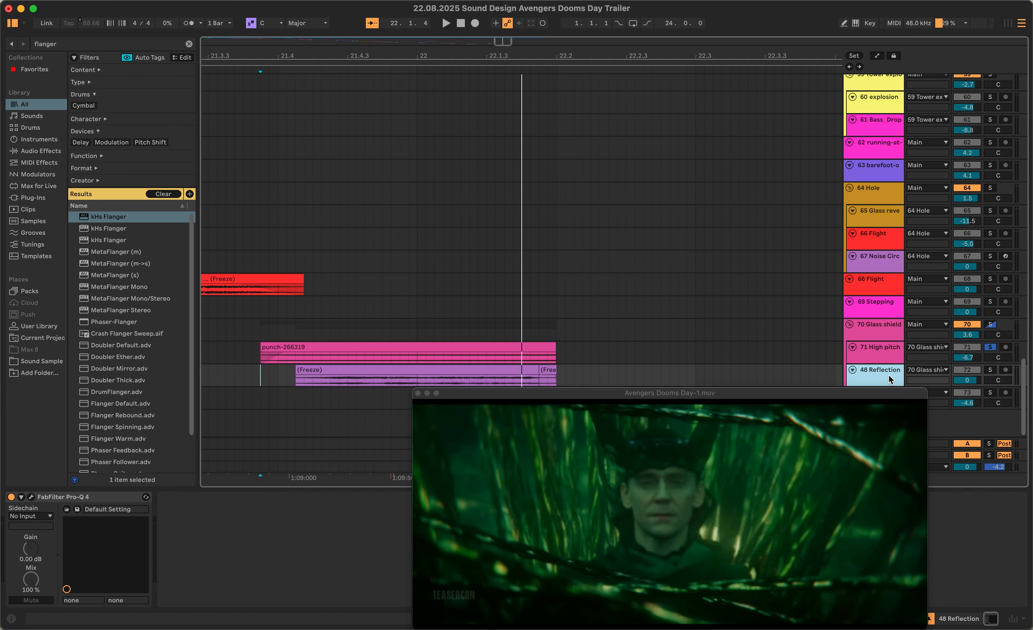
pyautogui.click(32, 498)
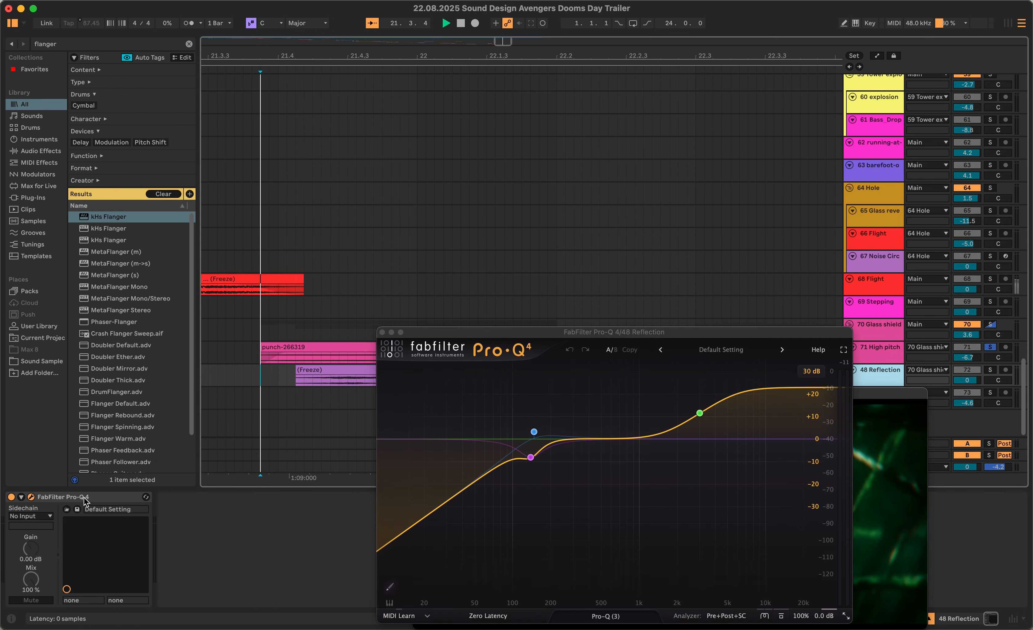
pyautogui.click(990, 371)
pyautogui.press('space')
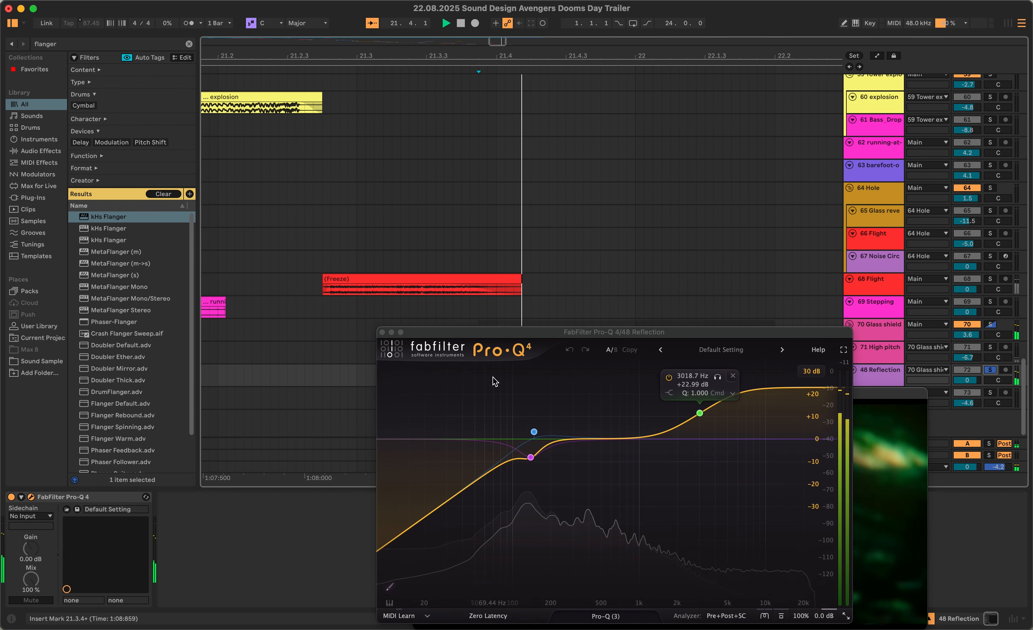
pyautogui.click(382, 332)
# Reveal the 48 Reflection Freeze clip's source file in Finder, preview its audio and return to Ableton Live
pyautogui.hscroll(-5, 462, 365)
pyautogui.click(453, 371)
pyautogui.rightClick(452, 370)
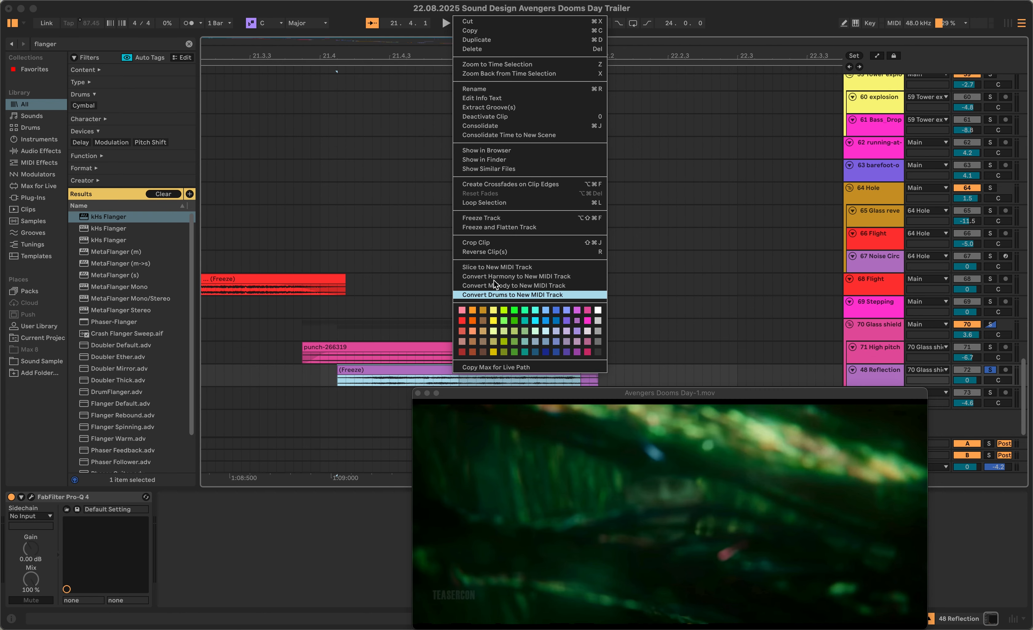
pyautogui.click(487, 160)
pyautogui.press('space')
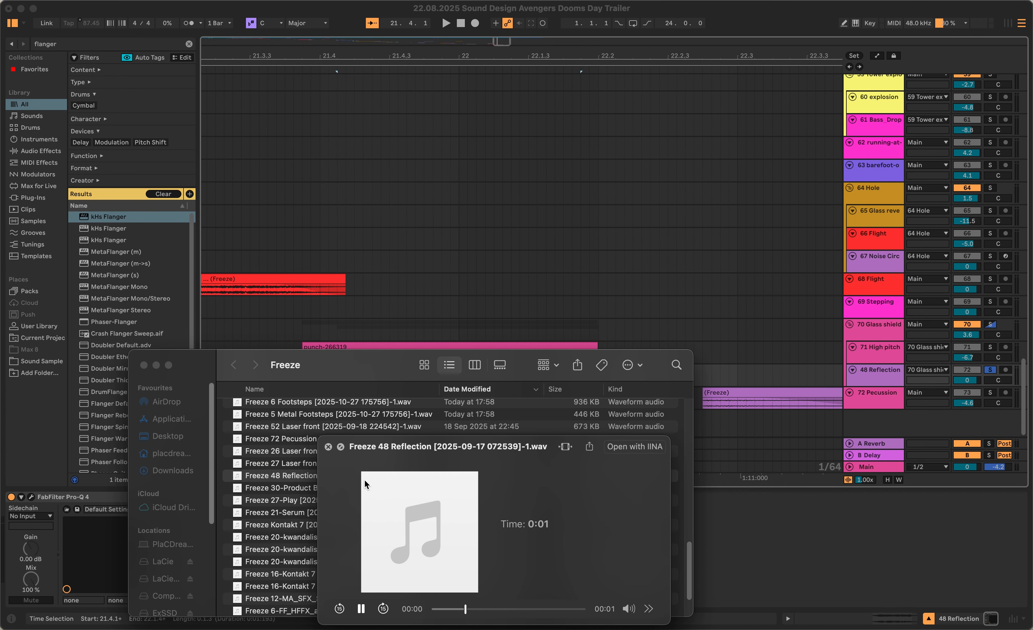
pyautogui.press('space')
pyautogui.press('super+Tab')
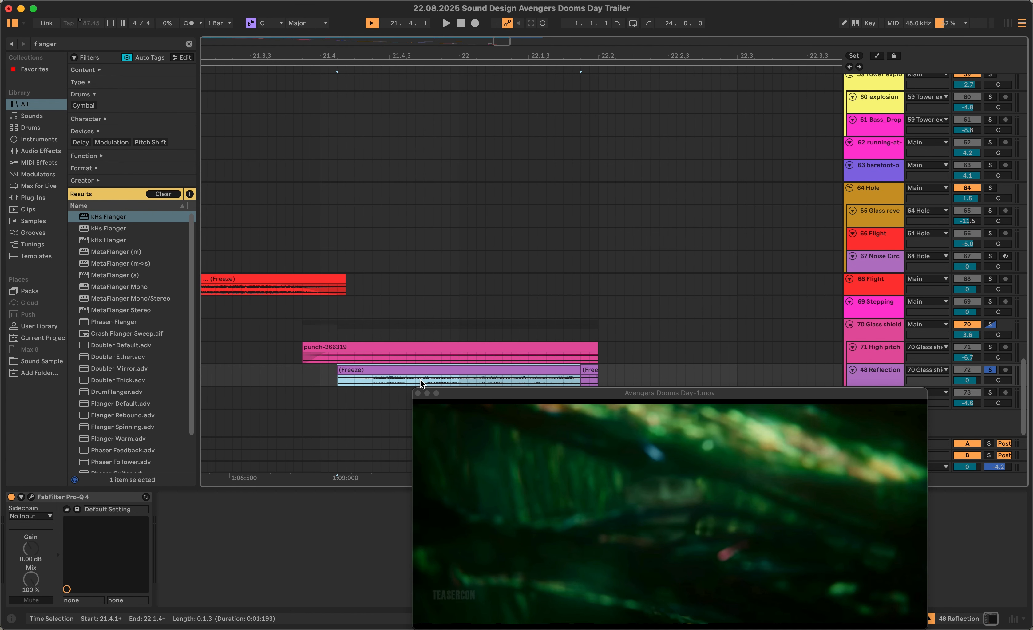
# Reopen the Pro-Q 4 curve on the 48 Reflection track and play the Freeze clip from 21.4.1 through it
pyautogui.click(891, 380)
pyautogui.click(31, 497)
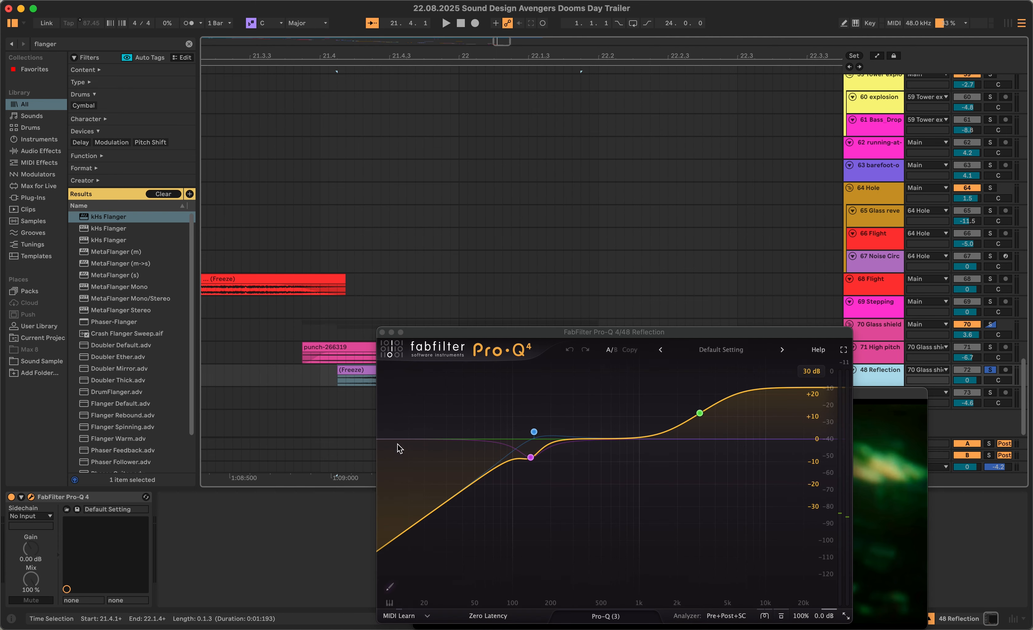
pyautogui.press('space')
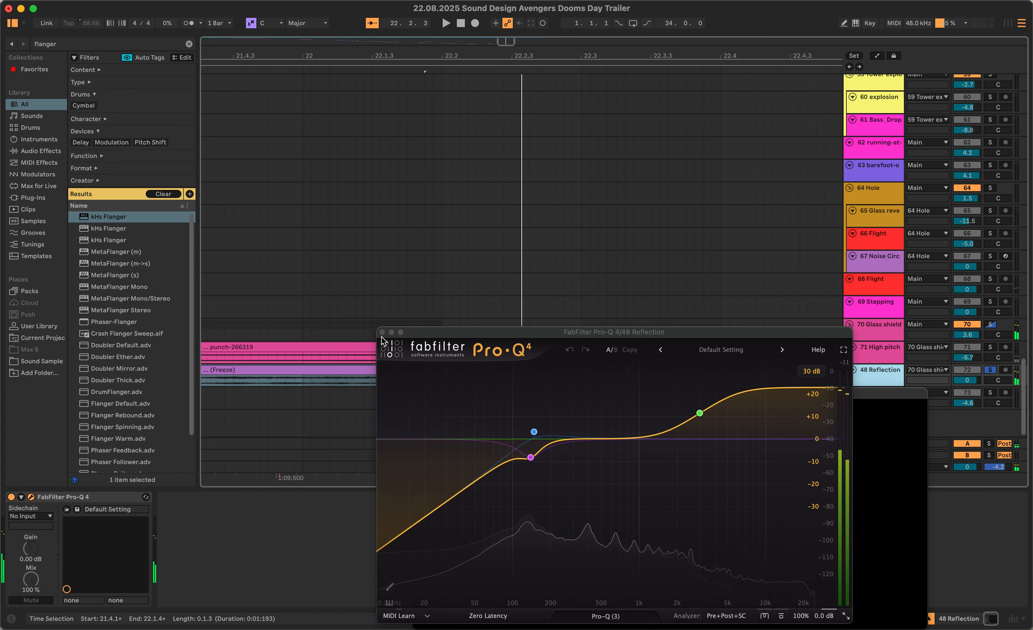
pyautogui.click(382, 333)
pyautogui.hscroll(-5, 490, 374)
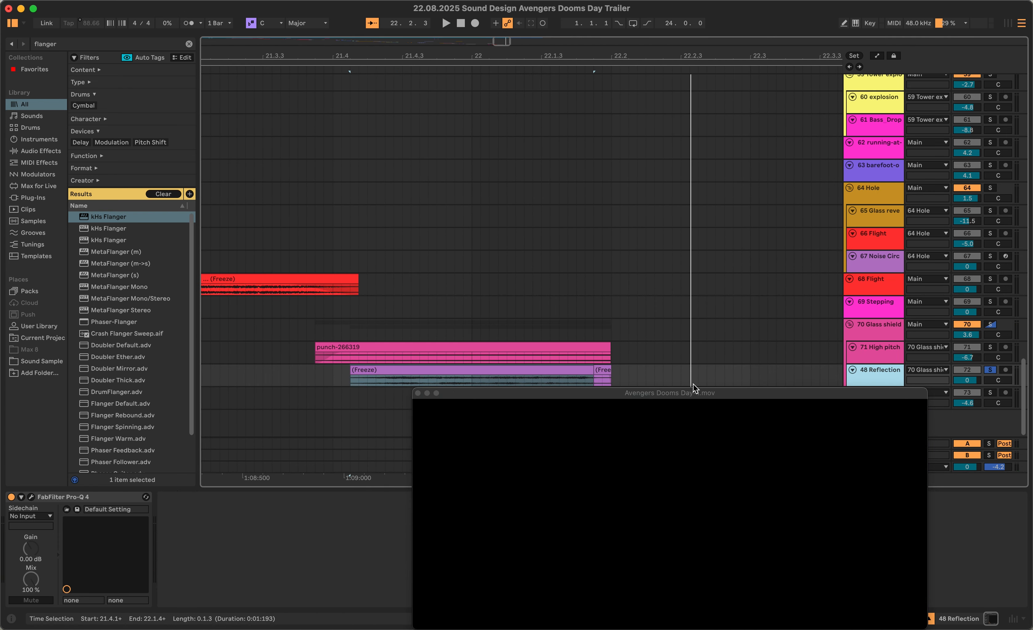
# Move the trailer video clear of the Pecussion clip, solo the Pecussion track and play its Freeze clip from 22.2.4
pyautogui.click(418, 393)
pyautogui.hscroll(5, 698, 414)
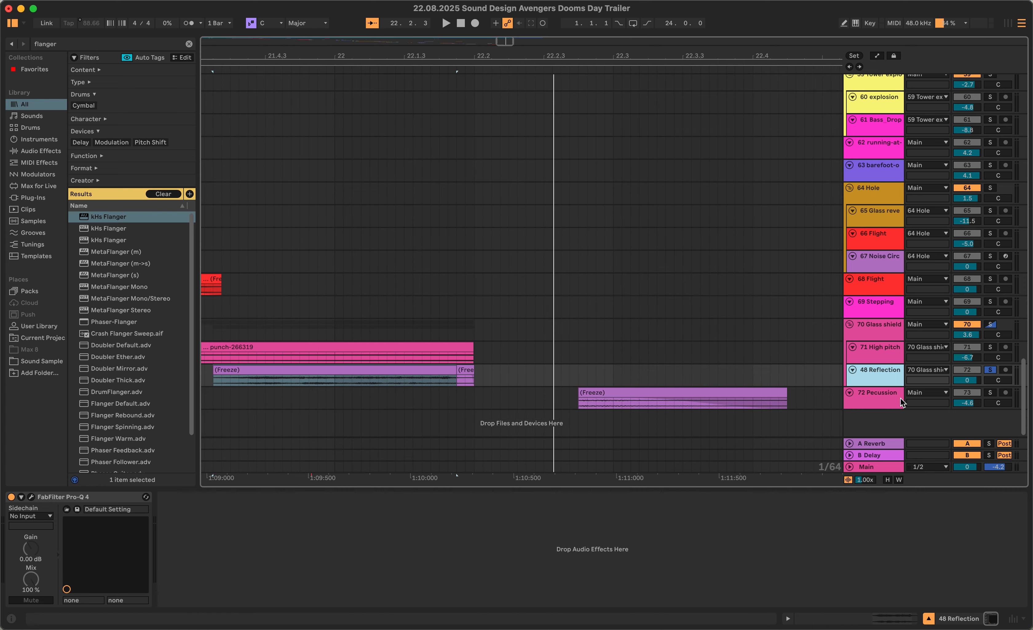
pyautogui.click(900, 401)
pyautogui.click(582, 404)
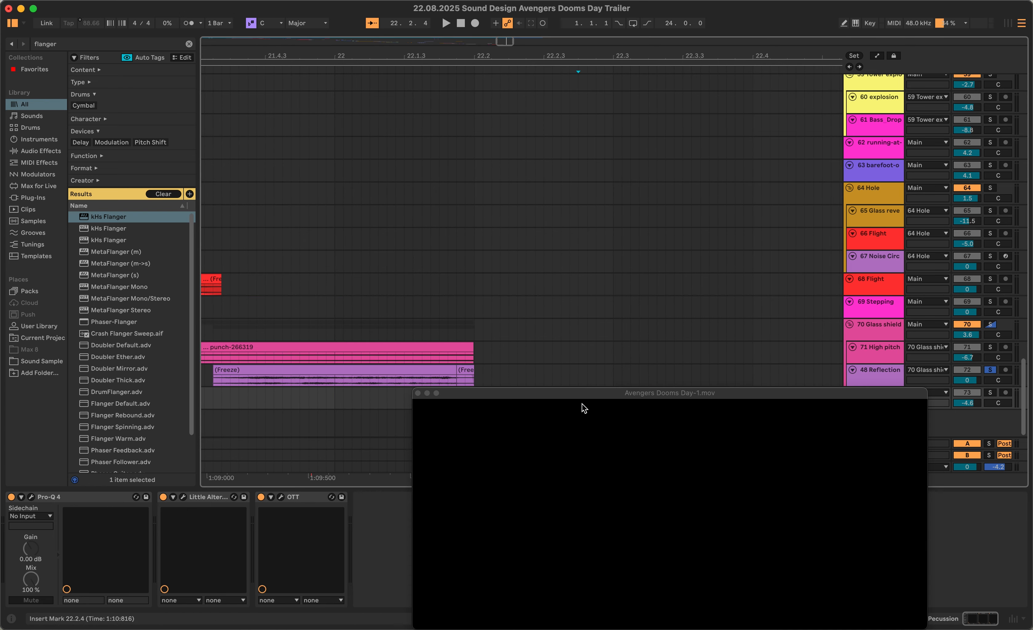
pyautogui.moveTo(581, 408); pyautogui.dragTo(236, 404)
pyautogui.press('space')
pyautogui.moveTo(491, 403); pyautogui.dragTo(867, 388)
pyautogui.press('space')
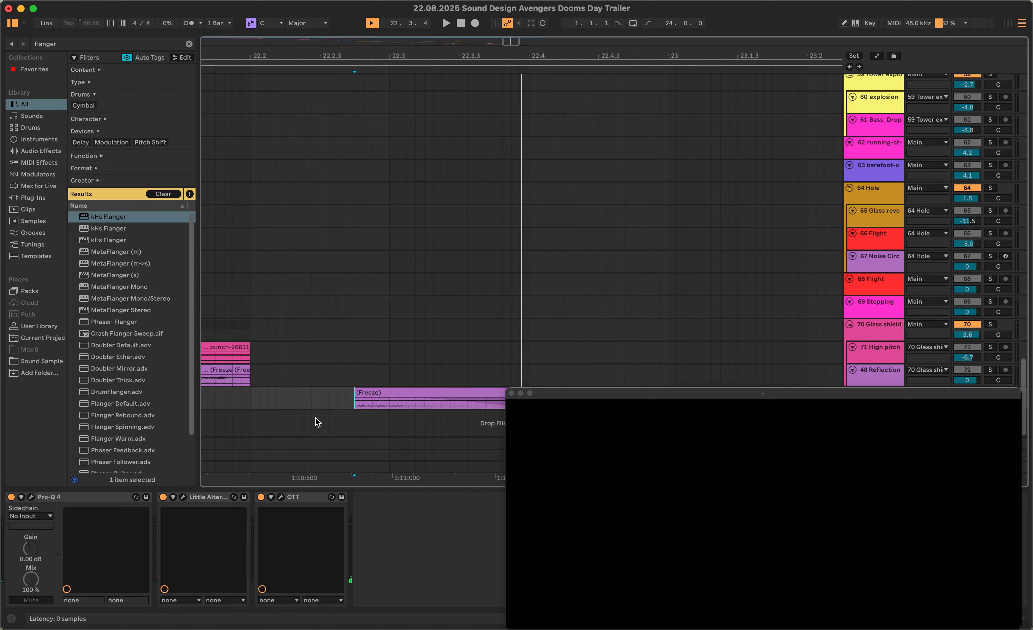
pyautogui.click(393, 314)
# Bypass Pro-Q 4, Little AlterBoy and OTT on the Pecussion track and preview the Freeze clip's source file in Finder
pyautogui.click(11, 497)
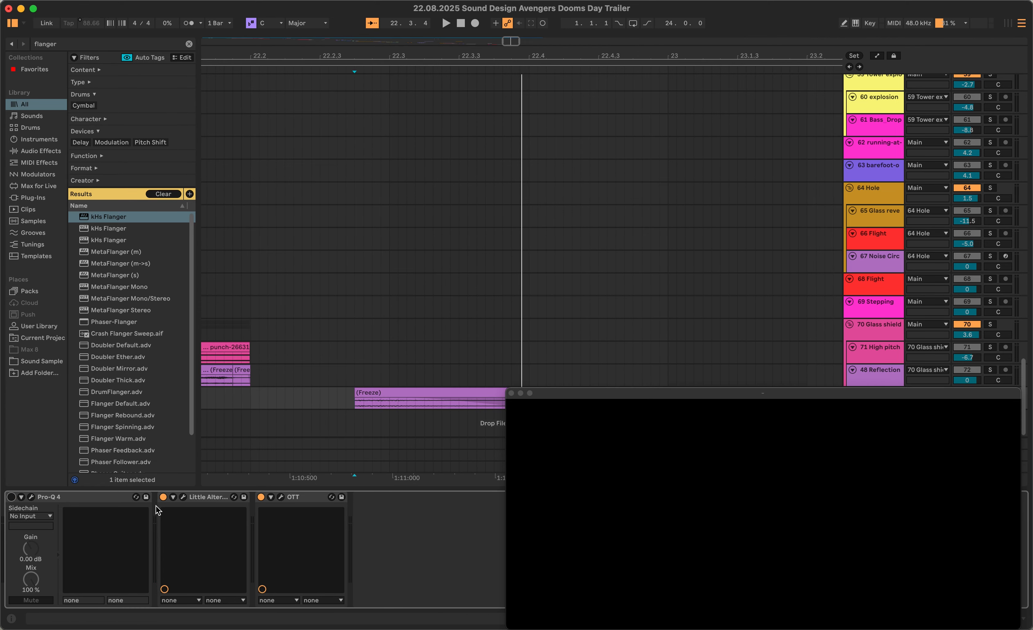
pyautogui.click(163, 497)
pyautogui.click(261, 497)
pyautogui.rightClick(431, 405)
pyautogui.rightClick(414, 394)
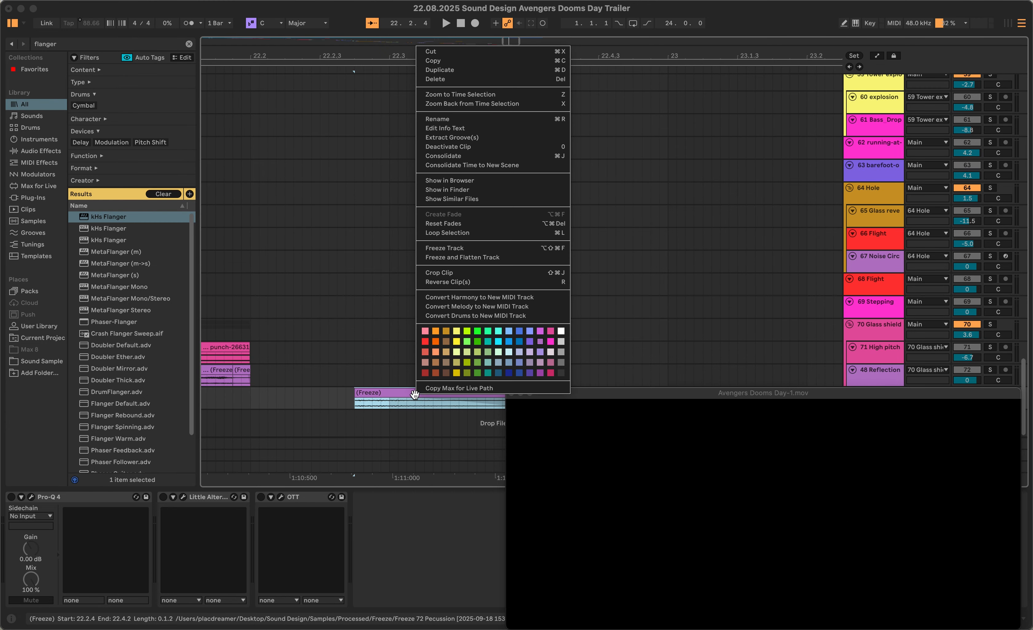
pyautogui.click(495, 195)
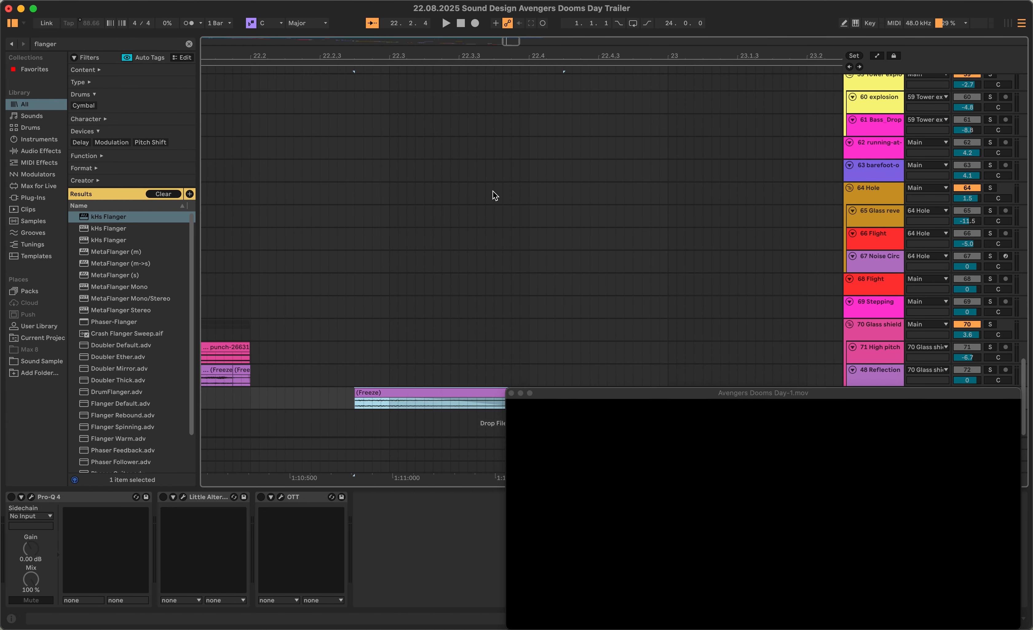
pyautogui.press('space')
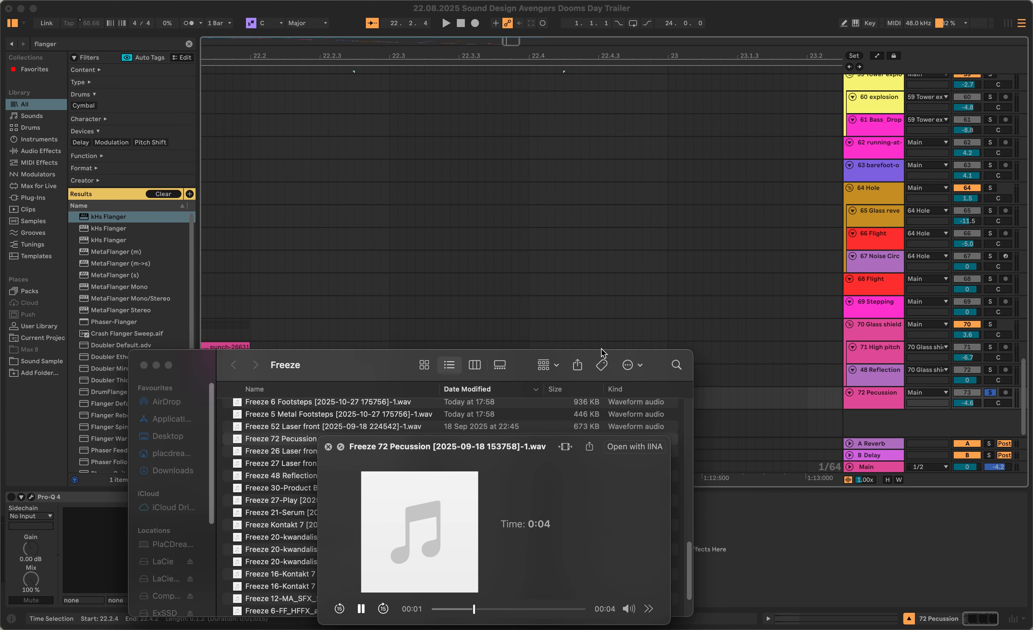
pyautogui.press('space')
pyautogui.click(729, 394)
# Re-enable Pro-Q 4 on the Pecussion track and play the clip while examining the equalizer curve
pyautogui.click(11, 497)
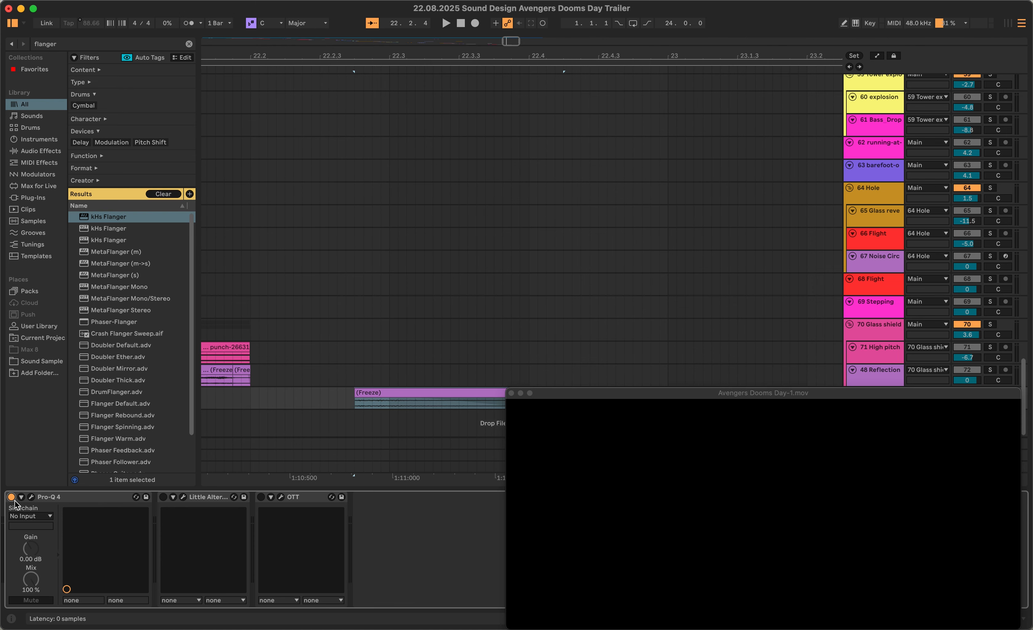
pyautogui.click(31, 497)
pyautogui.press('space')
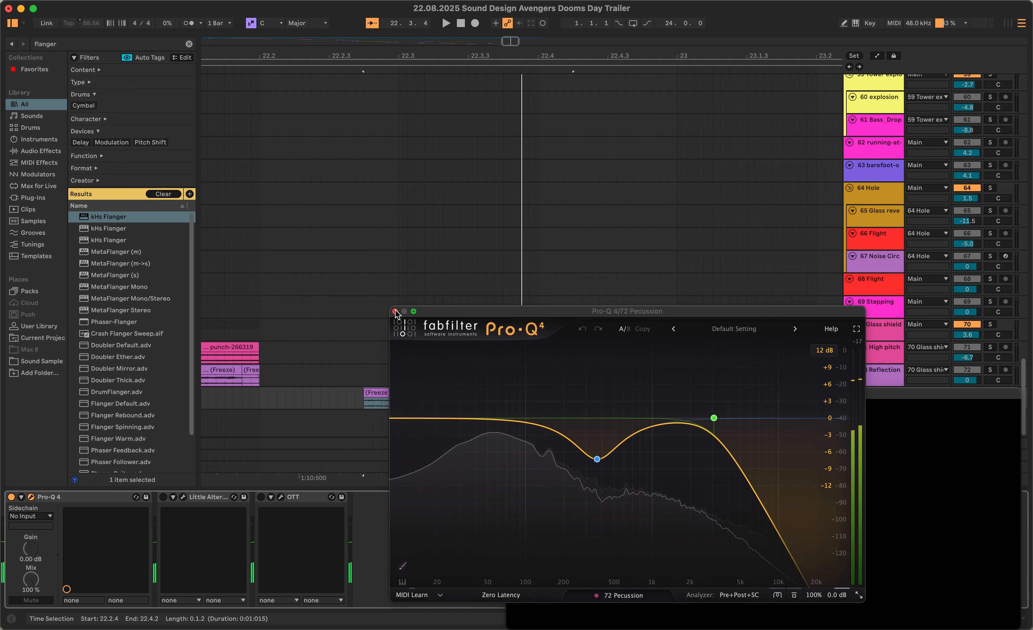
pyautogui.click(31, 497)
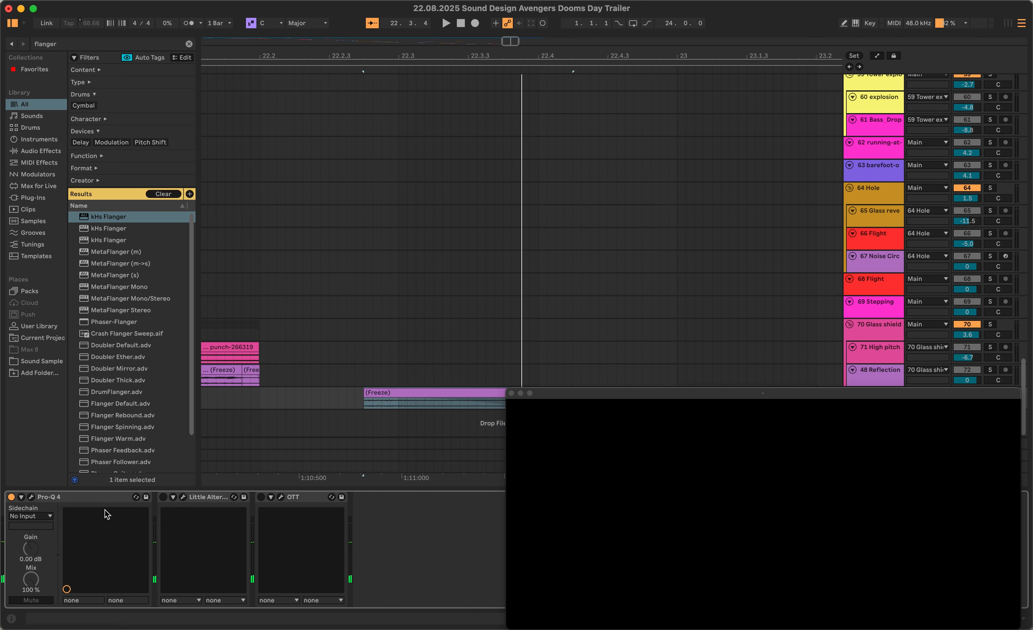
# Re-enable Little AlterBoy and OTT on the Pecussion track, auditioning the clip, and open OTT to inspect its settings
pyautogui.click(163, 498)
pyautogui.press('space')
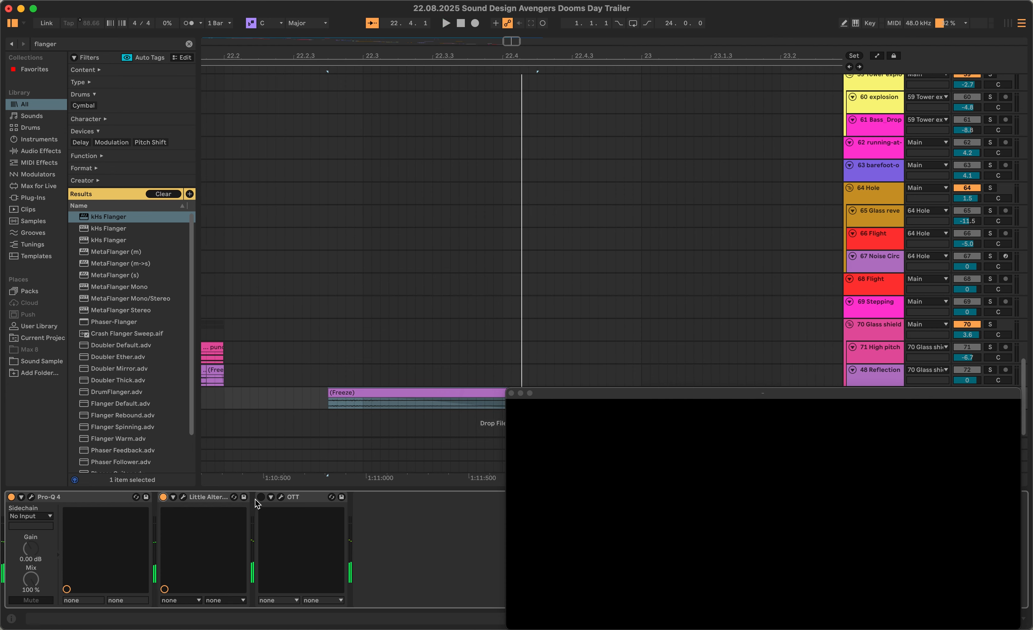
pyautogui.click(261, 497)
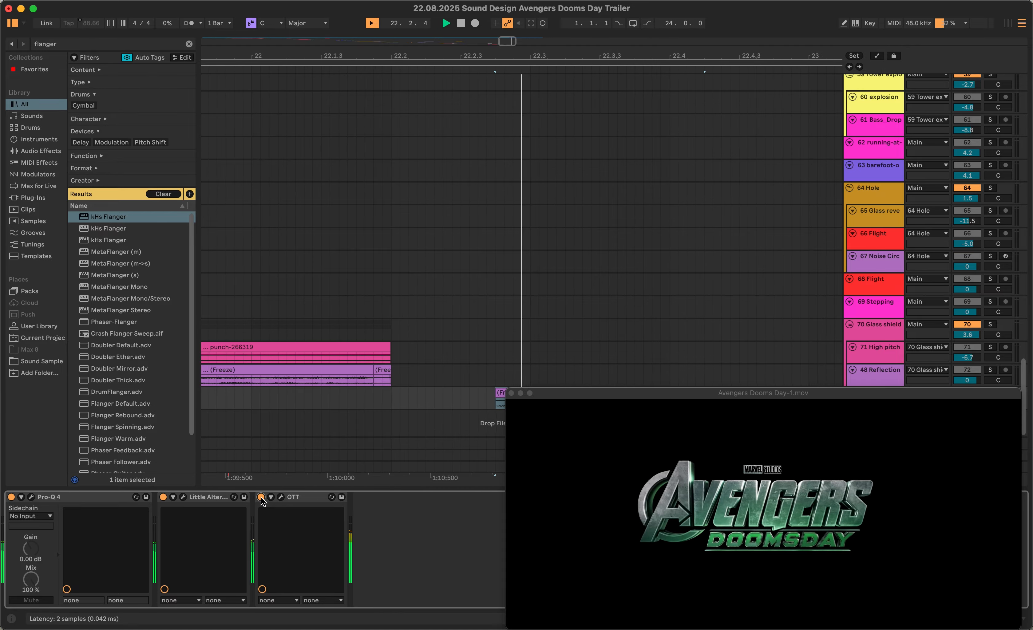
pyautogui.click(280, 498)
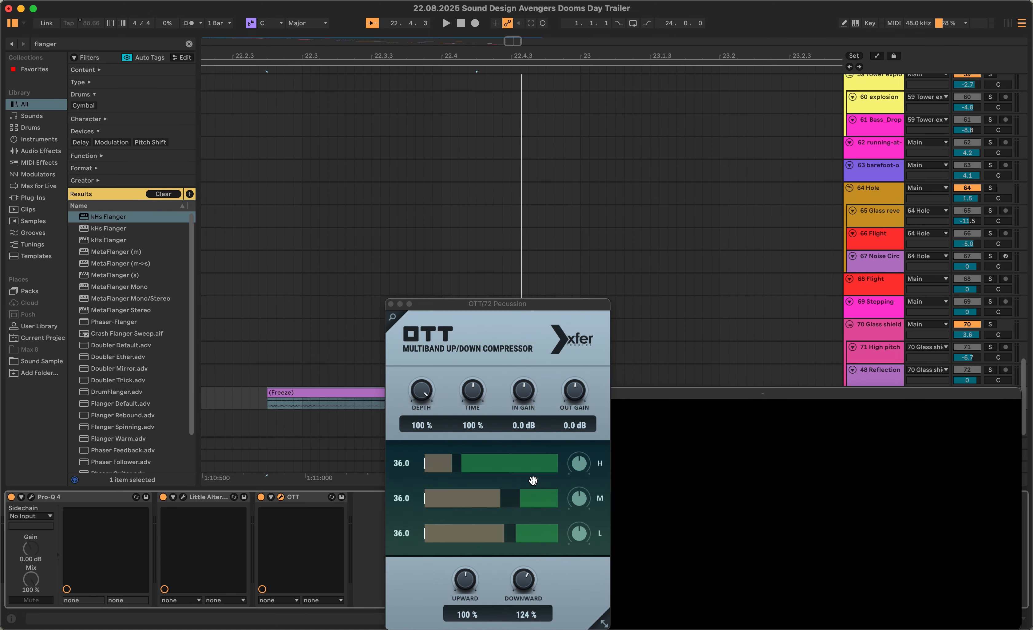
# Move the OTT window clear of the Freeze clip on the Pecussion track
pyautogui.moveTo(484, 304); pyautogui.dragTo(755, 298)
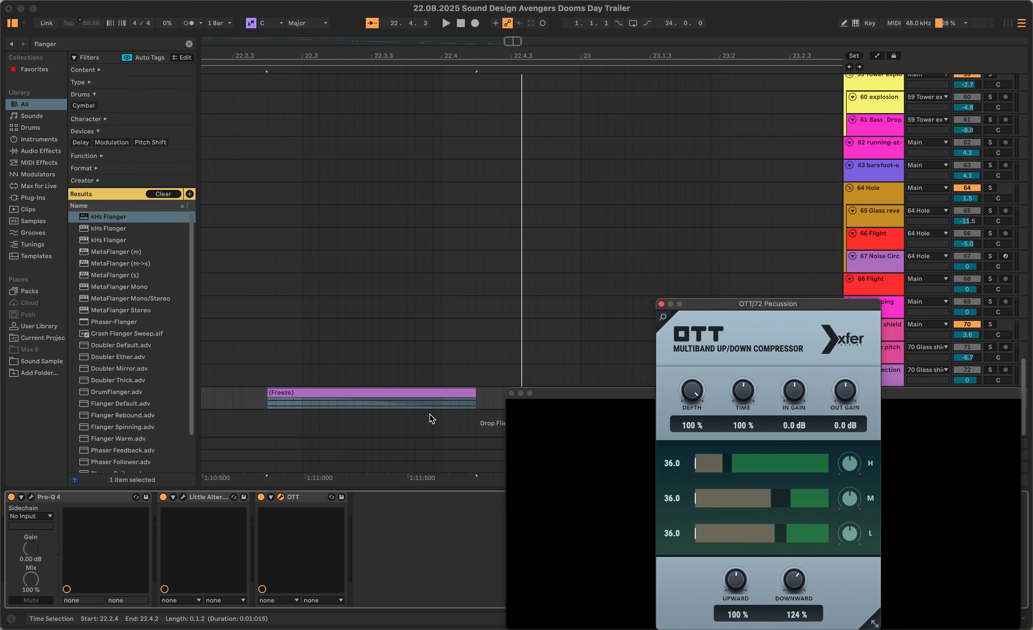
pyautogui.moveTo(324, 473)
pyautogui.mouseDown()
pyautogui.moveTo(450, 473)
pyautogui.moveTo(341, 473)
pyautogui.mouseUp()
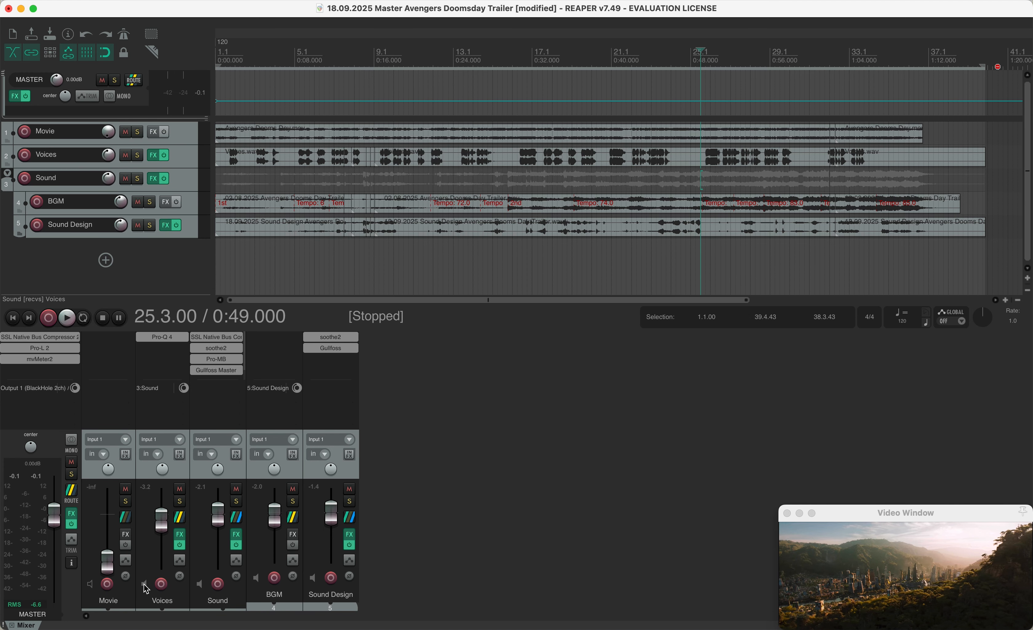
# Switch to the REAPER master project, open Pro-Q 4 on the Voices track clear of the track list, and solo Voices
pyautogui.click(165, 338)
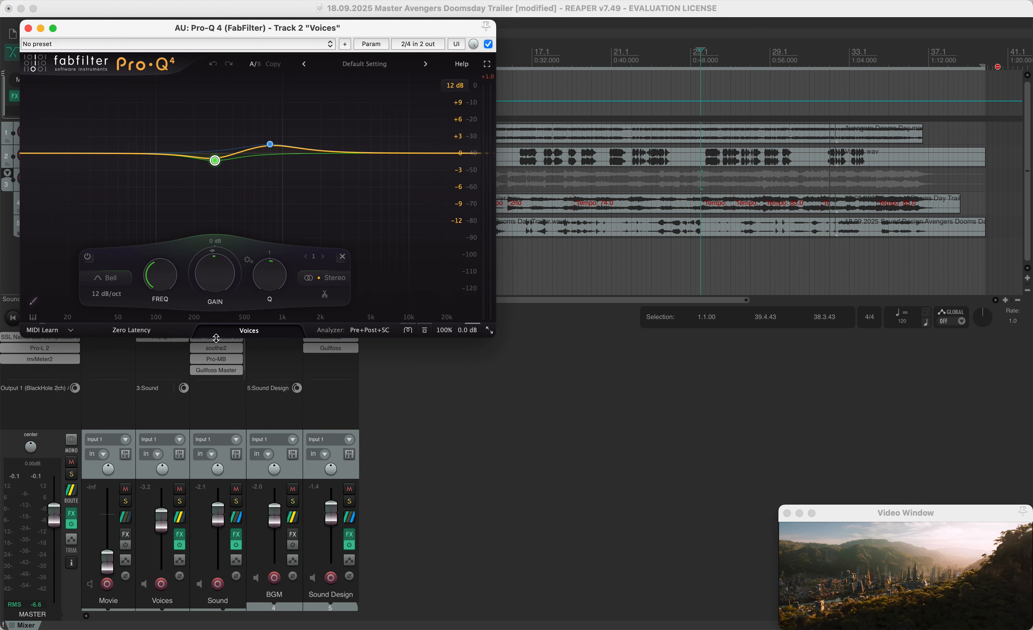
pyautogui.moveTo(314, 30); pyautogui.dragTo(849, 11)
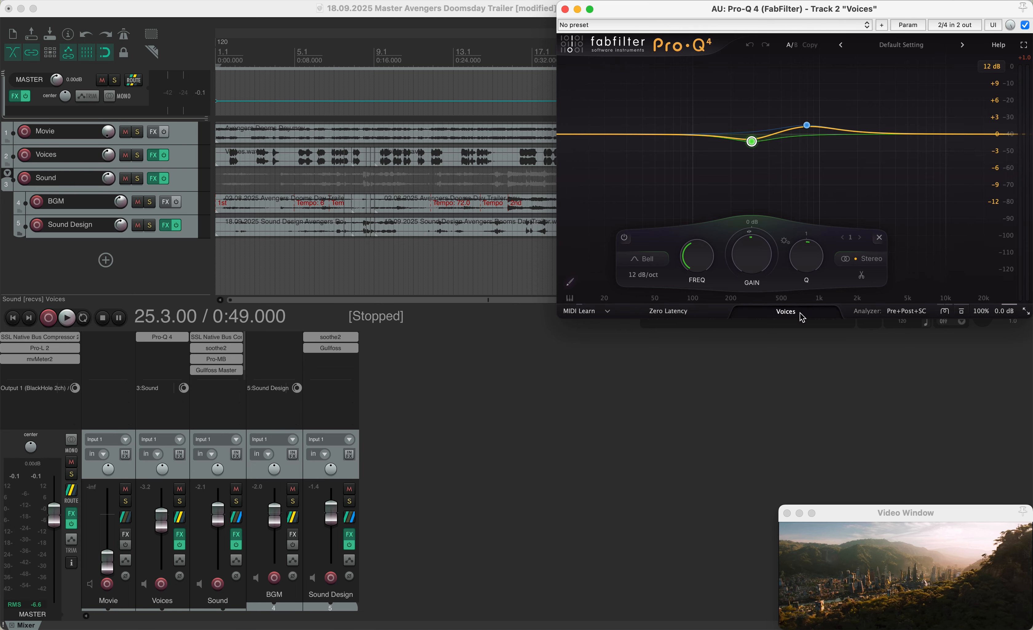
pyautogui.moveTo(751, 144)
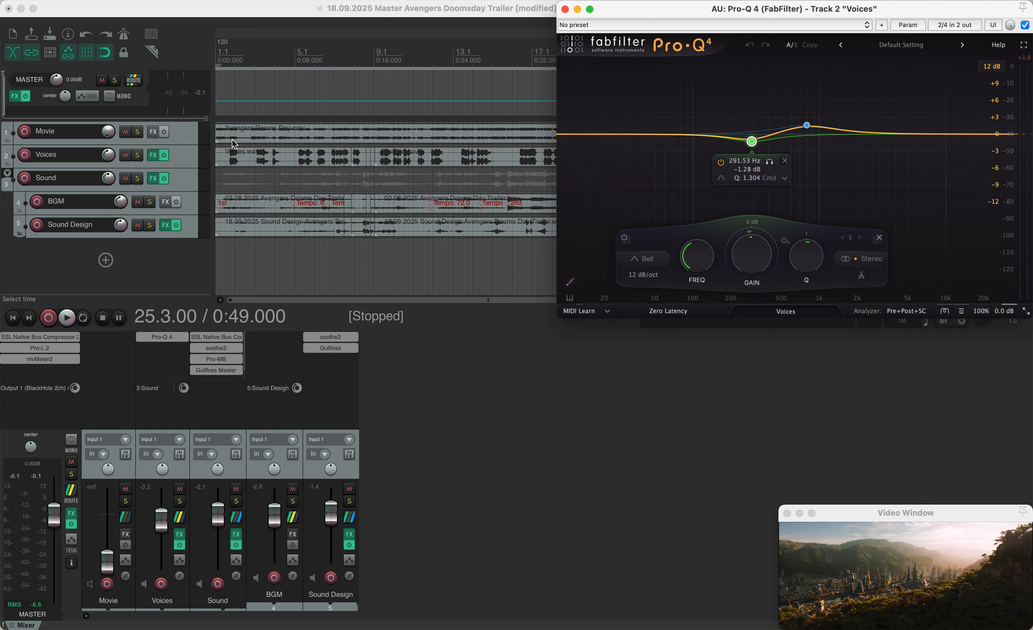
pyautogui.click(771, 164)
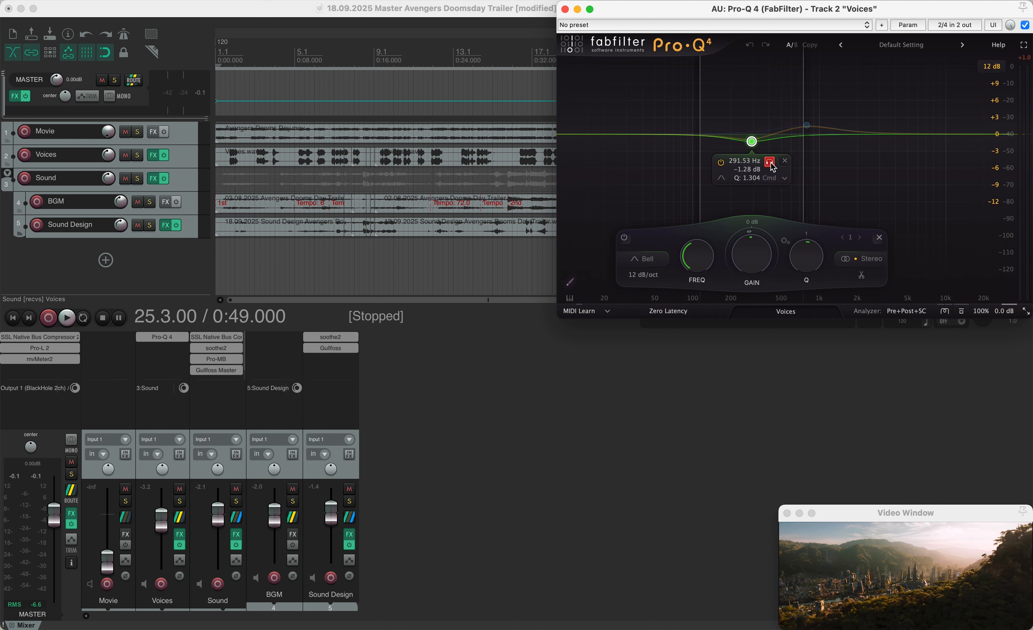
pyautogui.click(138, 155)
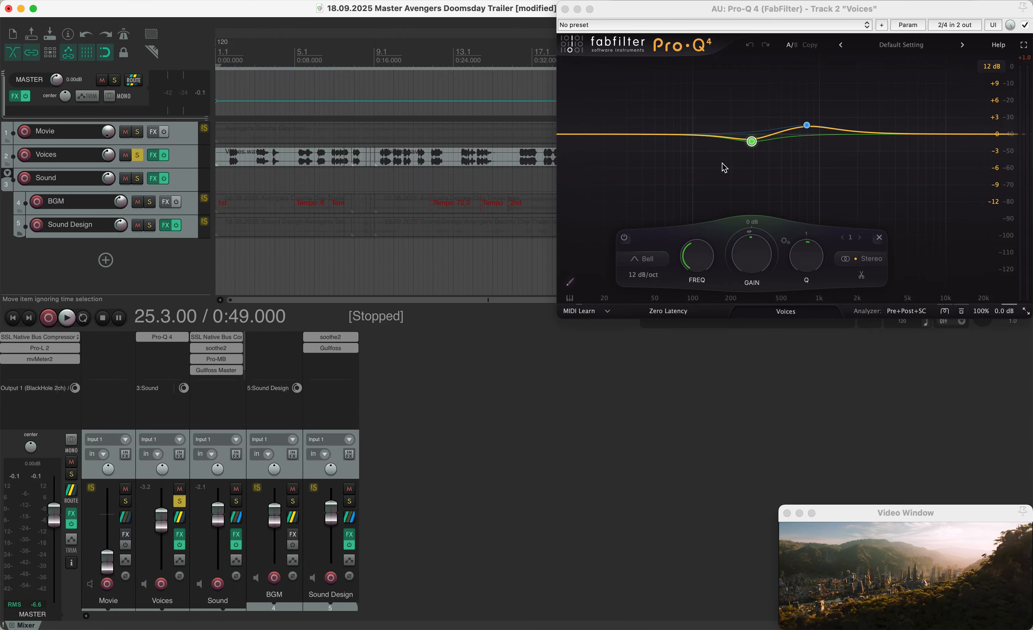
# Play the soloed Voices track while listening to only the 291.53 Hz band of Pro-Q 4
pyautogui.click(770, 164)
pyautogui.press('space')
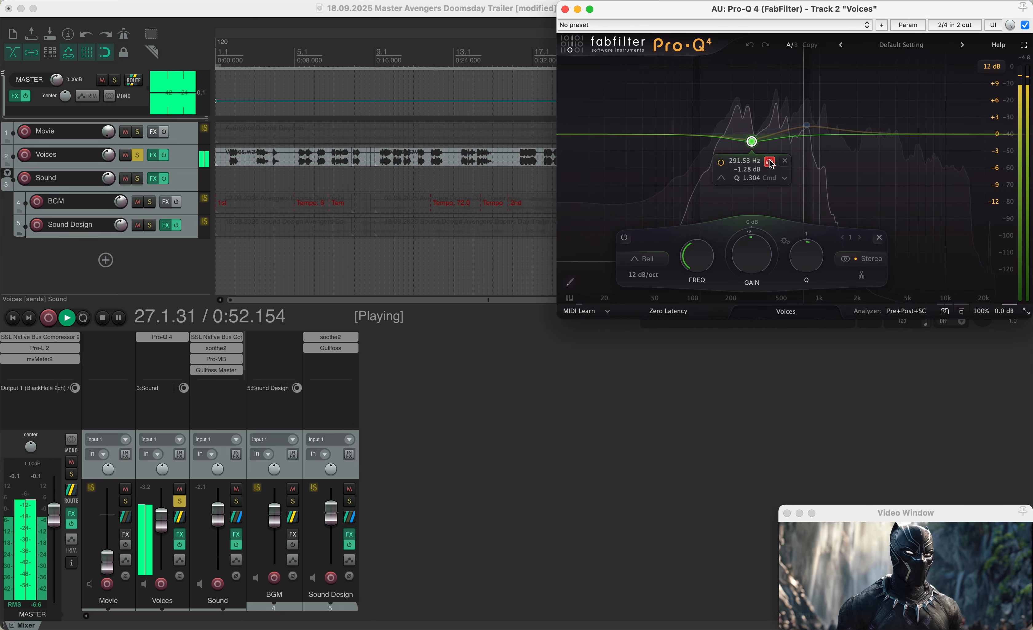
pyautogui.press('space')
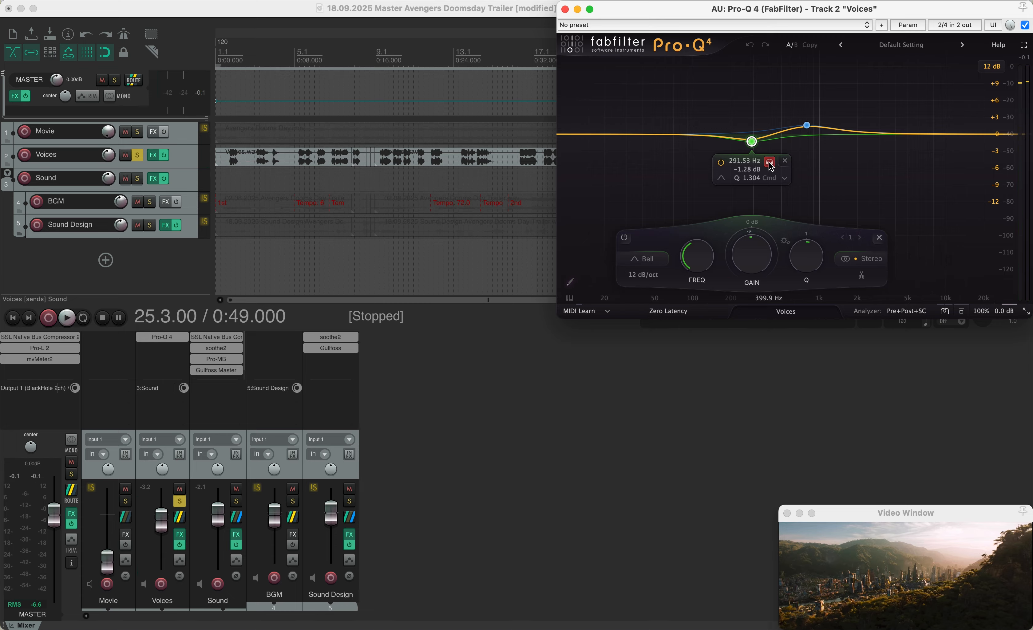
# Compare Voices with the 291.53 Hz band bypassed and active during playback, leaving the band enabled
pyautogui.click(721, 163)
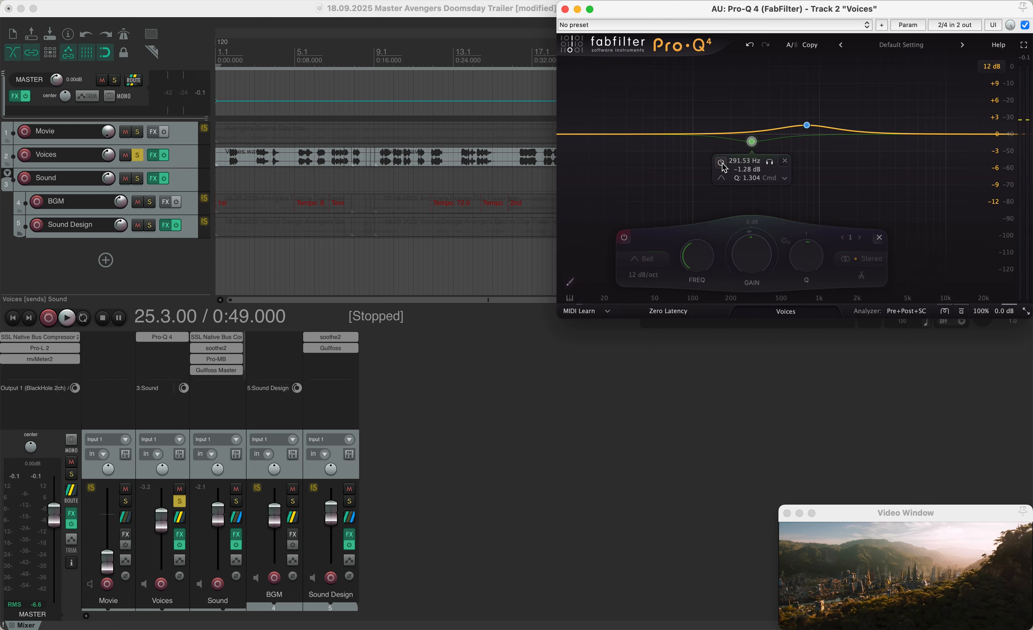
pyautogui.press('space')
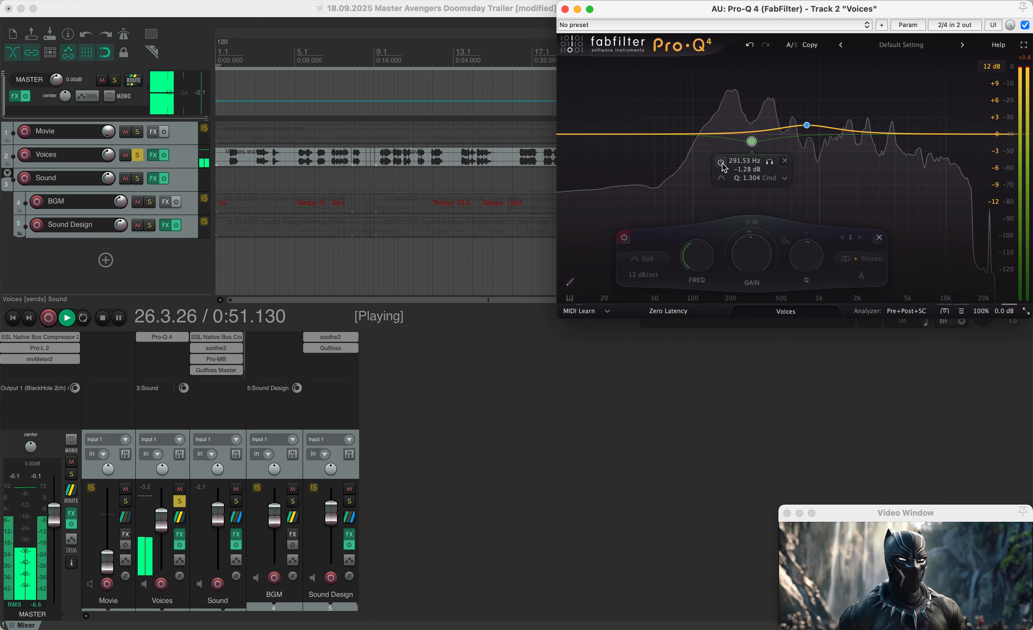
pyautogui.click(721, 163)
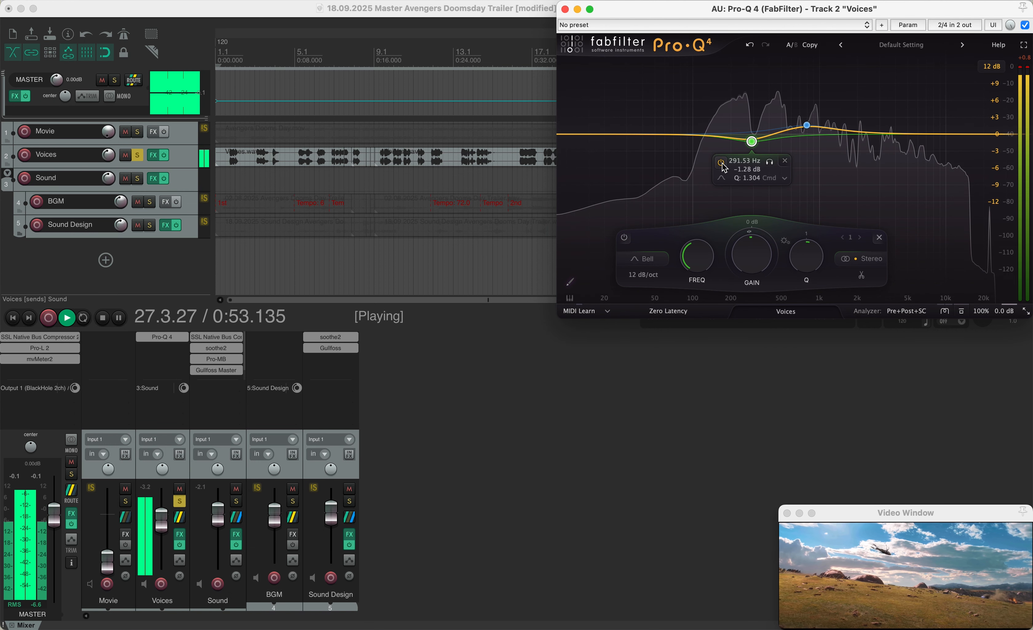
pyautogui.click(721, 163)
pyautogui.click(721, 163)
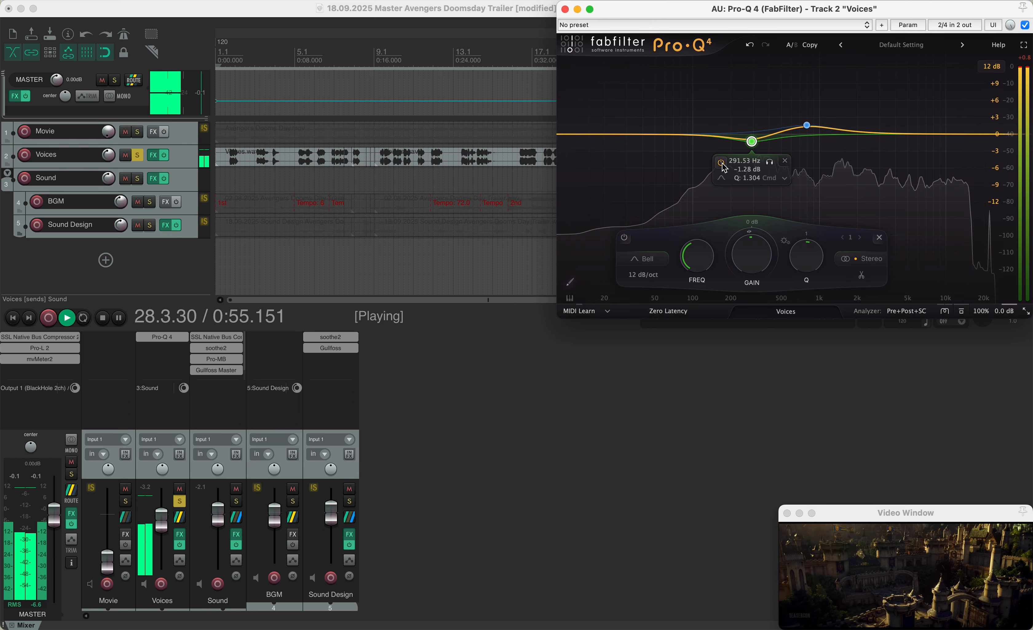
pyautogui.press('space')
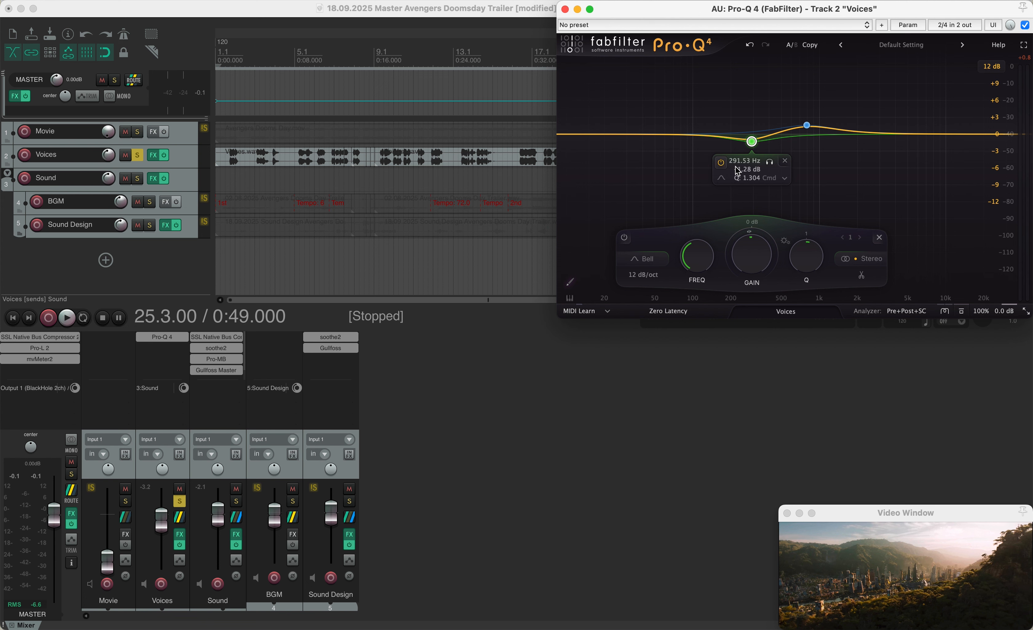
# Audition Voices with the 798.27 Hz band bypassed, re-enable the band and close Pro-Q 4
pyautogui.click(807, 126)
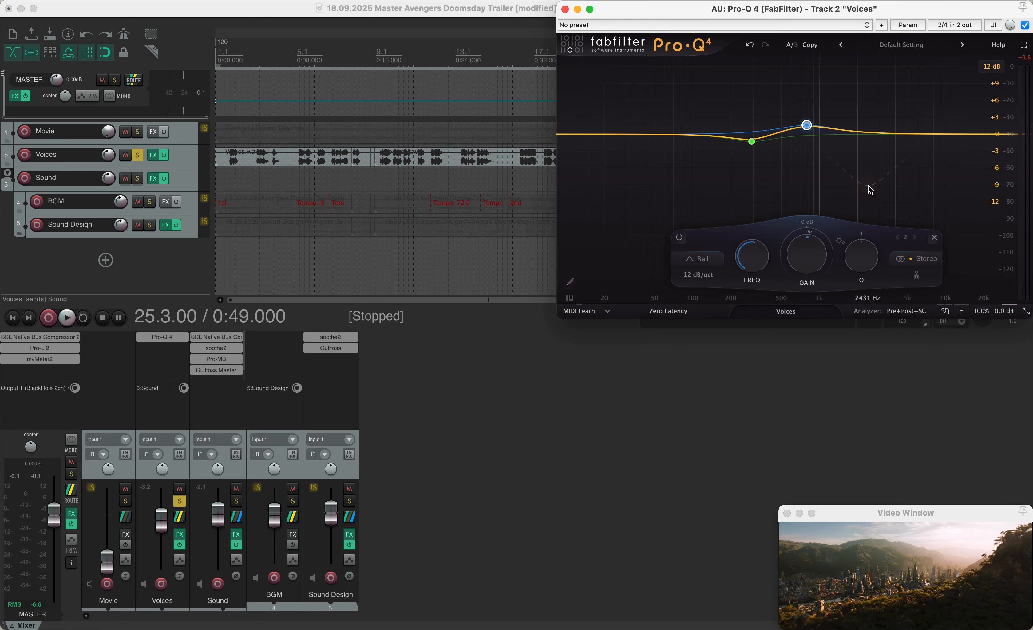
pyautogui.moveTo(808, 126)
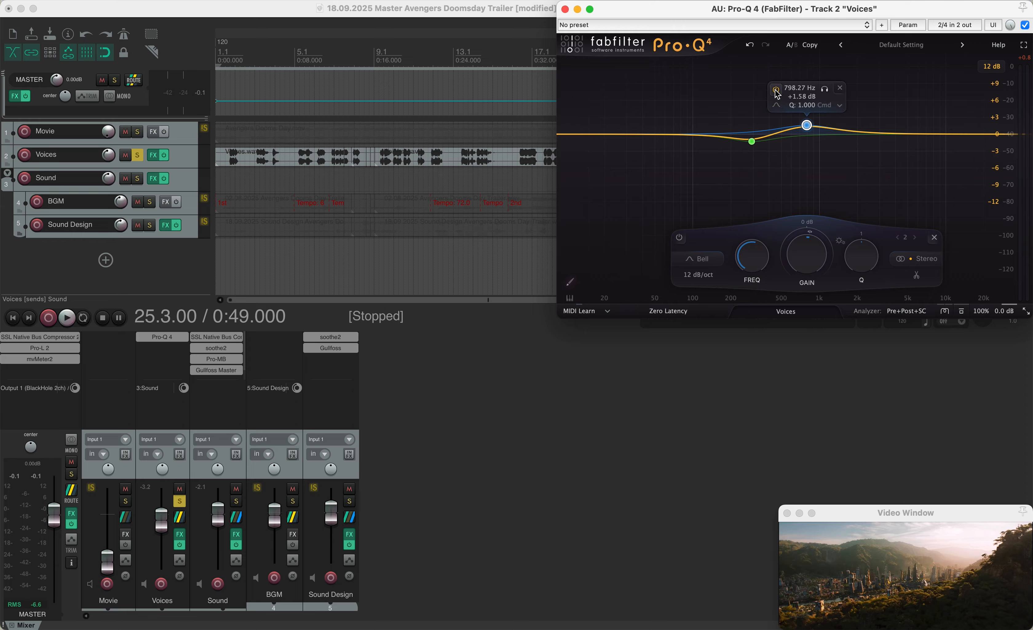
pyautogui.click(776, 91)
pyautogui.press('space')
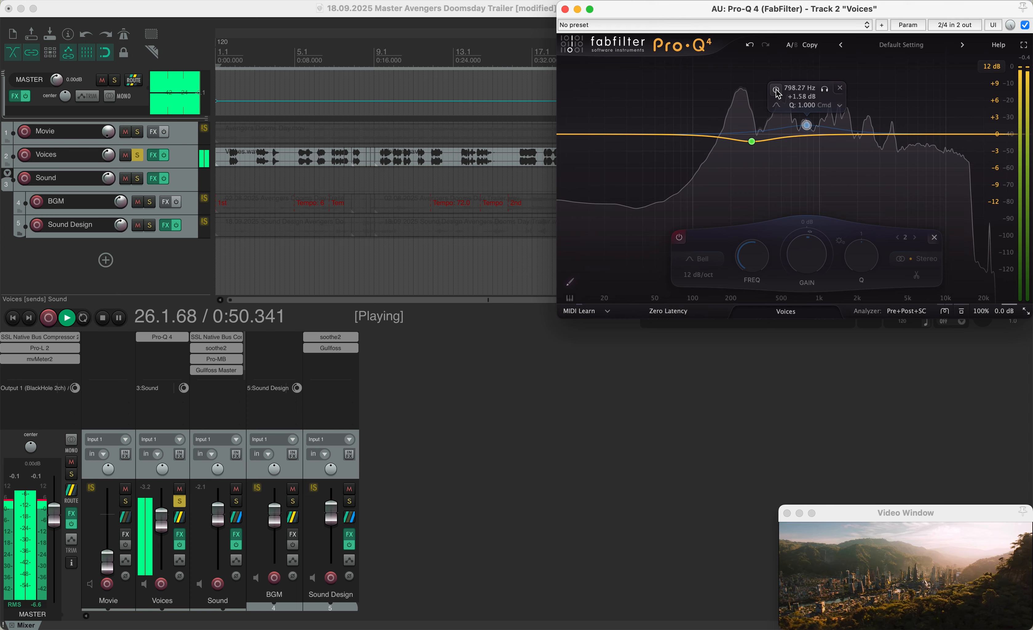
pyautogui.click(777, 92)
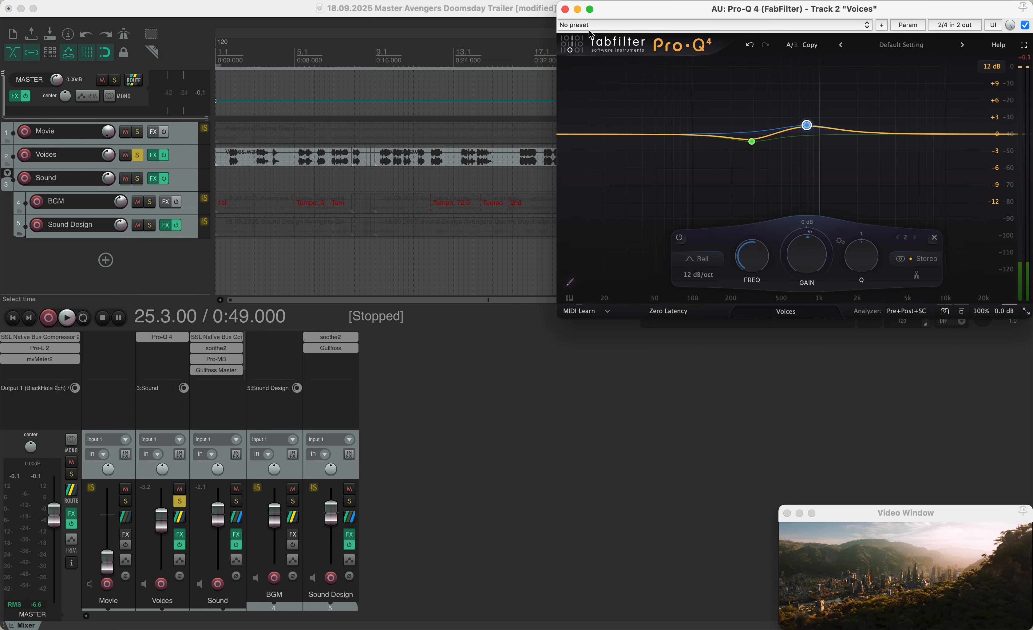
pyautogui.click(565, 9)
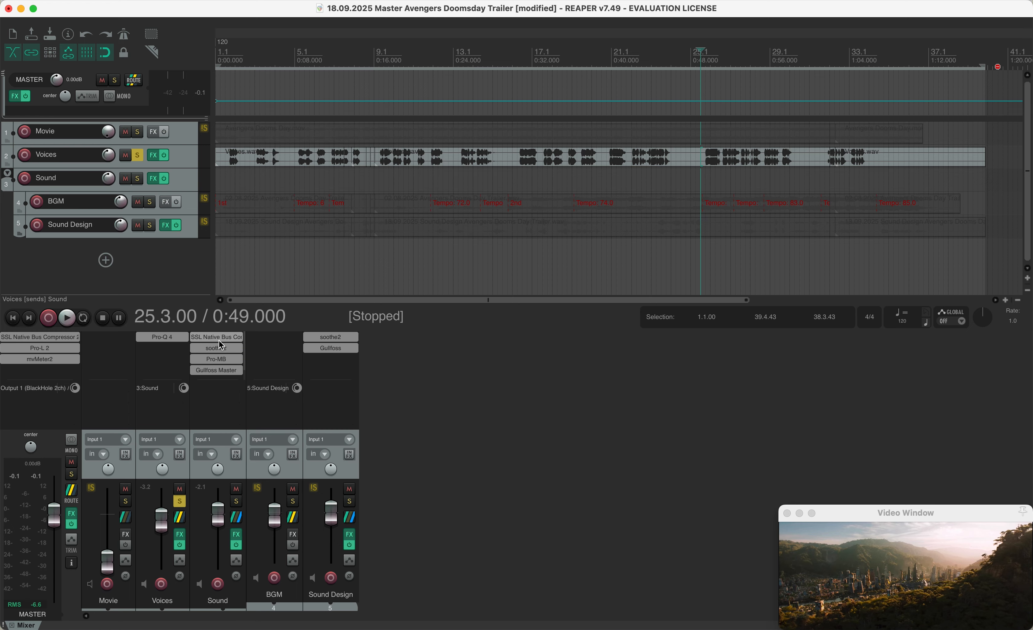
# Open soothe2 on the Sound Design track, solo only that track and play it from 23.2.00
pyautogui.click(335, 339)
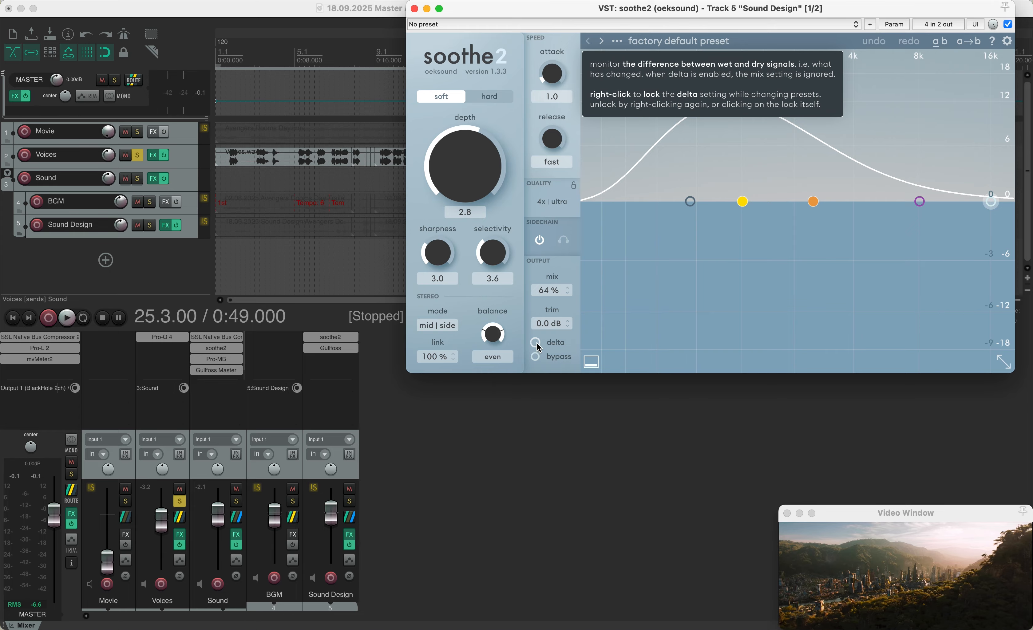
pyautogui.click(150, 225)
pyautogui.click(72, 225)
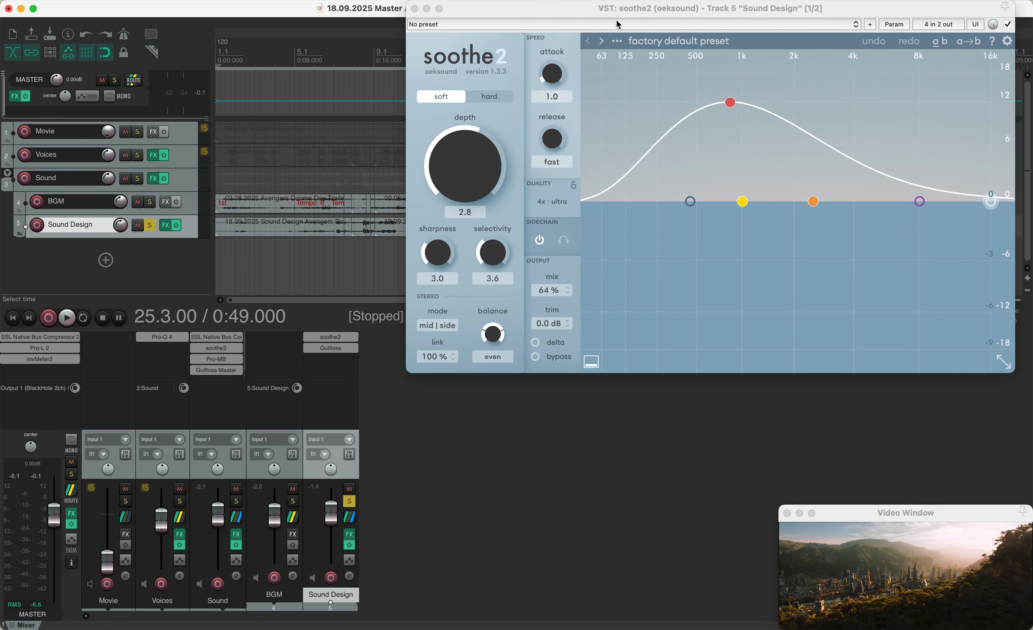
pyautogui.moveTo(618, 9); pyautogui.dragTo(350, 280)
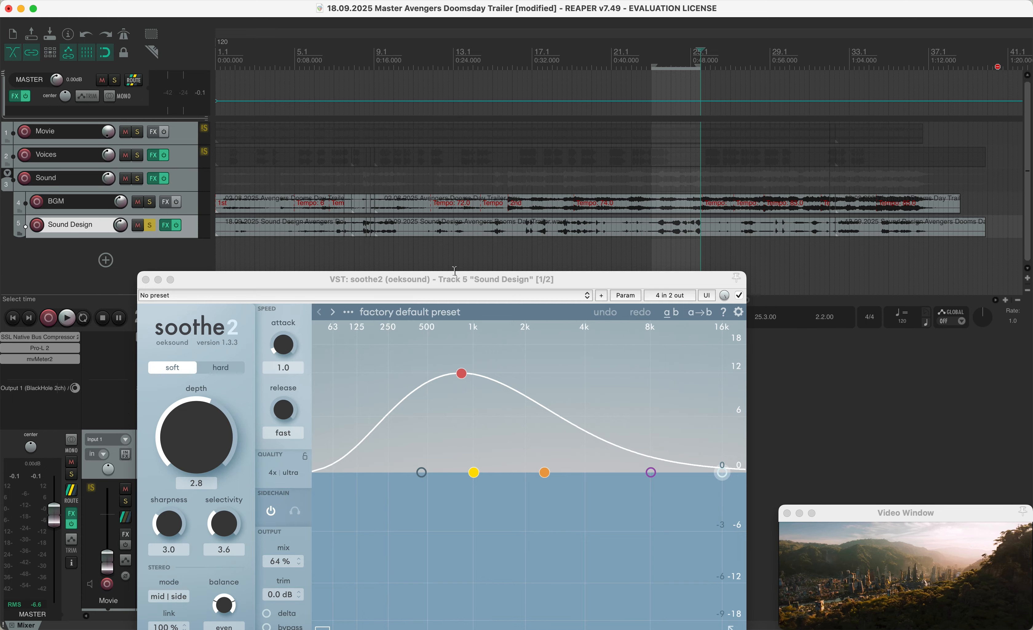
pyautogui.moveTo(425, 286); pyautogui.dragTo(589, 342)
pyautogui.click(655, 265)
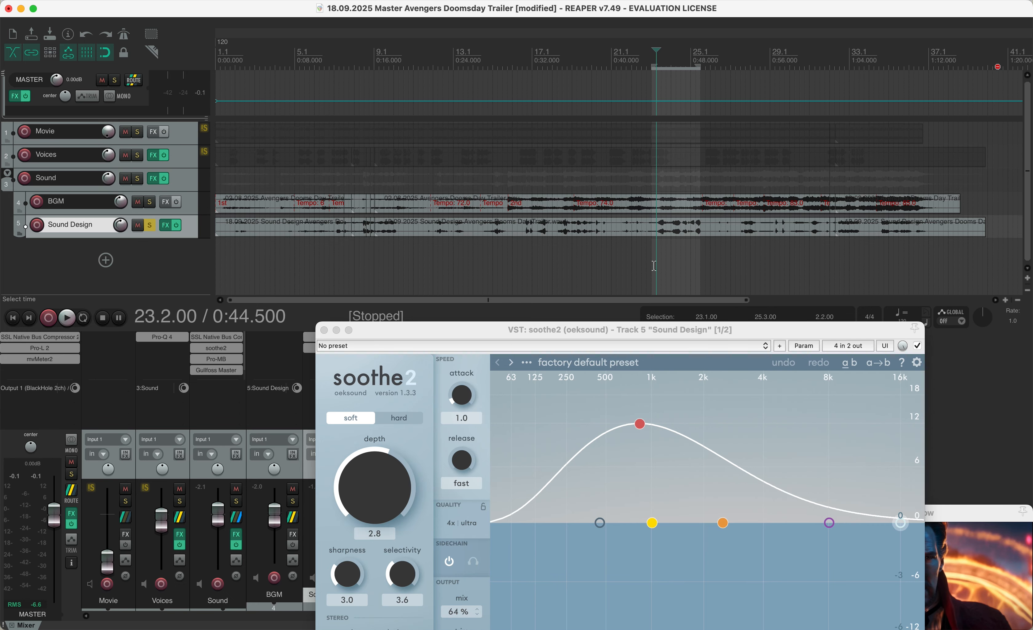
pyautogui.press('space')
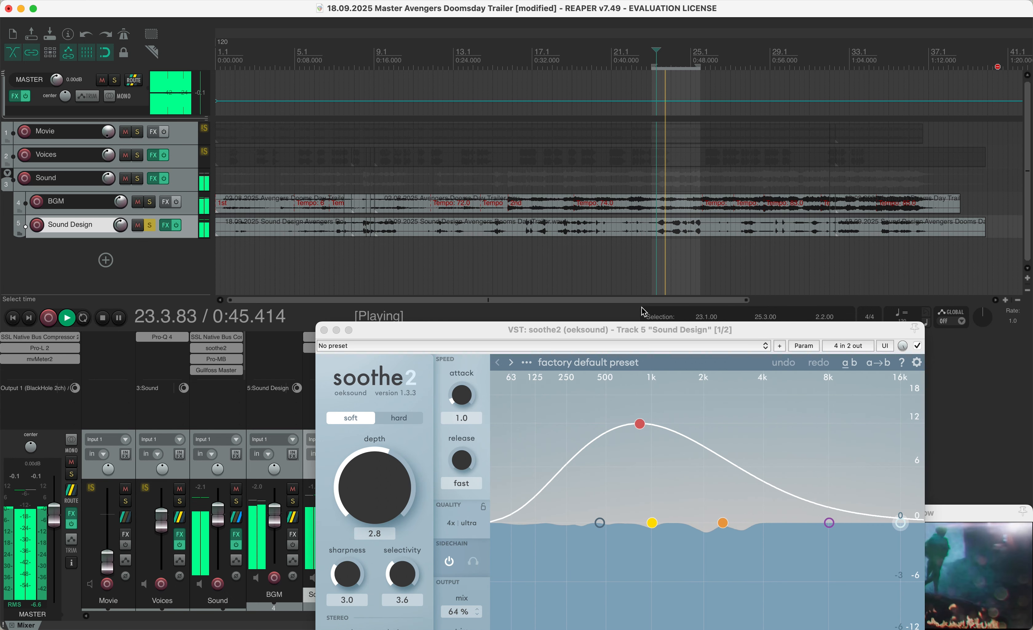
# Examine soothe2's processing during playback, stop, and return the play cursor to 23.2.00
pyautogui.moveTo(616, 330); pyautogui.dragTo(681, 102)
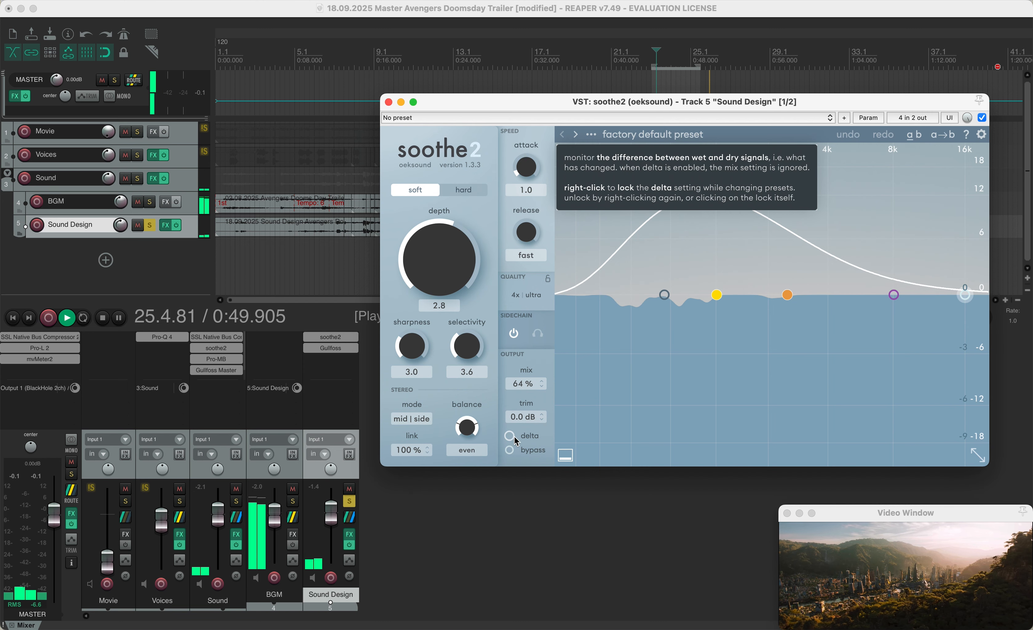
pyautogui.moveTo(632, 101); pyautogui.dragTo(632, 280)
pyautogui.click(627, 255)
pyautogui.press('space')
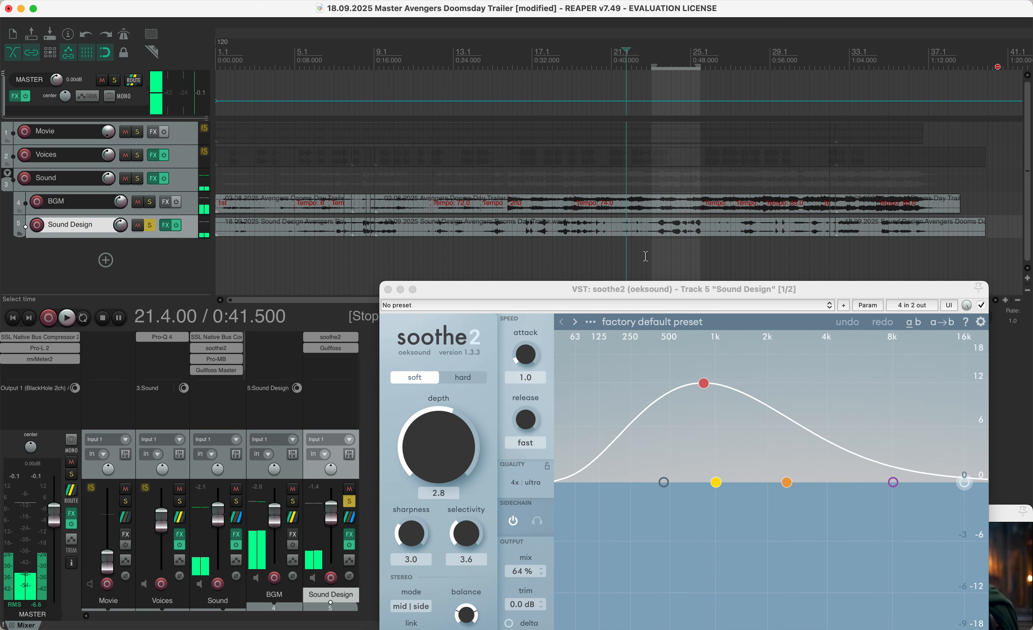
pyautogui.click(656, 263)
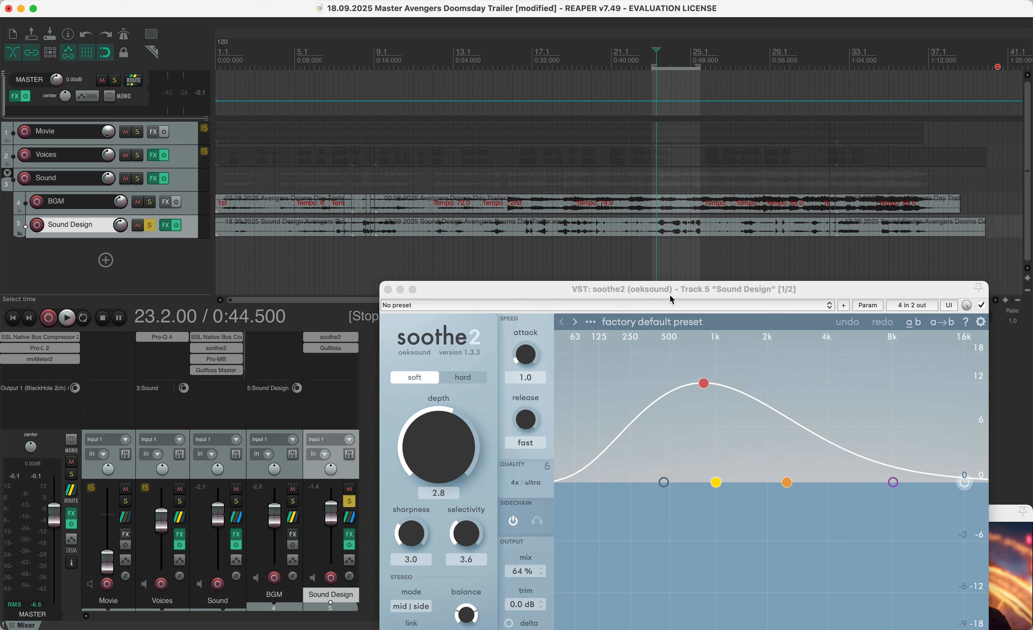
# Compare the Sound Design track with soothe2 bypassed and active during playback, leaving it active, and close soothe2
pyautogui.moveTo(672, 299); pyautogui.dragTo(666, 229)
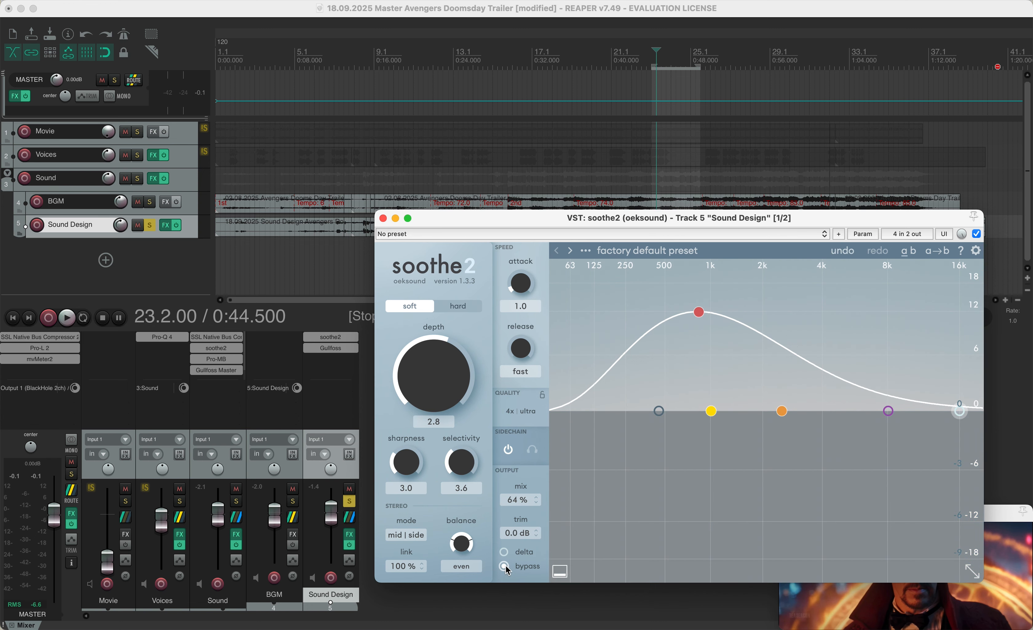
pyautogui.press('space')
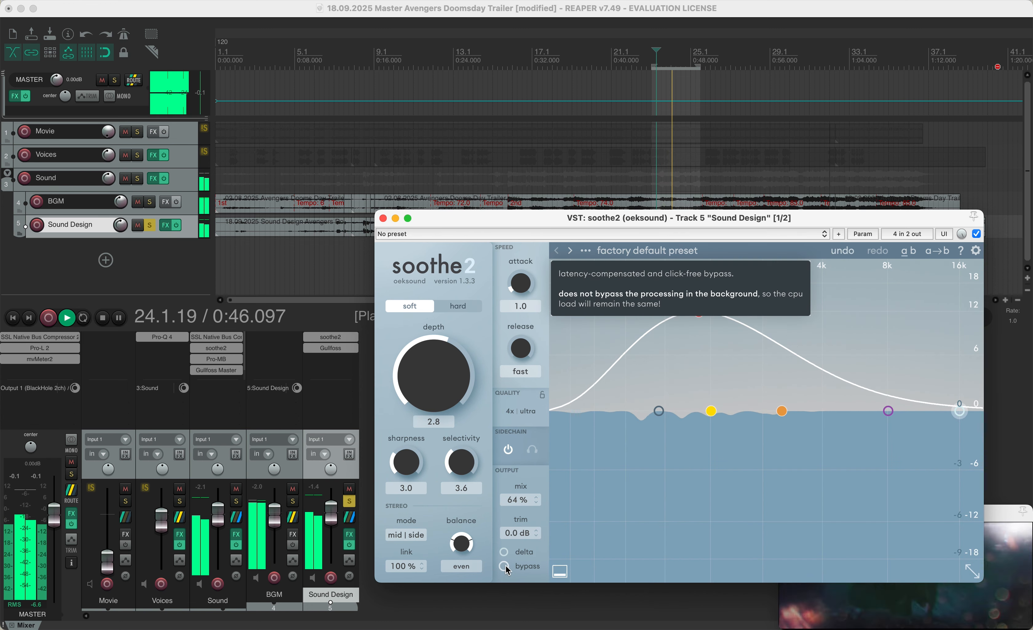
pyautogui.click(506, 569)
pyautogui.click(504, 567)
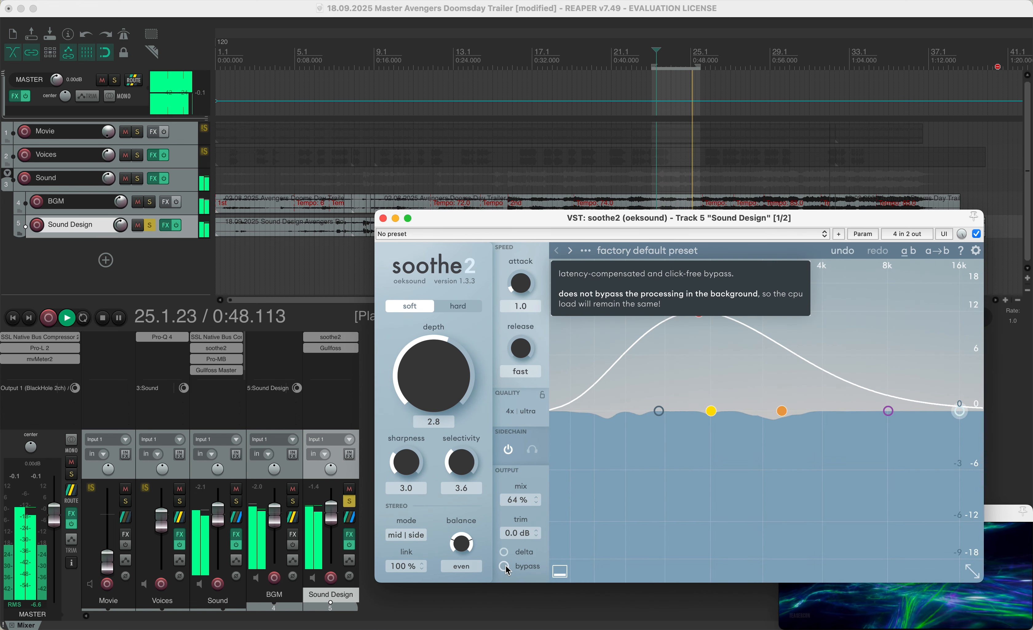
pyautogui.press('space')
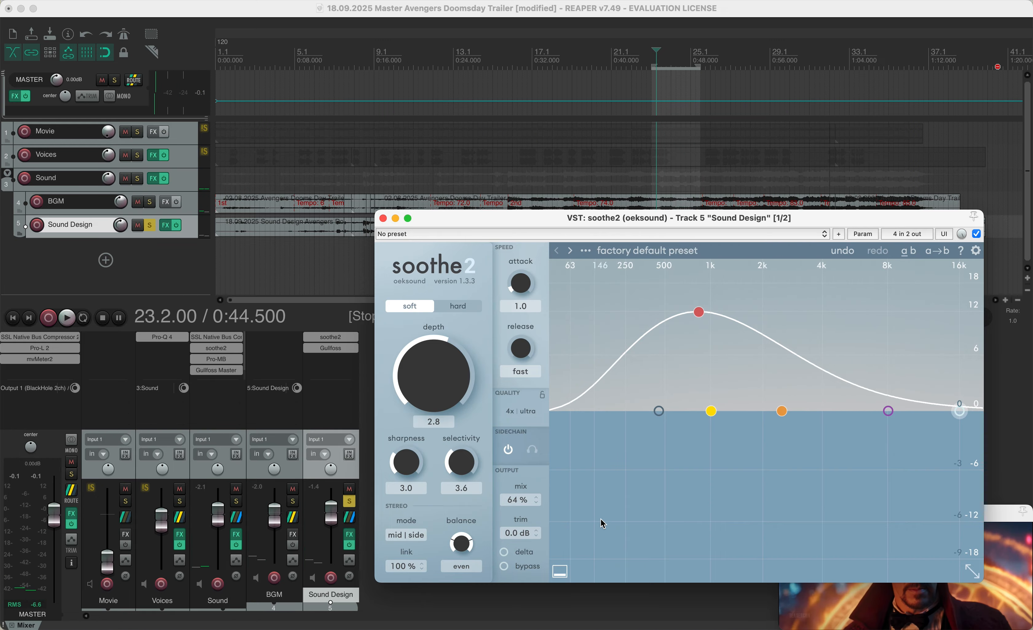
pyautogui.moveTo(639, 224); pyautogui.dragTo(632, 197)
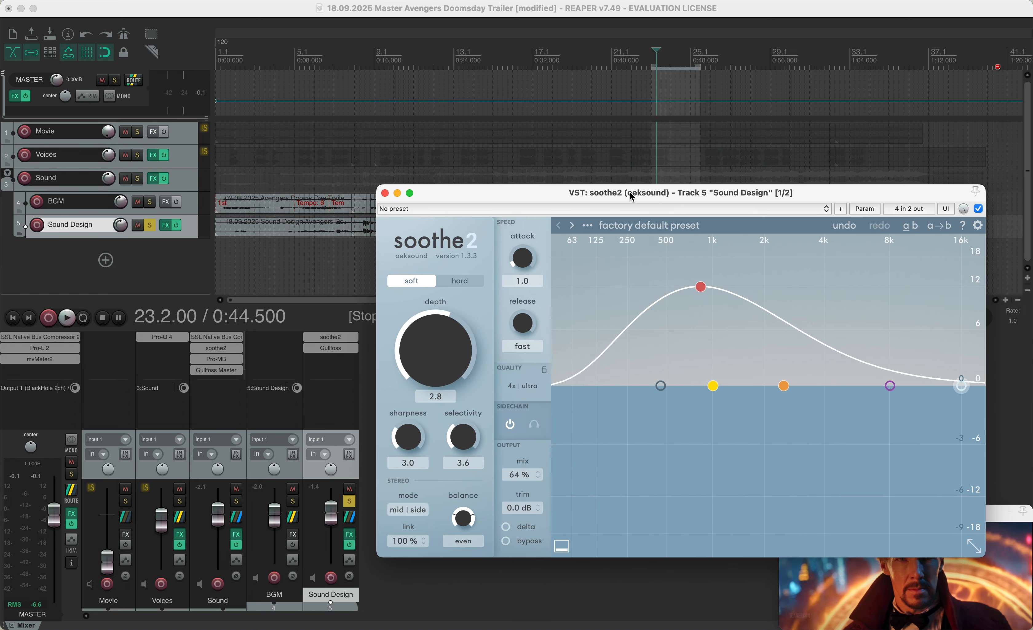
pyautogui.click(385, 193)
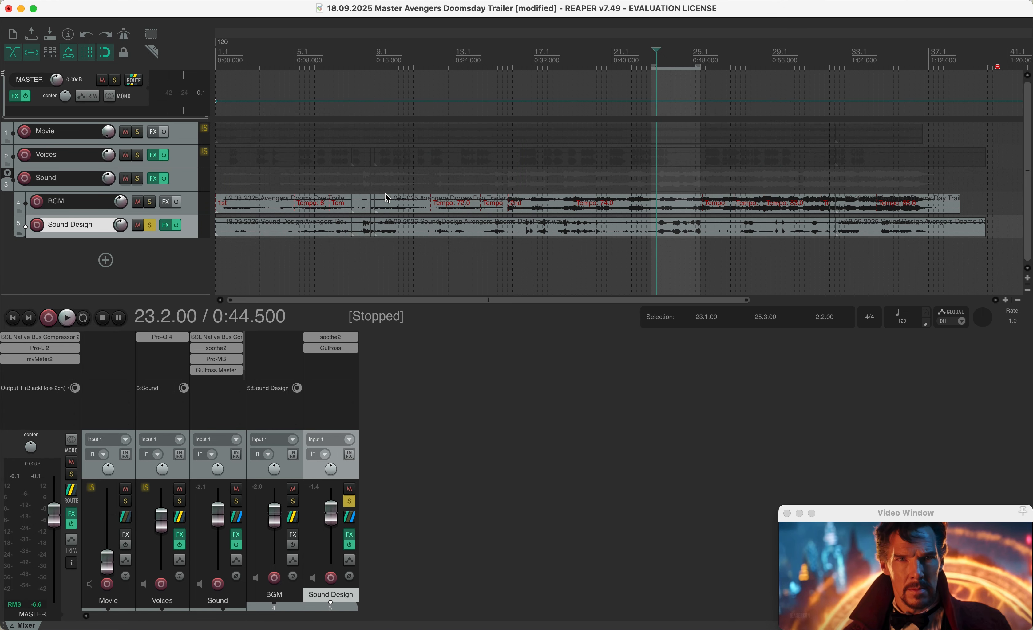
# Clear the track solo, open Gullfoss on the Sound Design track and move its window clear of the timeline at 23.2.00
pyautogui.click(331, 349)
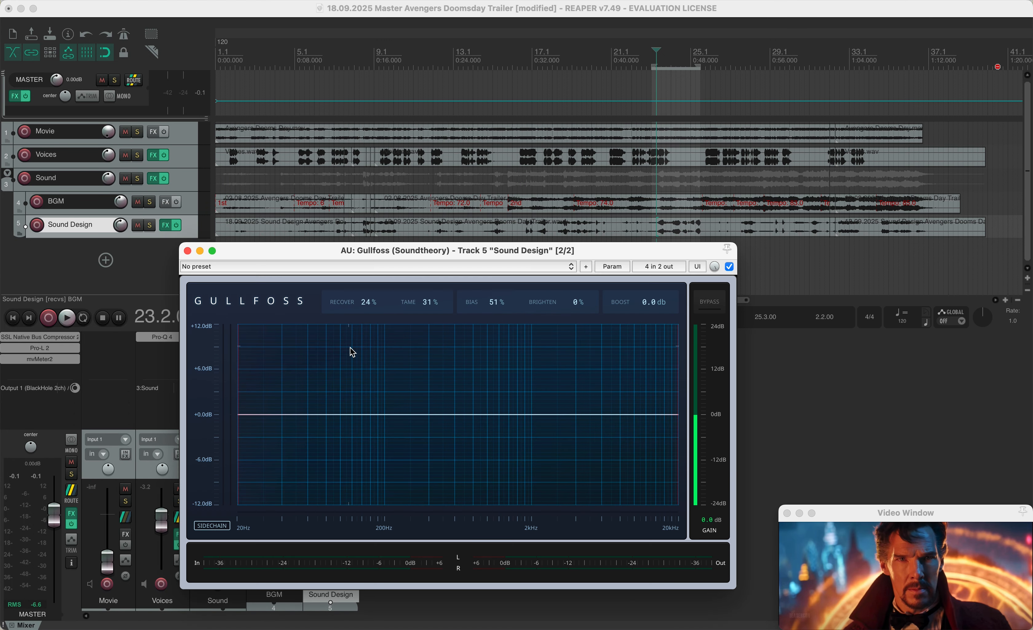
pyautogui.moveTo(424, 257); pyautogui.dragTo(722, 304)
pyautogui.click(658, 250)
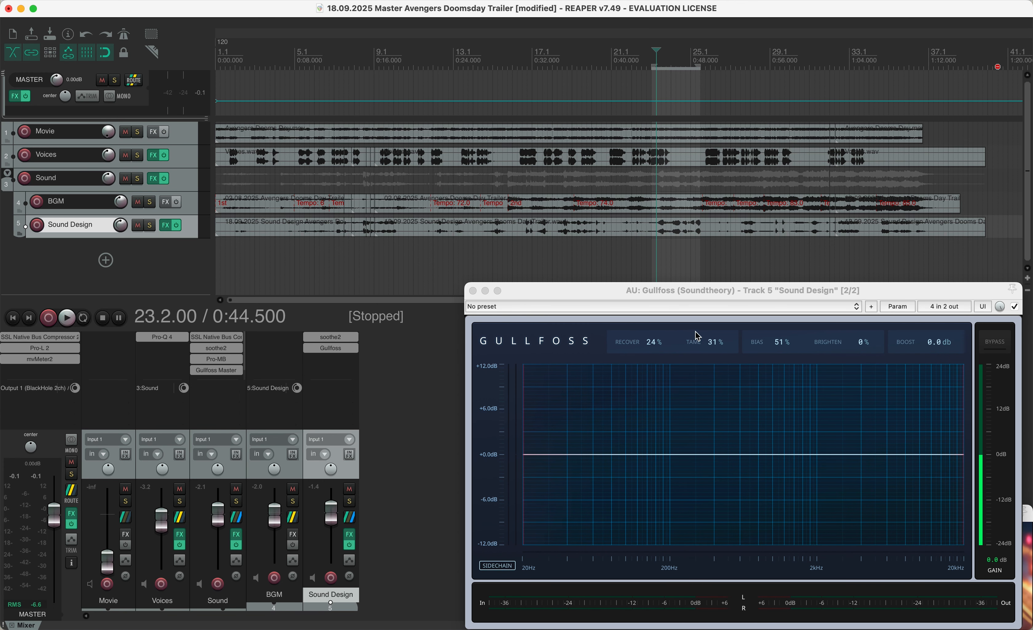
# Play the full mix from 23.2.00 with Gullfoss open, stop, solo the Sound Design track and restart playback
pyautogui.press('space')
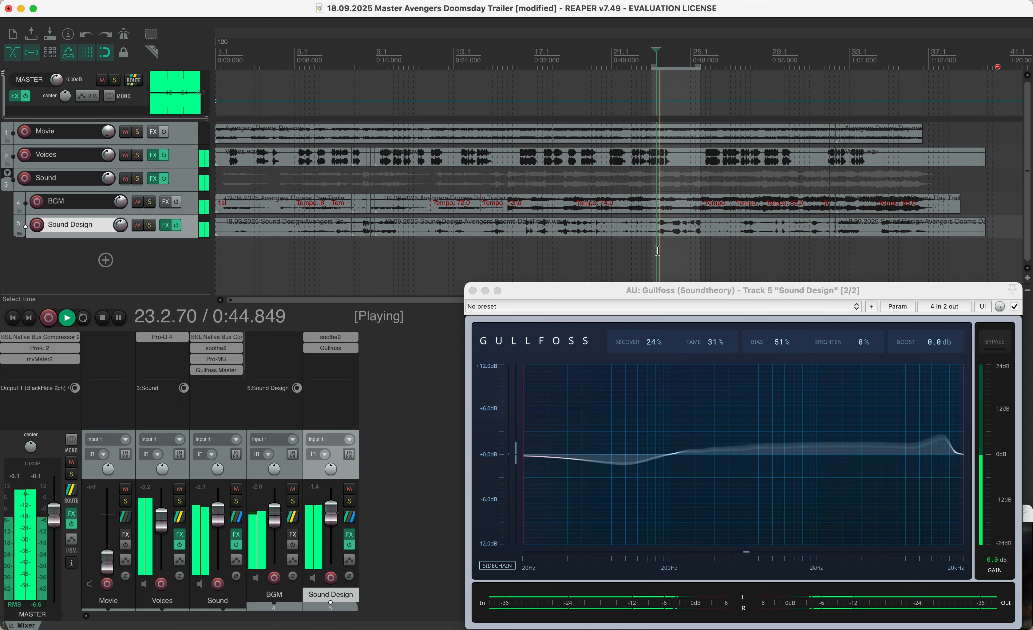
pyautogui.press('space')
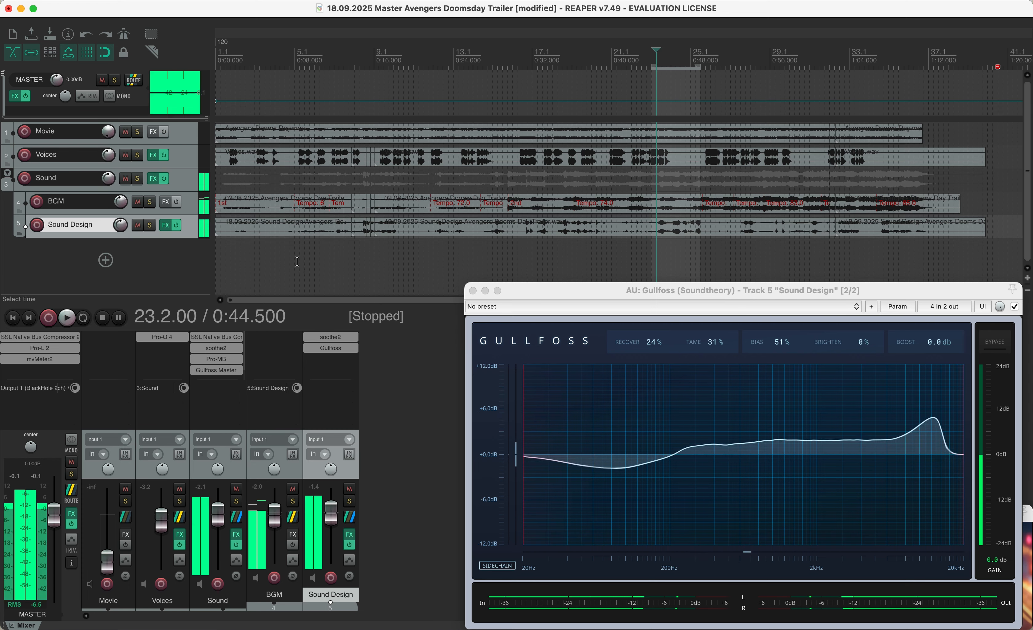
pyautogui.click(150, 225)
pyautogui.press('space')
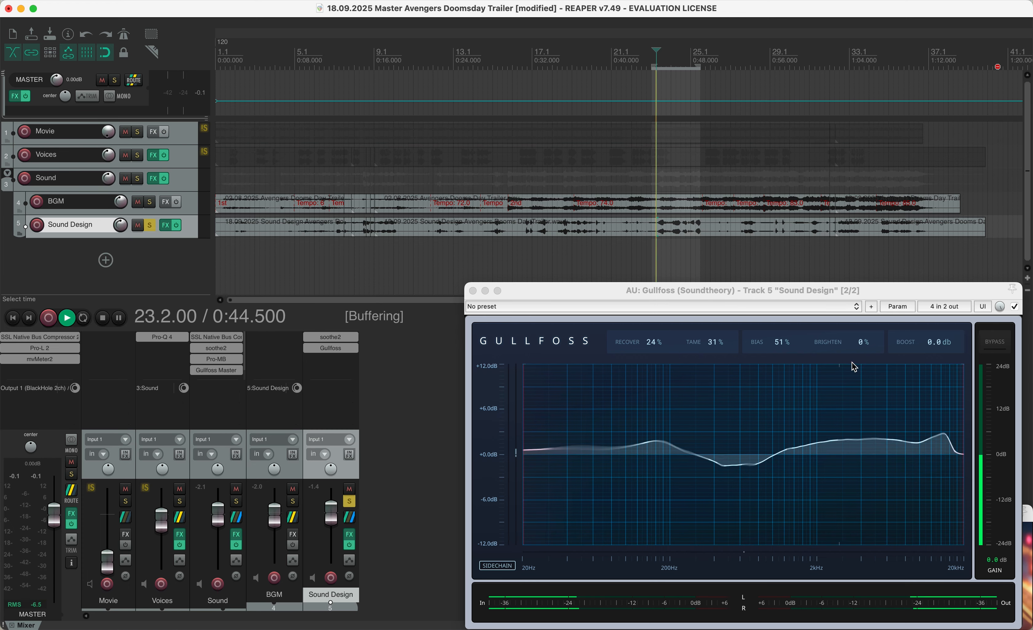
# Compare the Sound Design track with Gullfoss bypassed and active during playback, leave it active, and stop
pyautogui.click(996, 344)
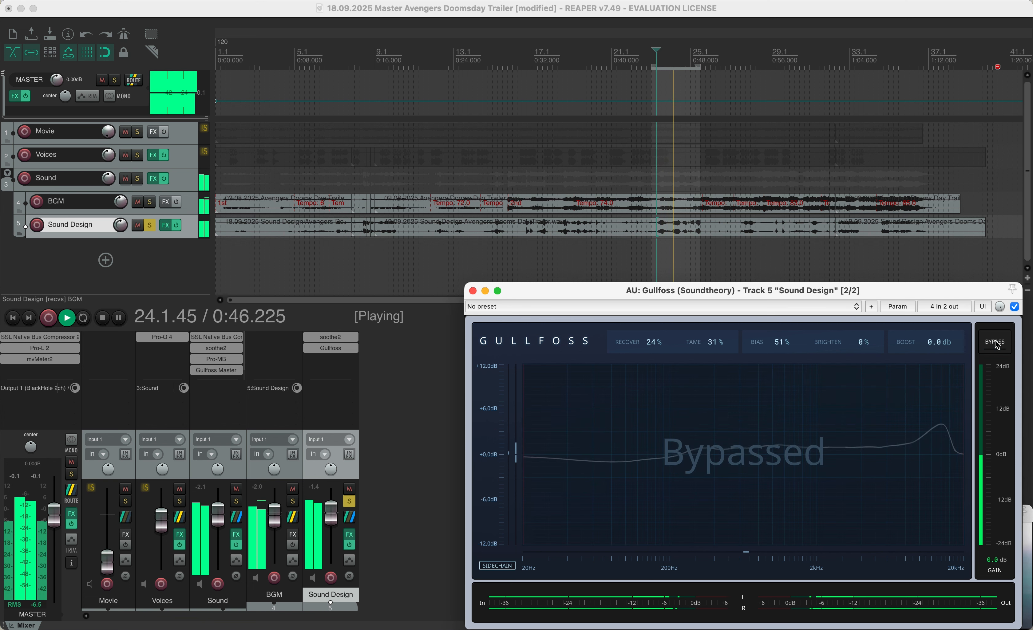
pyautogui.click(998, 346)
pyautogui.click(998, 345)
pyautogui.click(998, 346)
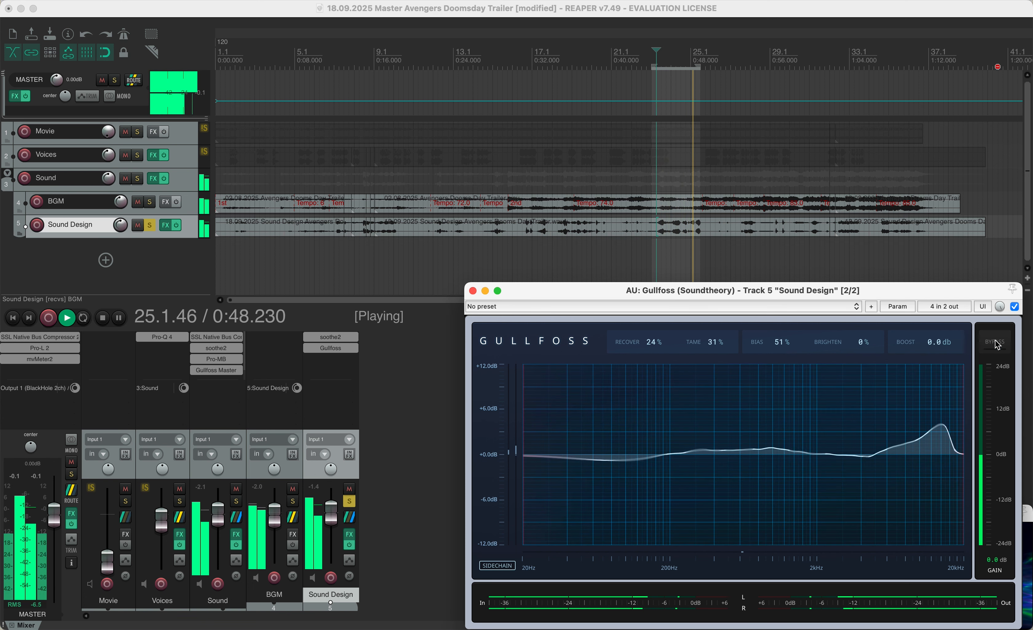
pyautogui.click(998, 345)
pyautogui.click(997, 345)
pyautogui.press('space')
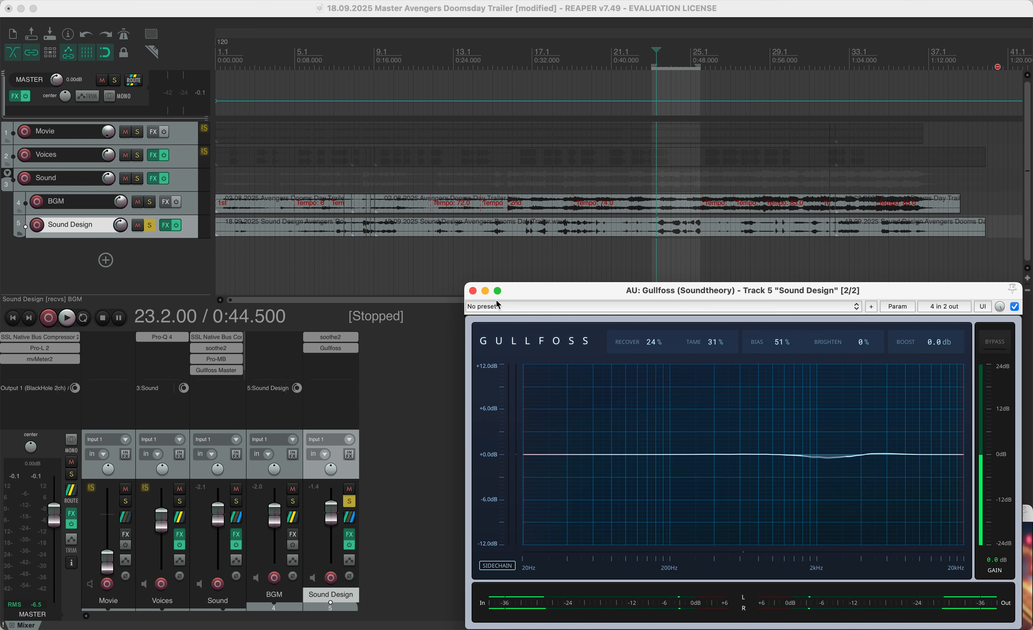
# Close Gullfoss, clear the Sound Design track's solo and select the Sound folder track
pyautogui.click(474, 291)
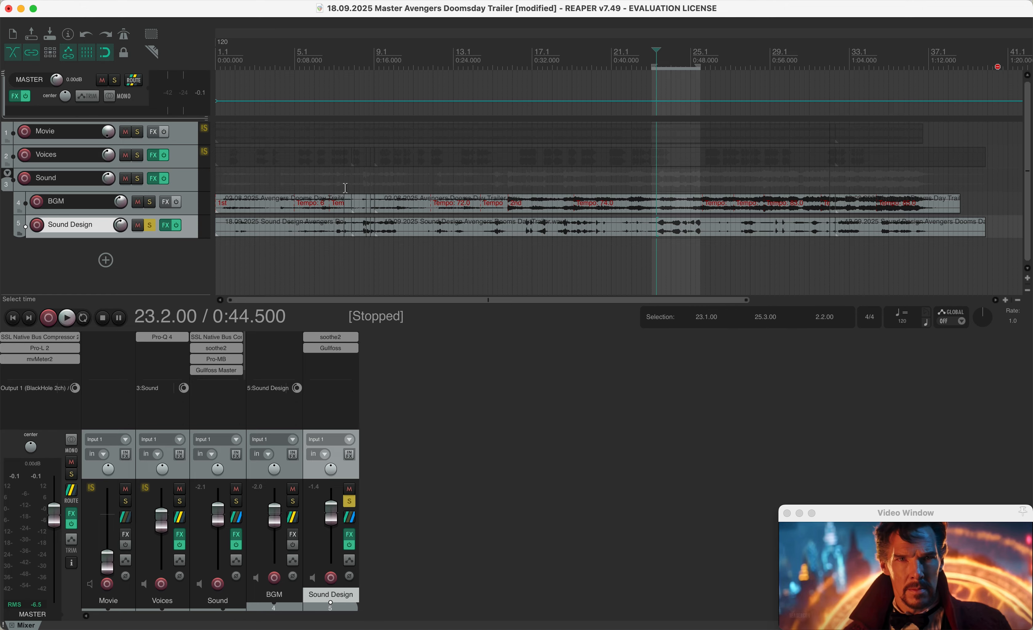
pyautogui.click(150, 226)
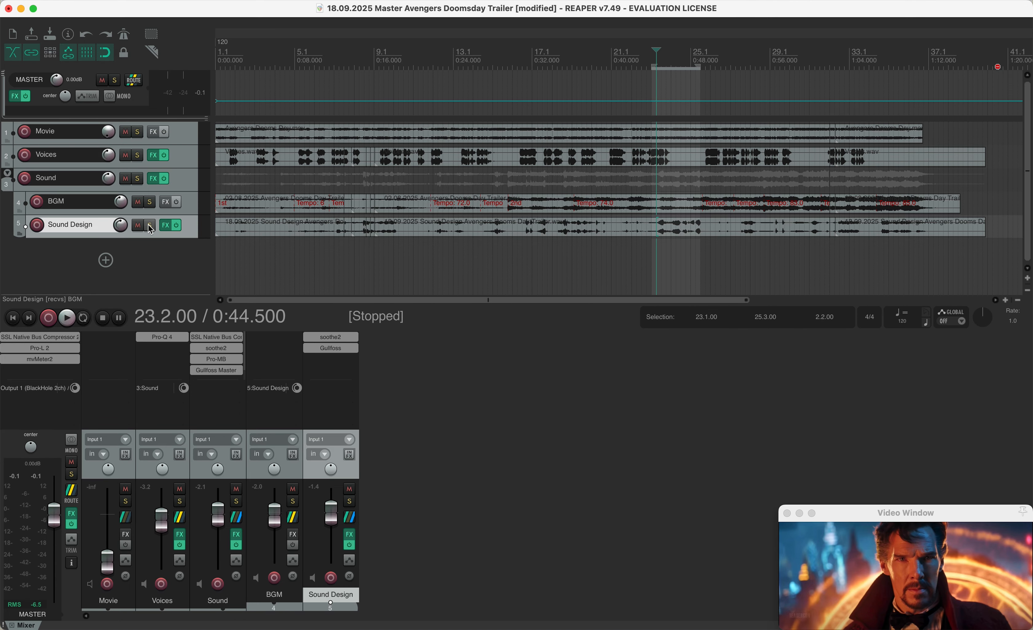
pyautogui.click(190, 205)
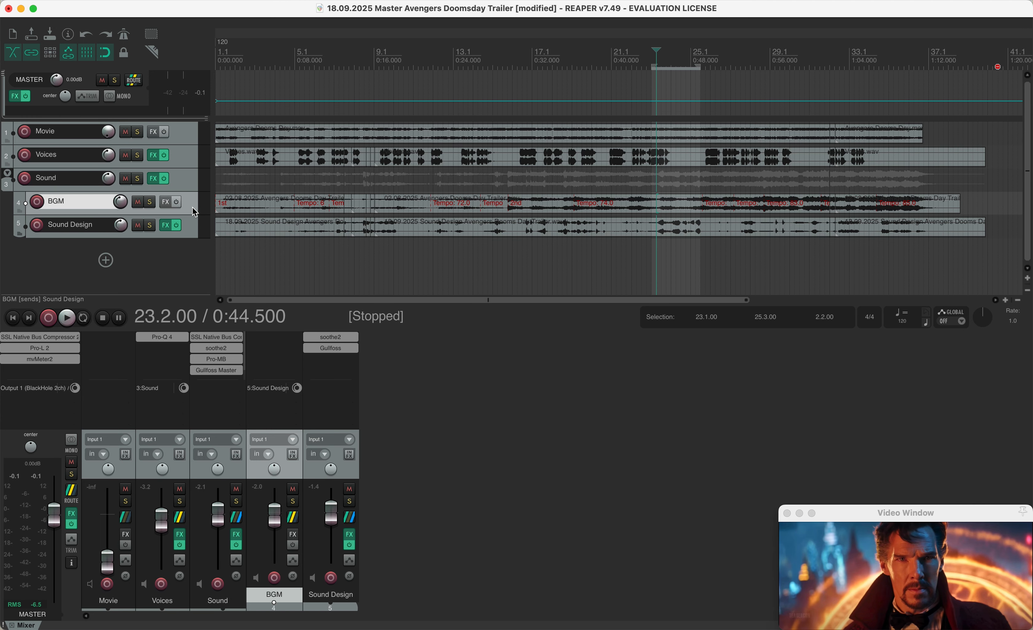
pyautogui.click(191, 225)
pyautogui.click(190, 207)
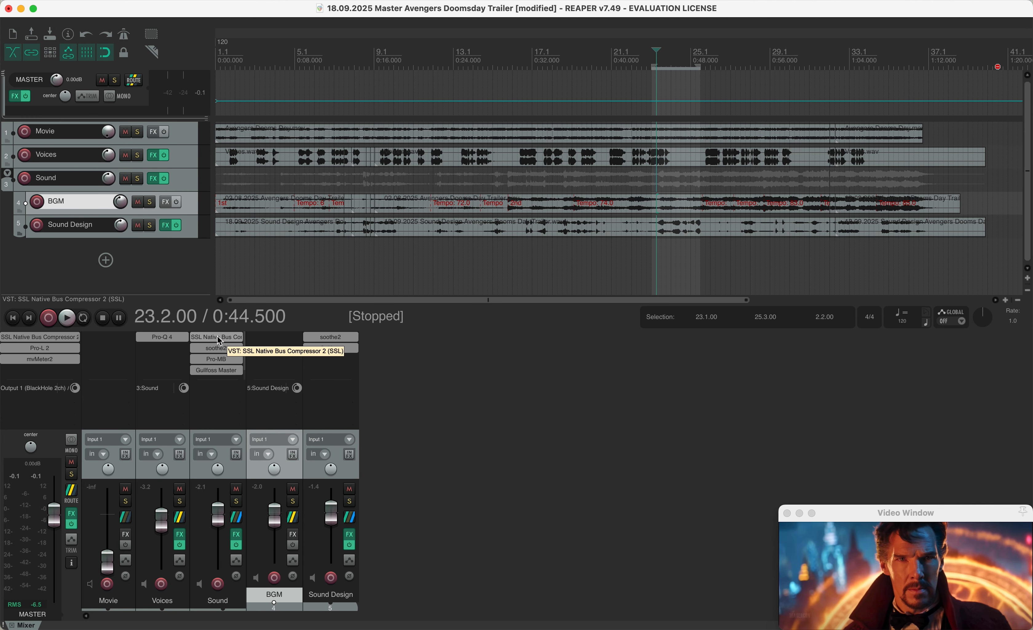
pyautogui.click(190, 183)
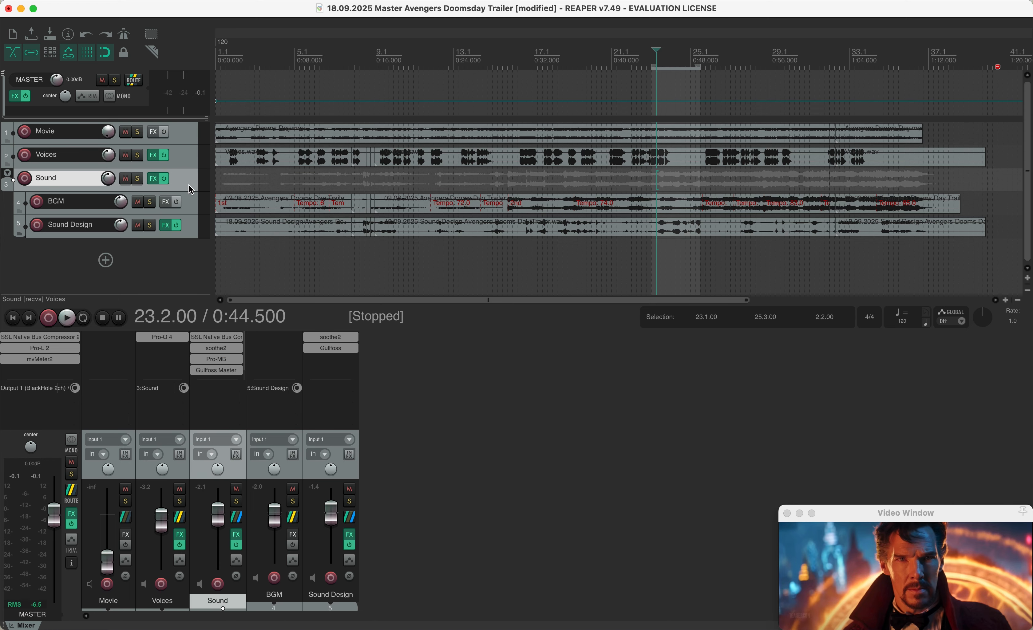
# Open SSL Native Bus Compressor 2 on the Sound track, examine its settings clear of the tracks, and close it
pyautogui.click(227, 336)
pyautogui.moveTo(712, 92); pyautogui.dragTo(888, 151)
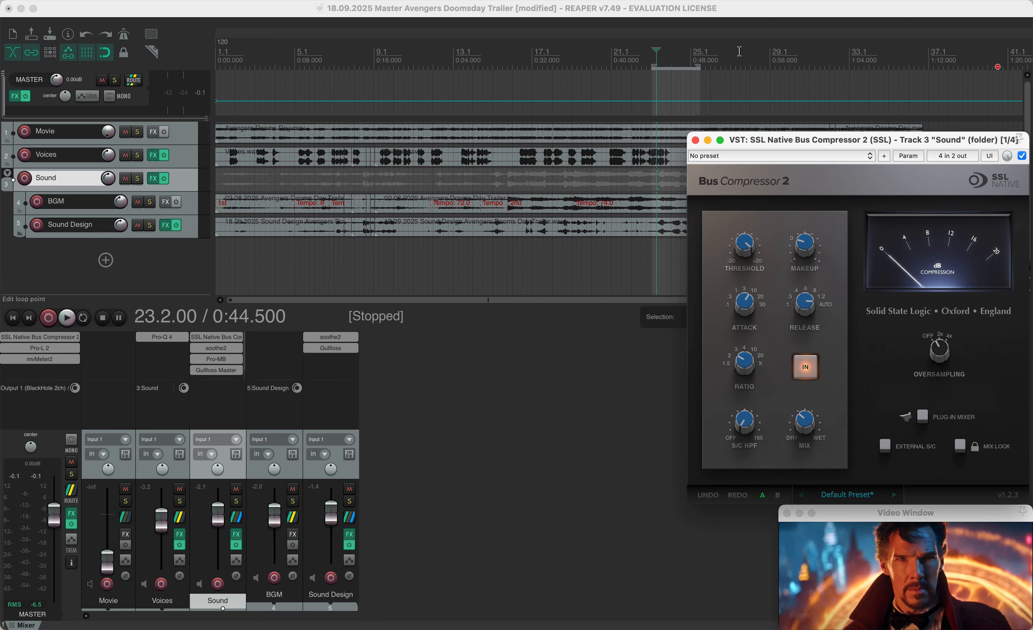
pyautogui.click(695, 141)
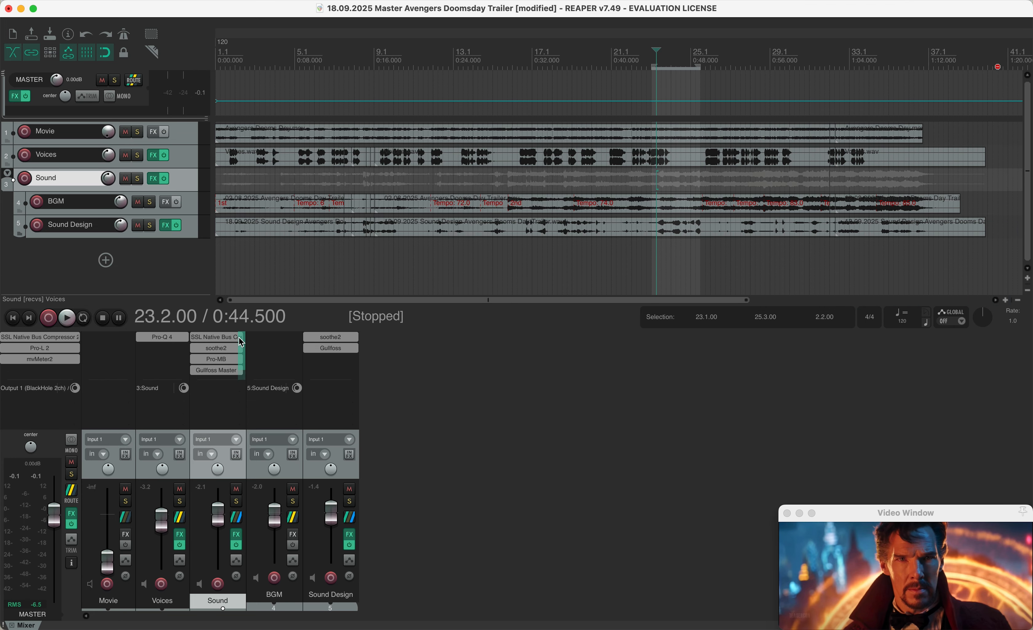
# Open soothe2 on the Sound track, play the mix briefly from bar 21, stop, and place the play cursor at 23.2.00
pyautogui.click(215, 348)
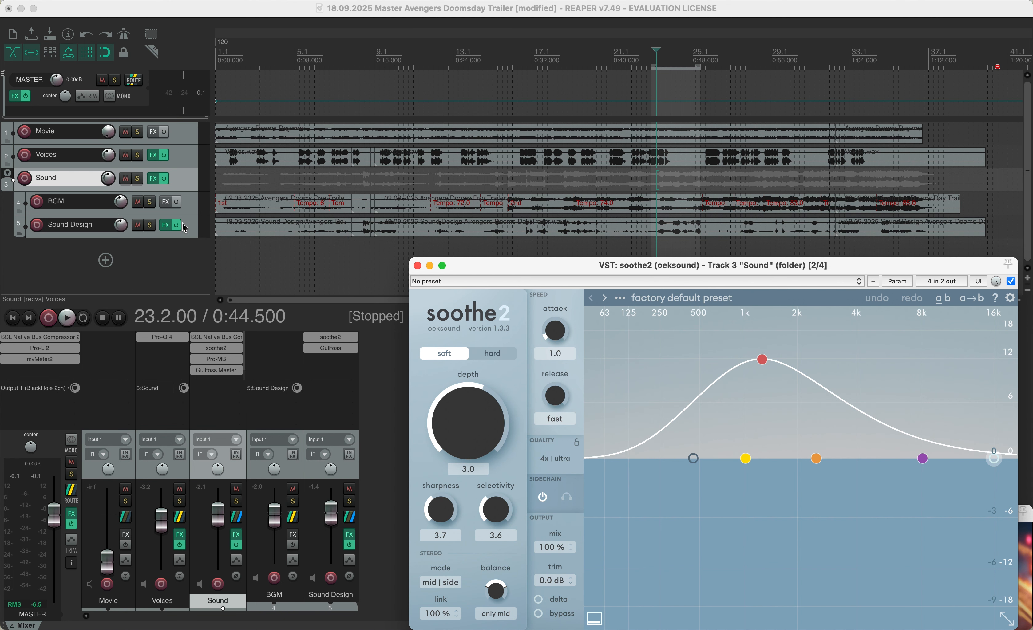
pyautogui.moveTo(521, 263); pyautogui.dragTo(548, 267)
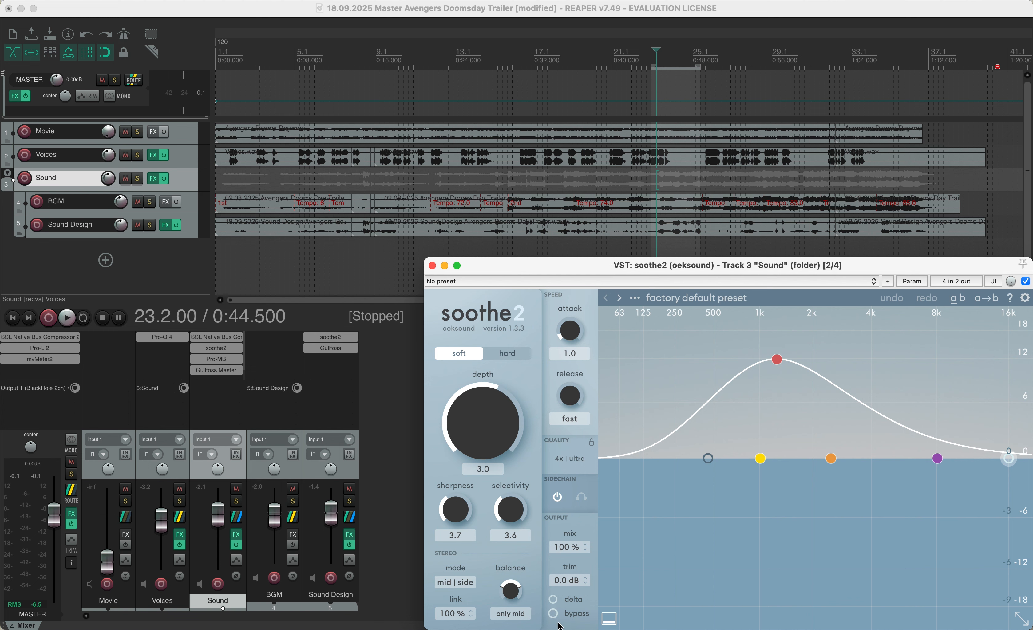
pyautogui.click(616, 248)
pyautogui.press('space')
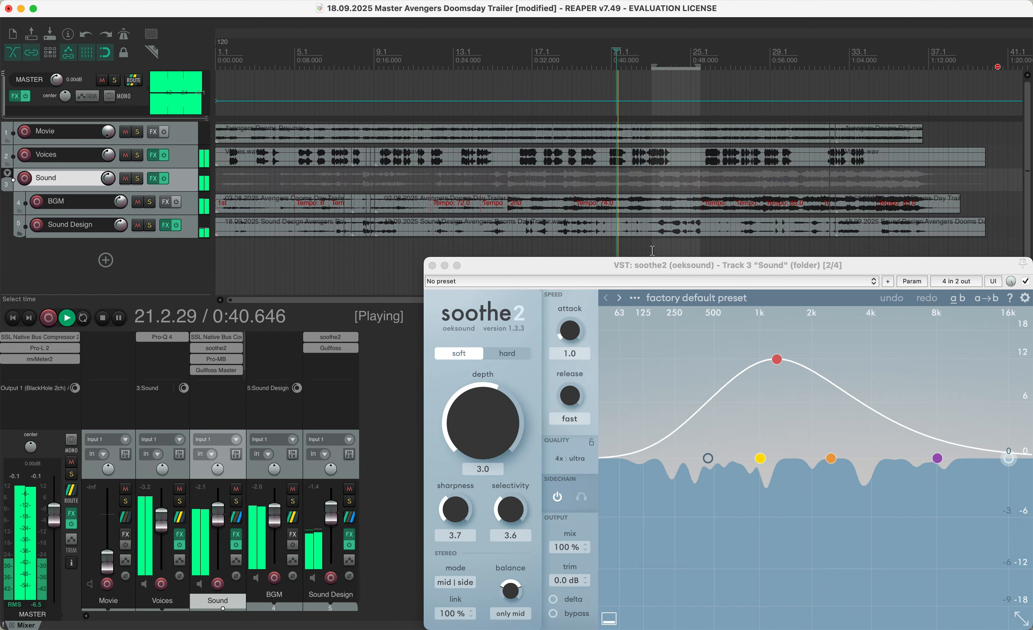
pyautogui.press('space')
pyautogui.click(655, 247)
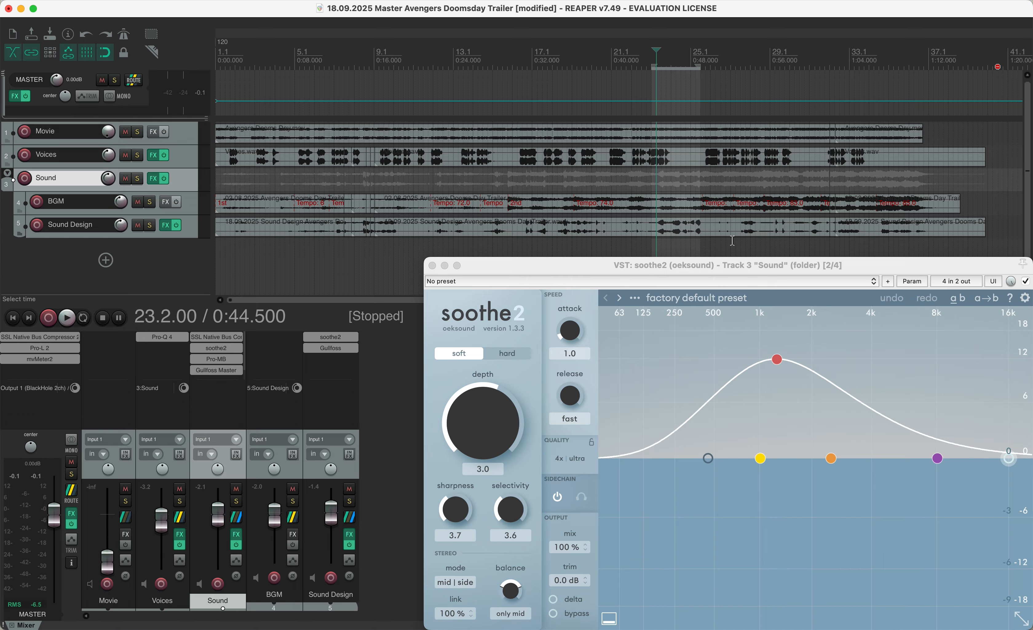
# Set the time selection from 18.2.00 to 21.1.00, enable repeat and play the loop from 18.2.00
pyautogui.moveTo(557, 247); pyautogui.dragTo(607, 248)
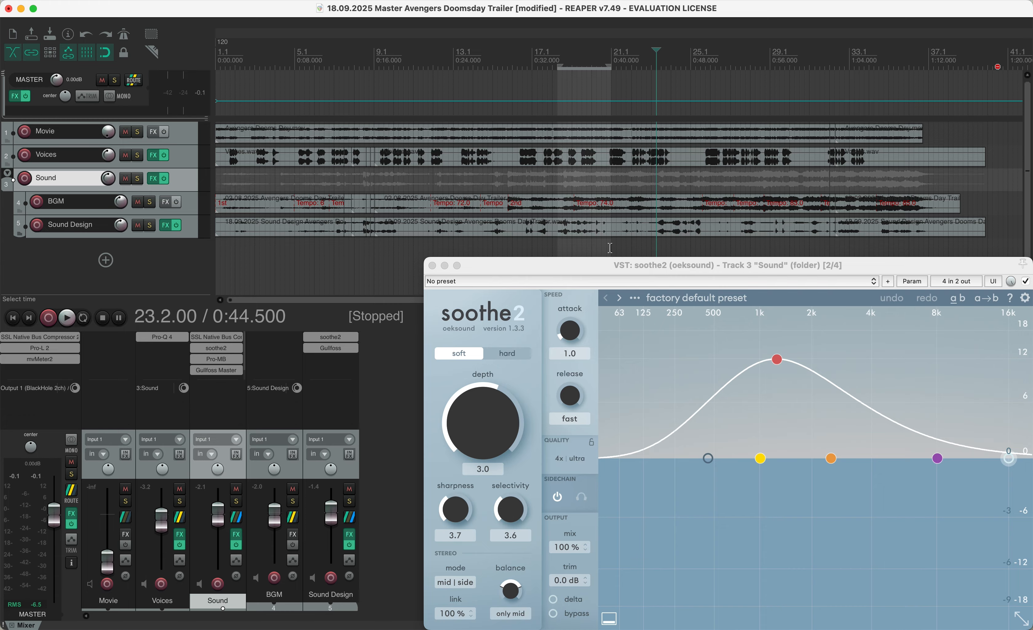
pyautogui.click(558, 244)
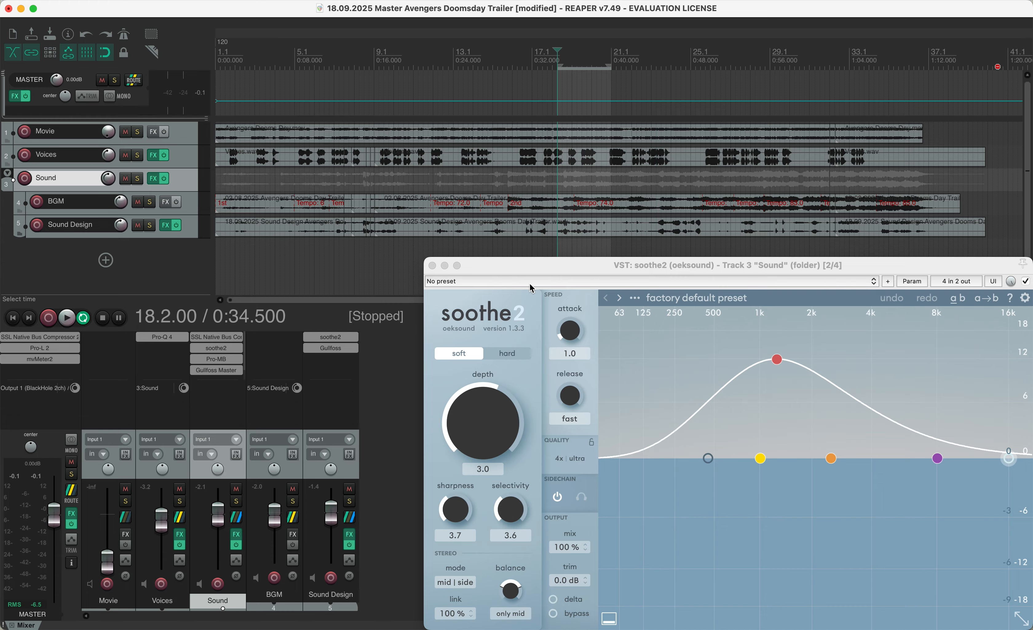
pyautogui.press('space')
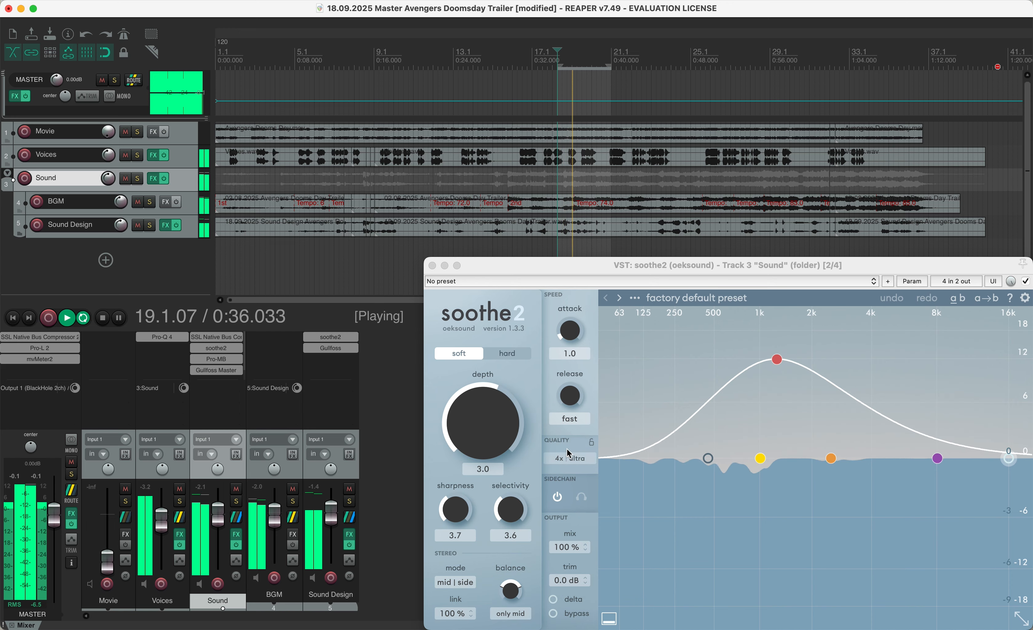
# Compare the looped passage with the Sound track's soothe2 bypassed and active, leave it active, and stop
pyautogui.click(554, 614)
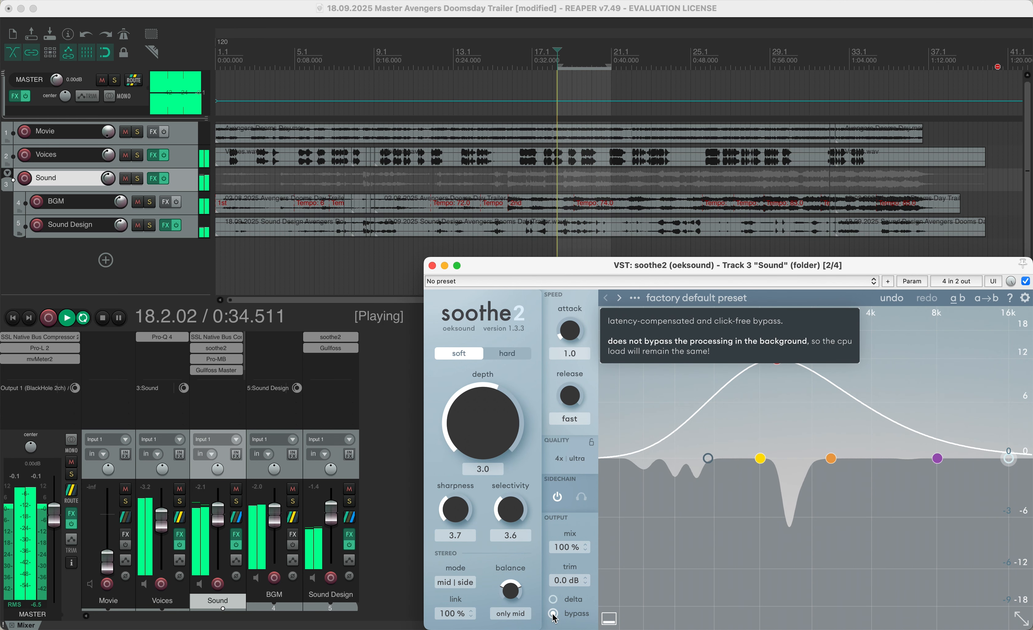
pyautogui.click(554, 615)
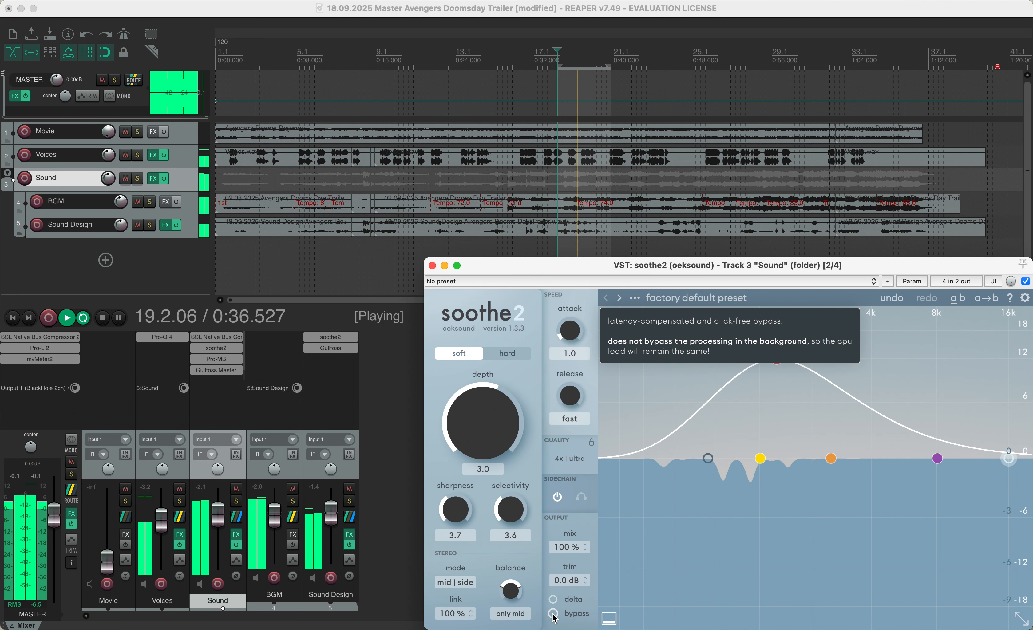
pyautogui.press('space')
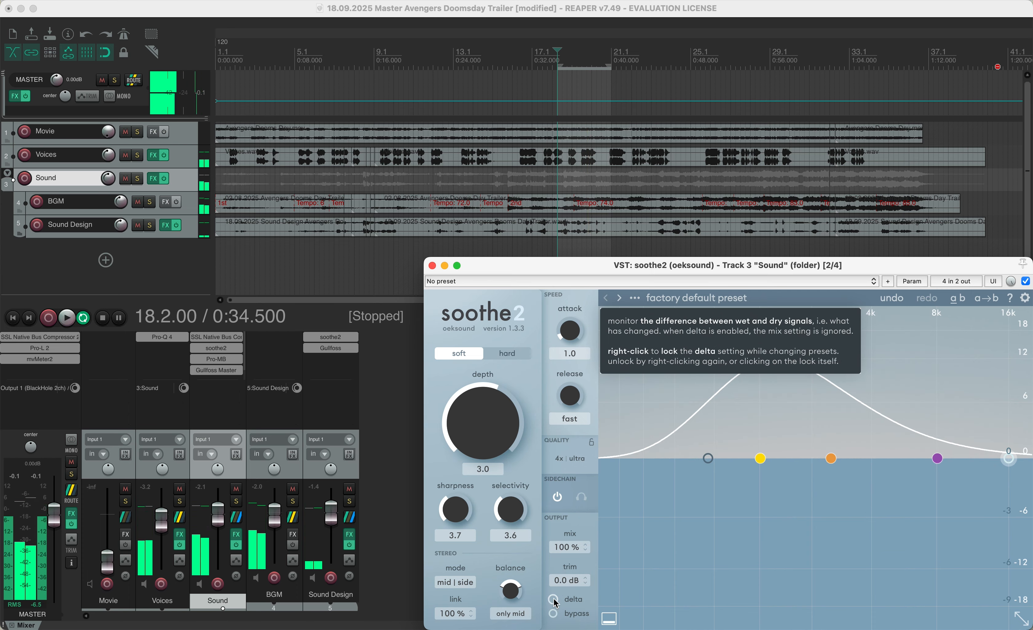
# Enable delta monitoring in the Sound track's soothe2, play the loop to hear the removed signal, and stop
pyautogui.click(554, 600)
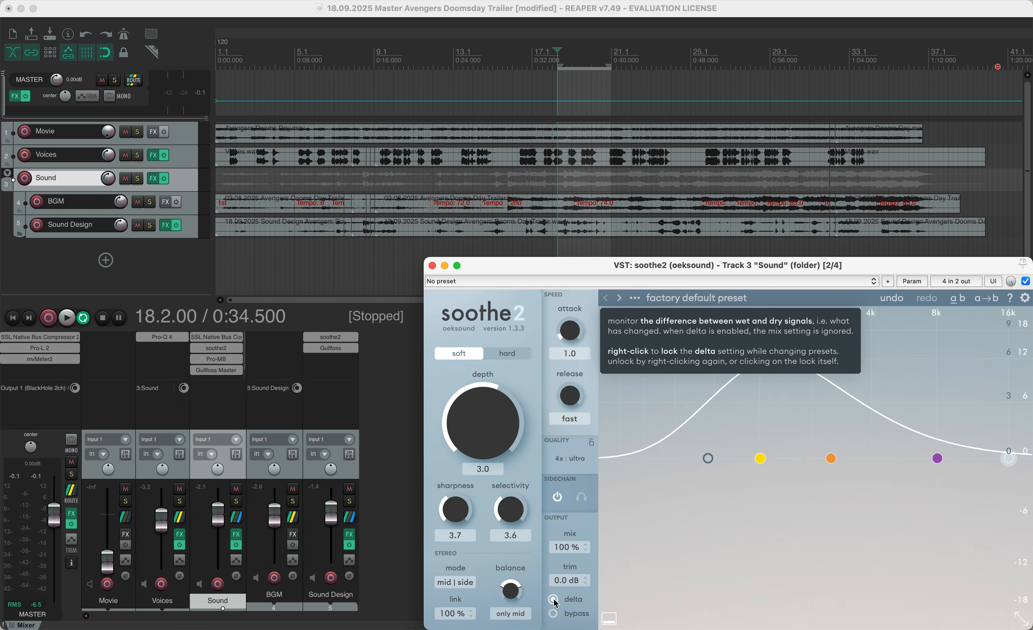
pyautogui.click(554, 600)
pyautogui.click(555, 604)
pyautogui.press('space')
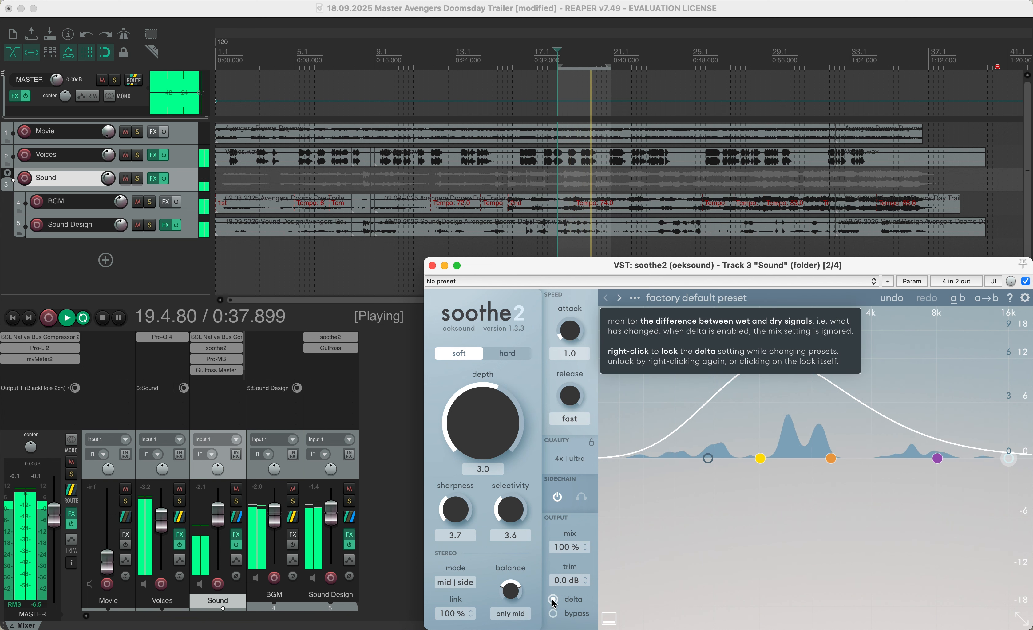
pyautogui.press('space')
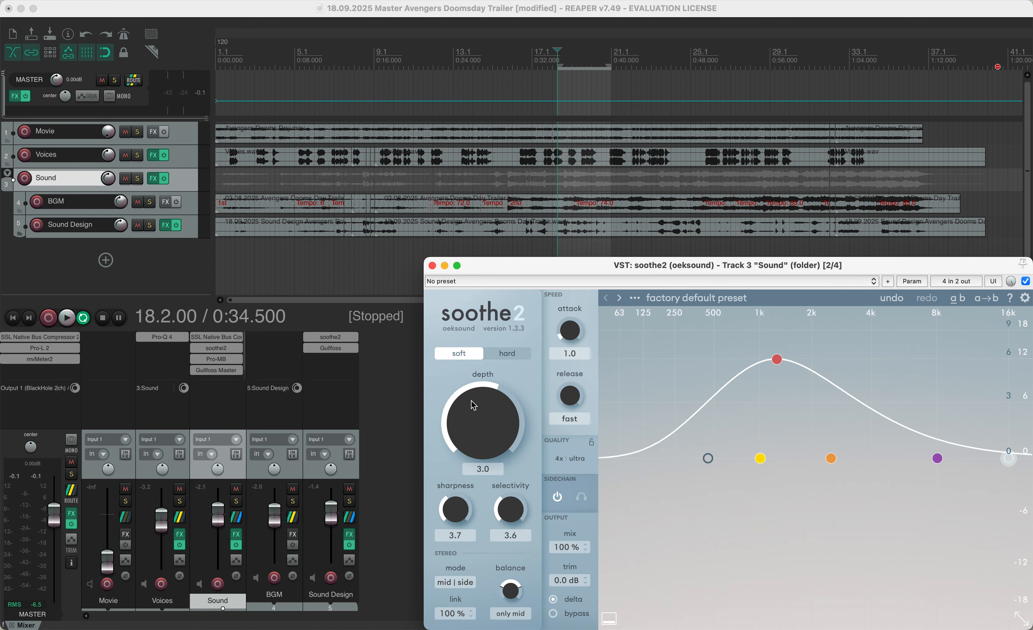
# Close and reopen soothe2 on the Sound track, turn delta monitoring off, and close it again
pyautogui.click(432, 266)
pyautogui.moveTo(295, 389); pyautogui.dragTo(245, 381)
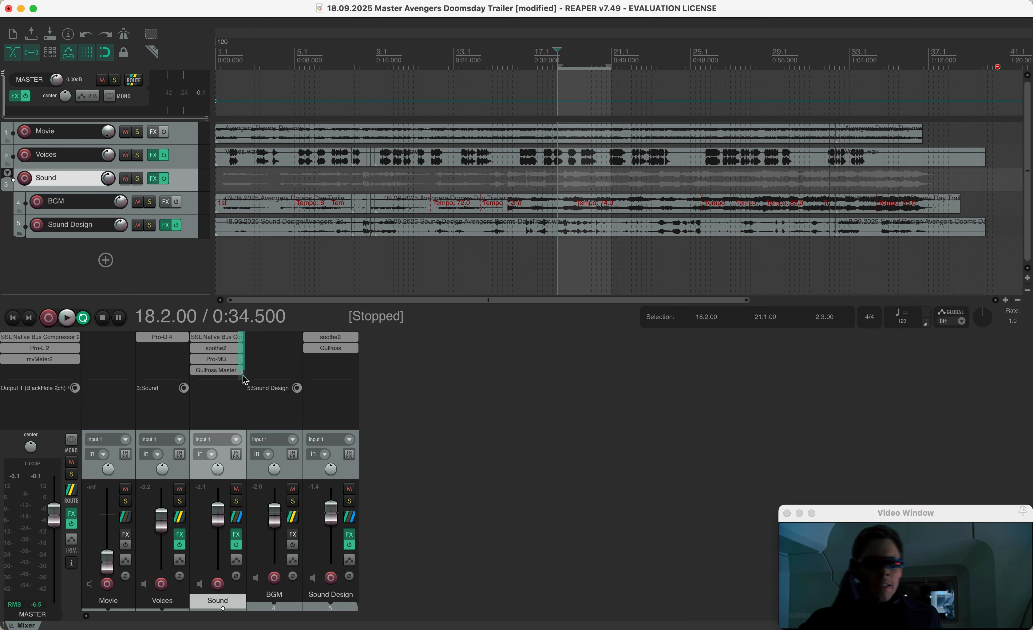
pyautogui.click(226, 351)
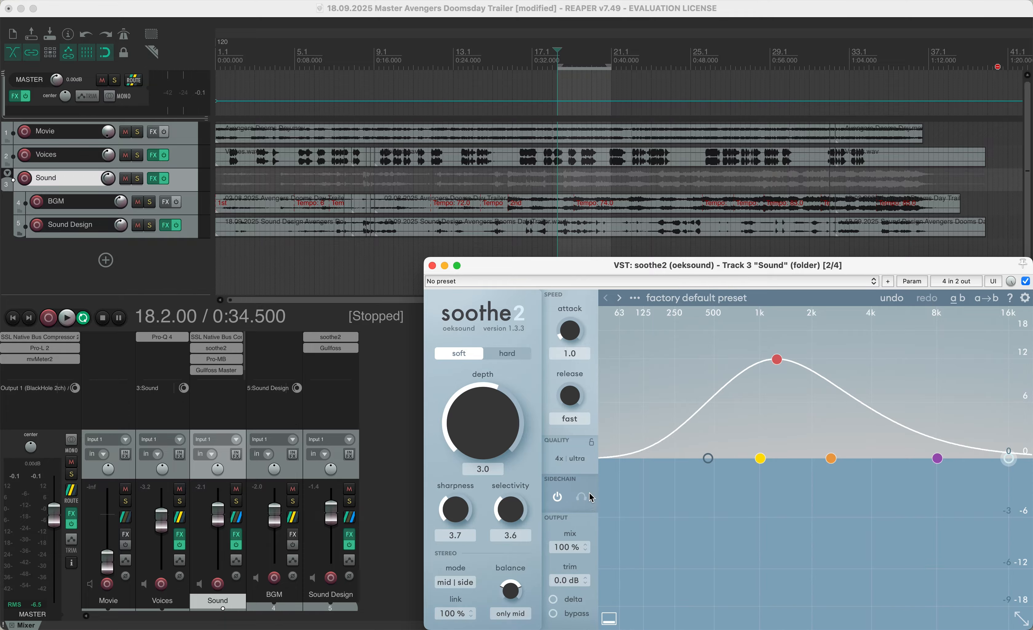
pyautogui.click(432, 266)
# Open Pro-MB on the Sound track, move its window below the tracks, and examine the three bands' settings and their Compress or Expand modes
pyautogui.click(216, 360)
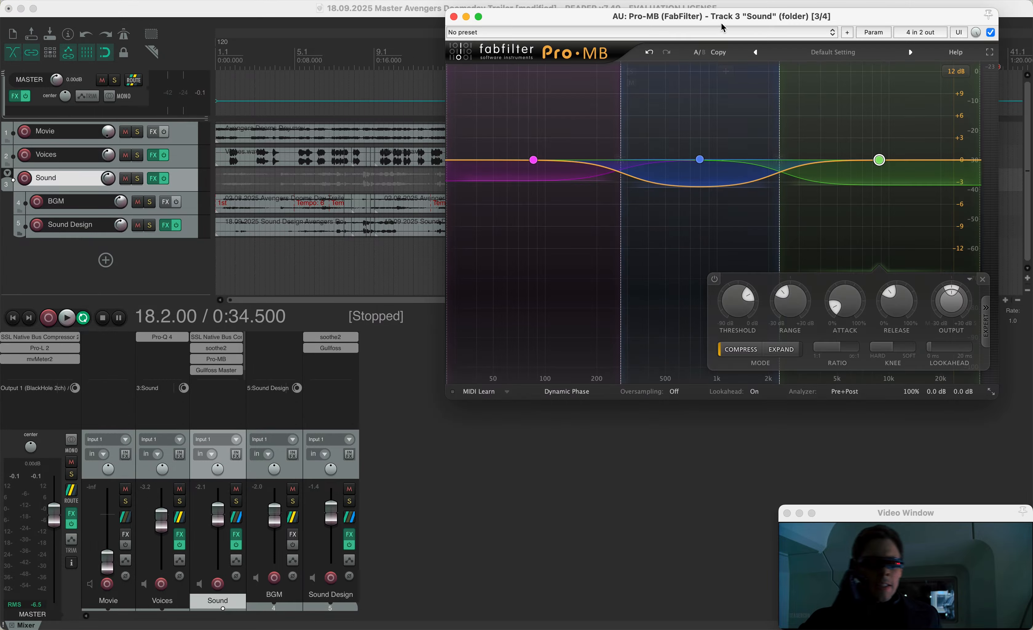
pyautogui.moveTo(735, 54); pyautogui.dragTo(770, 249)
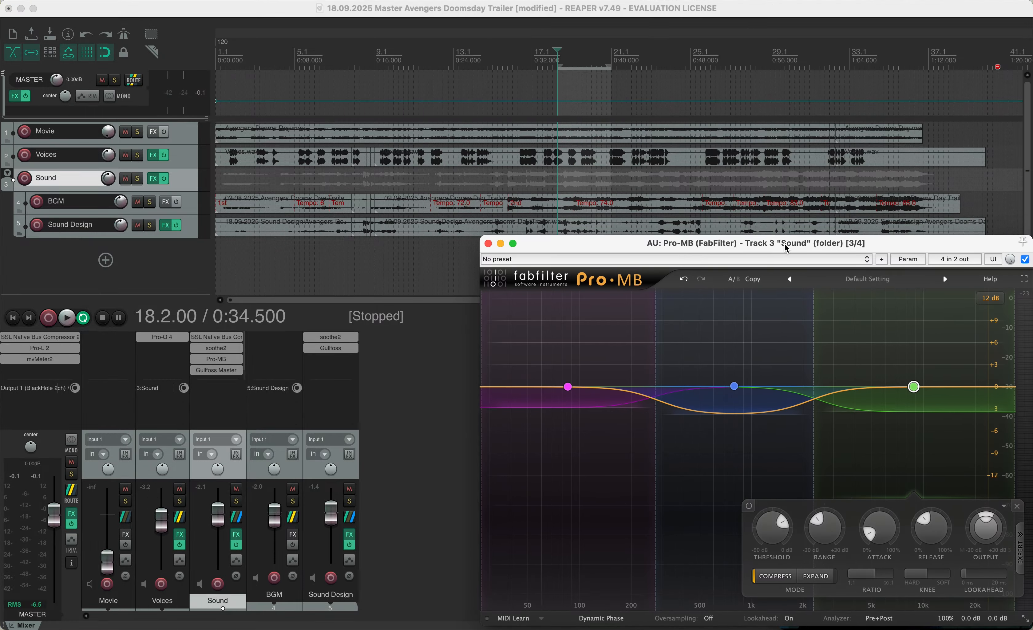
pyautogui.click(572, 408)
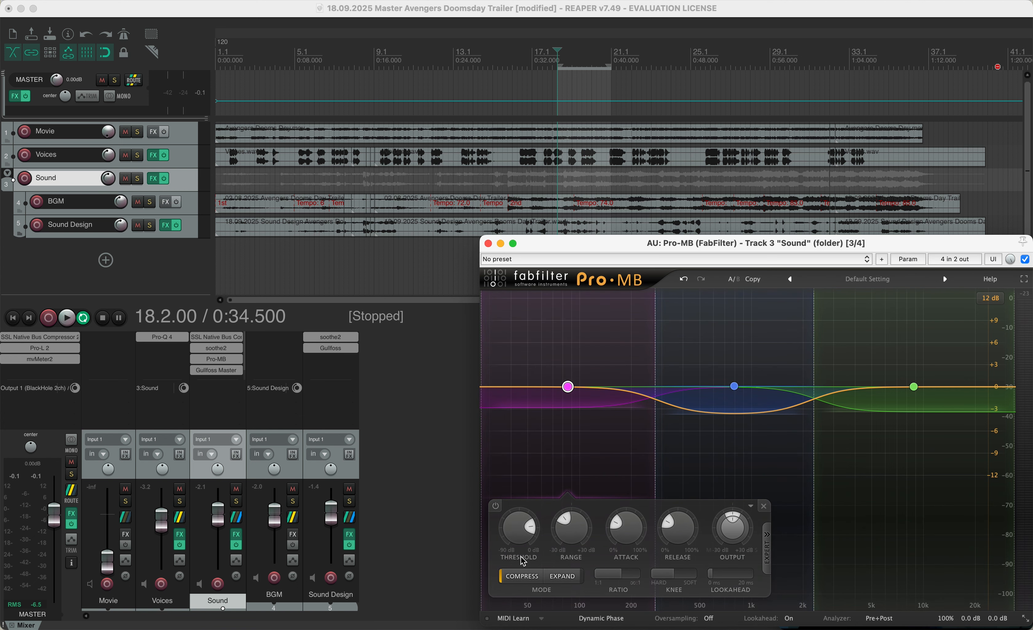
pyautogui.click(914, 387)
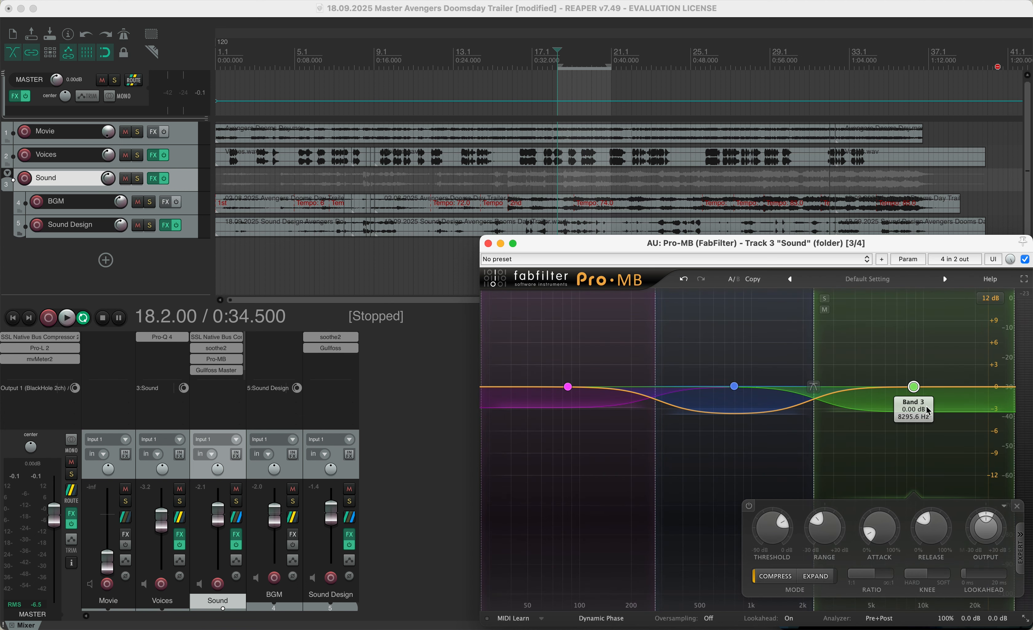
pyautogui.click(735, 386)
pyautogui.click(668, 576)
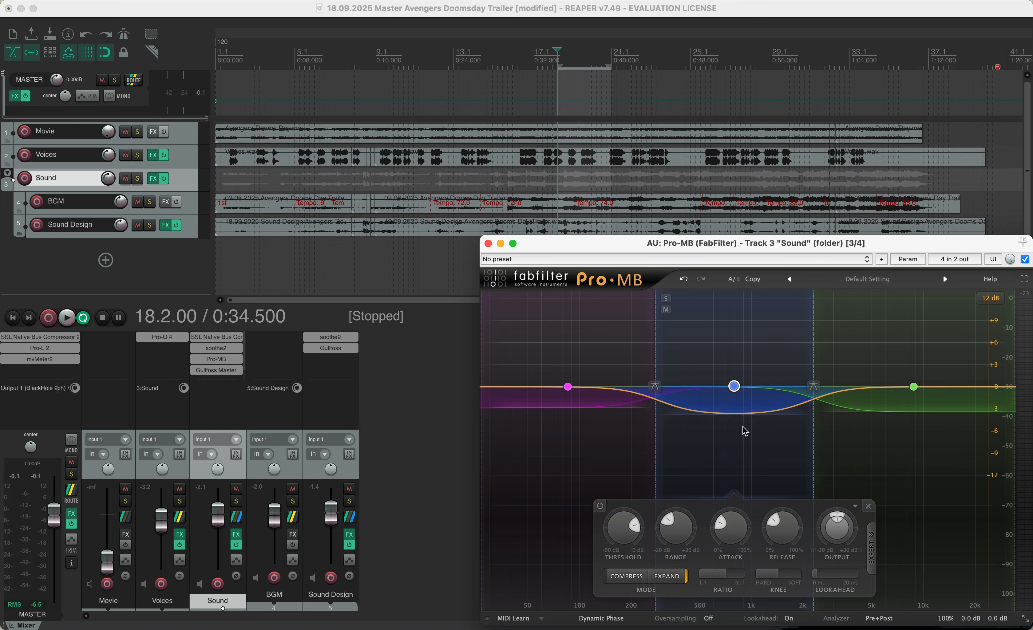
pyautogui.click(569, 388)
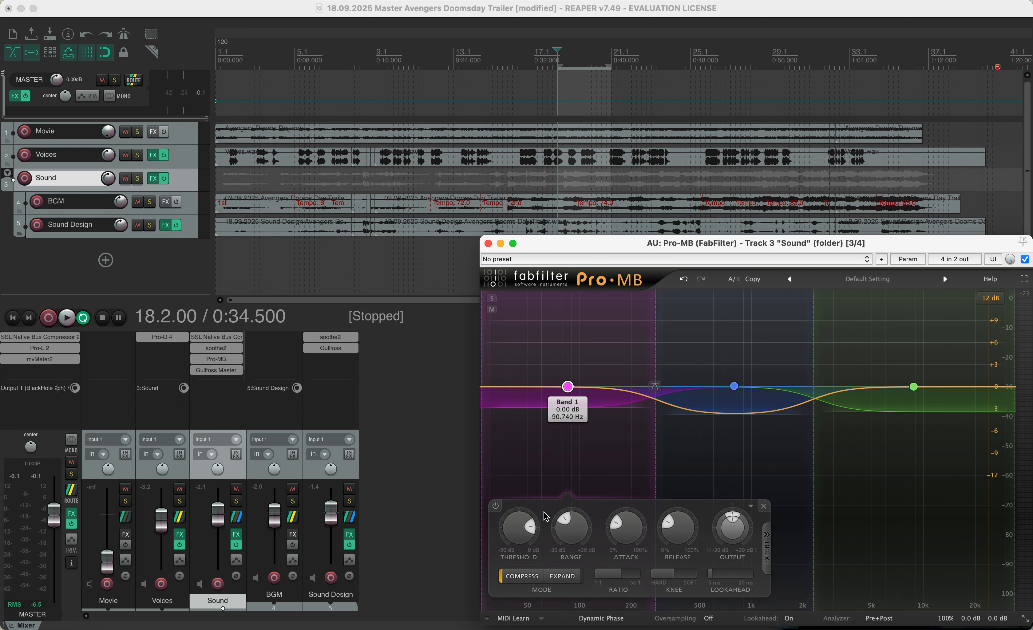
pyautogui.moveTo(523, 576)
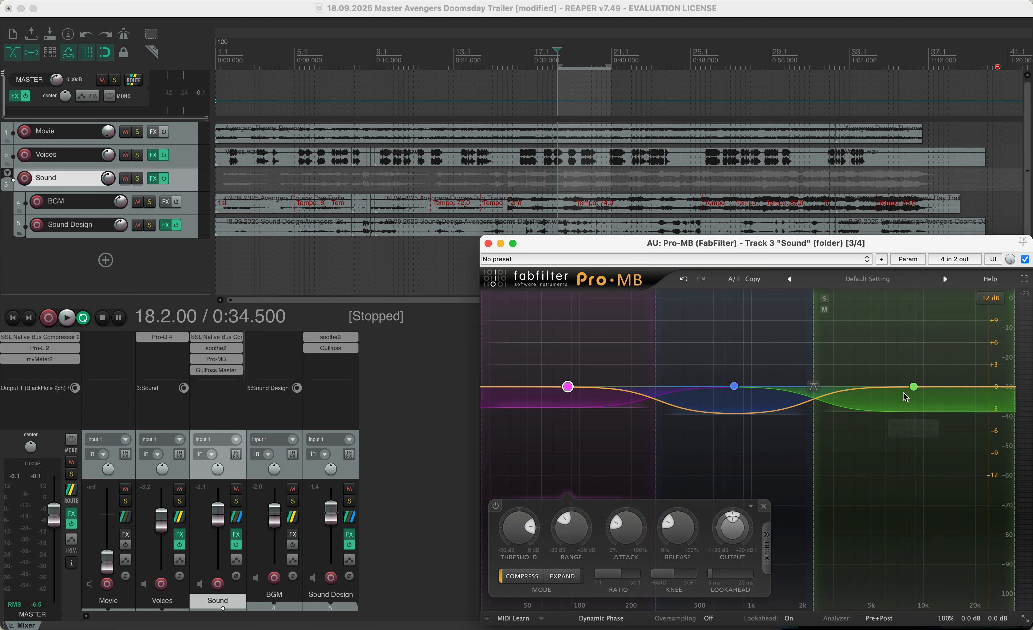
# Check the high band's settings in the Sound track's Pro-MB, compare the loop with Pro-MB bypassed and active, leave it active, and close it
pyautogui.click(914, 387)
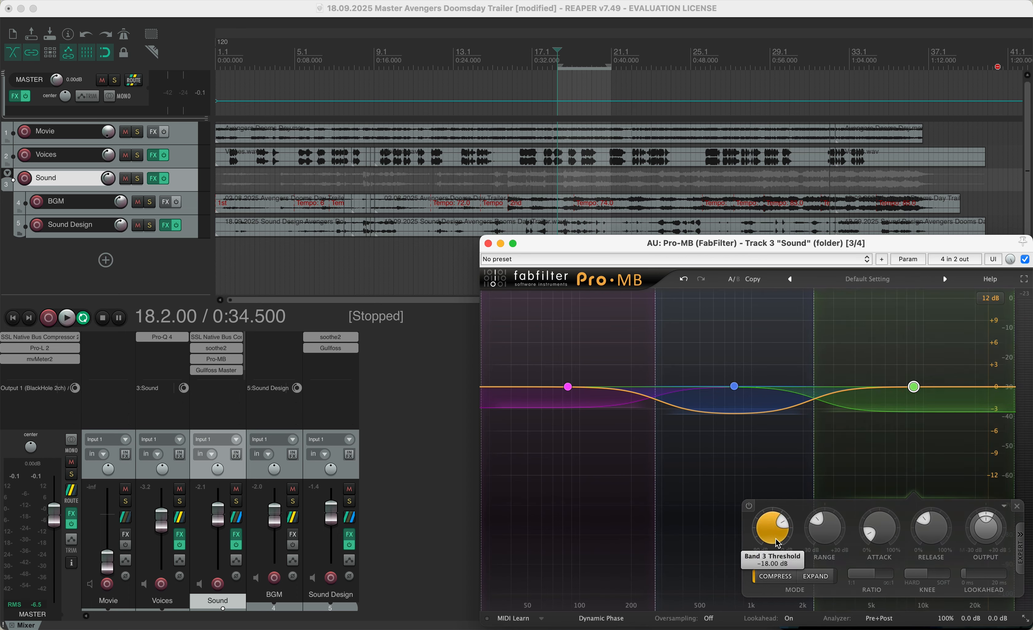
pyautogui.moveTo(788, 536)
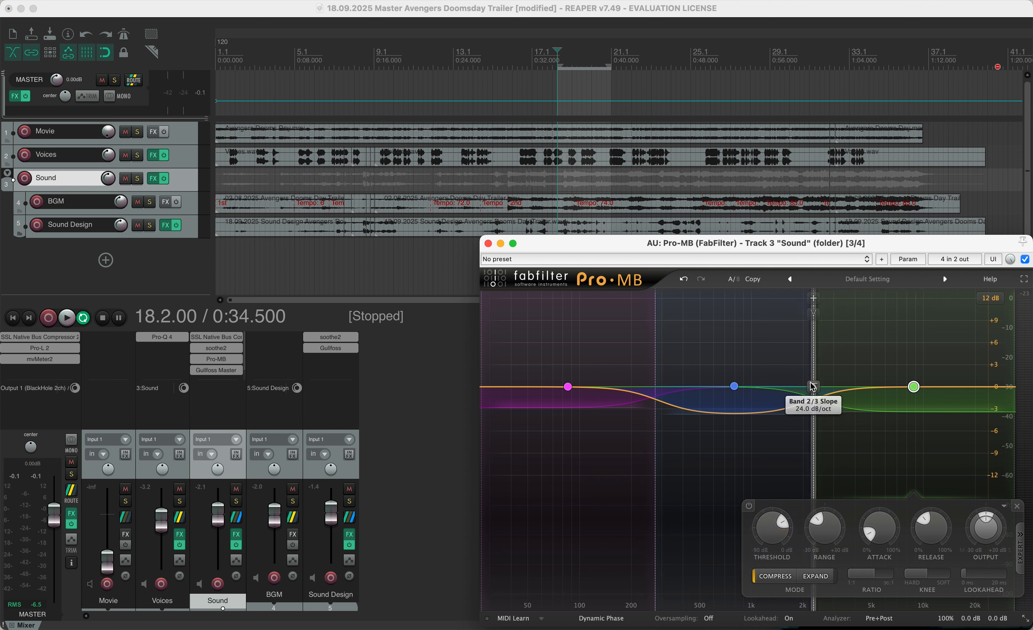
pyautogui.press('space')
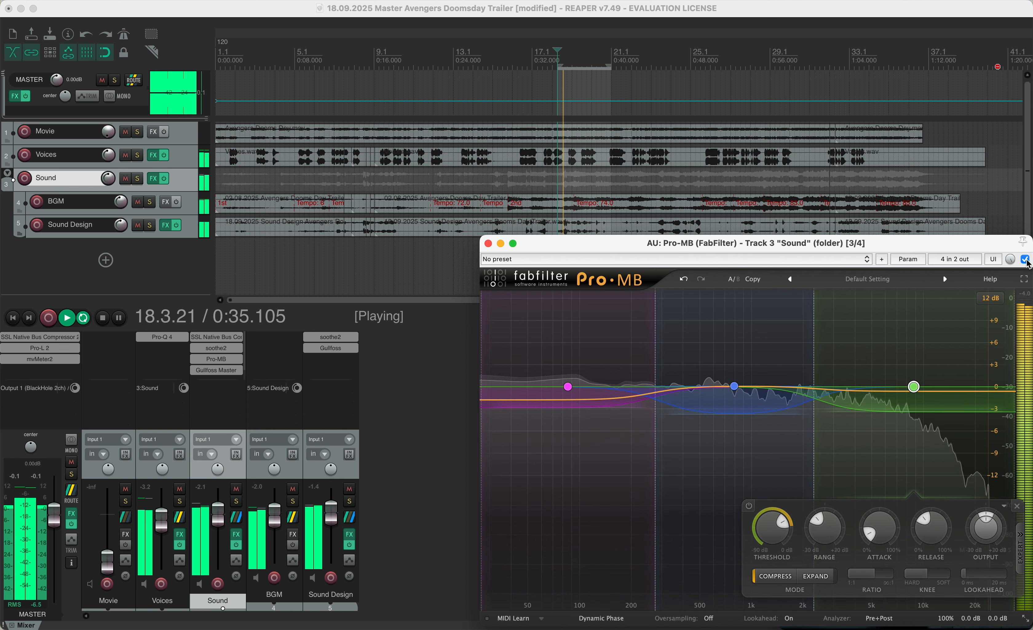
pyautogui.click(1026, 260)
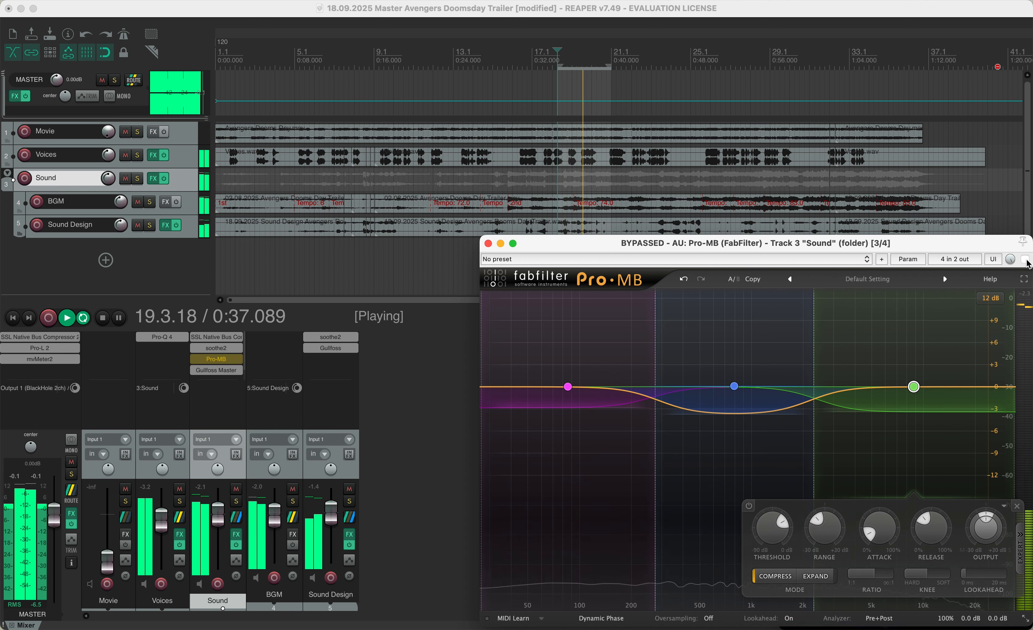
pyautogui.click(1026, 260)
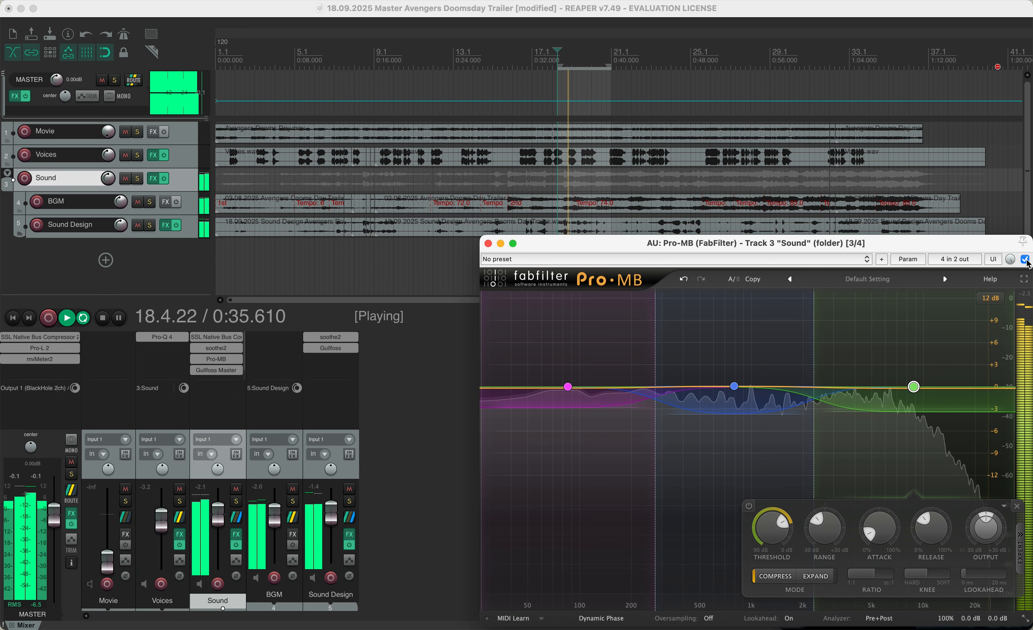
pyautogui.click(1026, 260)
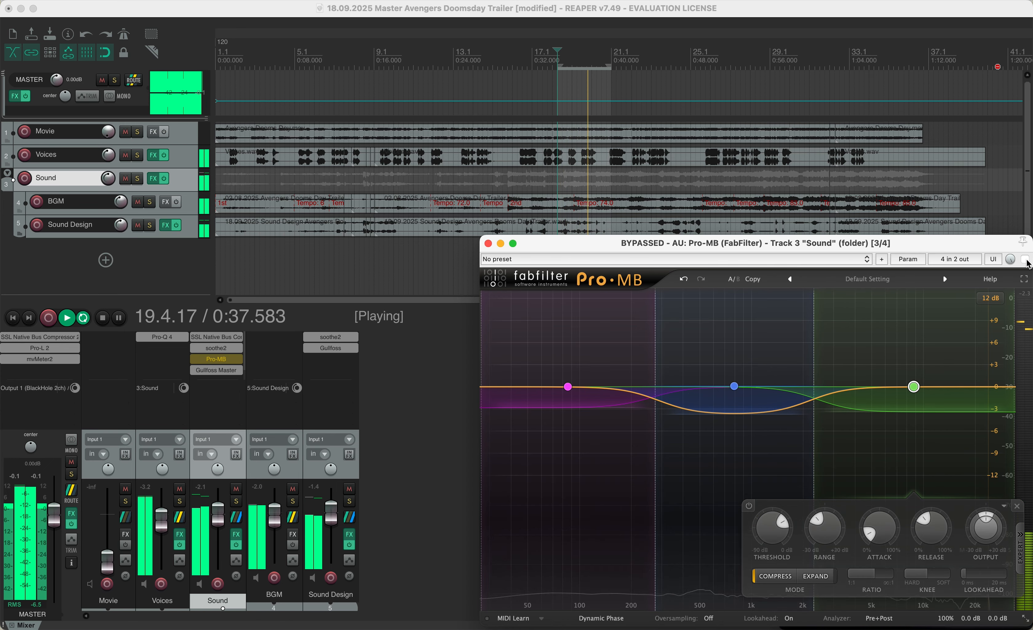
pyautogui.click(1026, 260)
pyautogui.press('space')
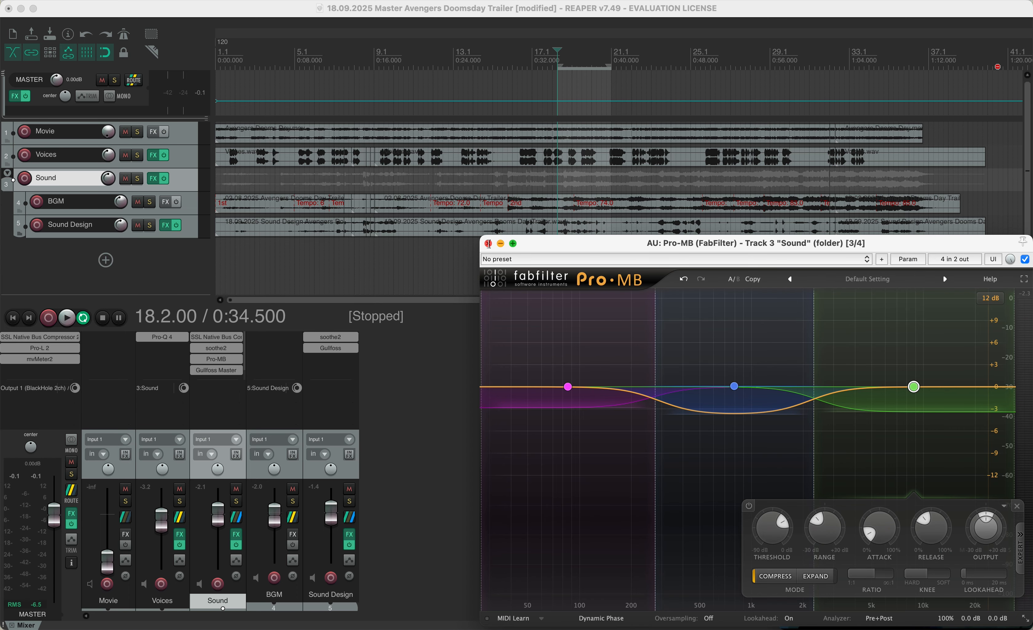
pyautogui.click(488, 244)
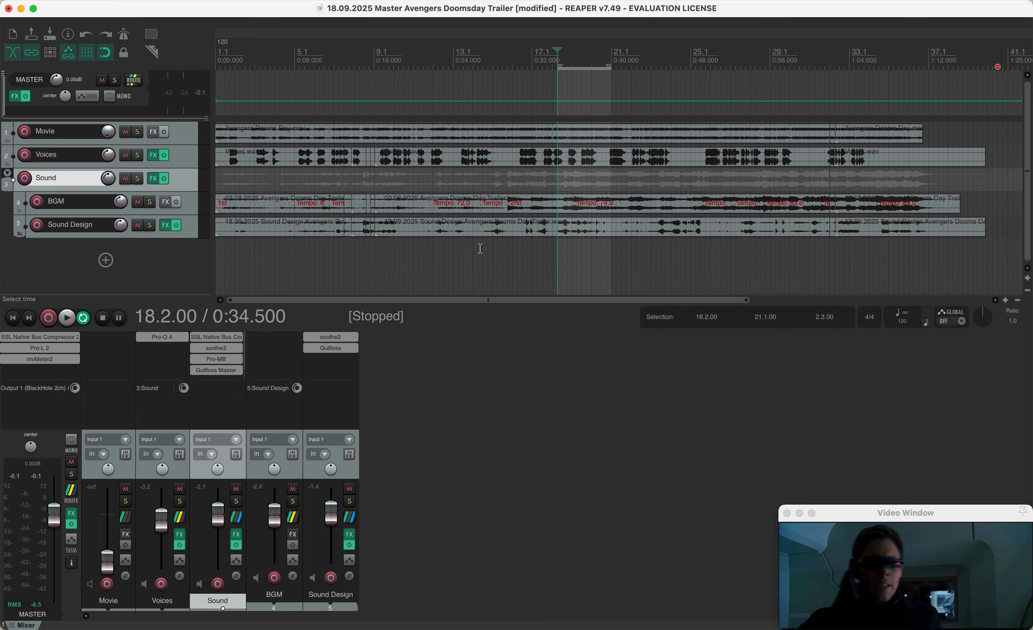
# Open Gullfoss Master on the Sound track below the tracks, repeatedly compare the loop with it bypassed and active, leave it active, and close it
pyautogui.click(216, 371)
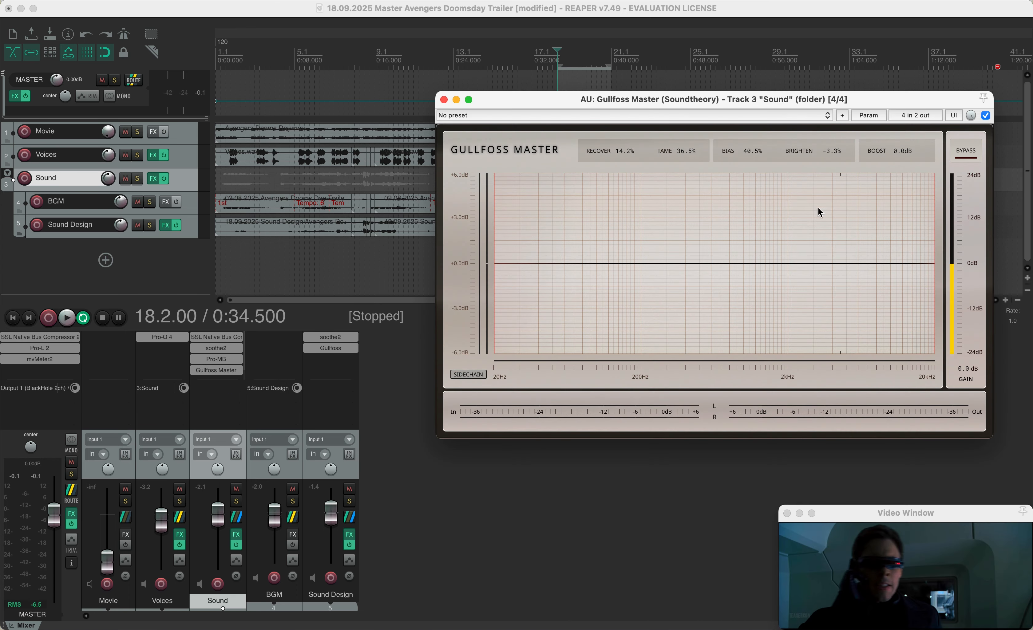
pyautogui.moveTo(748, 102); pyautogui.dragTo(808, 296)
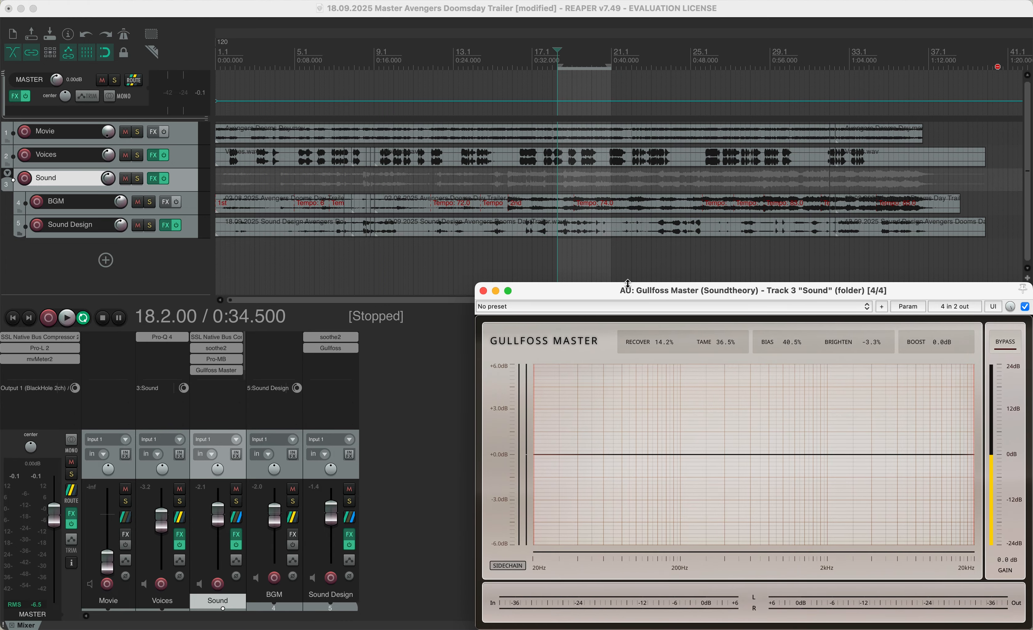
pyautogui.press('space')
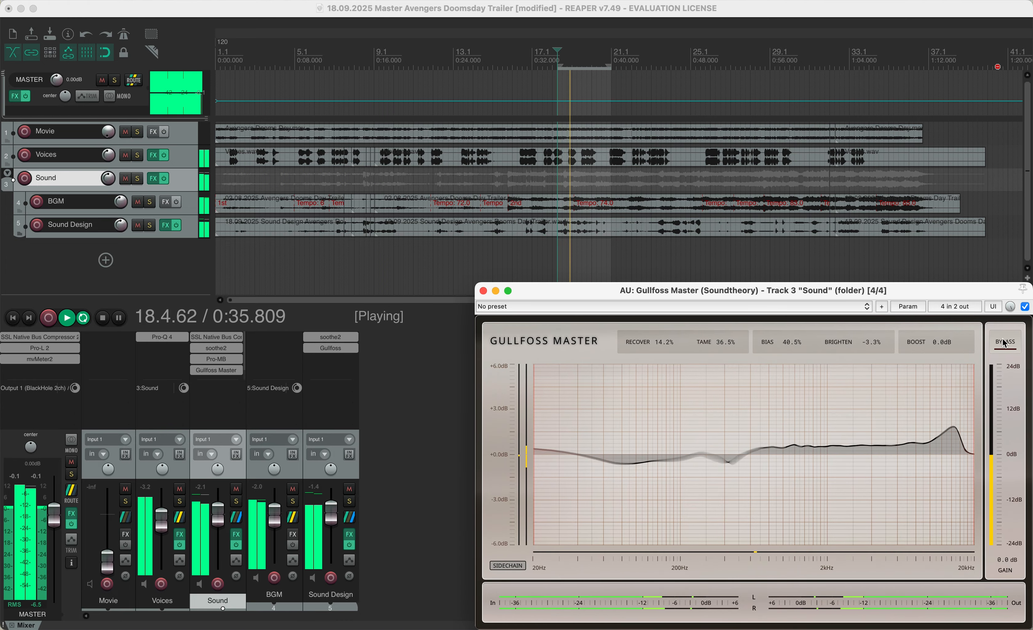
pyautogui.click(1007, 344)
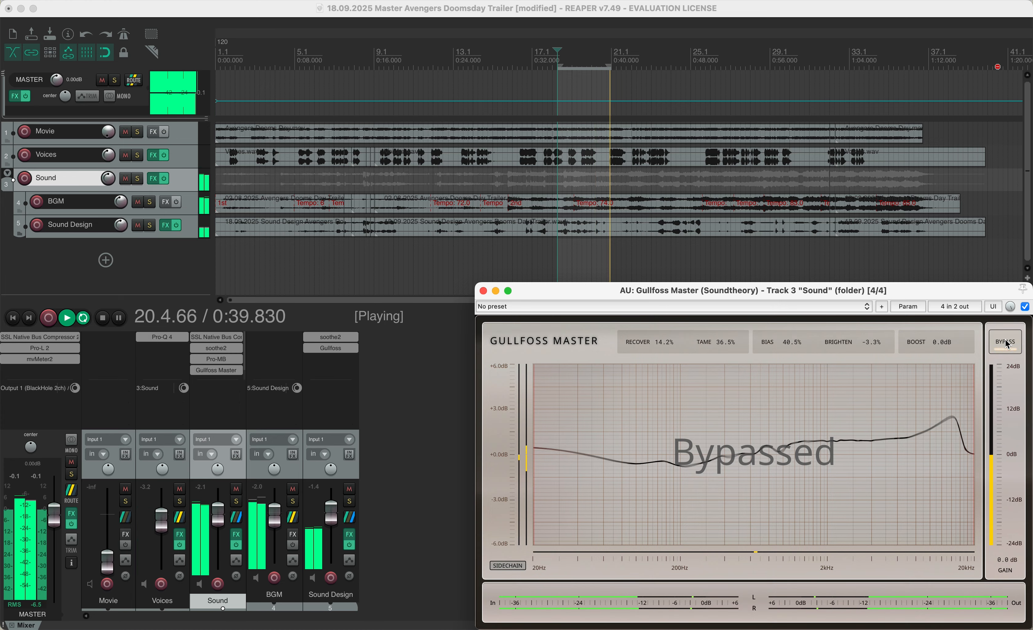
pyautogui.click(1008, 345)
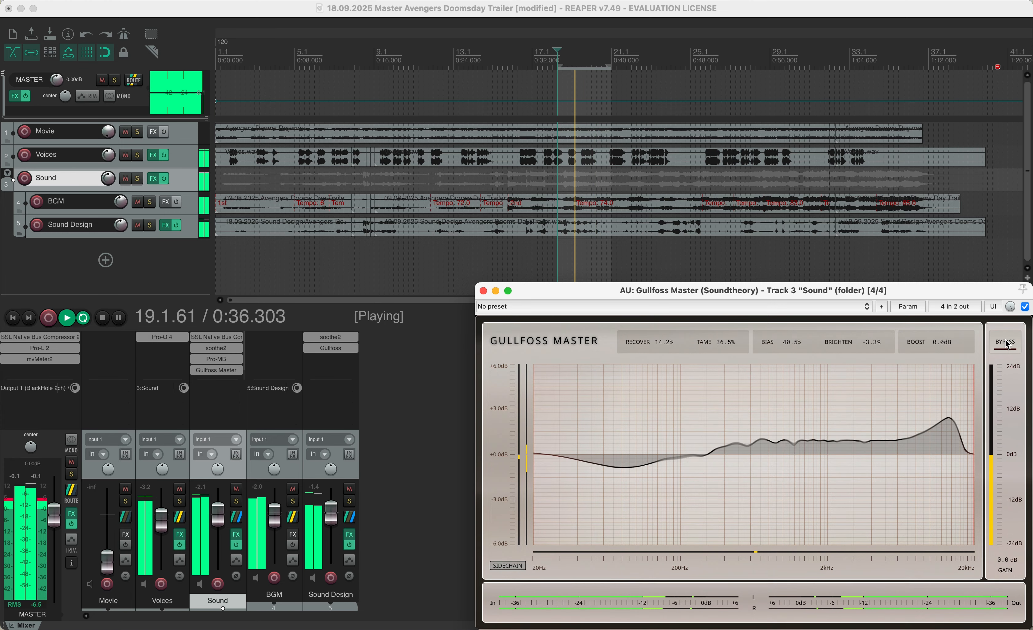
pyautogui.click(1008, 345)
pyautogui.click(1008, 345)
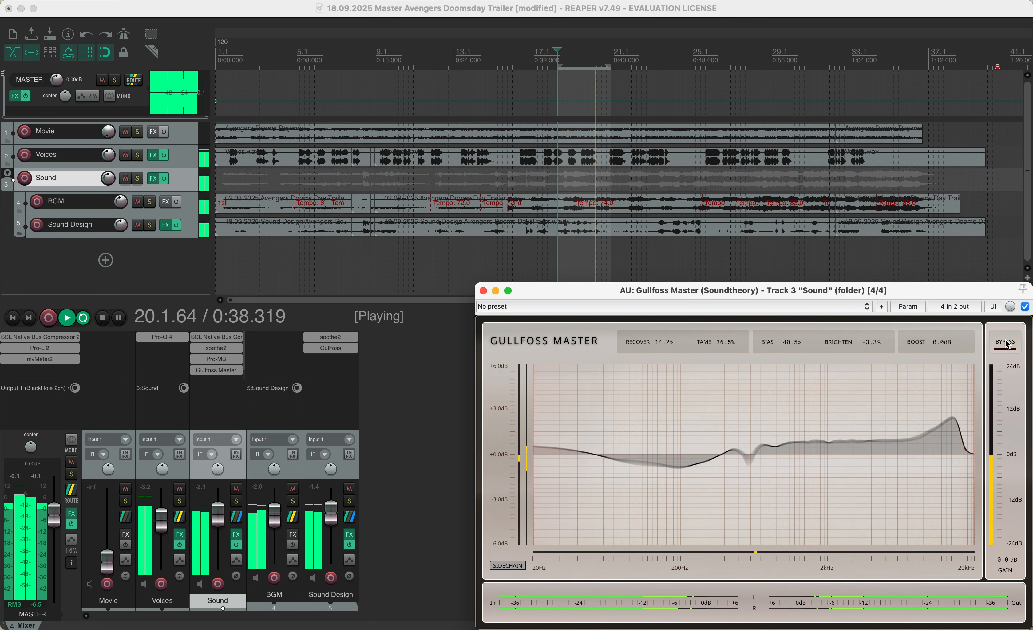
pyautogui.click(1008, 345)
pyautogui.click(1008, 345)
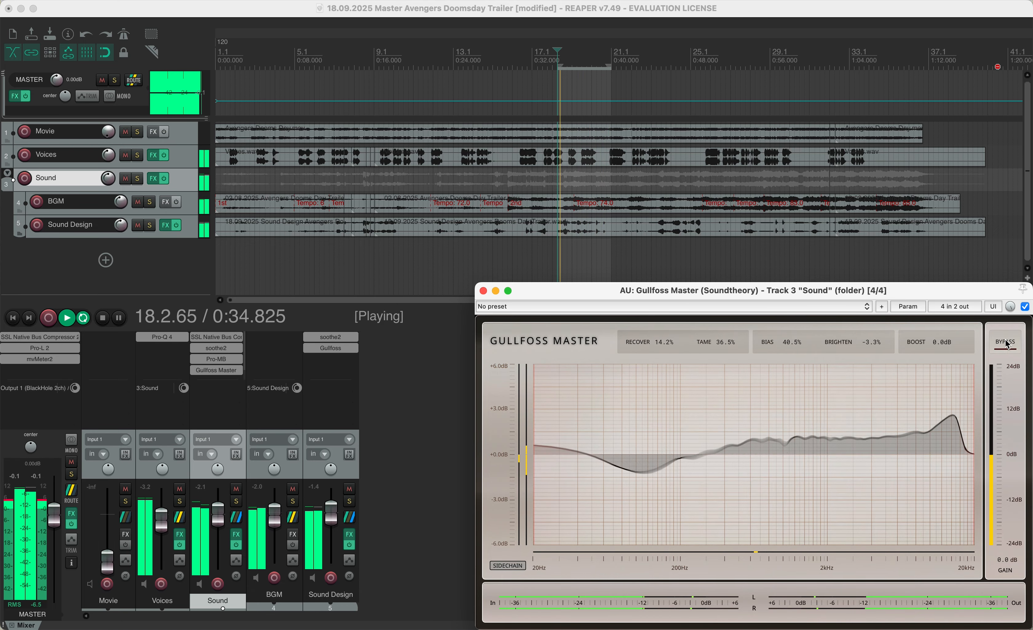
pyautogui.click(1008, 345)
pyautogui.click(1008, 345)
pyautogui.click(1008, 345)
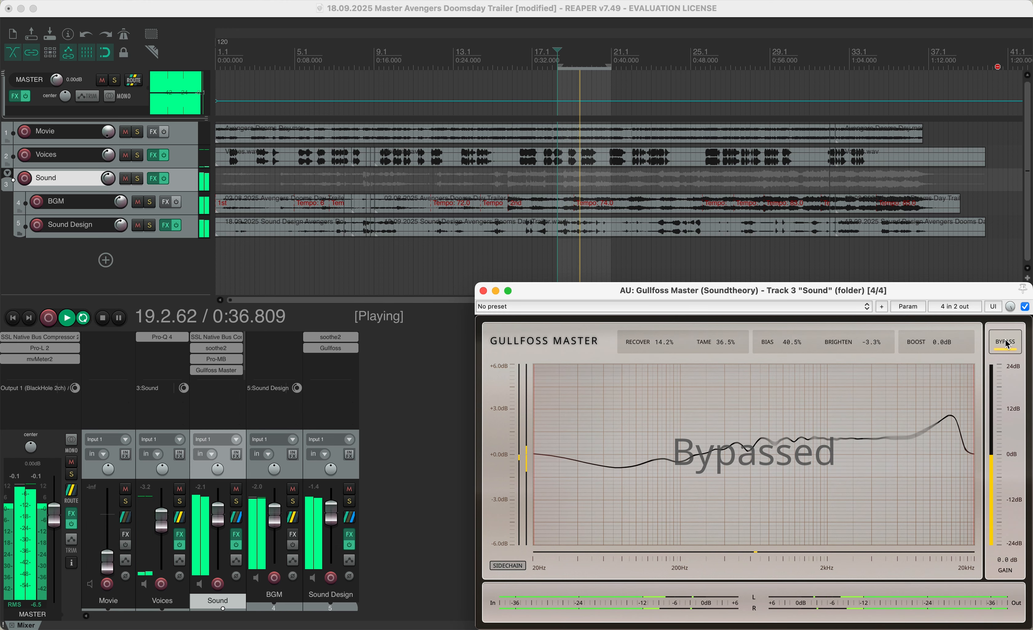
pyautogui.click(1008, 345)
pyautogui.press('space')
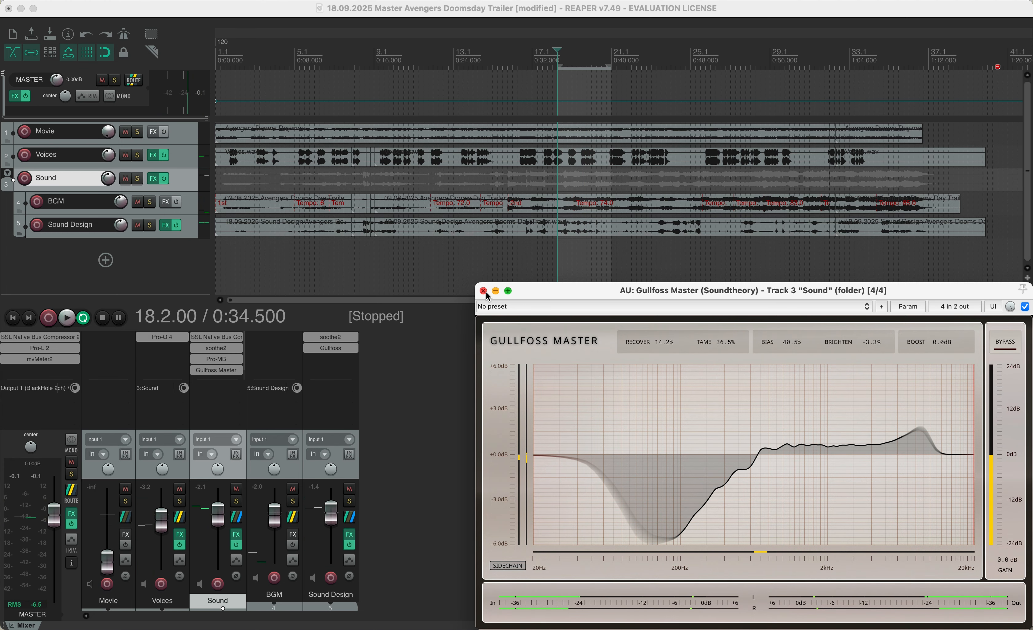
pyautogui.click(483, 292)
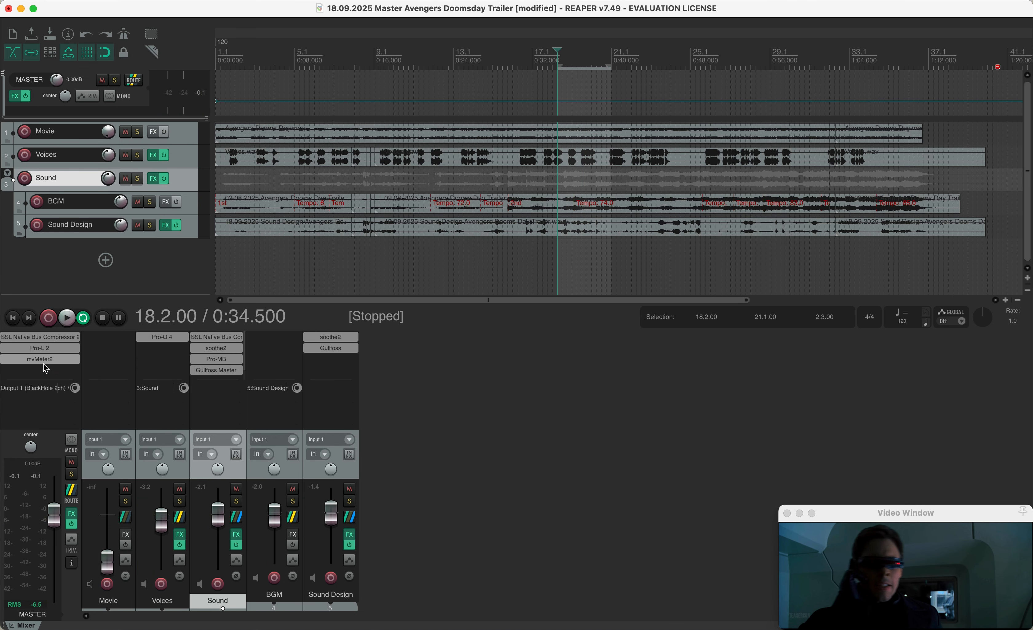
# Open Pro-L 2 on the Master track below the tracks, compare the loop with the limiter active and bypassed, and stop playback
pyautogui.click(41, 348)
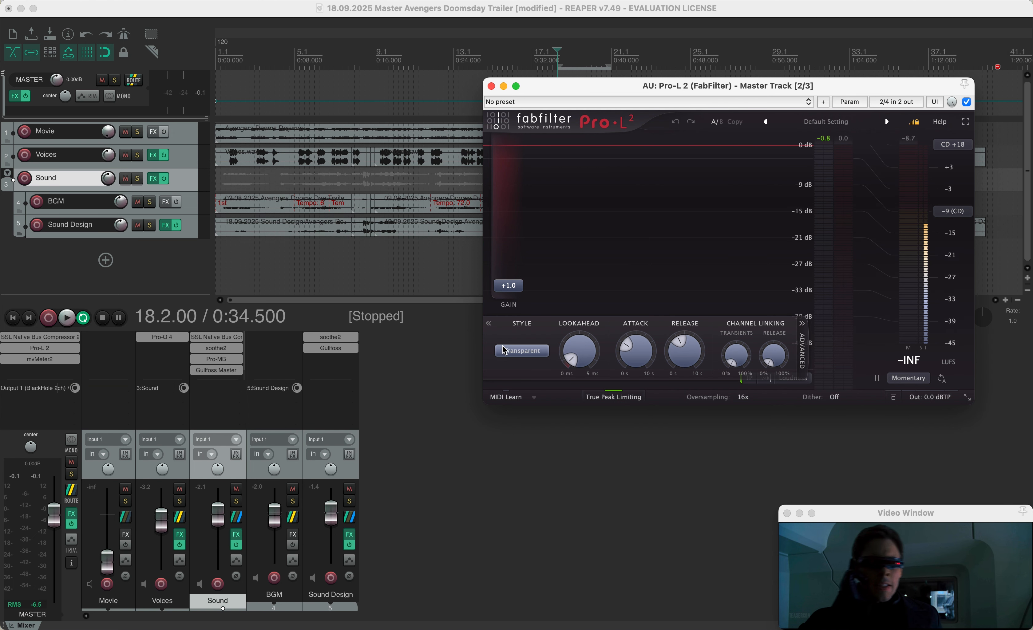
pyautogui.moveTo(757, 83); pyautogui.dragTo(839, 309)
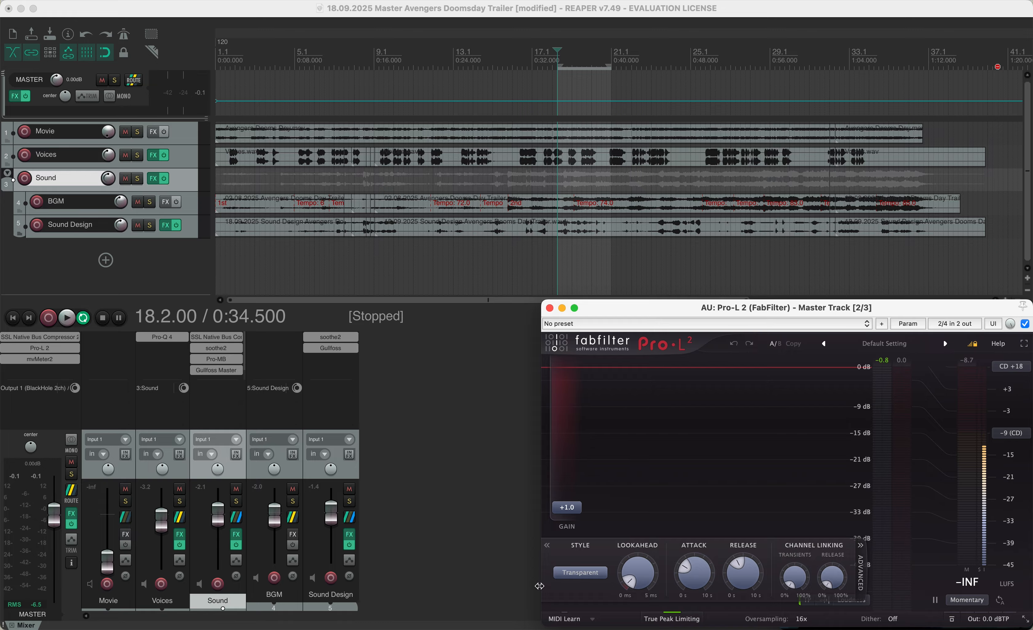
pyautogui.moveTo(590, 578)
pyautogui.press('space')
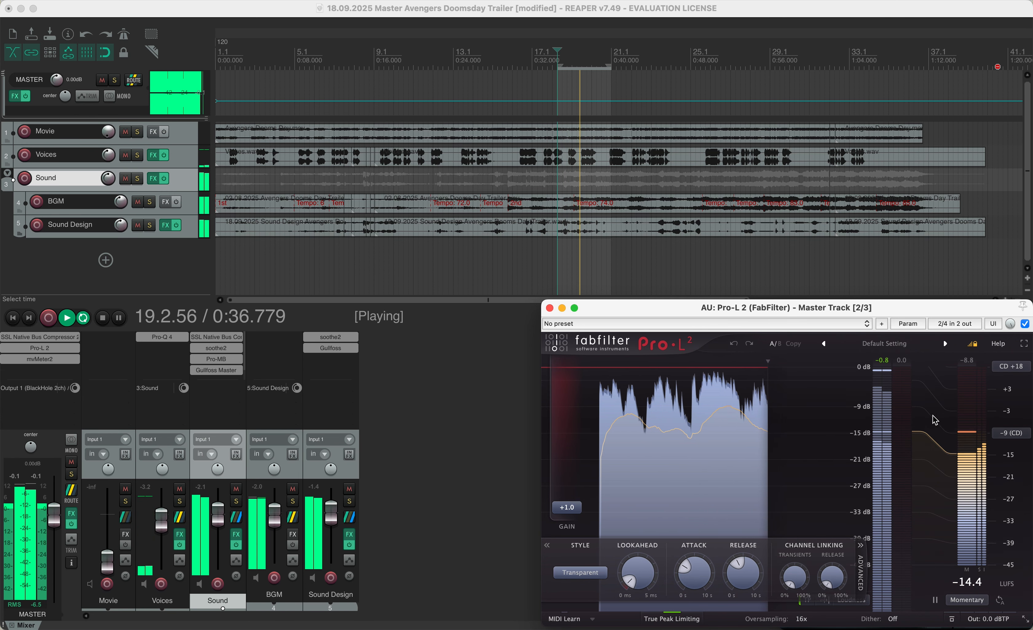
pyautogui.click(1026, 324)
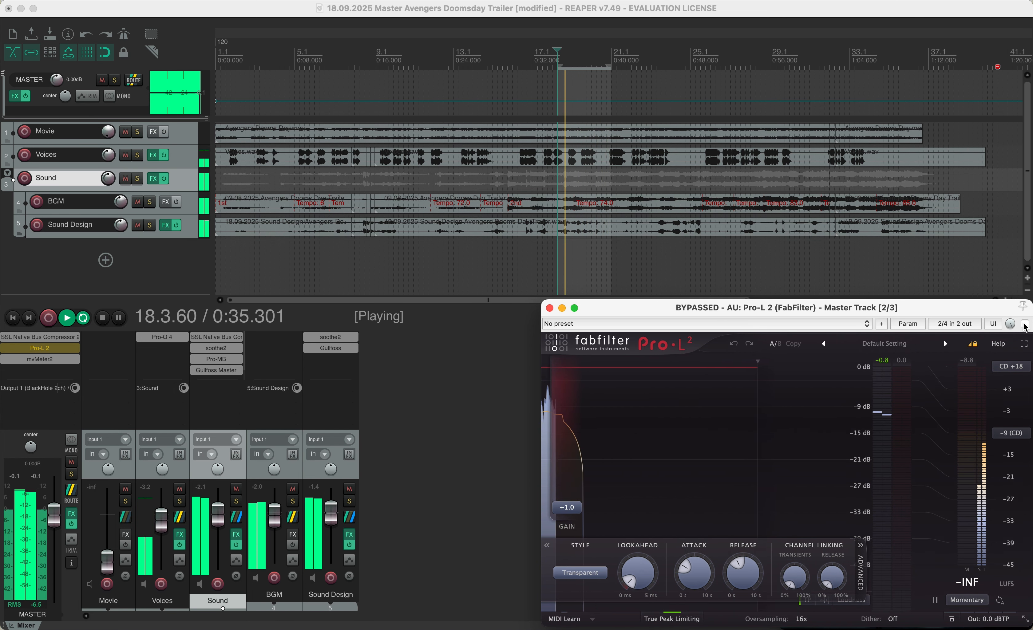
pyautogui.click(1026, 324)
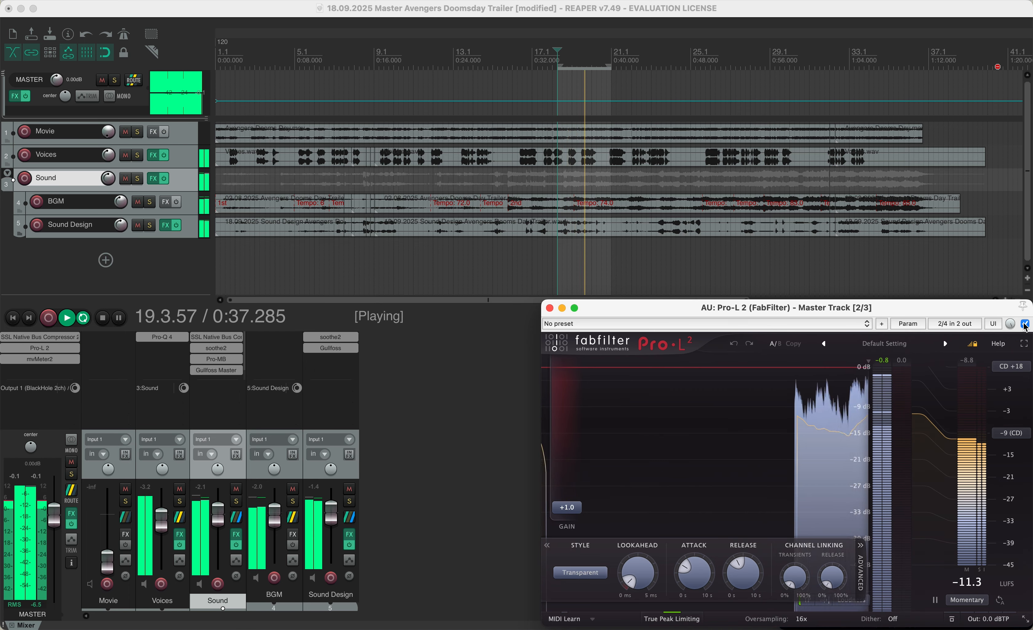
pyautogui.click(1026, 324)
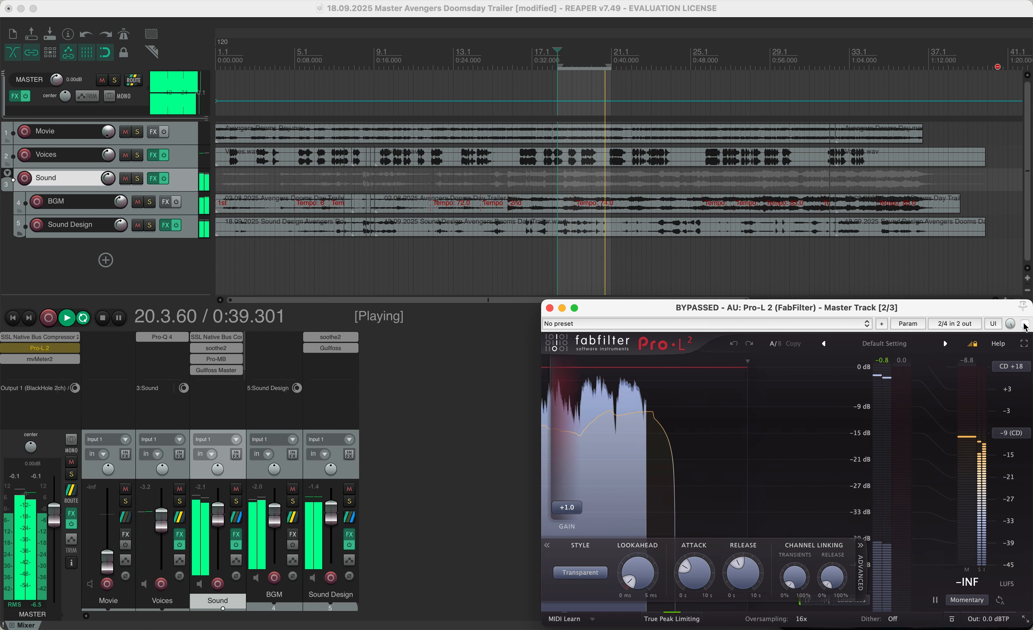
pyautogui.press('space')
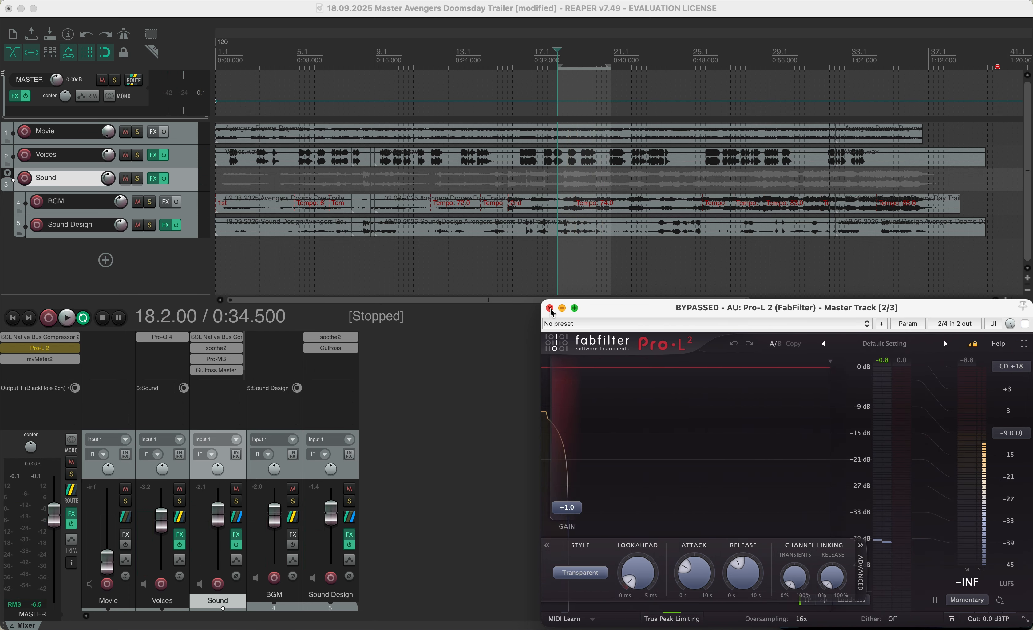
# Close and reopen the Master track's Pro-L 2, turn the limiter back on, and close it again
pyautogui.click(549, 309)
pyautogui.click(33, 349)
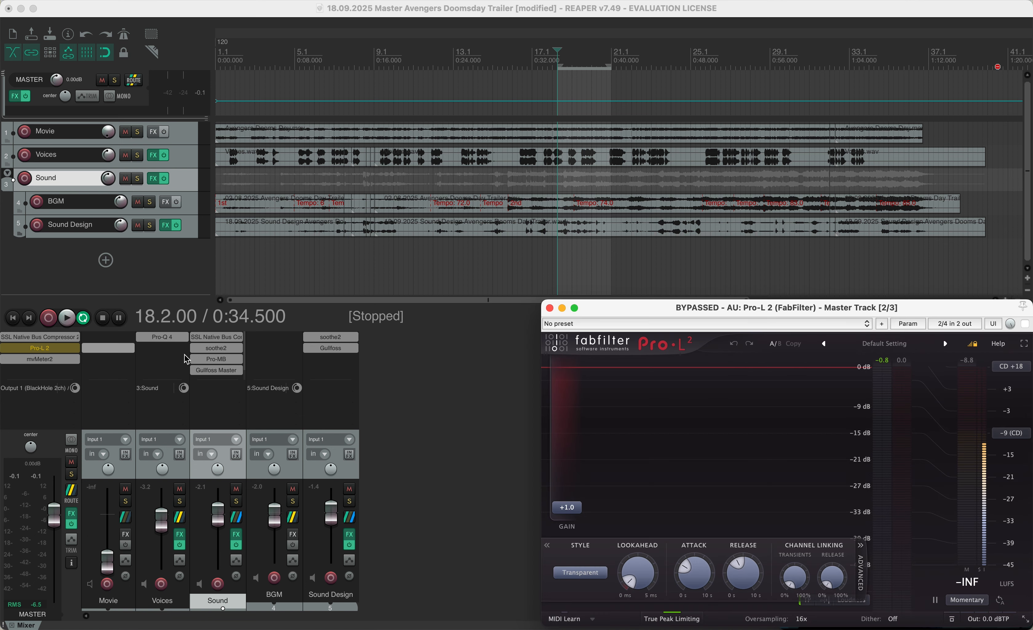
pyautogui.click(1025, 325)
pyautogui.click(549, 308)
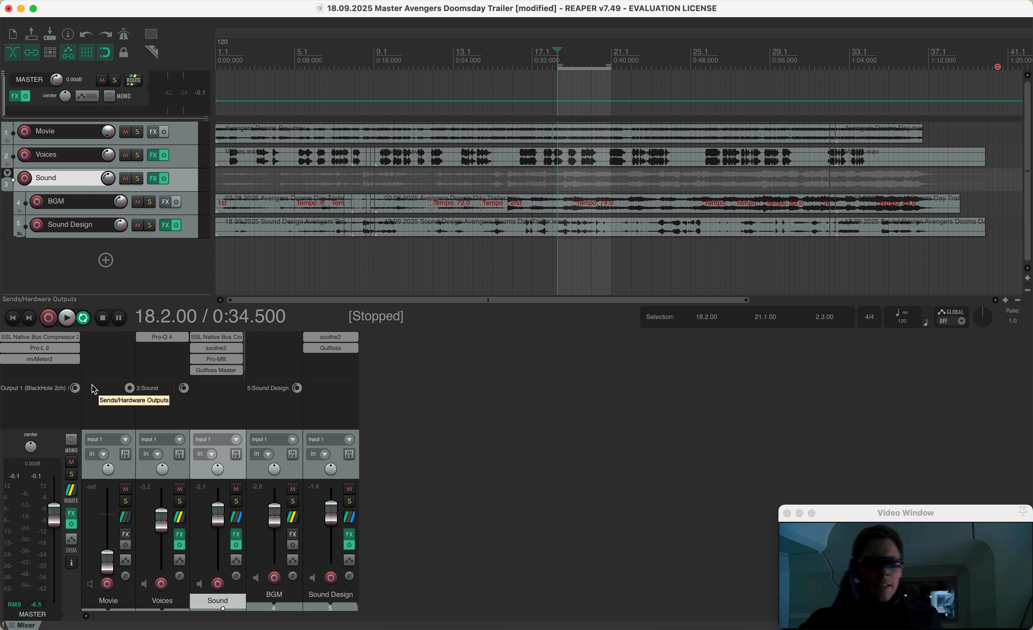
# Open mvMeter2 on the Master track, place the edit cursor at 26.1.00, and set the loop selection from 25.4.00 to 34.1.00
pyautogui.click(40, 359)
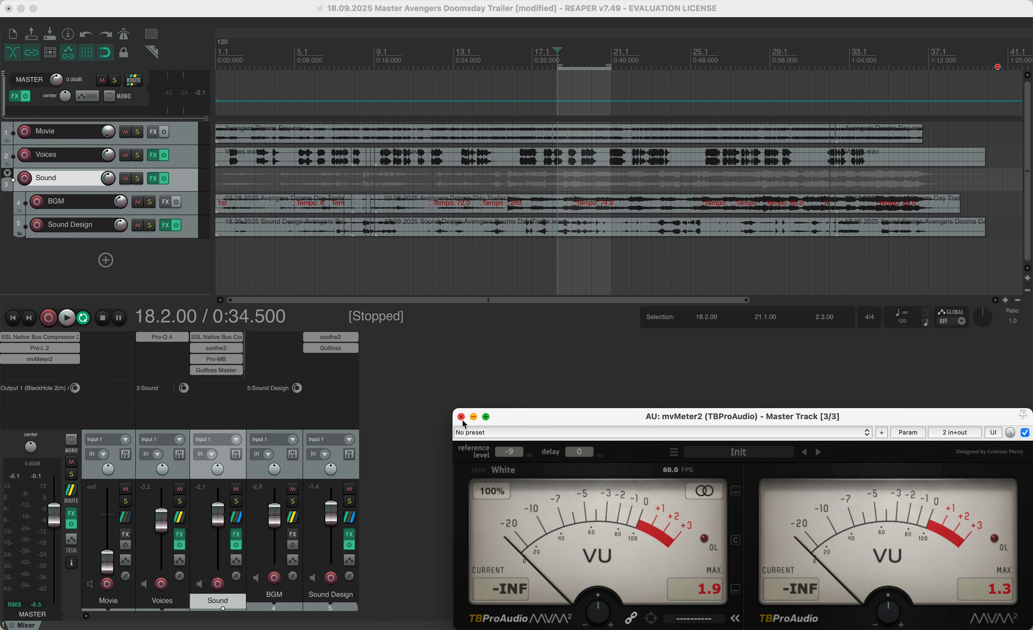
pyautogui.click(621, 269)
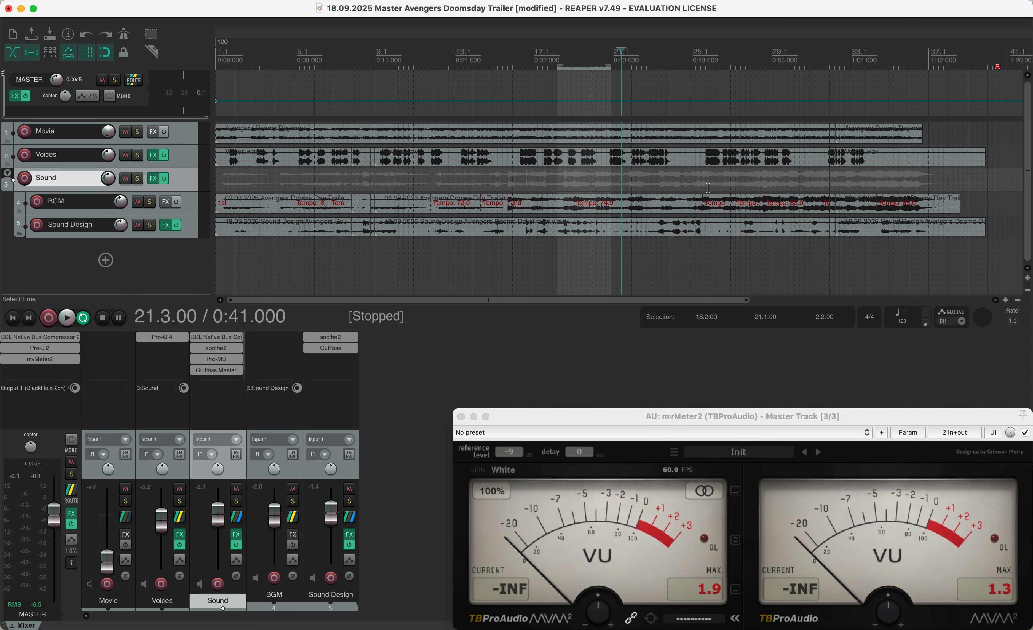
pyautogui.moveTo(715, 218); pyautogui.dragTo(712, 211)
pyautogui.click(709, 212)
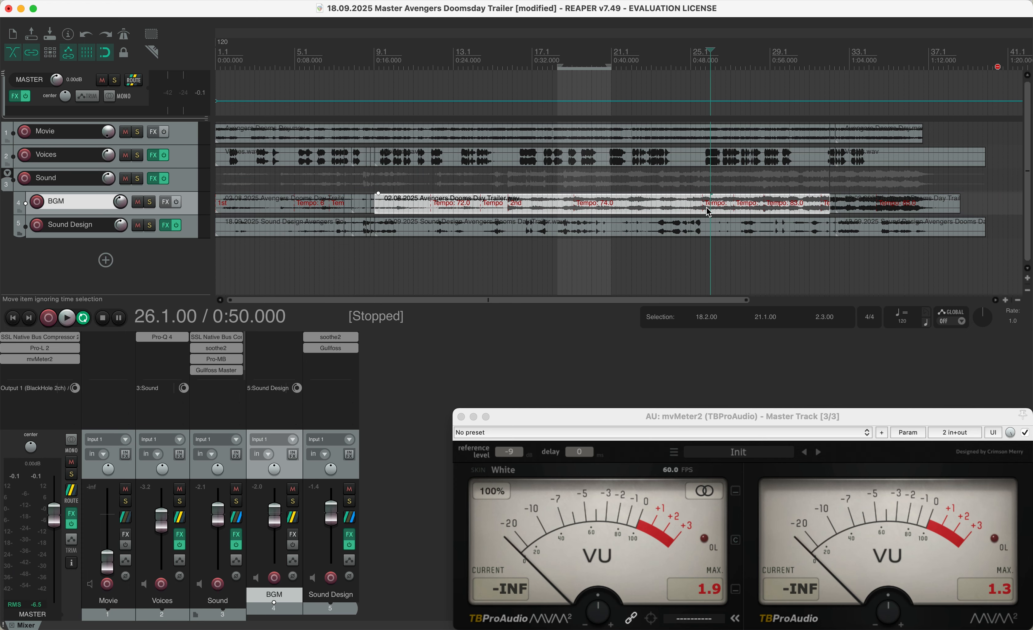
pyautogui.moveTo(707, 254); pyautogui.dragTo(869, 262)
# Play the selected passage while watching mvMeter2's VU levels, stop, and start playback again
pyautogui.press('space')
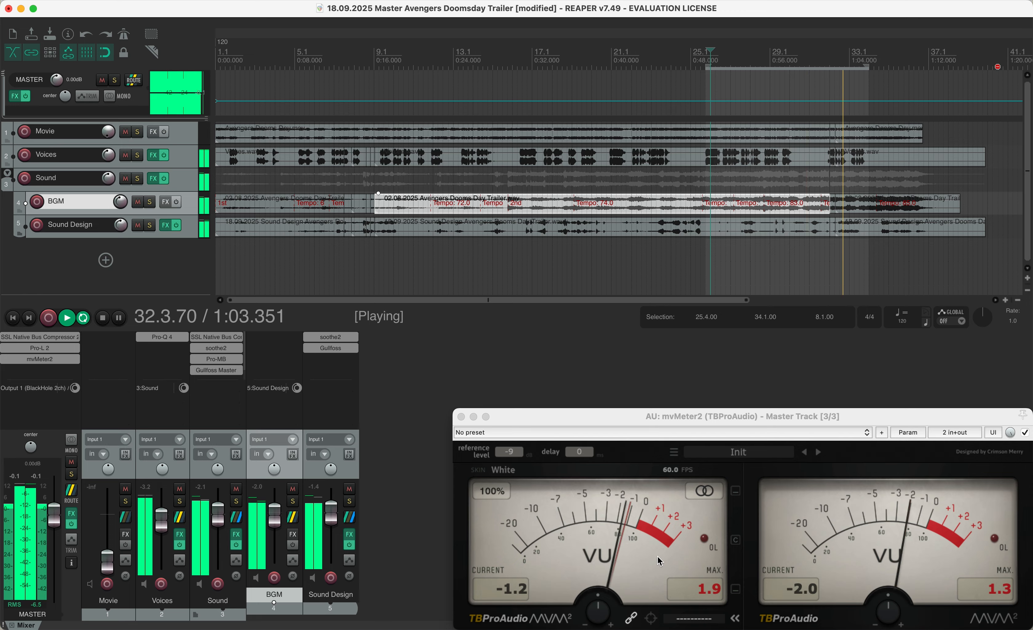
pyautogui.press('space')
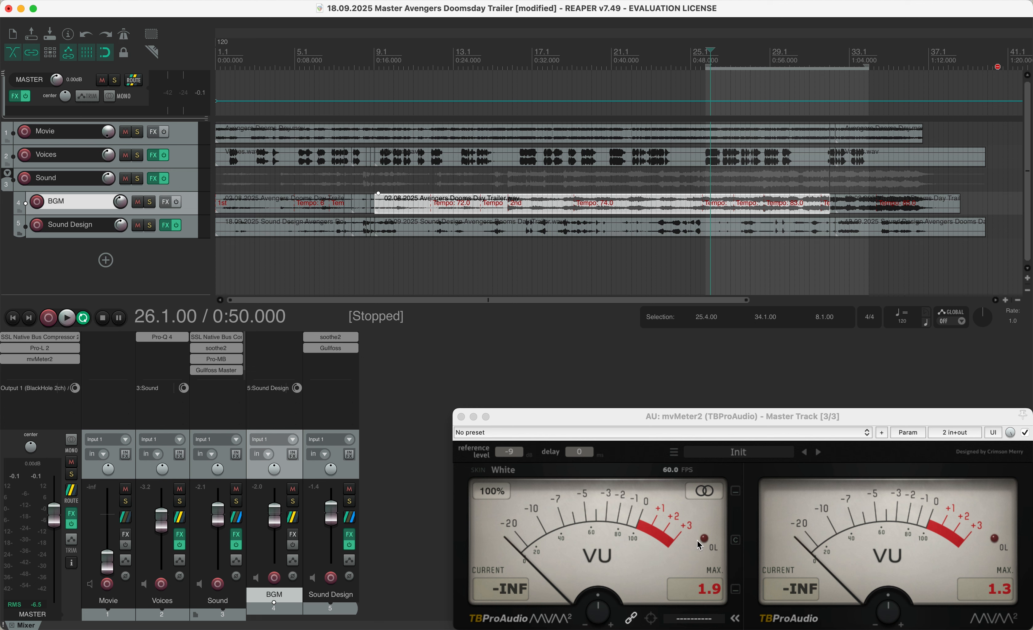
pyautogui.press('space')
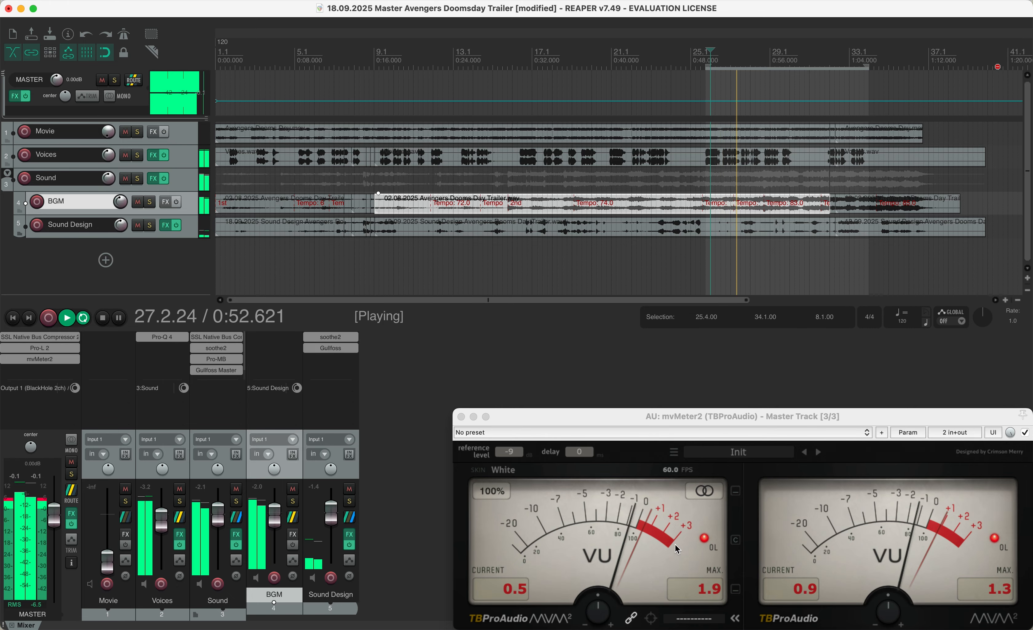
# Open Pro-L 2 on the Master track, place its window above mvMeter2 so both are visible, and stop playback
pyautogui.click(40, 348)
pyautogui.moveTo(635, 300); pyautogui.dragTo(613, 82)
pyautogui.press('space')
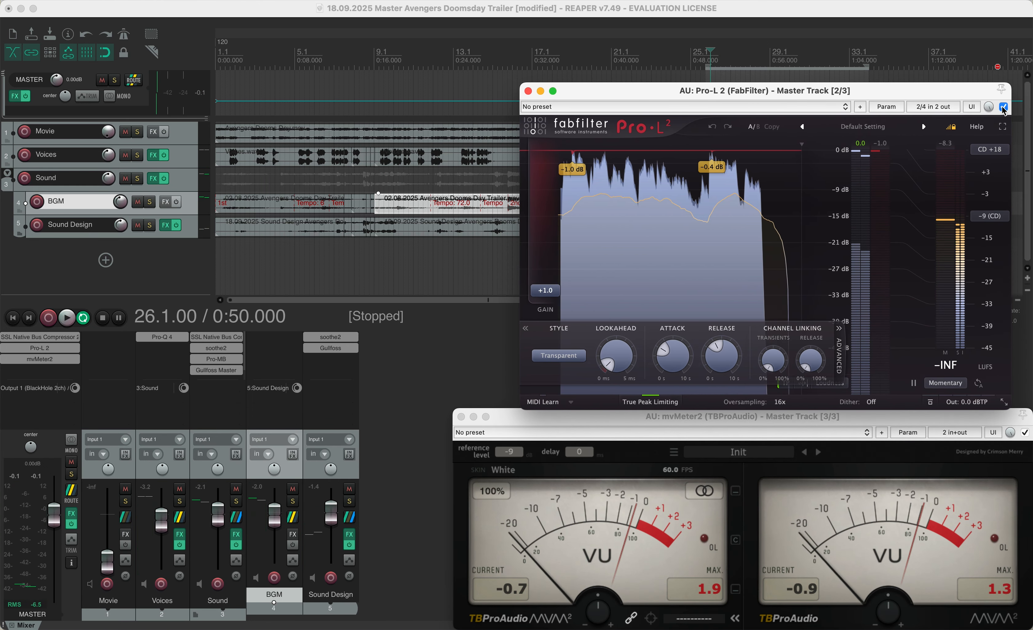
# Play the selected passage comparing mvMeter2's levels with the Master track's Pro-L 2 bypassed and active, stop playback, and close the limiter bypassed
pyautogui.click(1003, 107)
pyautogui.press('space')
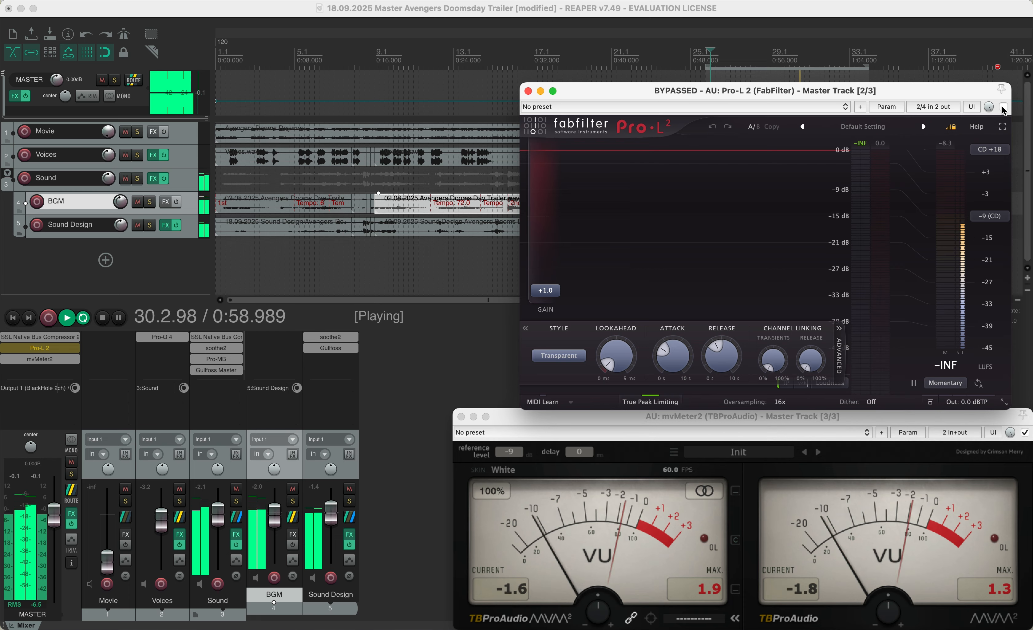
pyautogui.click(1003, 108)
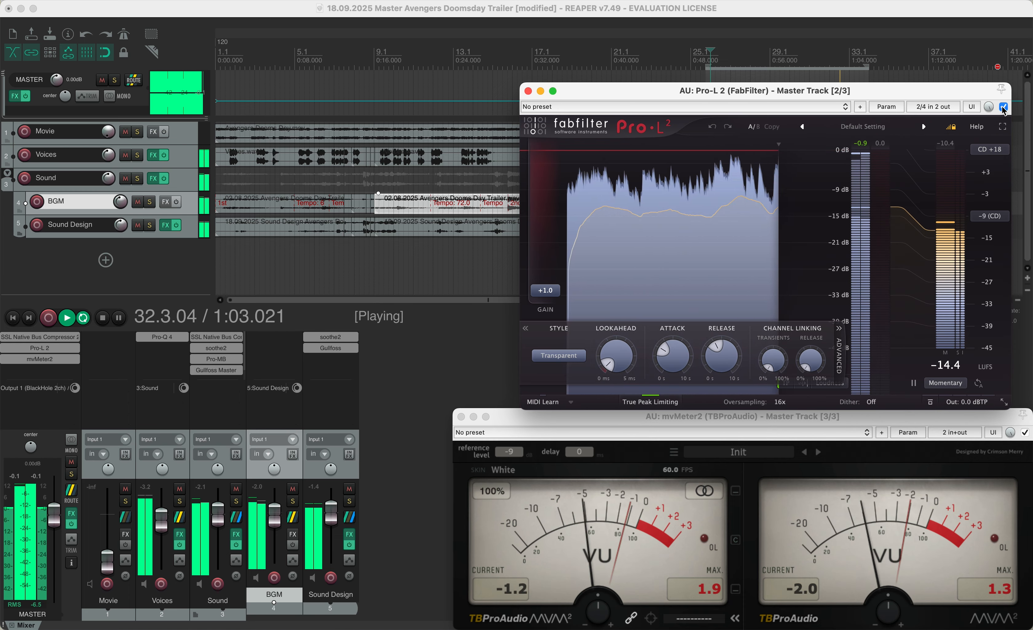
pyautogui.click(1004, 107)
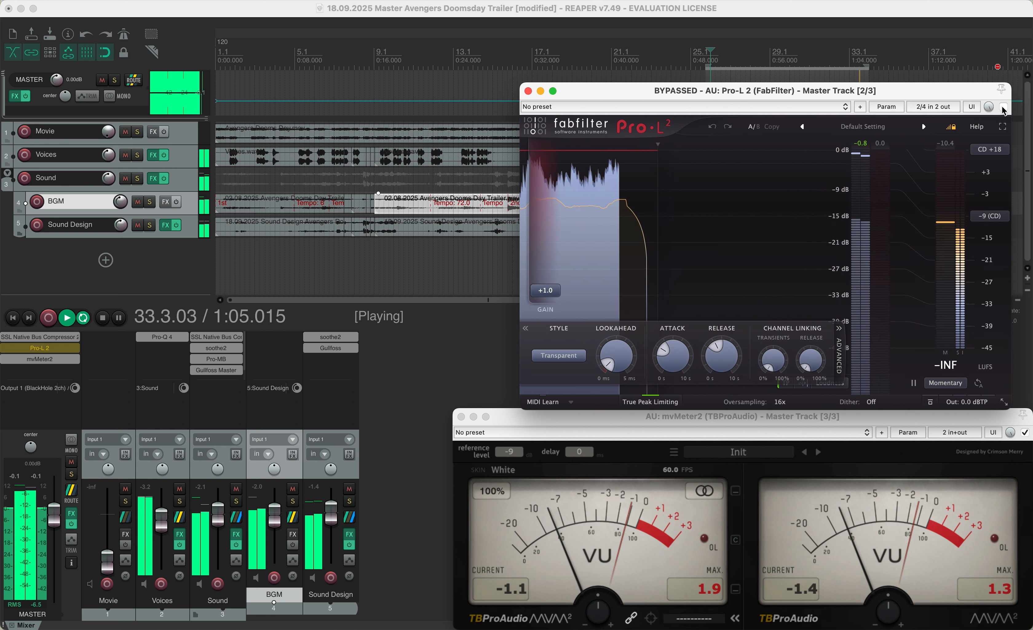
pyautogui.press('space')
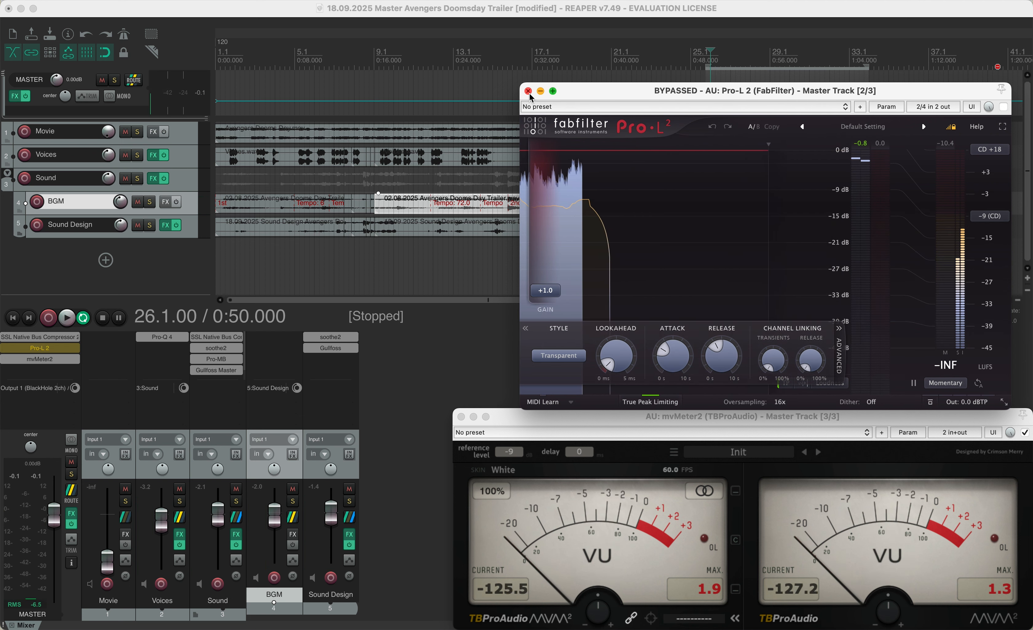
pyautogui.click(528, 90)
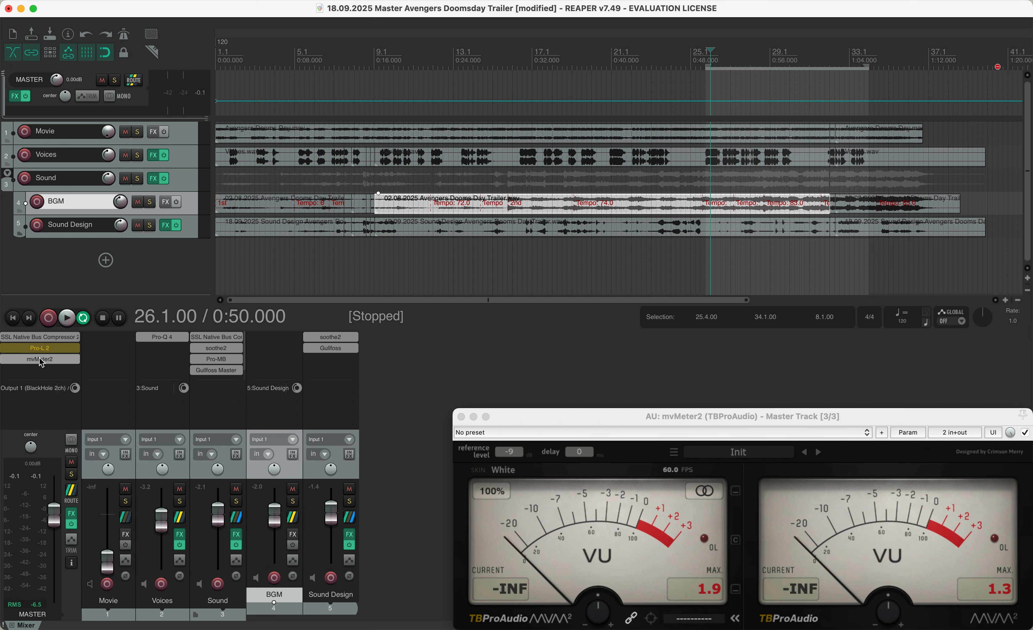
# Reopen the Master track's Pro-L 2, take the limiter out of bypass, and close its window
pyautogui.click(40, 347)
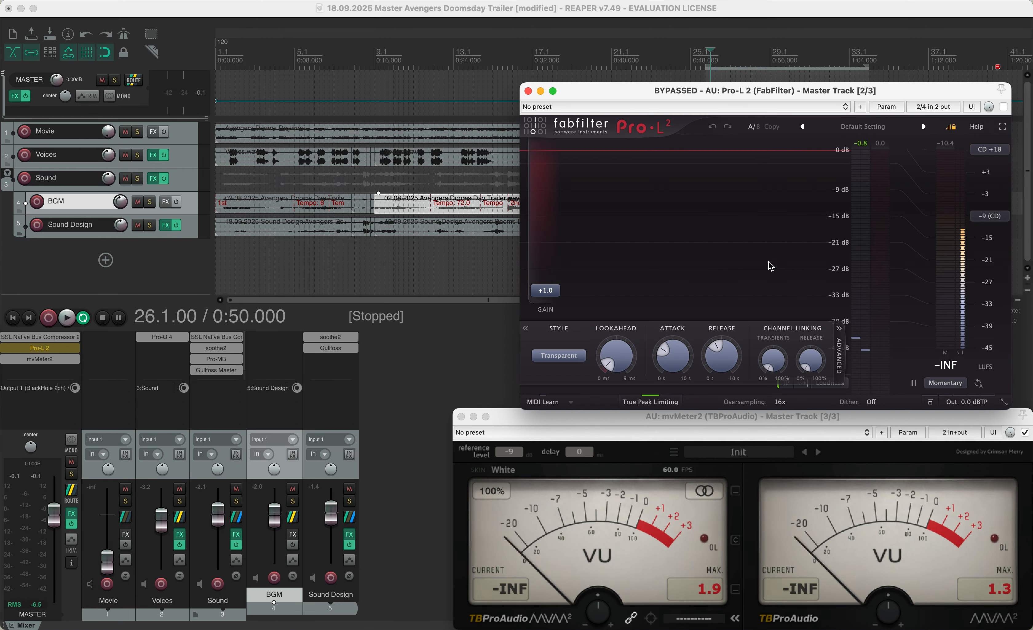
pyautogui.click(1004, 107)
pyautogui.click(528, 91)
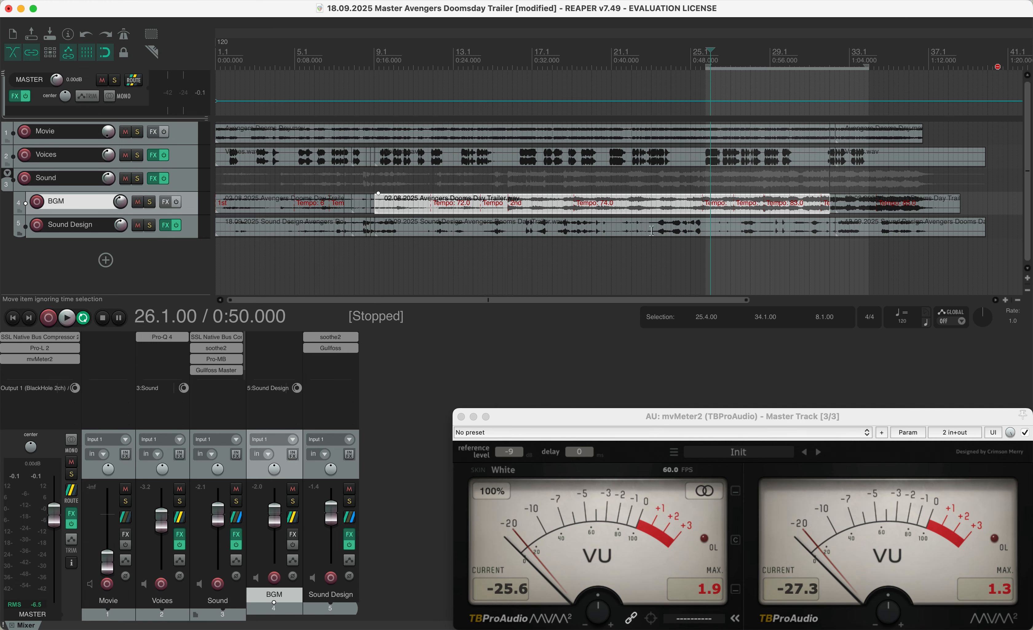